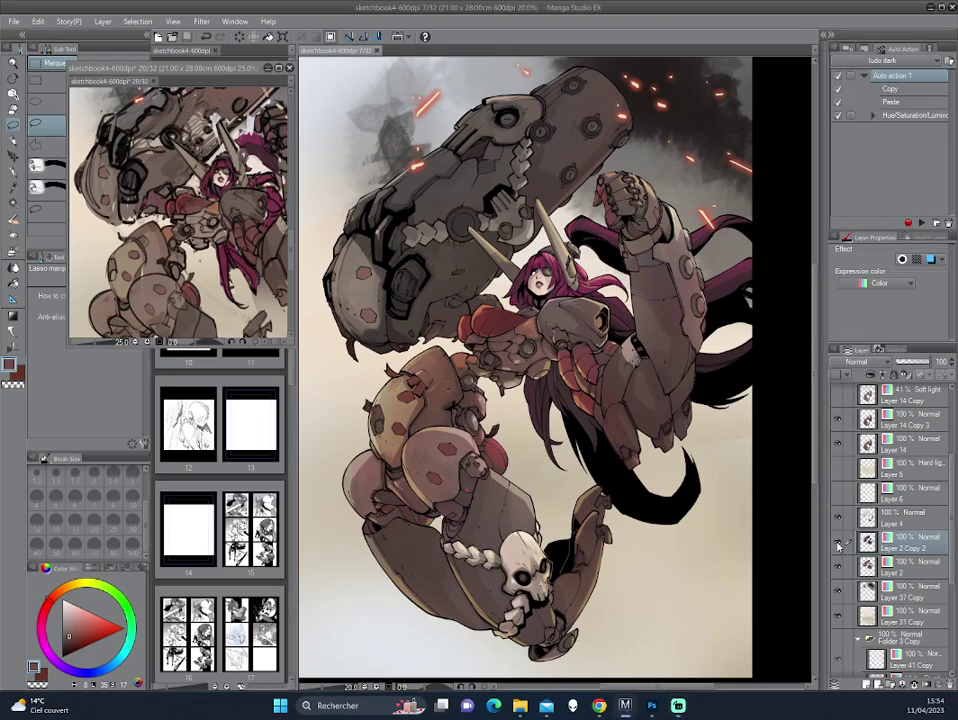
Step: Compare the armour shading by toggling a layer, then select Layer 2's armour pixels
click(838, 546)
click(838, 546)
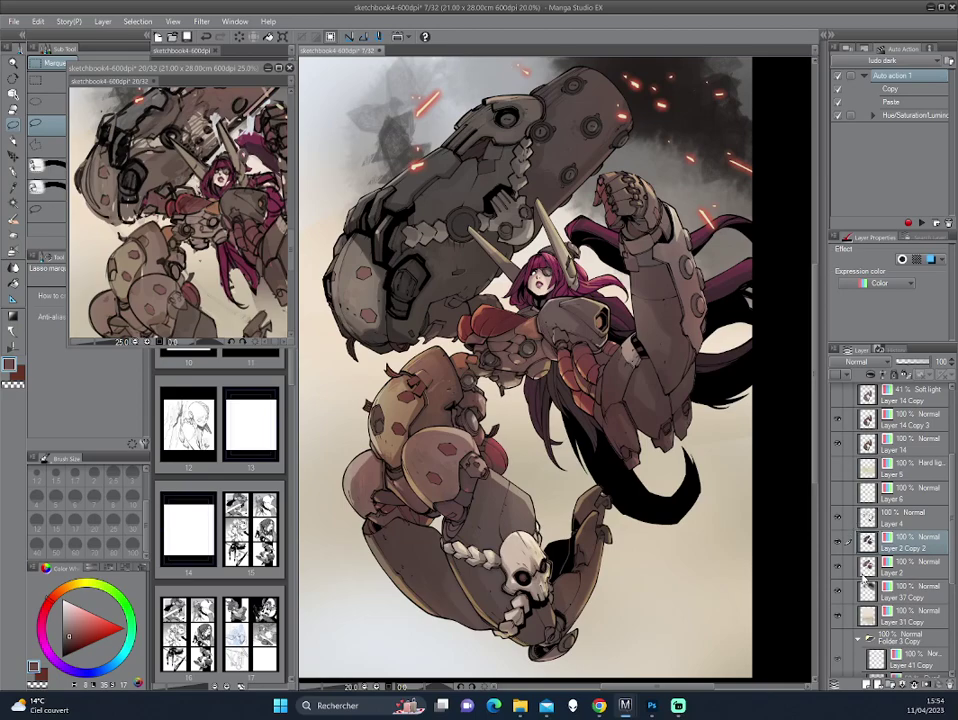
click(863, 570)
click(839, 546)
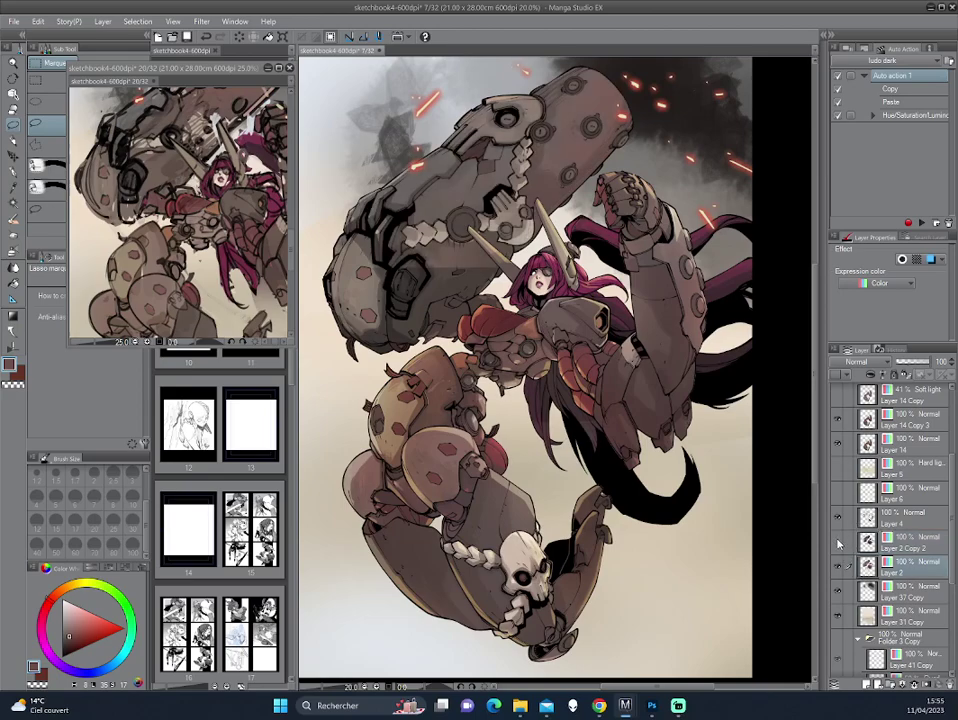
click(839, 546)
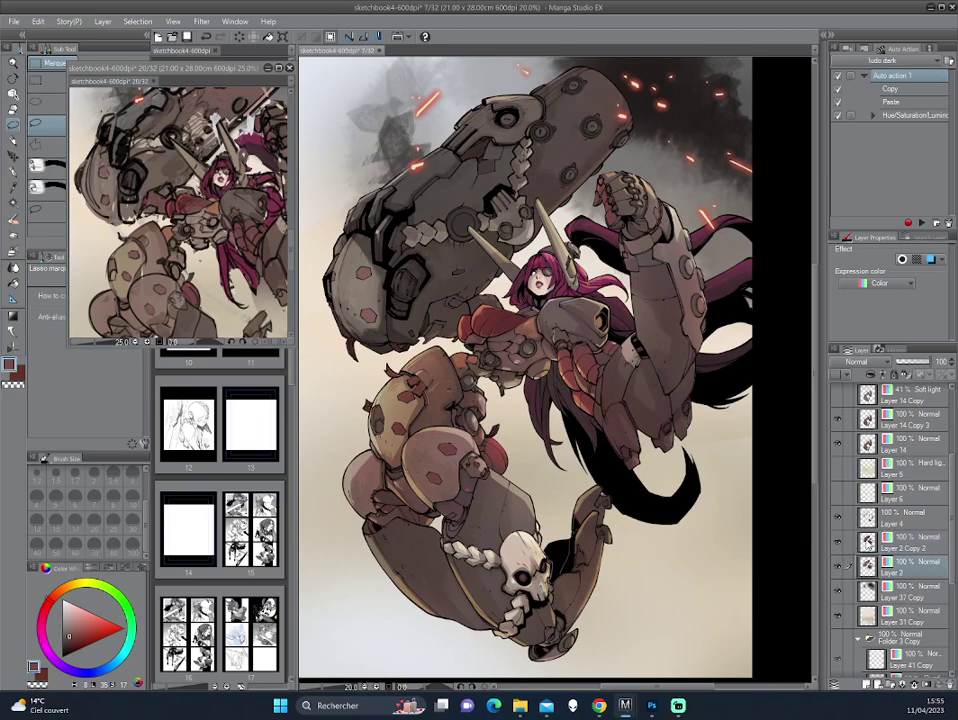
ctrl+click(868, 566)
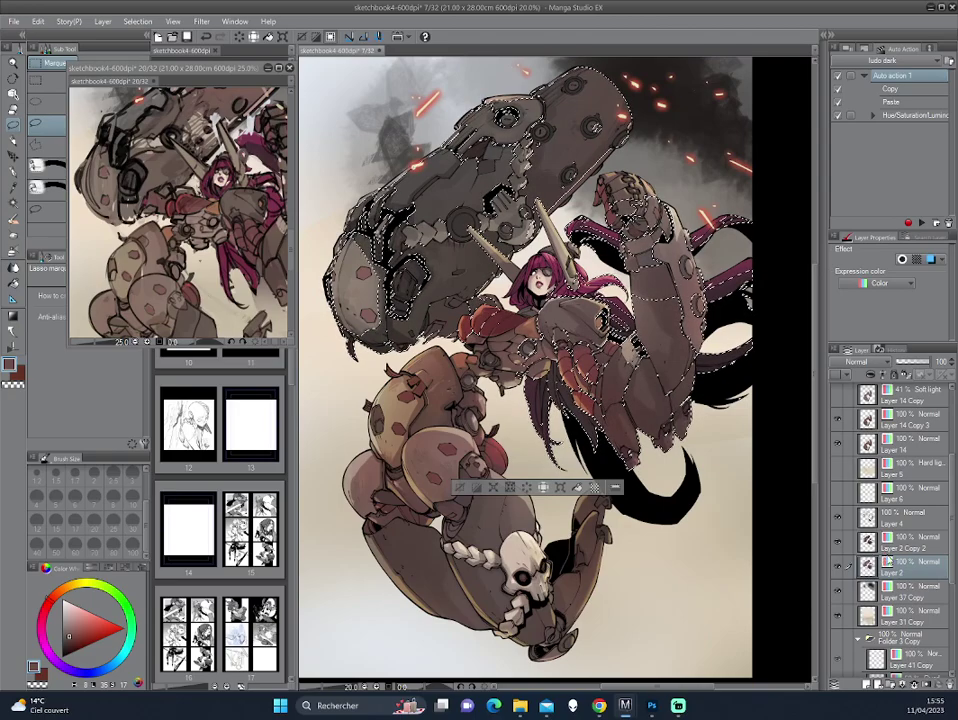
Step: Duplicate the armour into a new layer and set the copy to 67% opacity
key(ctrl+c)
key(ctrl+v)
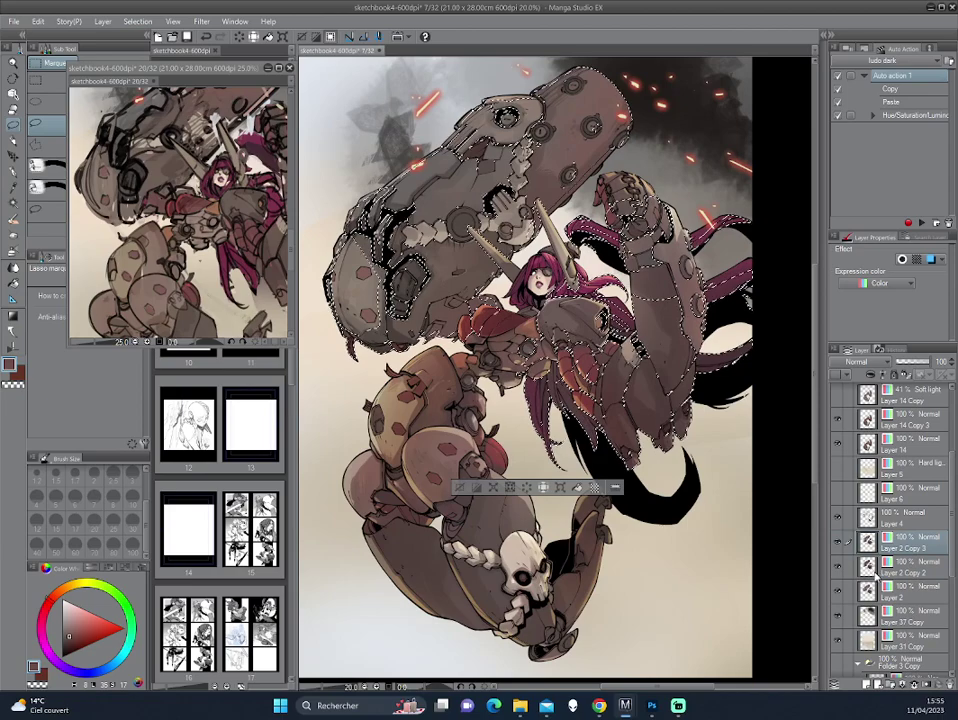
key(ctrl+d)
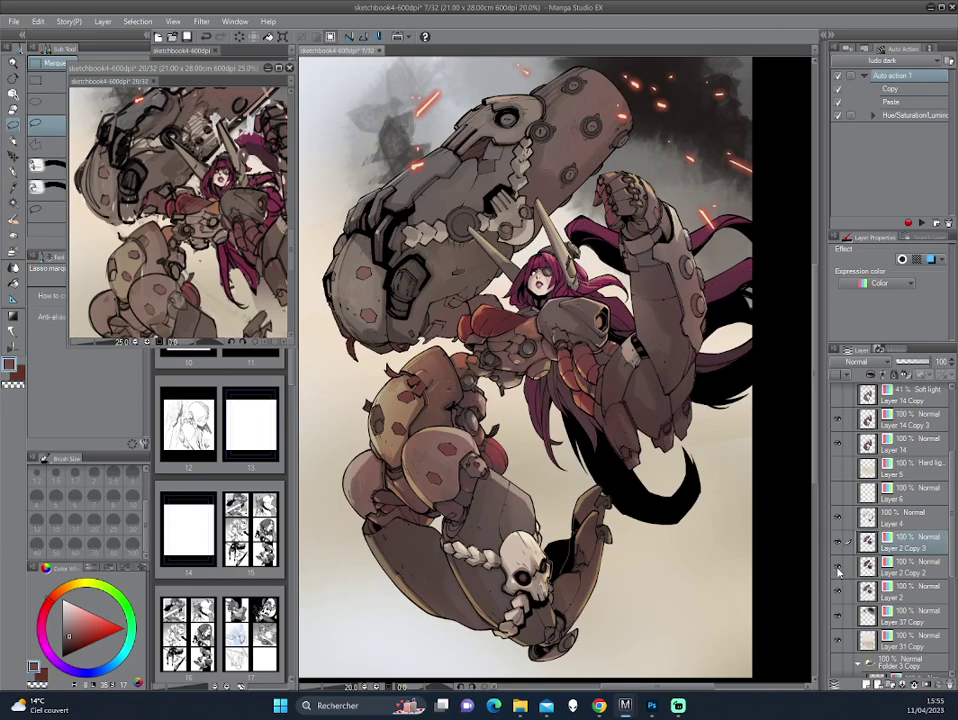
click(837, 570)
click(921, 366)
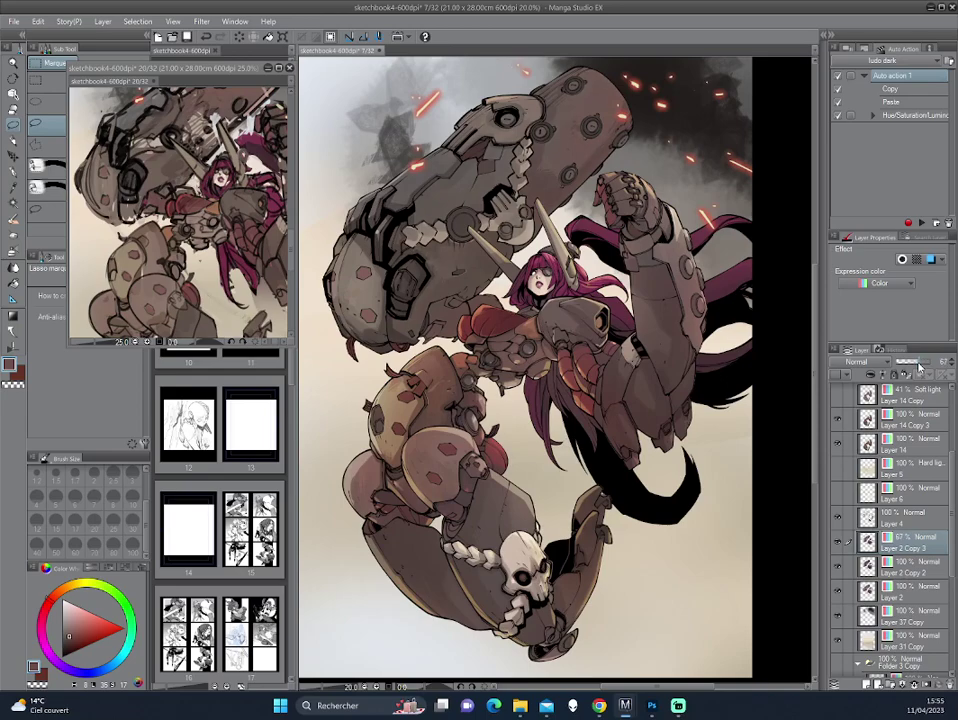
Step: Duplicate Layer 2 again and add a blank Layer 7 for painting
click(886, 597)
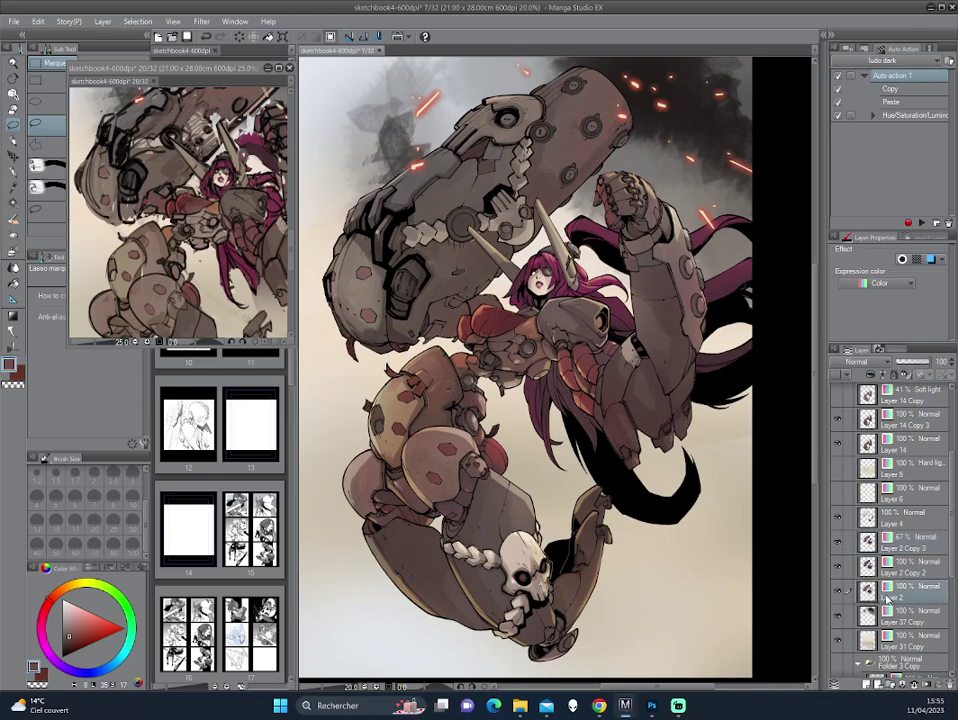
key(ctrl+j)
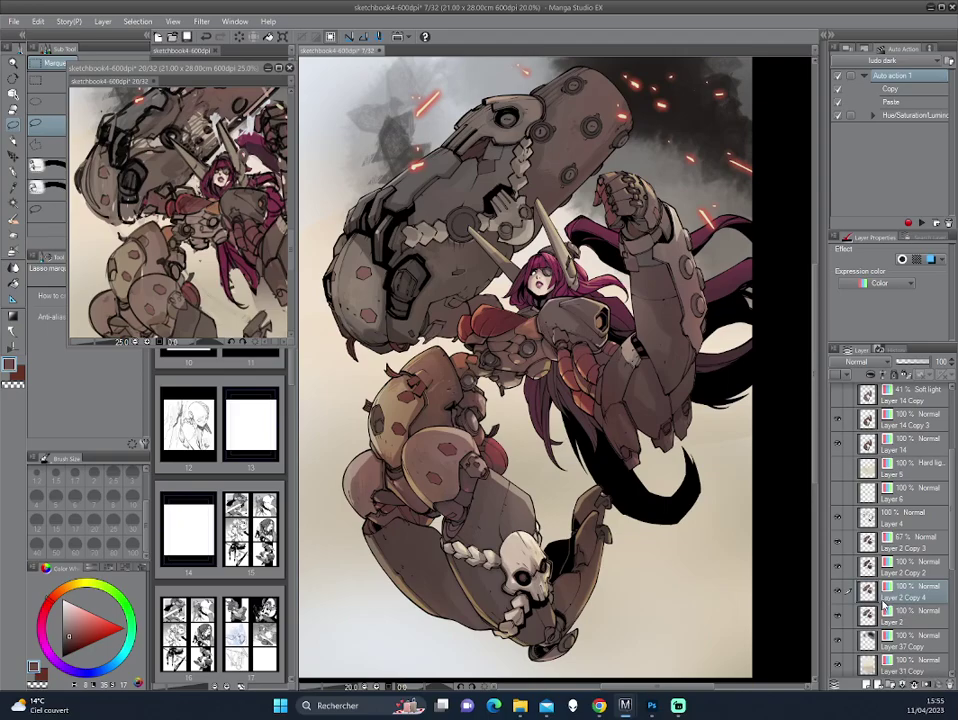
ctrl+click(867, 591)
click(845, 680)
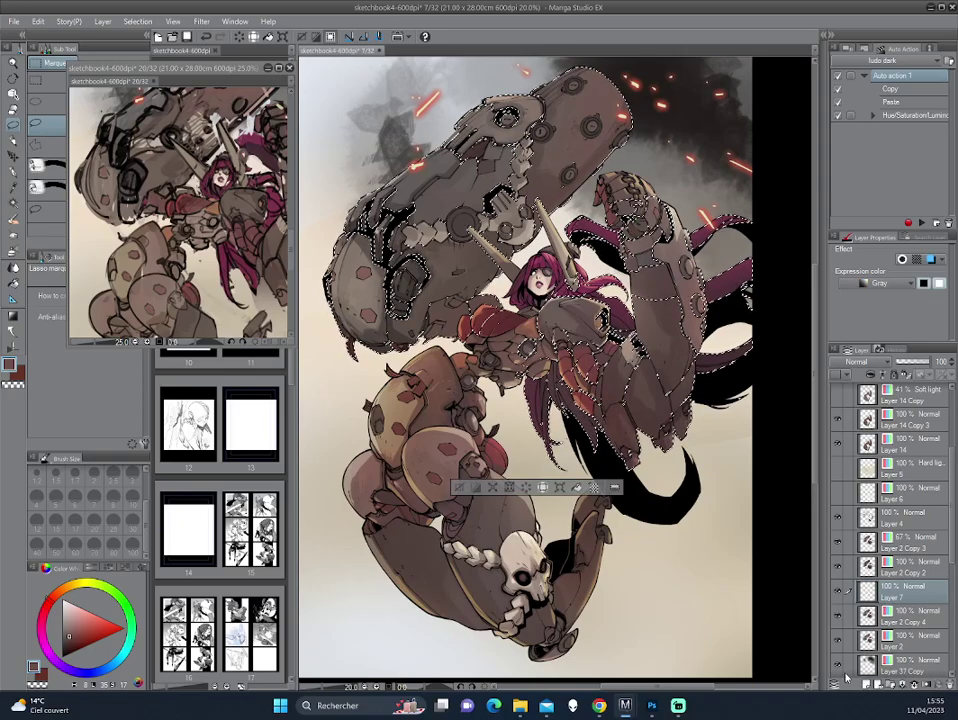
key(ctrl+h)
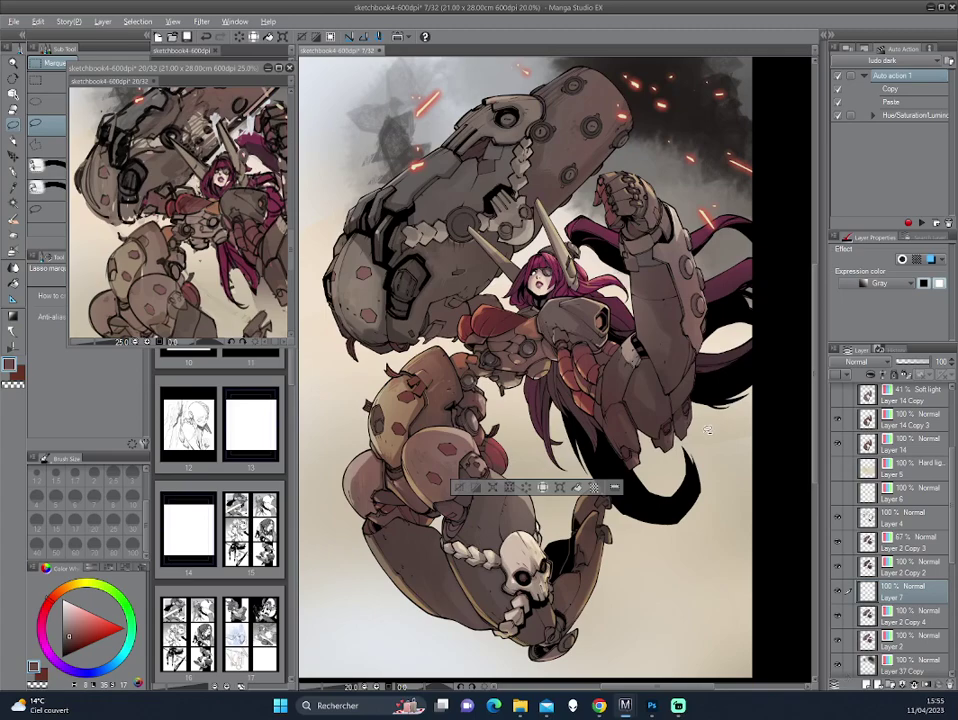
Step: Airbrush pale warm highlights on the raised fist with the Soft airbrush
key(b)
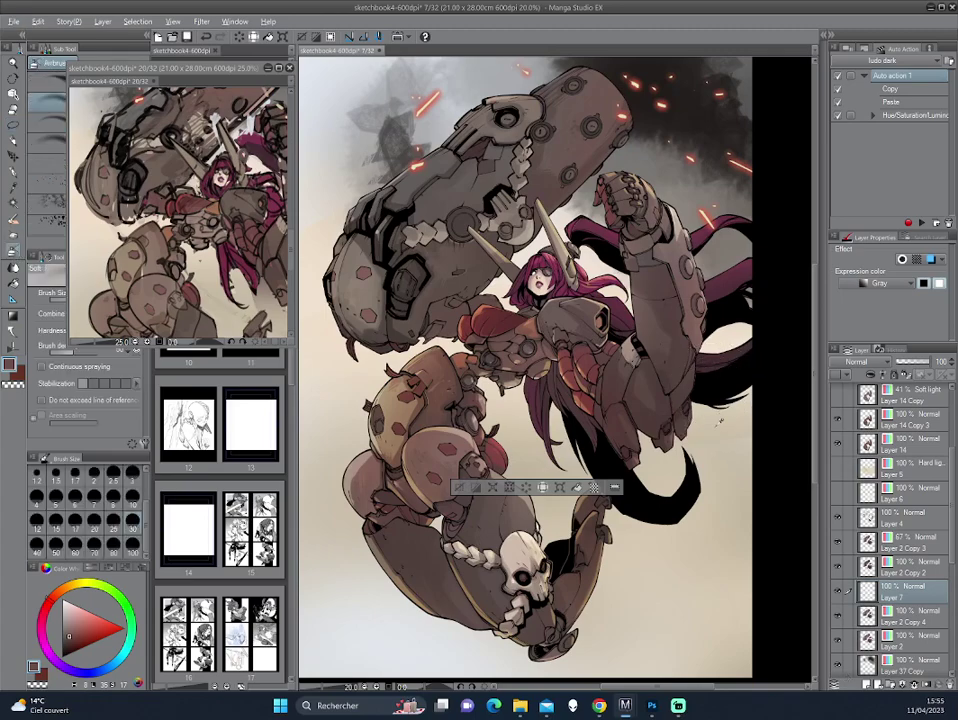
drag(643, 112, 650, 228)
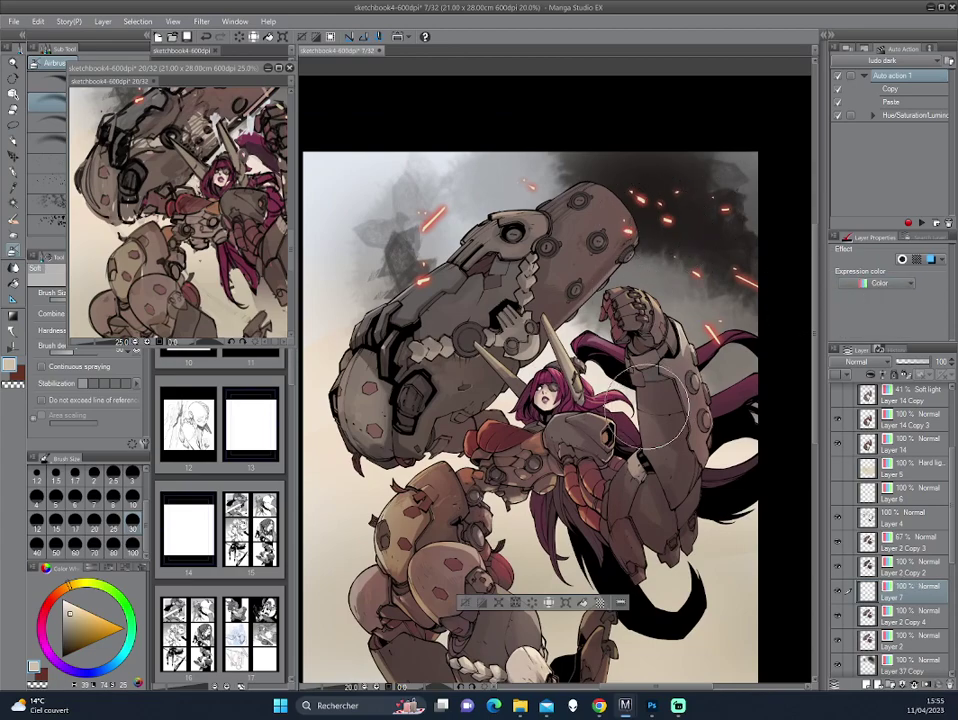
click(83, 620)
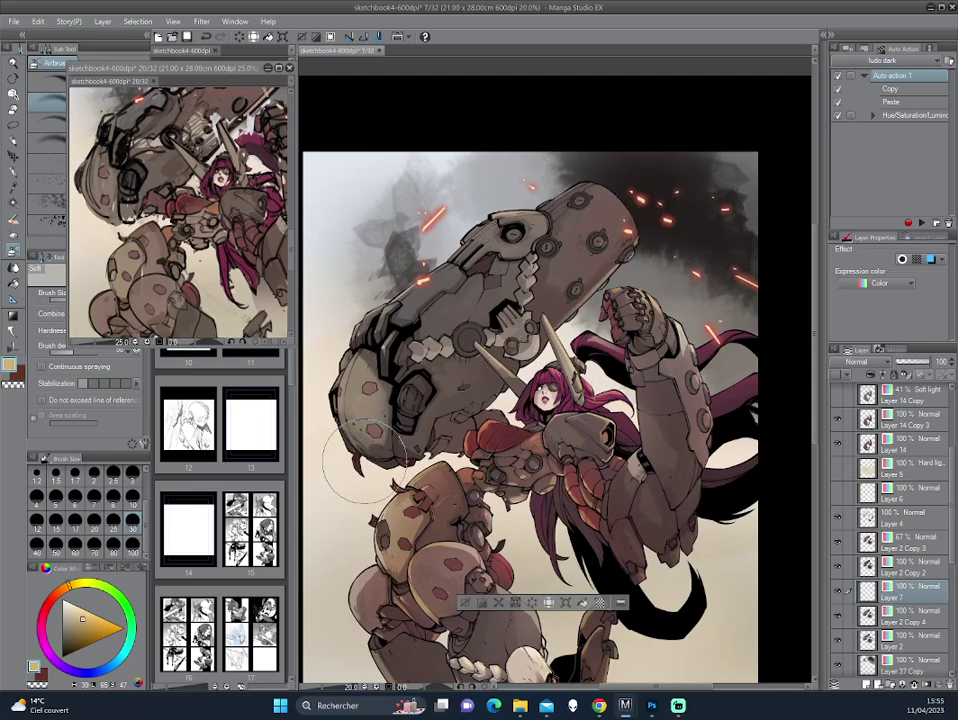
key(h)
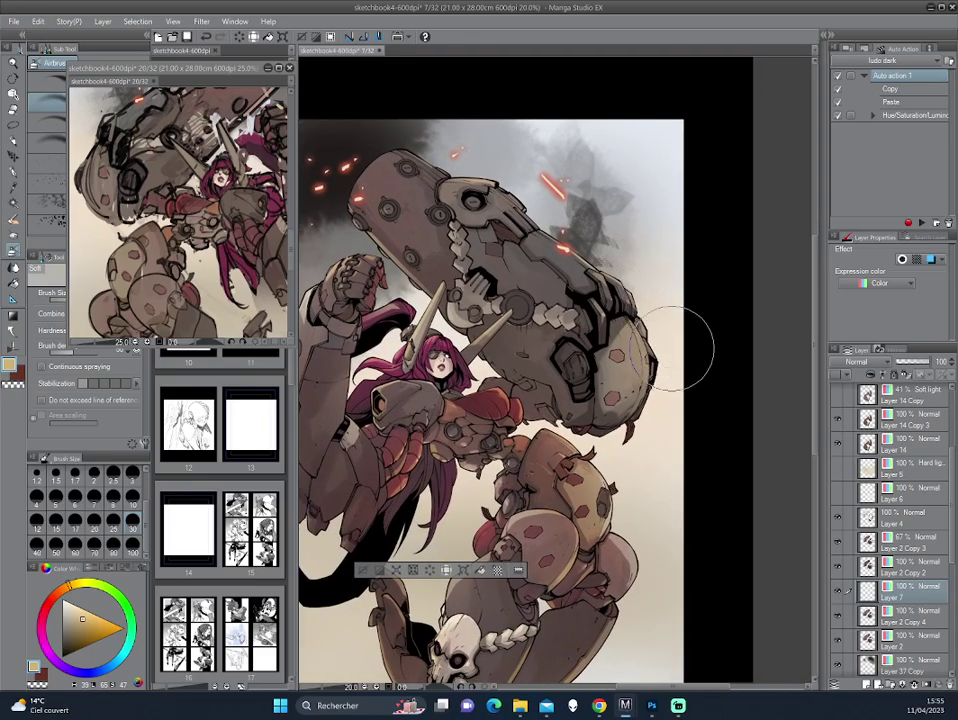
key(h)
drag(636, 320, 690, 210)
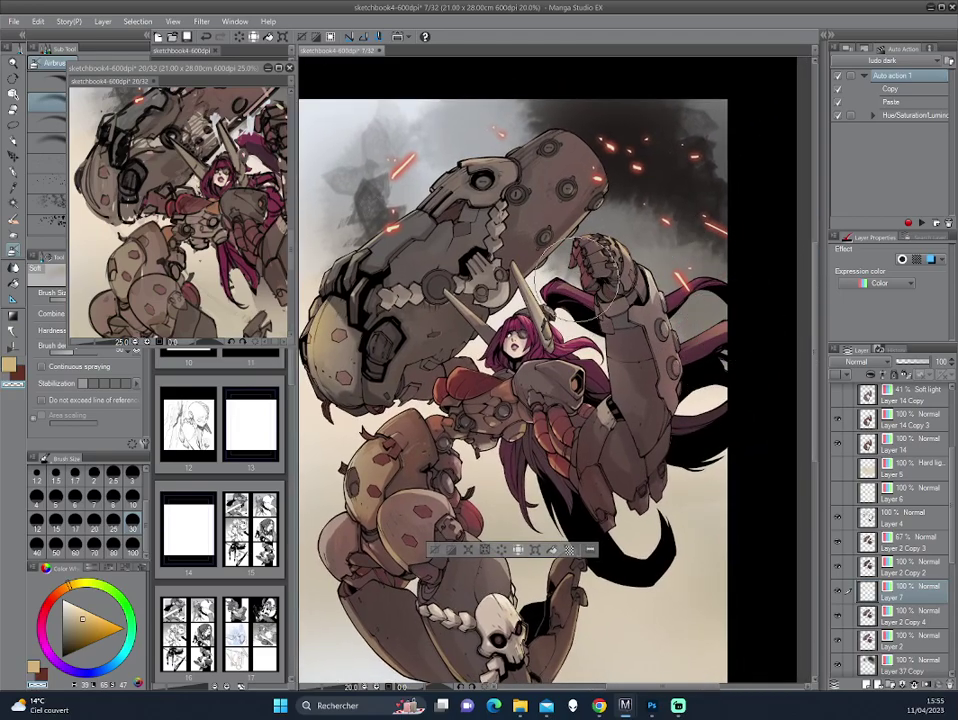
drag(547, 387, 450, 325)
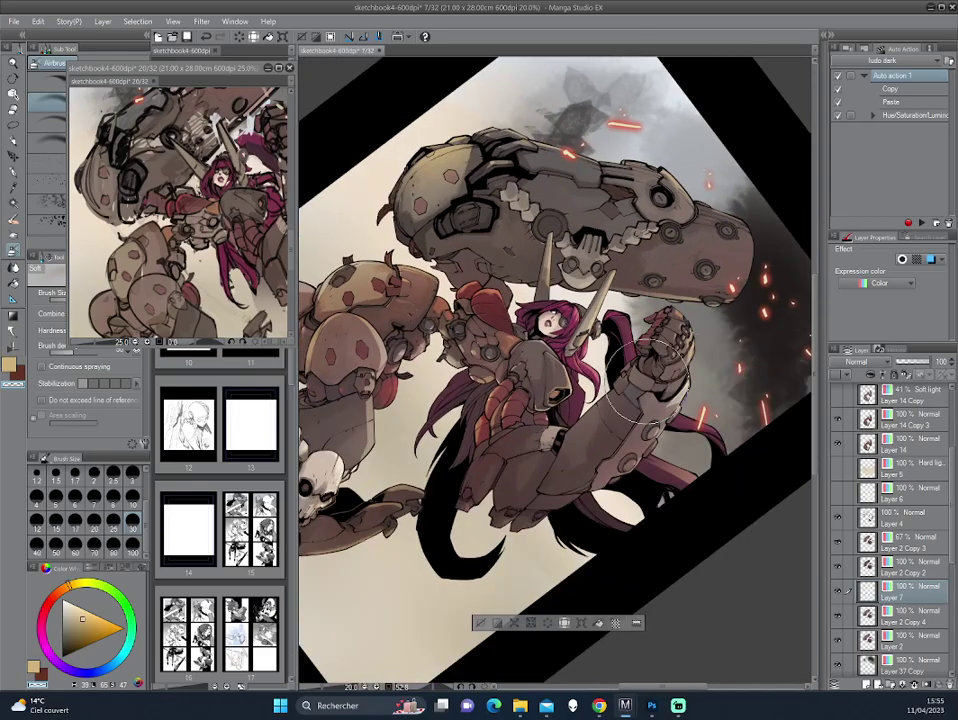
Step: Add dark red and pinkish-red soft shading along the arm
alt+click(450, 276)
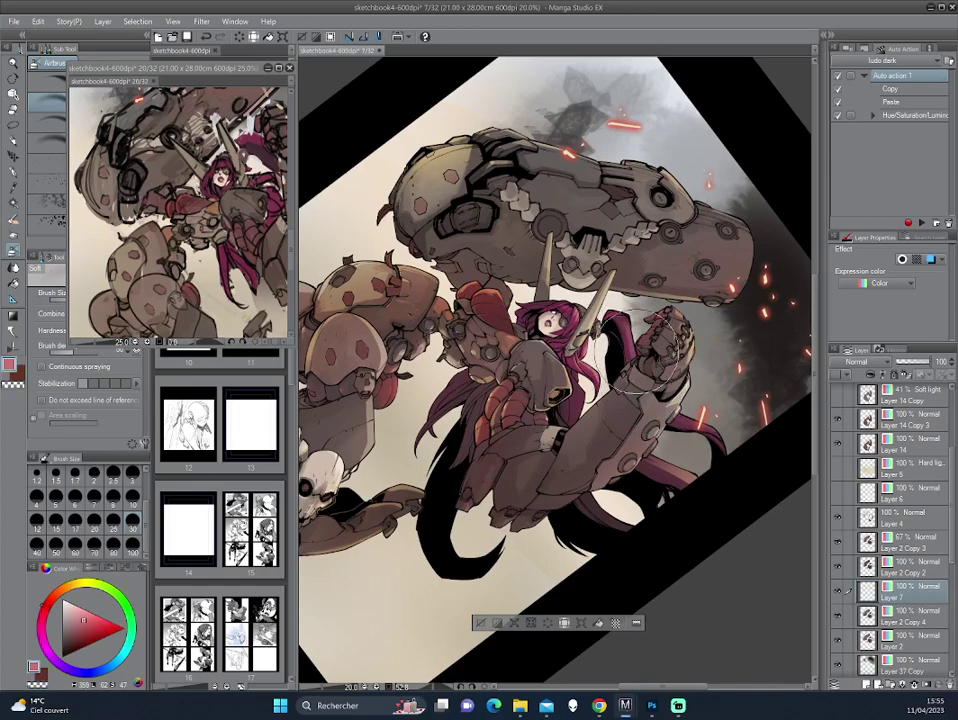
alt+click(480, 395)
drag(672, 522, 706, 342)
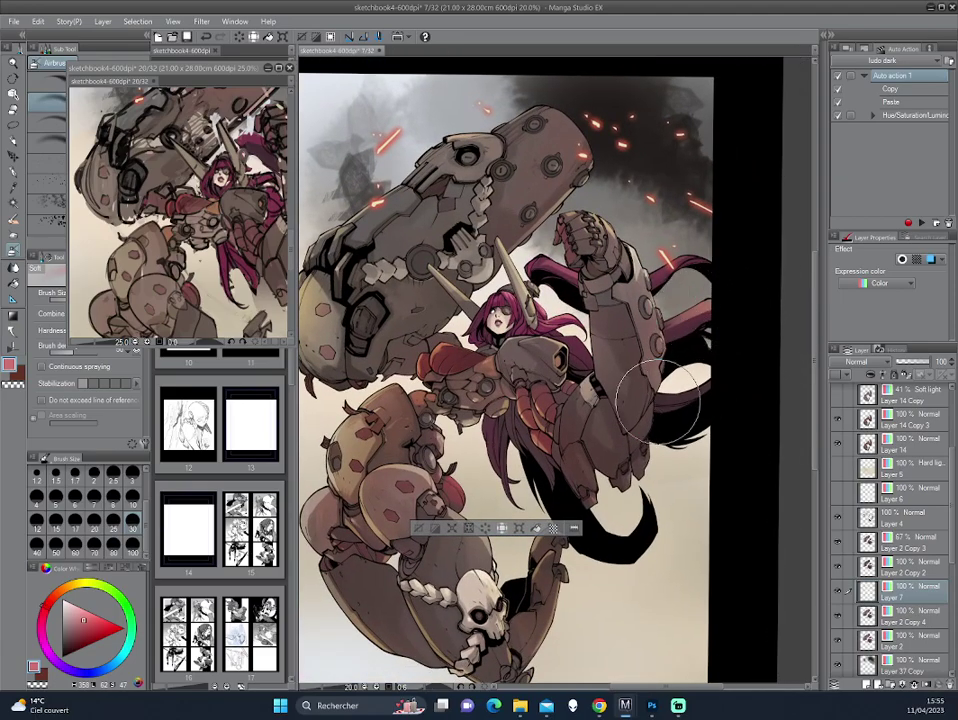
scroll(564, 305, down, 1)
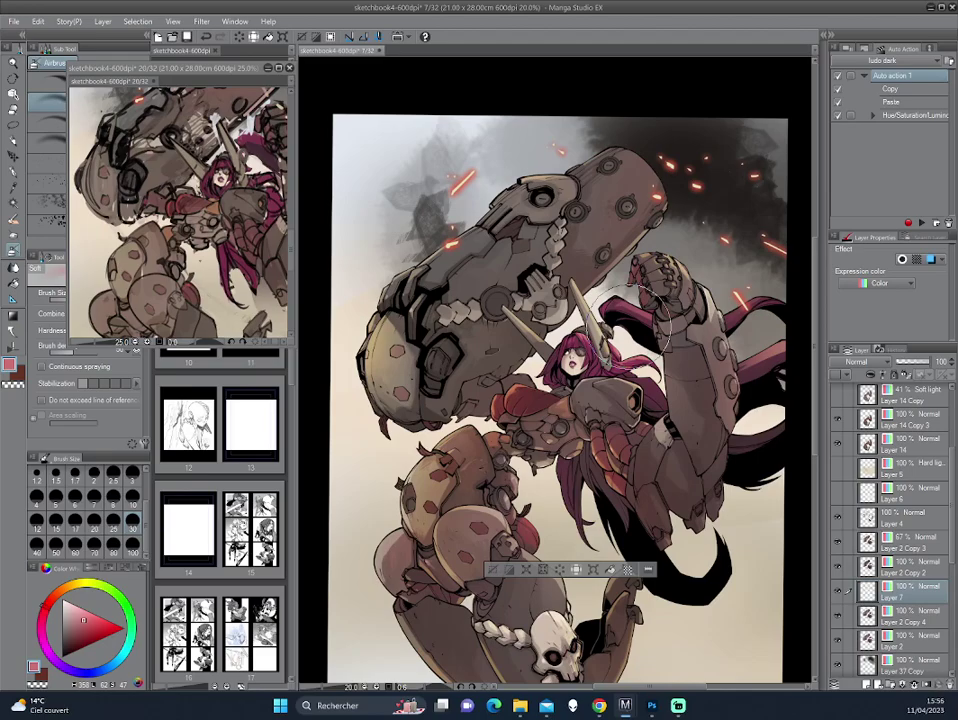
key(h)
key(h)
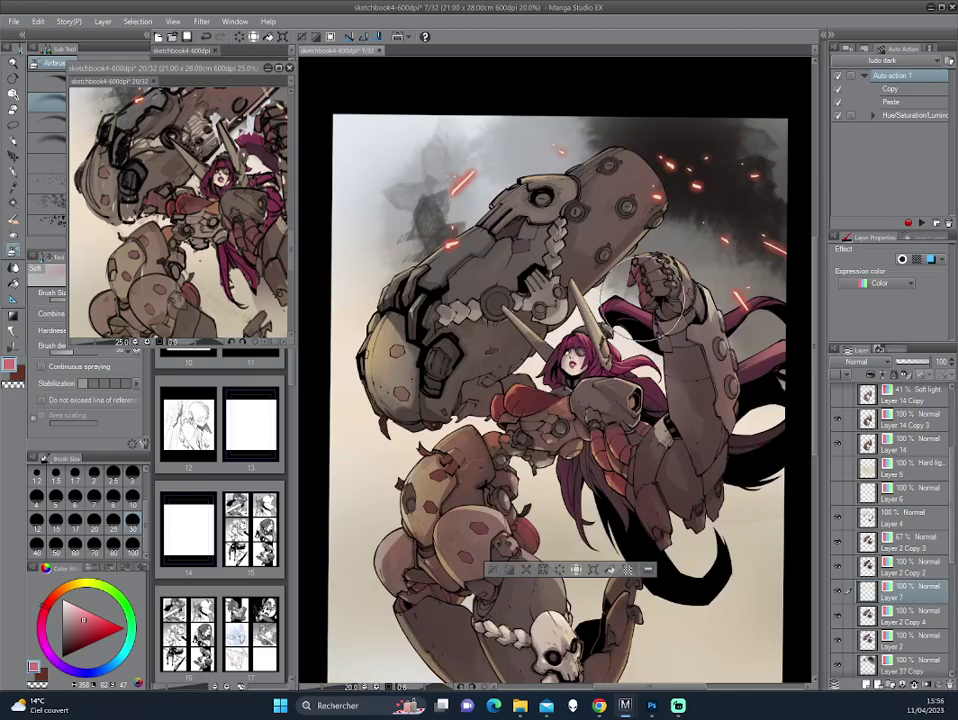
Step: Merge the 67% Layer 2 Copy 3 down into the layer below
click(838, 541)
click(838, 541)
click(908, 548)
key(ctrl+e)
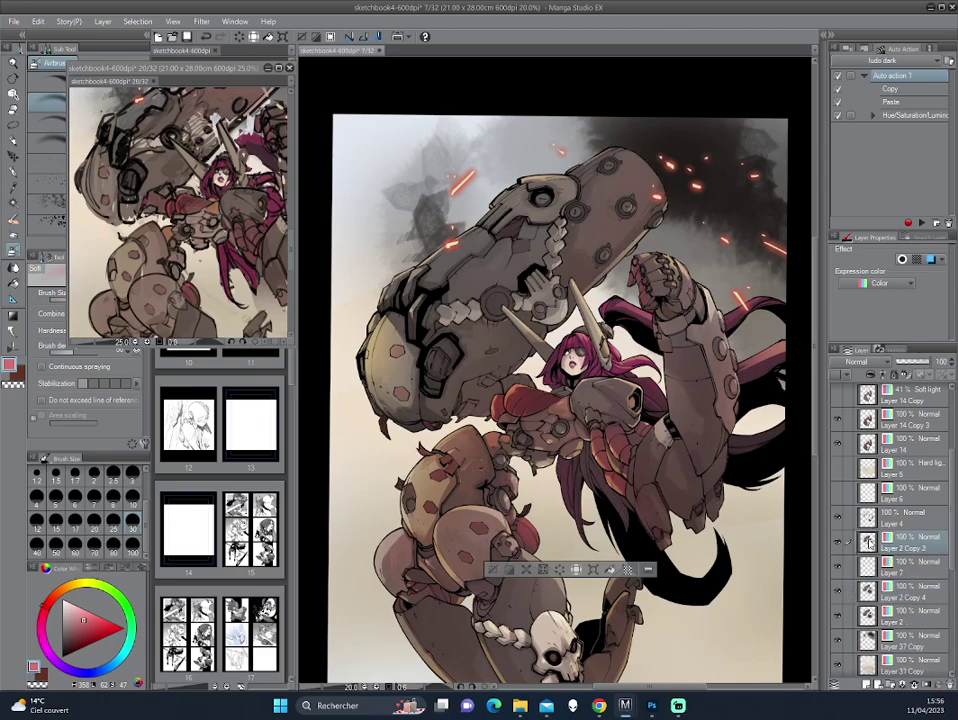
Step: Add a new Overlay-mode Layer 8 above the armour and deselect
ctrl+click(867, 541)
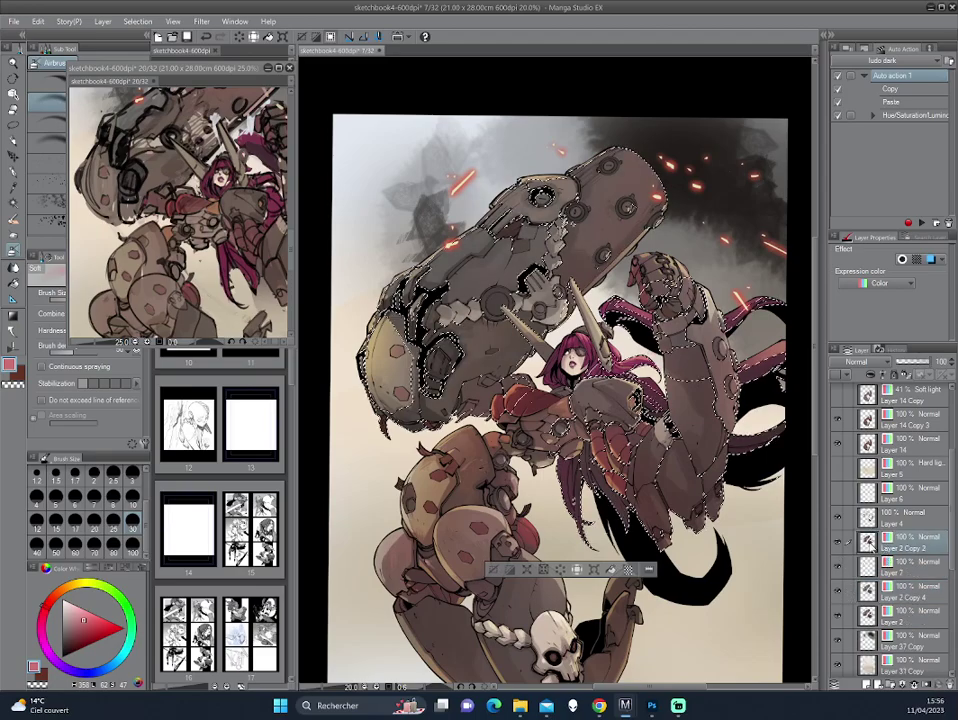
click(866, 686)
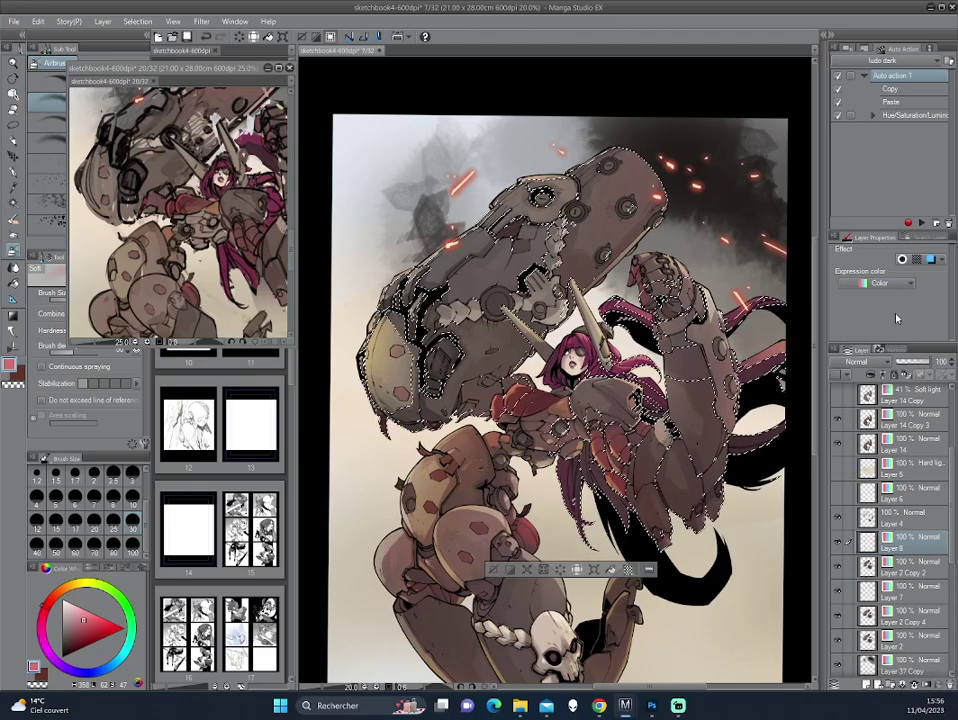
click(857, 361)
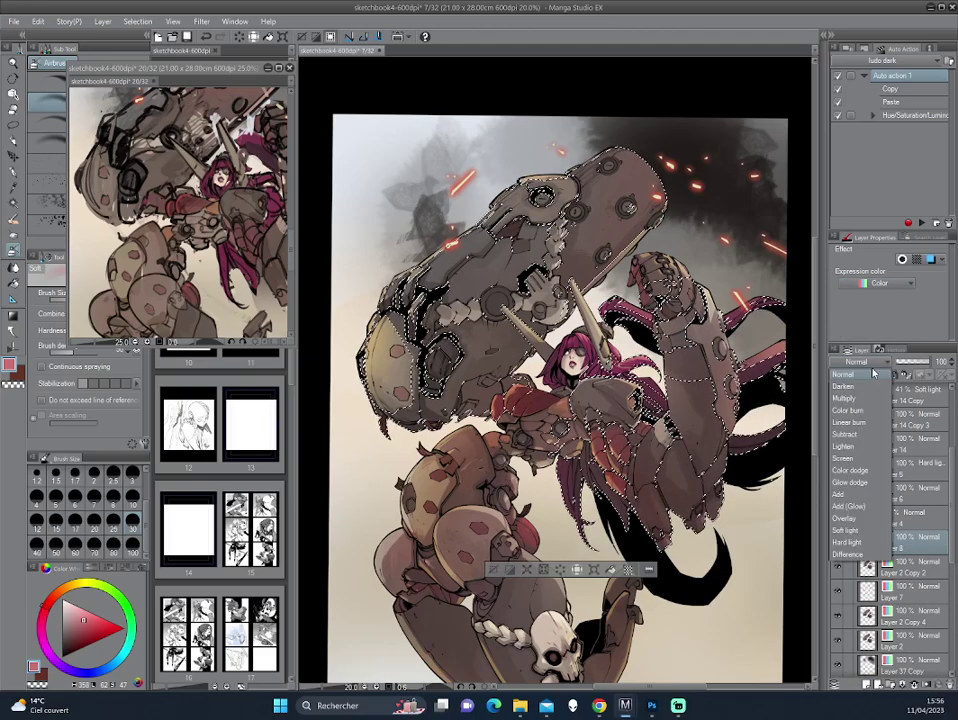
click(846, 522)
key(ctrl+d)
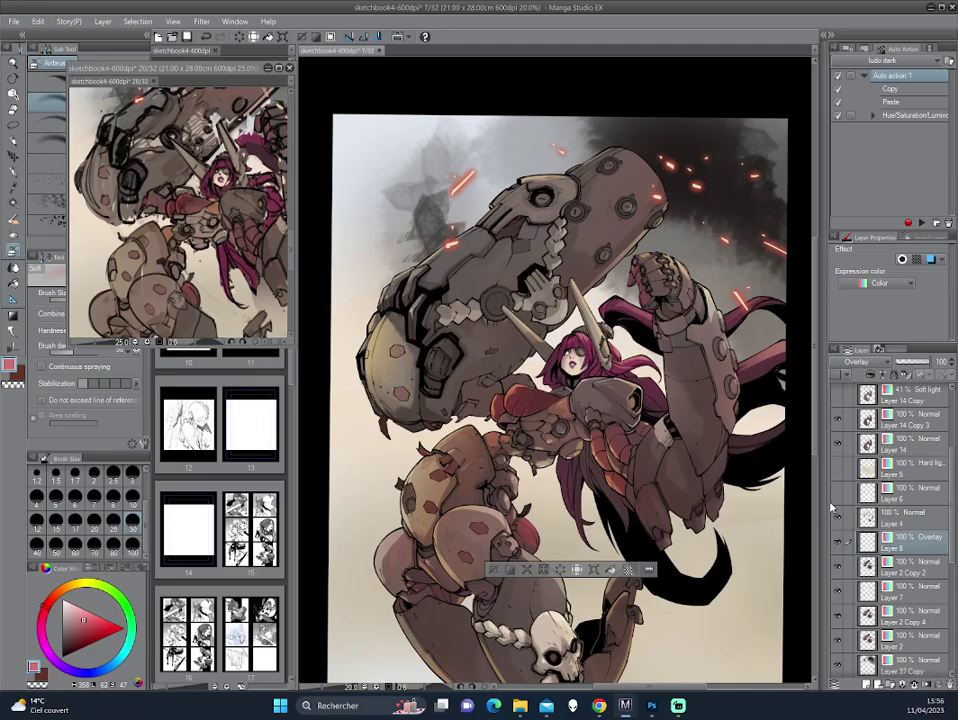
Step: Airbrush the arm's chain joint darker and smoother with dark grey and orange-brown
alt+click(570, 228)
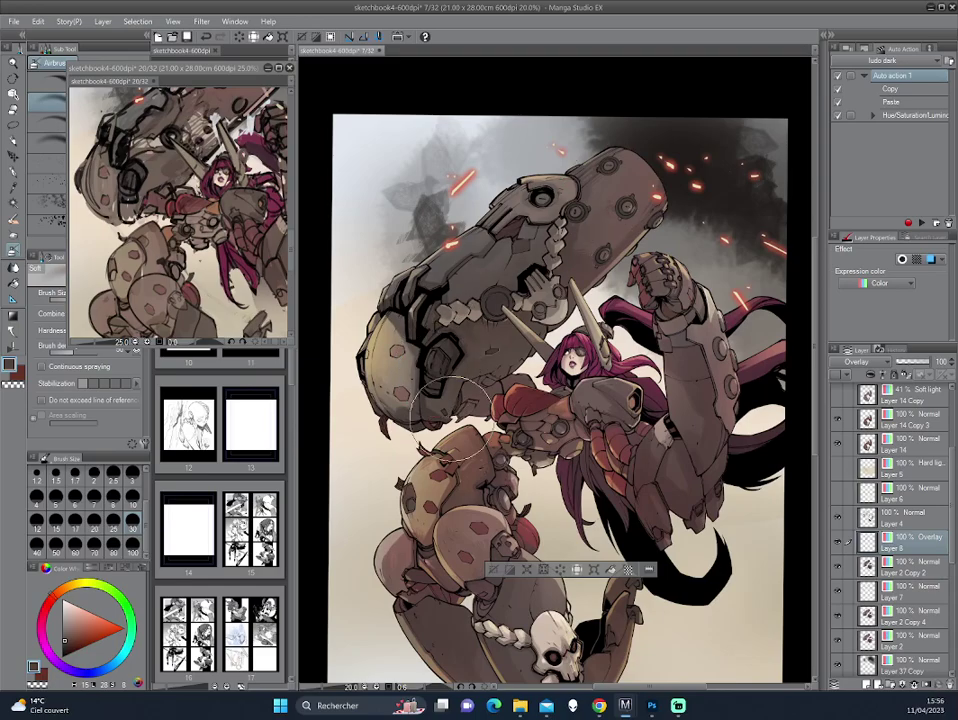
key(h)
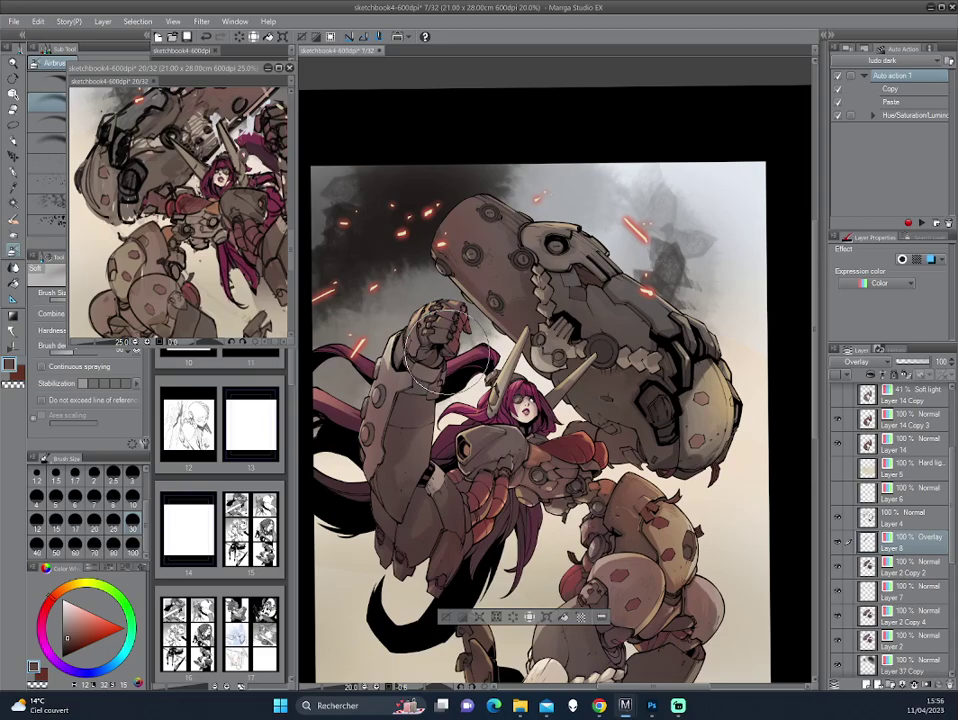
alt+click(452, 358)
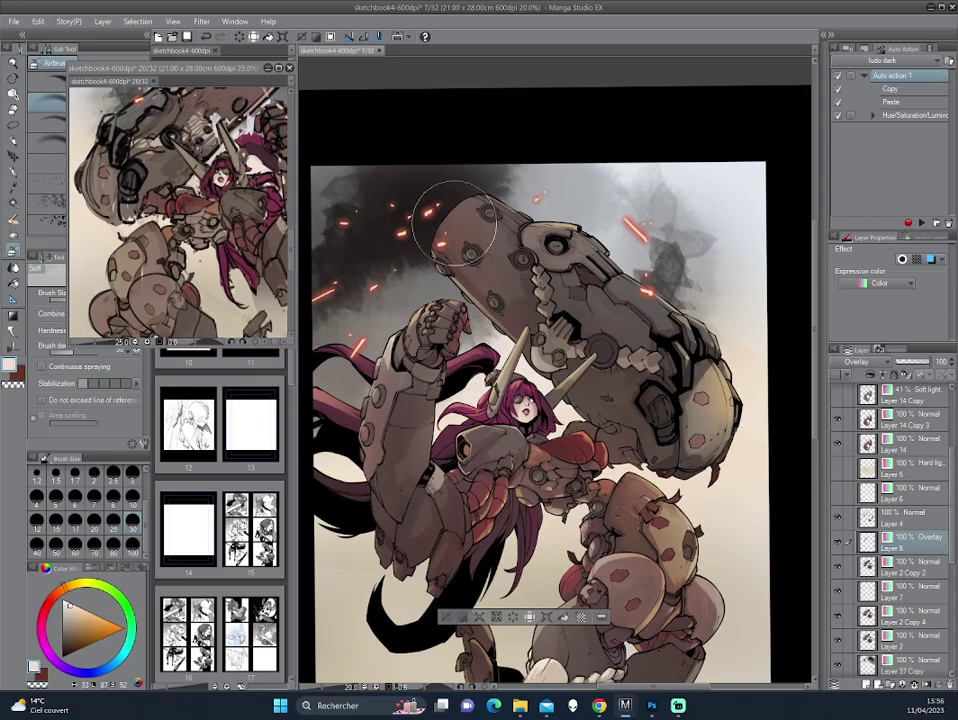
key(h)
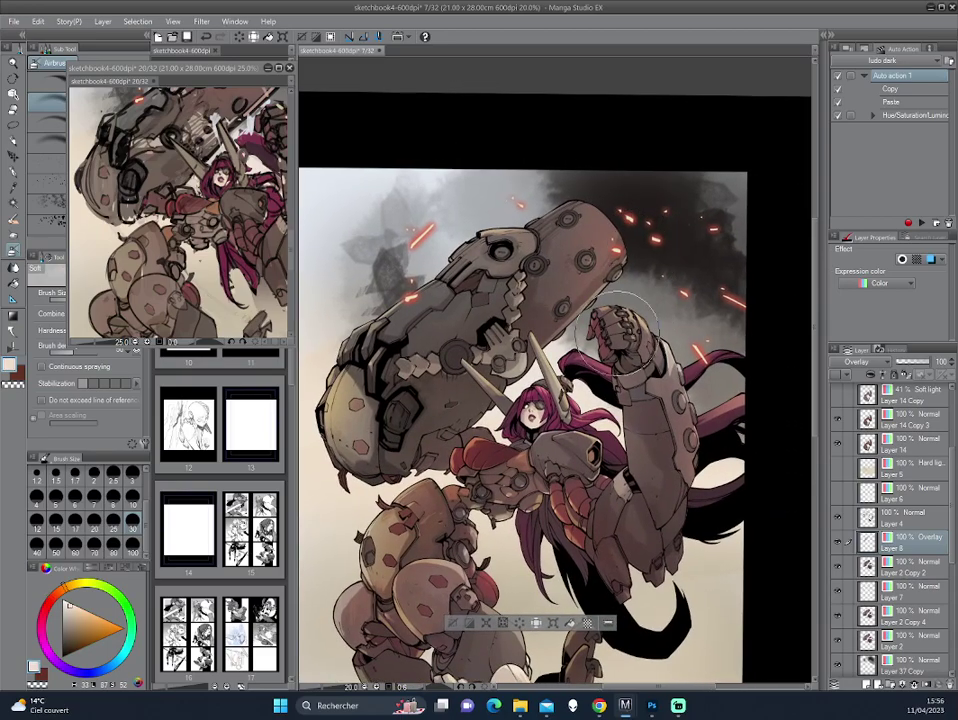
drag(612, 358, 652, 306)
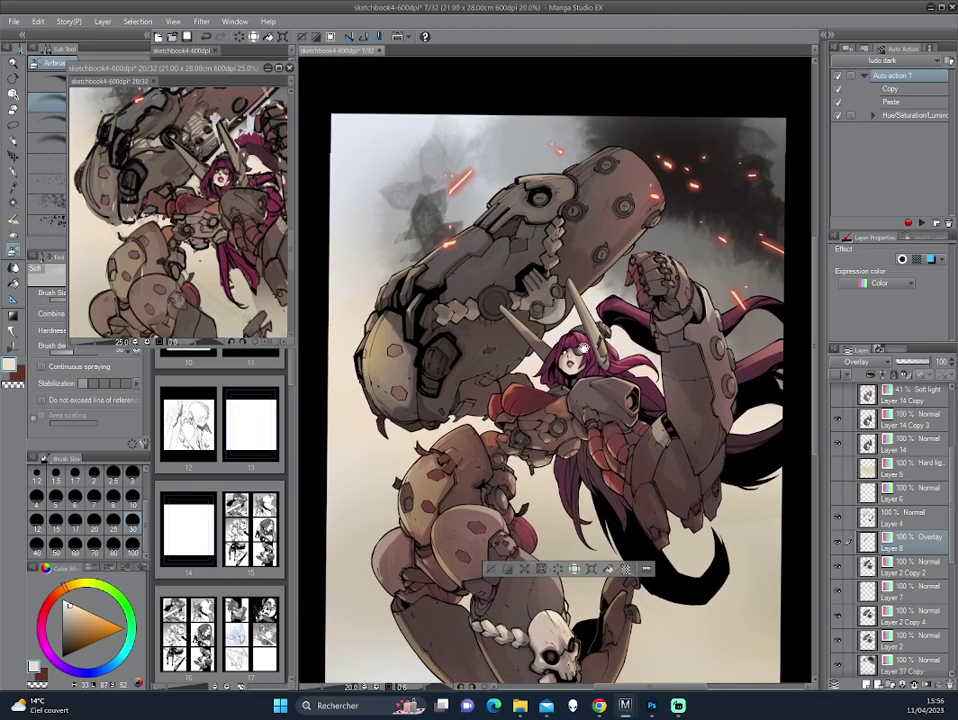
drag(505, 452, 554, 476)
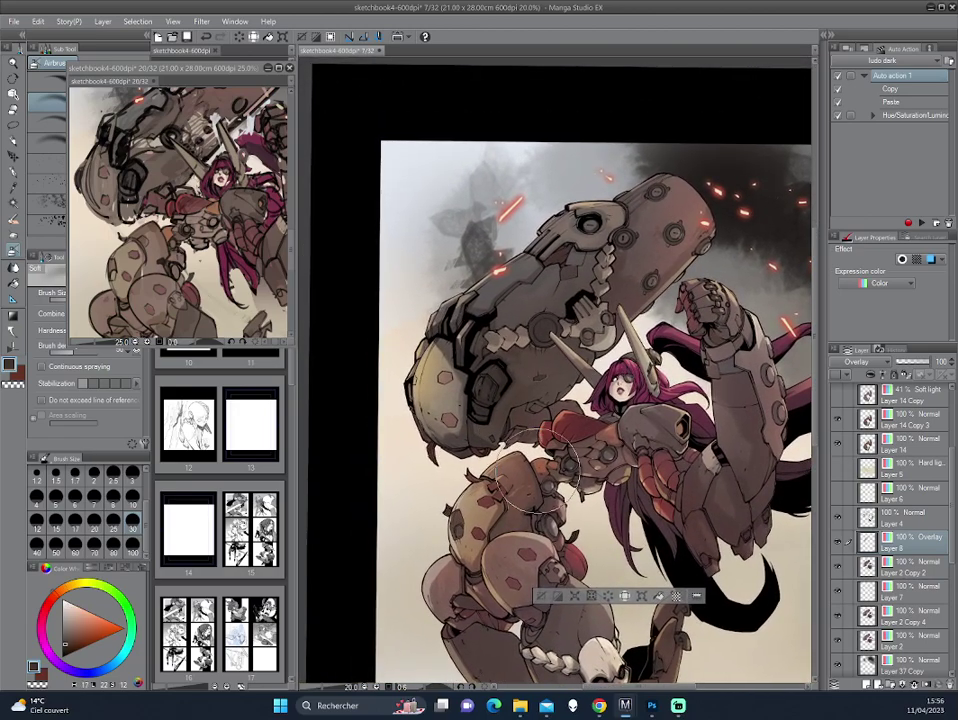
scroll(557, 477, up, 2)
drag(812, 400, 681, 349)
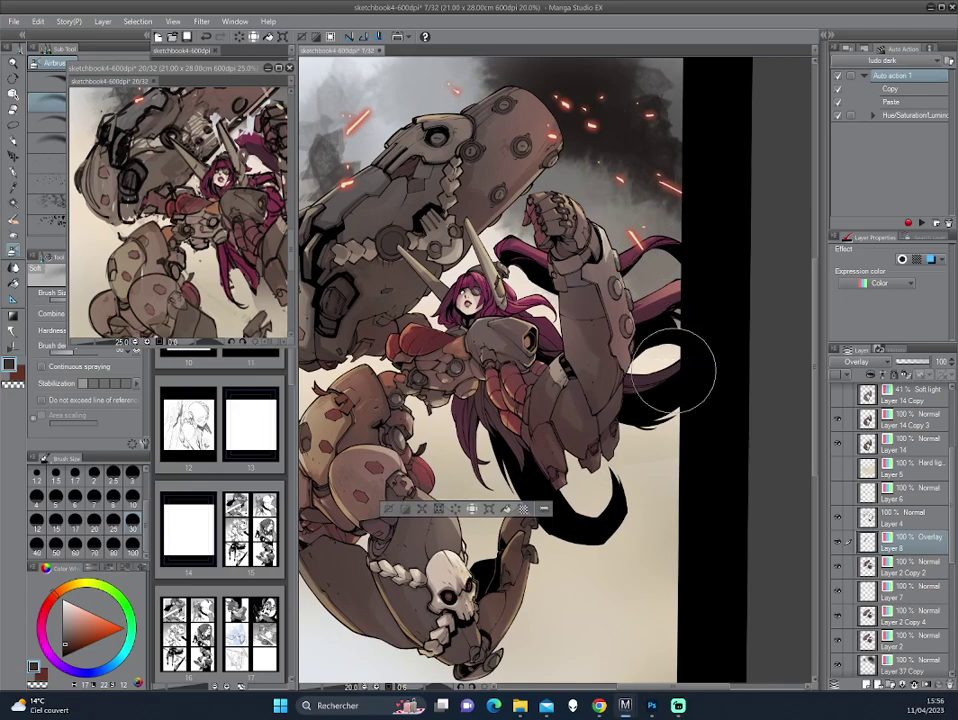
scroll(462, 365, up, 1)
scroll(470, 276, up, 1)
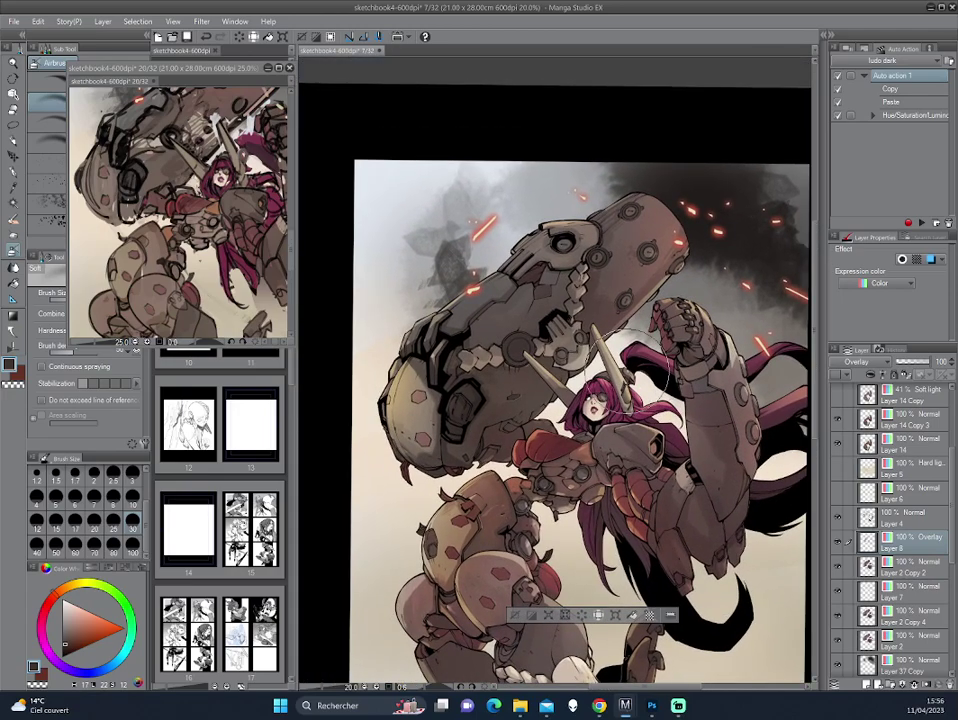
mouse_move(510, 345)
mouse_down()
mouse_move(488, 397)
mouse_move(663, 432)
mouse_move(705, 290)
mouse_up()
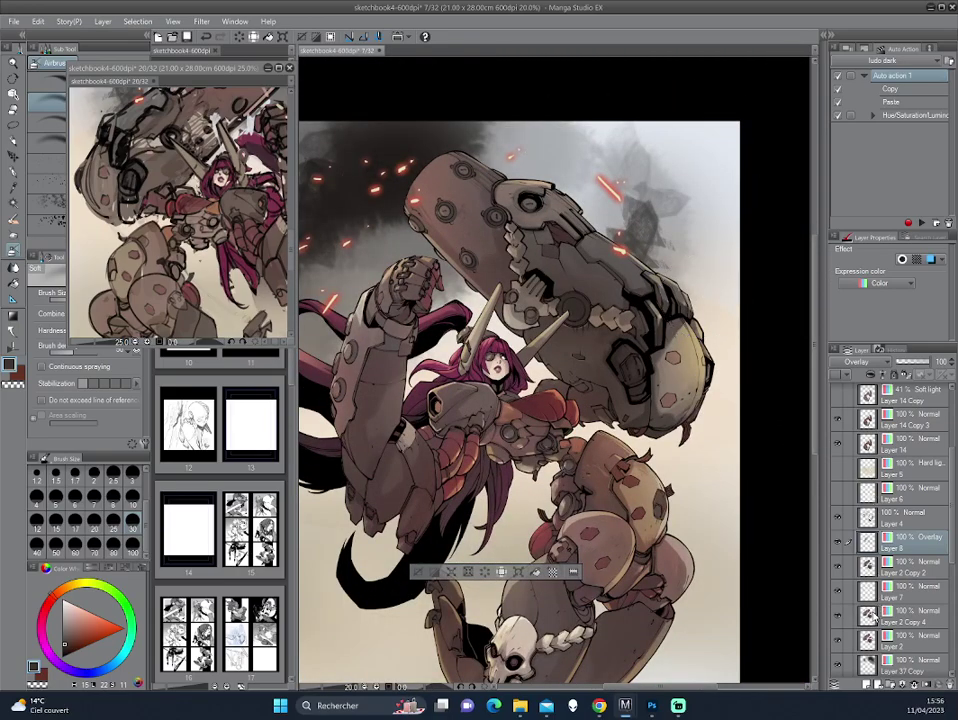
Step: Merge Layer 7 down into Layer 2 Copy 4
click(866, 598)
key(ctrl+d)
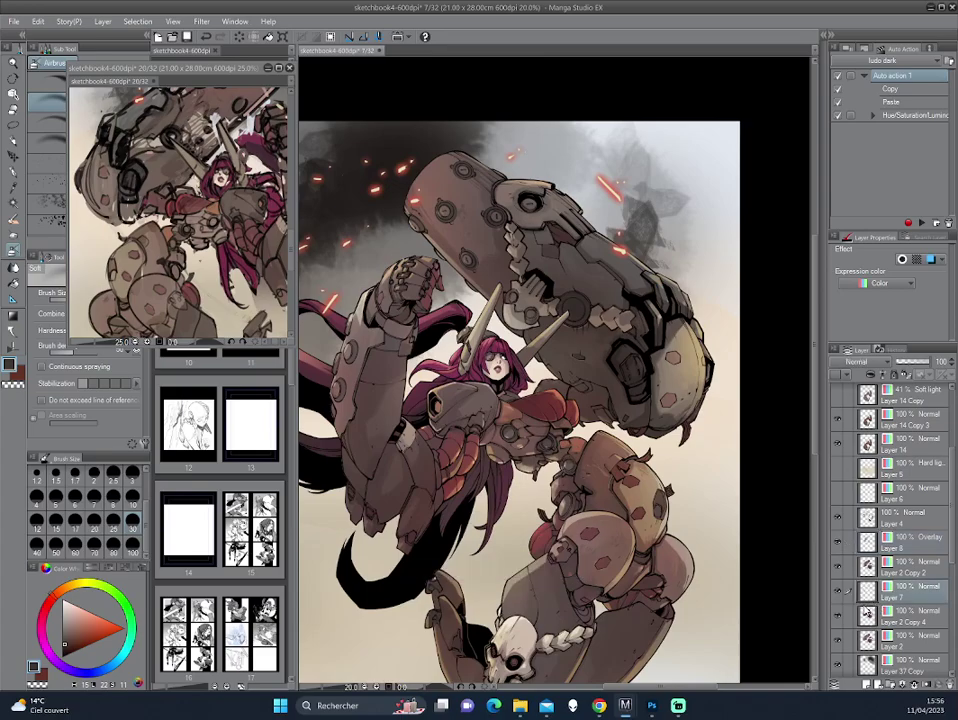
key(ctrl+e)
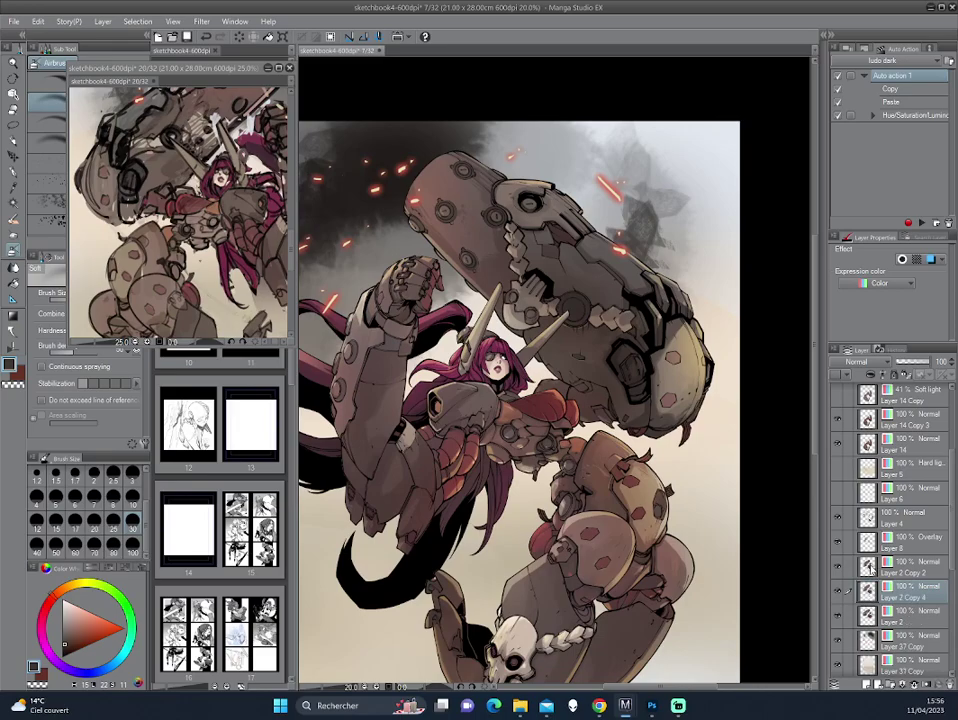
Step: Merge Layer 8 and Layer 2 Copy 2 into Layer 2 Copy 4, then clear the selection
click(869, 572)
key(ctrl+e)
click(868, 545)
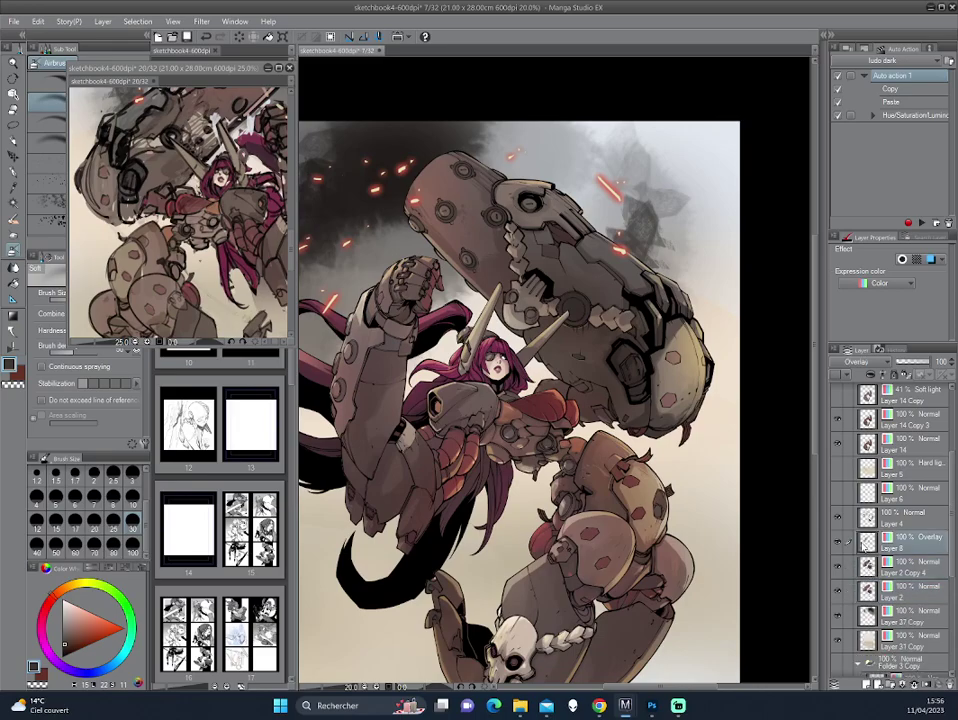
key(ctrl+e)
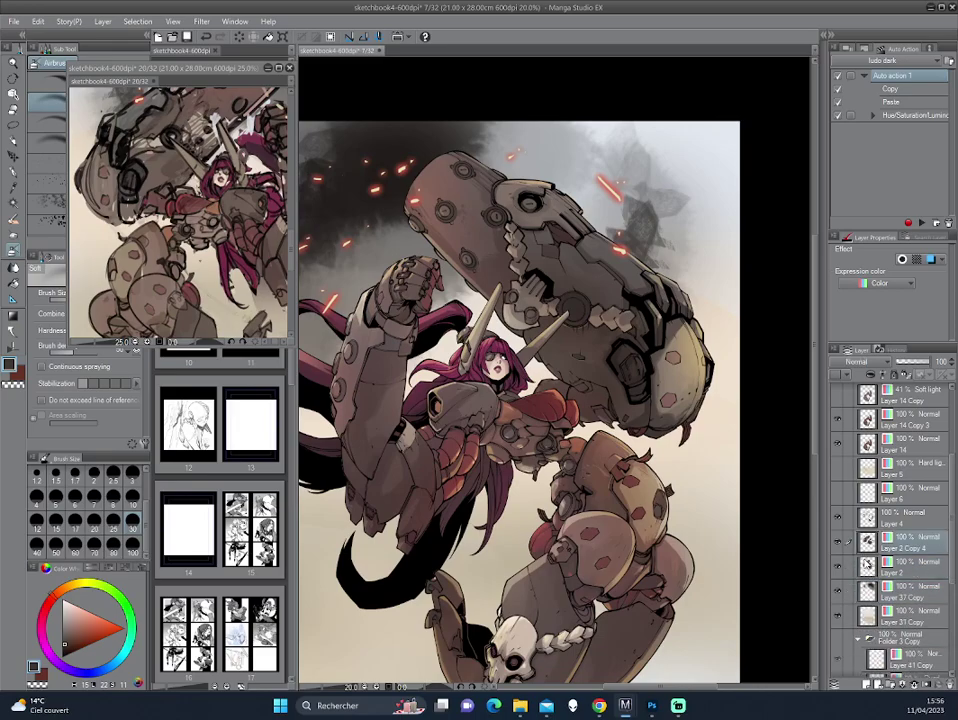
ctrl+click(849, 541)
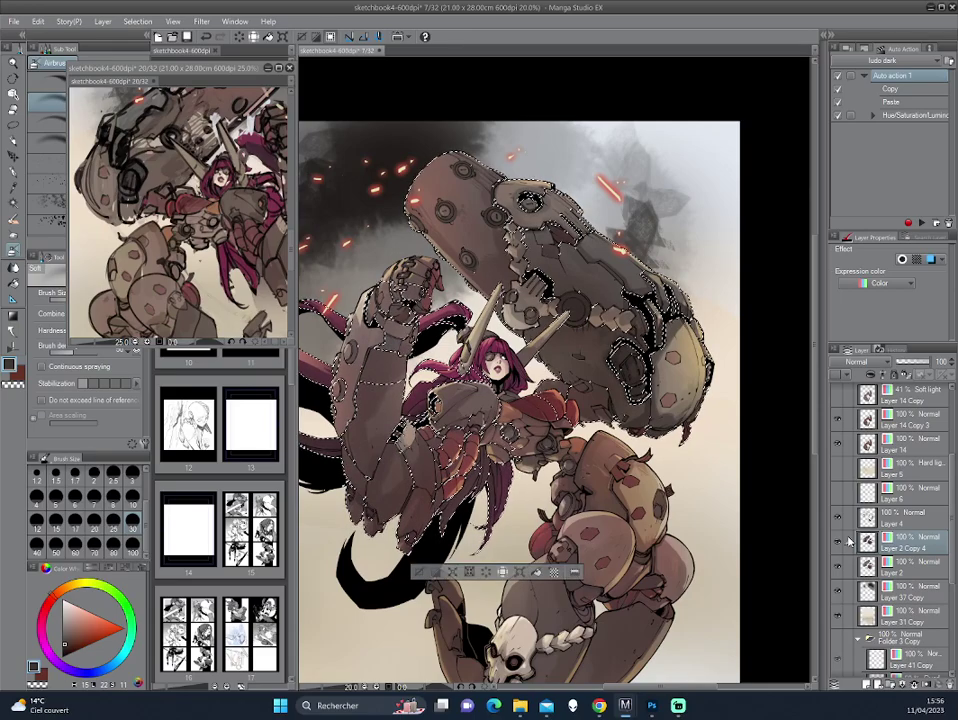
key(ctrl+h)
Step: Switch to the Pencil, zoom in on the fist and sample its armour colours
click(13, 143)
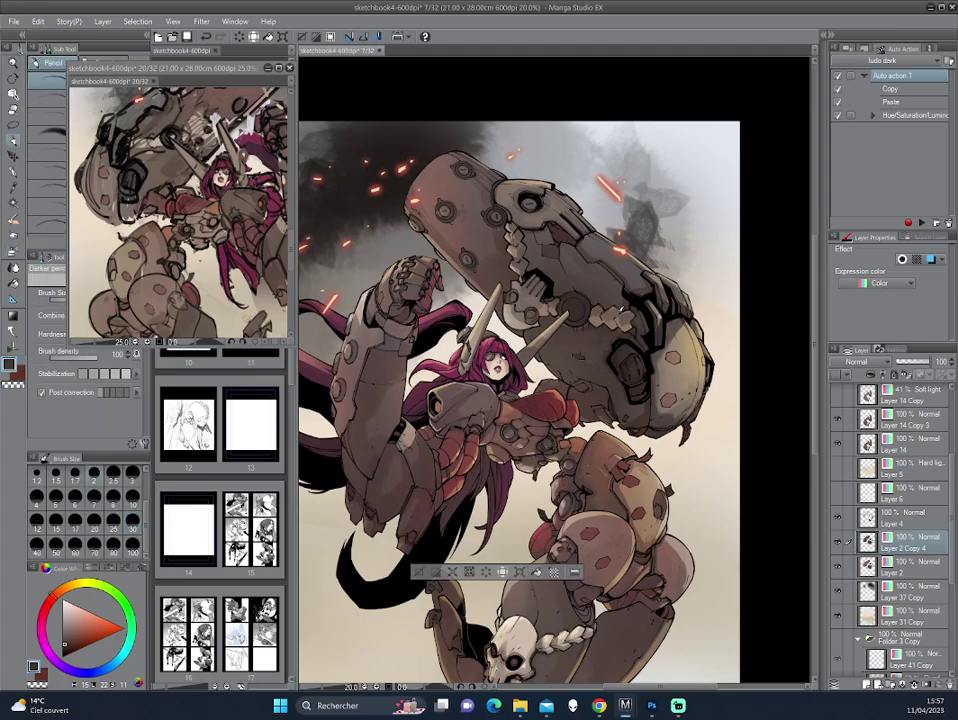
scroll(635, 311, up, 1)
scroll(635, 311, up, 1)
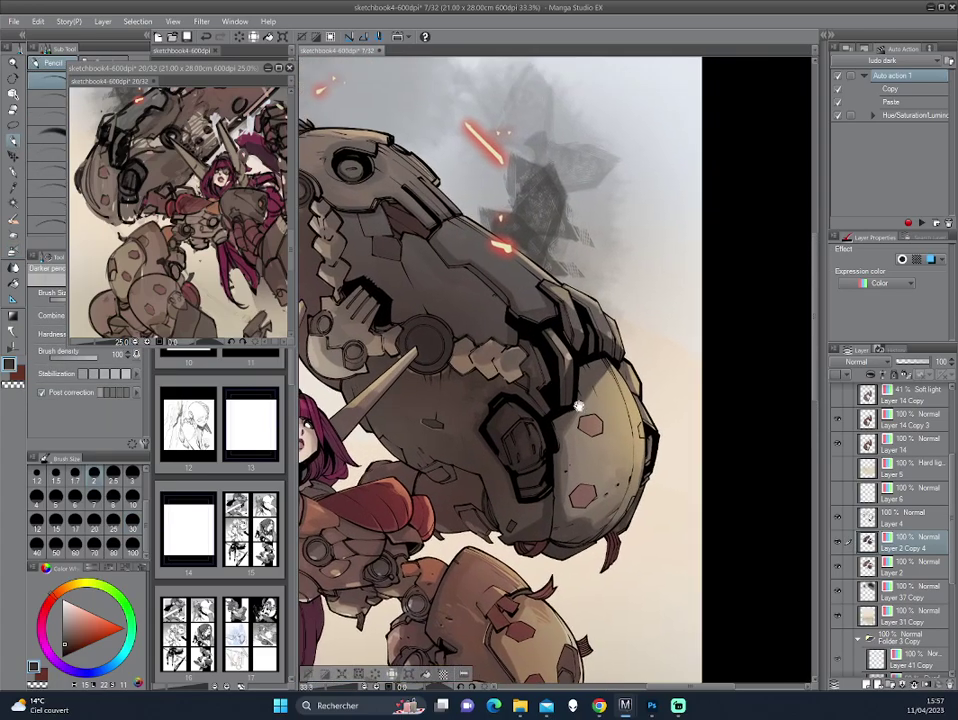
alt+click(444, 275)
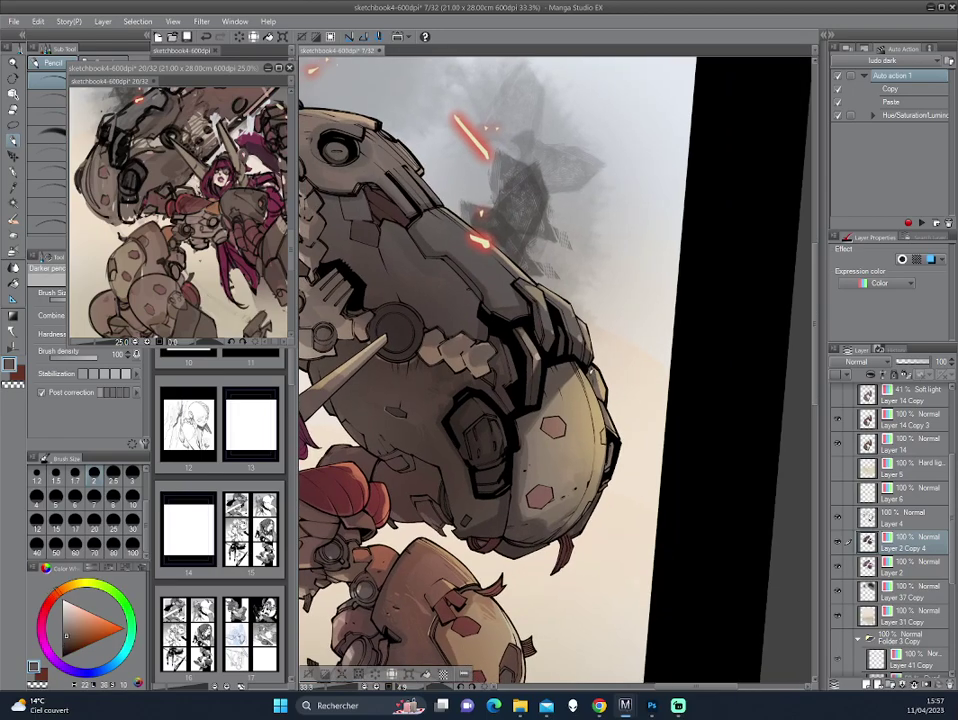
drag(619, 412, 593, 341)
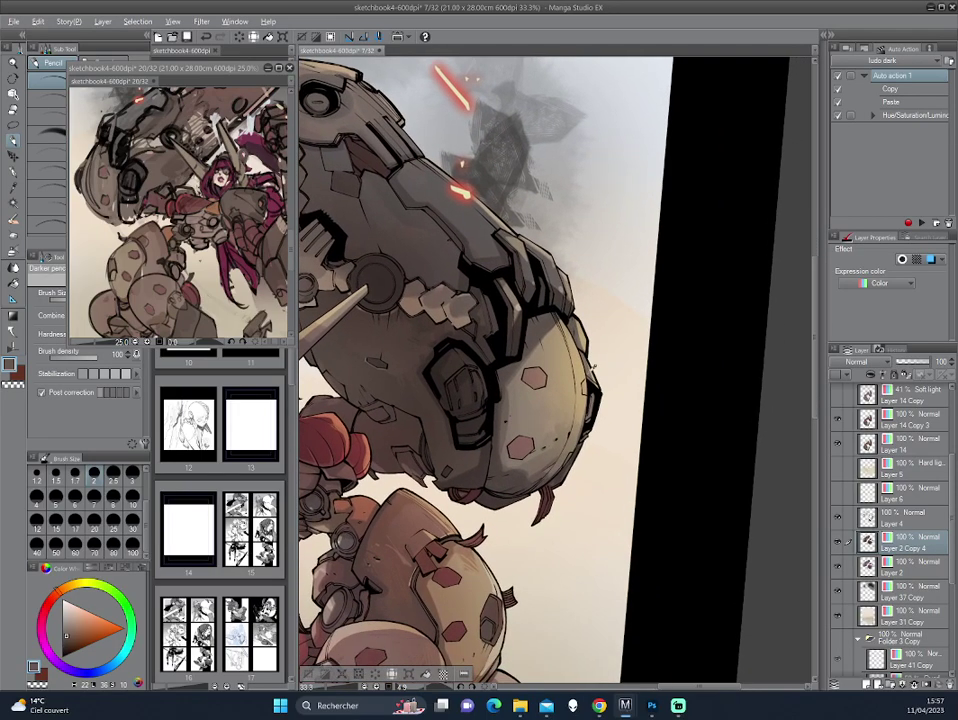
alt+click(594, 371)
alt+click(527, 349)
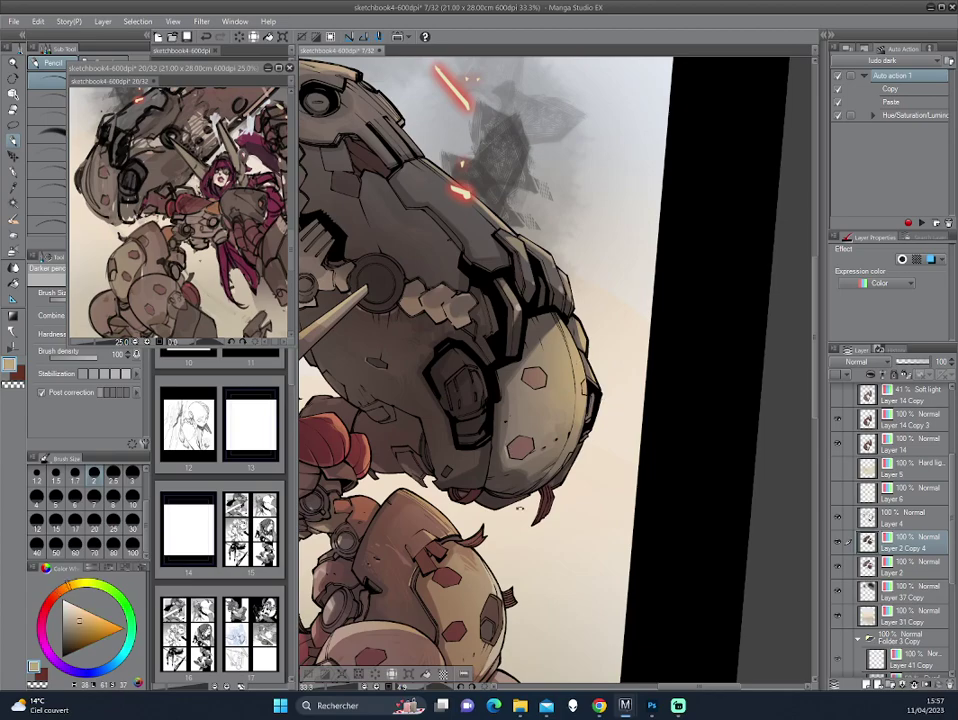
Step: Rotate the canvas around the fist and eyedrop a light cream from its armour
drag(520, 508, 416, 271)
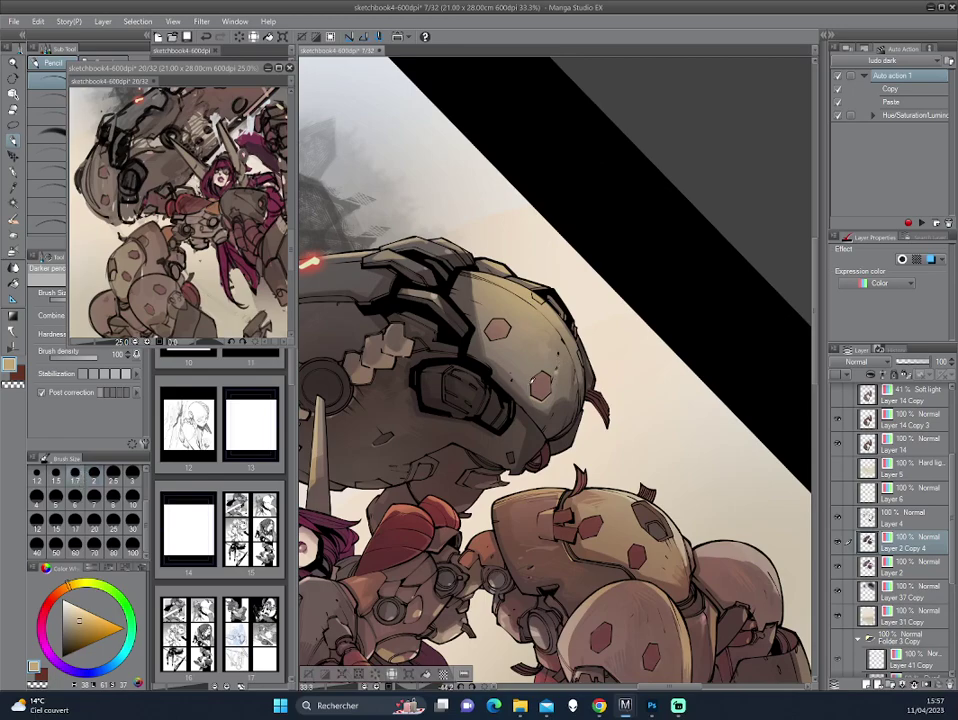
drag(603, 288, 570, 345)
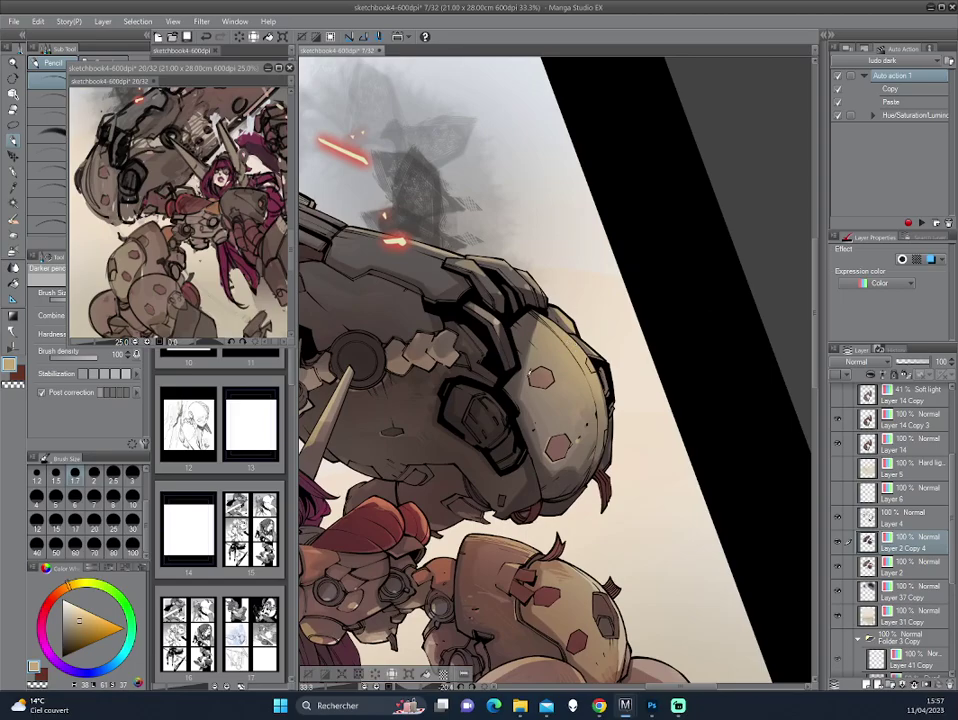
drag(524, 378, 589, 392)
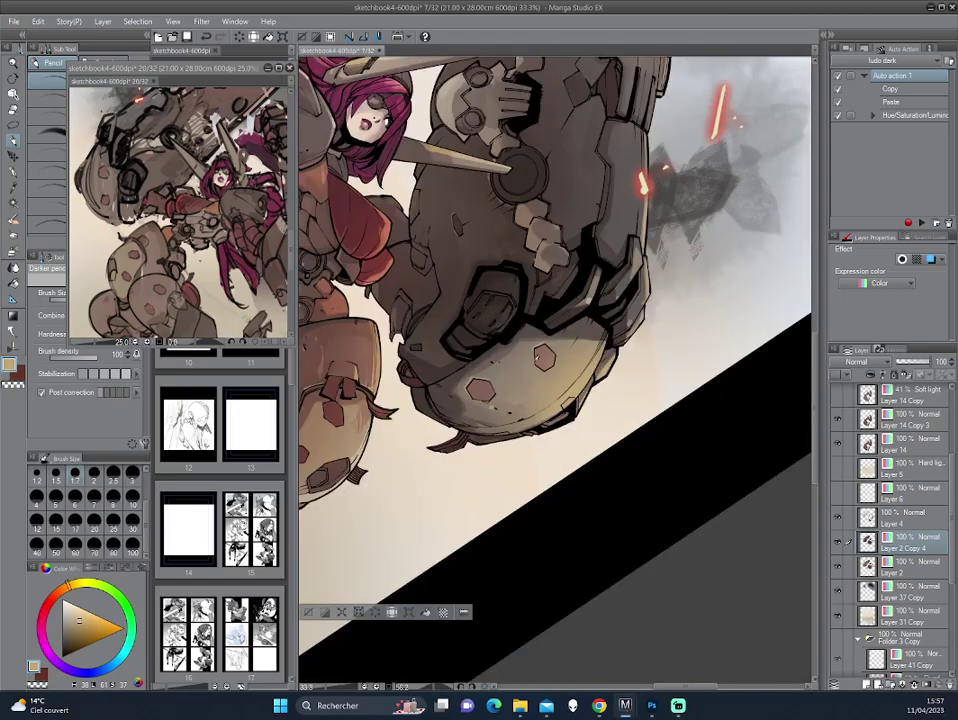
alt+click(603, 405)
drag(603, 405, 603, 385)
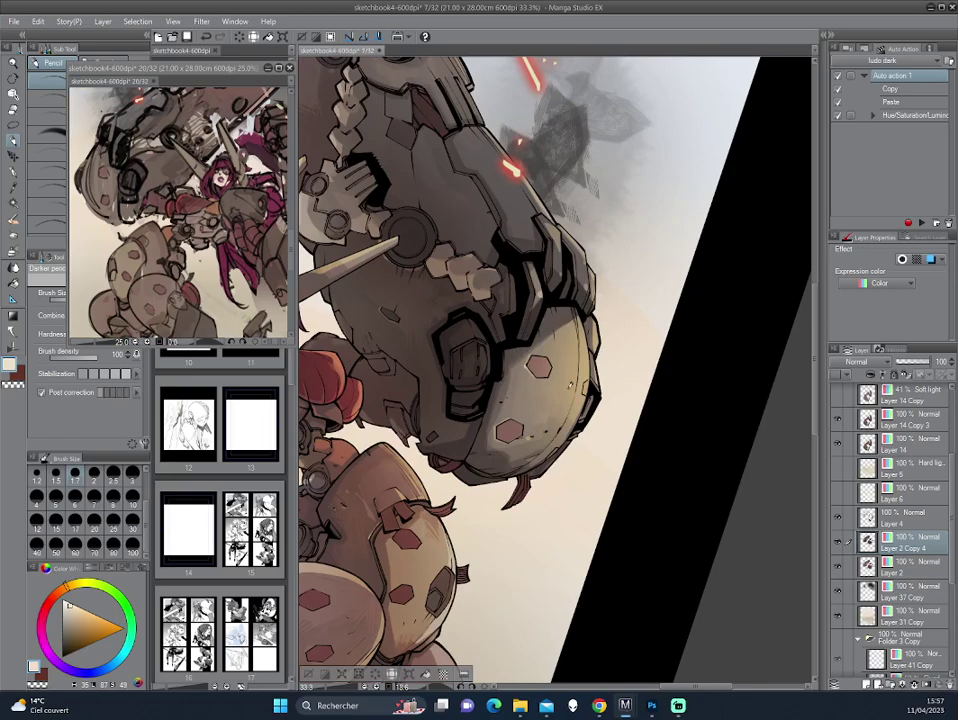
mouse_move(658, 270)
mouse_down()
mouse_move(441, 254)
mouse_move(638, 317)
mouse_move(469, 228)
mouse_up()
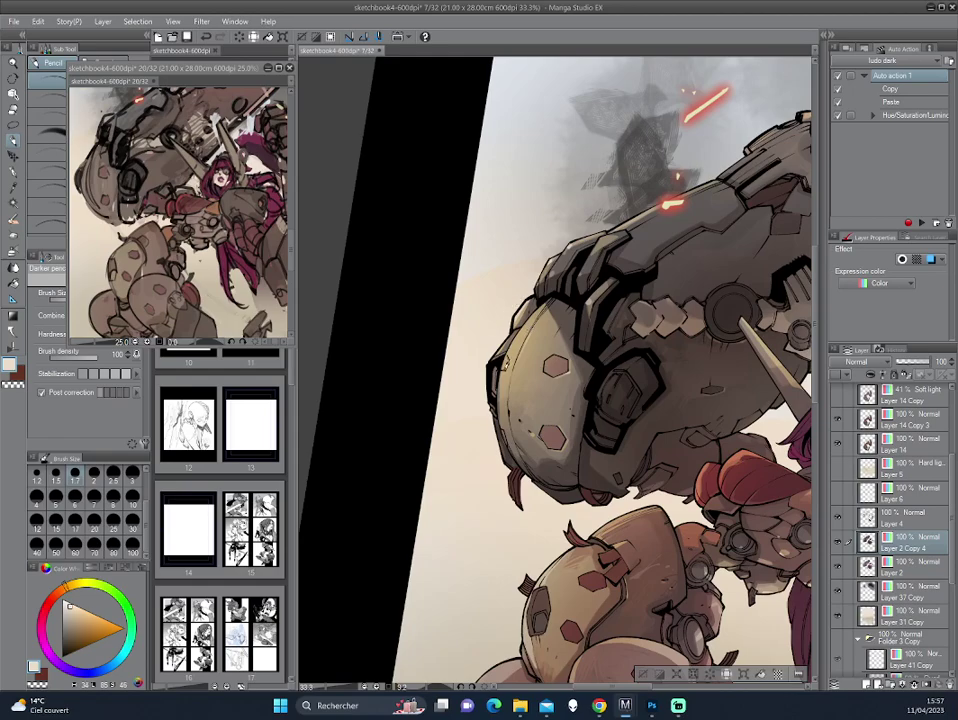
Step: Sample tan, brown and dark red-brown armour colours while rotating and mirroring the view
alt+click(380, 317)
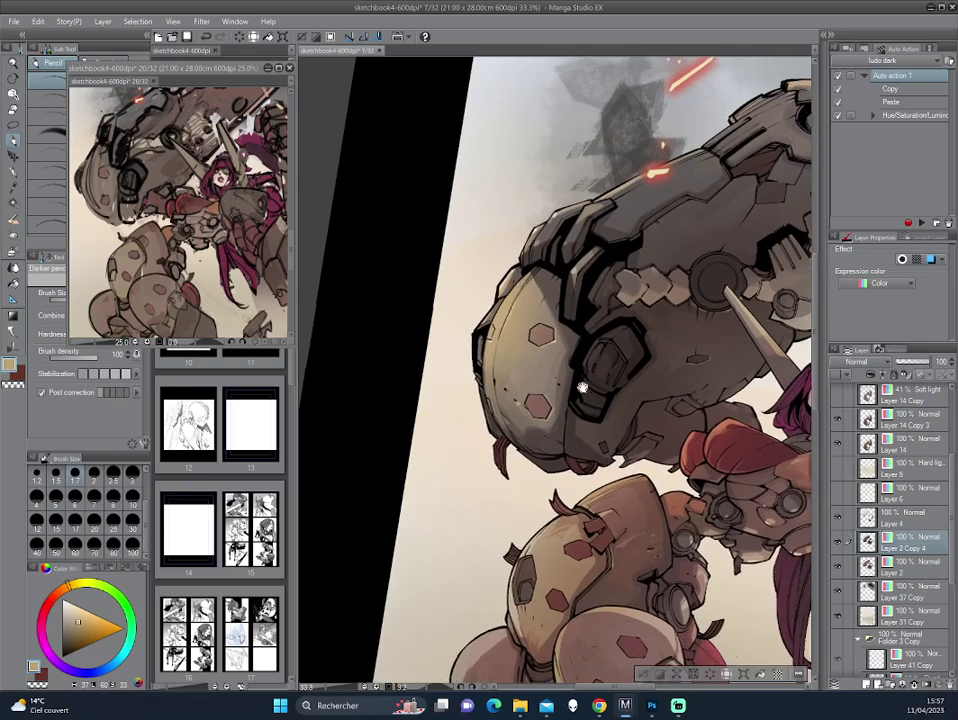
drag(445, 316, 411, 257)
drag(491, 239, 425, 258)
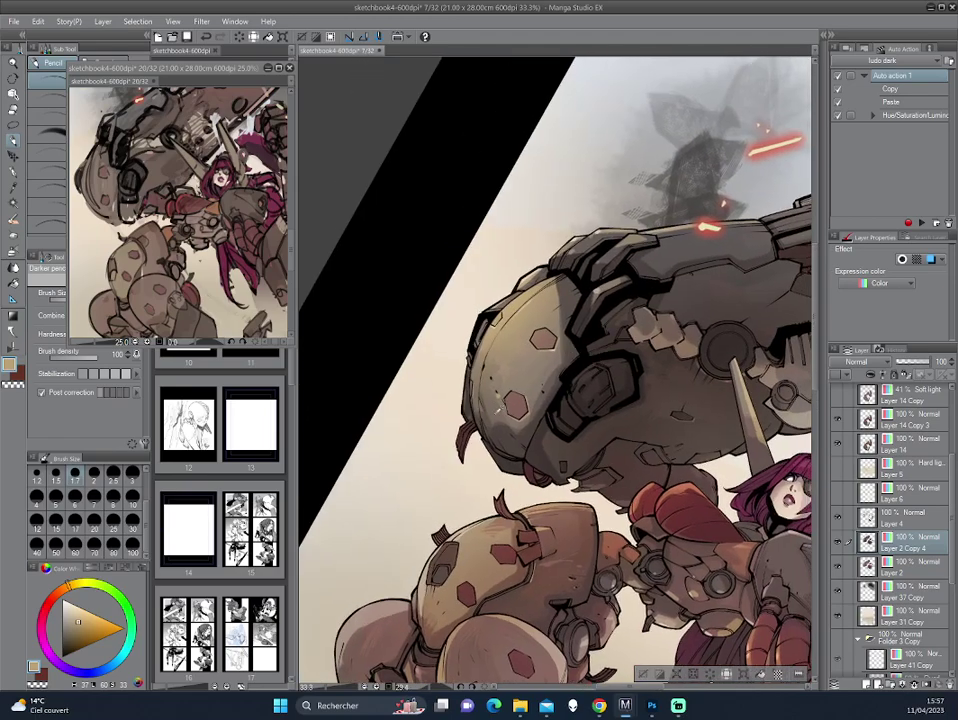
alt+click(498, 410)
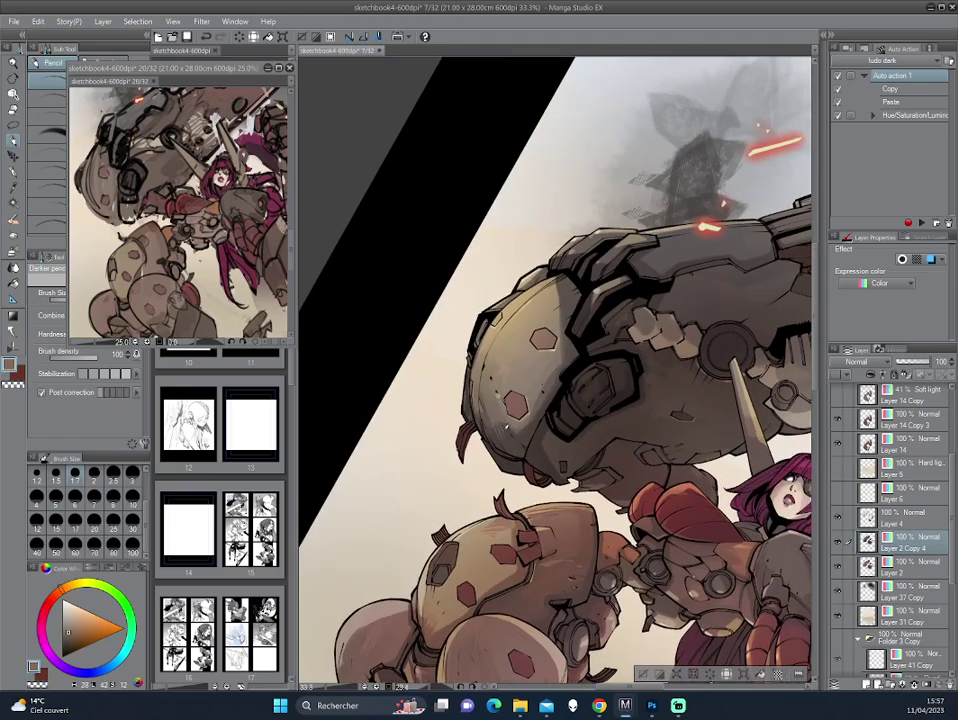
key(h)
drag(507, 228, 657, 332)
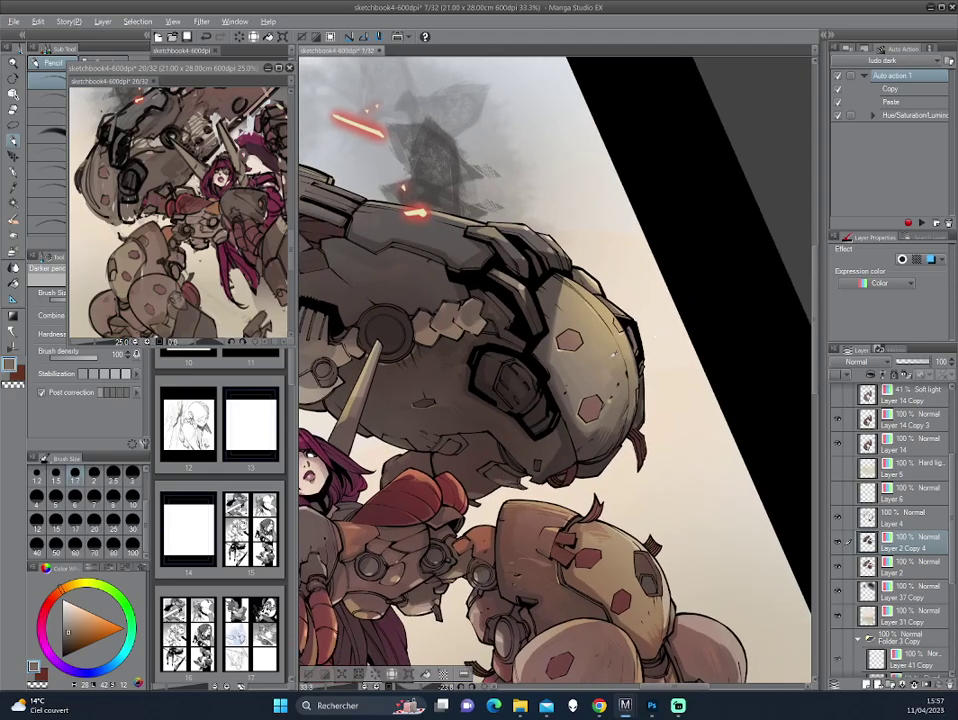
alt+click(620, 380)
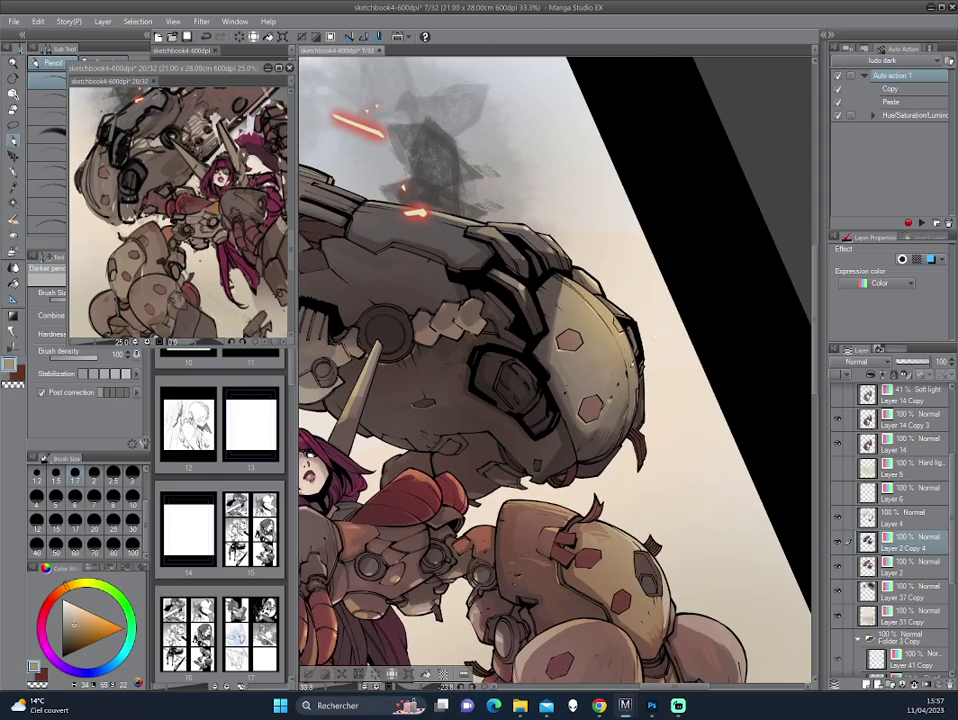
mouse_move(605, 313)
mouse_down()
mouse_move(595, 266)
mouse_move(567, 340)
mouse_up()
alt+click(595, 266)
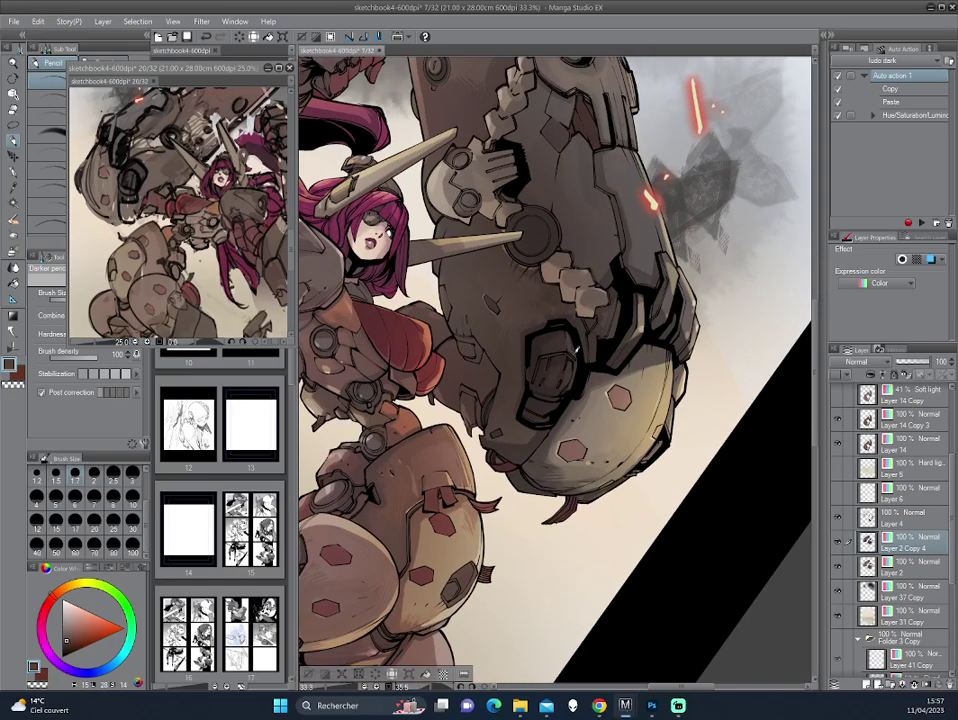
mouse_move(567, 388)
mouse_down()
mouse_move(480, 305)
mouse_move(391, 302)
mouse_up()
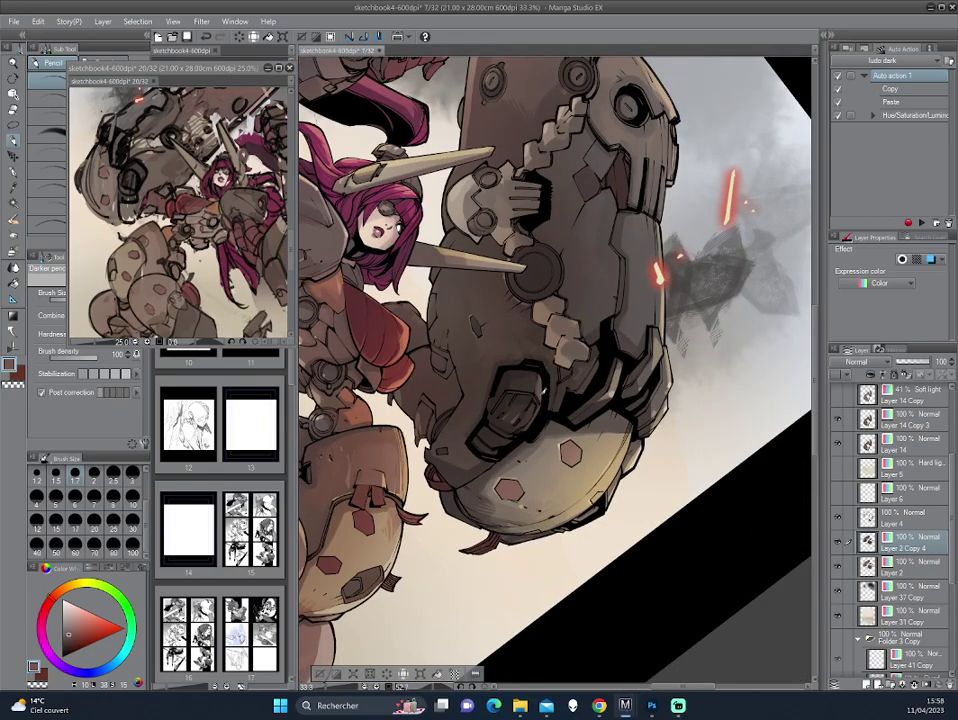
Step: Pick dark grey and reddish-brown colours, tilting the view around the fist
click(65, 645)
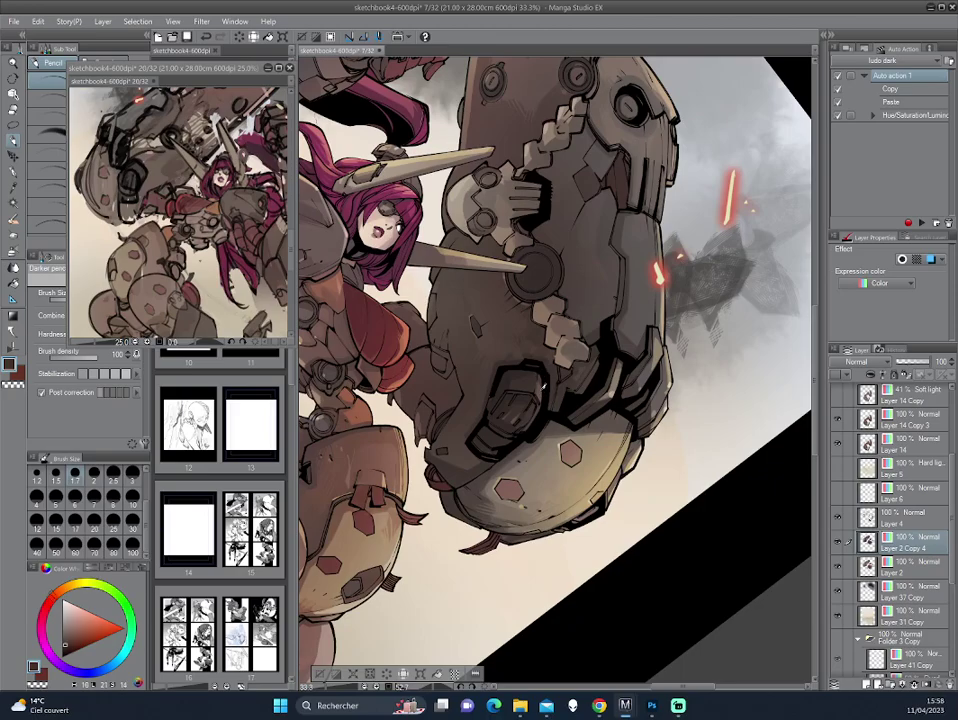
key(h)
drag(543, 384, 520, 375)
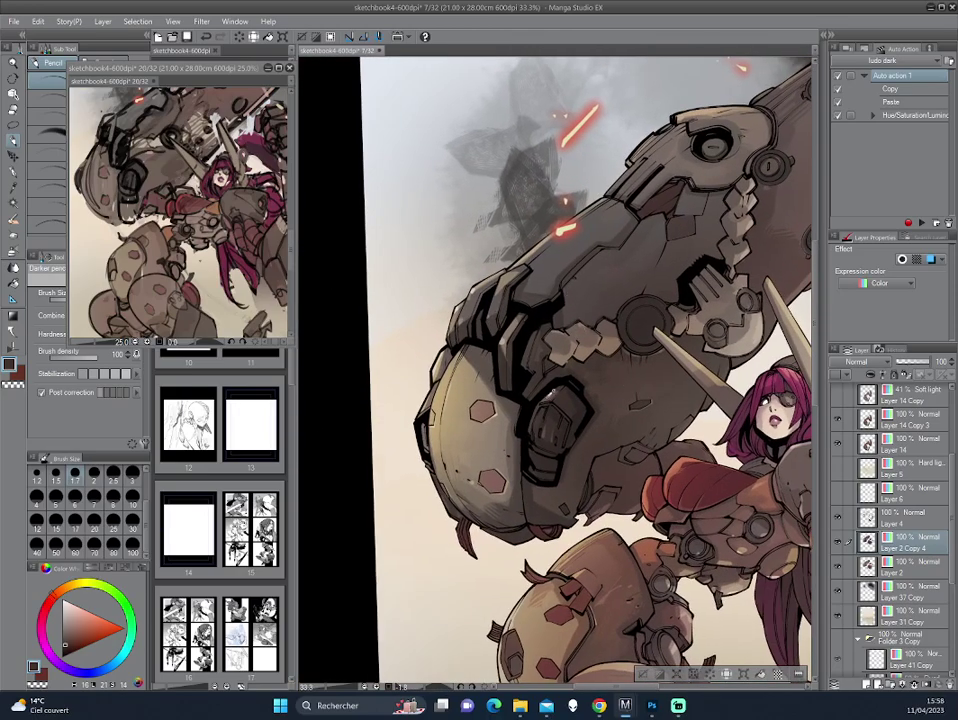
alt+click(521, 356)
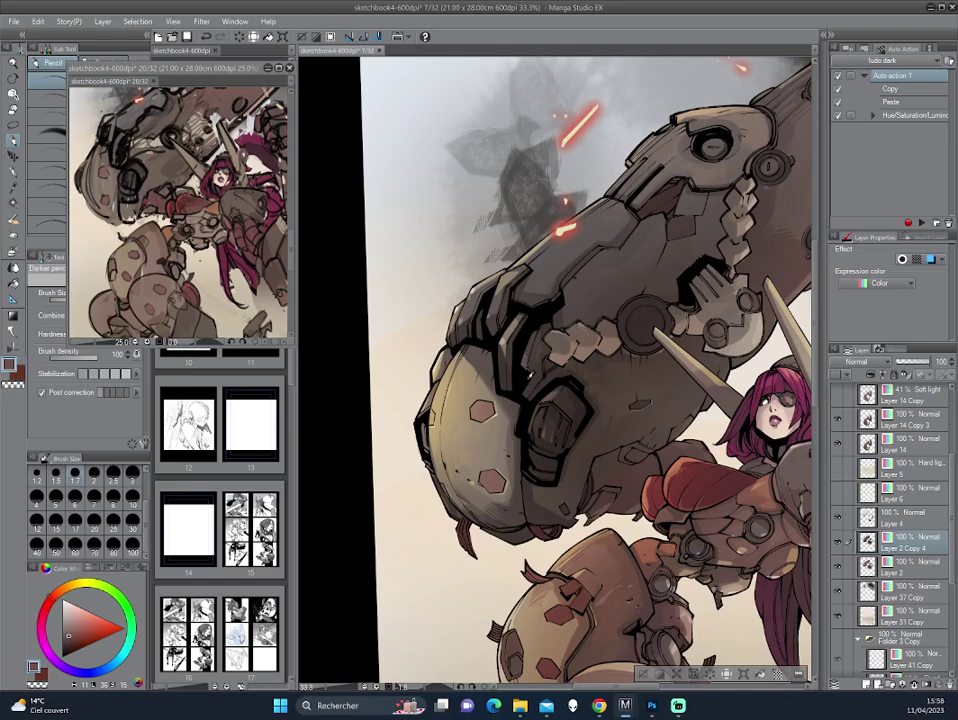
alt+click(410, 280)
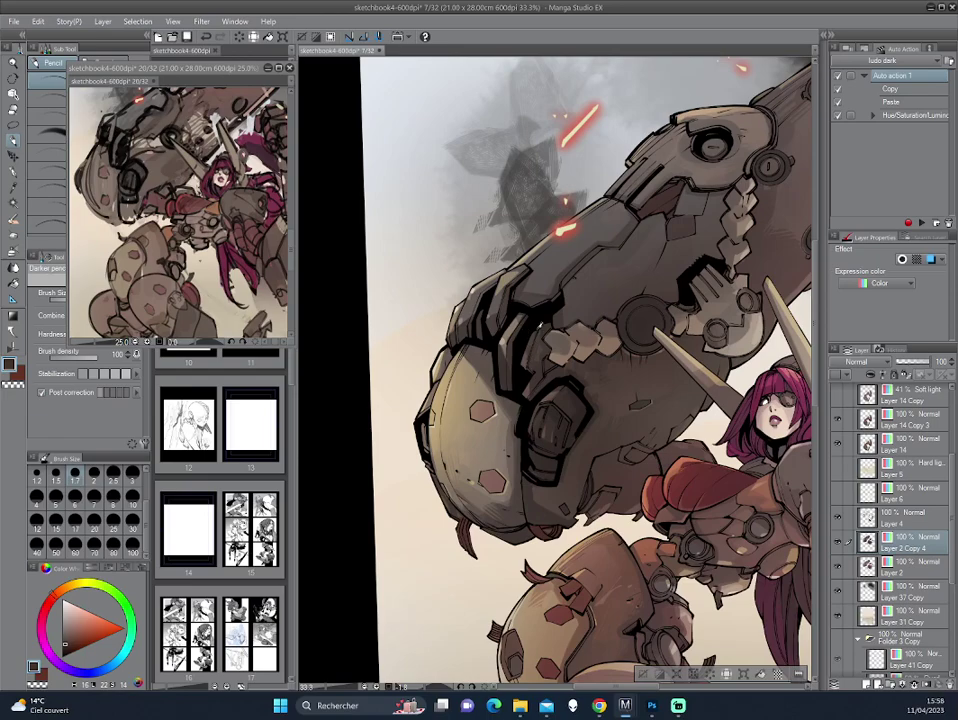
drag(400, 268, 467, 250)
alt+click(376, 268)
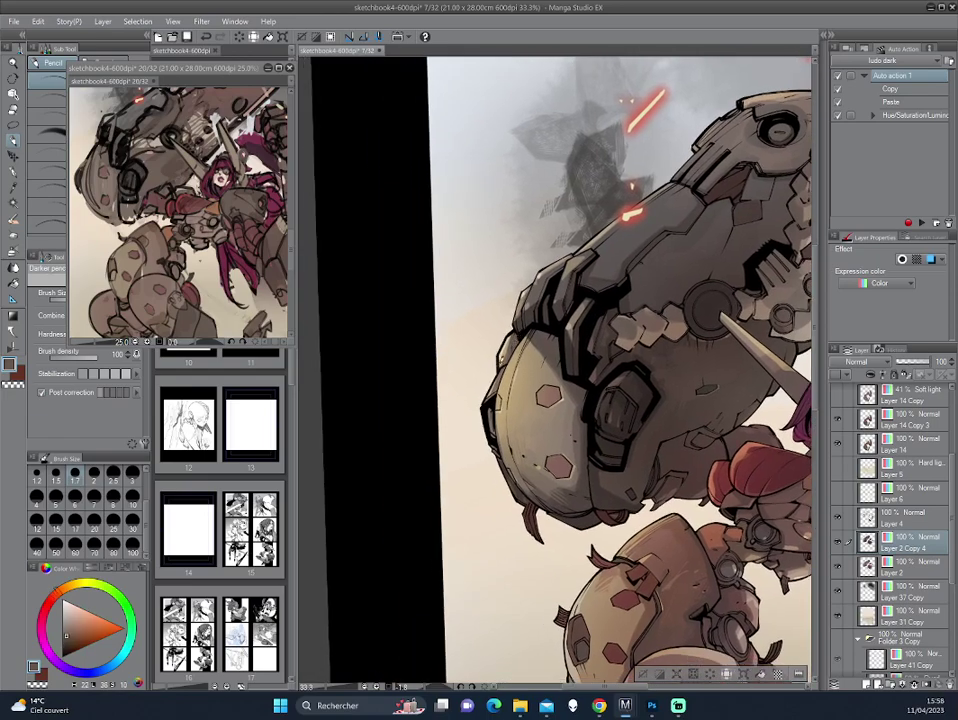
drag(375, 268, 437, 266)
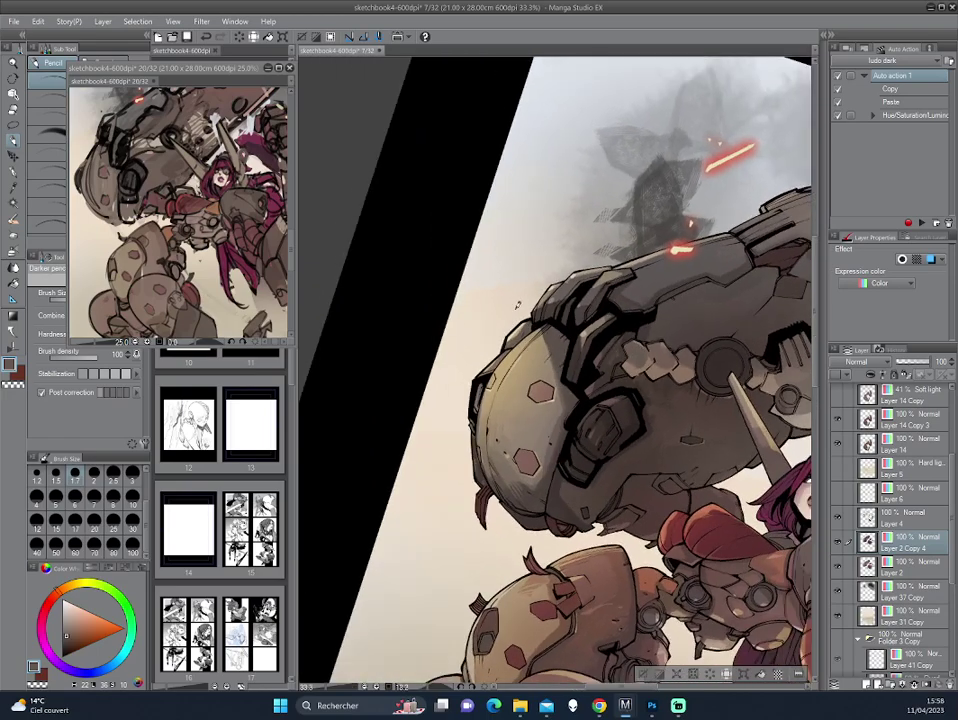
alt+click(384, 264)
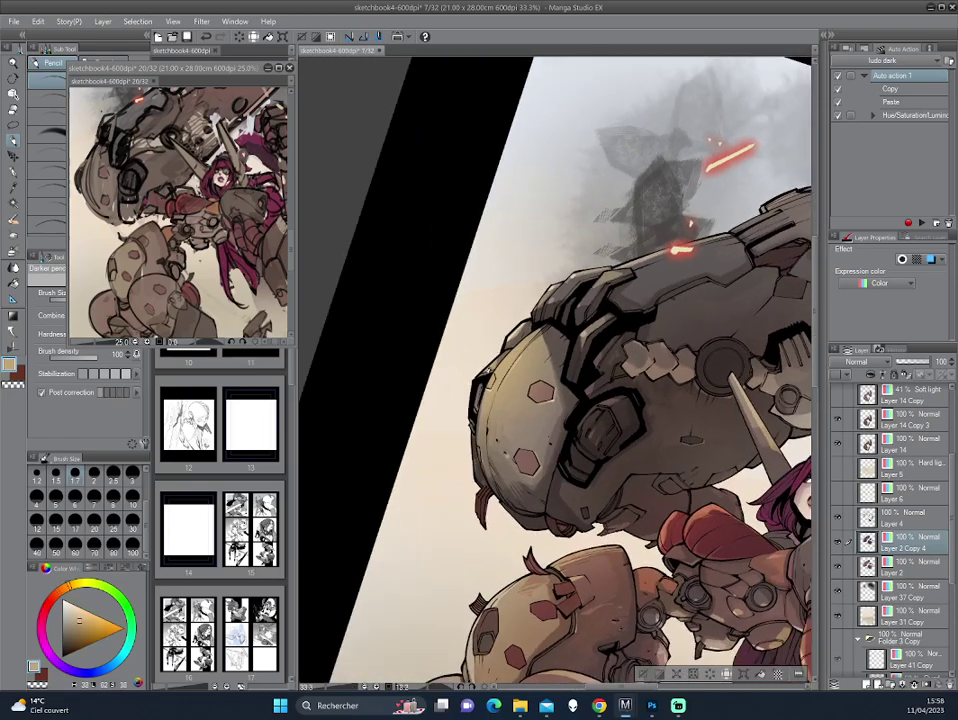
Step: Choose dark red-black, swap to the red-brown secondary colour, and select the robot's outline
scroll(365, 285, down, 2)
alt+click(370, 298)
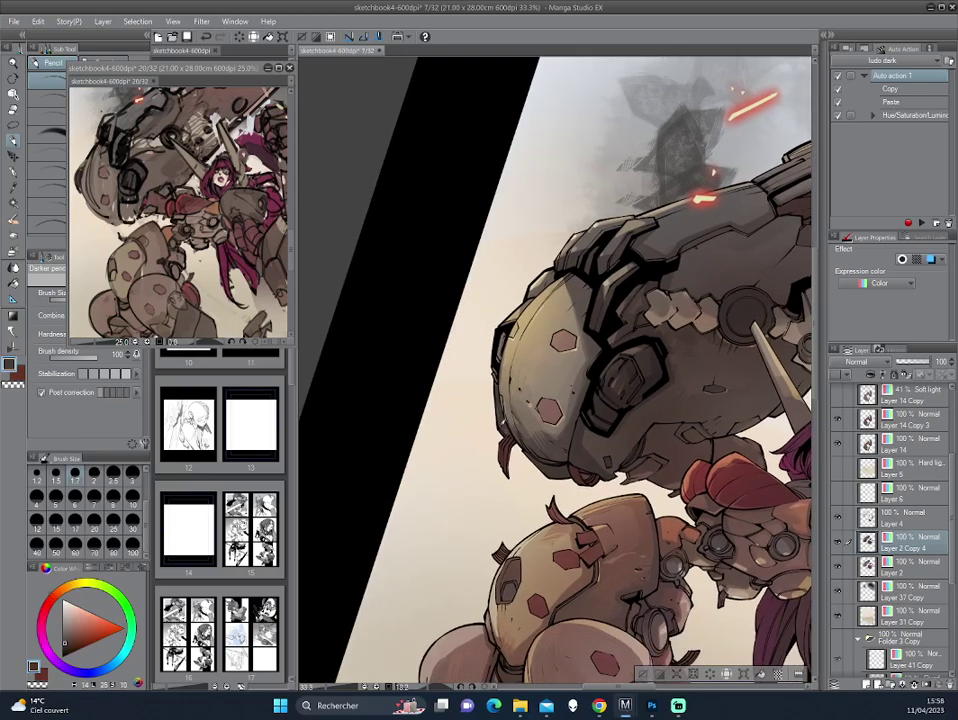
scroll(376, 317, down, 1)
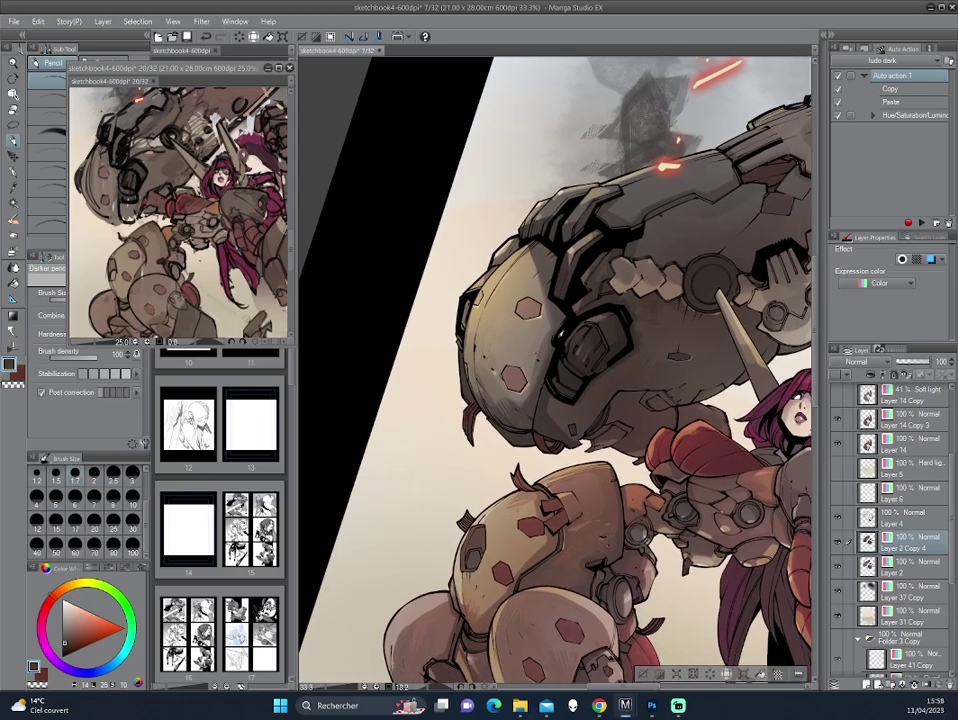
key(x)
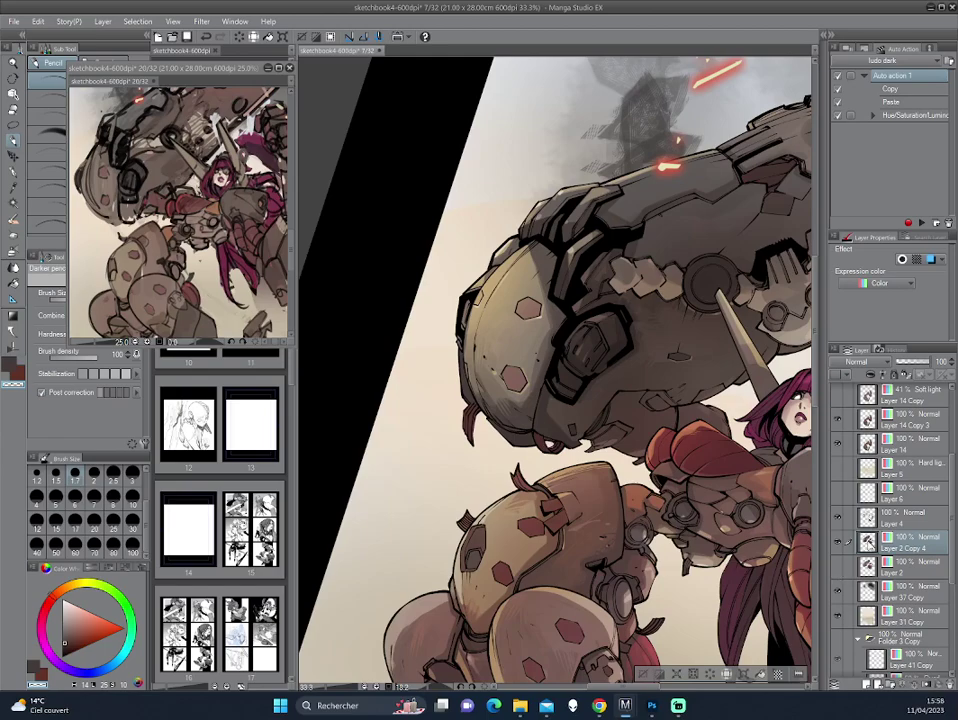
ctrl+click(866, 541)
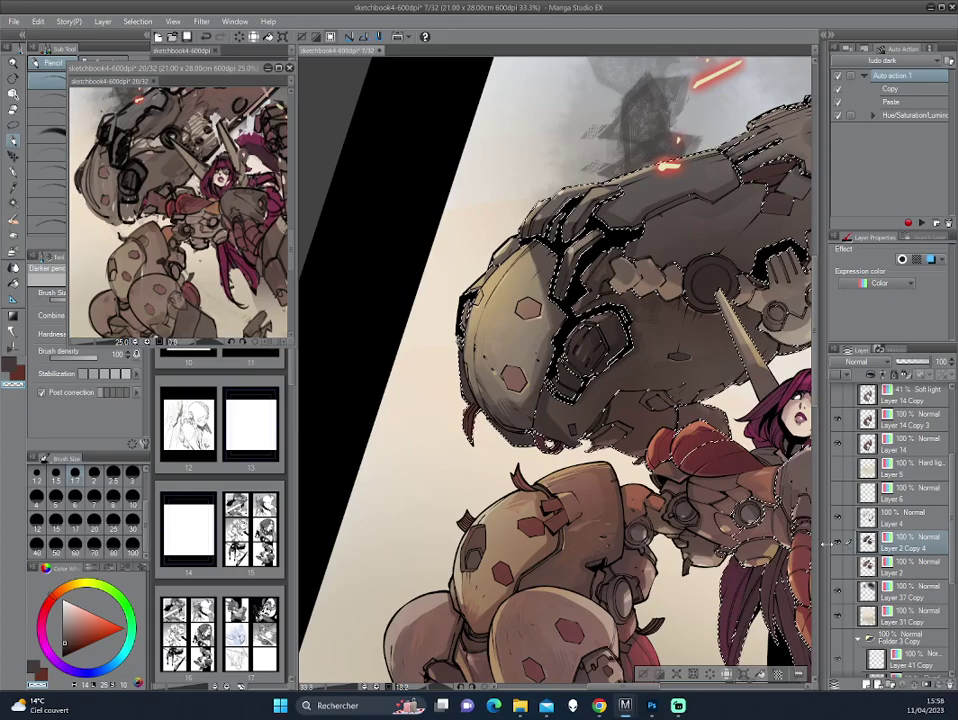
Step: Deselect the robot, choose dark red on the colour wheel, and rotate the canvas
key(ctrl+d)
alt+click(410, 333)
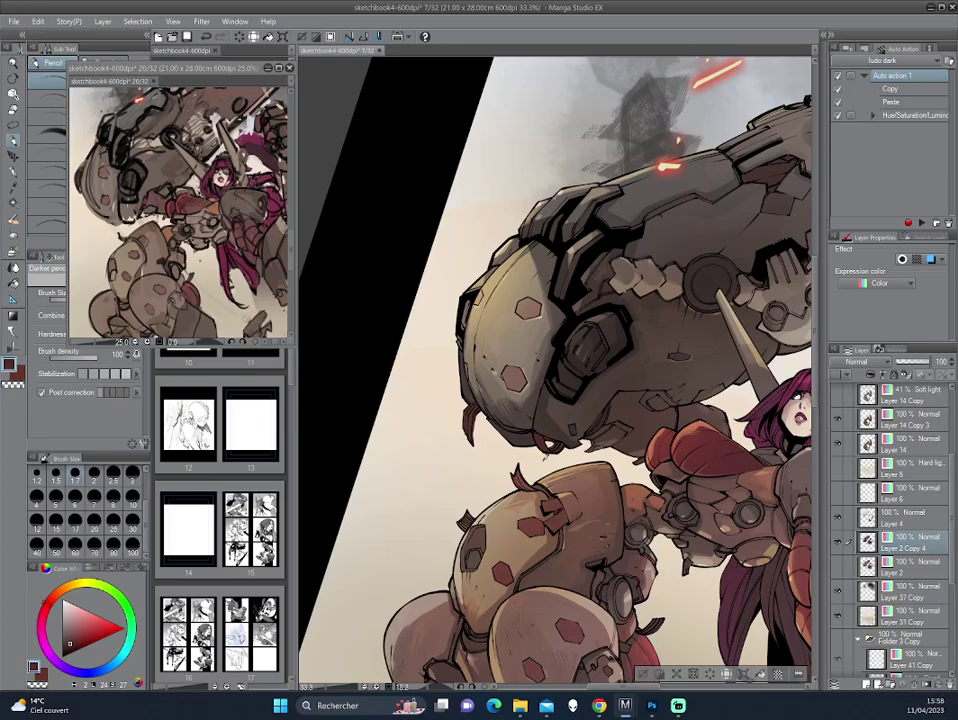
mouse_move(407, 346)
mouse_down()
mouse_move(583, 392)
mouse_move(633, 424)
mouse_up()
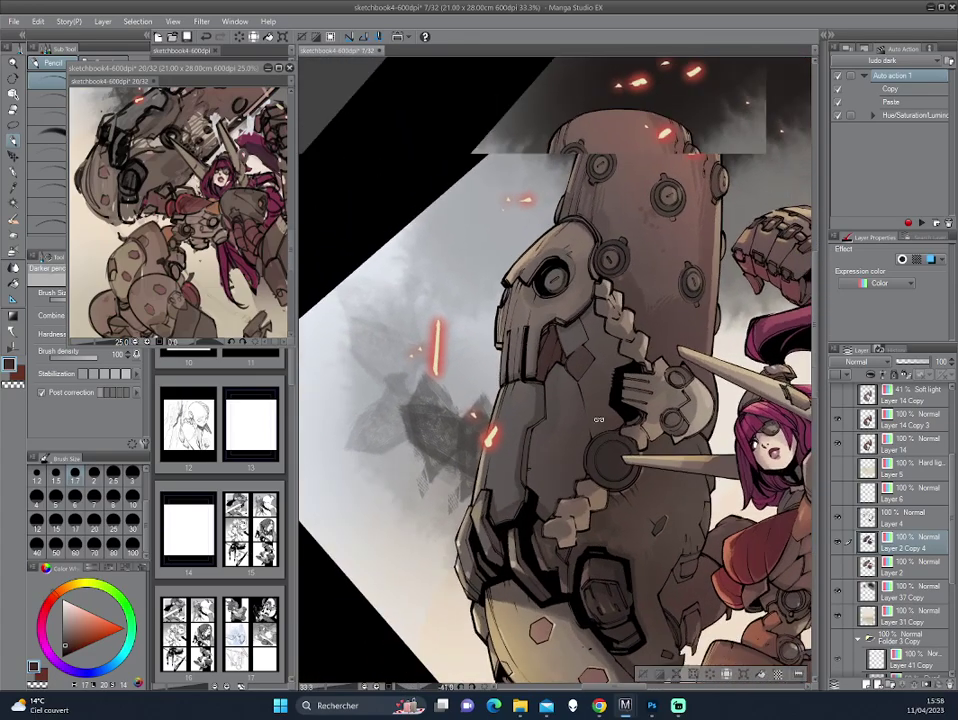
Step: Rotate the canvas so the arm slopes down-right and sample a colour from it
drag(633, 423, 549, 334)
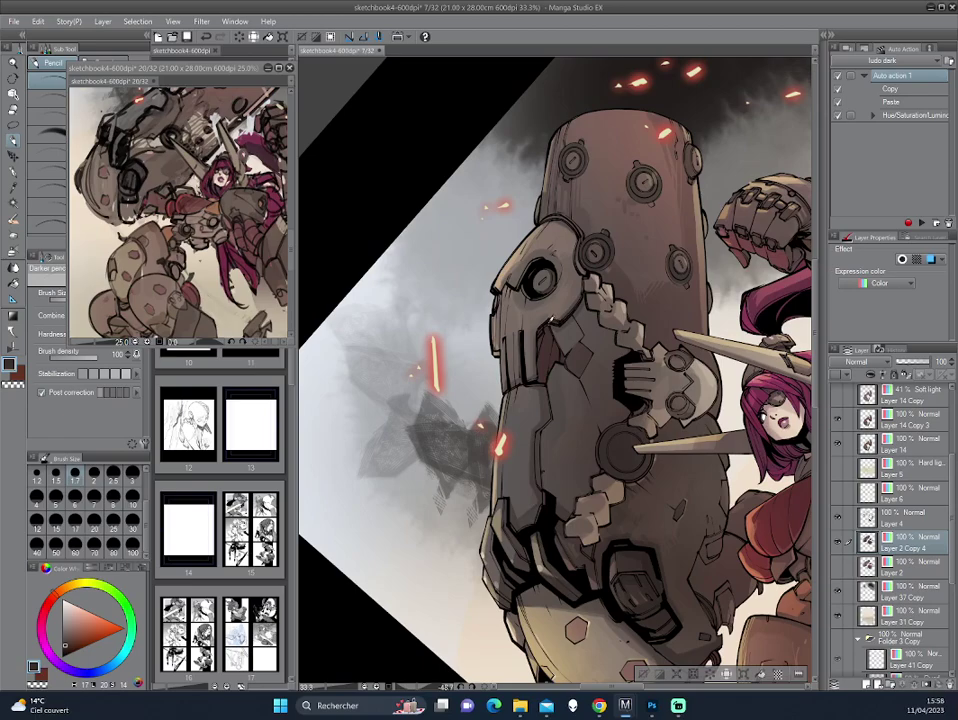
mouse_move(436, 220)
mouse_down()
mouse_move(637, 289)
mouse_move(568, 296)
mouse_up()
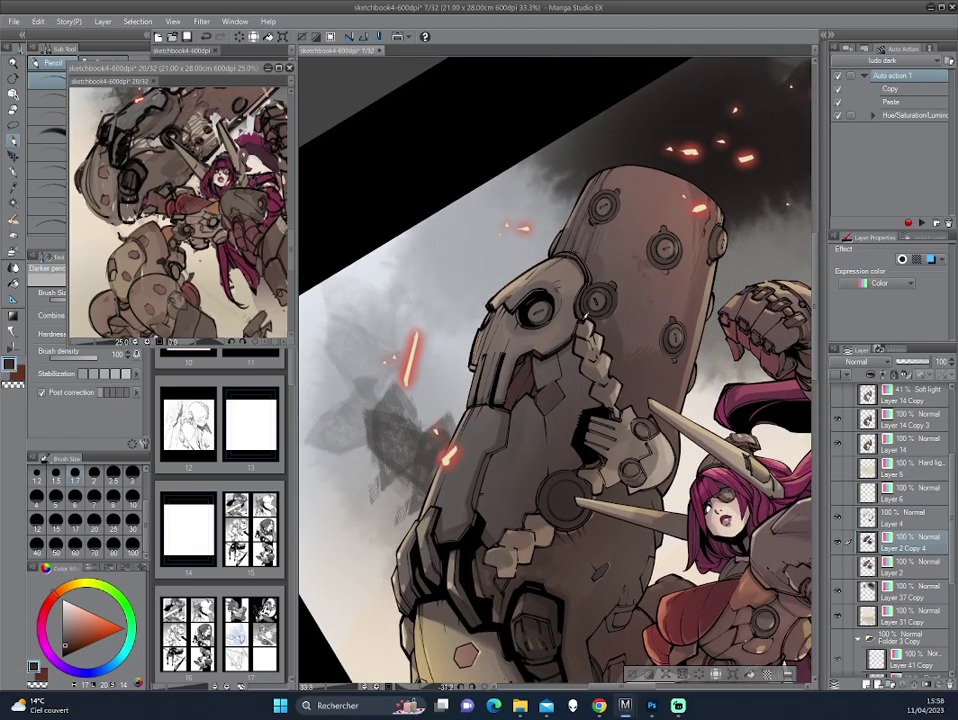
drag(647, 227, 628, 316)
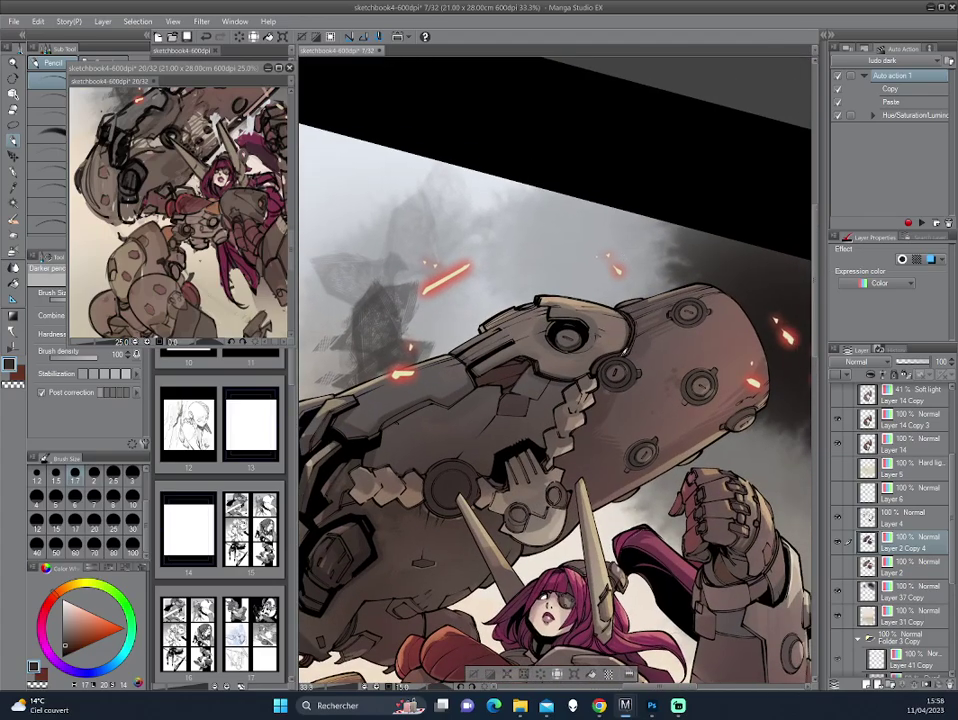
drag(480, 212, 436, 245)
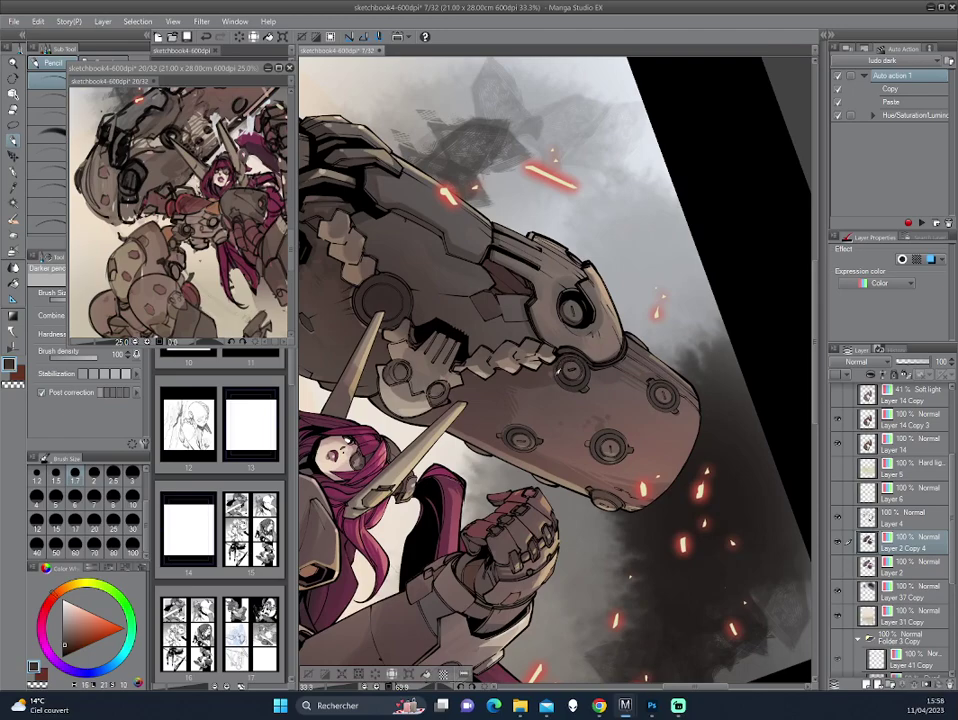
alt+click(435, 276)
alt+click(436, 278)
drag(440, 288, 412, 313)
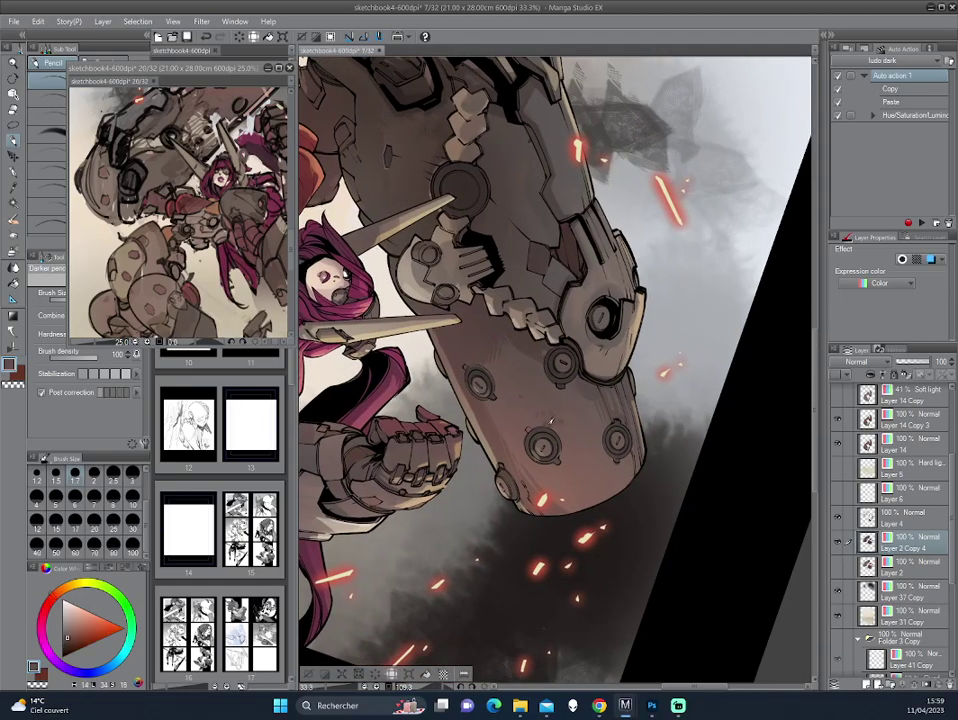
Step: Pick a dark brown shade while mirroring the view, then reset the canvas upright
key(h)
drag(420, 312, 450, 258)
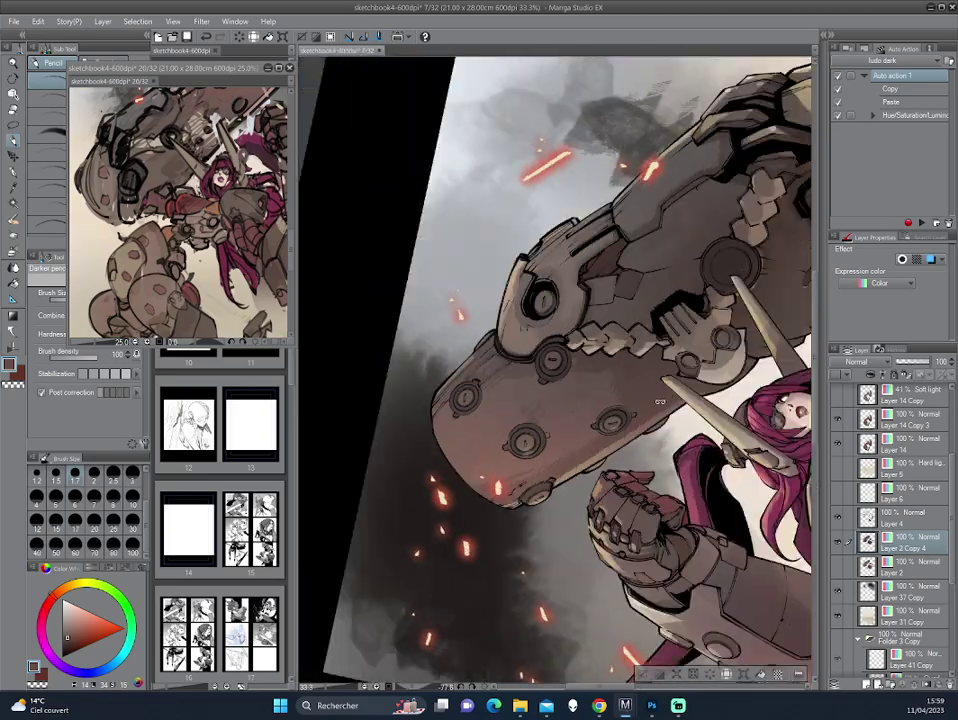
key(h)
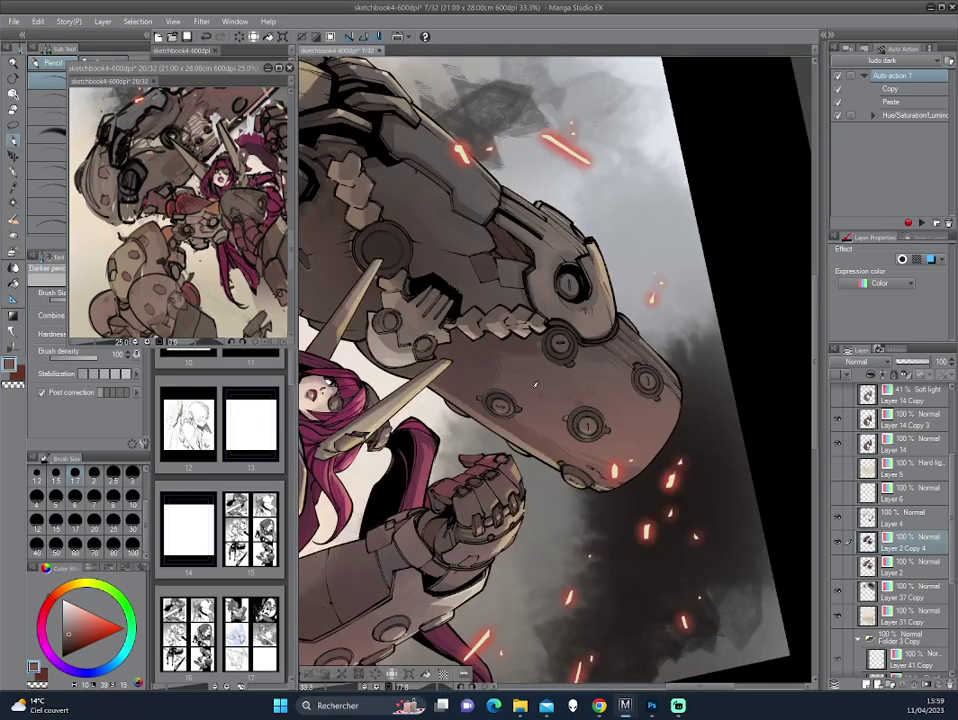
drag(400, 289, 424, 260)
alt+click(430, 266)
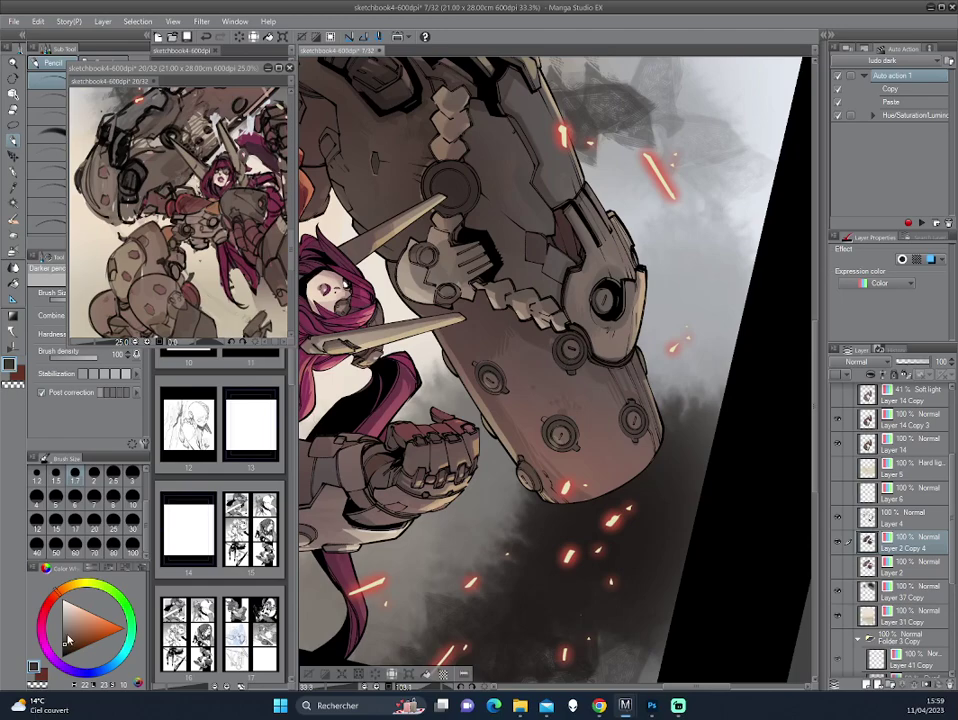
click(66, 640)
key(ctrl+at)
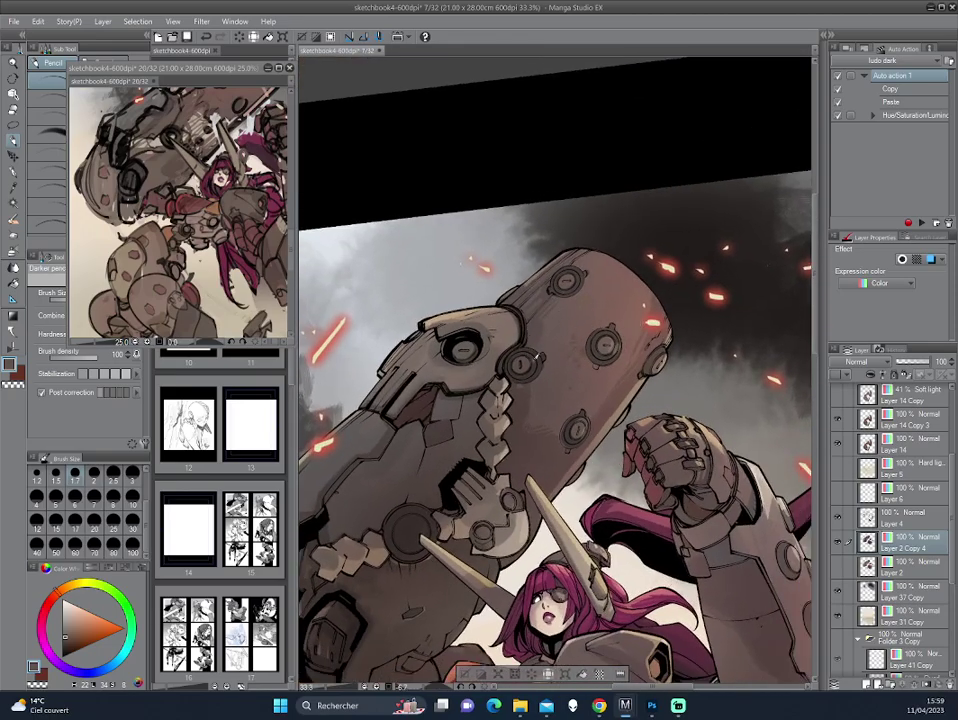
Step: Paint red-brown and orange-brown glow on the arm's lower end, rotating the view clockwise
key(asciicircum)
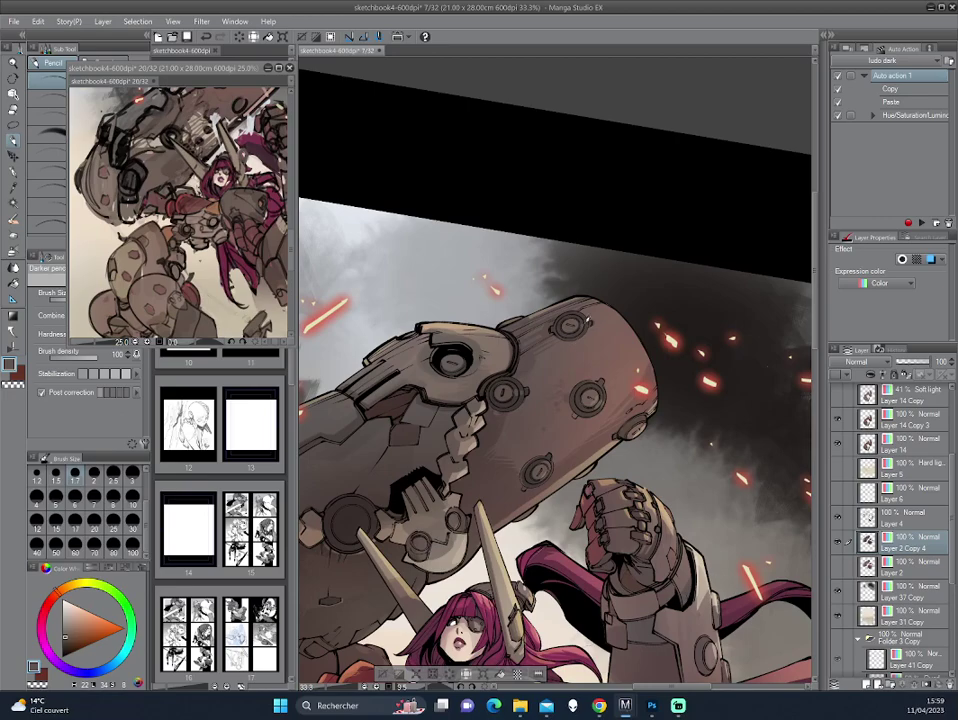
key(asciicircum)
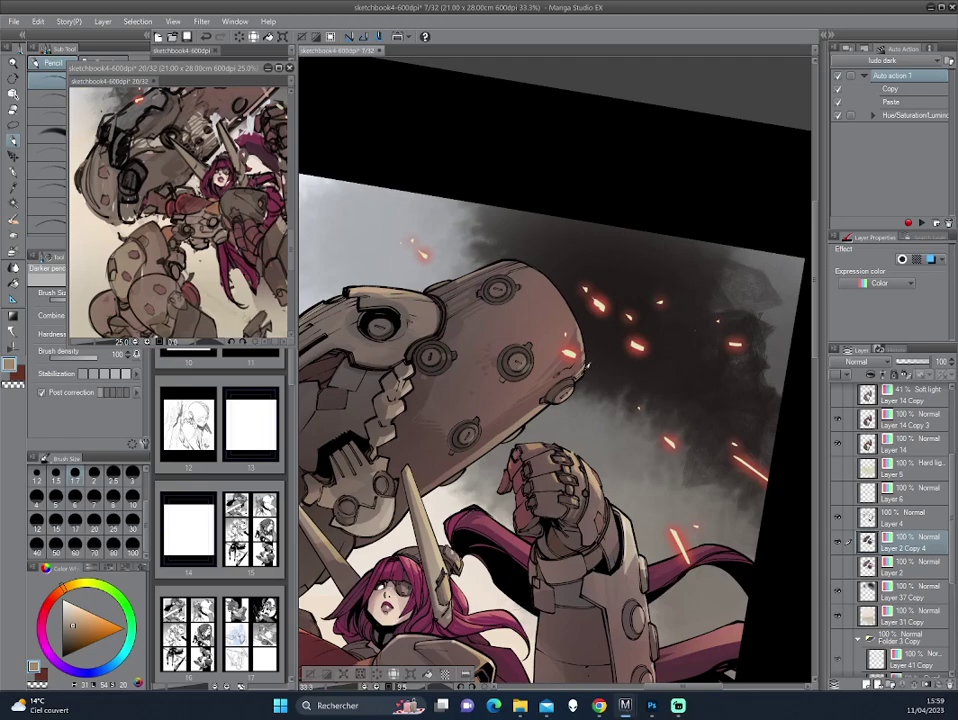
key(asciicircum)
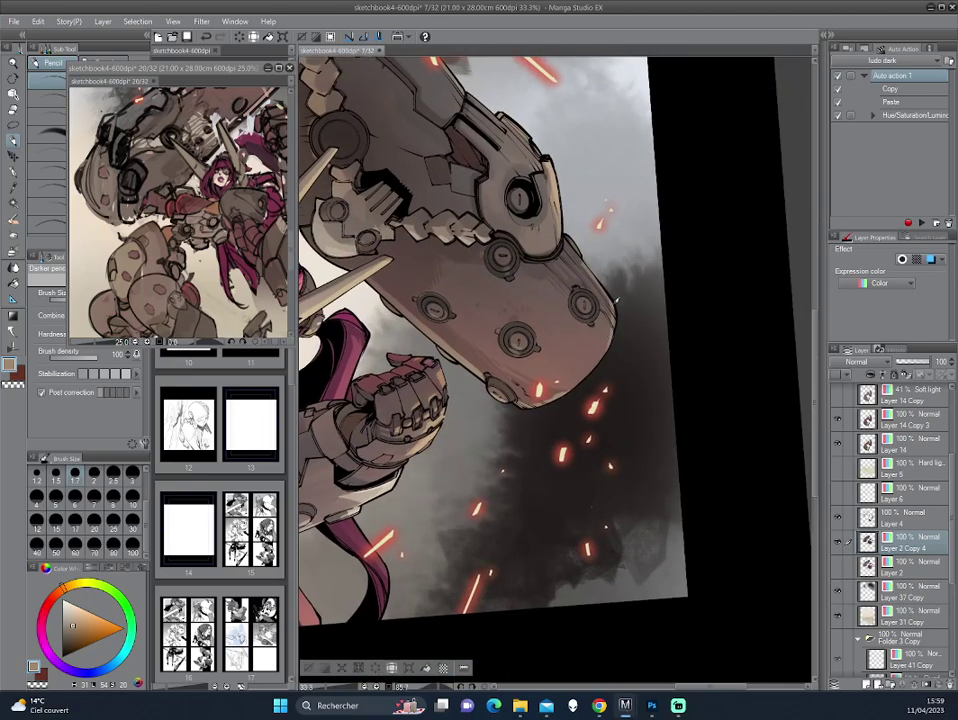
alt+click(606, 320)
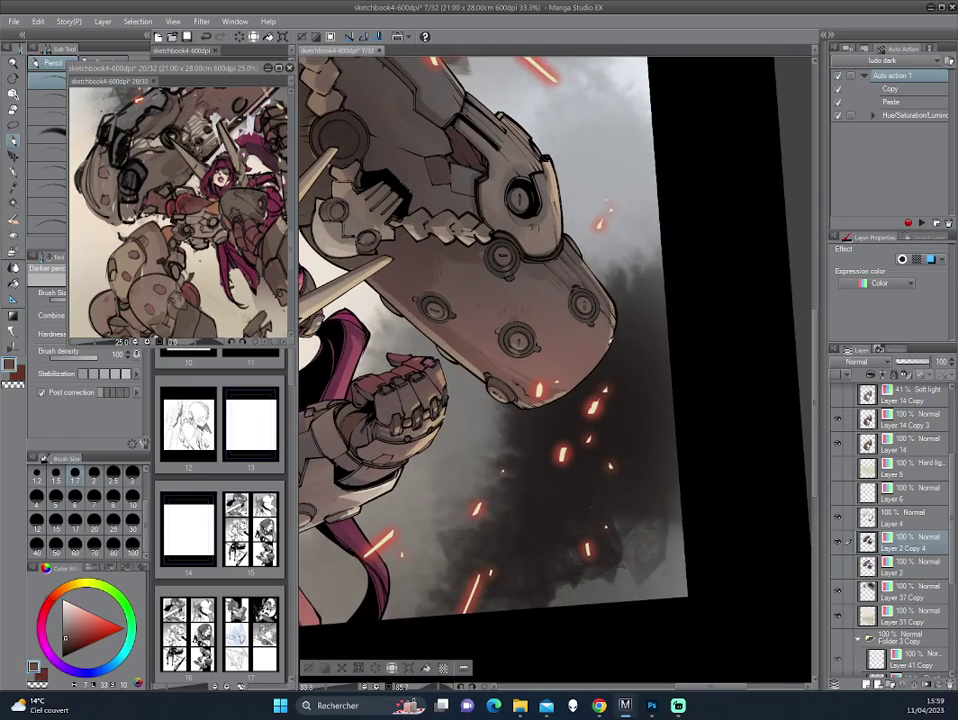
mouse_move(430, 296)
mouse_down()
mouse_move(640, 277)
mouse_move(587, 308)
mouse_up()
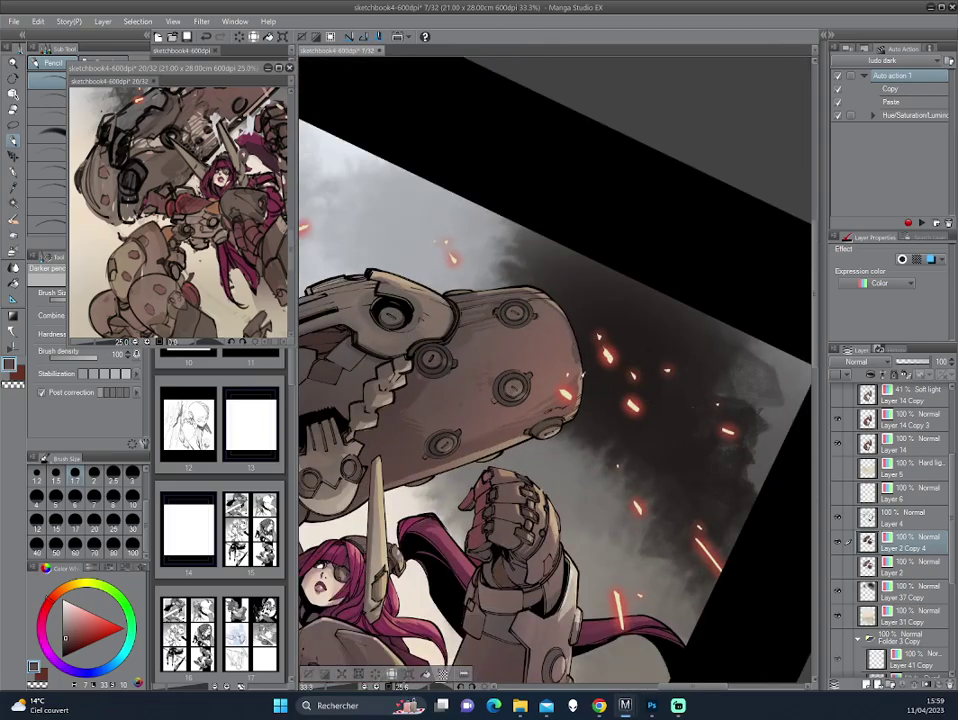
alt+click(436, 265)
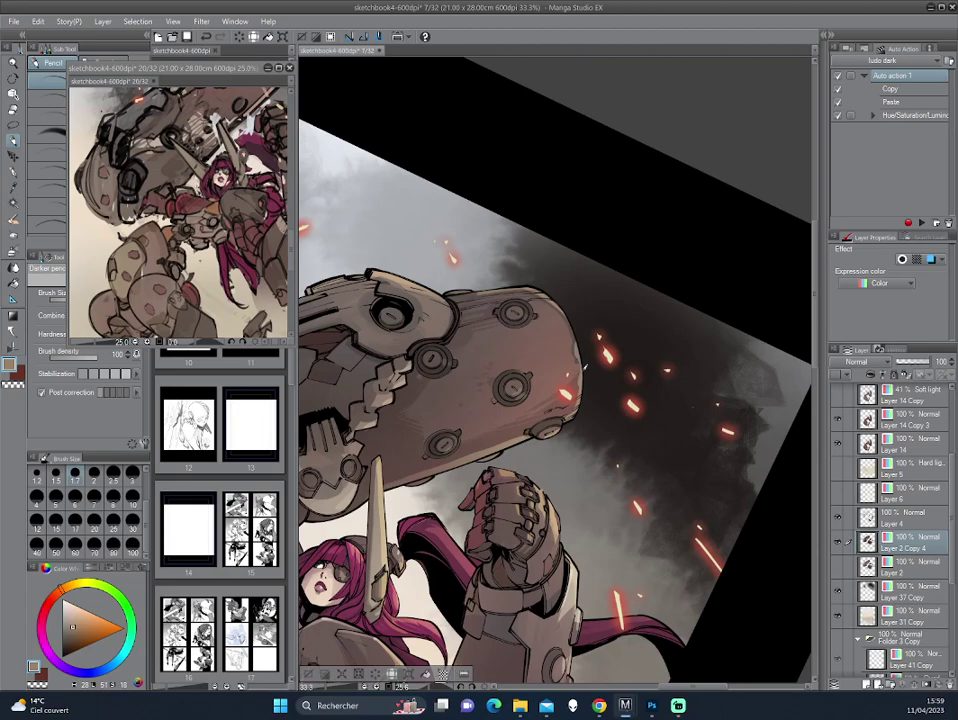
drag(437, 275, 404, 271)
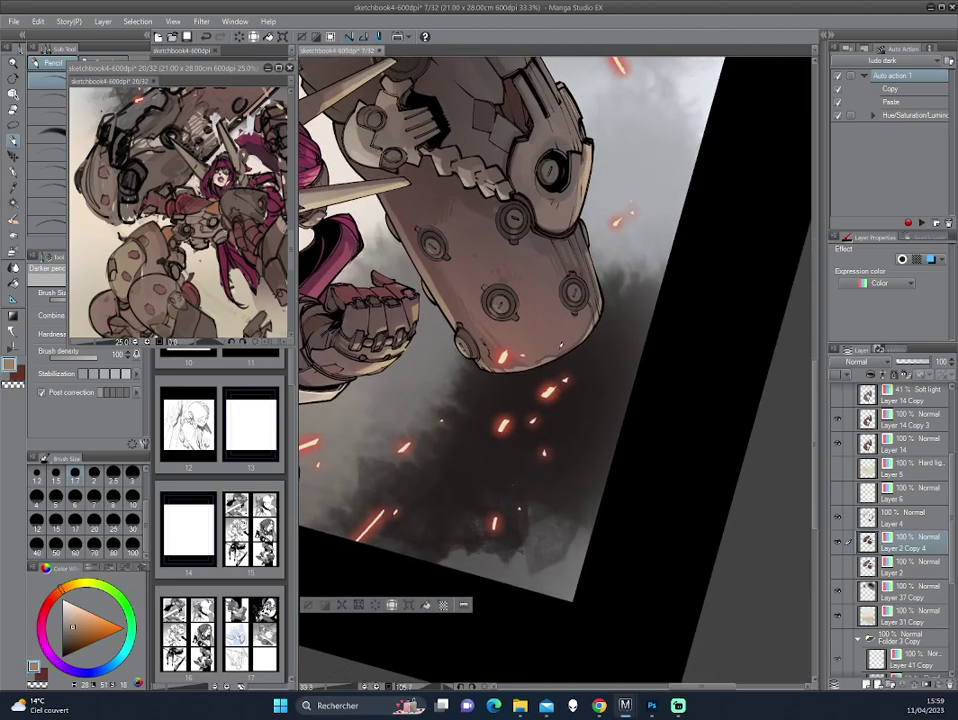
alt+click(402, 270)
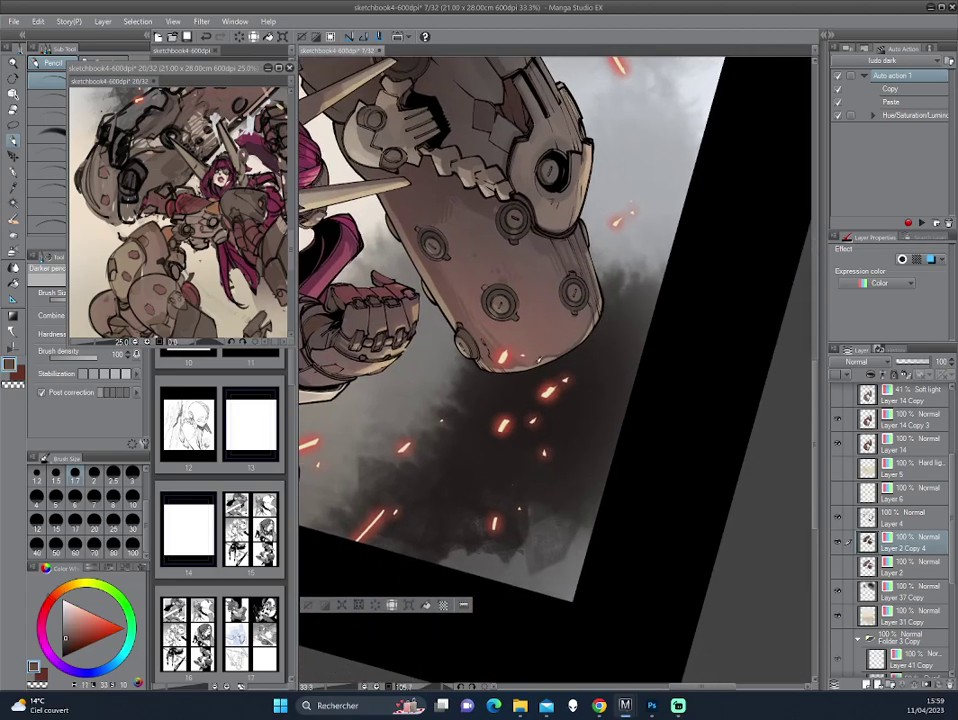
alt+click(586, 297)
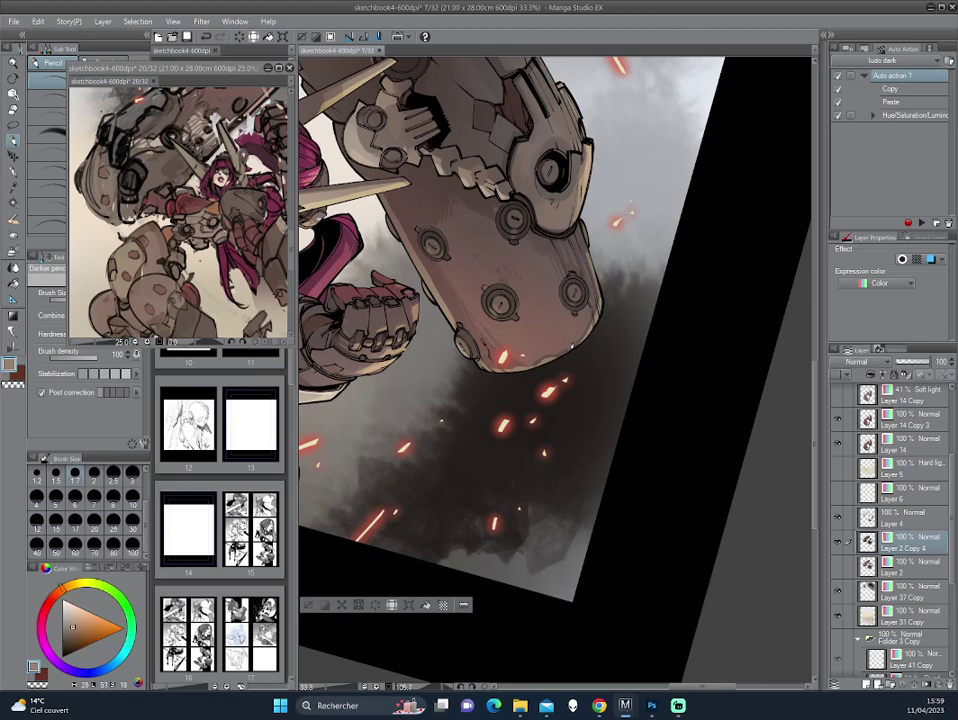
Step: Rotate the canvas further clockwise, then back toward upright
key(asciicircum)
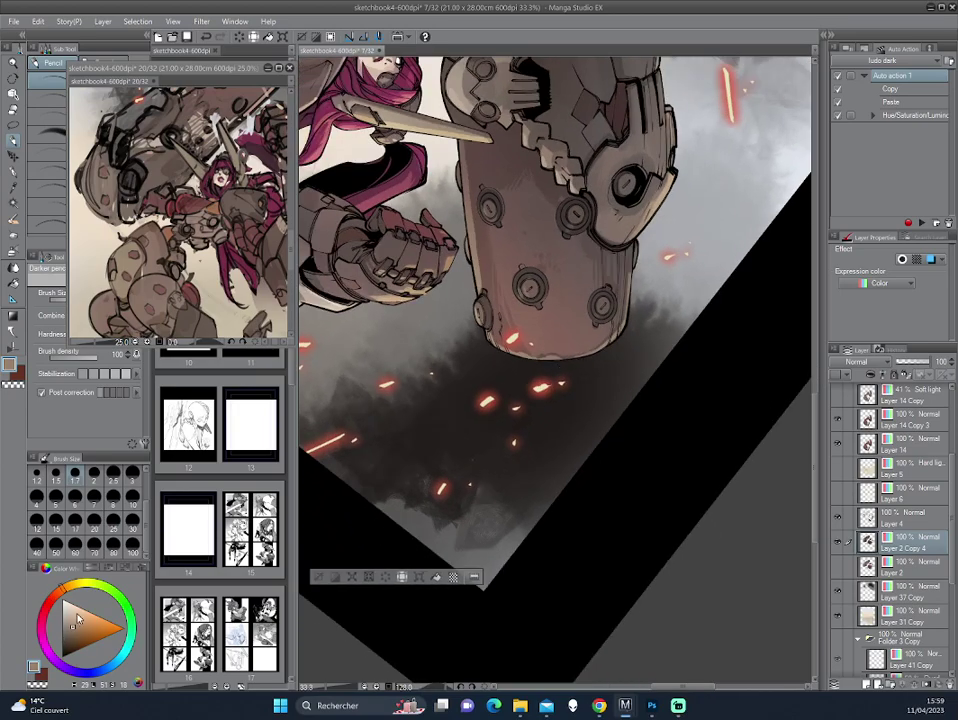
key(asciicircum)
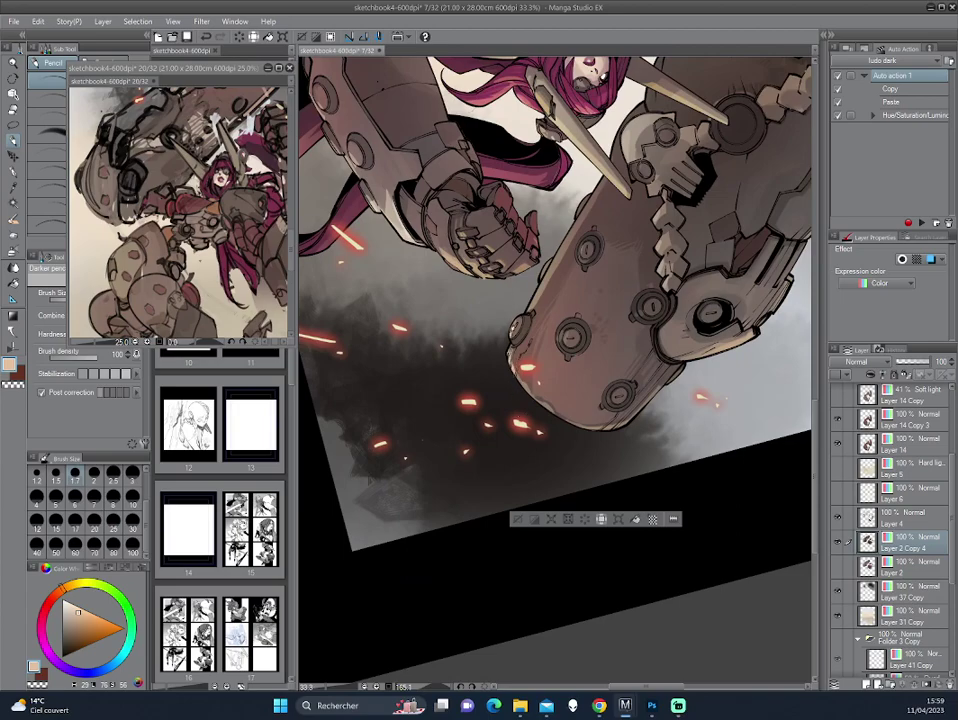
key(asciicircum)
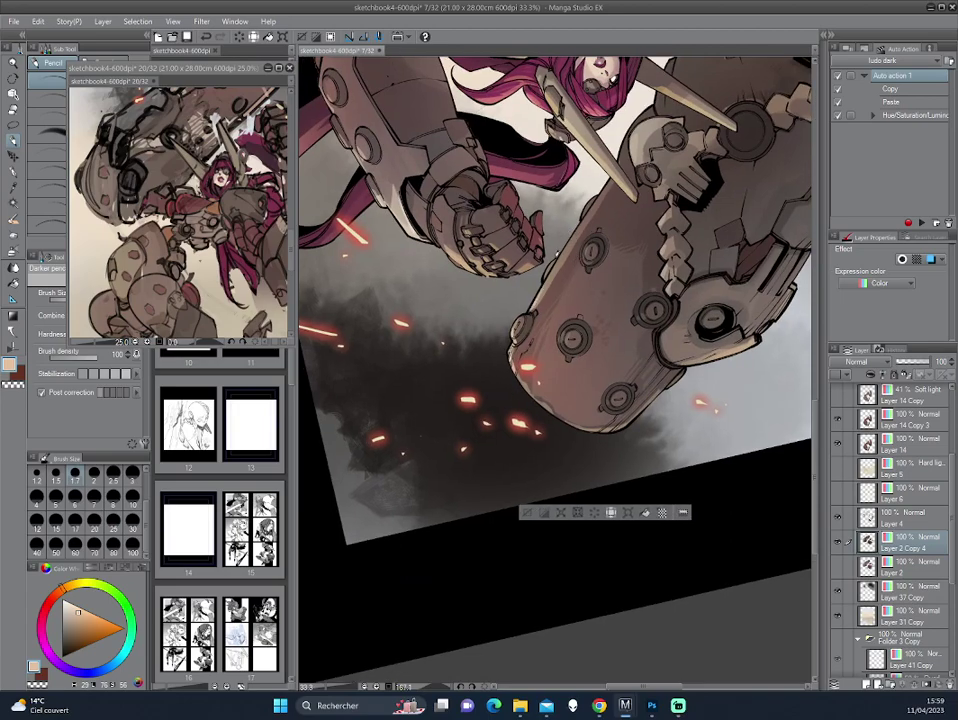
scroll(405, 205, up, 2)
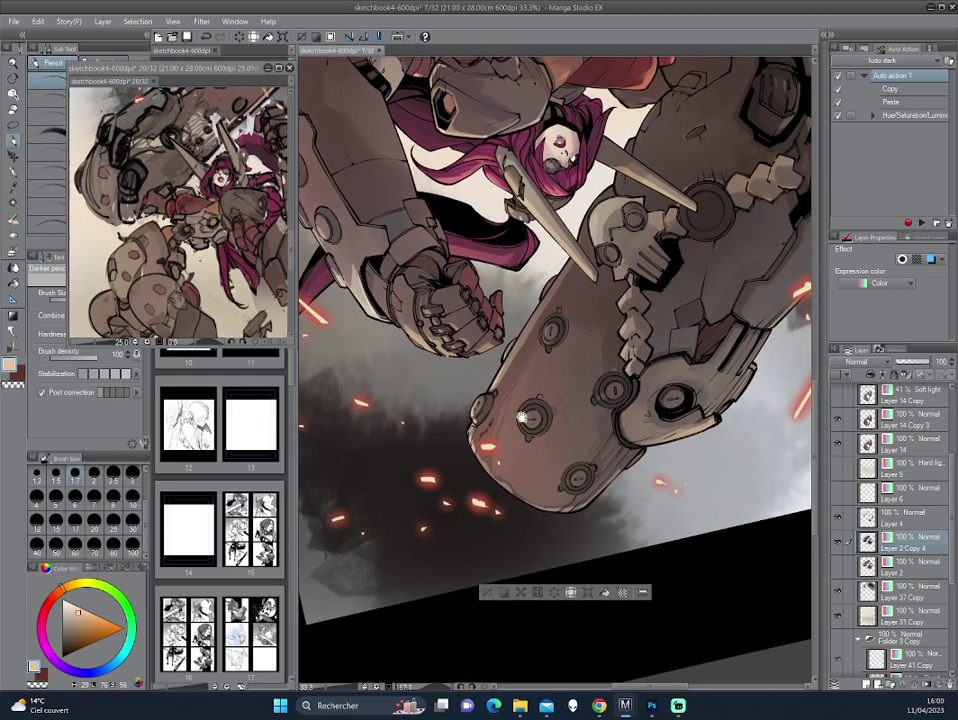
mouse_move(392, 311)
mouse_down()
mouse_move(588, 350)
mouse_move(420, 297)
mouse_move(476, 255)
mouse_up()
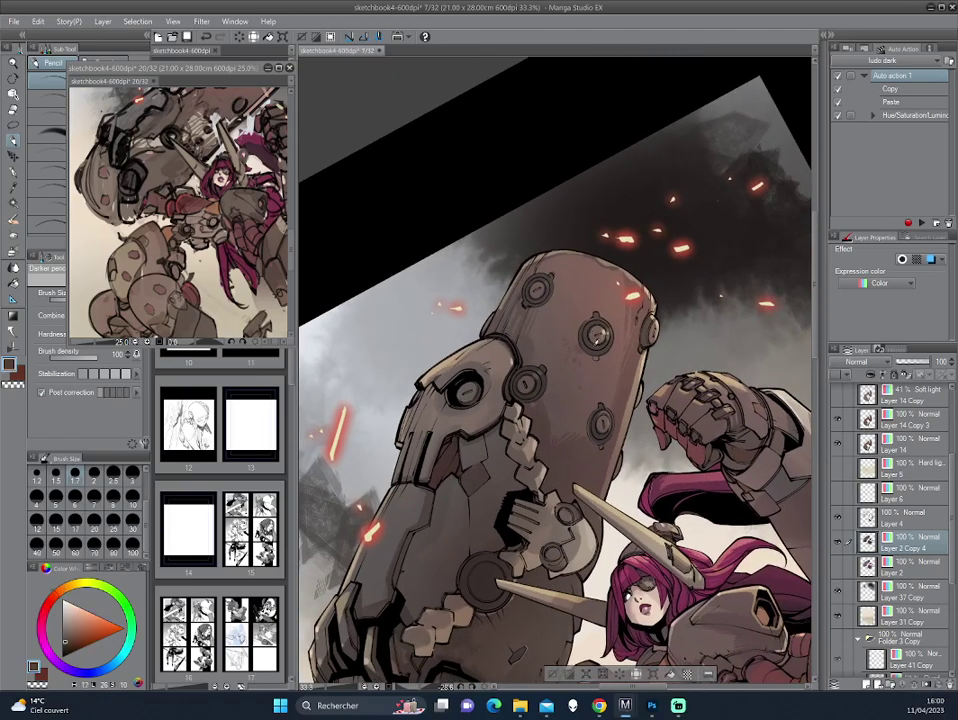
Step: Tilt and rotate the view toward the girl's figure
drag(603, 268, 587, 256)
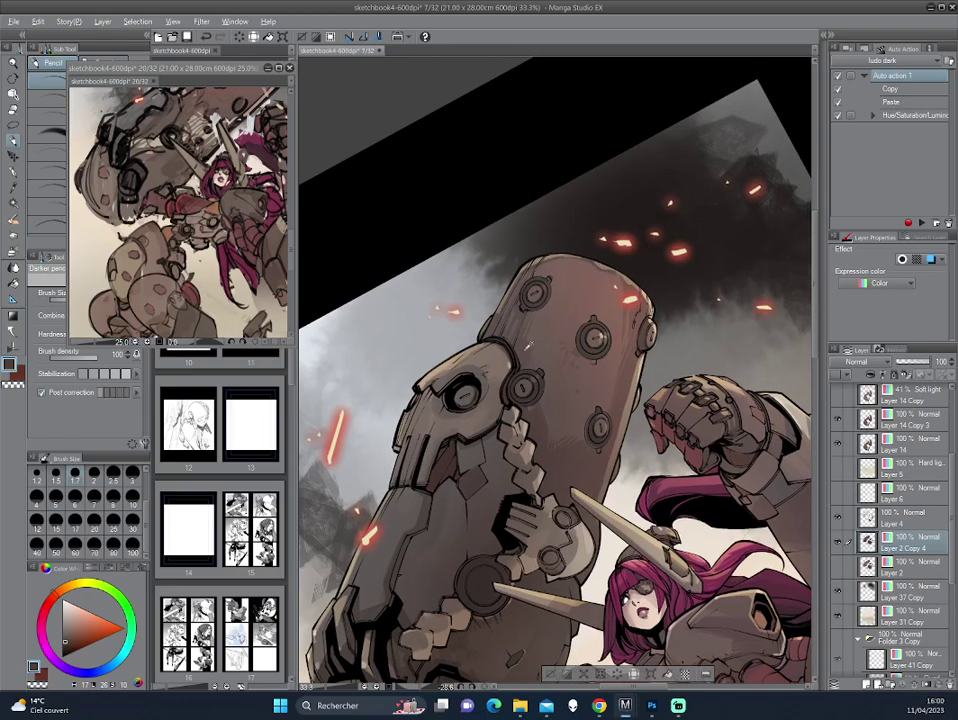
mouse_move(524, 345)
mouse_down()
mouse_move(626, 338)
mouse_move(389, 281)
mouse_up()
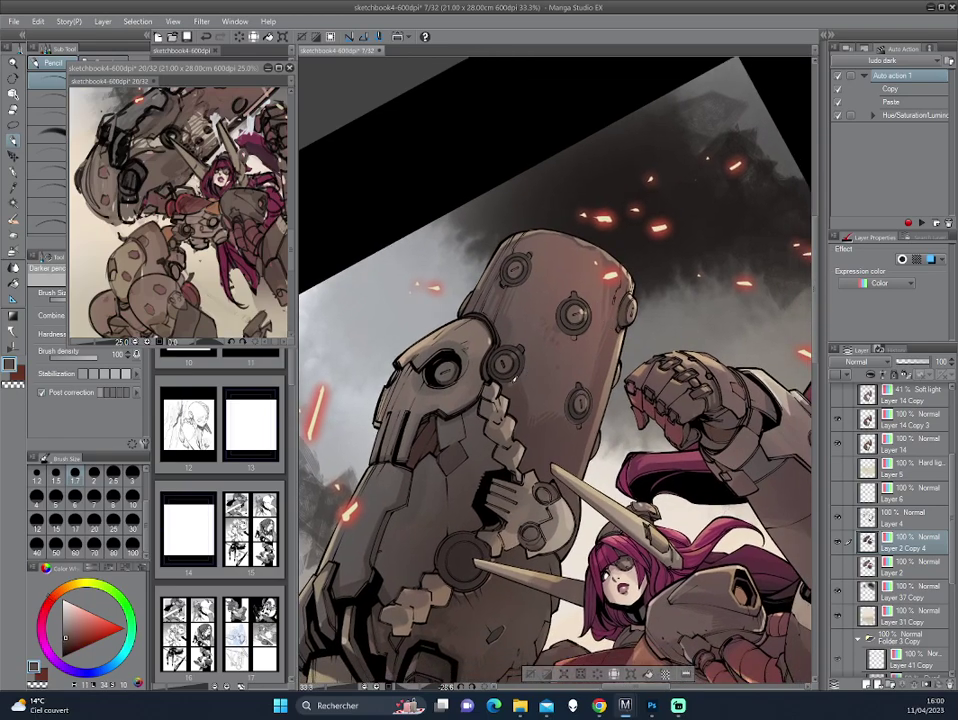
drag(492, 374, 607, 300)
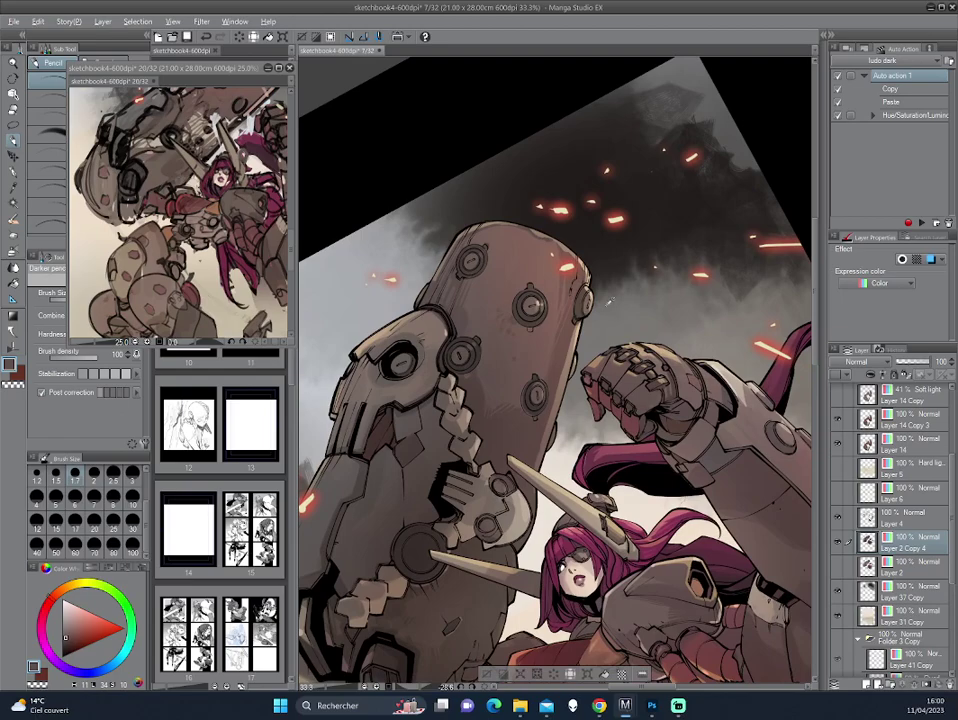
drag(607, 300, 640, 290)
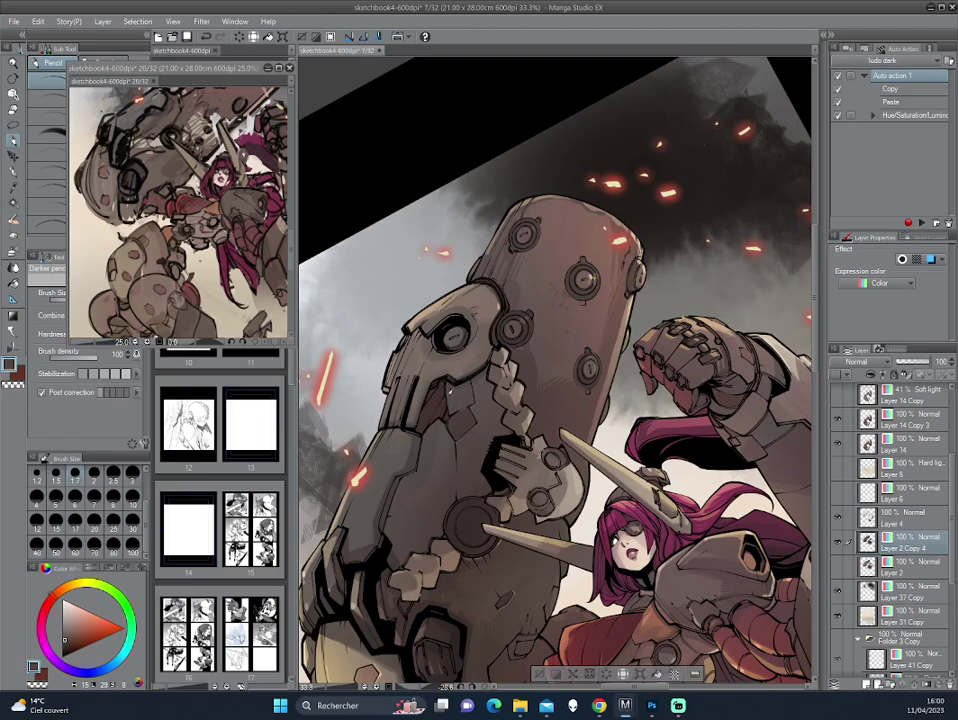
scroll(555, 370, up, 1)
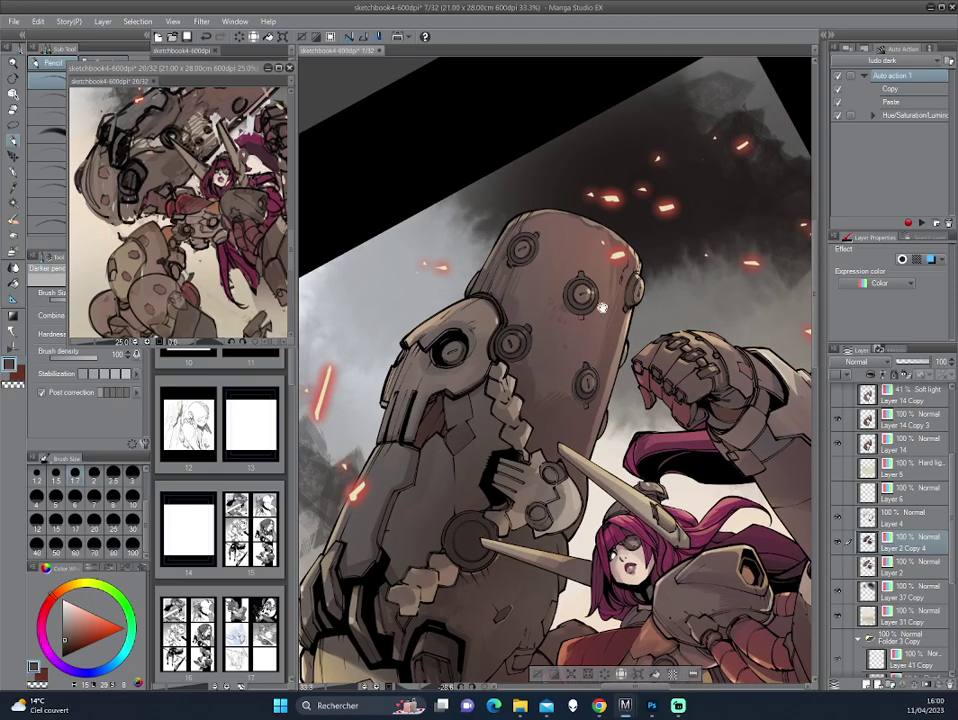
Step: Toggle between Pen and Pencil while flipping and rotating the view onto the leg armour
key(p)
key(h)
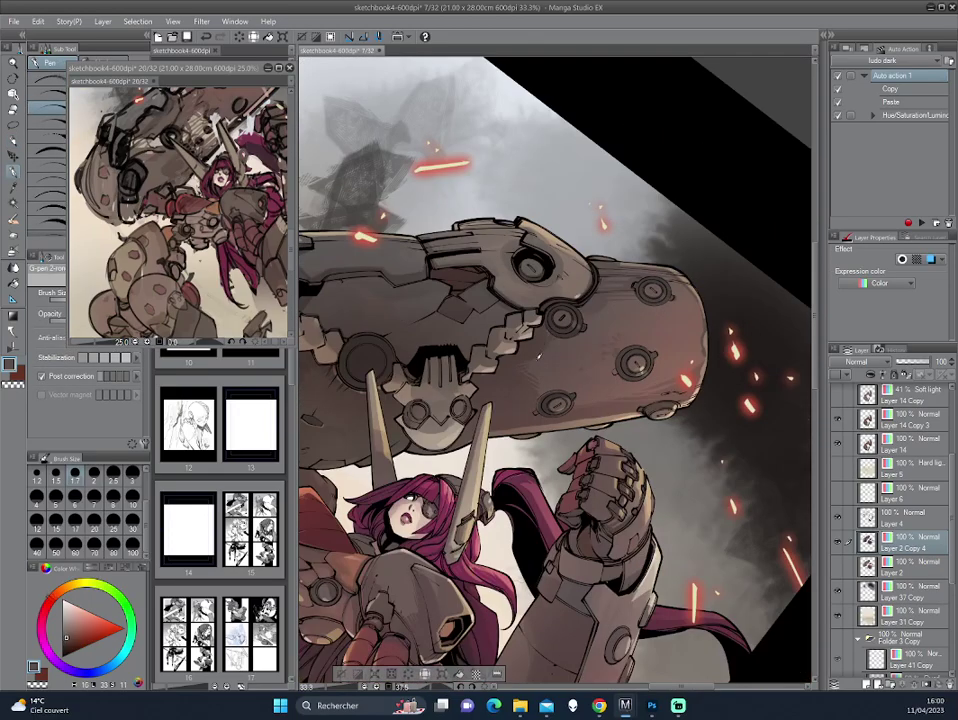
key(h)
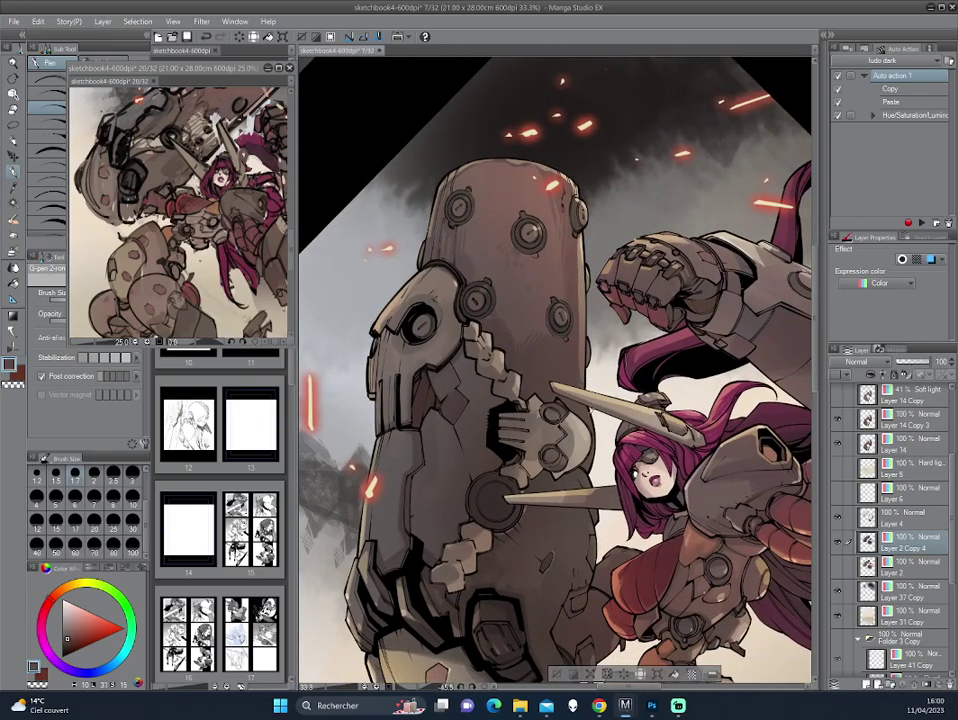
key(minus)
key(minus)
key(minus)
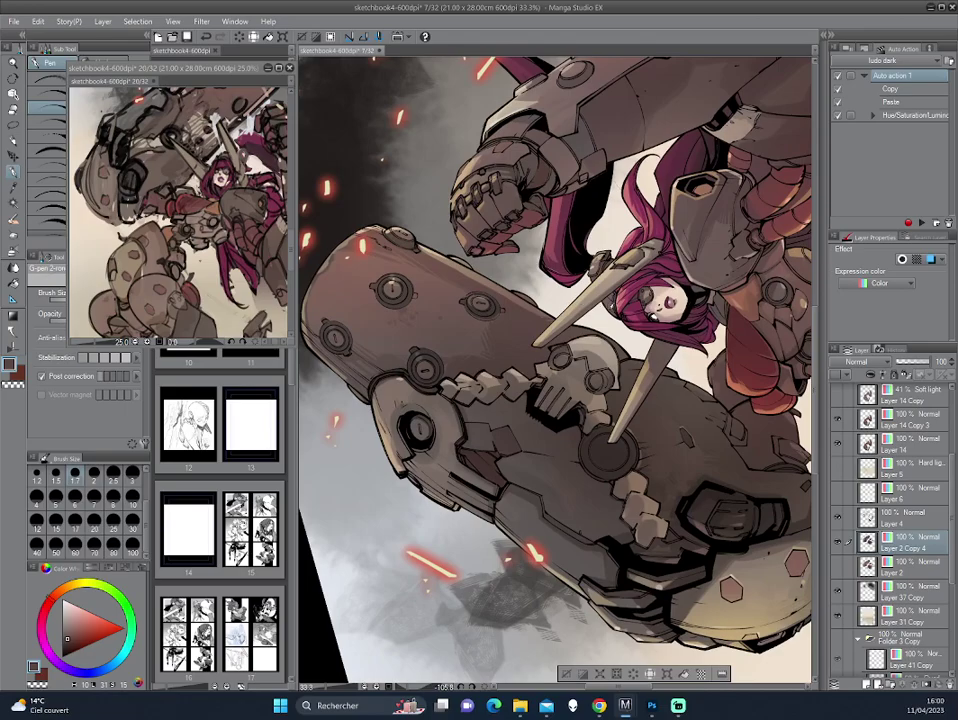
key(minus)
key(minus)
key(p)
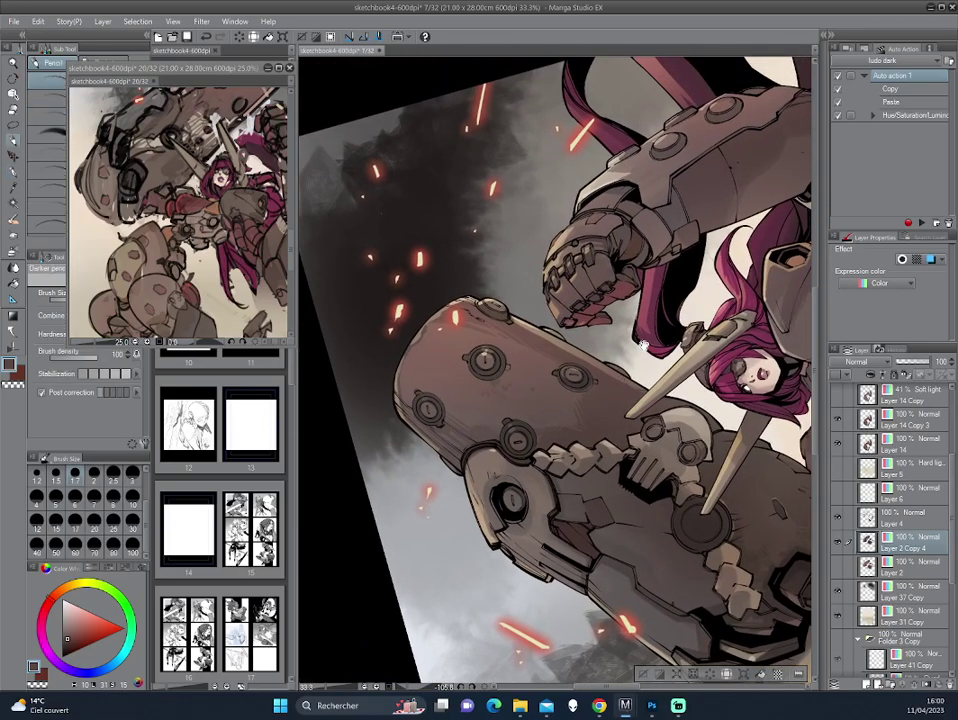
key(minus)
key(minus)
key(minus)
key(minus)
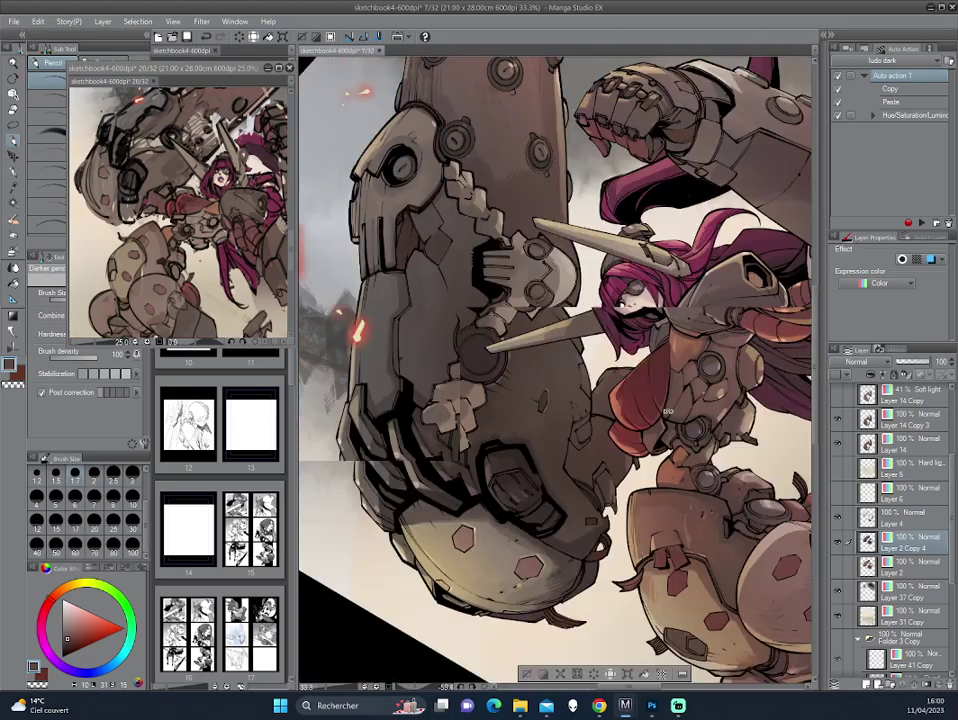
key(minus)
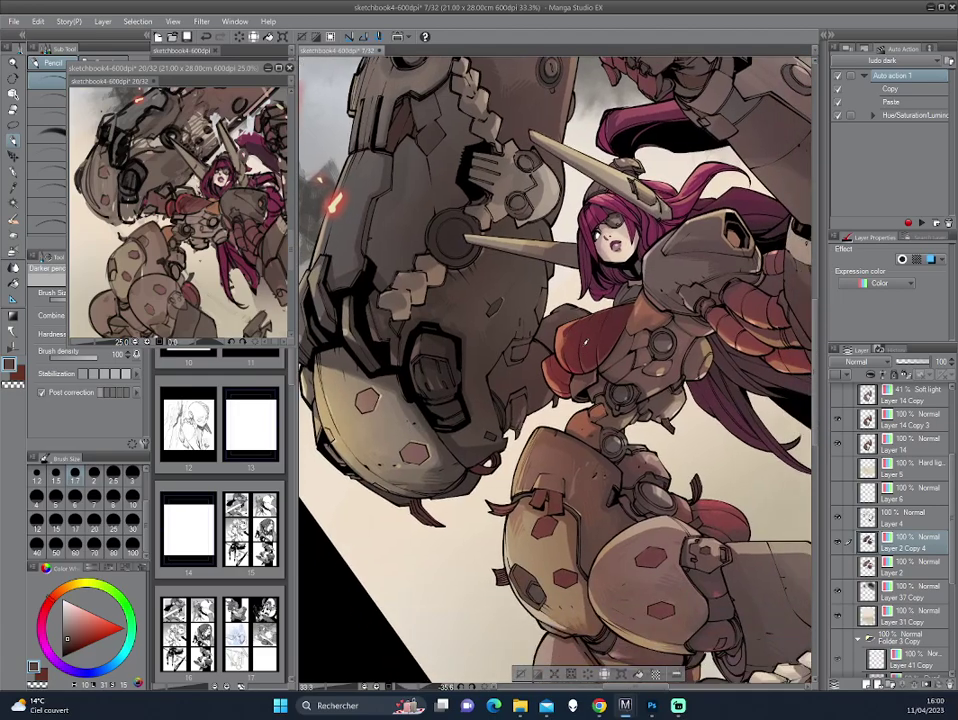
Step: Glance at the page 20 window, then eyedrop a darker brown from the armour
click(115, 154)
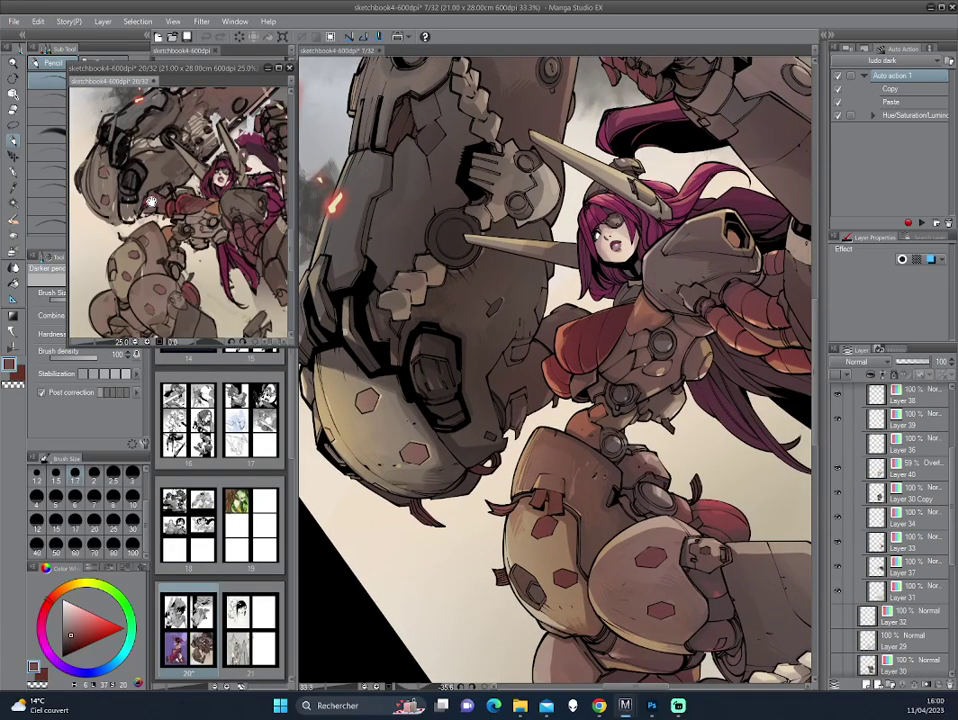
click(437, 255)
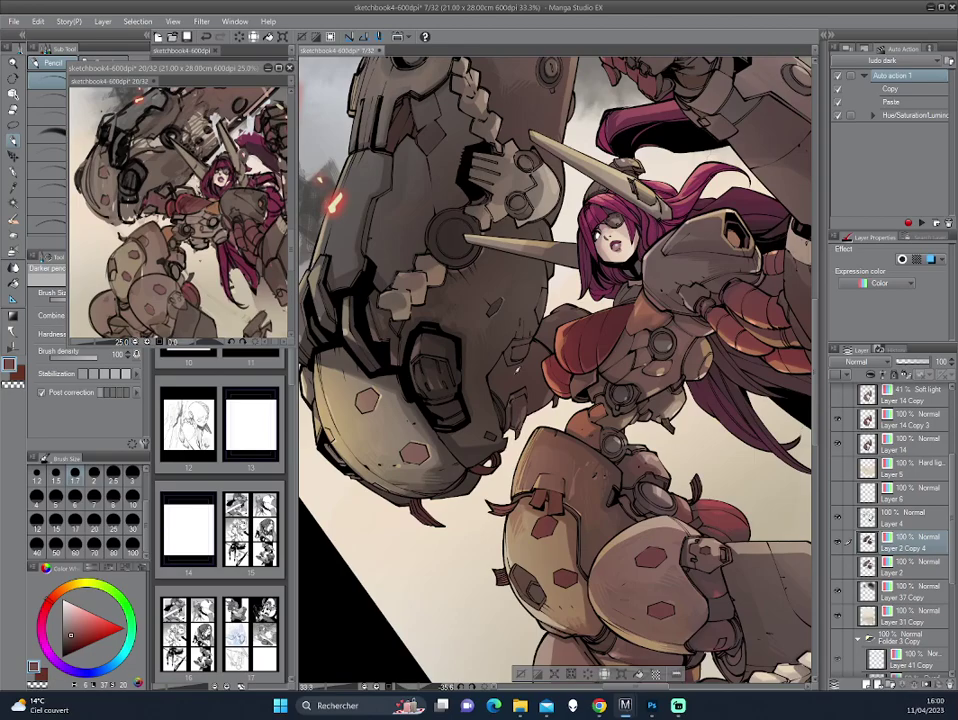
alt+click(460, 241)
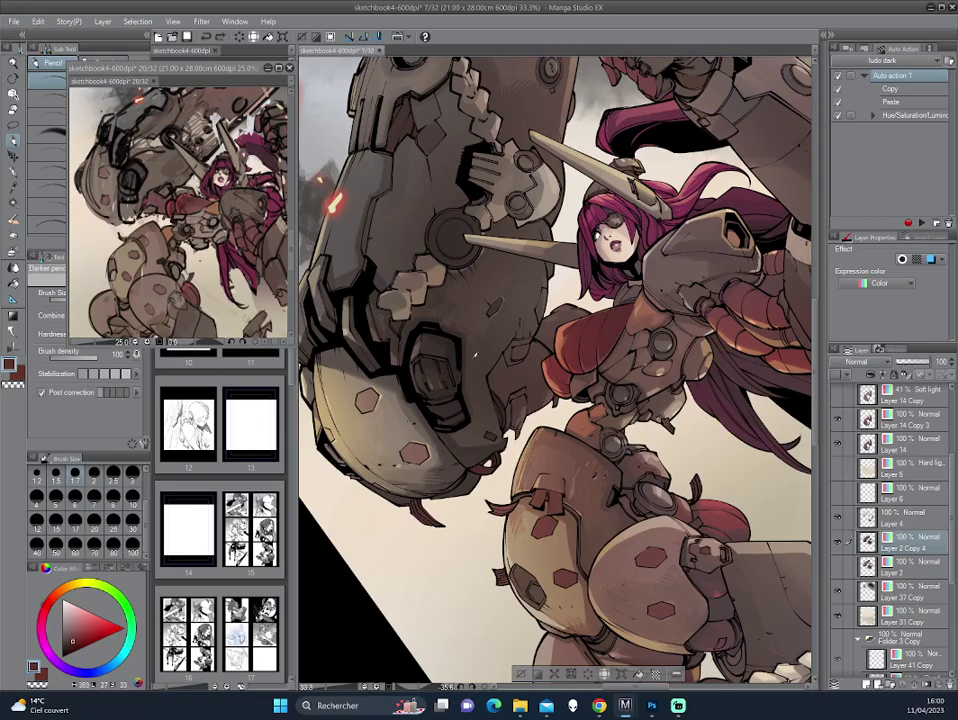
alt+click(340, 304)
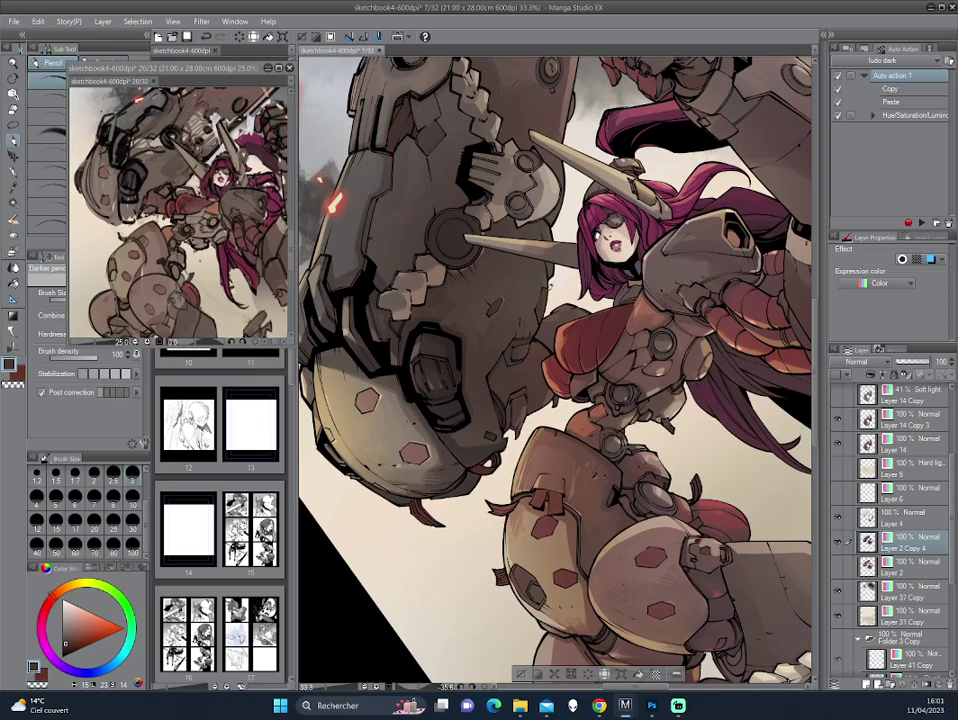
Step: Rotate the canvas around the torso and leg armour, then zoom out to 20%
mouse_move(409, 212)
mouse_down()
mouse_move(604, 428)
mouse_move(409, 268)
mouse_up()
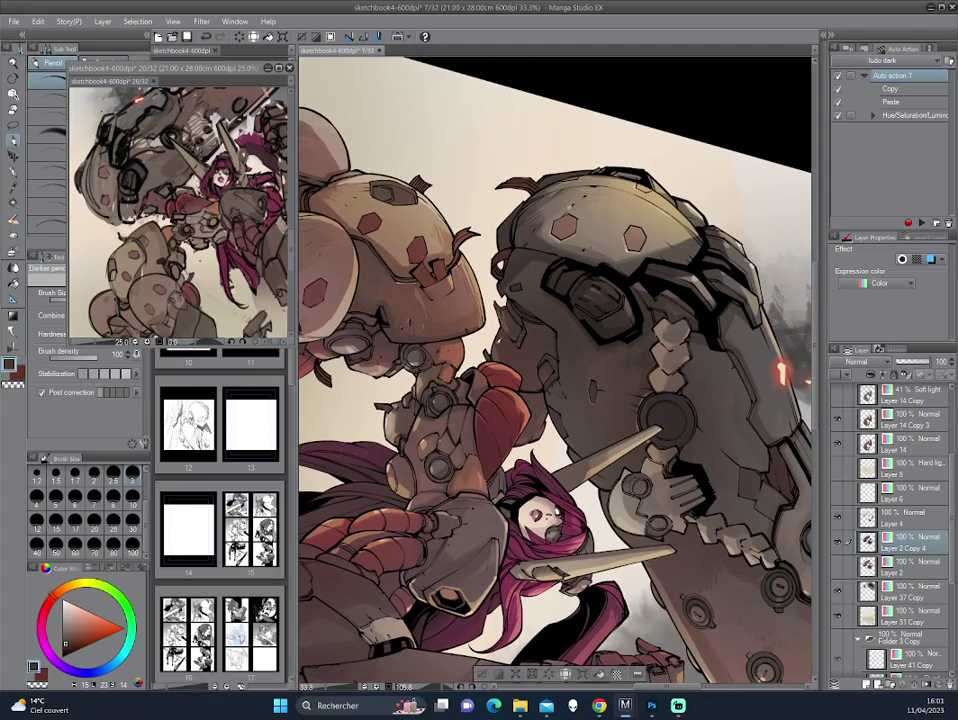
drag(375, 326, 405, 288)
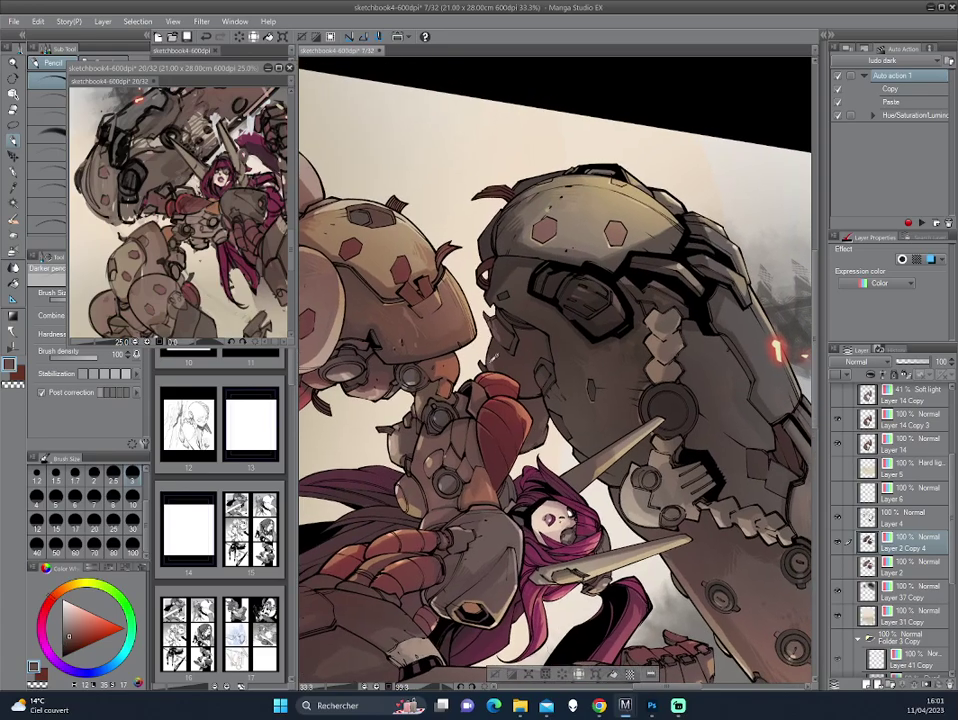
alt+click(368, 257)
mouse_move(376, 280)
mouse_down()
mouse_move(385, 328)
mouse_move(362, 332)
mouse_up()
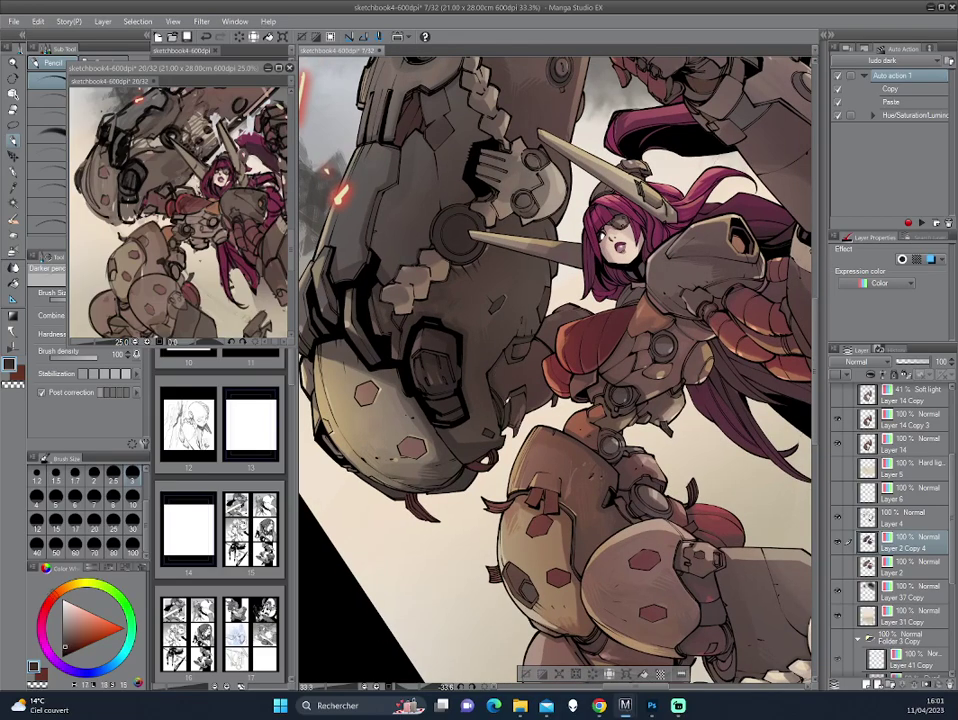
mouse_move(377, 307)
mouse_down()
mouse_move(428, 247)
mouse_move(460, 240)
mouse_up()
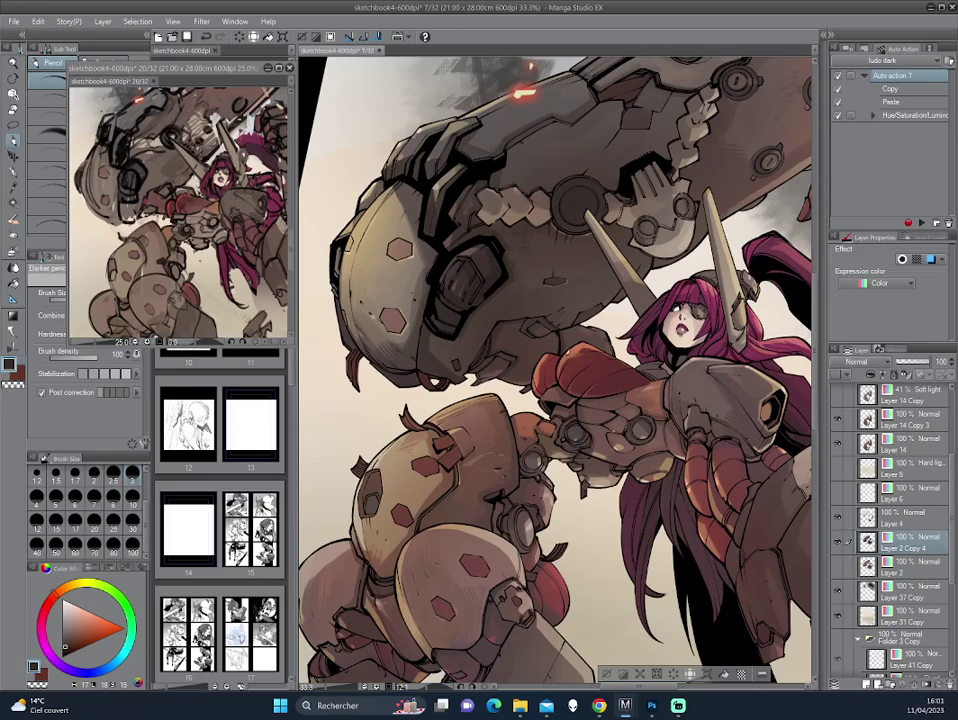
drag(431, 256, 390, 250)
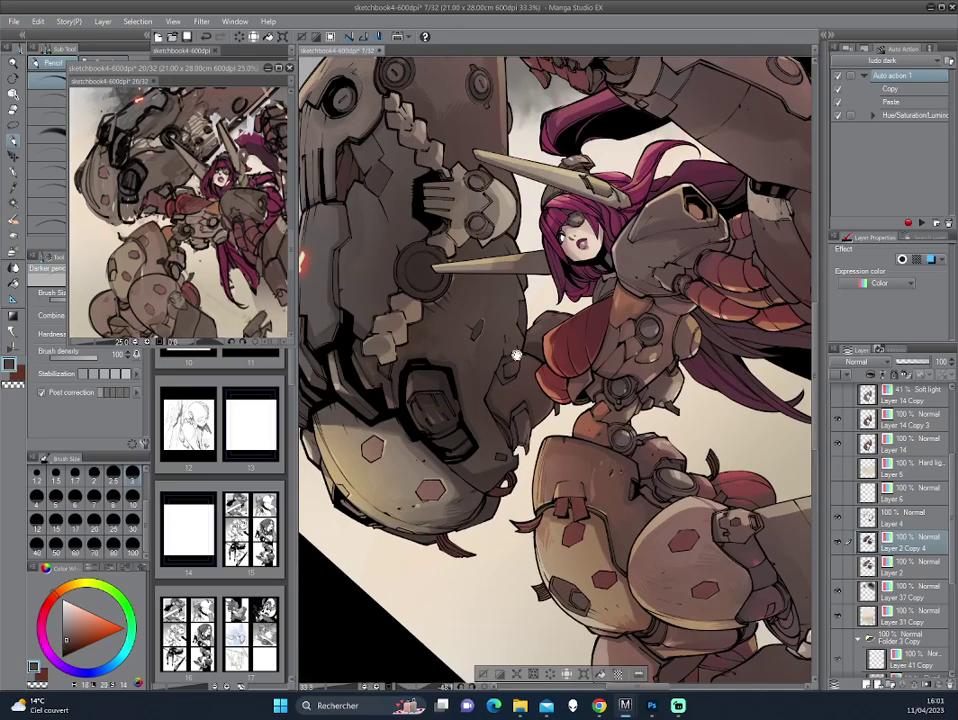
drag(390, 260, 536, 166)
mouse_move(659, 218)
mouse_down()
mouse_move(489, 218)
mouse_move(728, 265)
mouse_move(562, 360)
mouse_up()
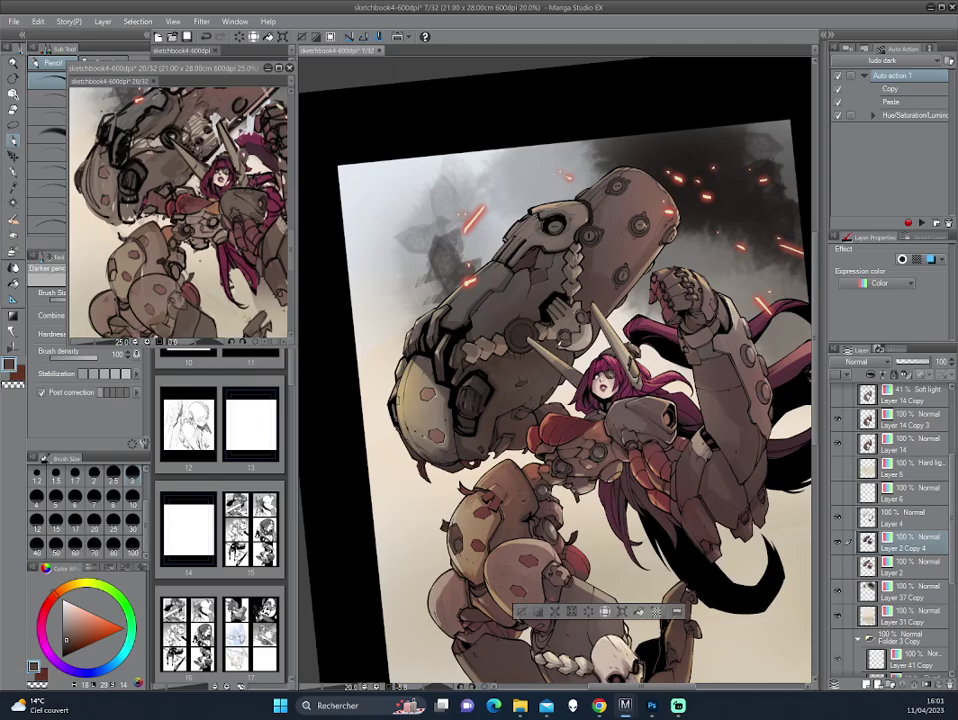
Step: Switch to the G-pen and rotate the canvas so the mech arm points lower-left
scroll(410, 248, up, 1)
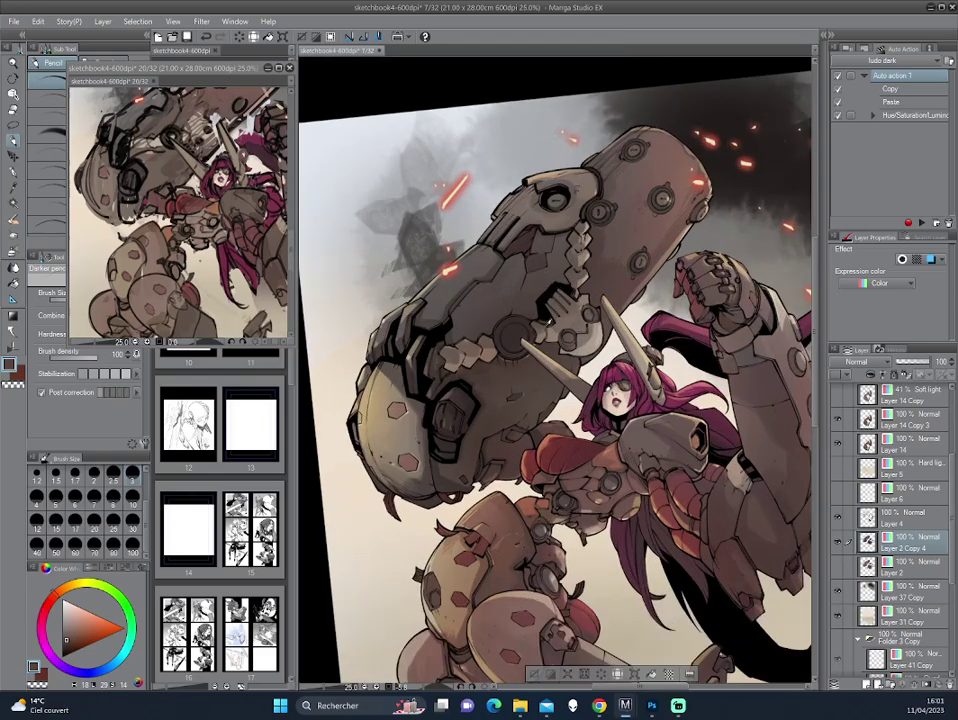
scroll(410, 248, up, 1)
scroll(410, 250, up, 1)
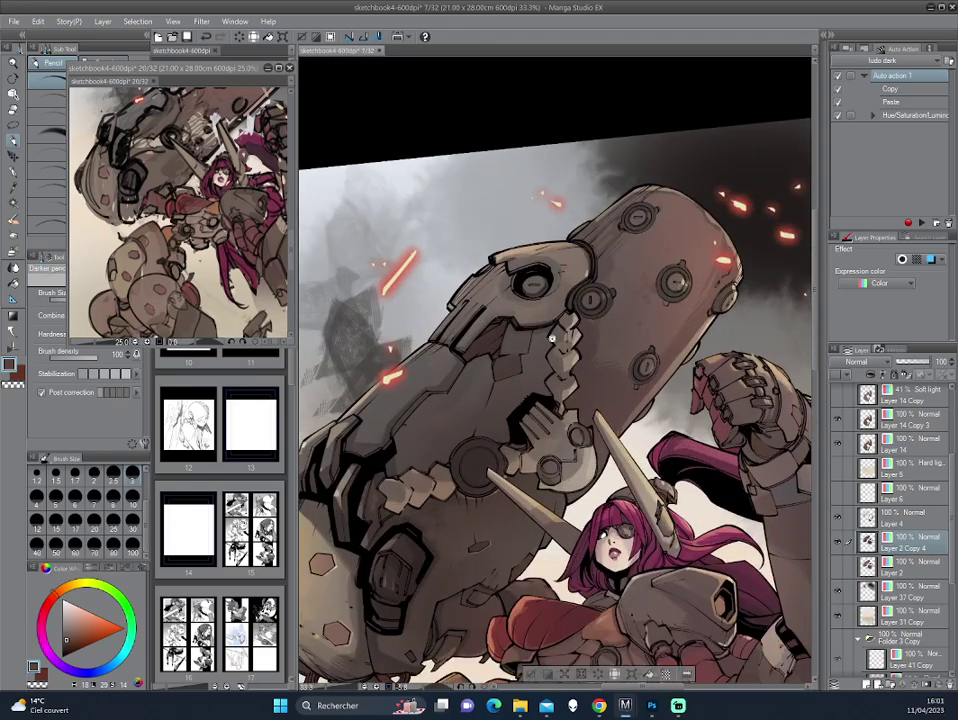
key(p)
drag(486, 374, 493, 352)
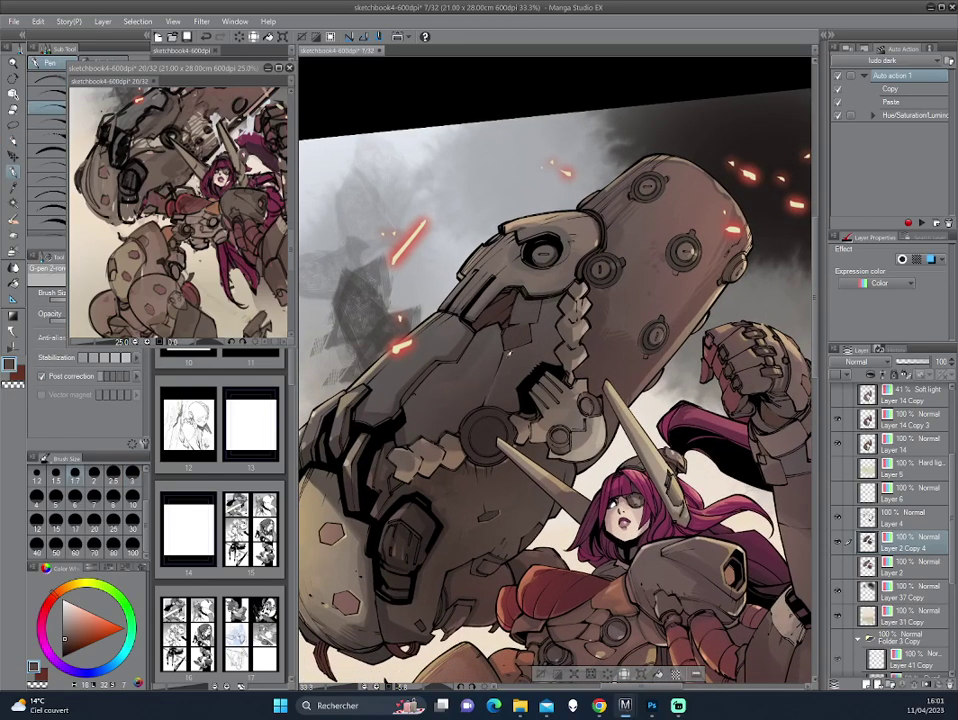
drag(388, 260, 433, 219)
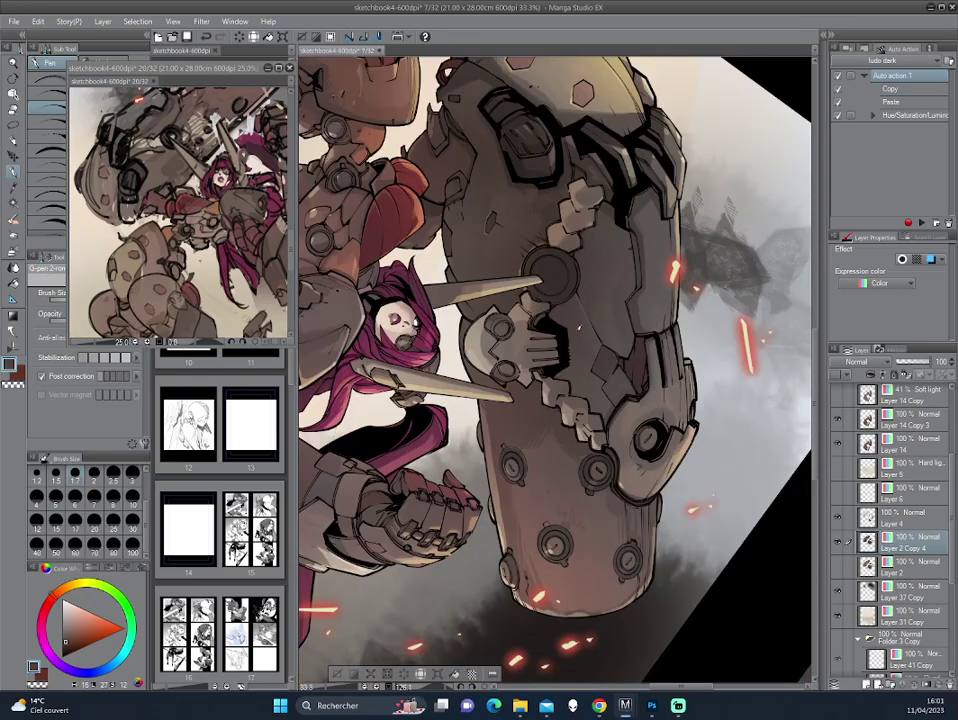
drag(485, 177, 424, 237)
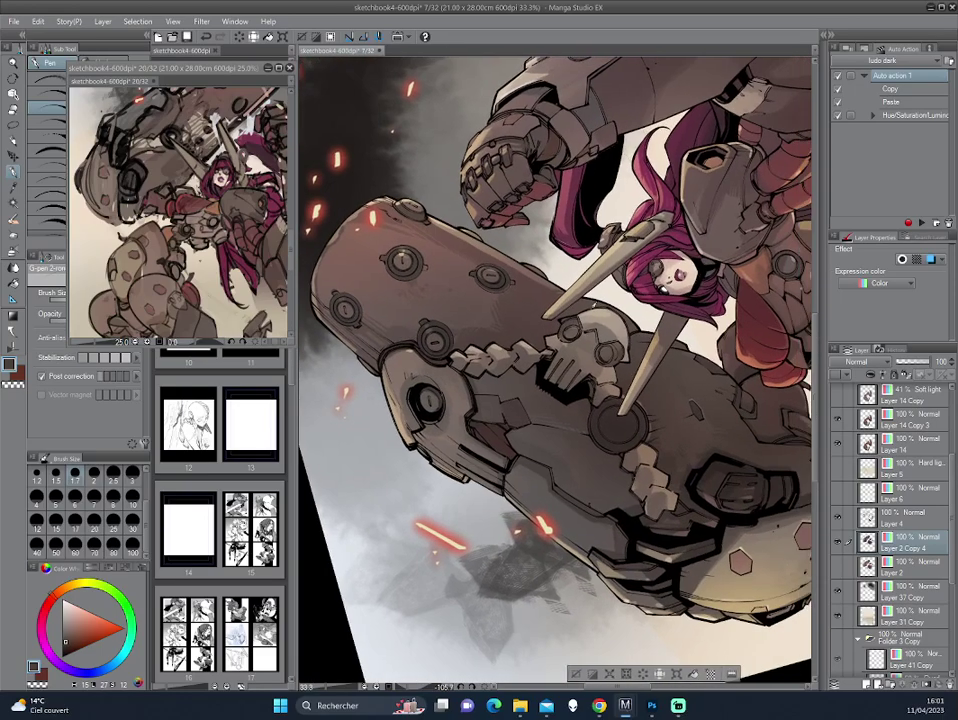
Step: Eyedrop brownish-orange and darker shadow tones from the armour with the Darker pencil
alt+click(568, 343)
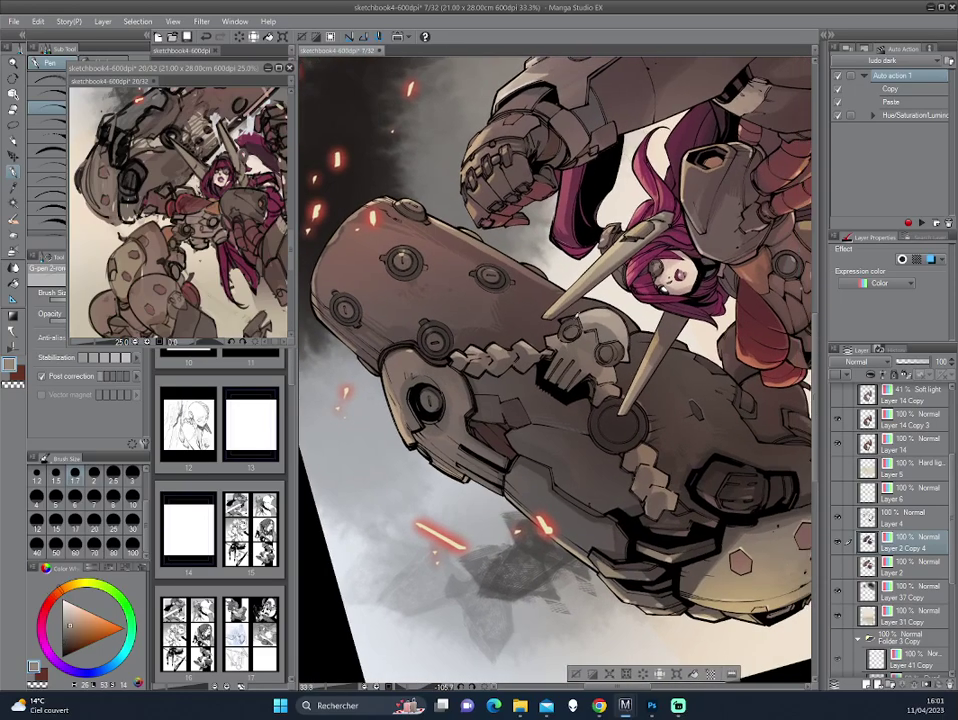
alt+click(438, 238)
alt+click(441, 245)
key(p)
drag(615, 430, 590, 448)
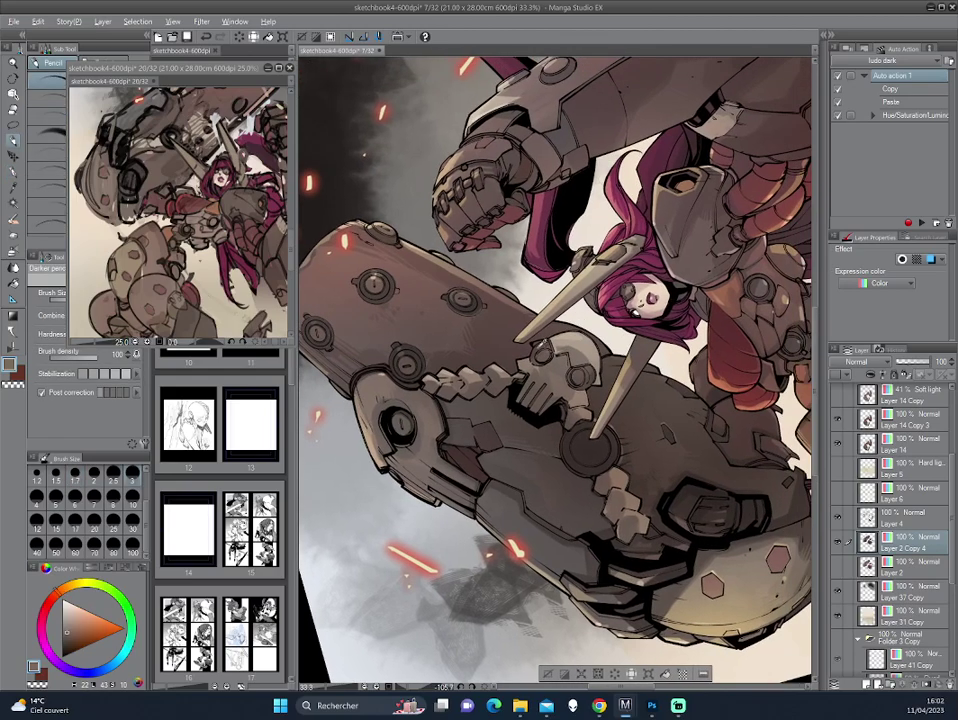
alt+click(585, 451)
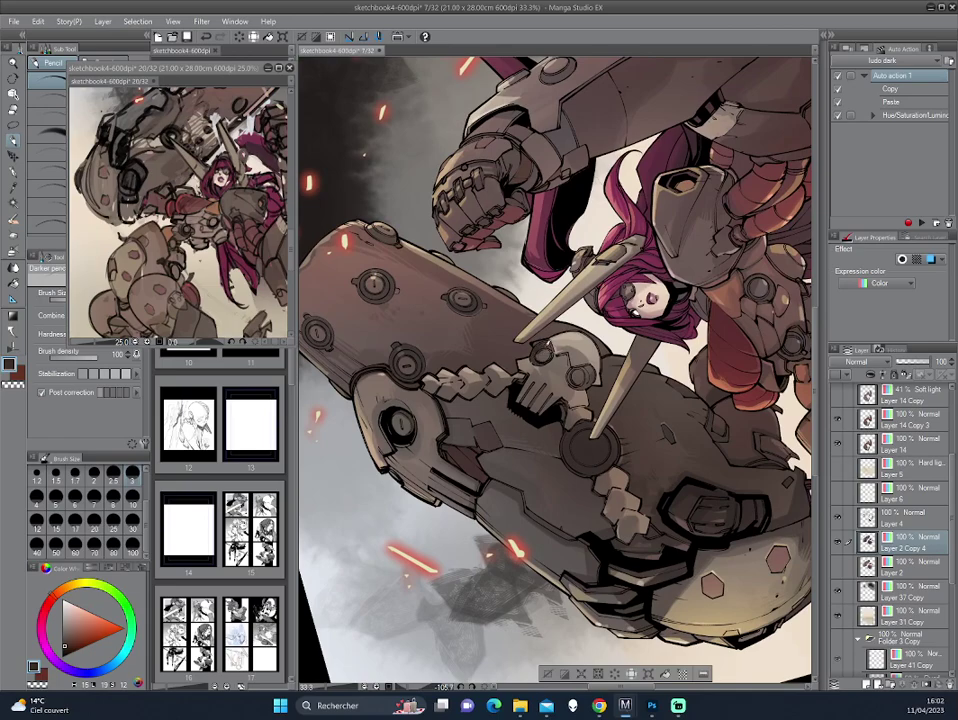
drag(452, 229, 426, 236)
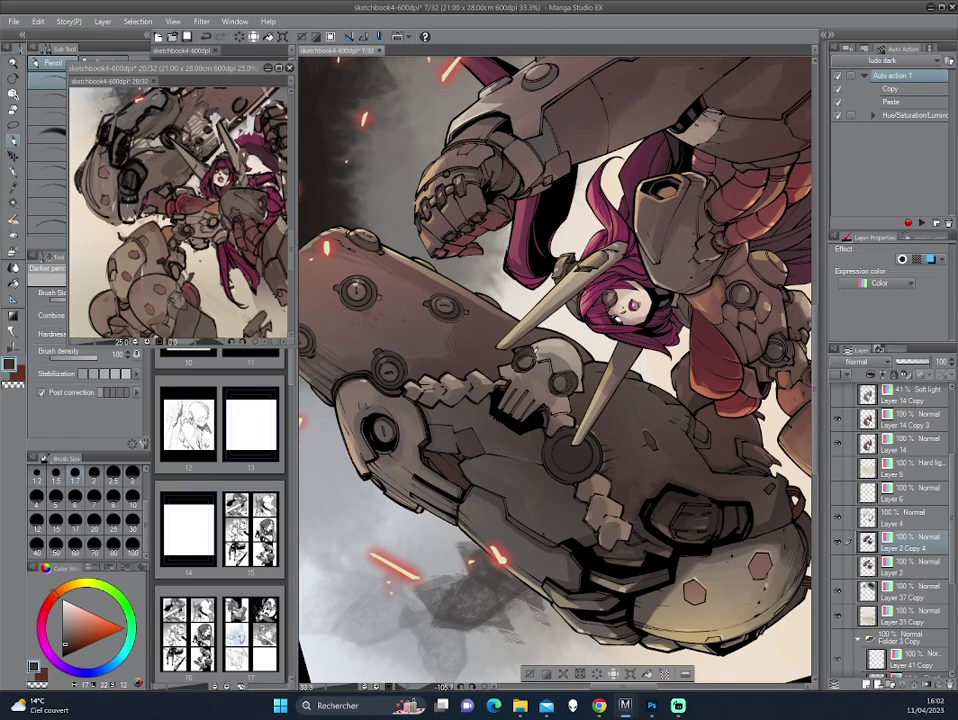
Step: Switch to the G-pen and choose a darker, muted colour on the colour wheel
key(p)
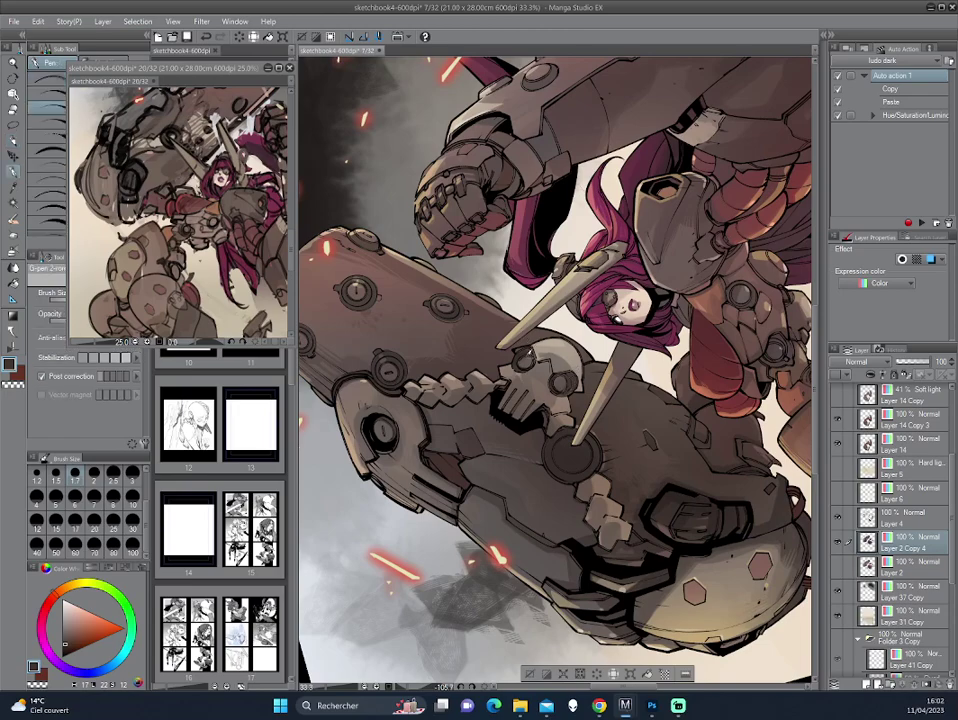
drag(394, 266, 461, 248)
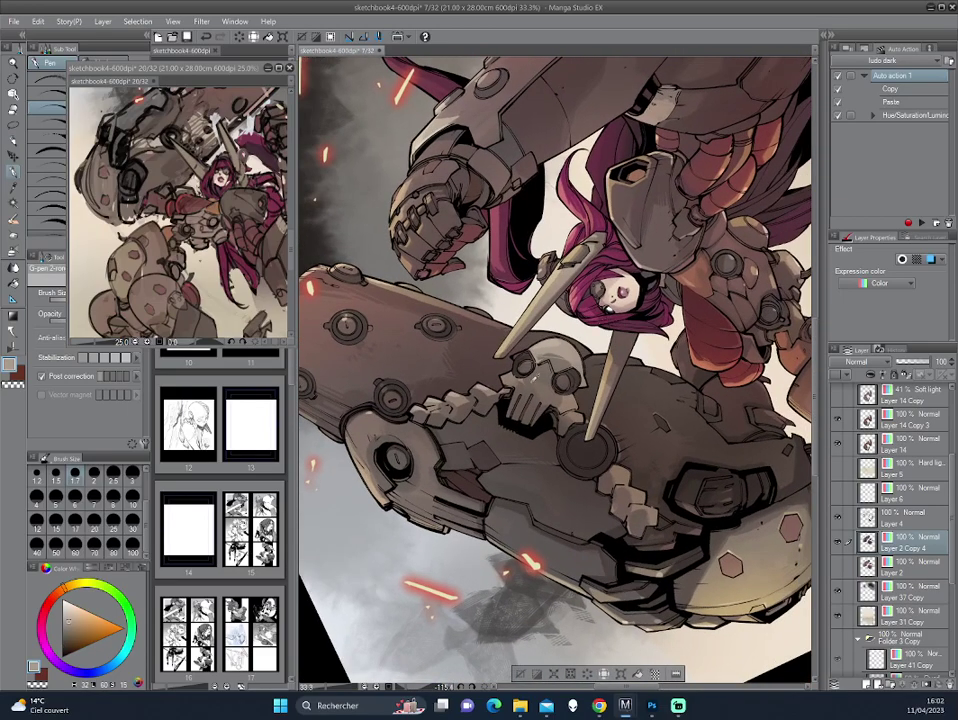
alt+click(404, 275)
alt+click(418, 252)
alt+click(388, 278)
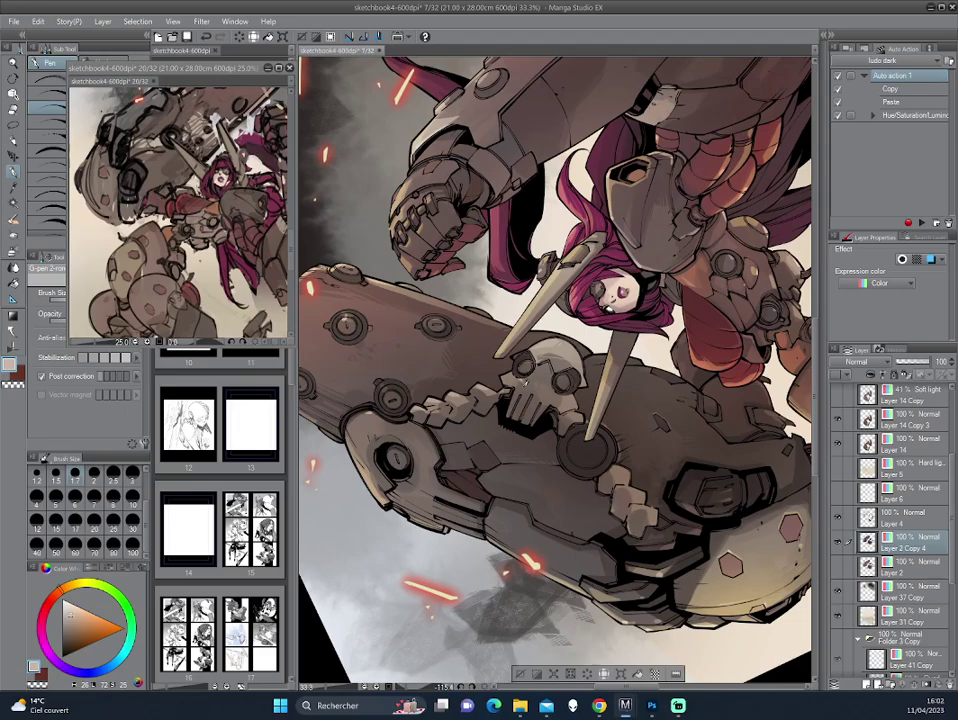
drag(470, 270, 395, 252)
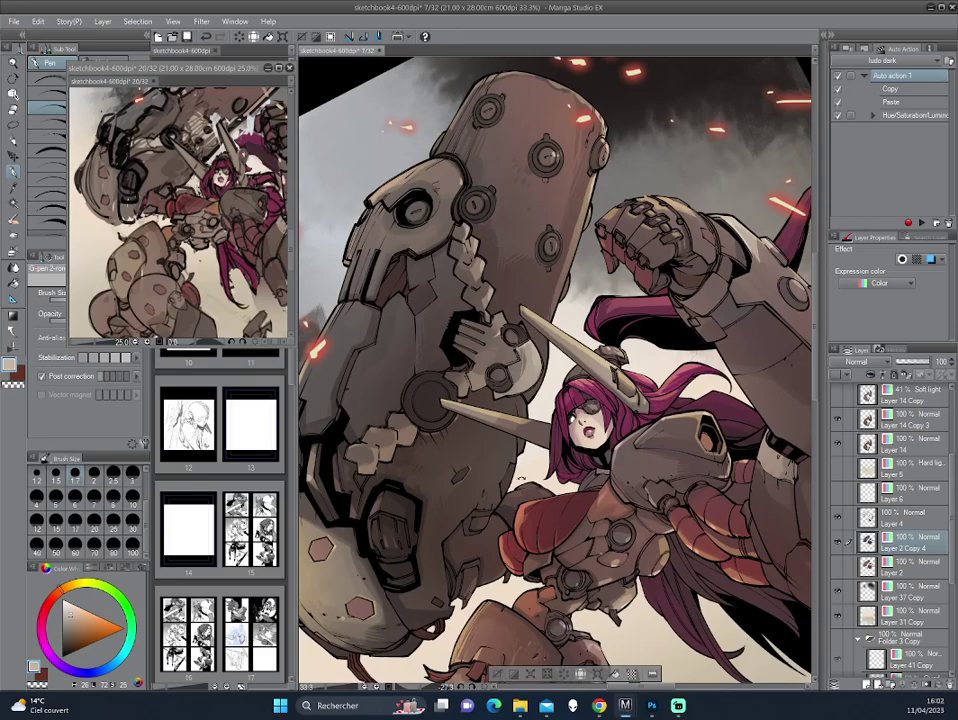
drag(400, 292, 450, 505)
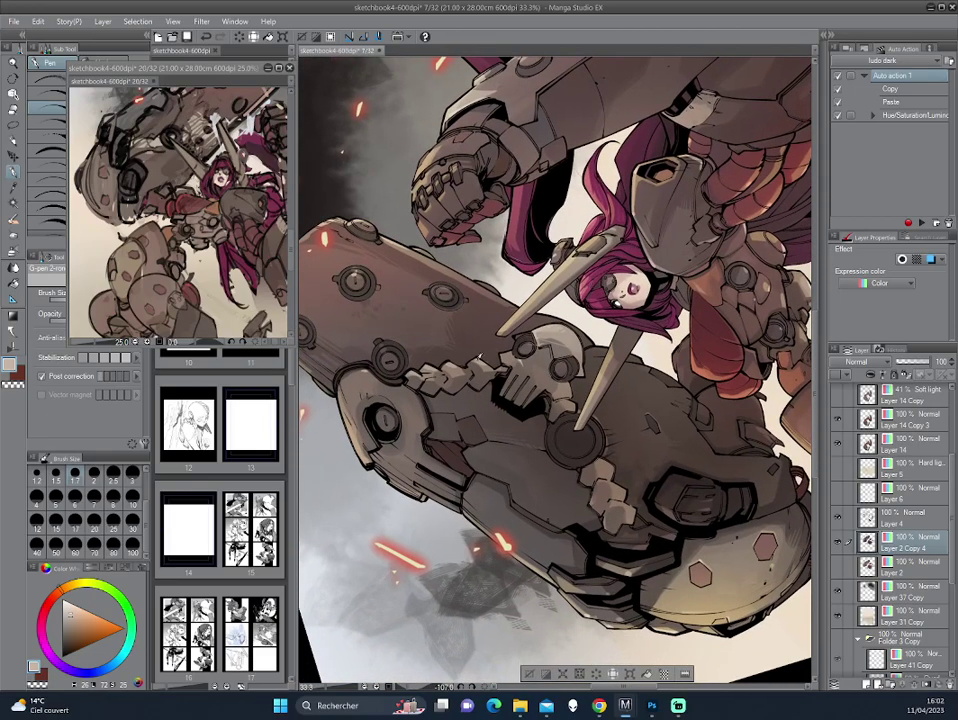
mouse_move(338, 270)
mouse_down()
mouse_move(592, 322)
mouse_move(548, 314)
mouse_up()
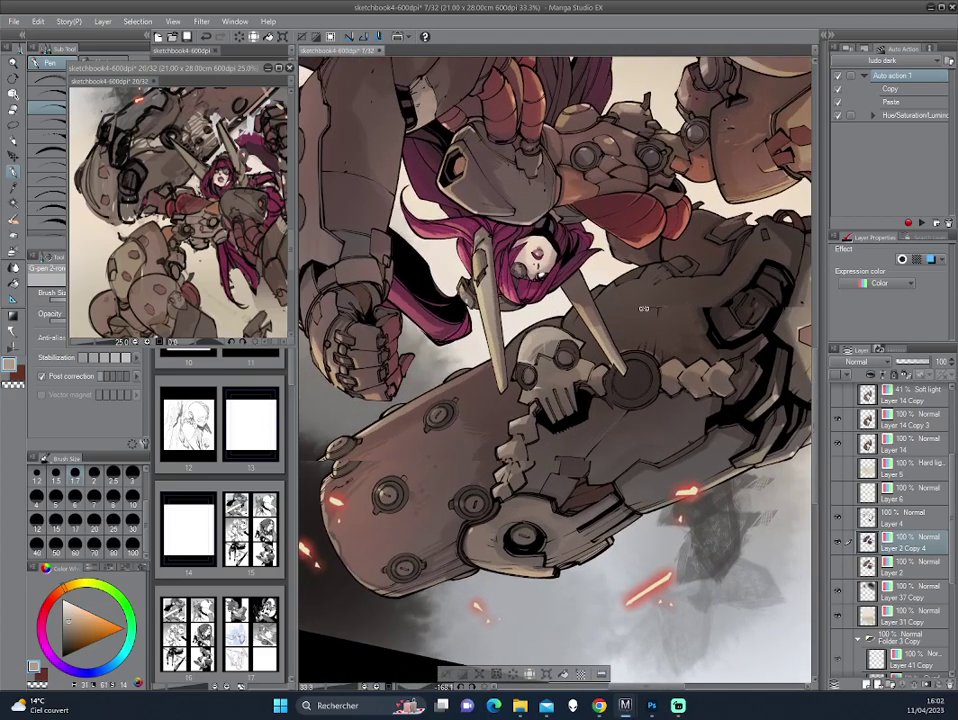
Step: Eyedrop darker and warmer armour tones, rotating the canvas between samples
alt+click(402, 248)
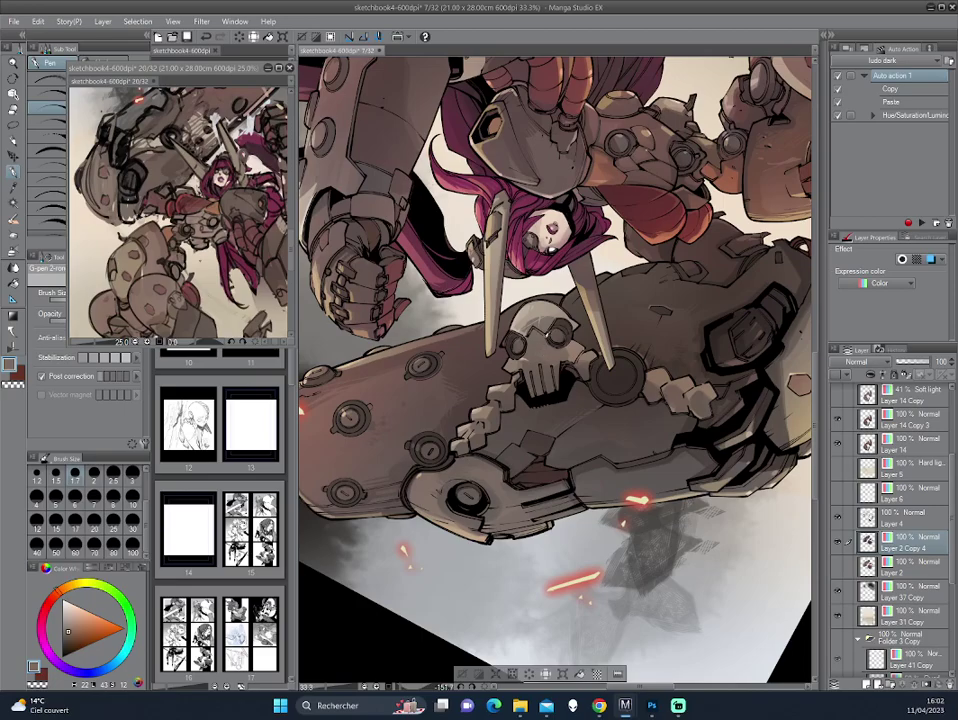
alt+click(406, 258)
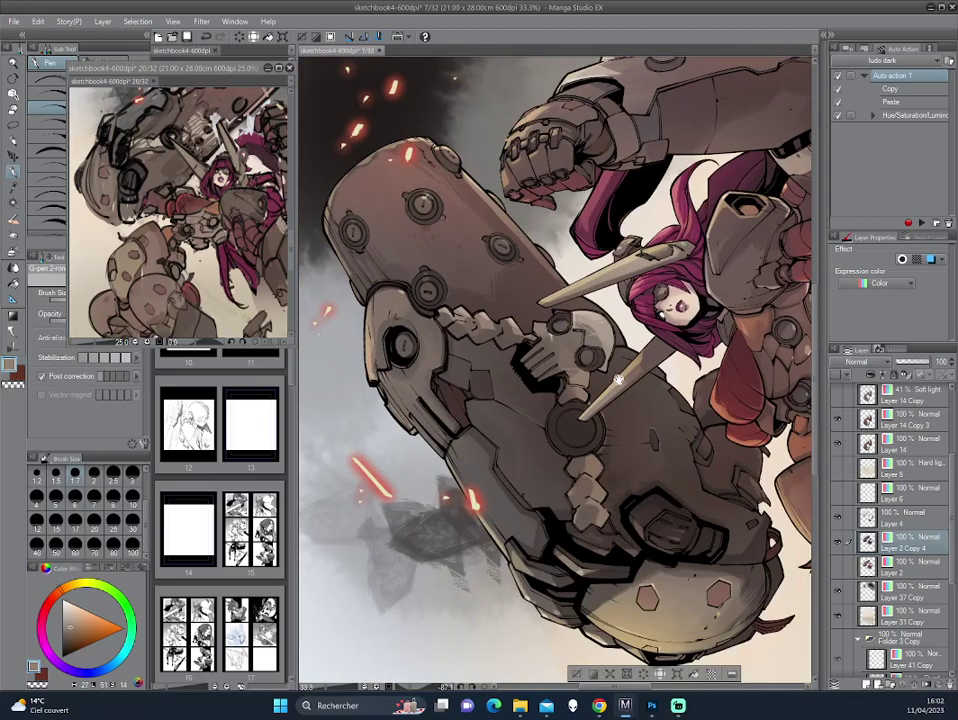
mouse_move(403, 258)
mouse_down()
mouse_move(583, 329)
mouse_move(524, 351)
mouse_up()
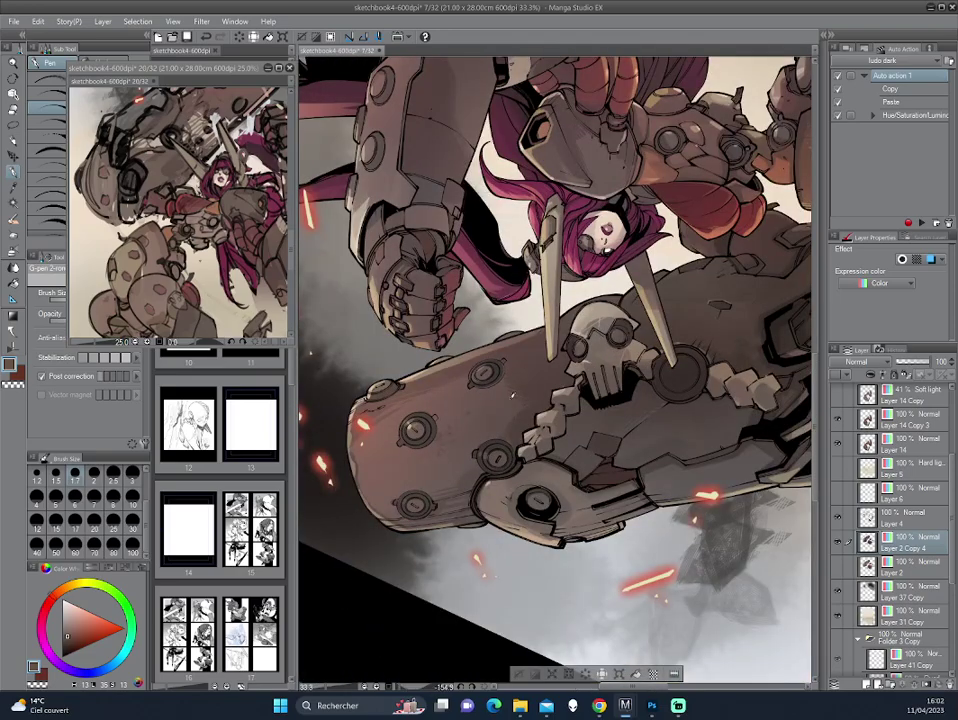
drag(488, 298, 447, 186)
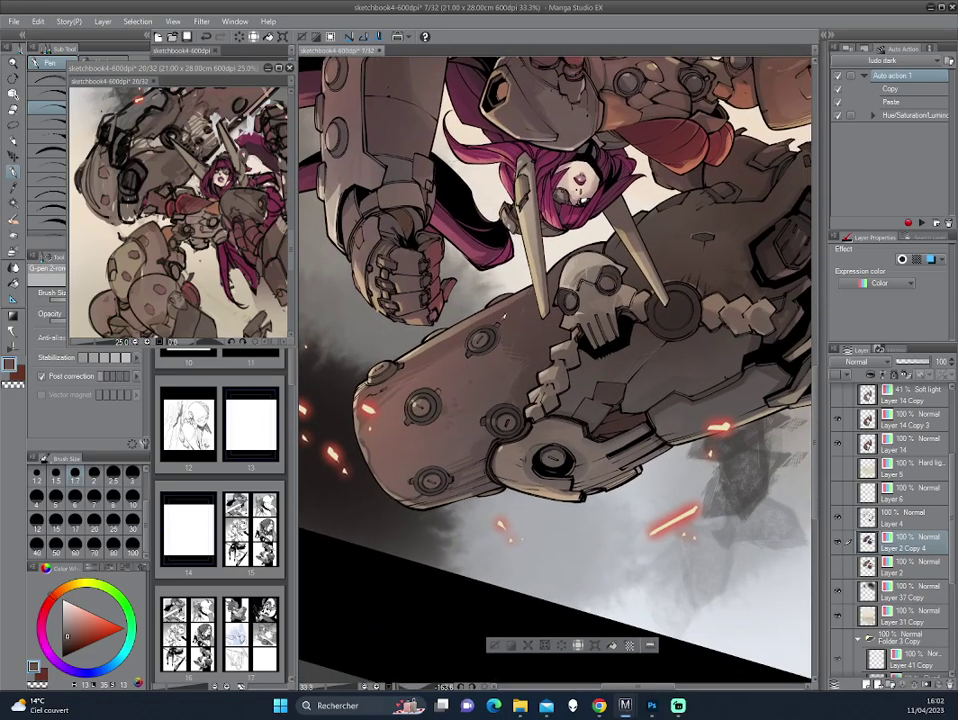
alt+click(391, 216)
alt+click(344, 246)
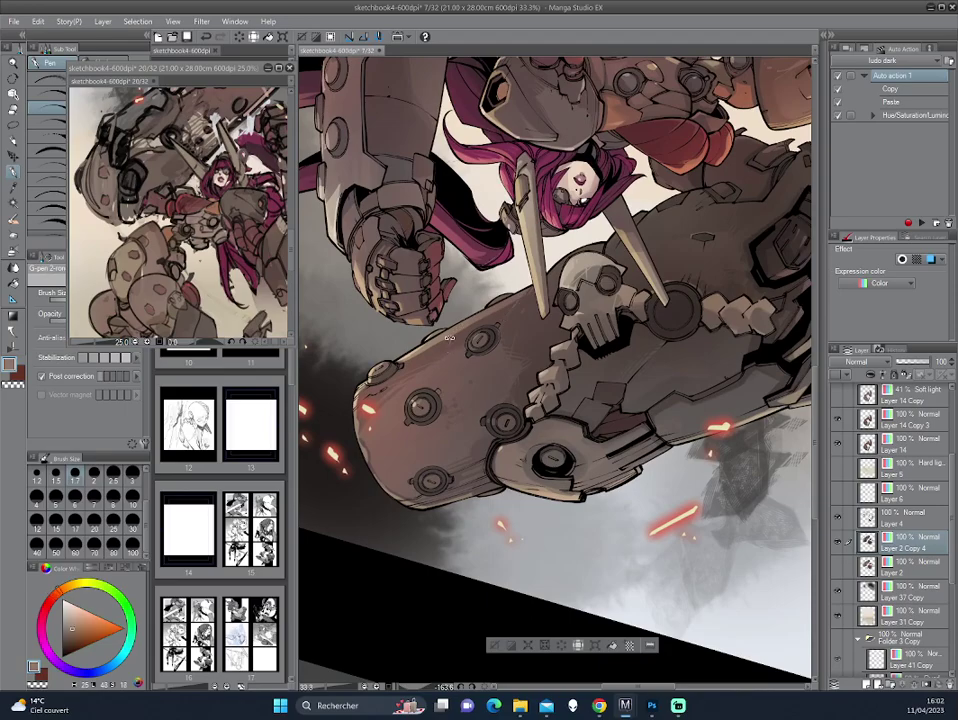
mouse_move(340, 250)
mouse_down()
mouse_move(657, 373)
mouse_move(552, 343)
mouse_up()
mouse_move(553, 447)
mouse_down()
mouse_move(640, 256)
mouse_move(575, 323)
mouse_up()
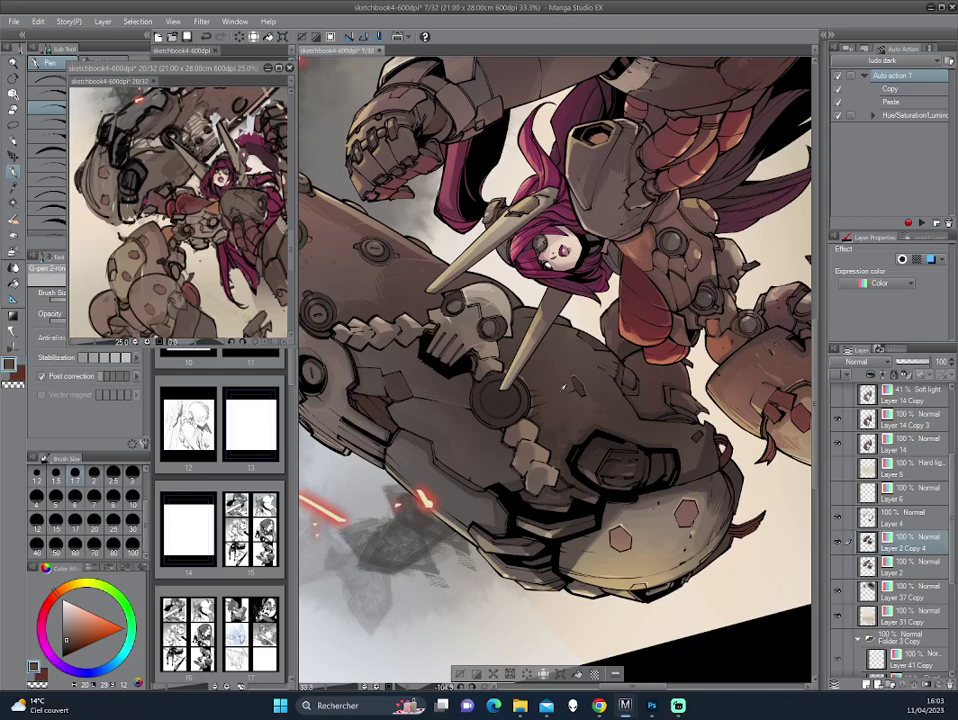
Step: Sample tones near the helmet and armour, ending with the arm pointing down-right
mouse_move(510, 278)
mouse_down()
mouse_move(428, 258)
mouse_move(383, 268)
mouse_up()
alt+click(431, 260)
alt+click(380, 272)
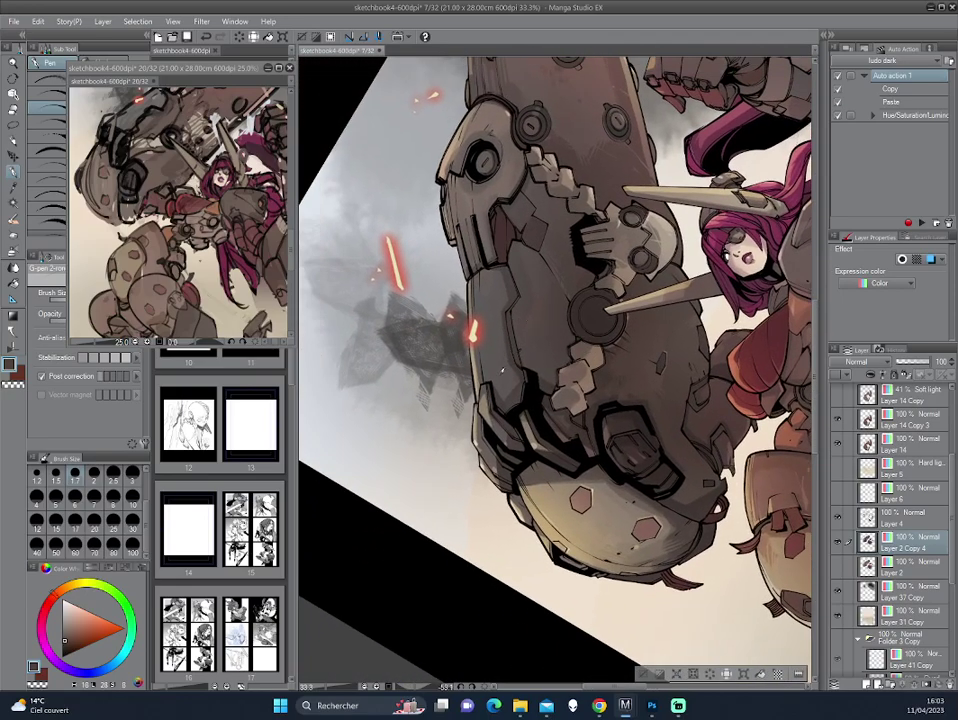
drag(380, 272, 475, 255)
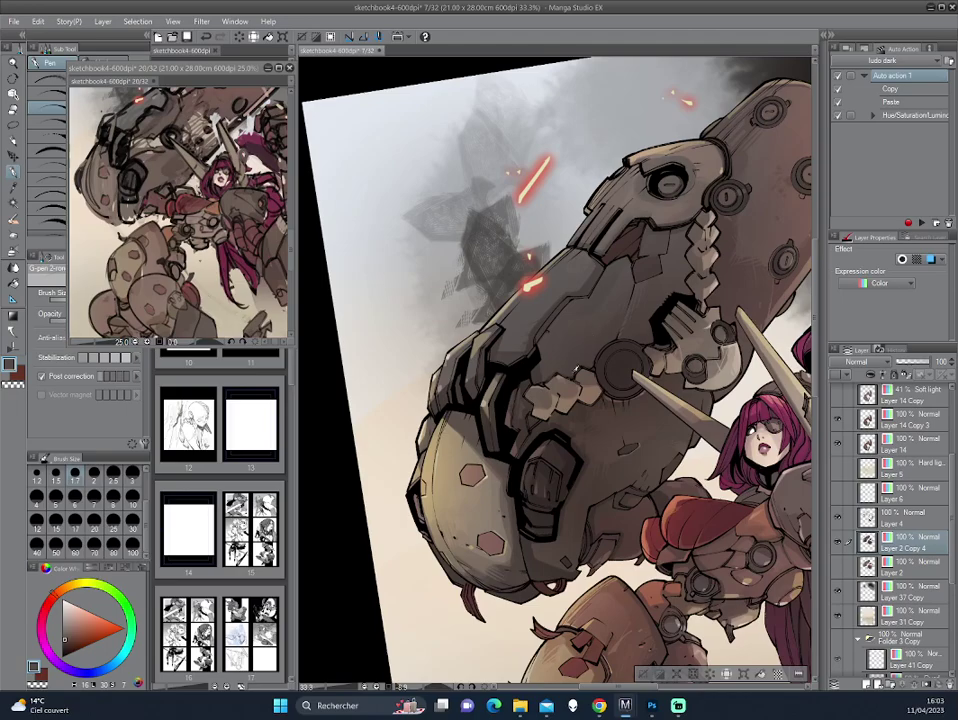
mouse_move(593, 337)
mouse_down()
mouse_move(539, 300)
mouse_move(594, 407)
mouse_move(569, 307)
mouse_up()
Step: Select the Darker pencil and eyedrop two armour colours, turning the view nearly upside down
key(p)
alt+click(417, 256)
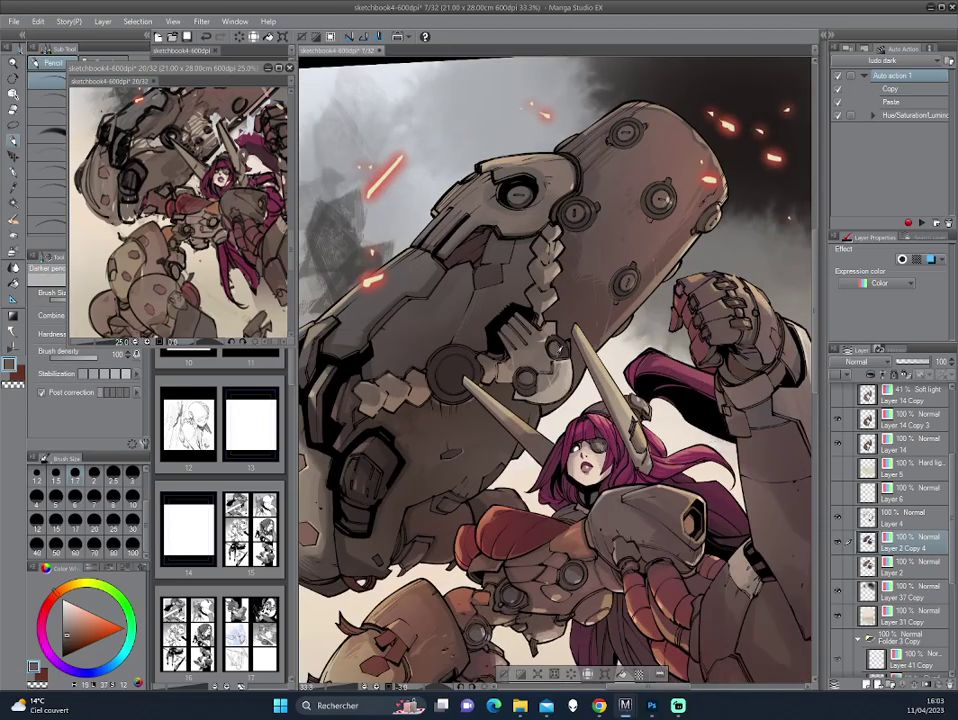
alt+click(395, 284)
mouse_move(400, 282)
mouse_down()
mouse_move(443, 250)
mouse_move(568, 398)
mouse_up()
drag(425, 298, 394, 244)
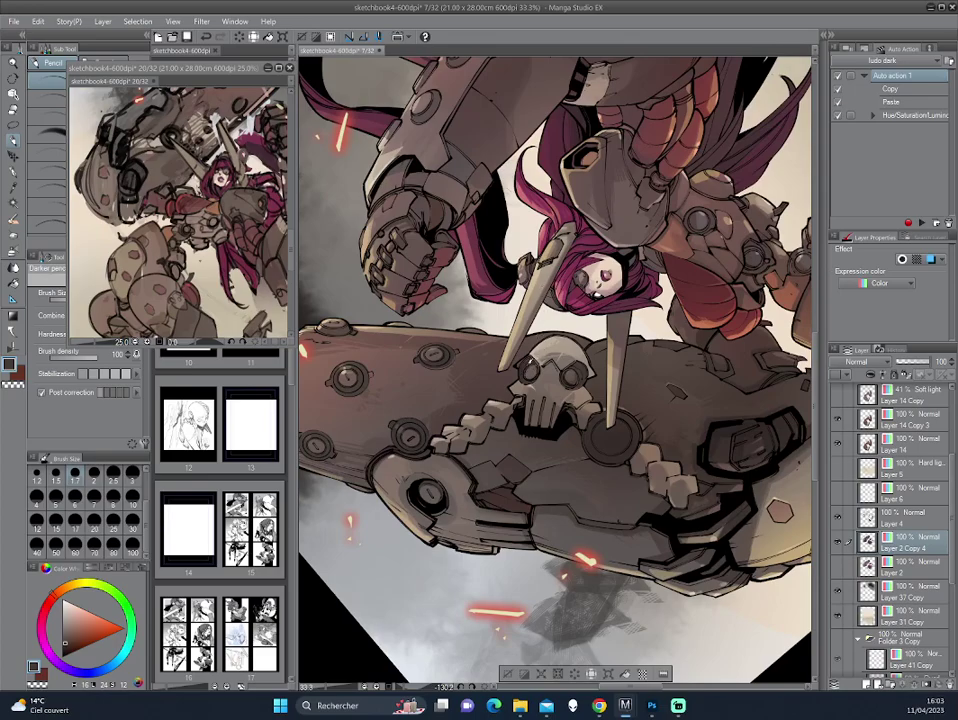
Step: Show the Navigator overview of the page and sample a slightly different dark tone
click(840, 48)
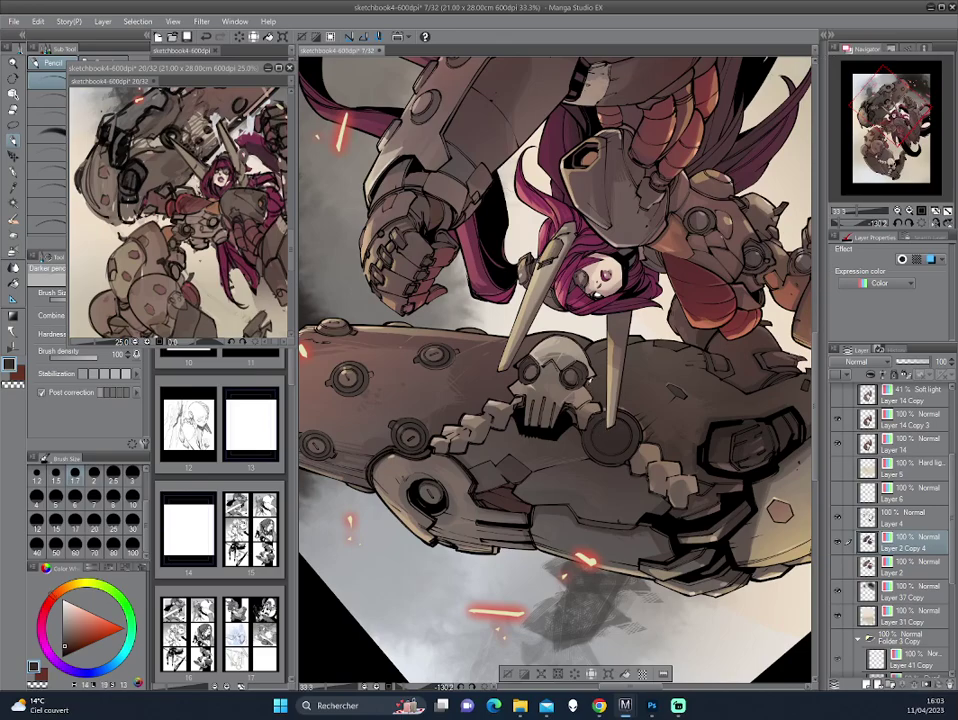
drag(448, 279, 430, 261)
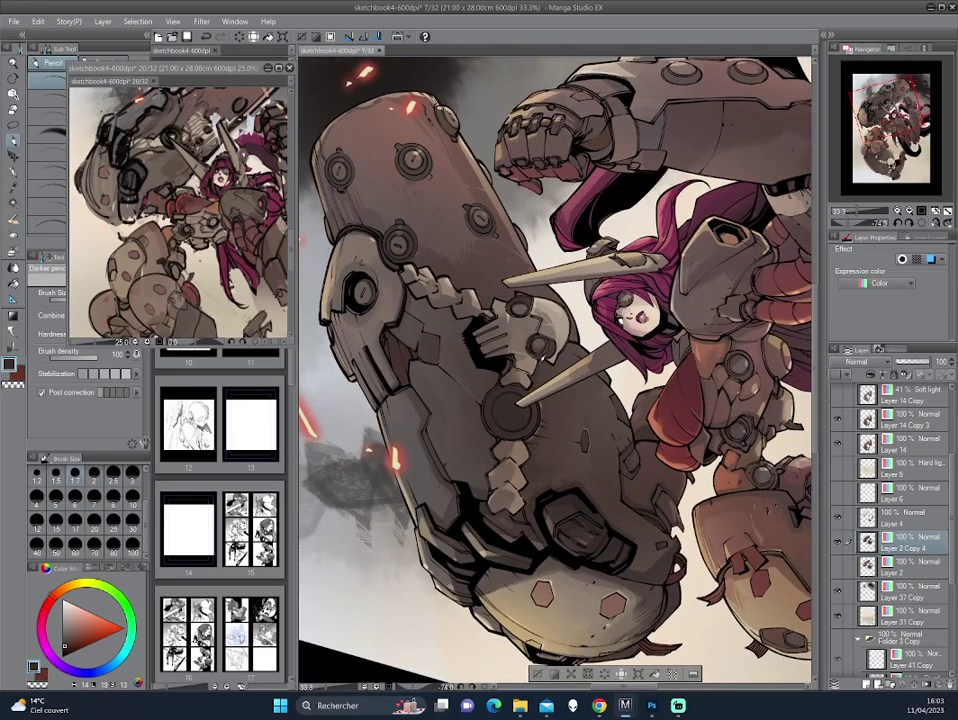
drag(406, 269, 437, 270)
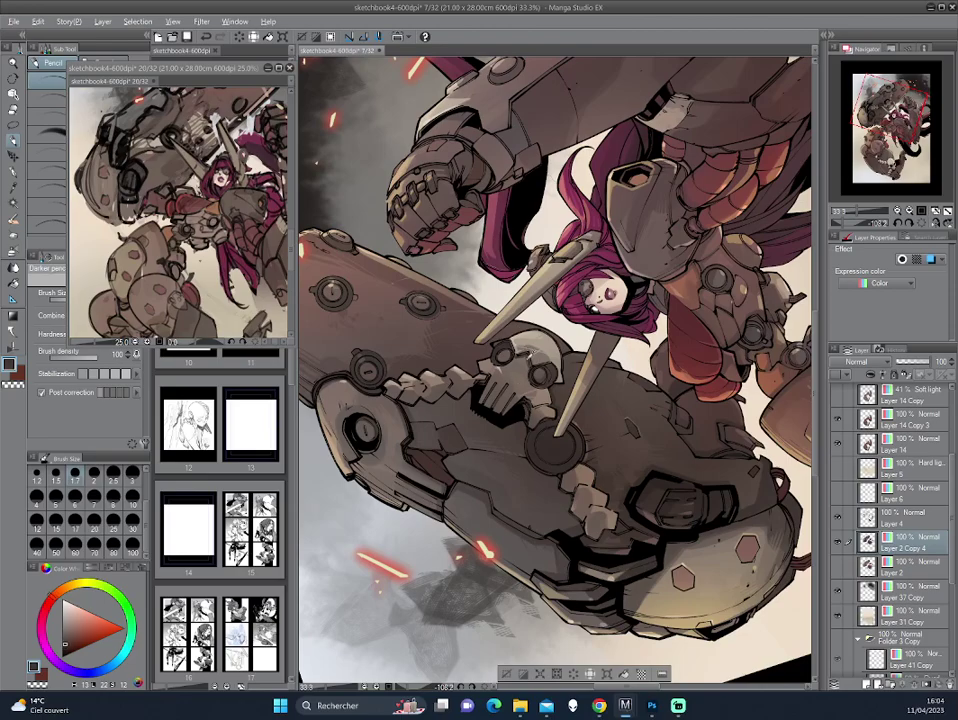
alt+click(396, 265)
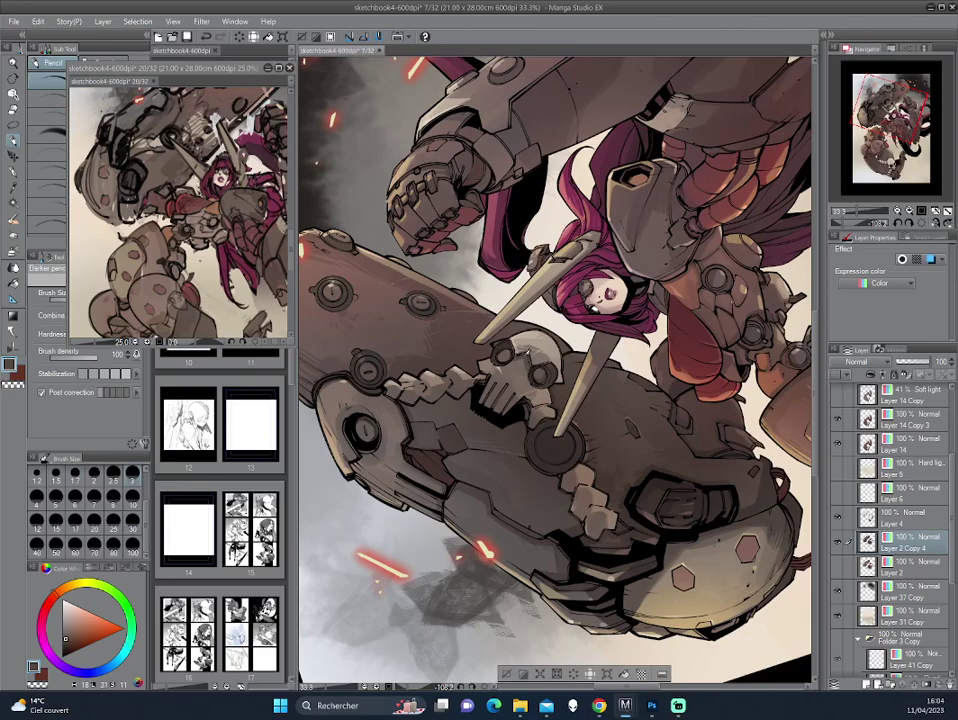
Step: Step-rotate the canvas with the minus key while eyedropping nearby armour colours
drag(395, 265, 392, 463)
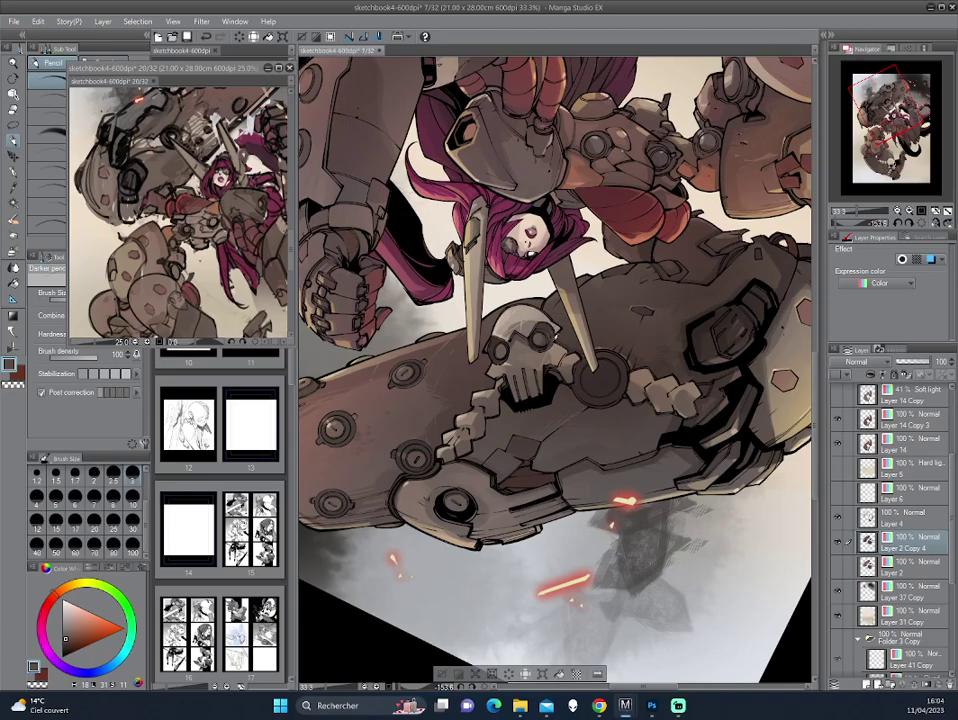
key(minus)
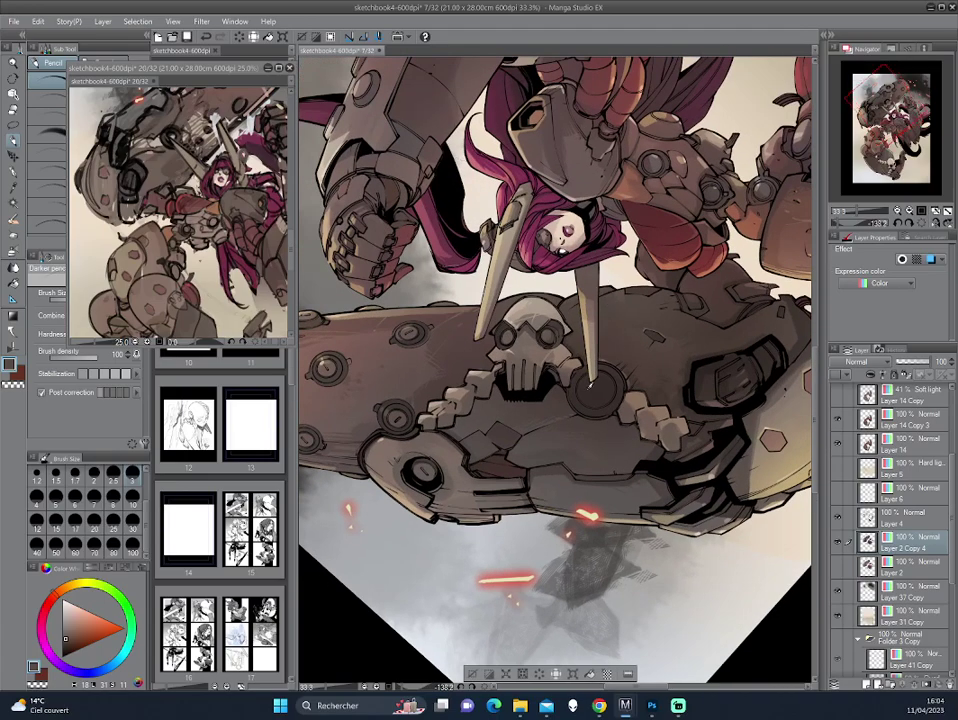
alt+click(590, 383)
key(minus)
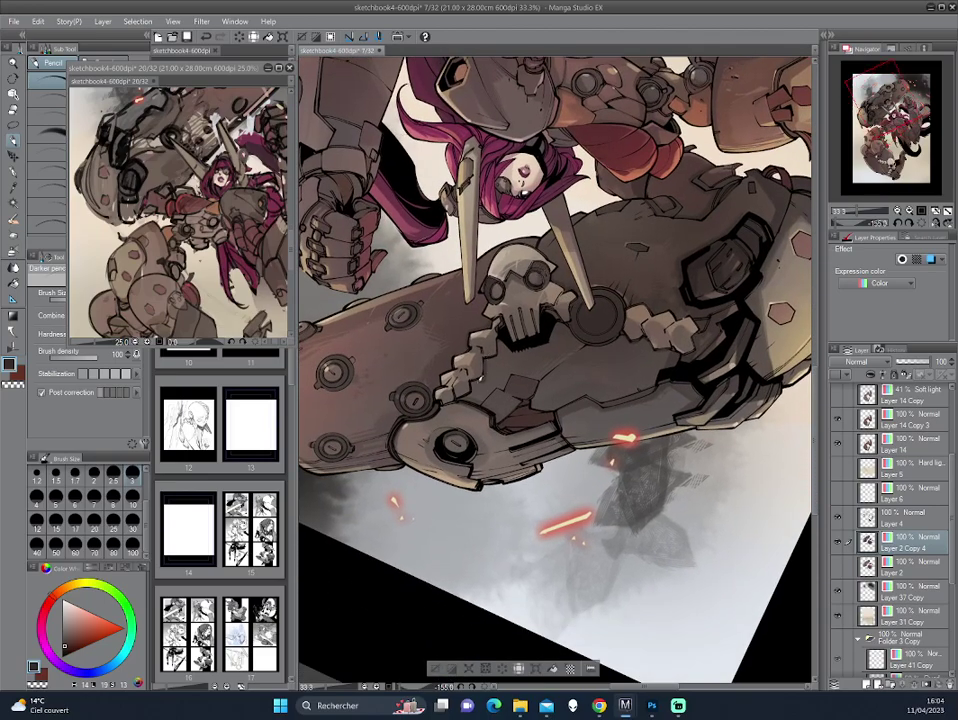
alt+click(357, 296)
key(minus)
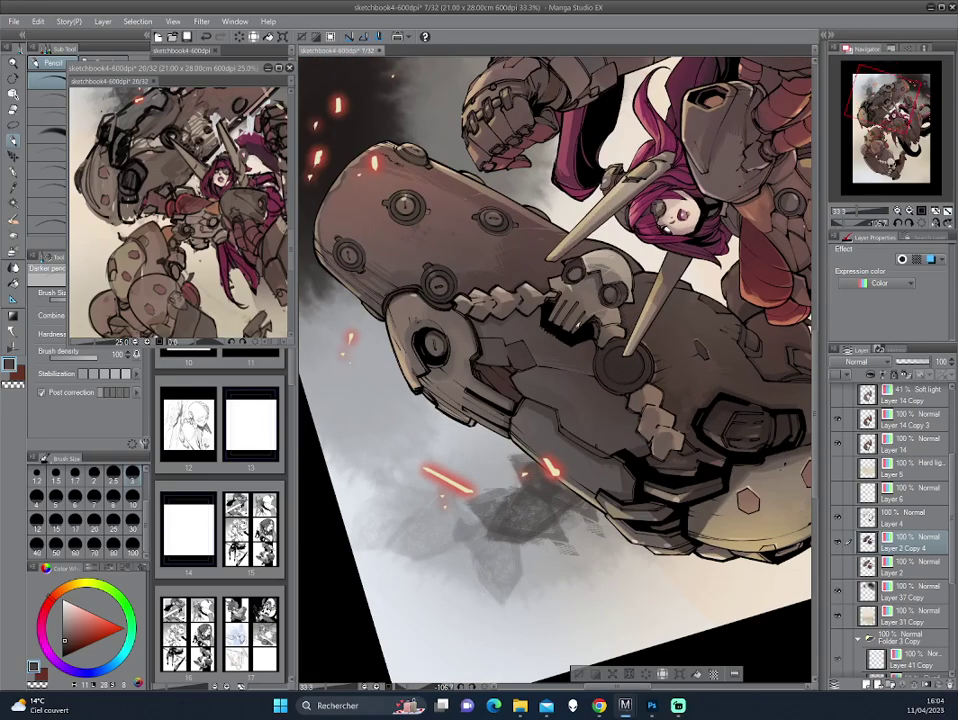
key(minus)
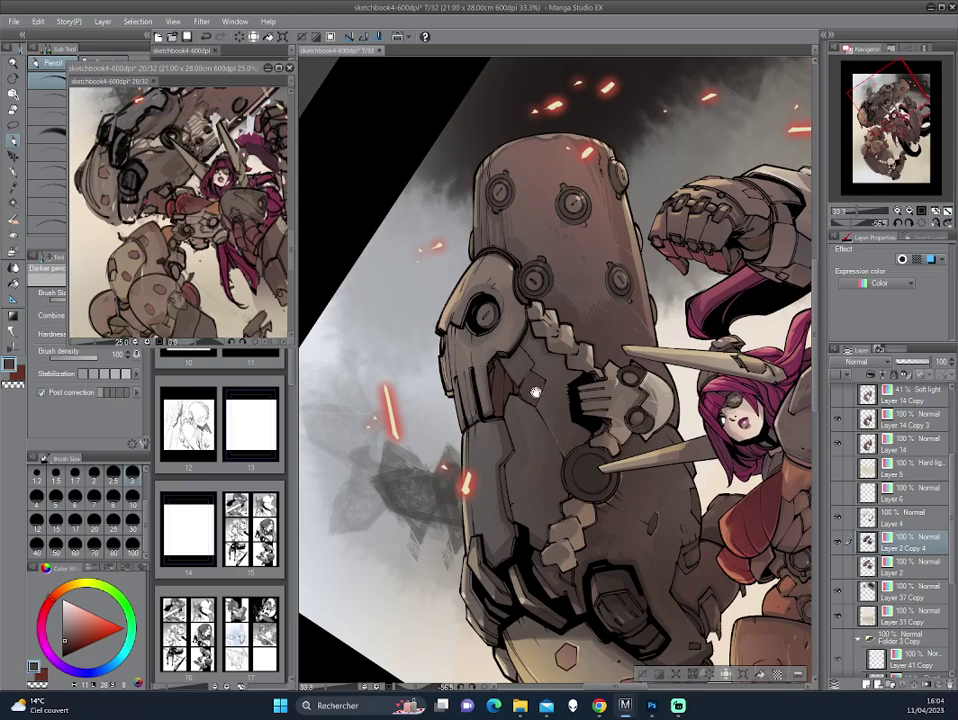
Step: Shade the raised mech arm in warm brown and black, rotating the canvas to suit each stroke
mouse_move(544, 318)
mouse_down()
mouse_move(565, 288)
mouse_move(555, 348)
mouse_up()
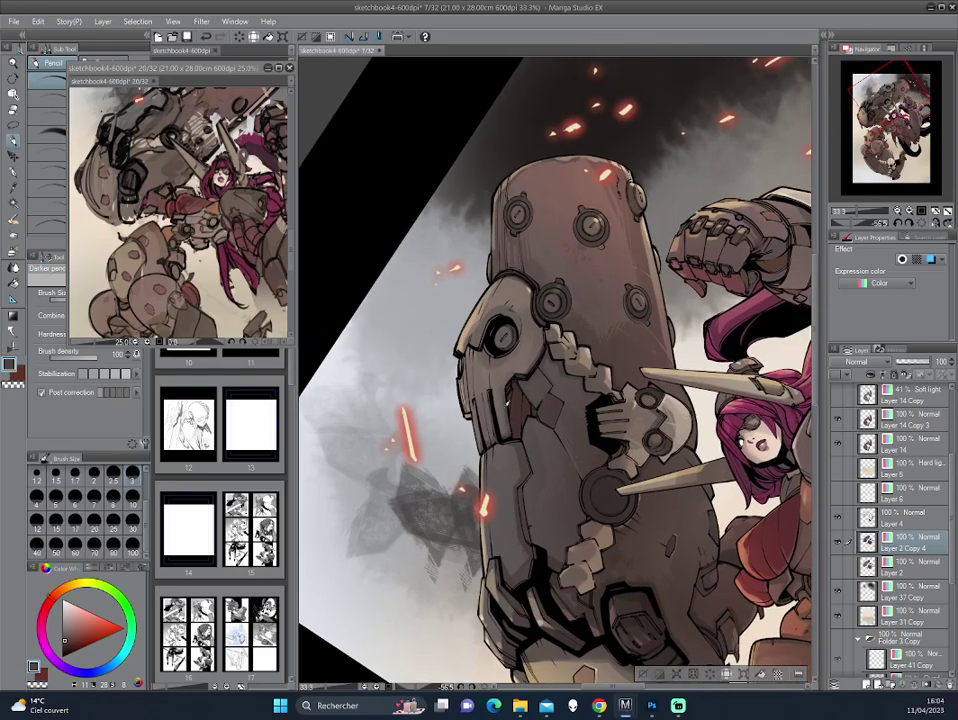
alt+click(382, 296)
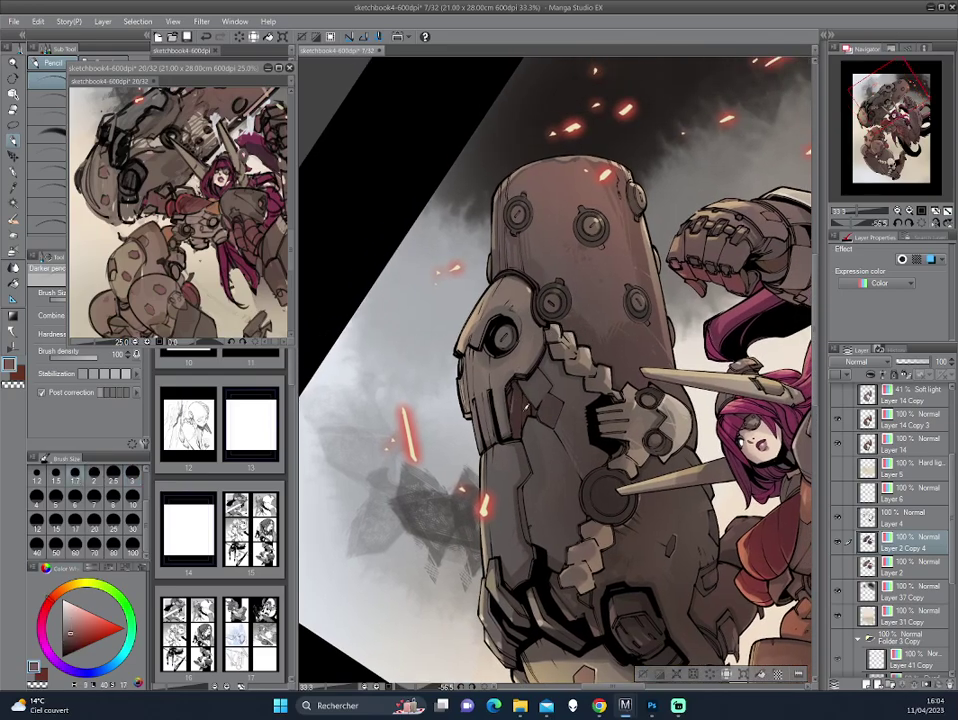
key(minus)
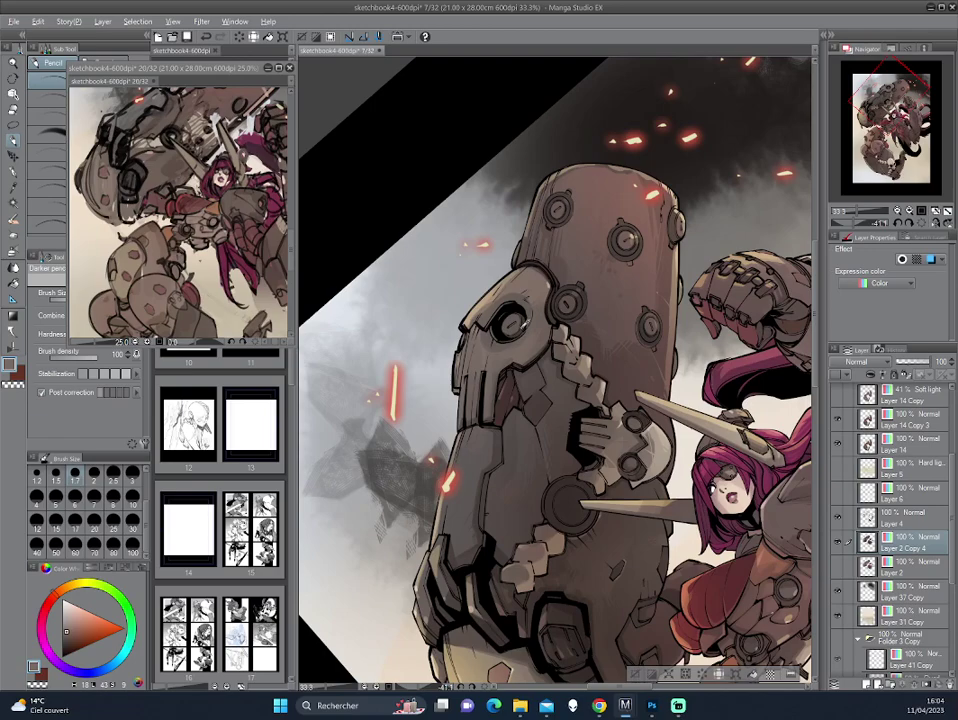
alt+click(370, 238)
drag(636, 243, 630, 297)
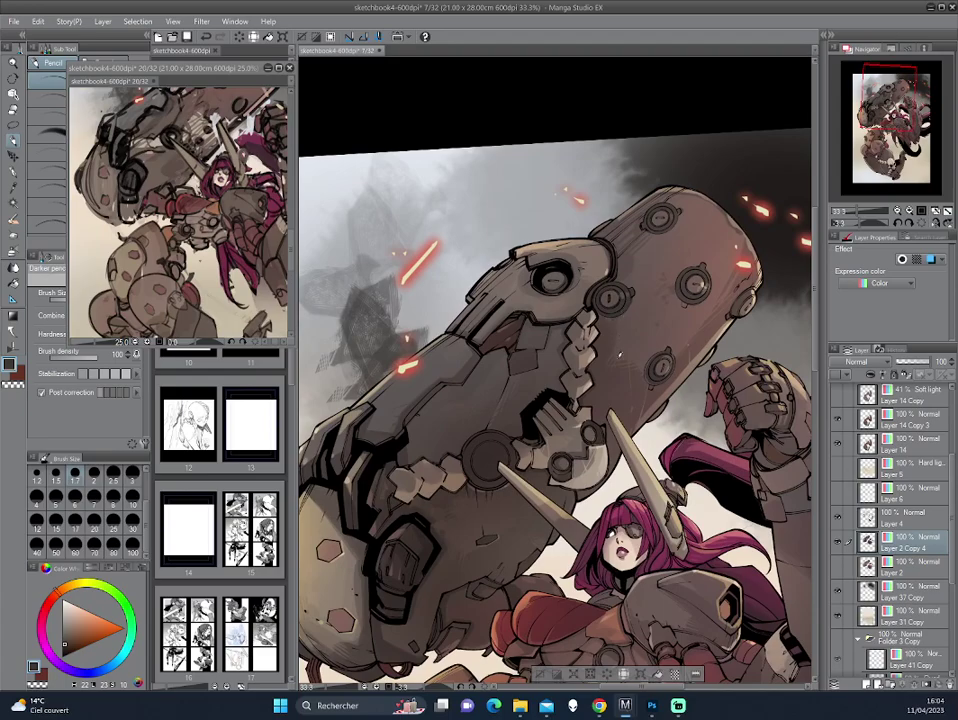
drag(430, 229, 453, 276)
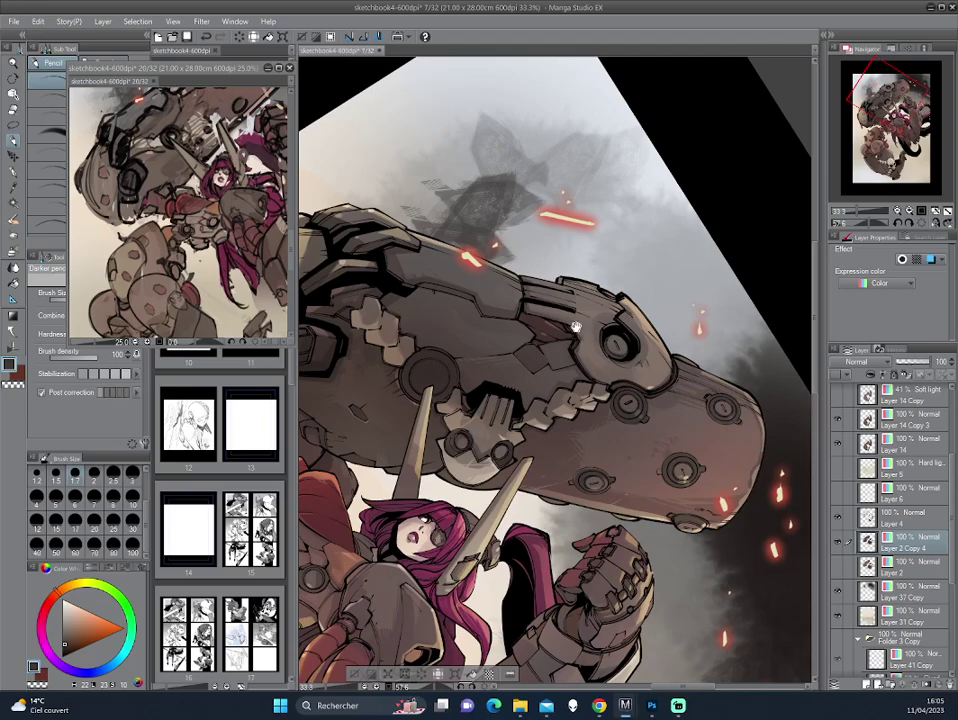
drag(437, 250, 489, 250)
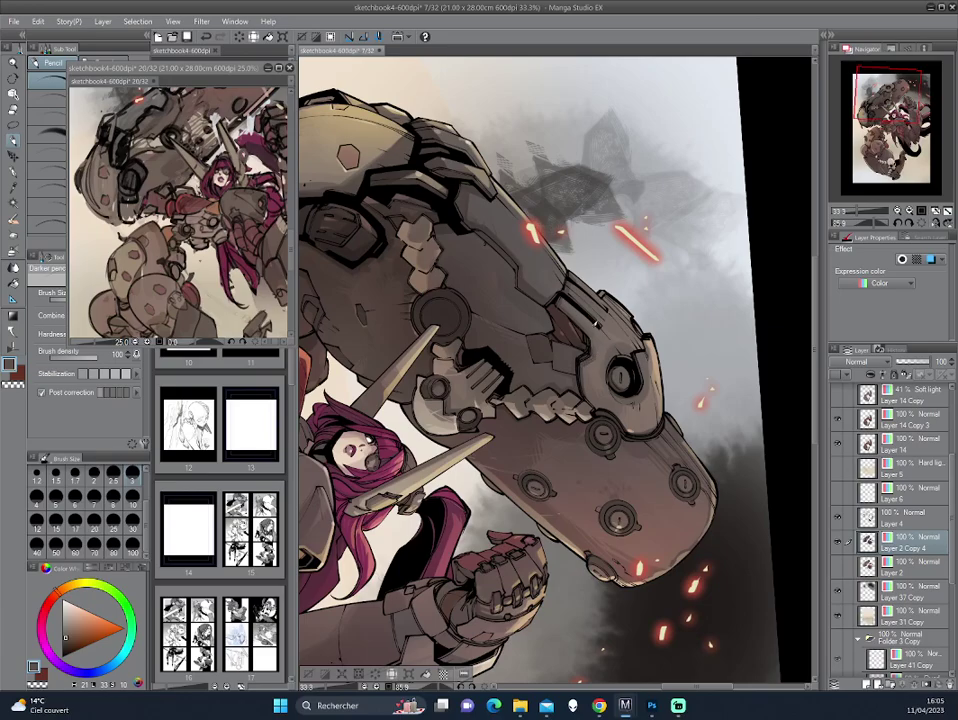
mouse_move(442, 263)
mouse_down()
mouse_move(448, 238)
mouse_move(426, 254)
mouse_up()
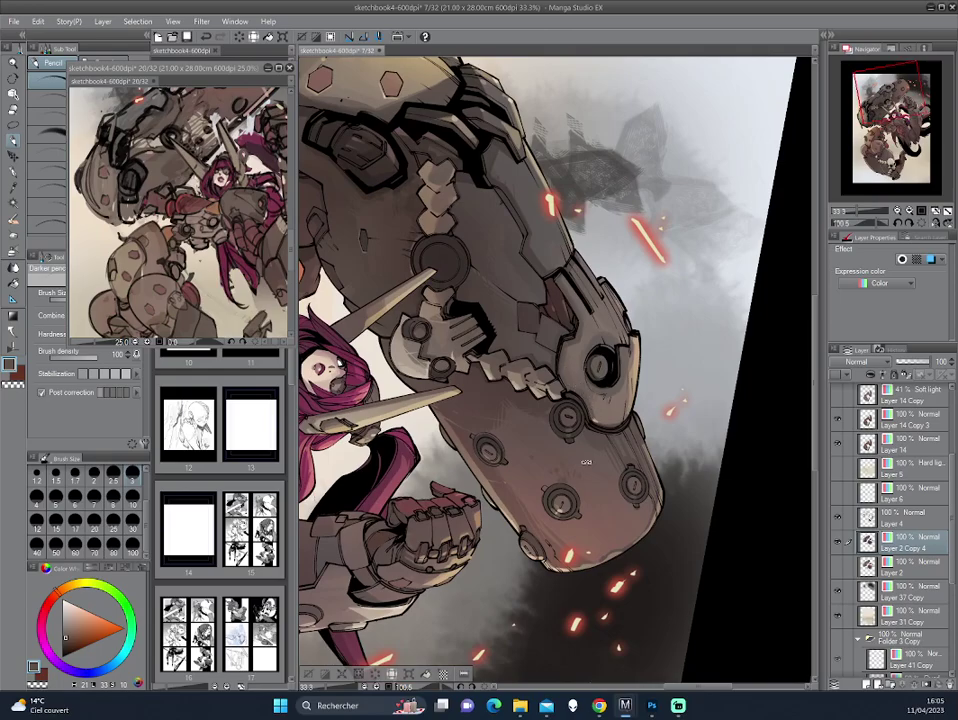
drag(440, 346, 502, 212)
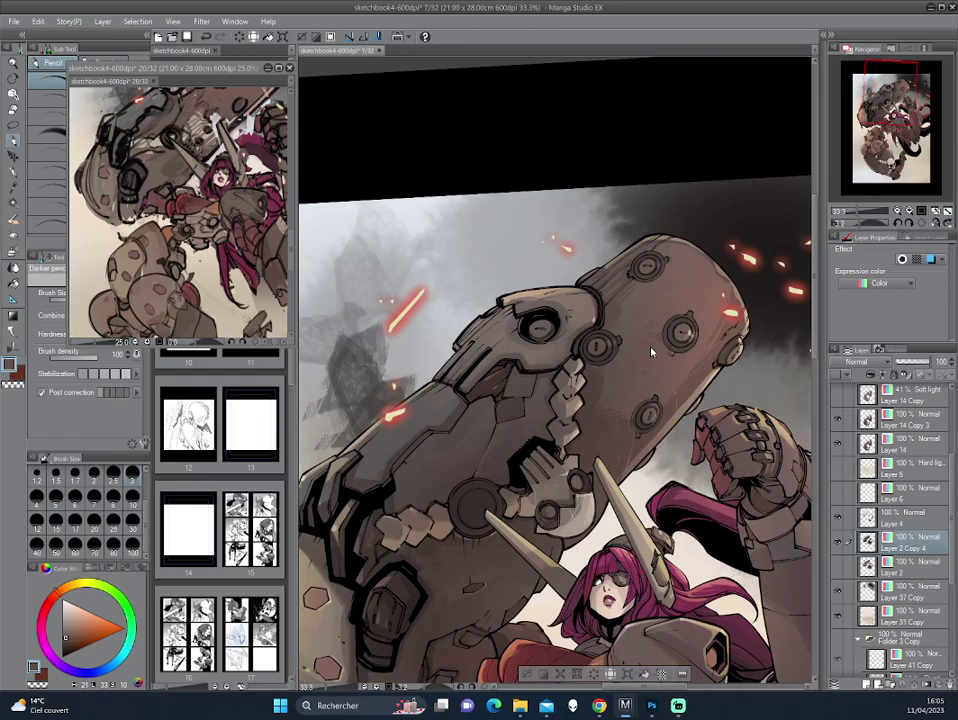
Step: Save the sketchbook file with Ctrl+S
key(ctrl+s)
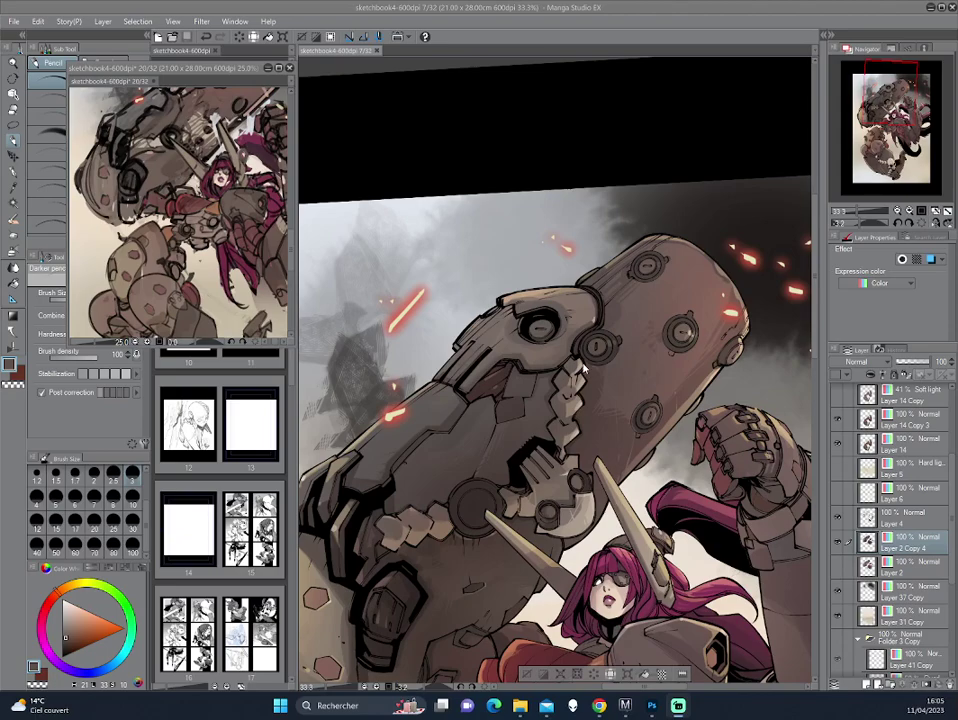
Step: Touch up the mech arm and sample a dark red, toggling between G-pen and Darker pencil
click(424, 283)
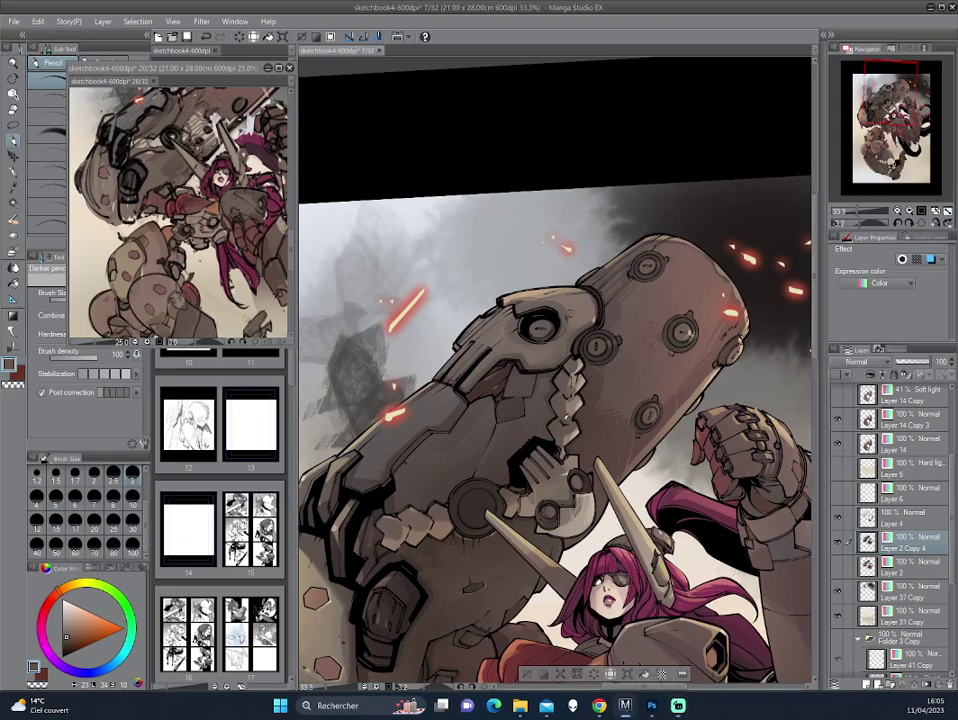
drag(430, 286, 362, 310)
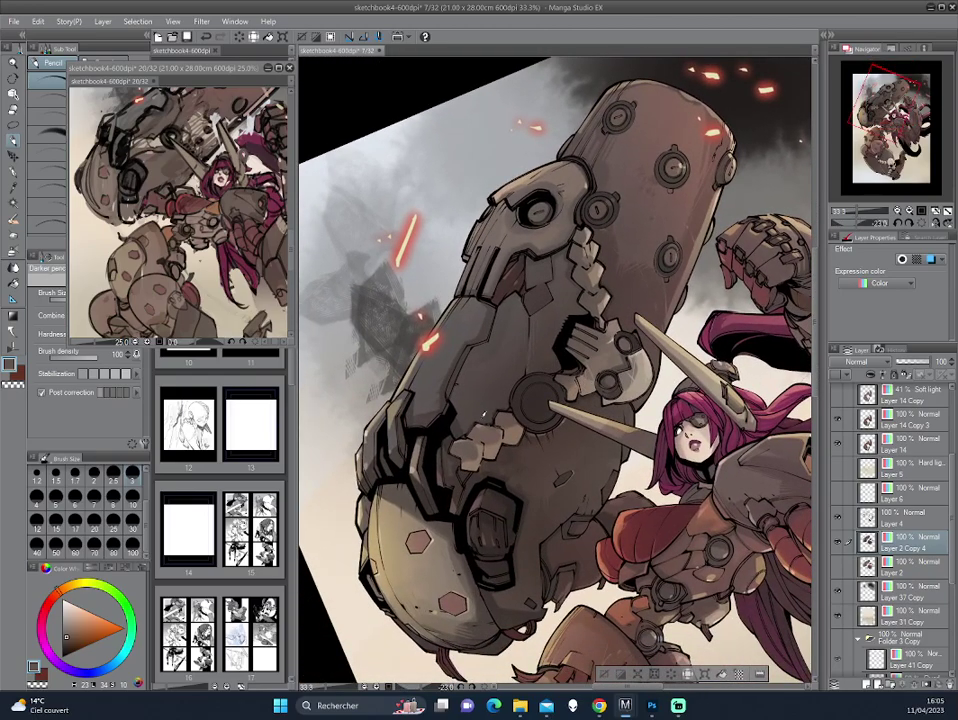
alt+click(389, 302)
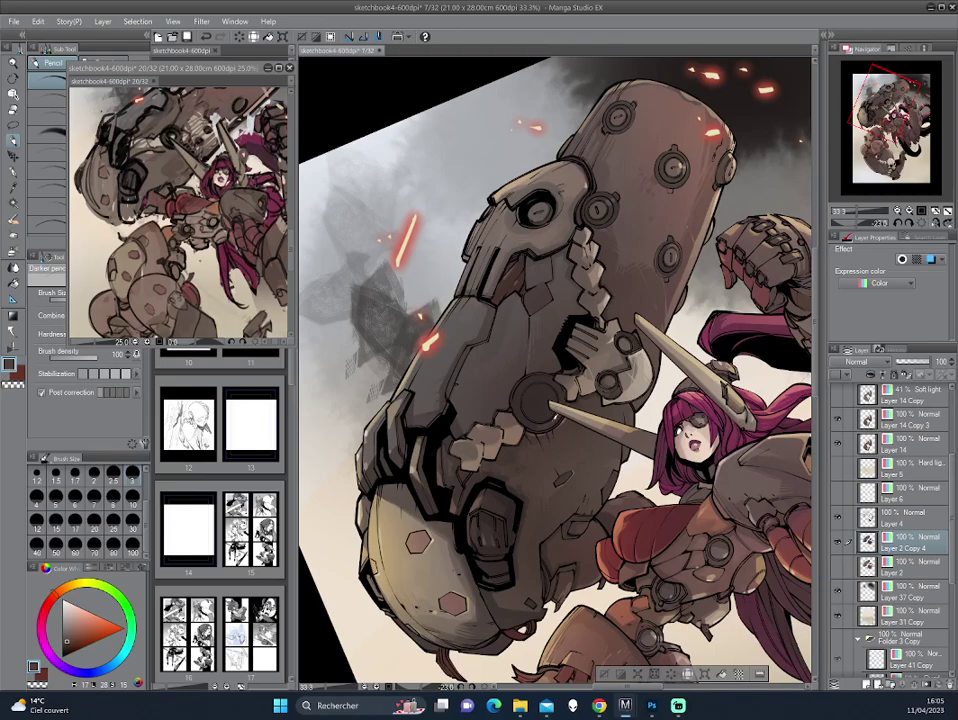
drag(549, 421, 560, 378)
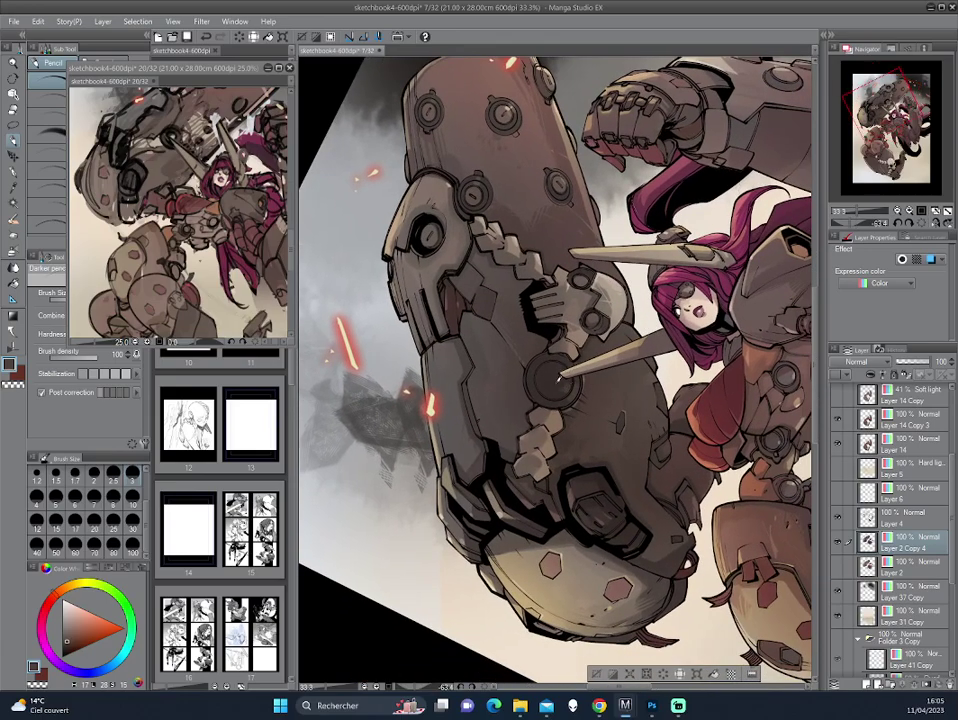
key(p)
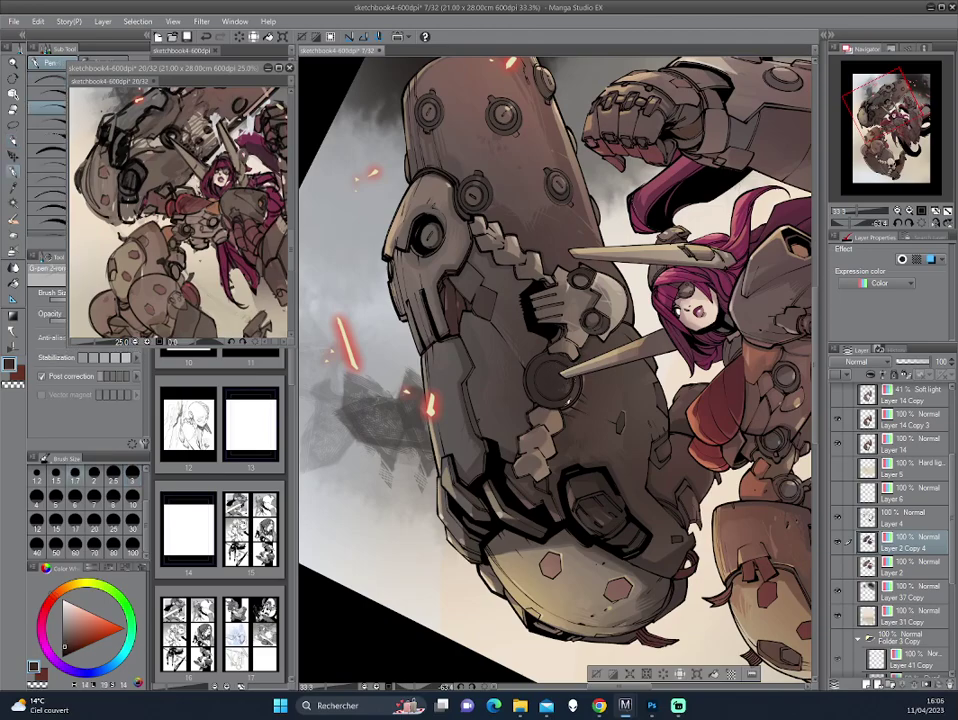
mouse_move(425, 290)
mouse_down()
mouse_move(662, 370)
mouse_move(490, 270)
mouse_up()
key(p)
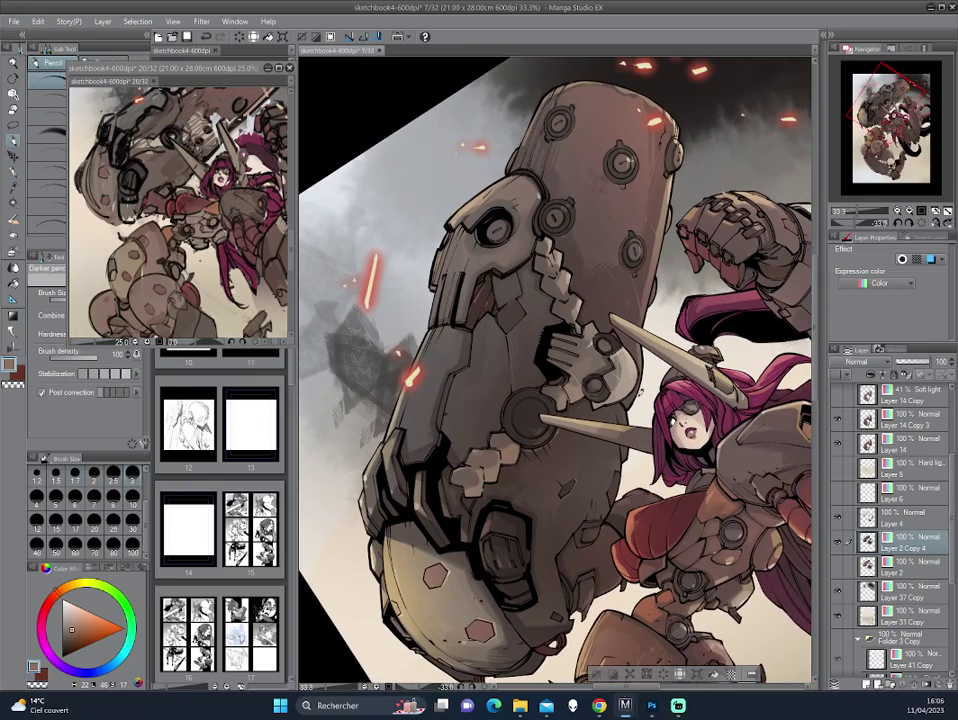
Step: Sample a redder colour, zoom out to 20% while rotating, and undo the last stroke
scroll(480, 270, down, 2)
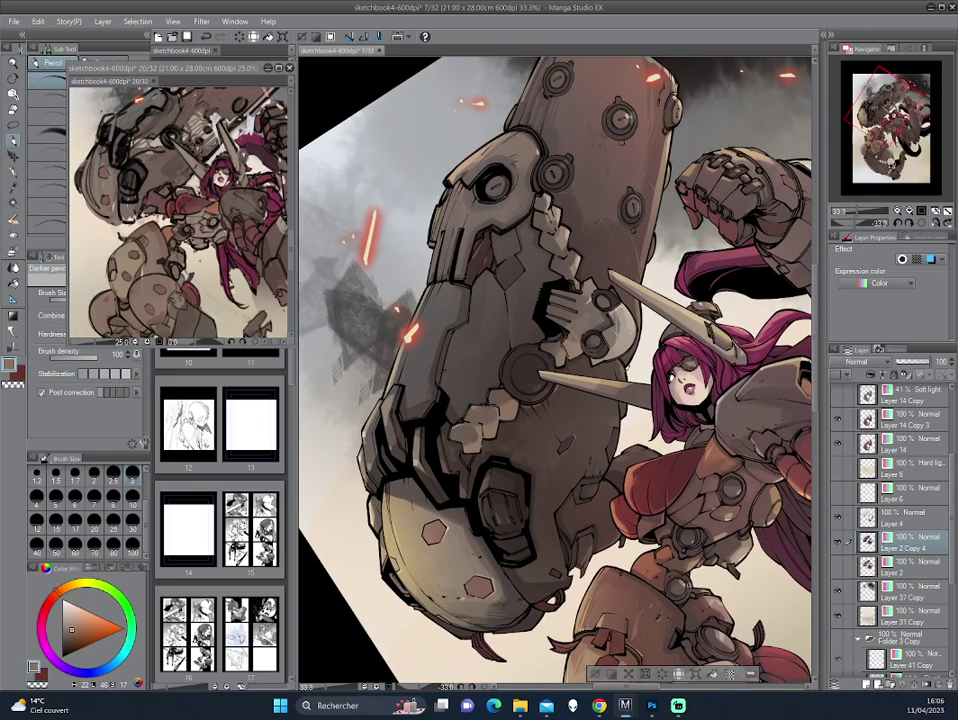
alt+click(466, 310)
key(ctrl+minus)
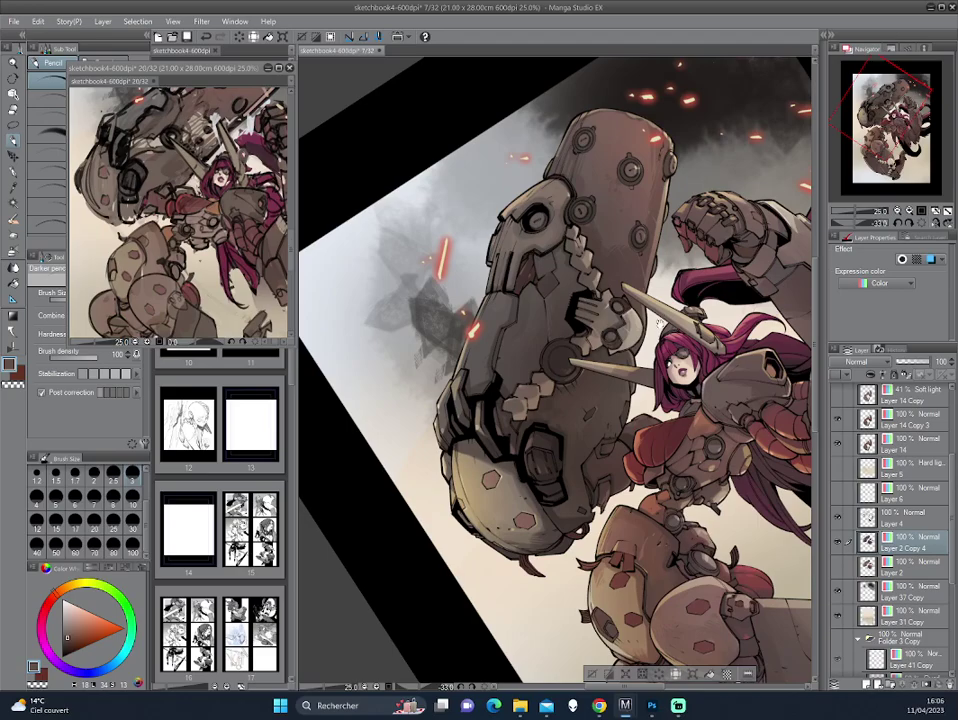
scroll(495, 250, down, 2)
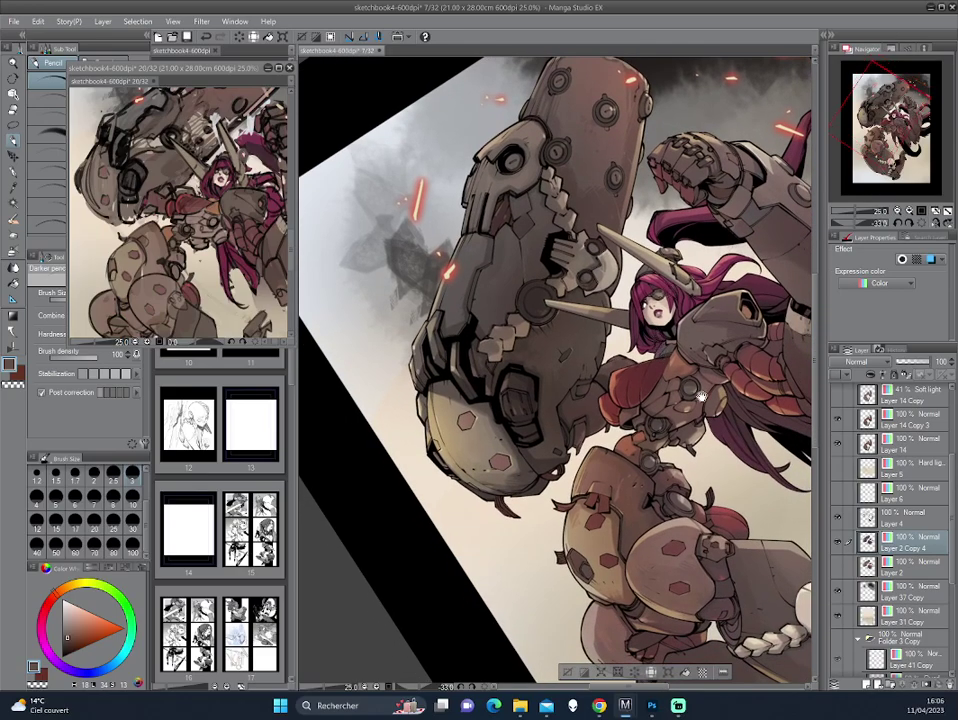
key(asciicircum)
key(ctrl+minus)
key(asciicircum)
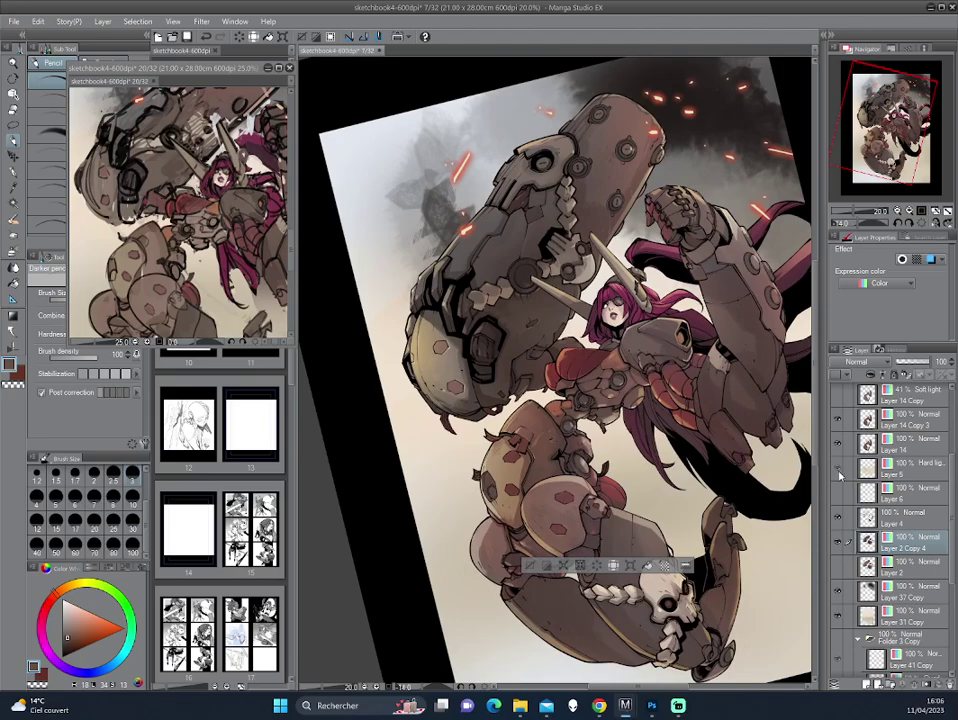
key(ctrl+z)
Step: Rotate and shift the view until the mech arm stands upright beside the girl
drag(697, 444, 640, 430)
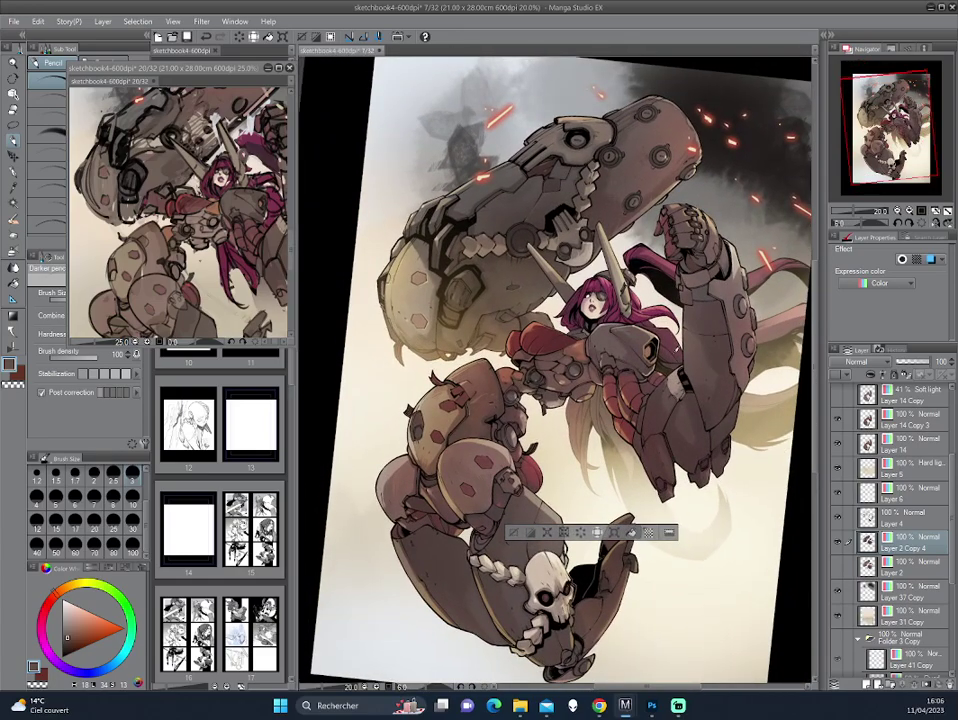
drag(560, 380, 476, 391)
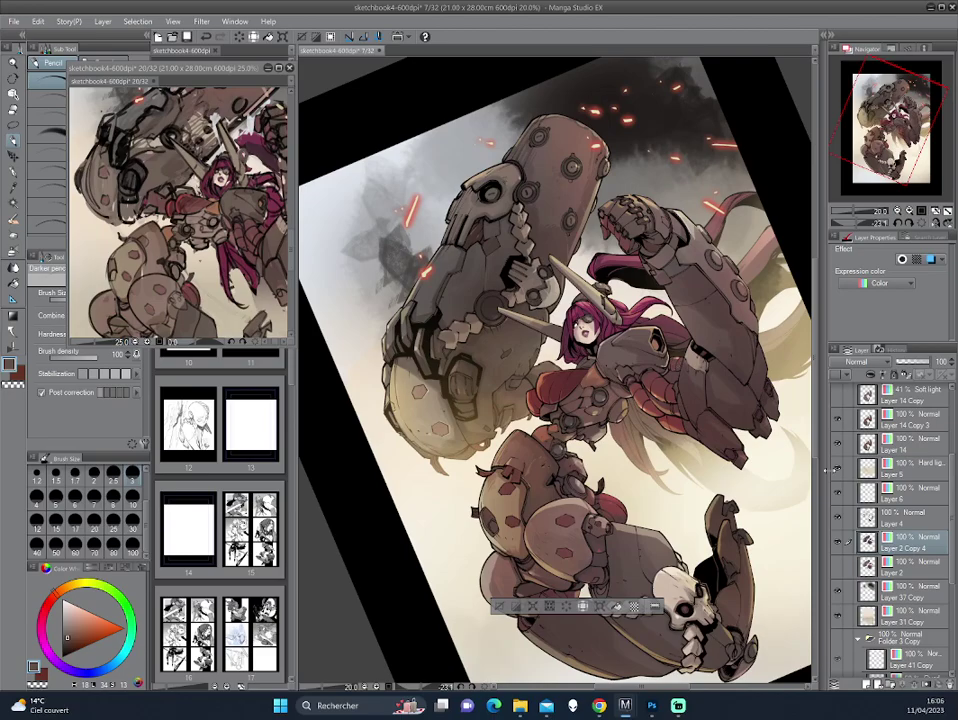
mouse_move(628, 360)
mouse_down()
mouse_move(636, 392)
mouse_move(622, 283)
mouse_up()
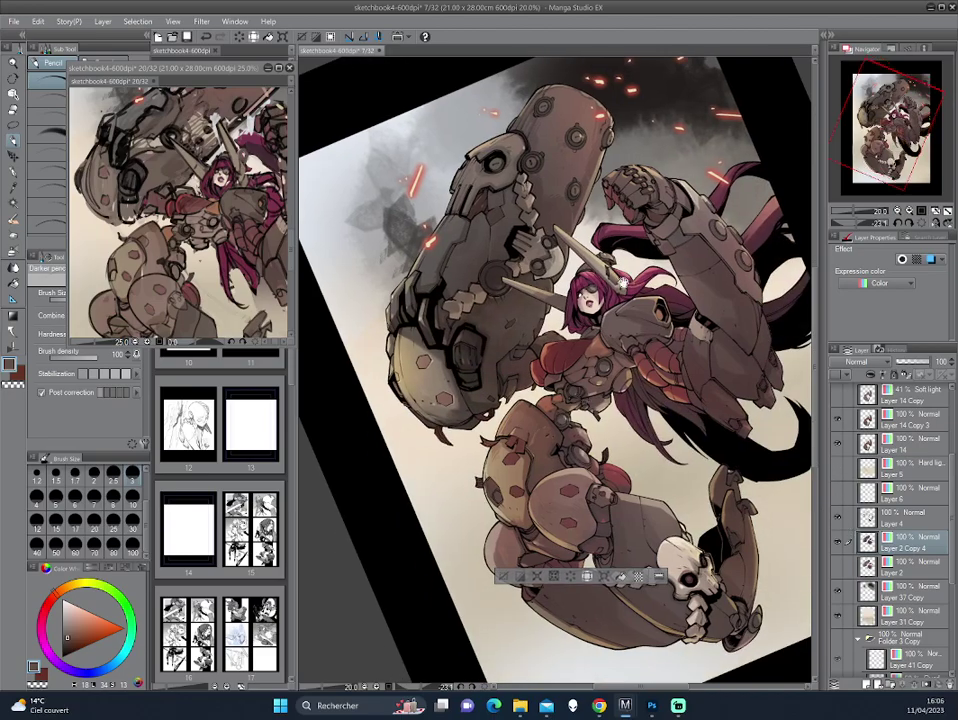
drag(560, 360, 590, 420)
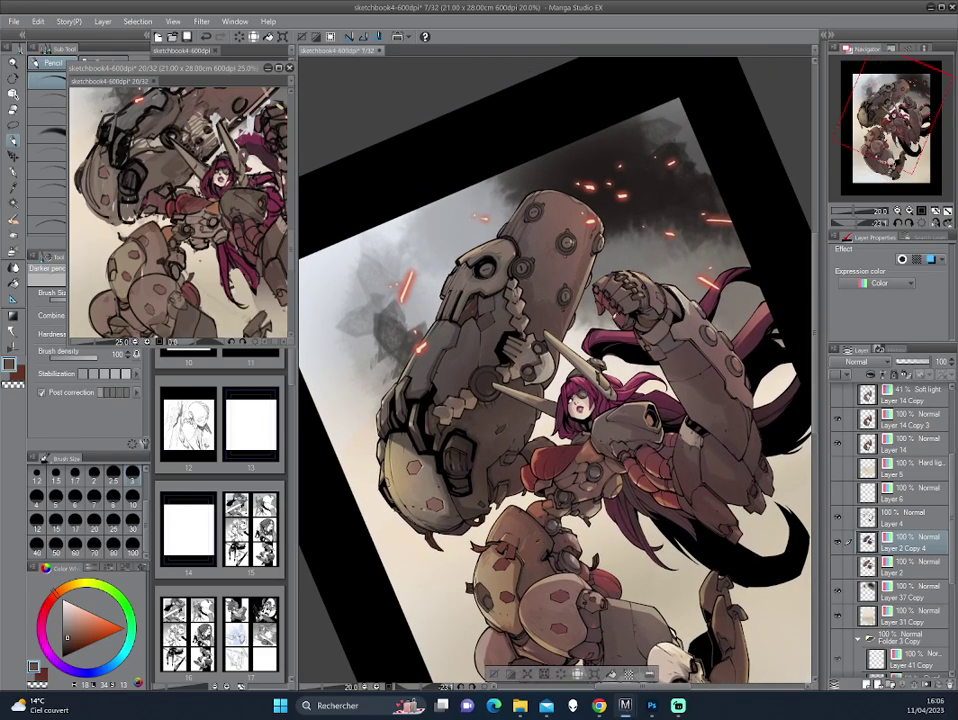
scroll(425, 231, up, 3)
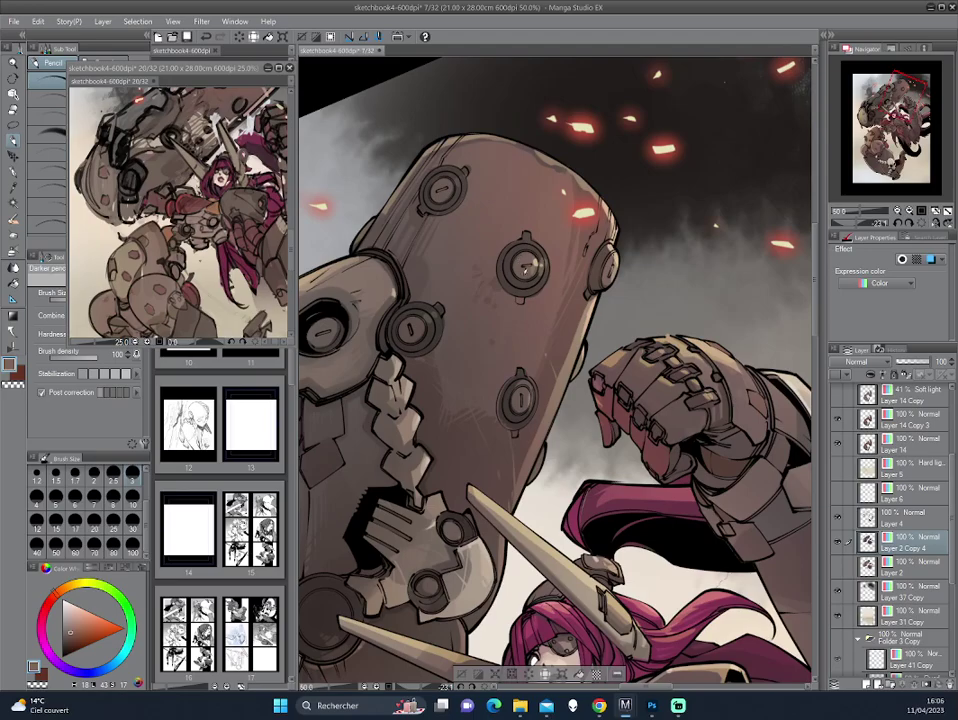
drag(393, 199, 441, 208)
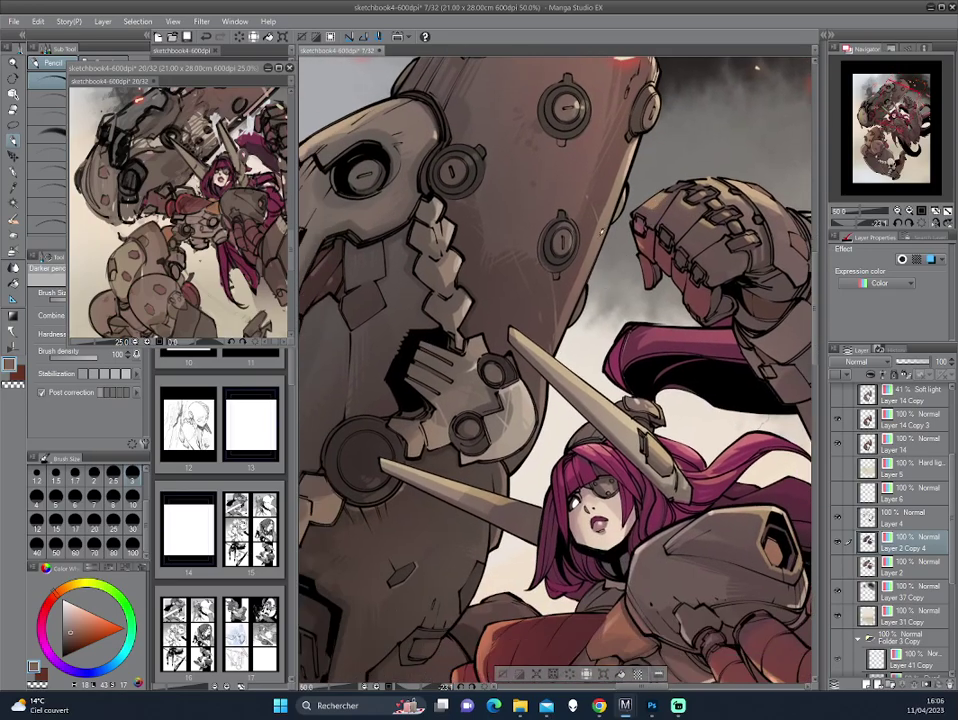
drag(433, 238, 520, 190)
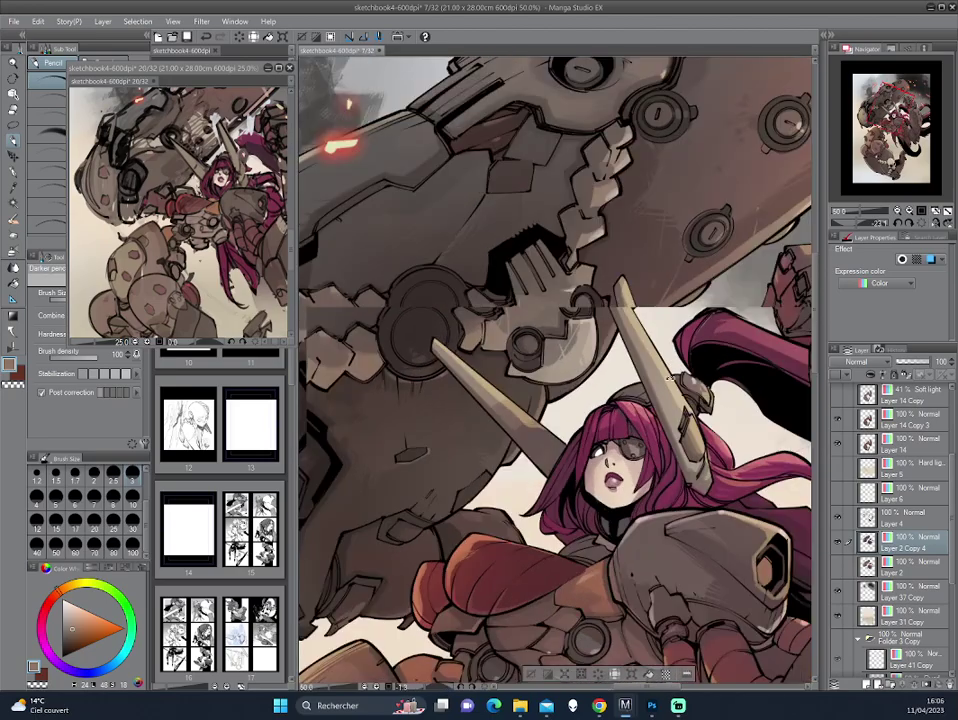
Step: Sample dark red-brown shades and zoom out to 33.3%, returning to the Darker pencil
alt+click(441, 238)
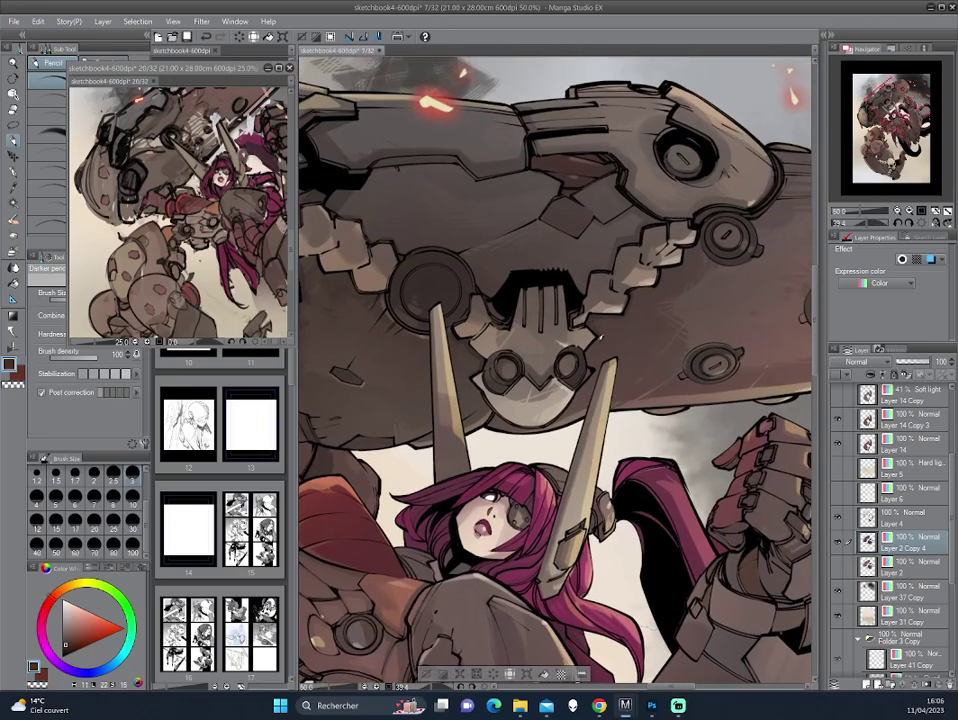
key(minus)
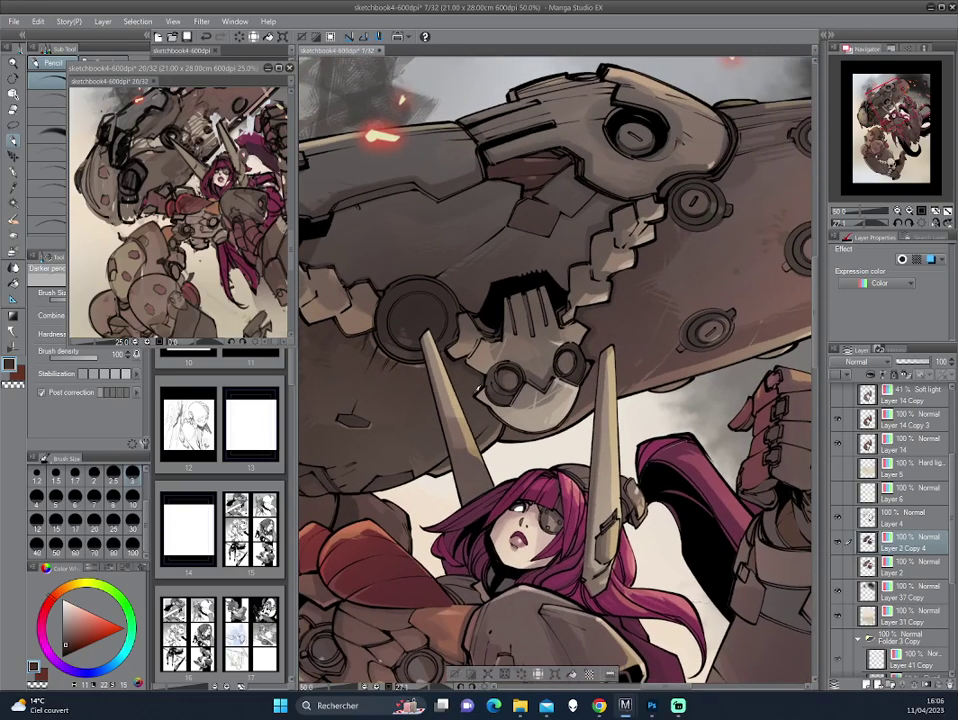
alt+click(450, 260)
key(ctrl+minus)
key(minus)
key(minus)
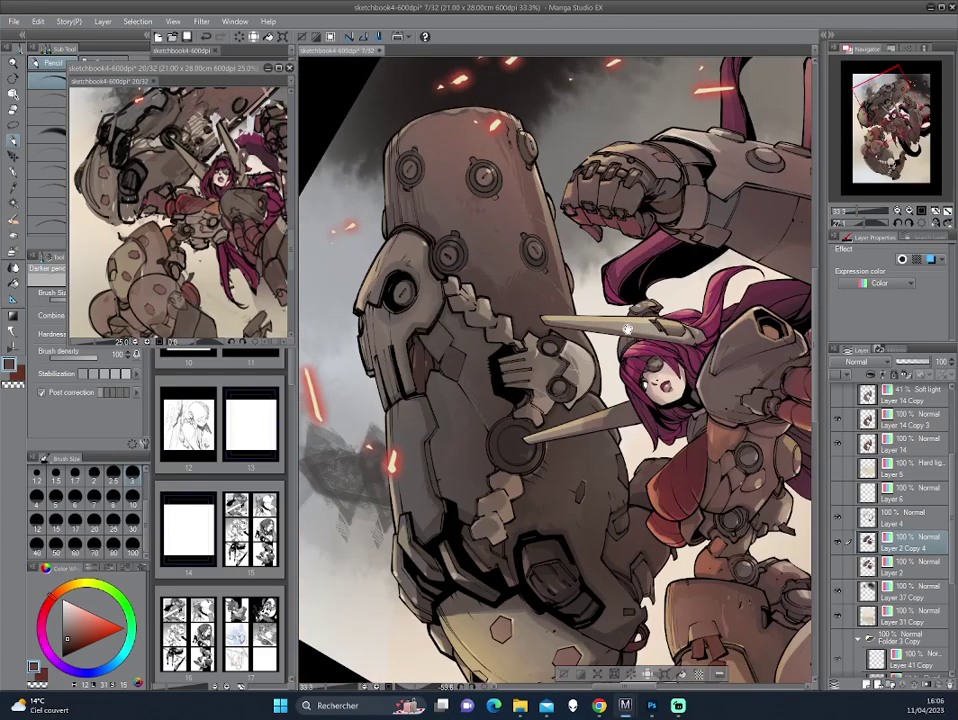
key(minus)
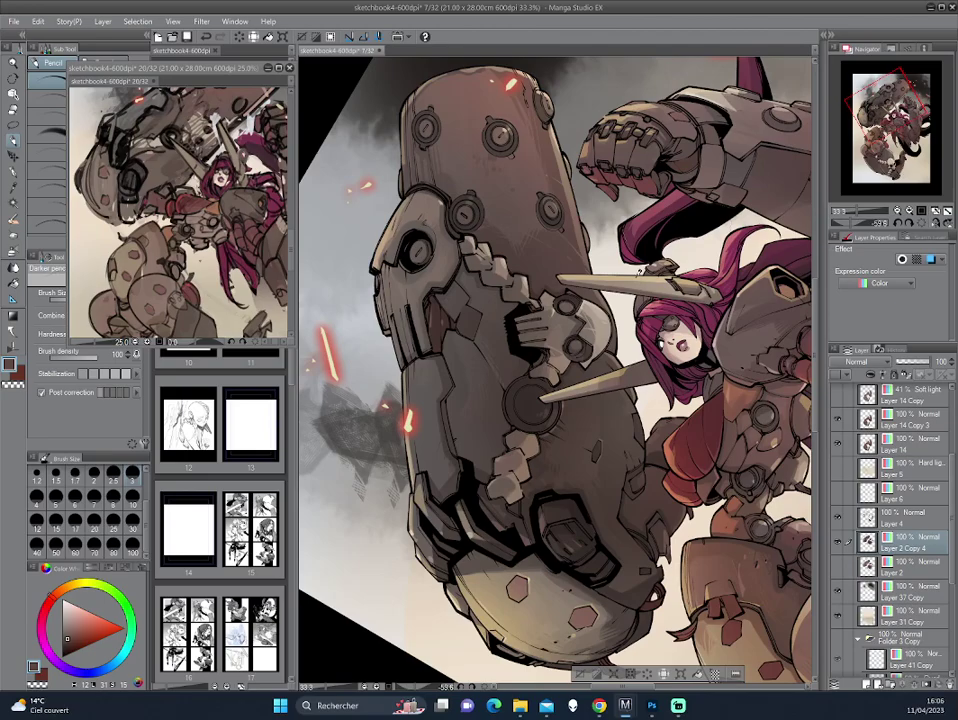
key(p)
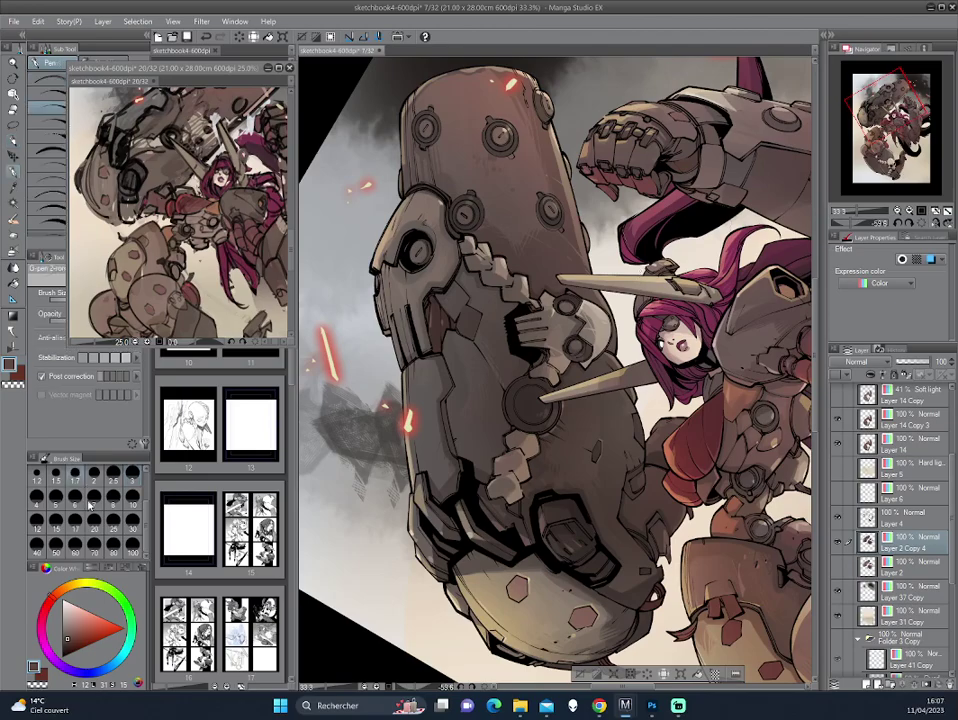
key(p)
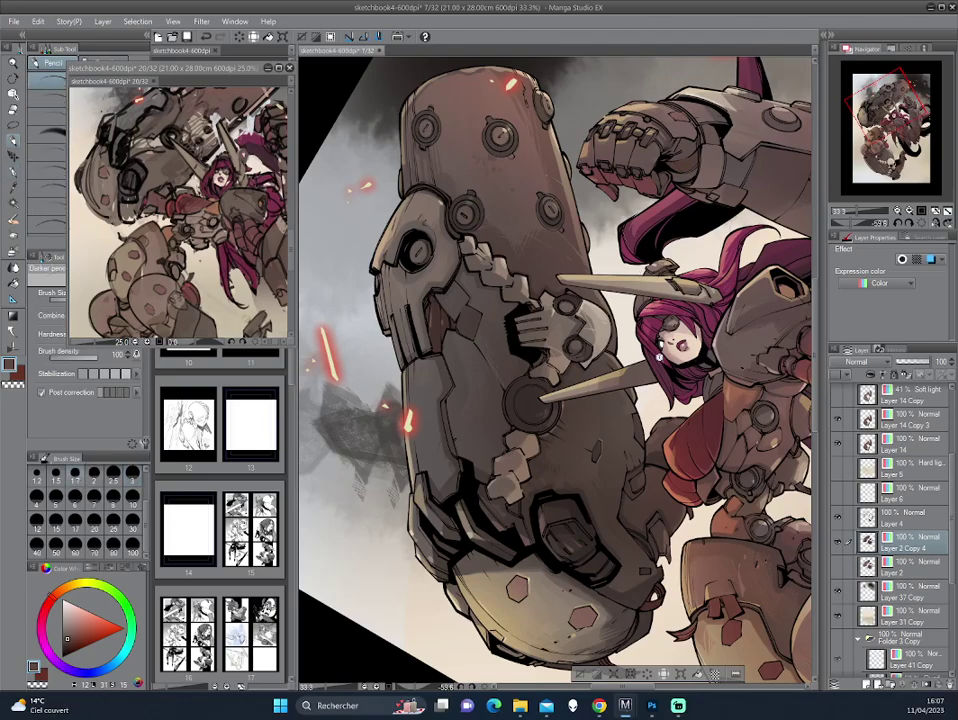
Step: Zoom to 50% and move across the girl's red armor to the mech's leg armor
key(ctrl+plus)
drag(512, 382, 467, 342)
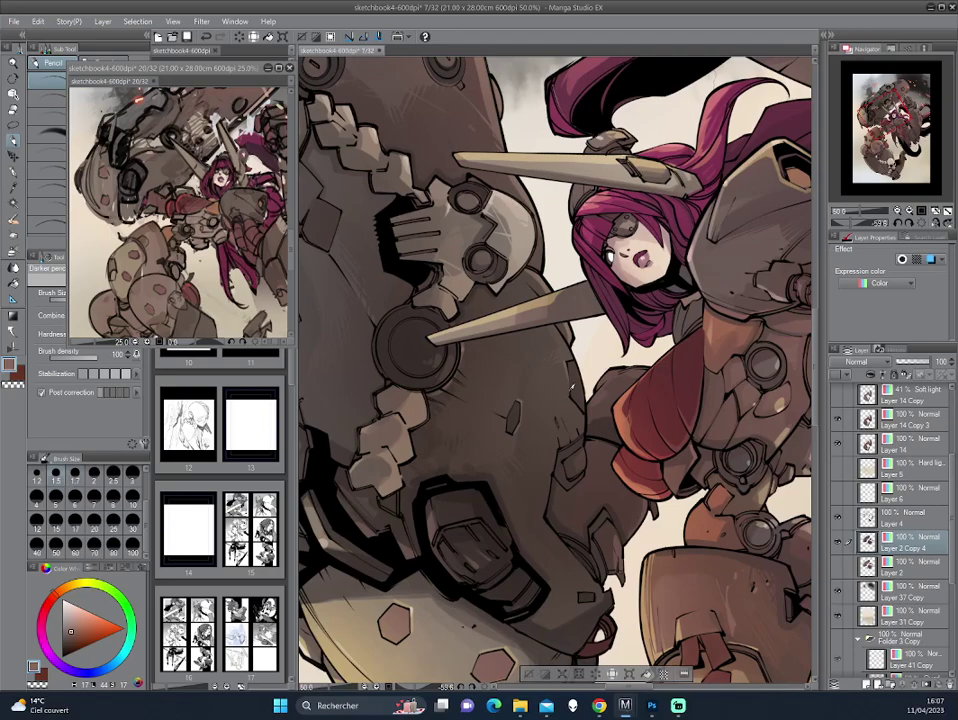
scroll(470, 280, down, 1)
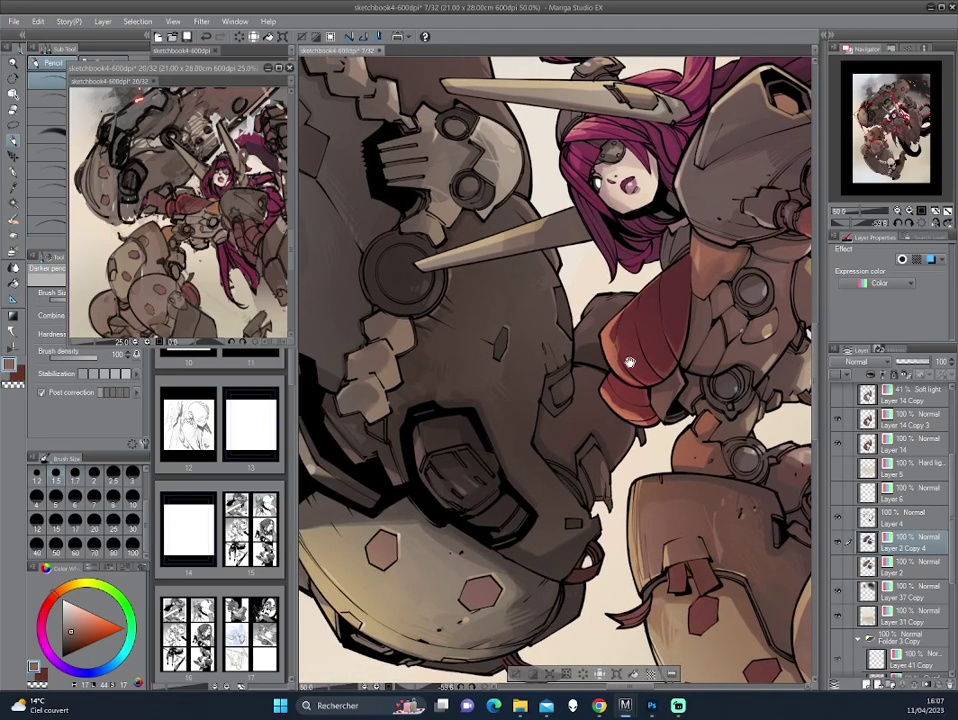
scroll(474, 285, down, 1)
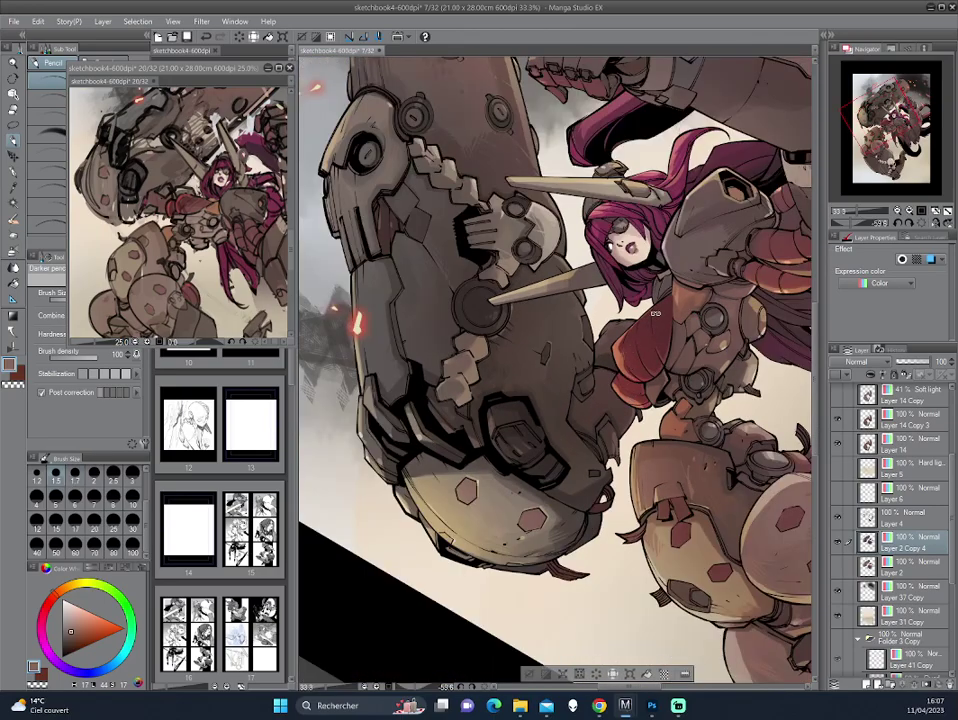
drag(472, 298, 572, 408)
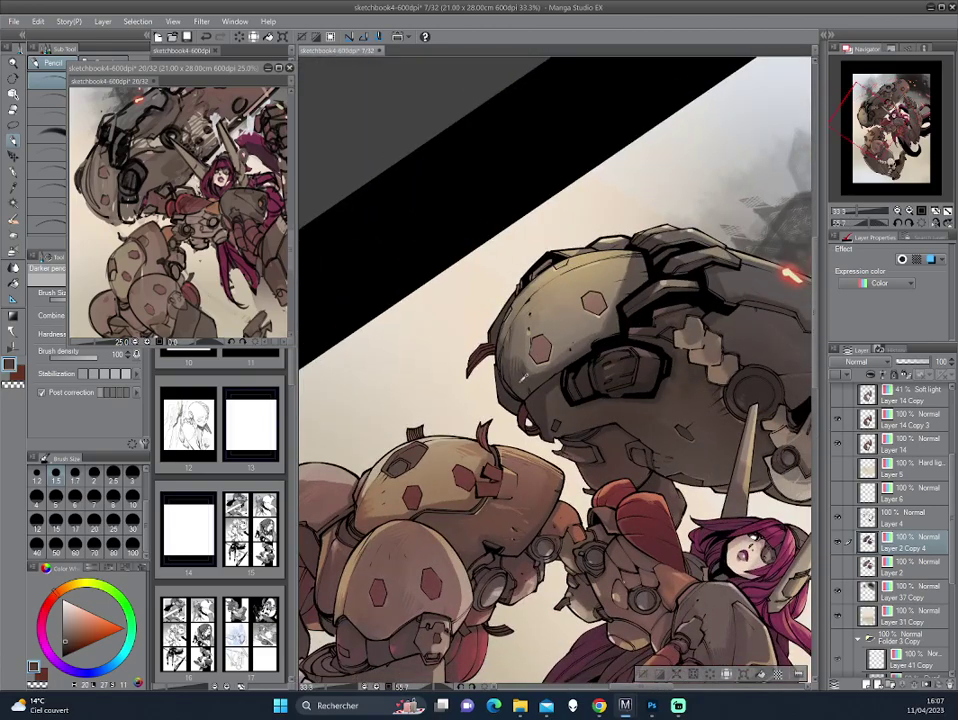
Step: Sample tan and tan-orange shades, then bring the upper artwork into view
alt+click(391, 292)
alt+click(394, 305)
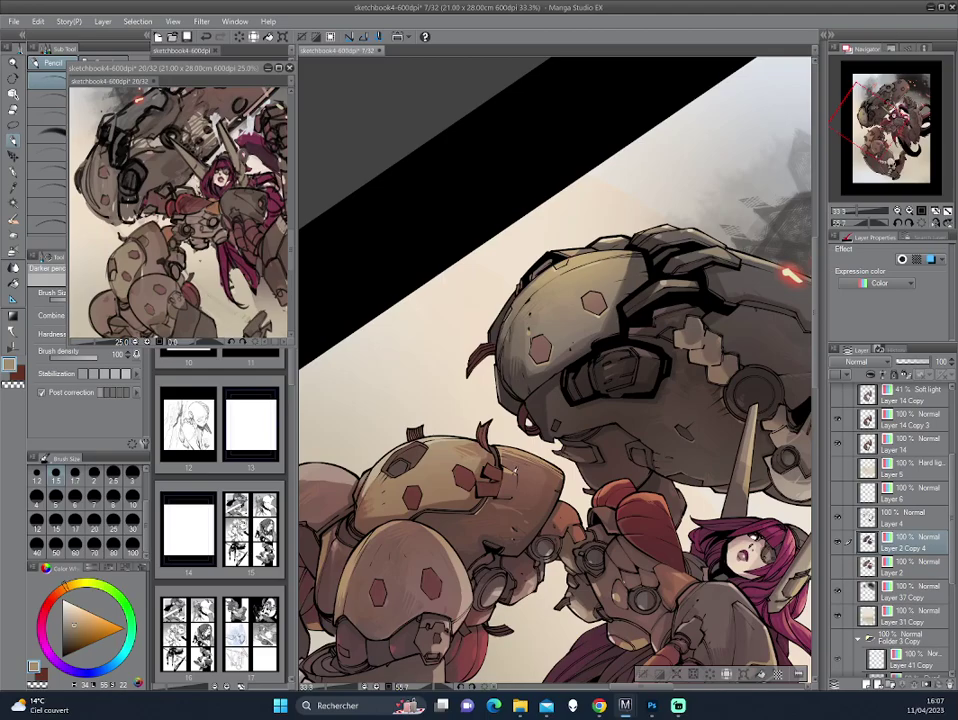
scroll(663, 329, down, 2)
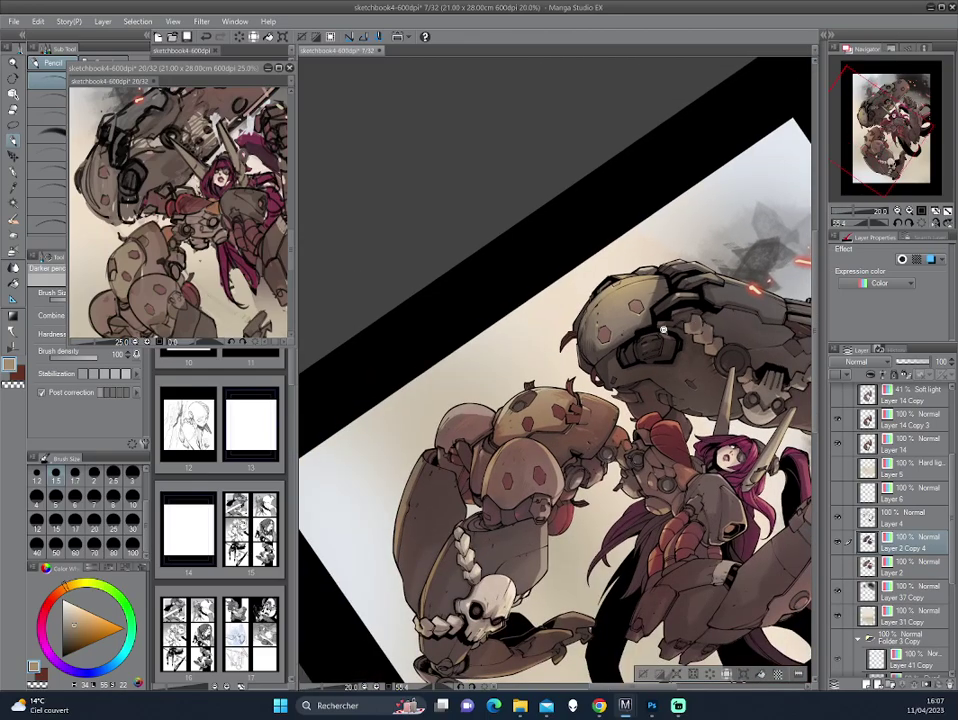
scroll(663, 329, up, 2)
scroll(520, 262, up, 1)
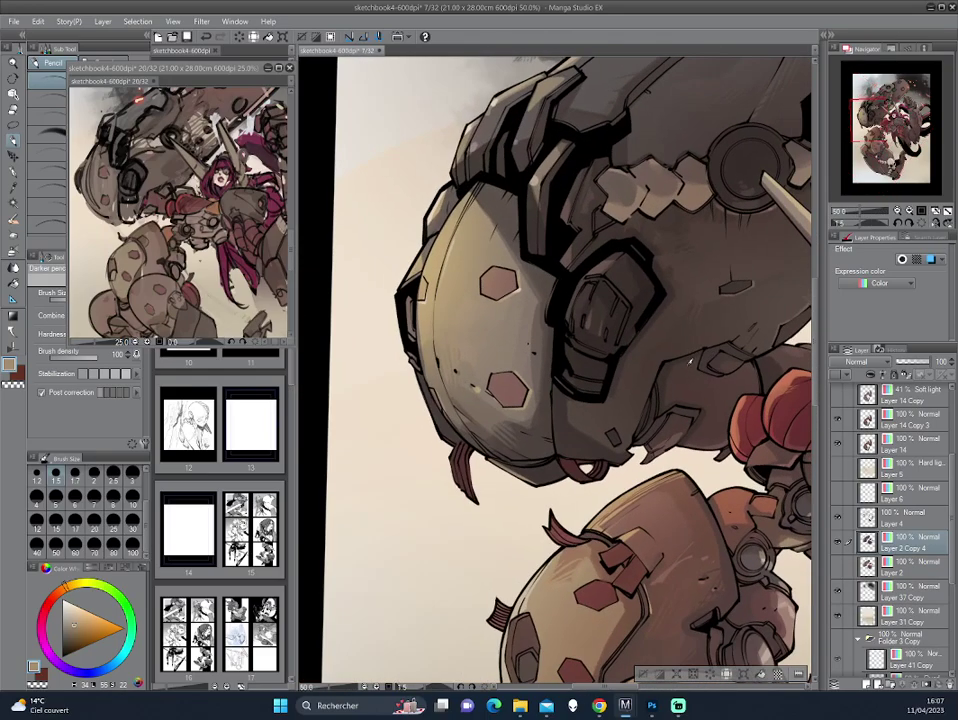
scroll(735, 258, down, 1)
scroll(727, 250, up, 1)
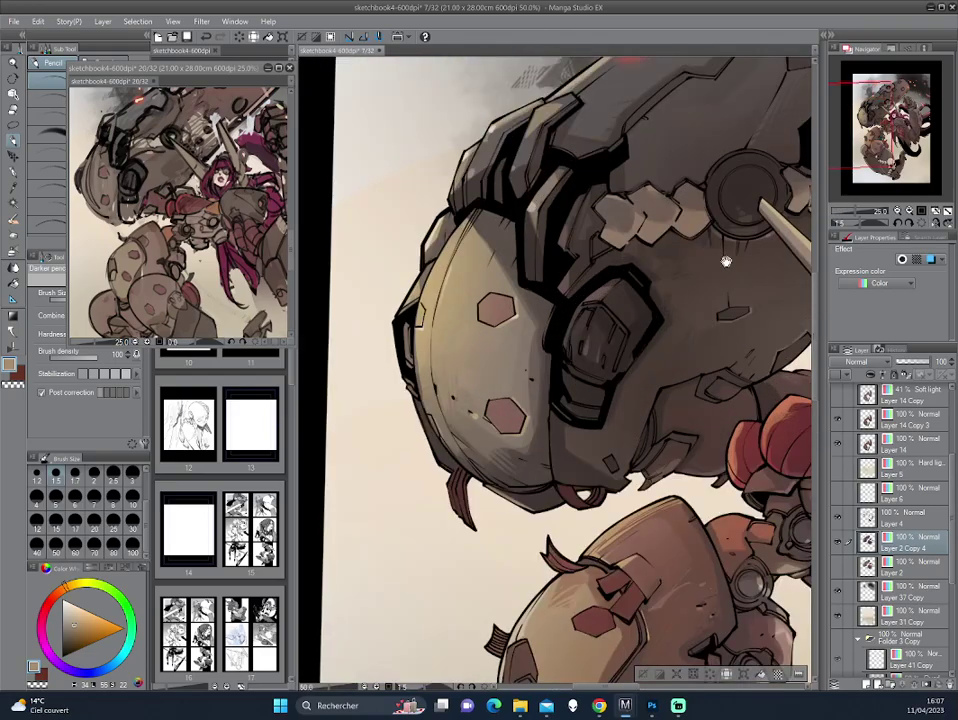
mouse_move(727, 250)
mouse_down()
mouse_move(643, 433)
mouse_move(562, 355)
mouse_up()
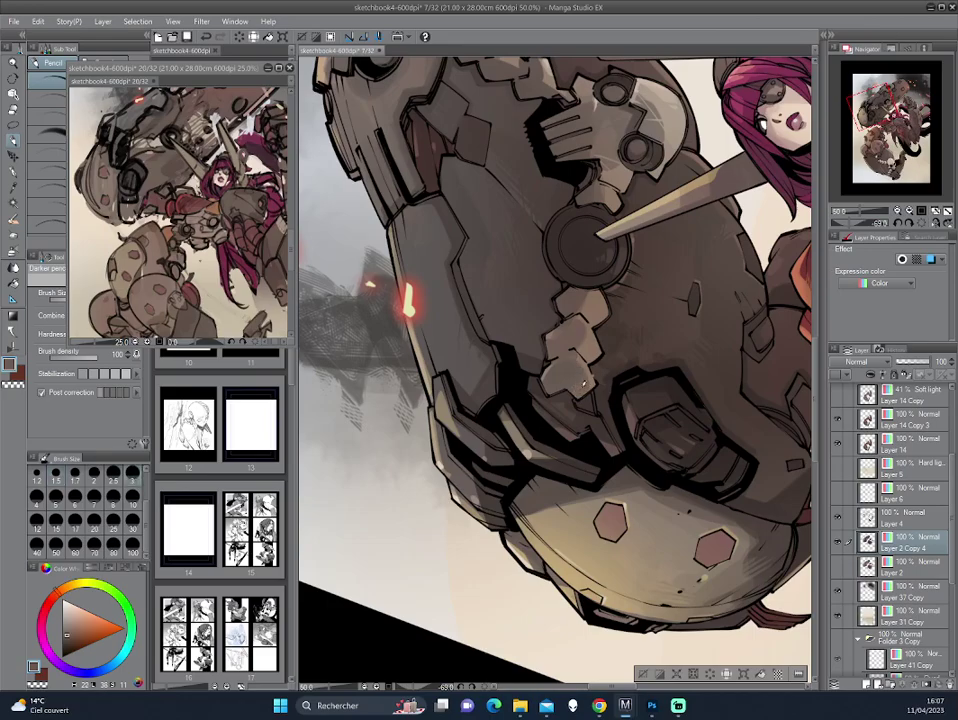
scroll(545, 520, down, 1)
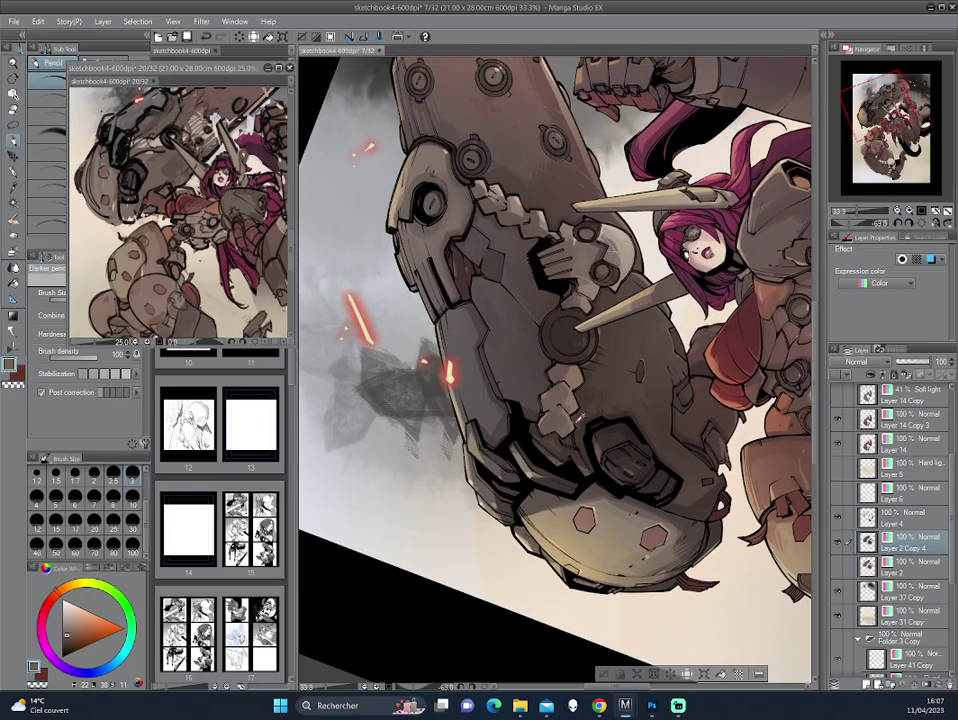
Step: Pick a darker grey, then an orange-brown, as the painting colour
alt+click(432, 313)
alt+click(425, 275)
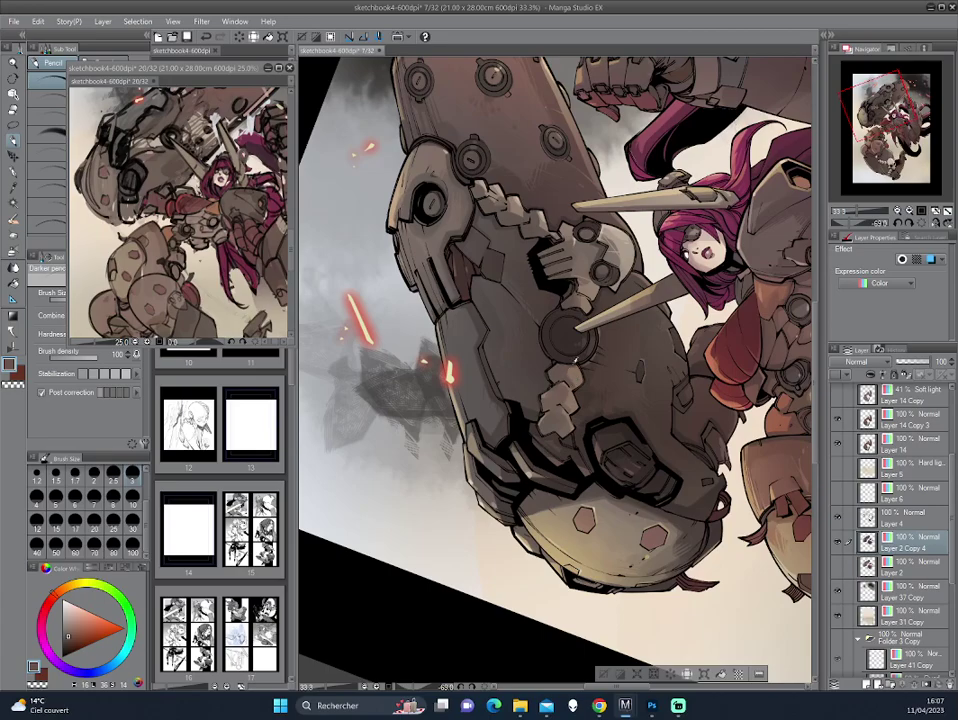
drag(432, 272, 658, 297)
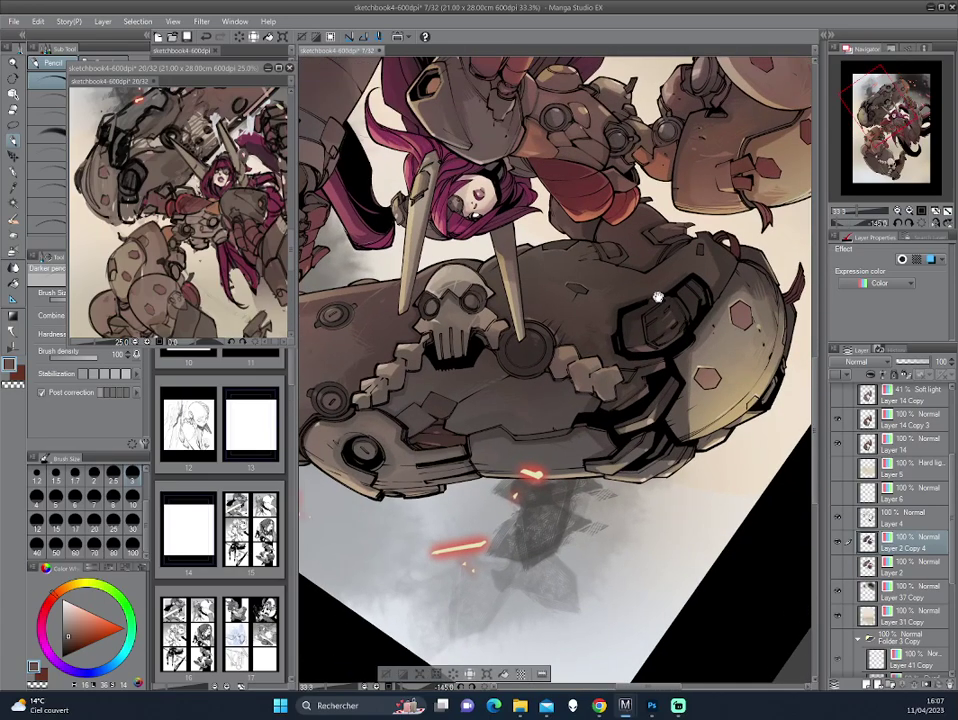
scroll(630, 343, up, 3)
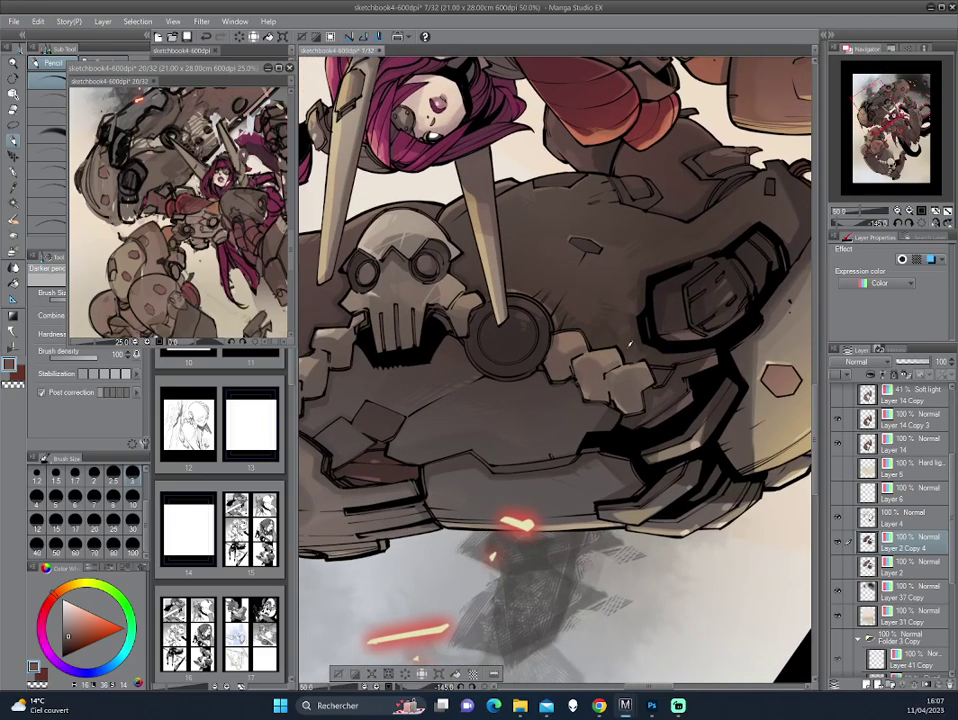
alt+click(463, 273)
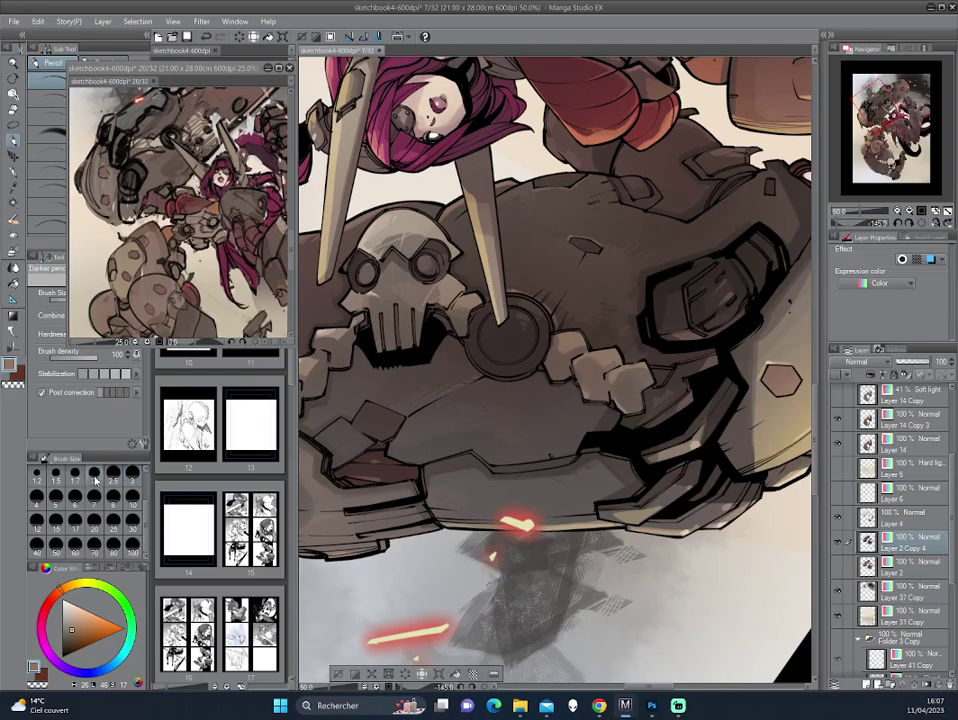
Step: Reset the view rotation to upright and zoom out to 20%
drag(560, 350, 422, 285)
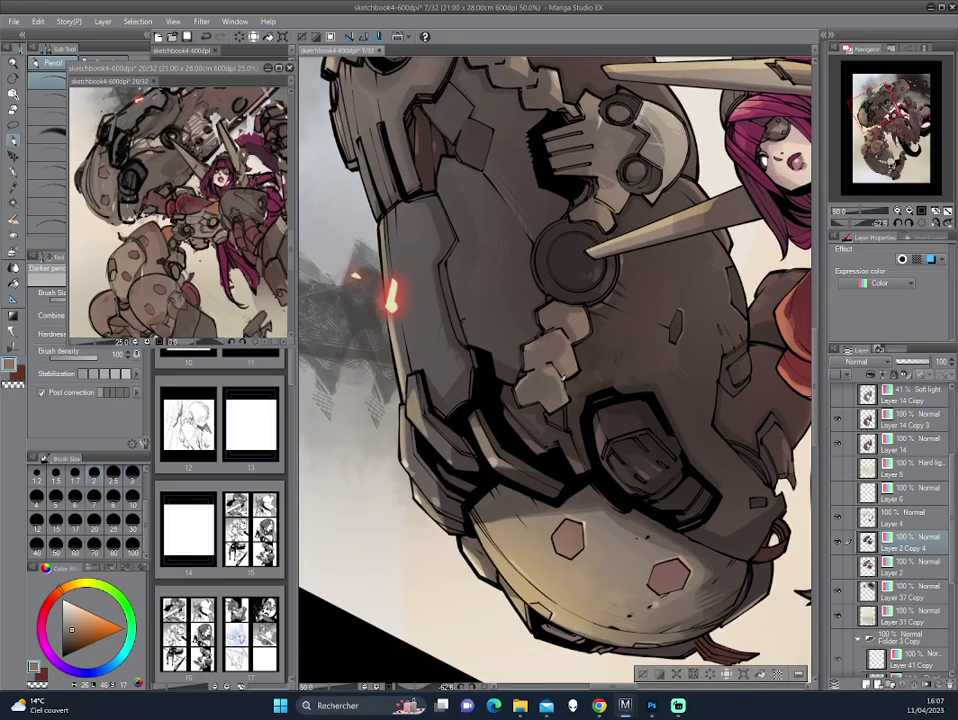
scroll(703, 299, down, 2)
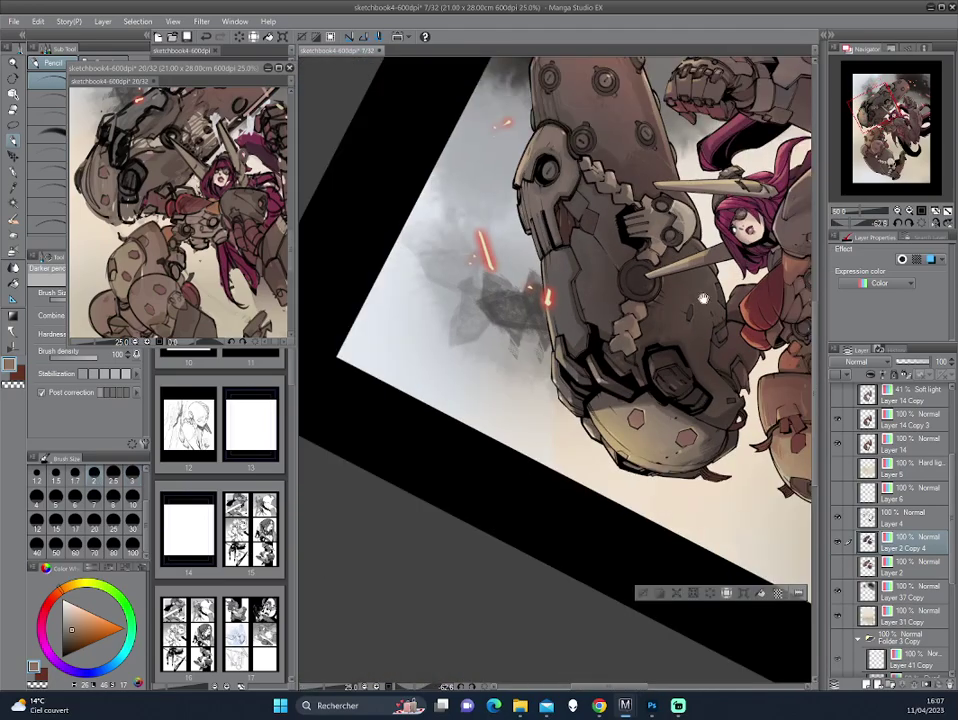
key(ctrl+shift+r)
scroll(703, 299, down, 1)
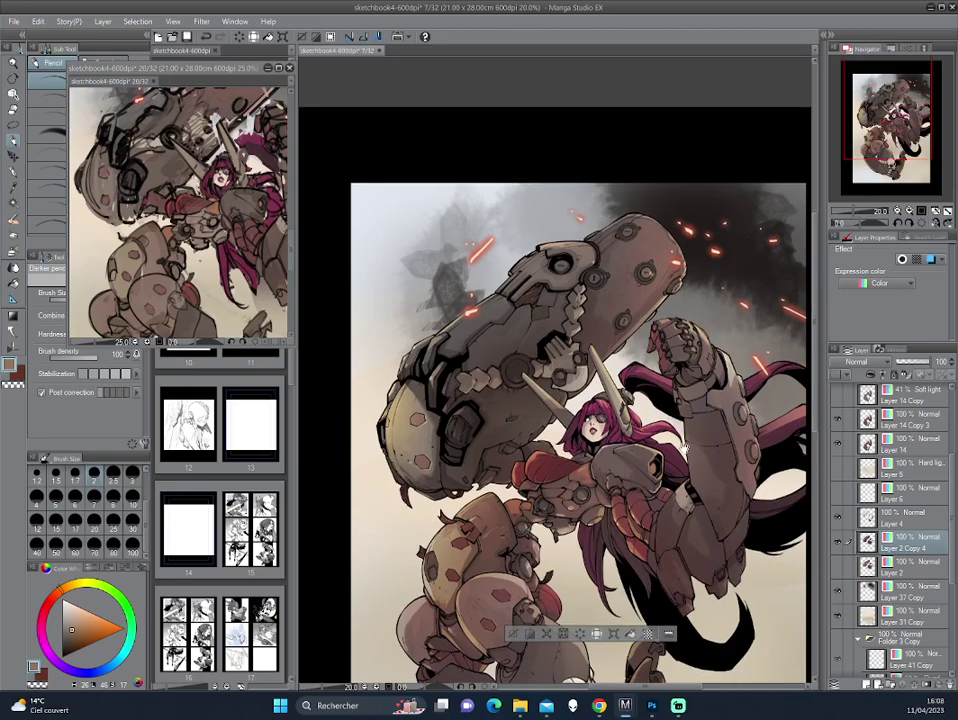
Step: Shift the artwork up, reset the rotation, and flip the view horizontally
mouse_move(694, 459)
mouse_down()
mouse_move(699, 294)
mouse_move(706, 368)
mouse_up()
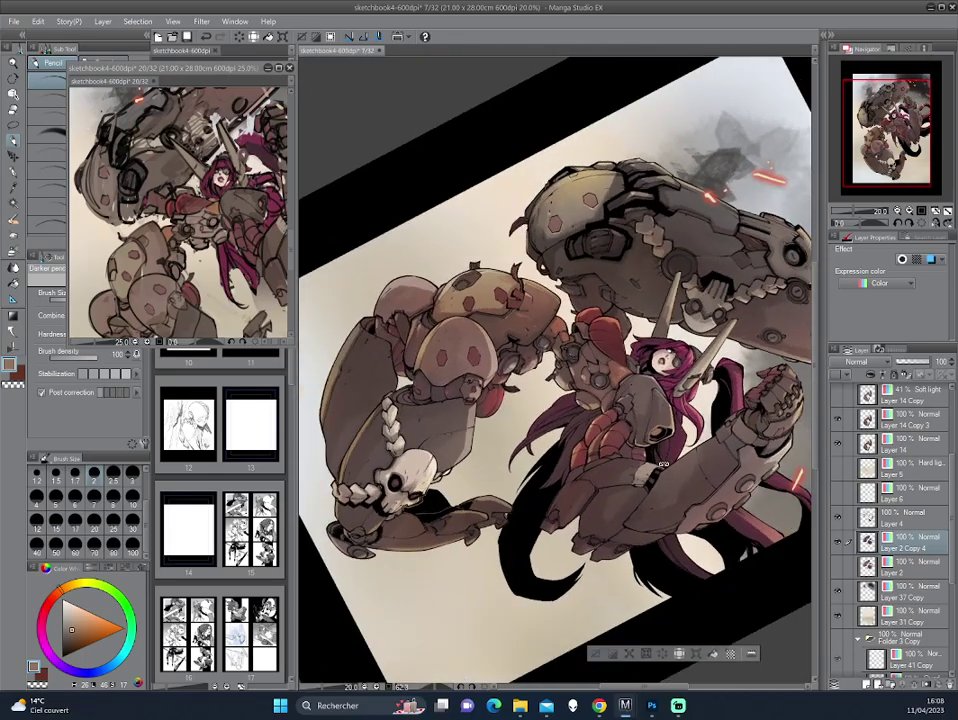
key(ctrl+@)
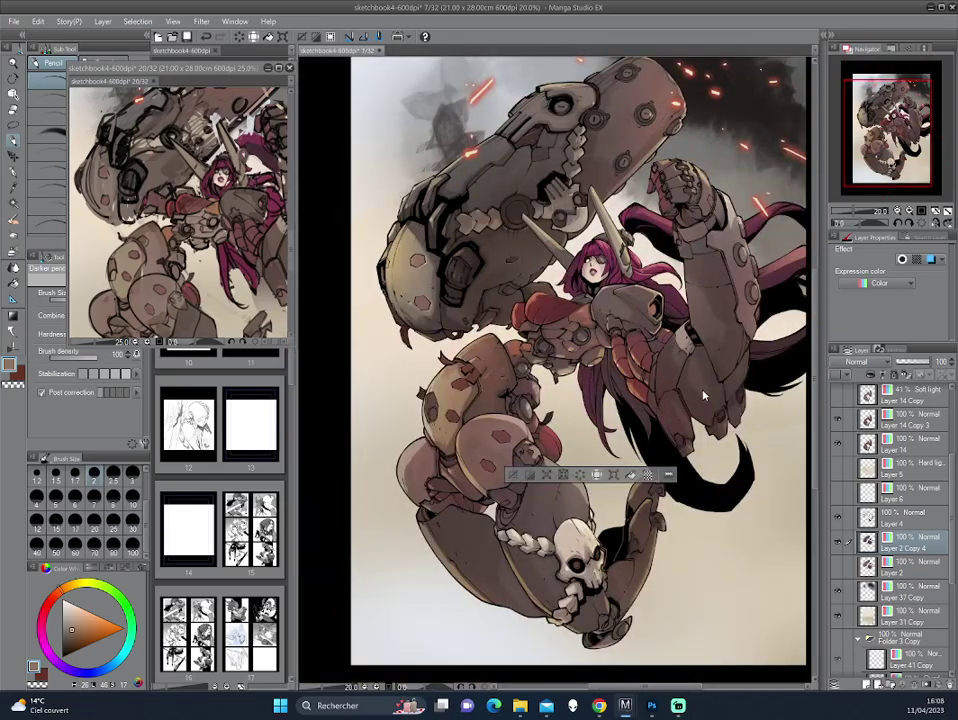
key(h)
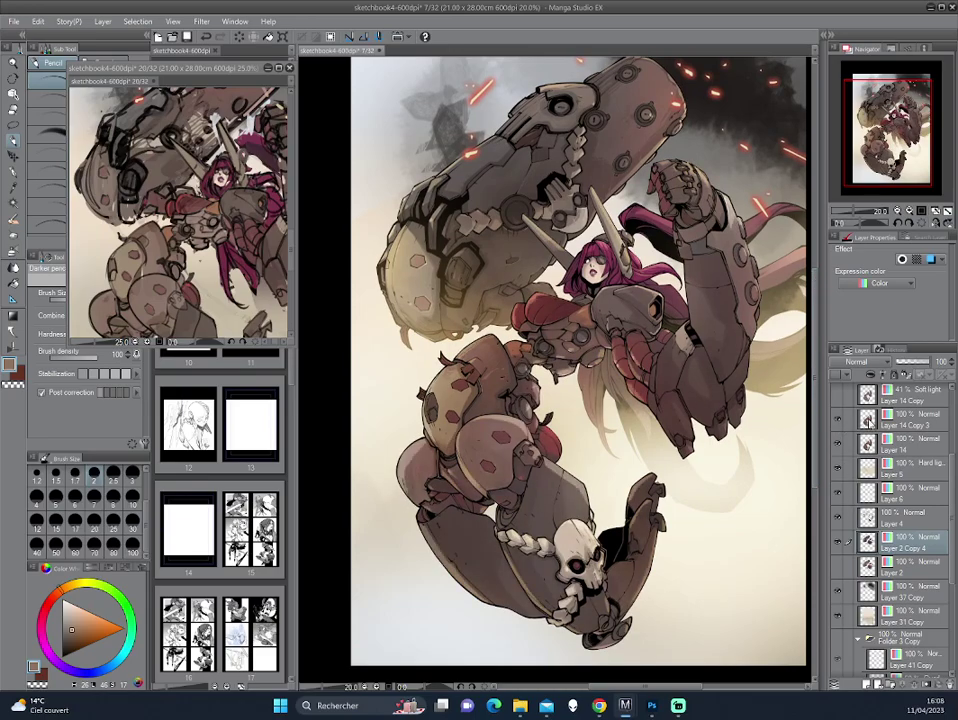
Step: Select everything on the character's layer and rotate the view to line up the raised fist
ctrl+click(866, 418)
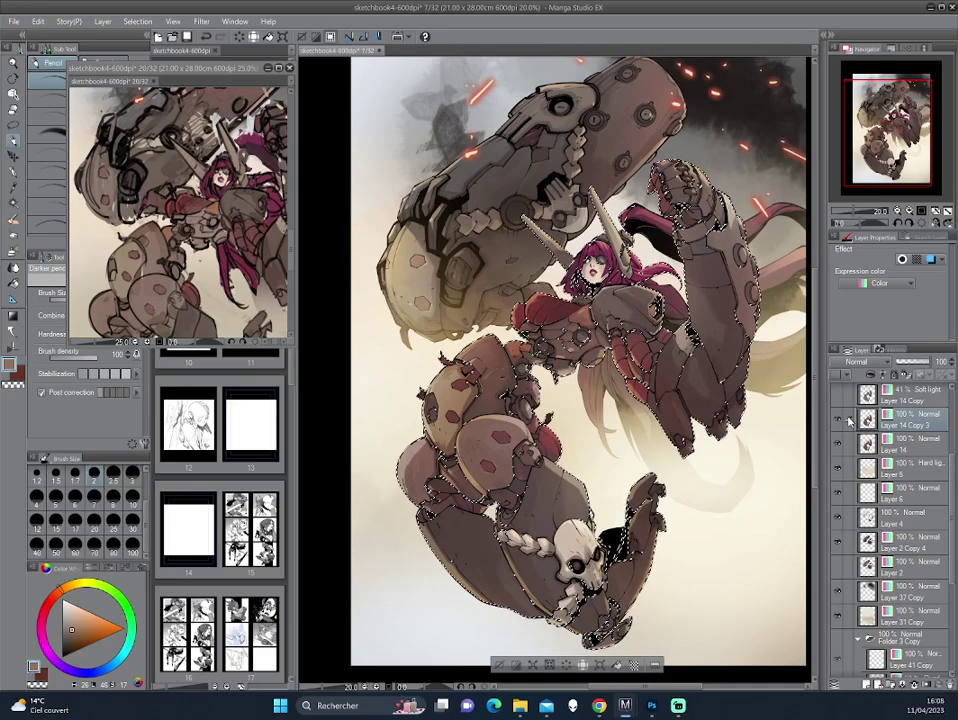
scroll(620, 371, up, 1)
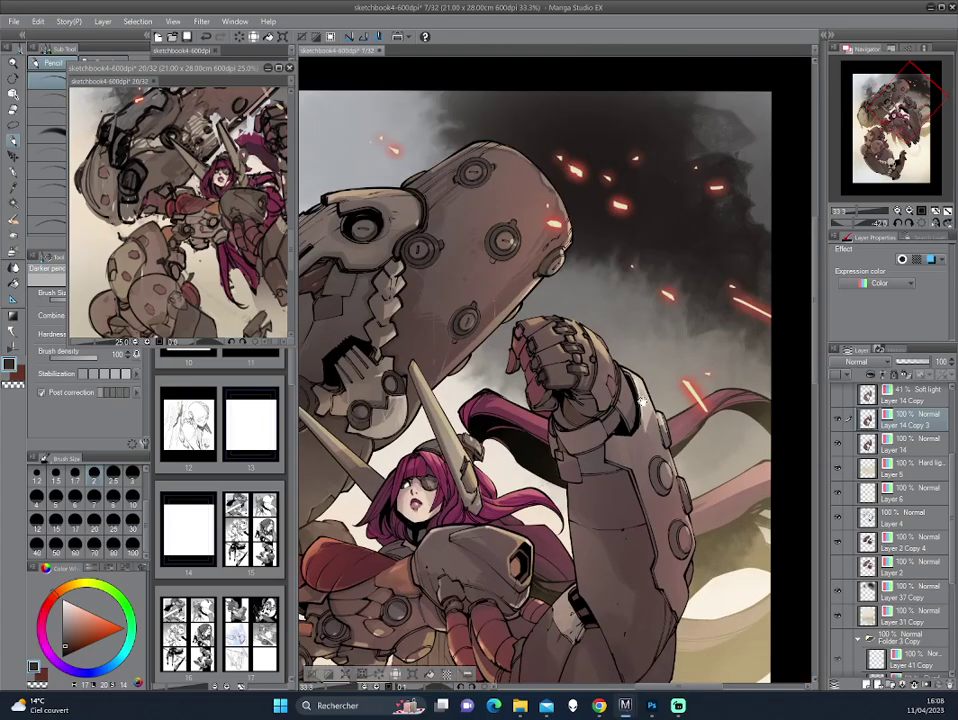
mouse_move(447, 268)
mouse_down()
mouse_move(633, 346)
mouse_move(604, 318)
mouse_up()
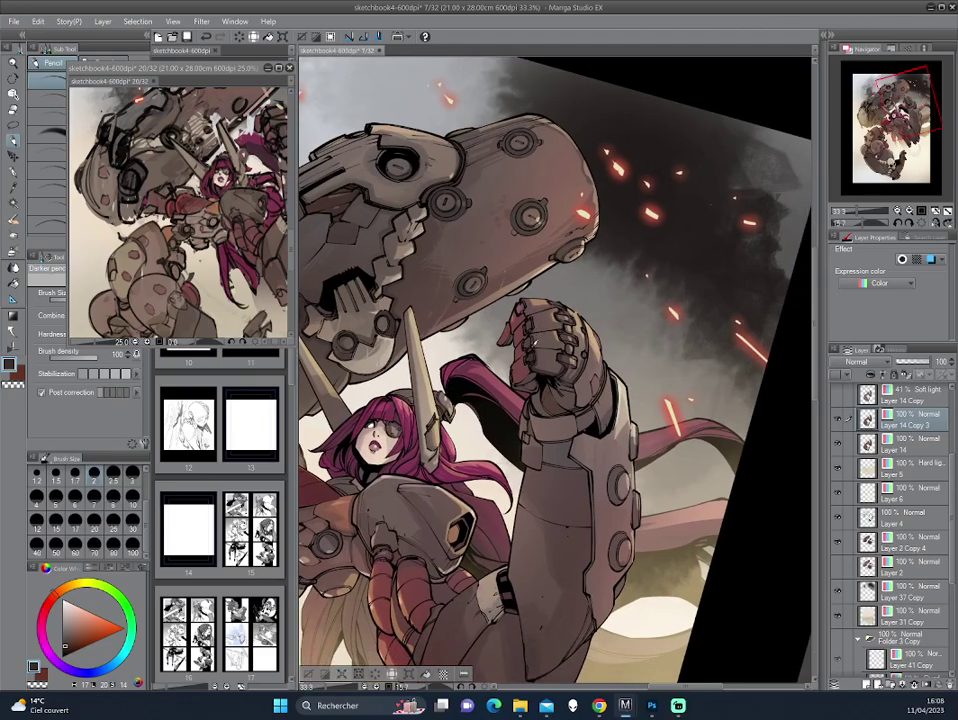
drag(396, 256, 698, 64)
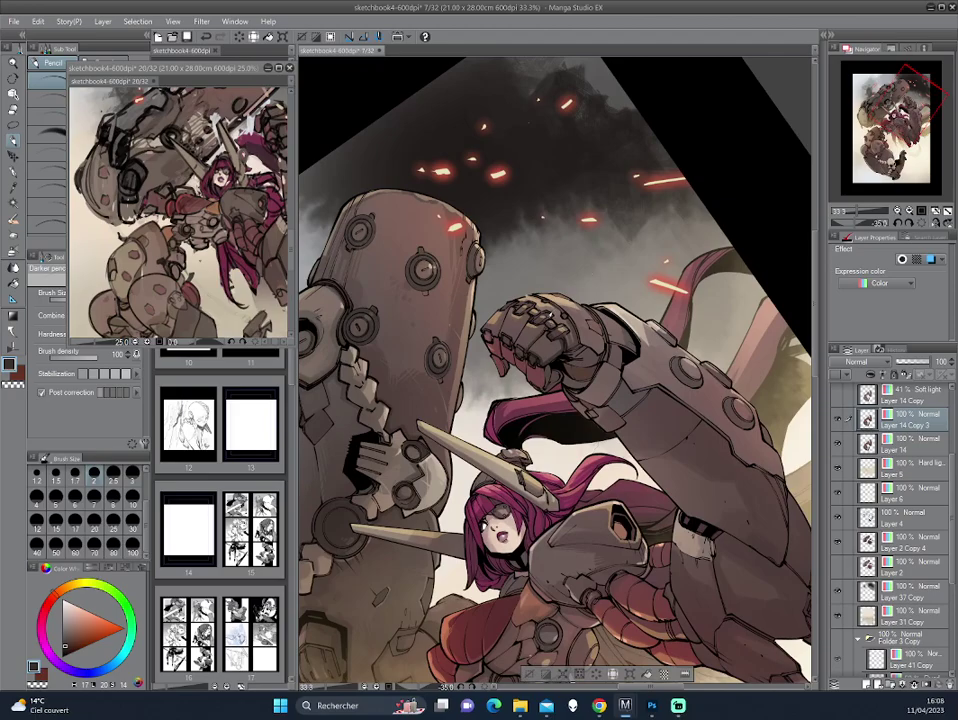
drag(498, 190, 410, 234)
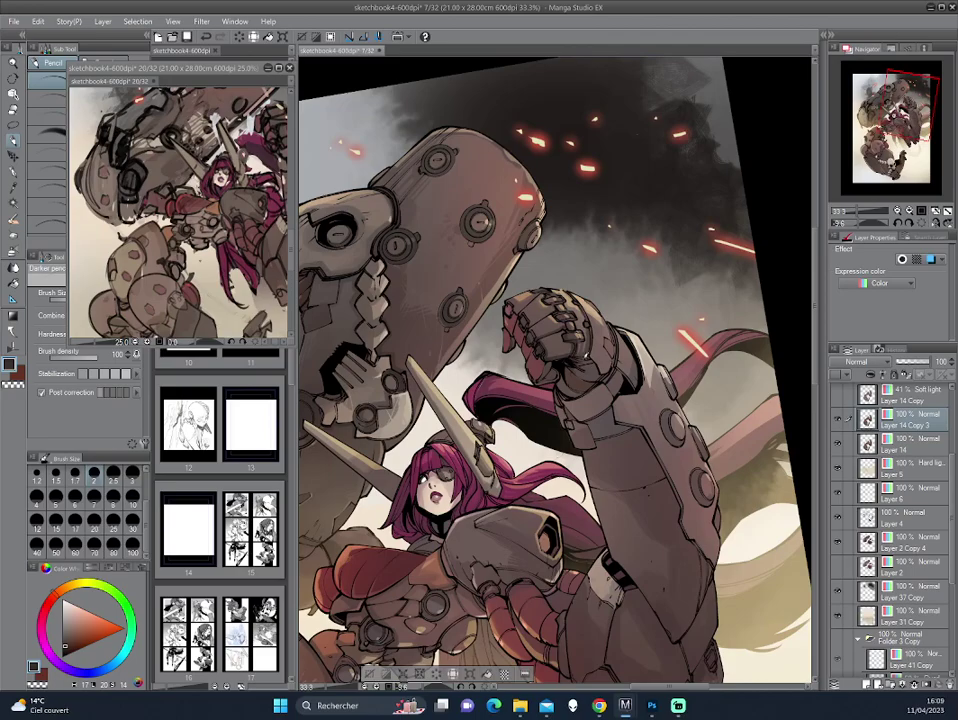
drag(656, 251, 391, 240)
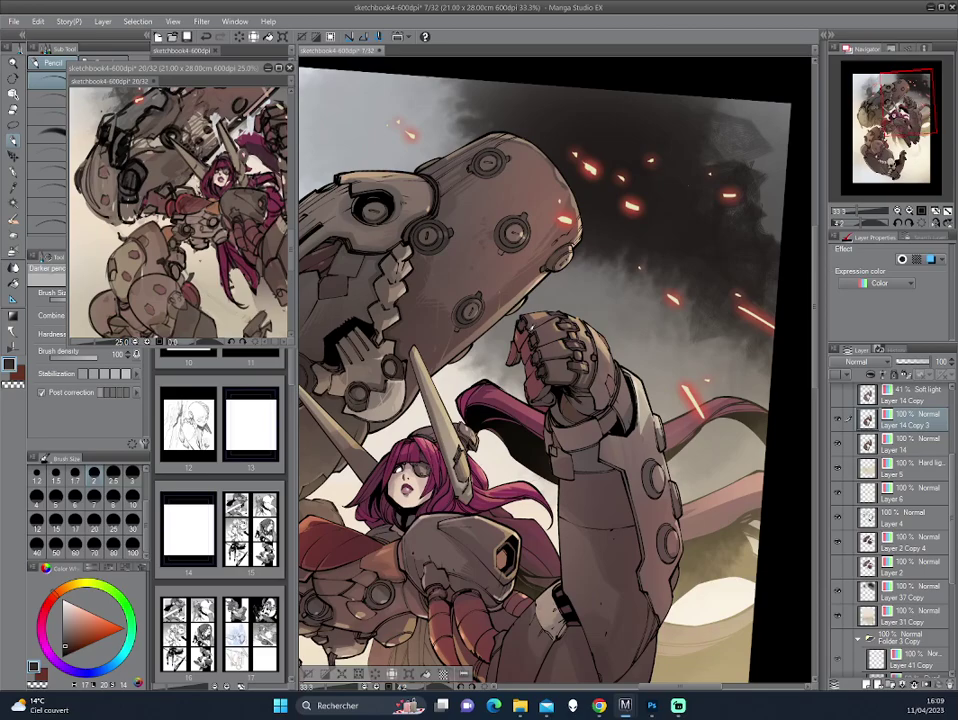
key(minus)
key(minus)
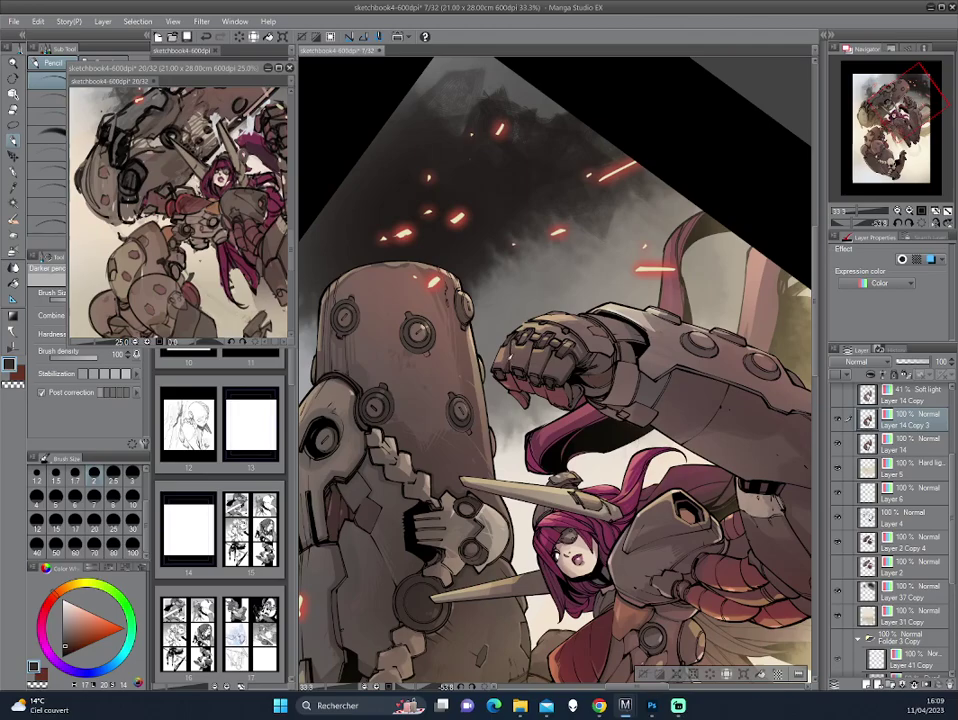
key(asciicircum)
key(asciicircum)
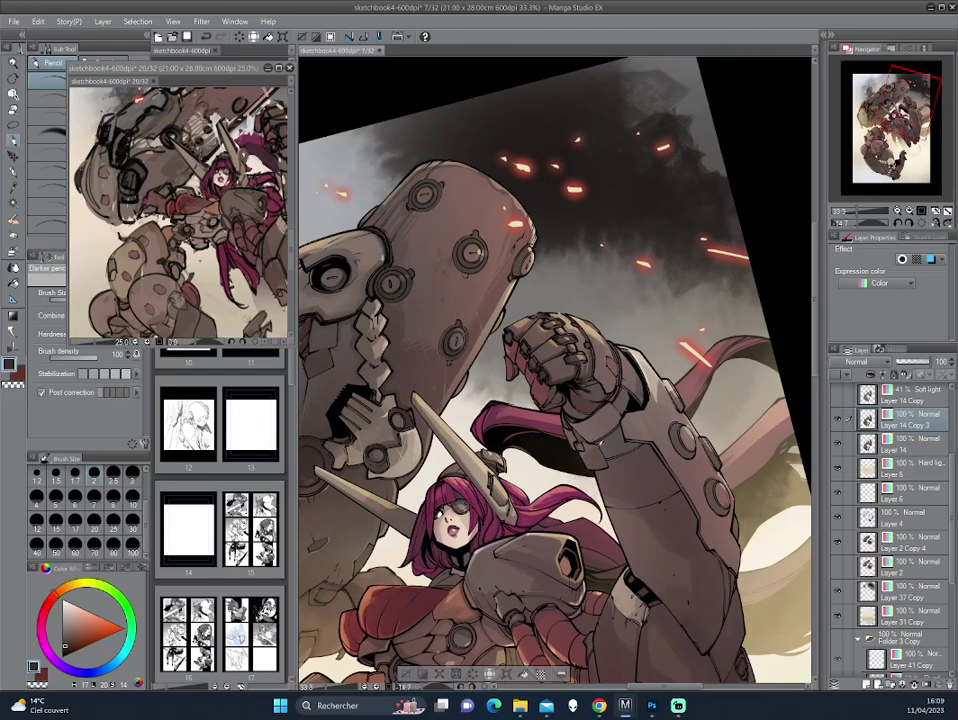
drag(591, 350, 503, 233)
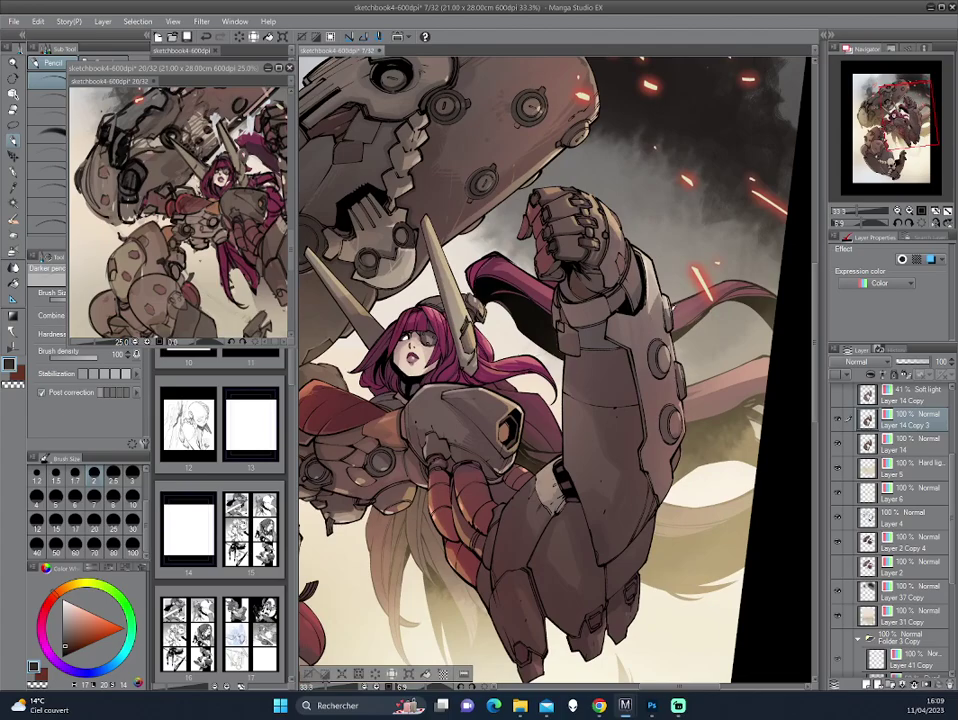
drag(502, 233, 512, 300)
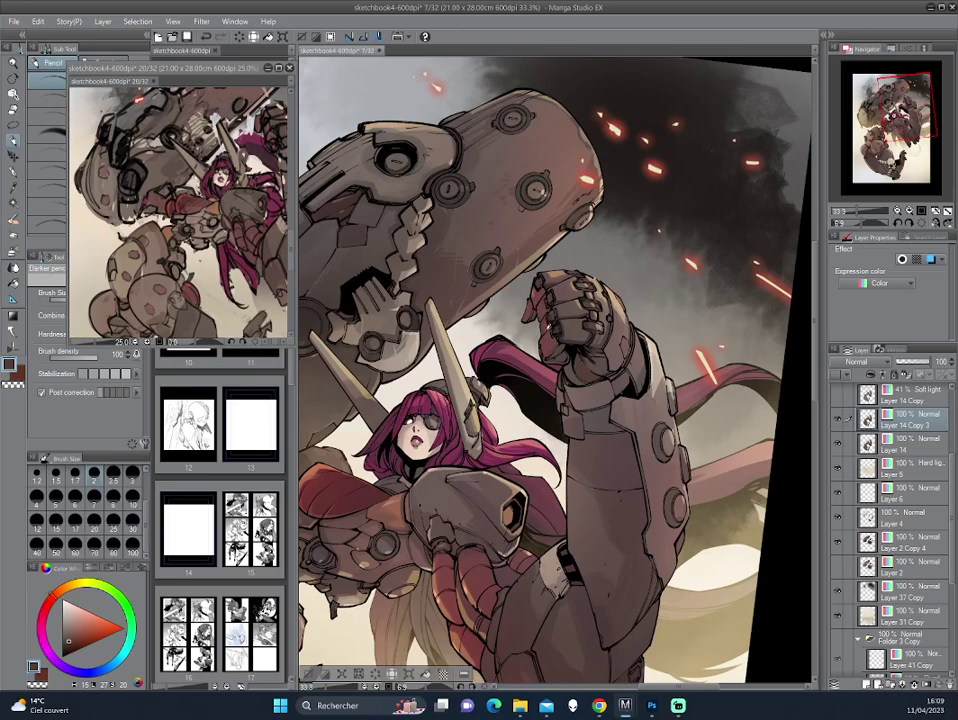
Step: Angle the view around the fist, fine-tune the painting colour, and stand the arm upright
mouse_move(401, 142)
mouse_down()
mouse_move(564, 130)
mouse_move(662, 60)
mouse_up()
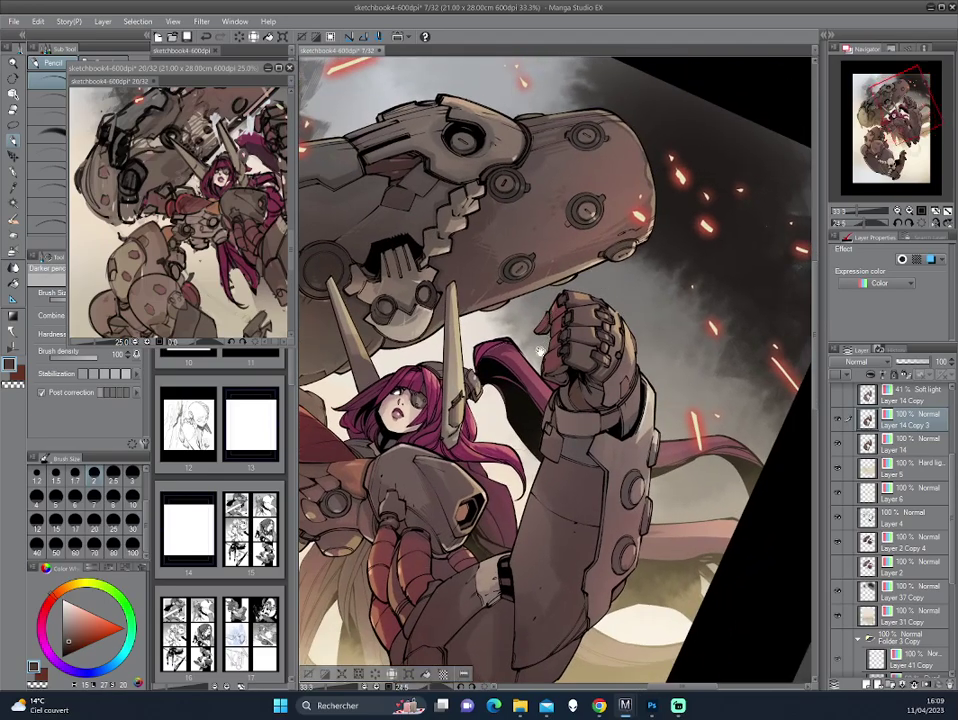
drag(477, 291, 472, 232)
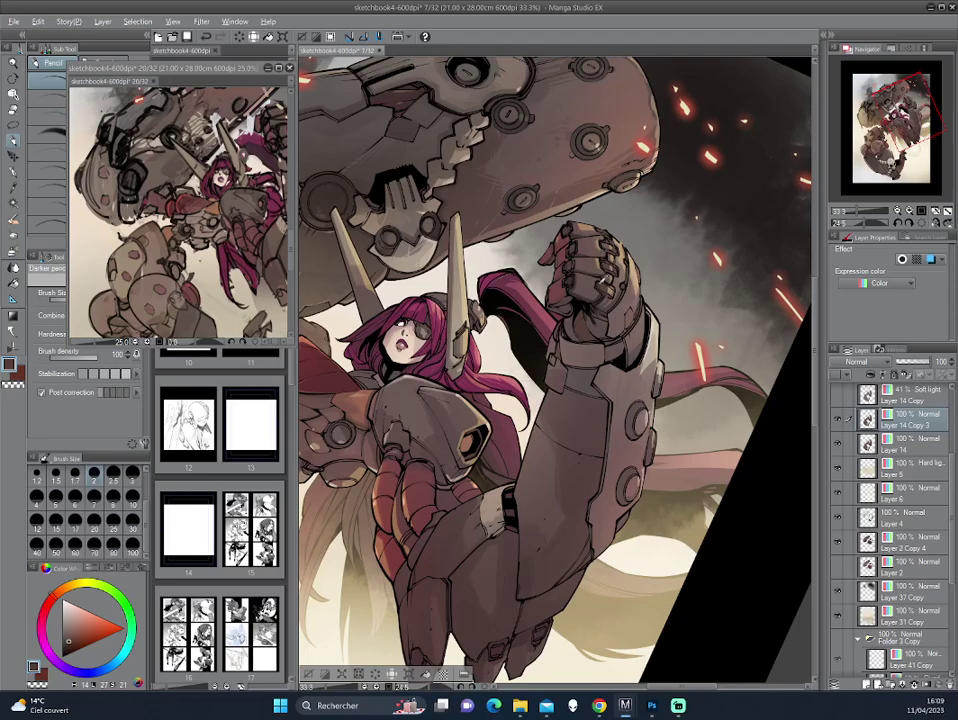
drag(451, 209, 690, 105)
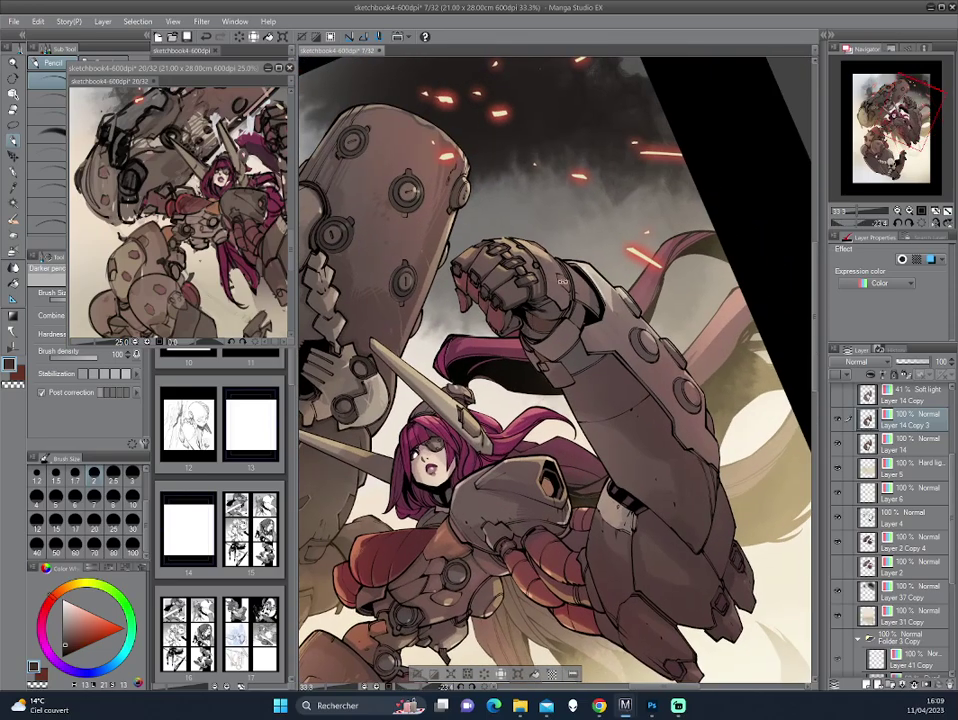
drag(421, 211, 701, 78)
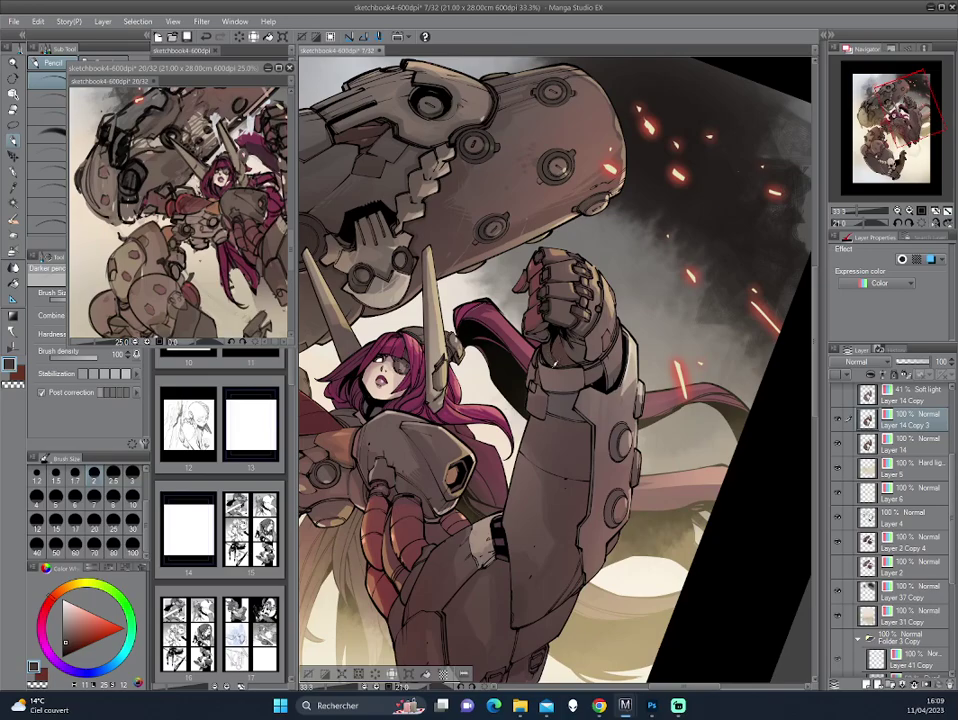
key(minus)
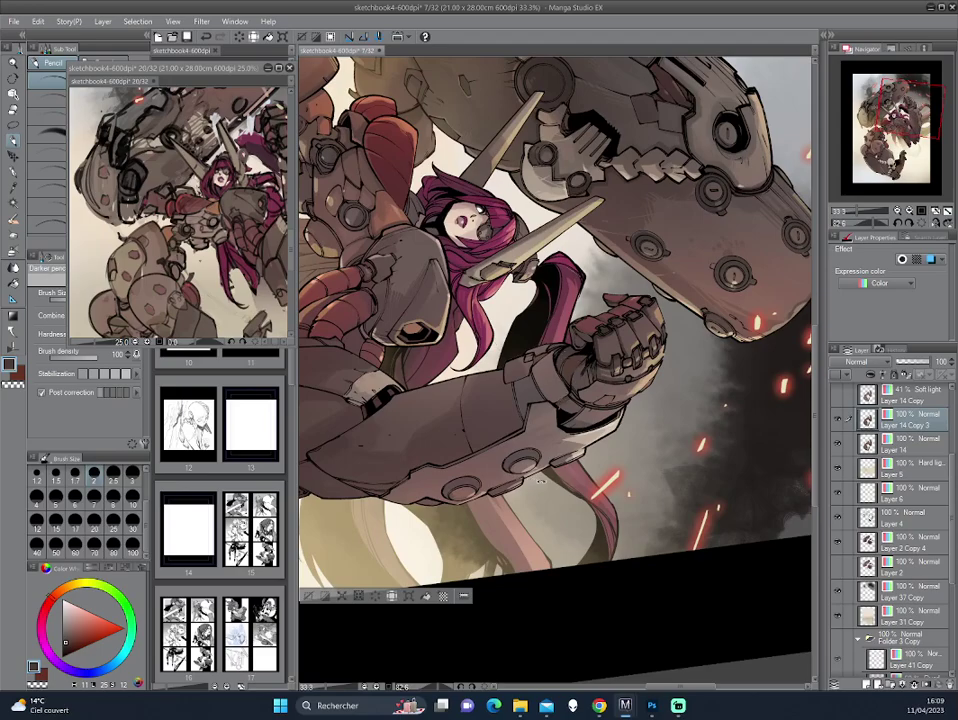
key(minus)
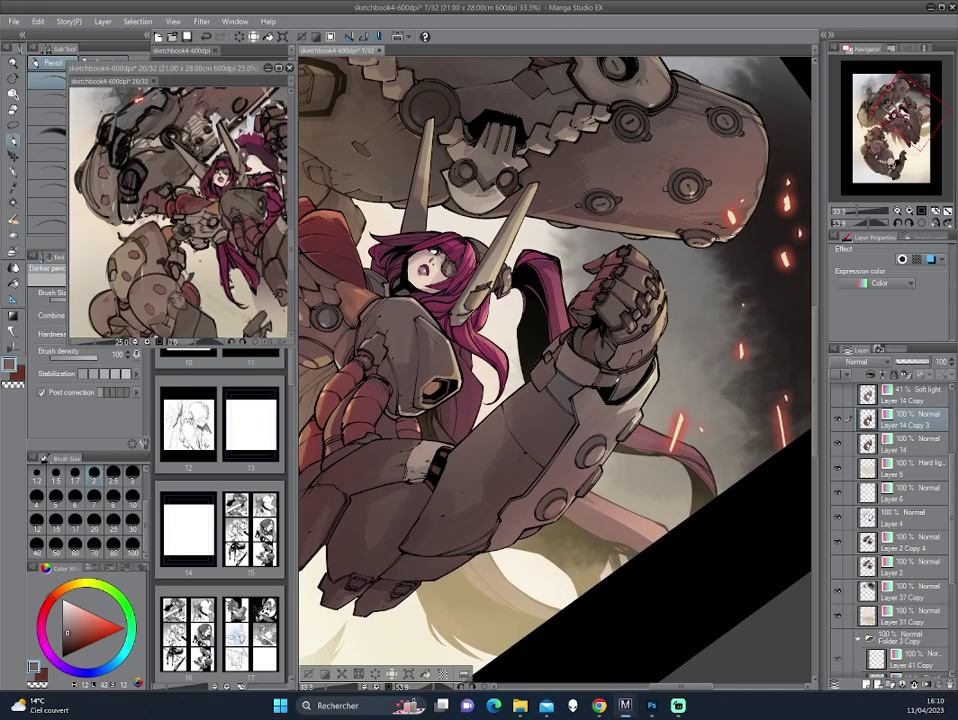
alt+click(458, 238)
key(-)
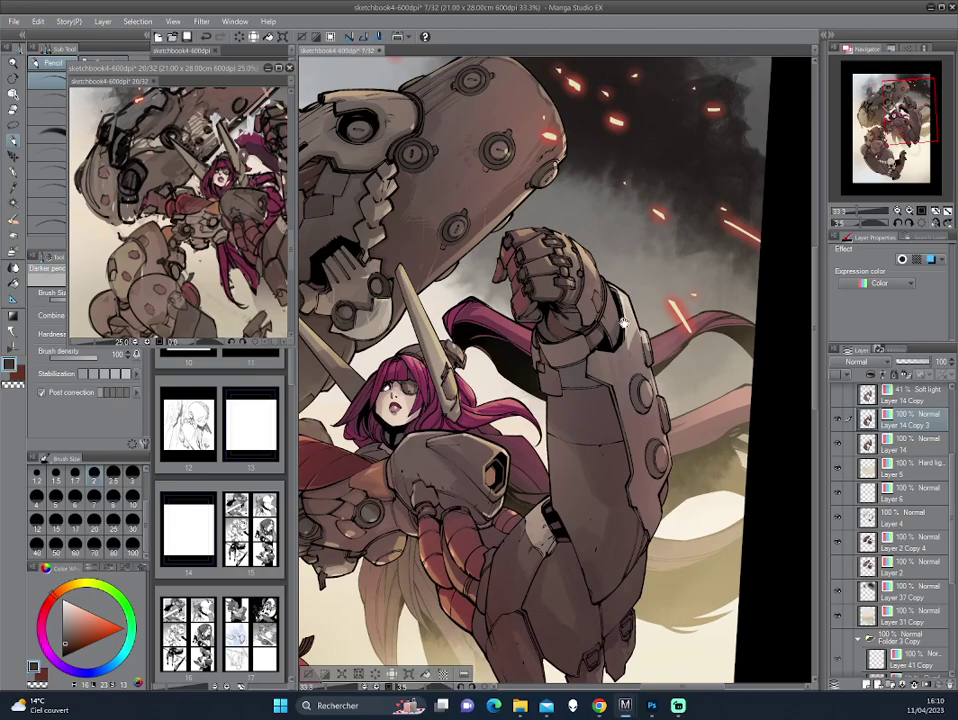
mouse_move(467, 292)
mouse_down()
mouse_move(623, 387)
mouse_move(610, 400)
mouse_up()
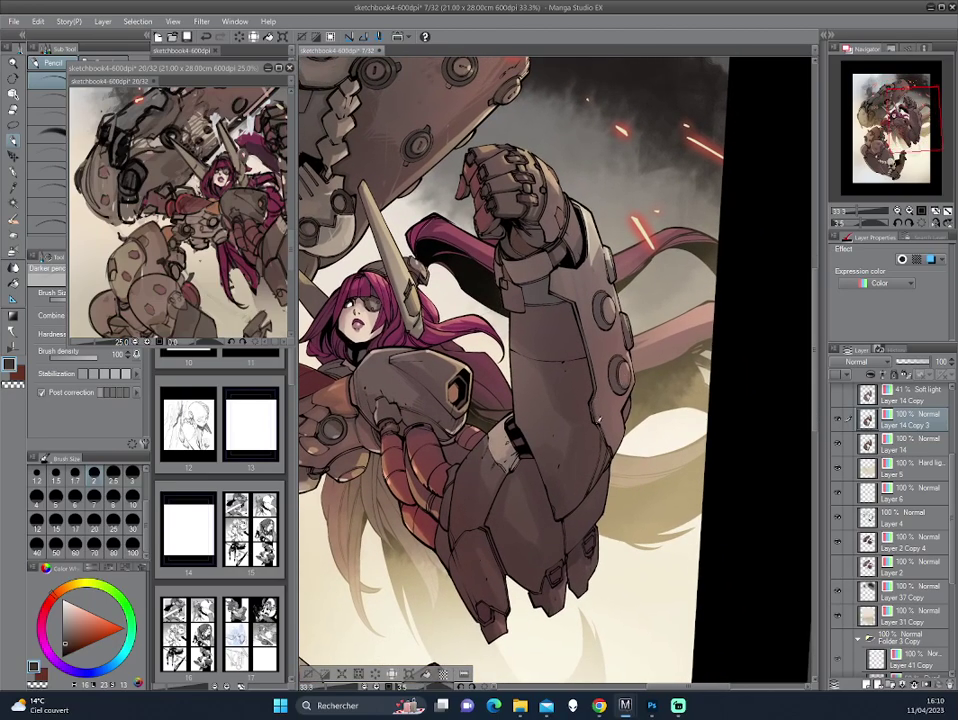
Step: Zoom in and rotate the view onto the raised arm with the page edge upright
scroll(447, 305, down, 2)
scroll(483, 268, down, 2)
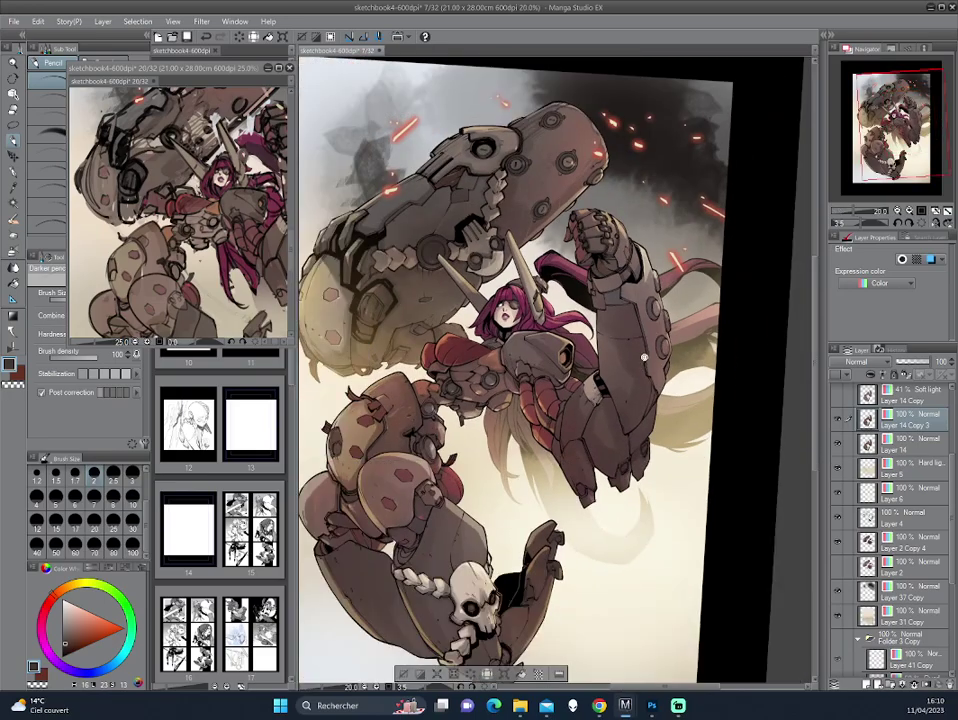
scroll(482, 272, up, 1)
scroll(475, 278, up, 1)
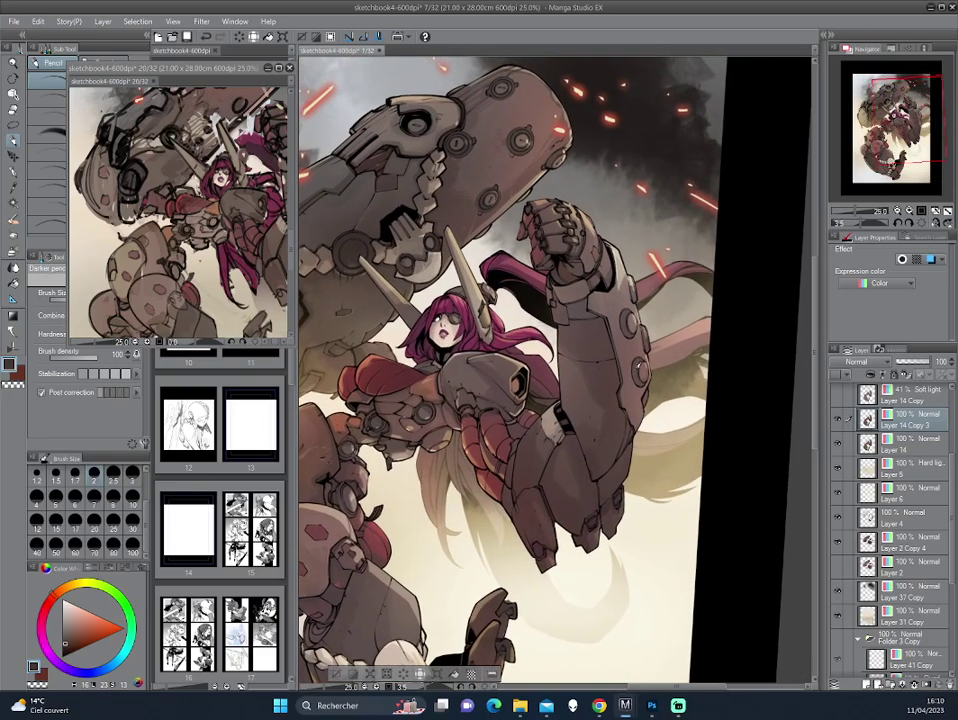
scroll(477, 259, up, 1)
drag(477, 259, 461, 254)
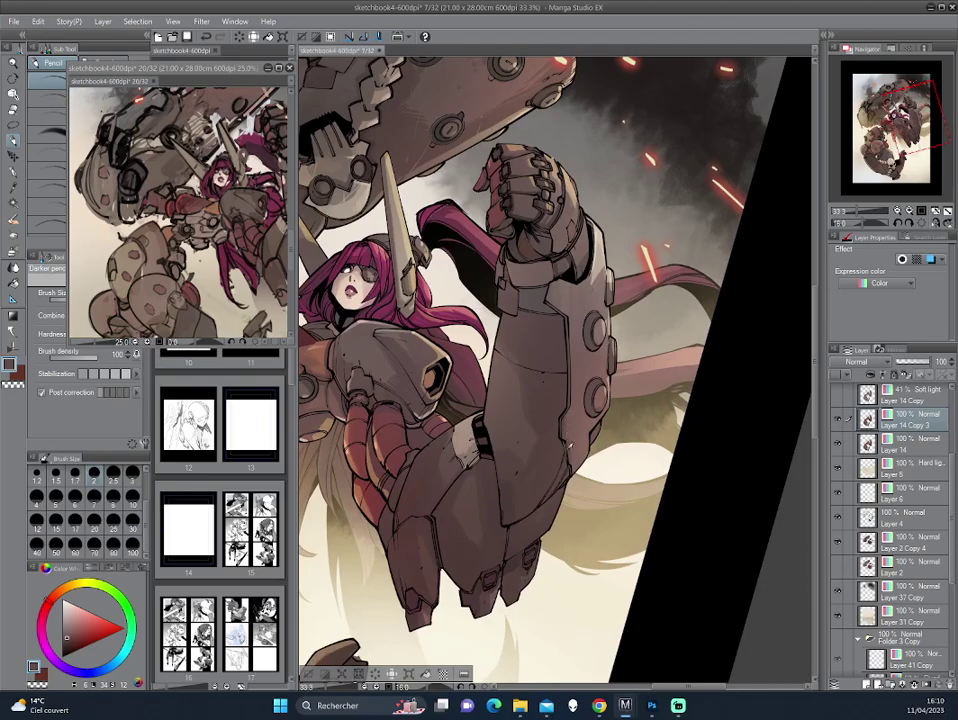
mouse_move(420, 318)
mouse_down()
mouse_move(633, 410)
mouse_move(400, 362)
mouse_up()
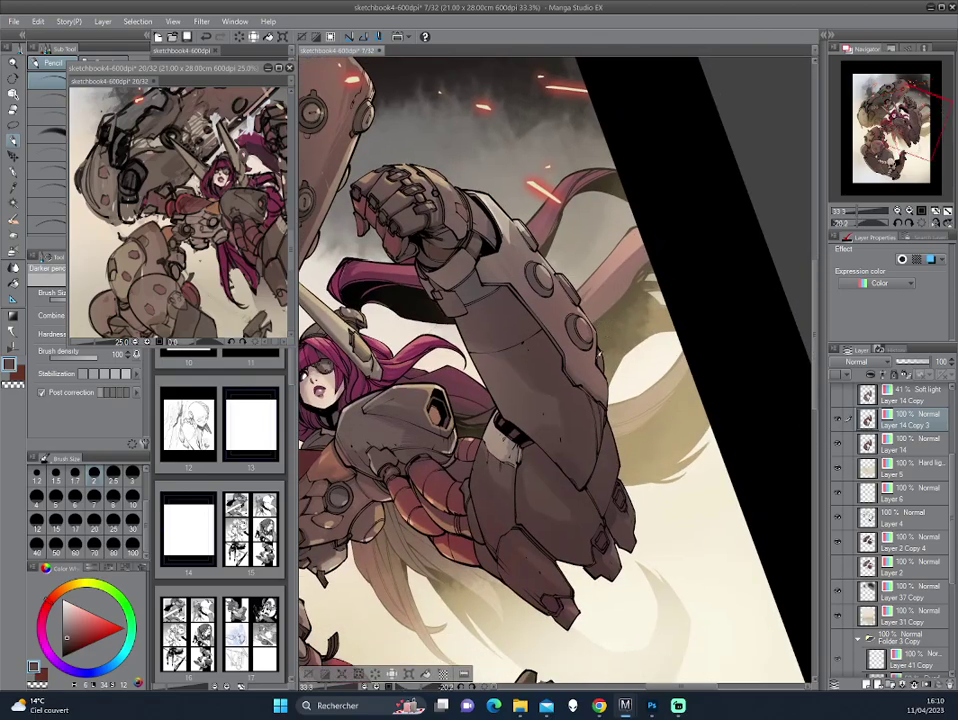
Step: Pick and fine-tune a new shading colour on the colour wheel for the arm armor
alt+click(452, 288)
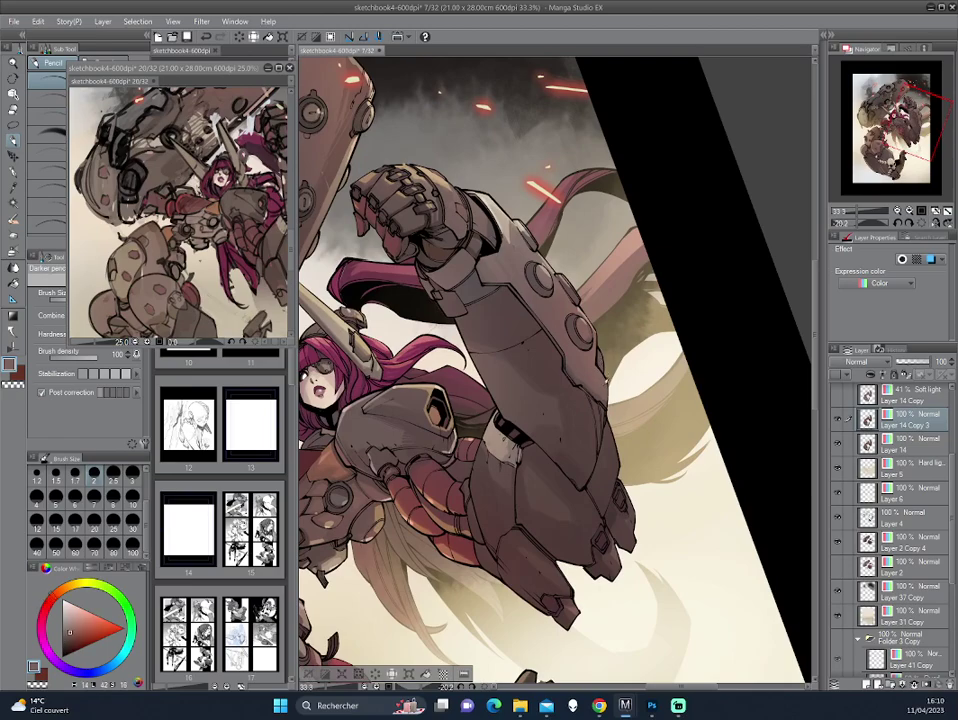
alt+click(450, 290)
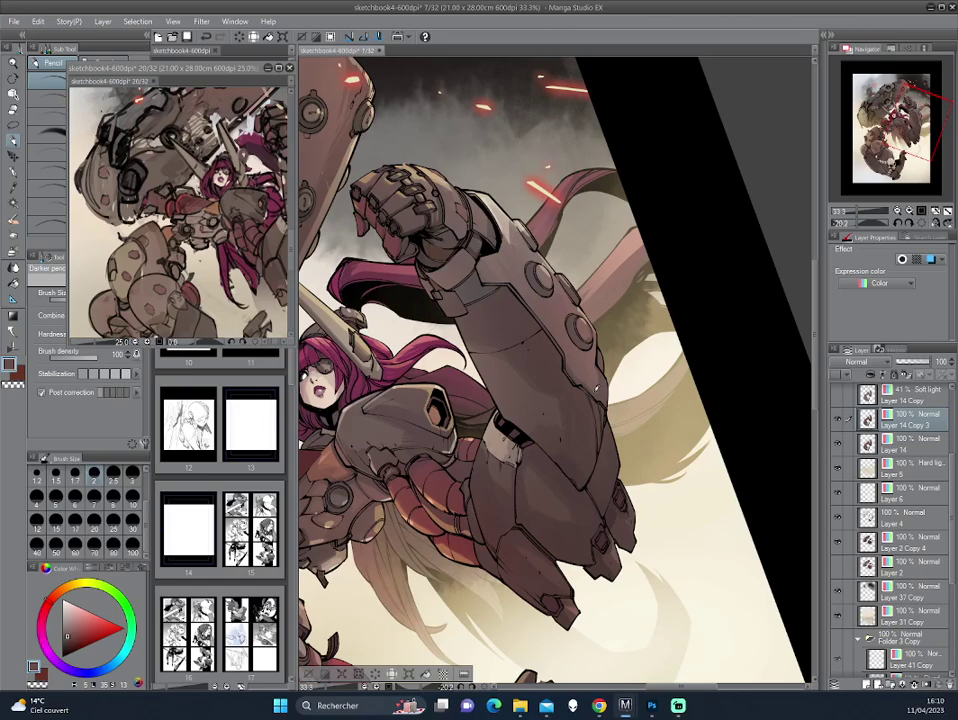
drag(444, 292, 420, 229)
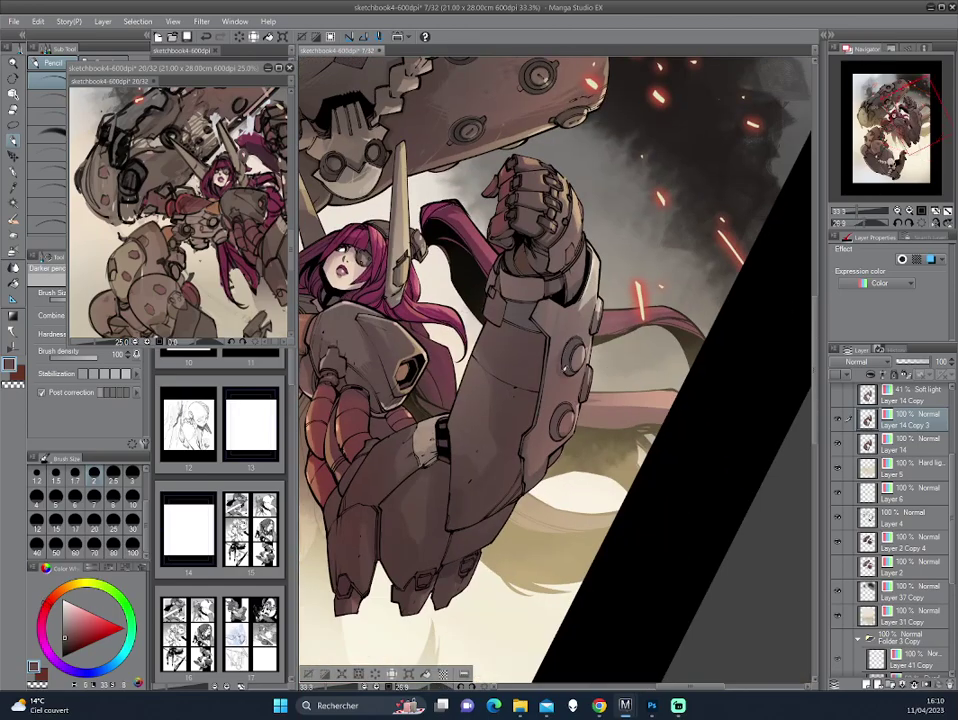
mouse_move(423, 285)
mouse_down()
mouse_move(580, 333)
mouse_move(415, 255)
mouse_move(426, 240)
mouse_move(424, 266)
mouse_up()
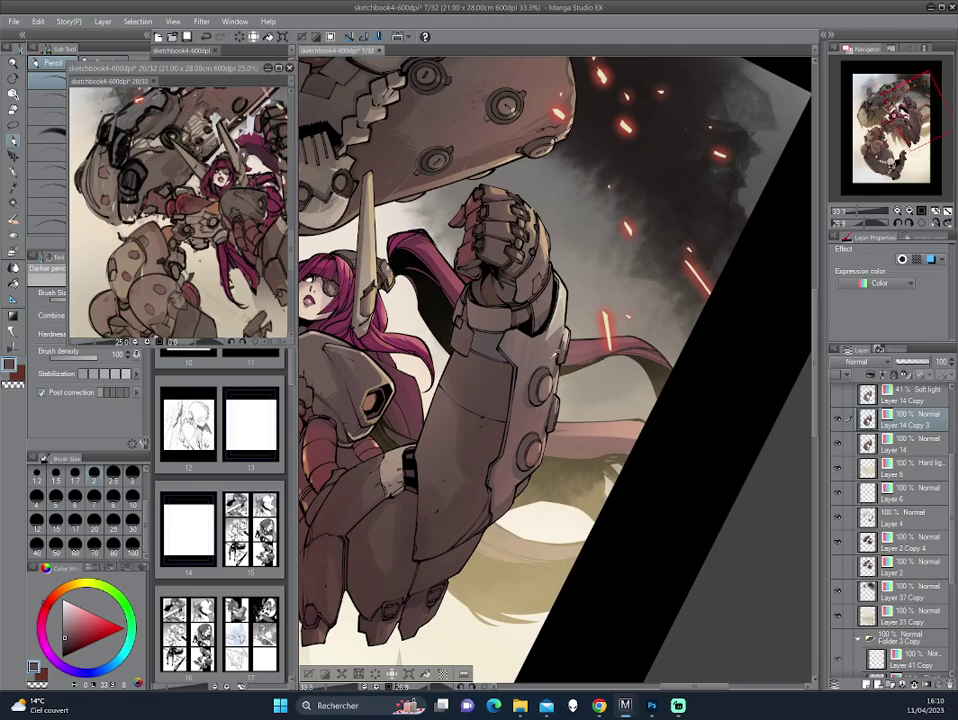
Step: Eyedropper a colour from the artwork and rotate the view around the raised arm
alt+click(417, 280)
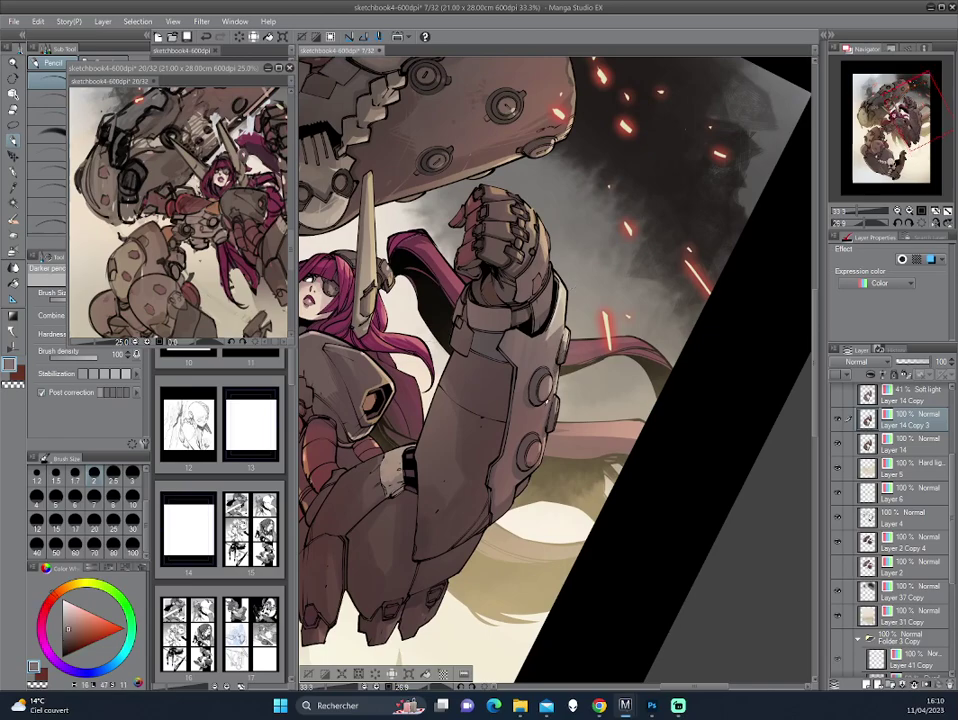
drag(405, 233, 405, 304)
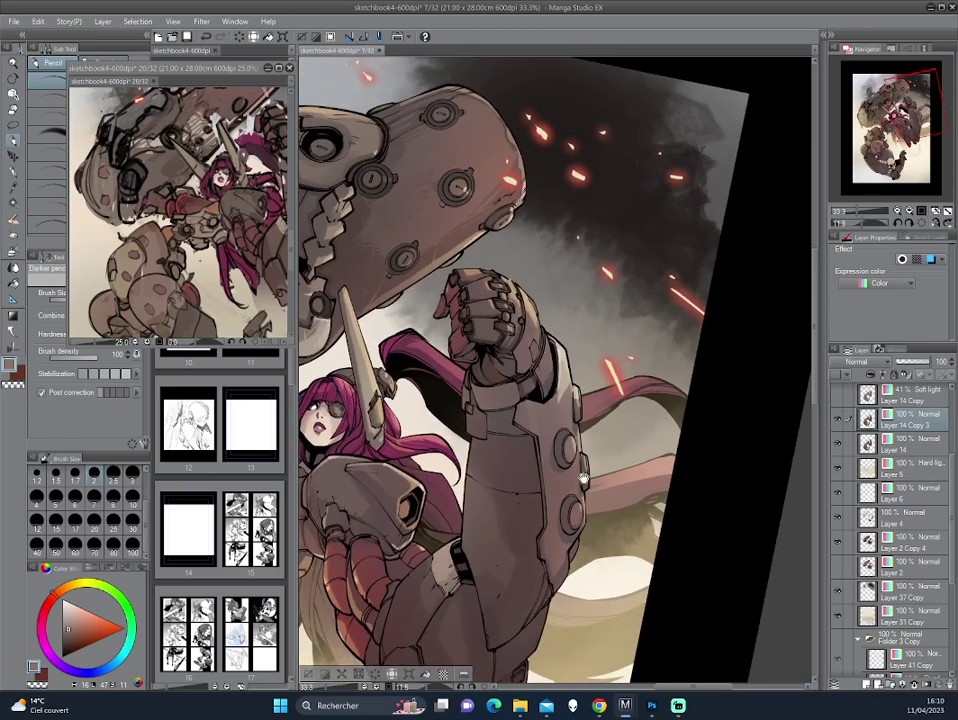
drag(437, 358, 415, 296)
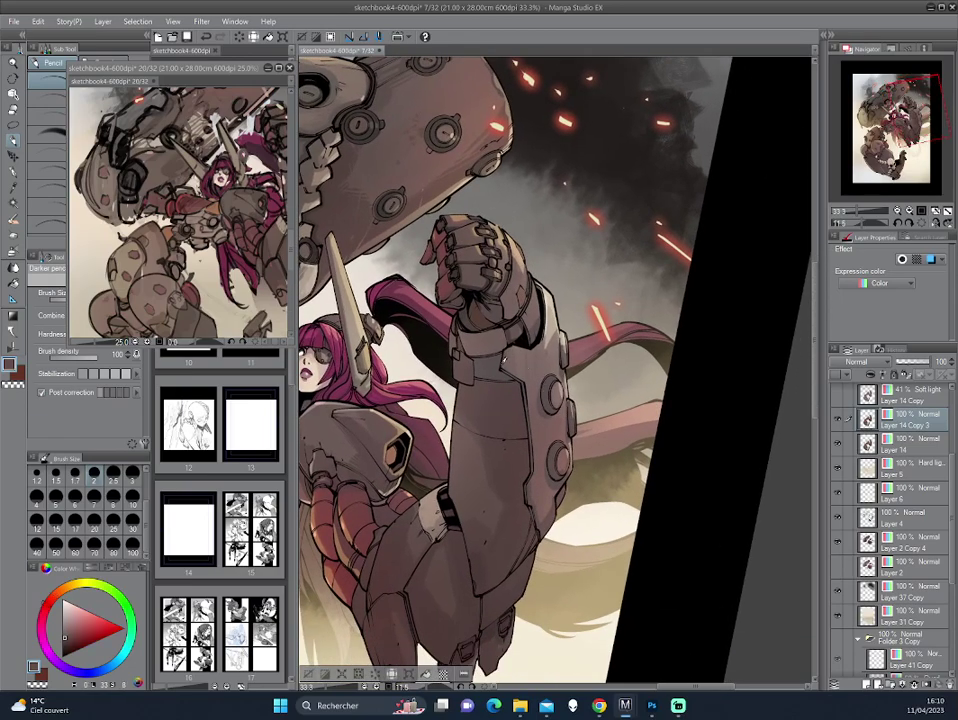
mouse_move(535, 400)
mouse_down()
mouse_move(630, 390)
mouse_move(596, 258)
mouse_up()
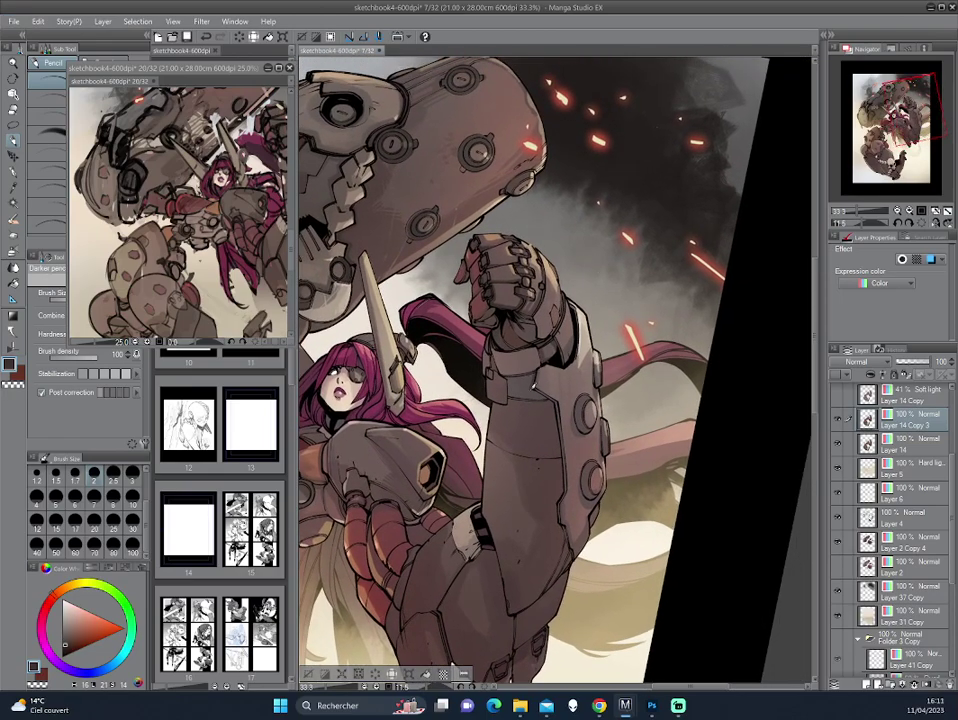
drag(418, 299, 619, 404)
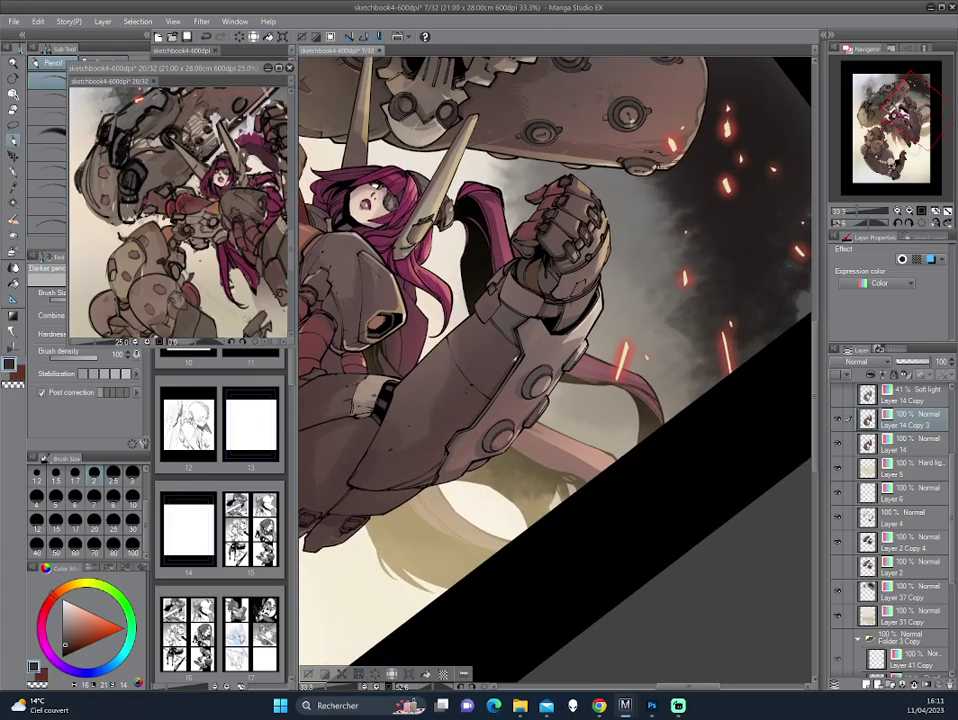
drag(485, 490, 544, 400)
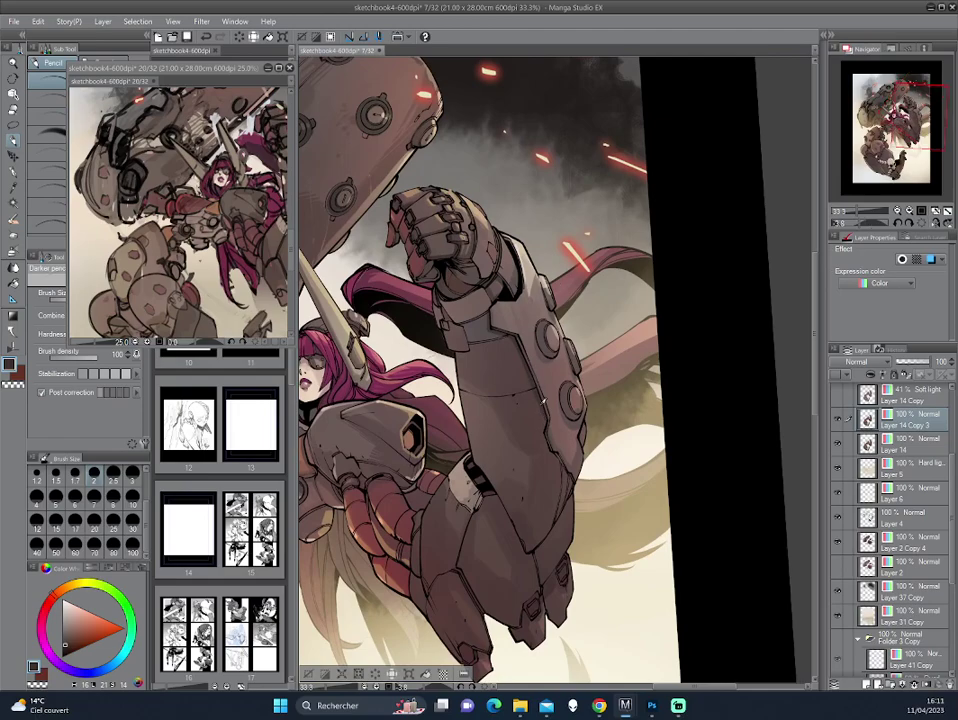
Step: Nudge the sampled colour slightly on the wheel, then inspect the leg armor and face
alt+click(409, 318)
alt+click(409, 322)
key(asciicircum)
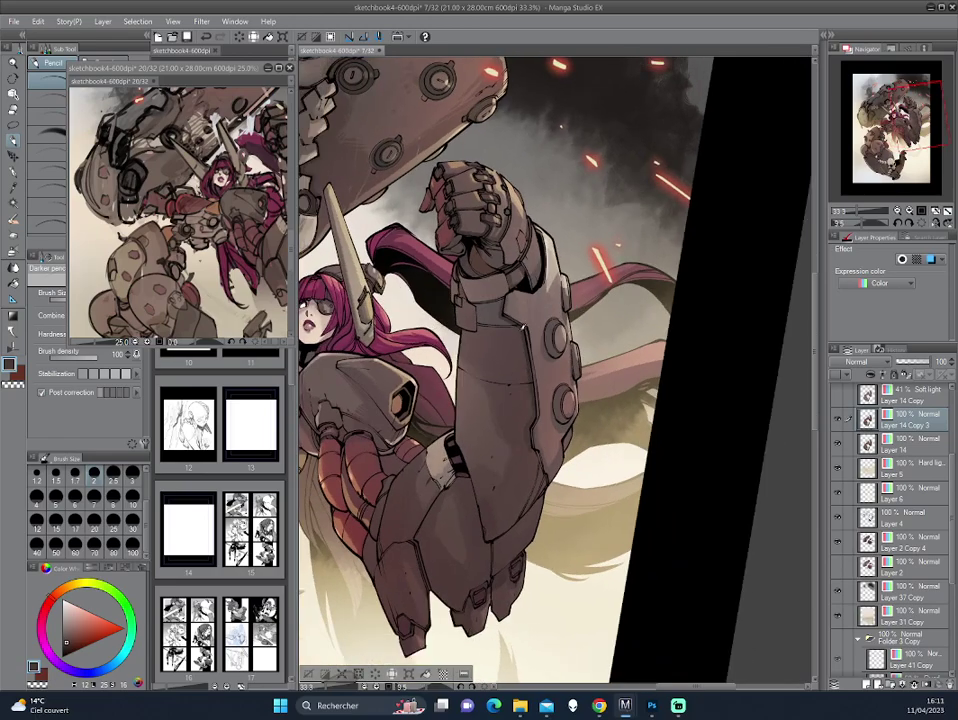
scroll(400, 300, down, 1)
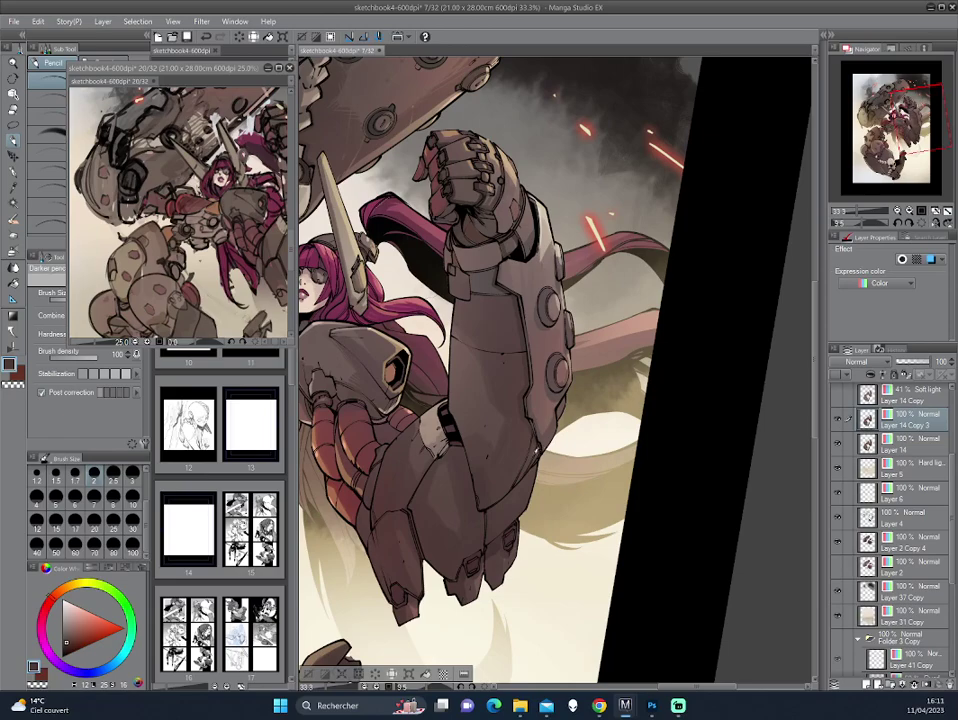
key(asciicircum)
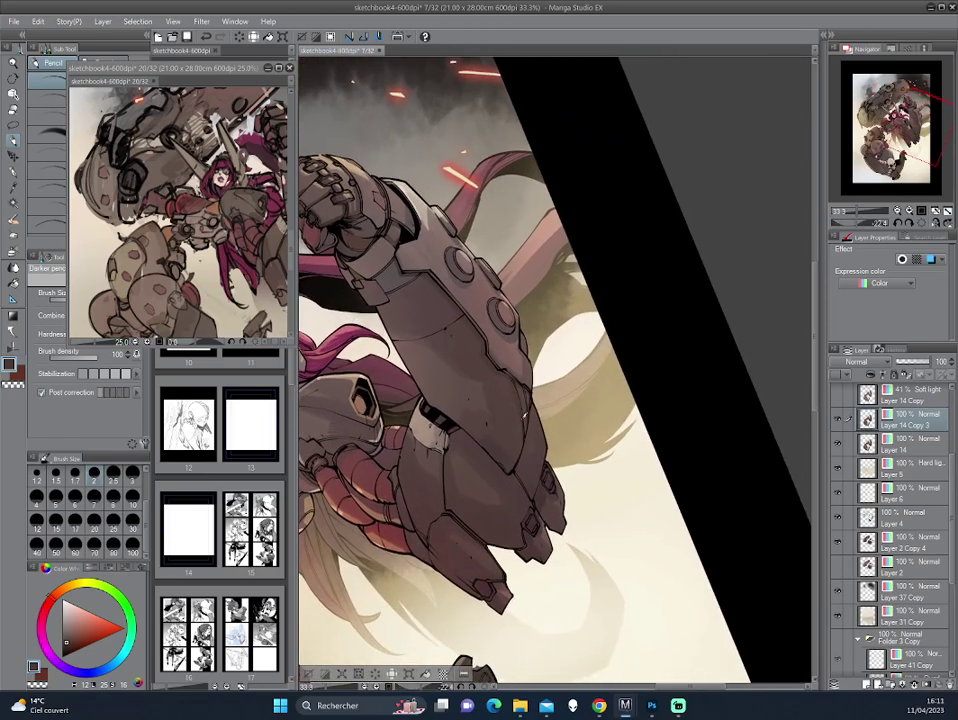
key(asciicircum)
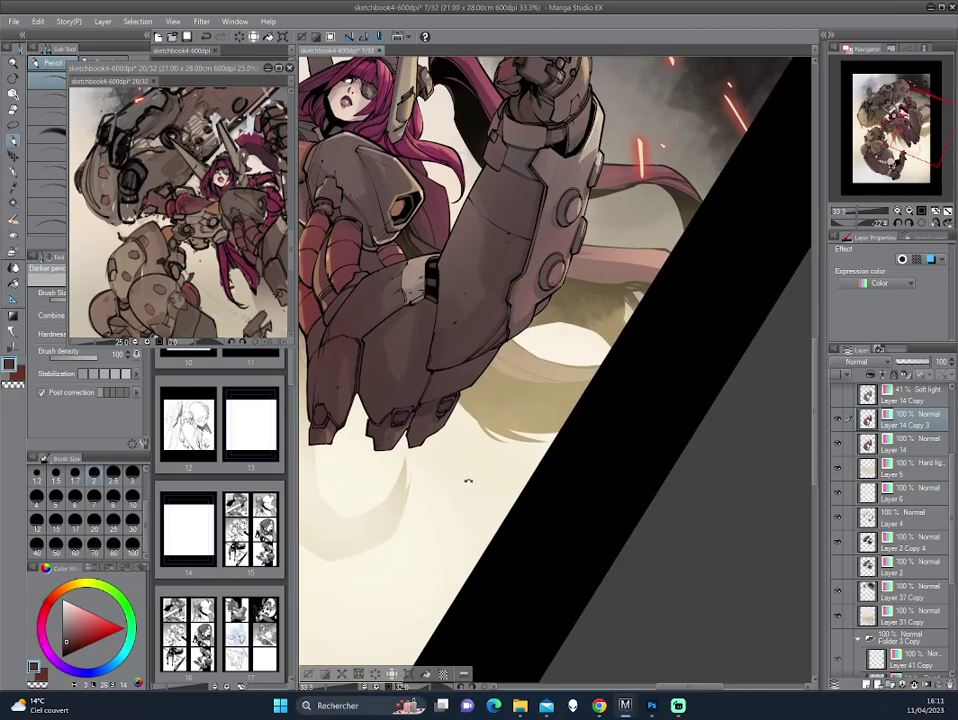
drag(555, 405, 488, 406)
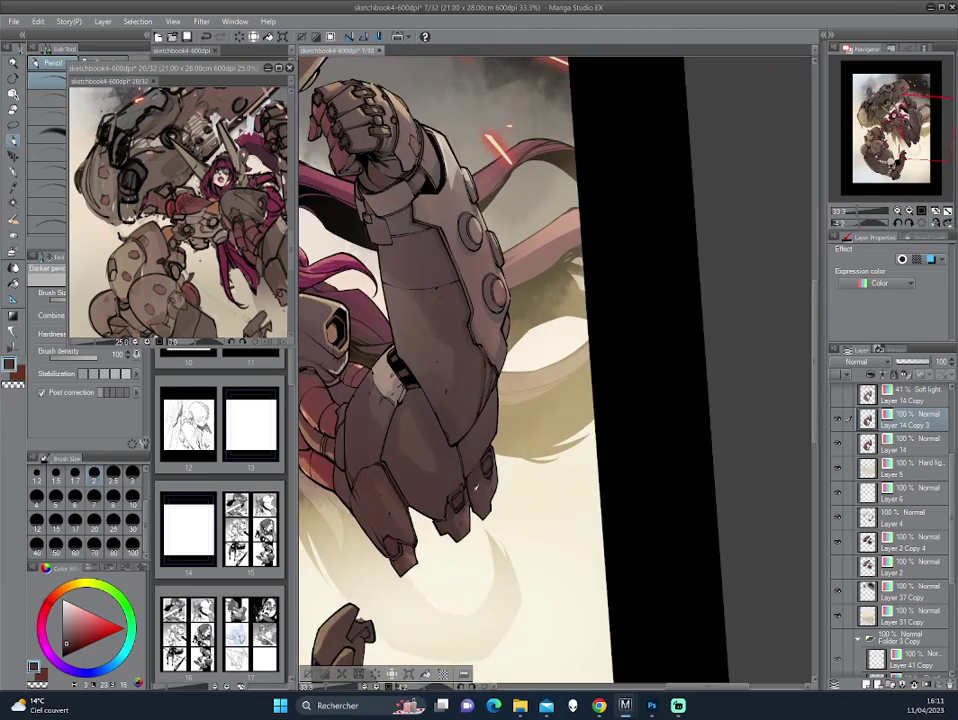
drag(475, 410, 560, 550)
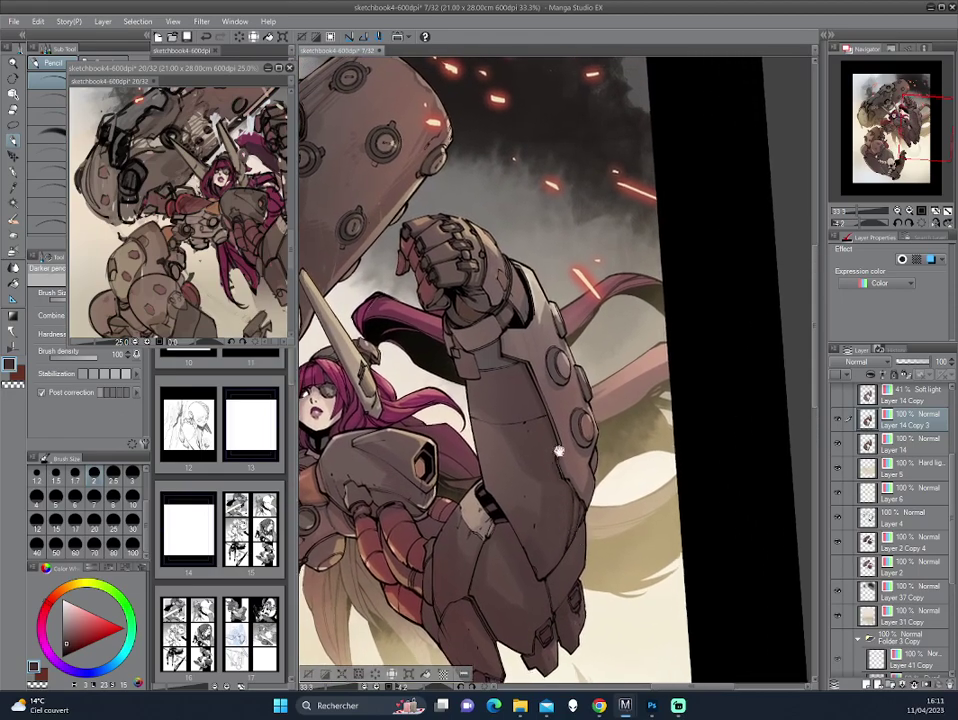
drag(595, 347, 680, 105)
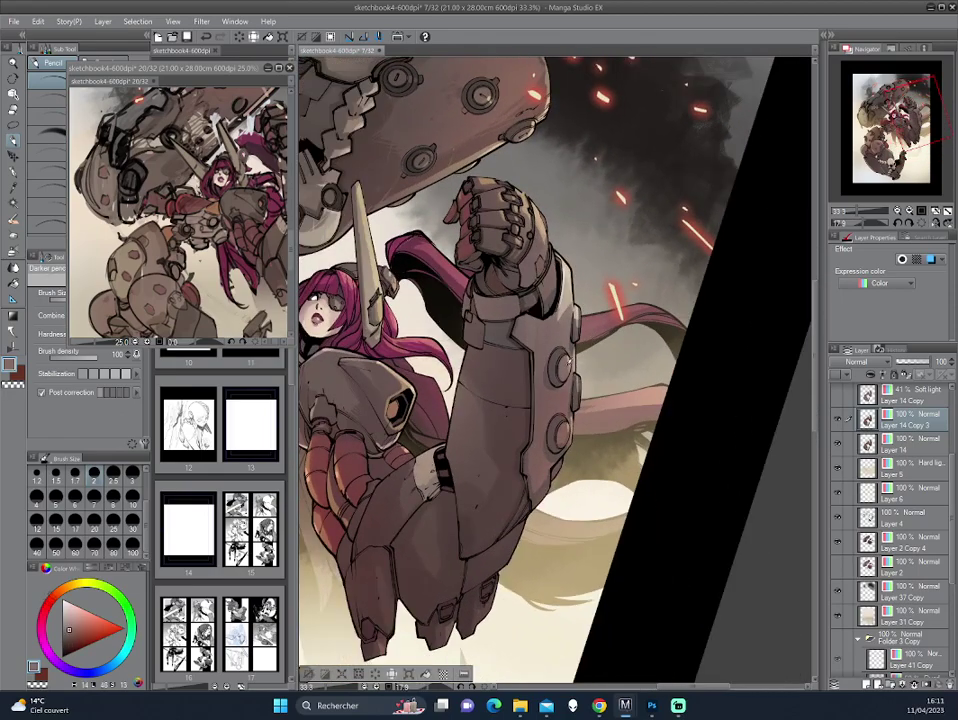
scroll(428, 274, up, 2)
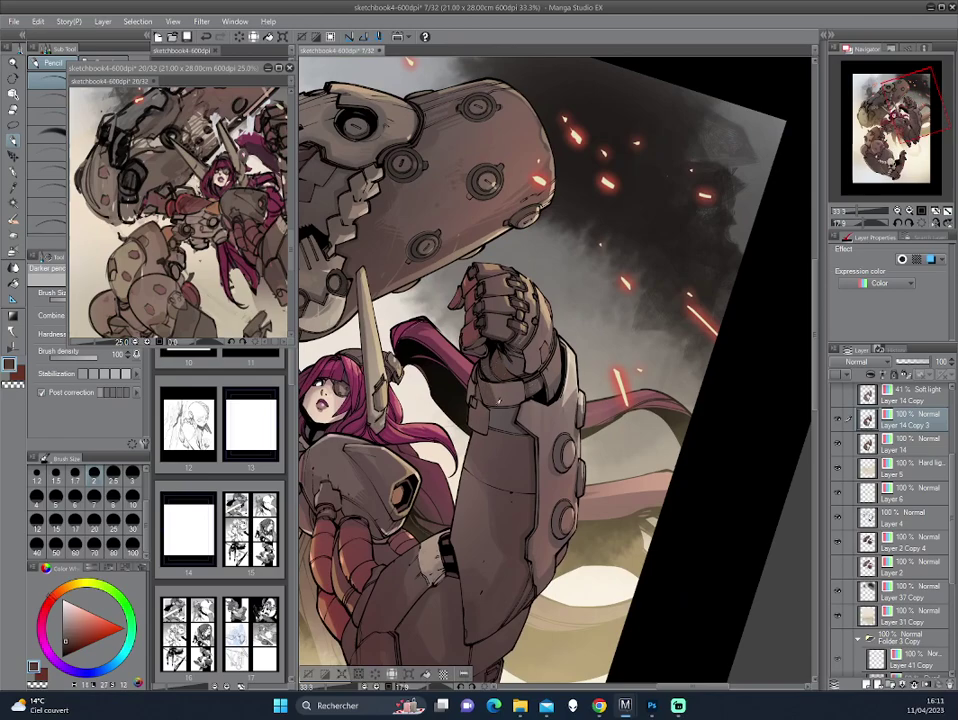
Step: Rotate the view around the fist and leg, then eyedropper the raised gauntlet's grey
mouse_move(486, 482)
mouse_down()
mouse_move(542, 358)
mouse_move(395, 283)
mouse_up()
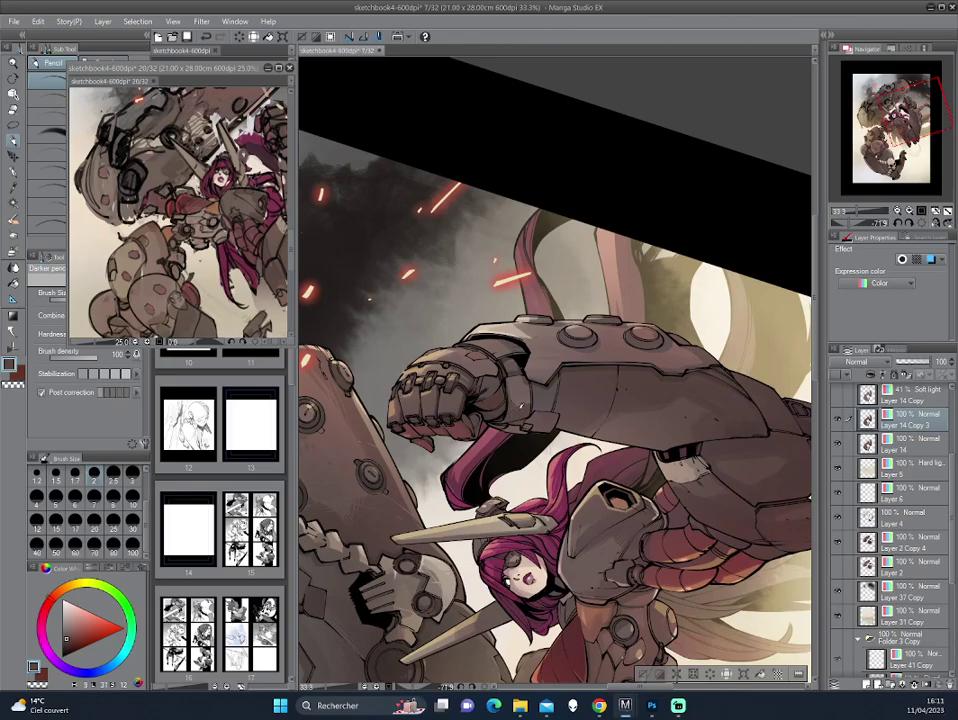
drag(403, 335, 413, 245)
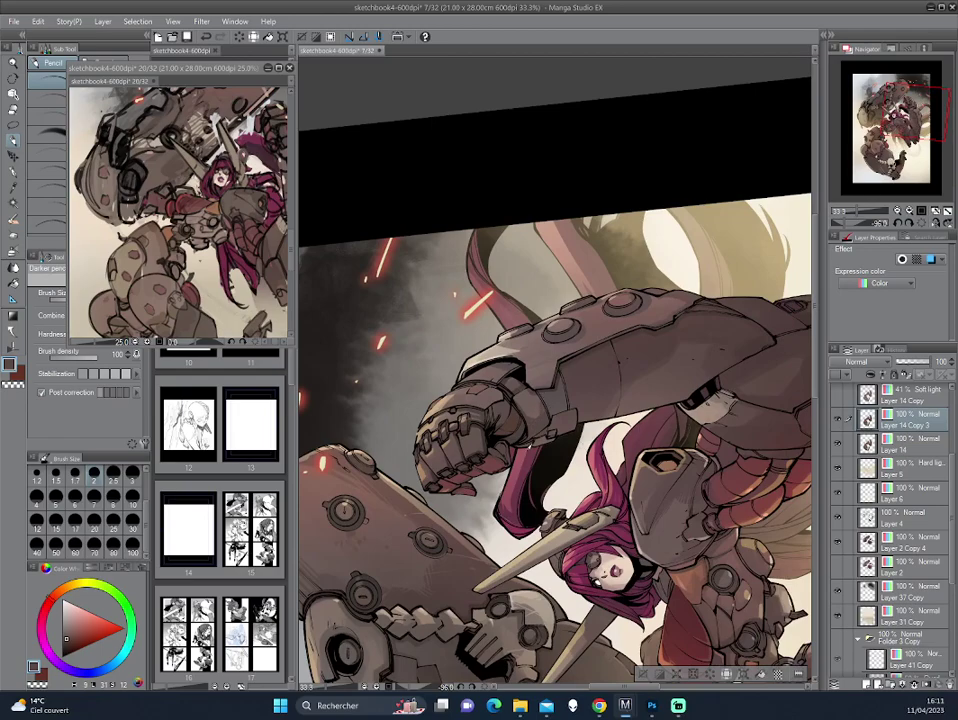
mouse_move(449, 280)
mouse_down()
mouse_move(622, 409)
mouse_move(469, 239)
mouse_up()
mouse_move(422, 345)
mouse_down()
mouse_move(600, 333)
mouse_move(401, 291)
mouse_up()
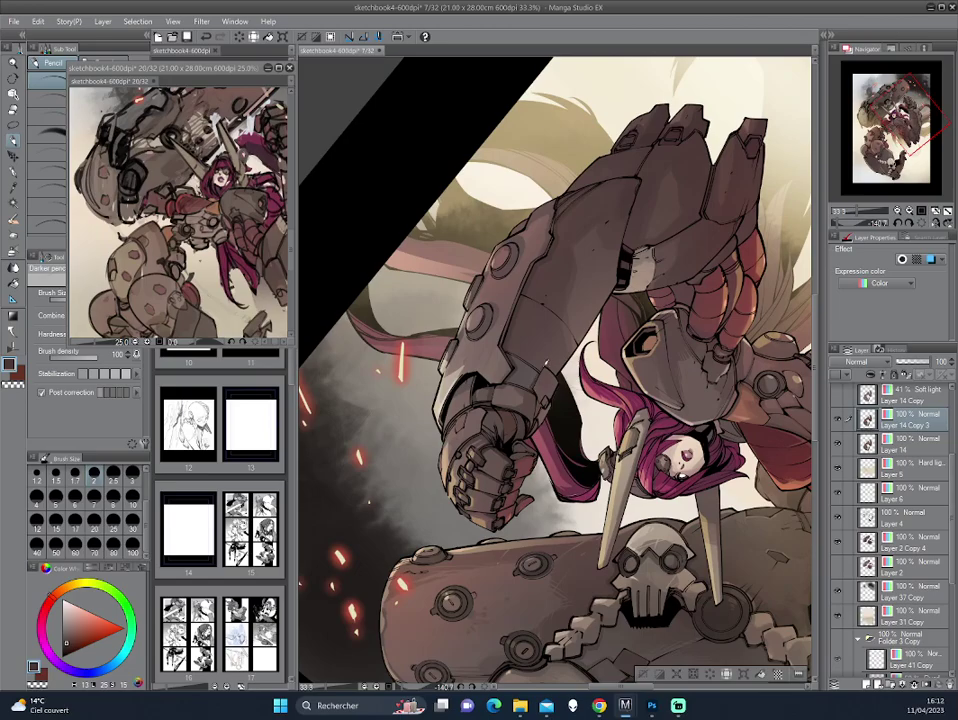
scroll(431, 258, up, 1)
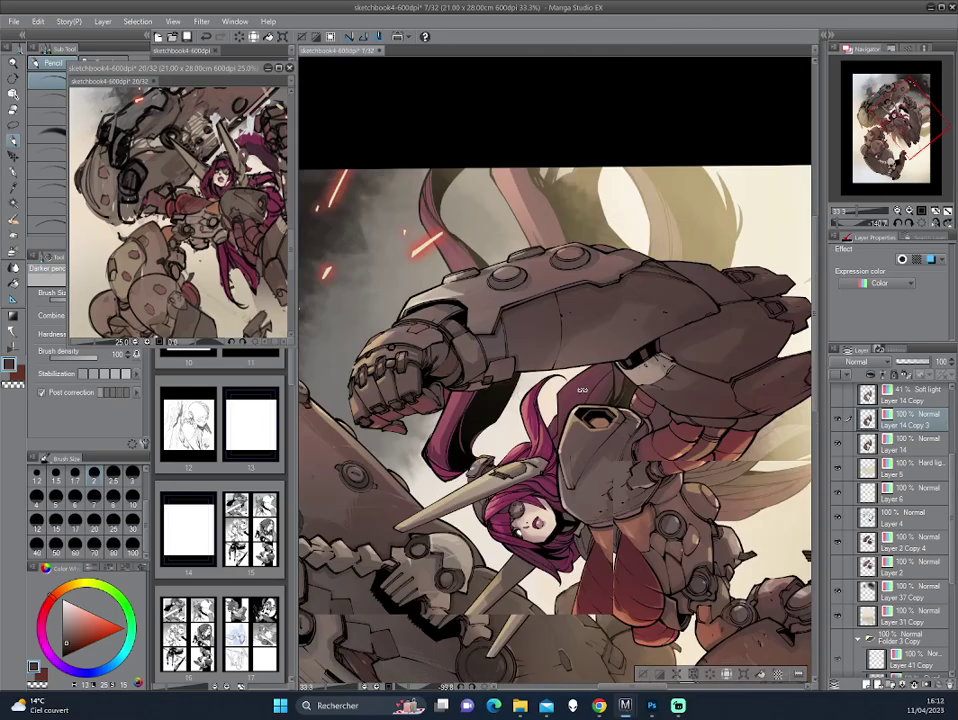
mouse_move(384, 338)
mouse_down()
mouse_move(394, 272)
mouse_move(380, 240)
mouse_move(477, 239)
mouse_move(595, 345)
mouse_up()
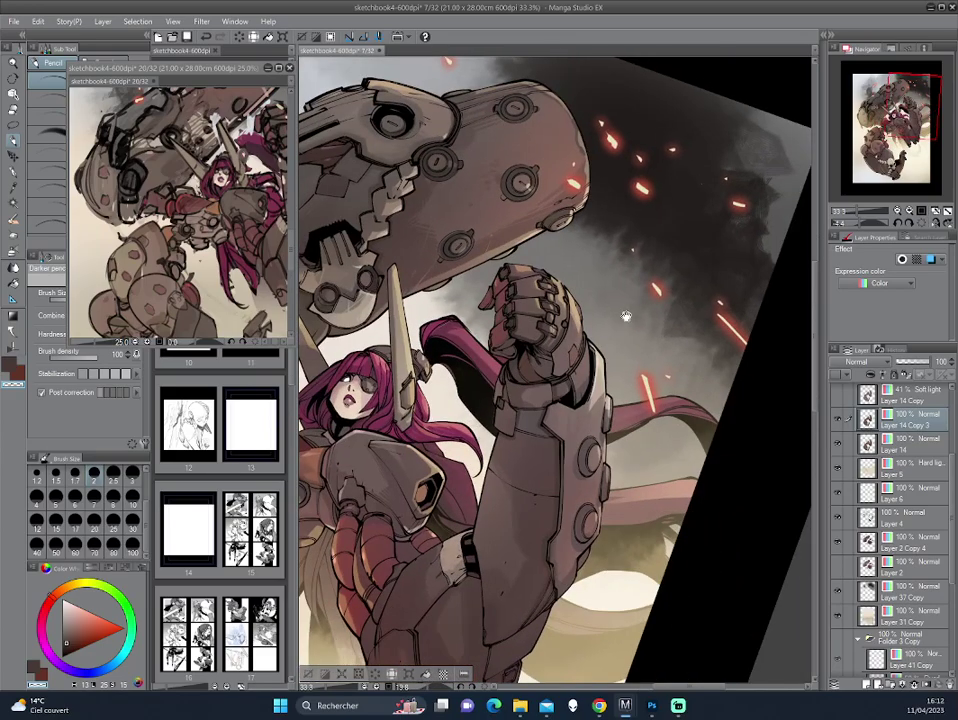
drag(443, 268, 456, 102)
alt+click(519, 411)
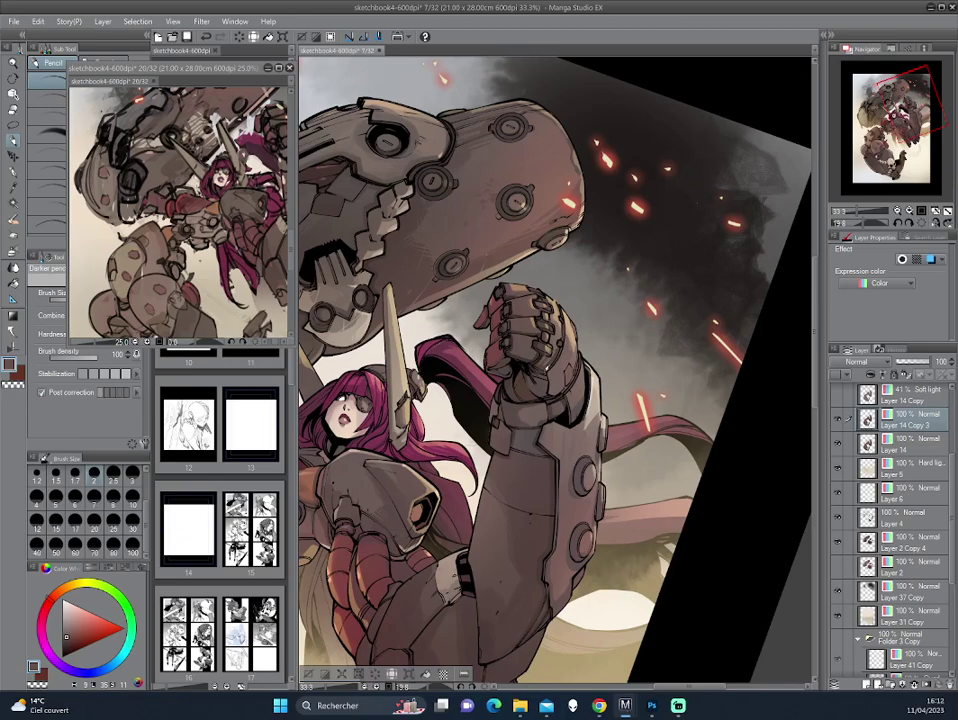
Step: Sample a darker brown from the artwork while tilting the view back and forth
alt+click(386, 285)
key(asciicircum)
key(asciicircum)
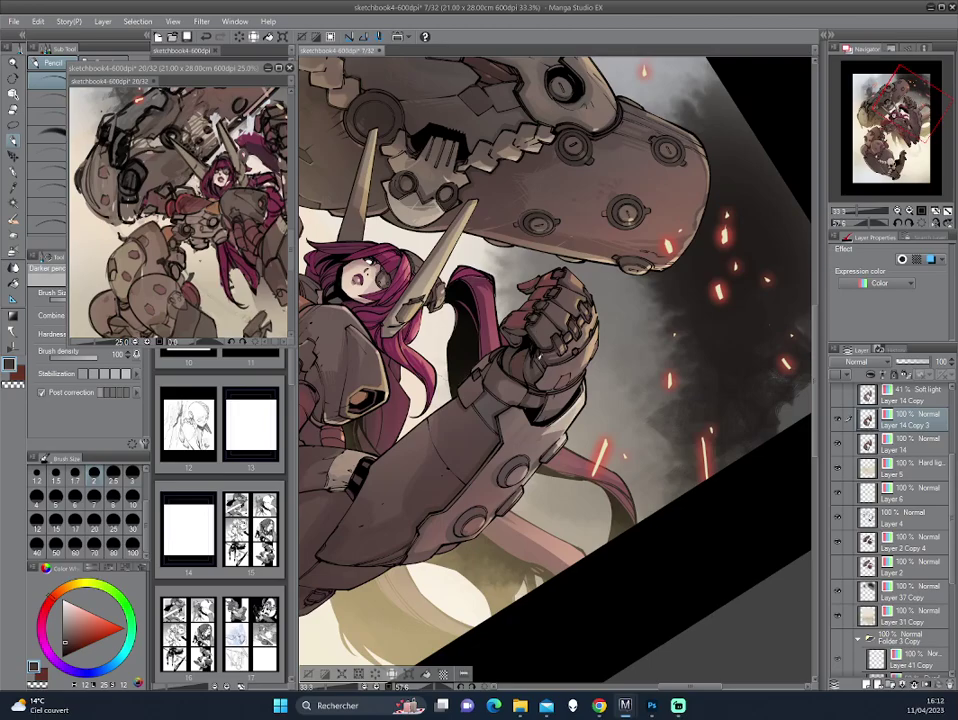
key(minus)
key(minus)
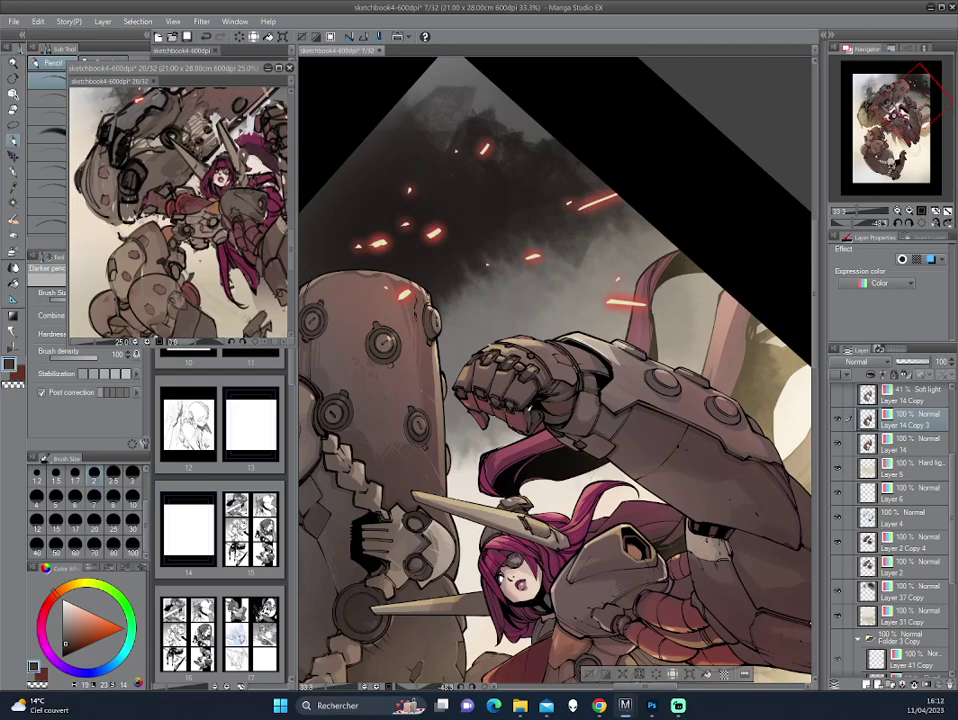
key(asciicircum)
key(asciicircum)
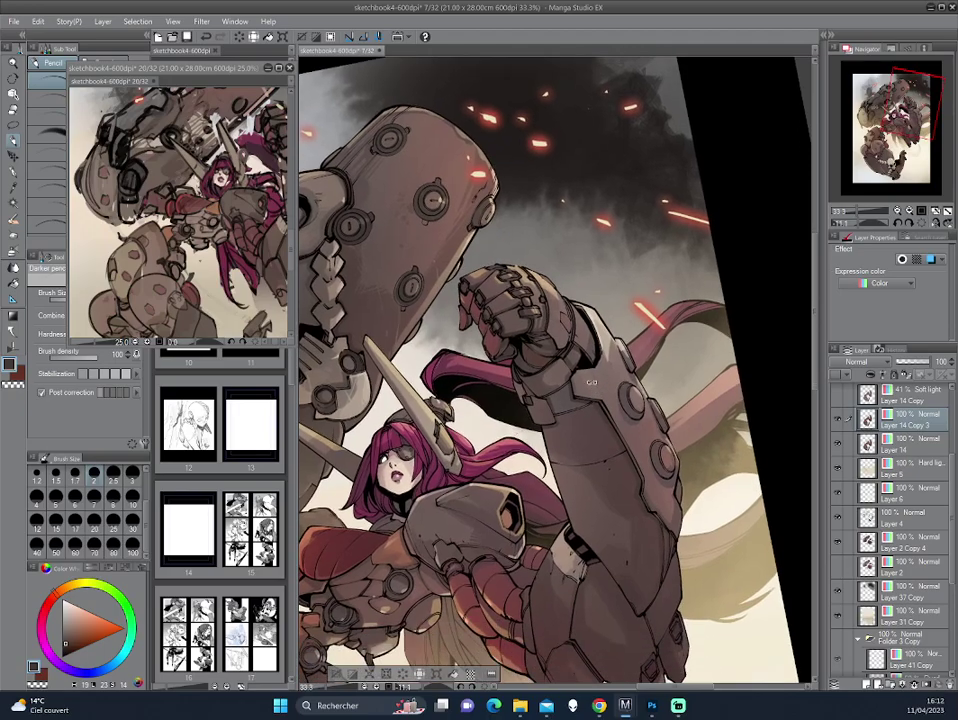
key(asciicircum)
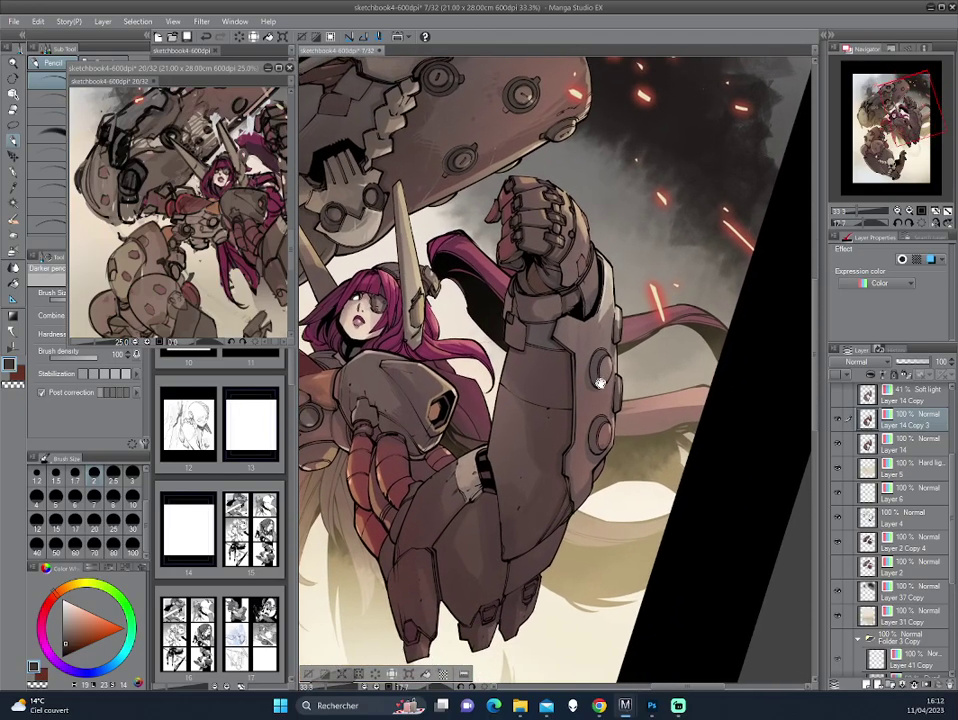
Step: Pick a dark red drawing colour and return to an upright, zoomed-out view
alt+click(418, 275)
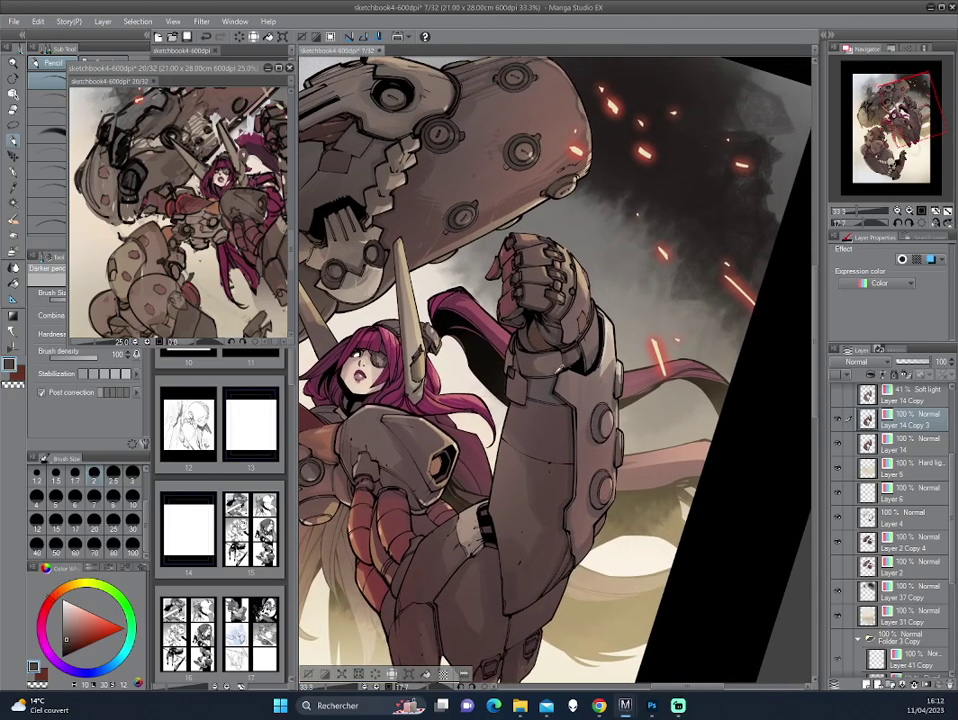
key(asciicircum)
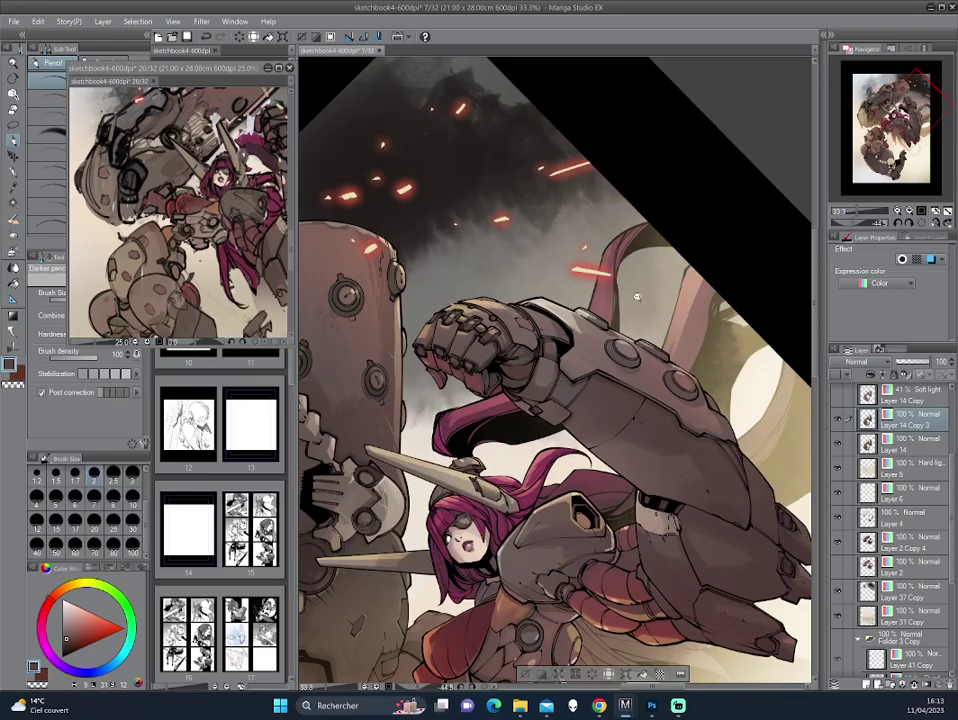
key(minus)
key(minus)
drag(629, 397, 638, 307)
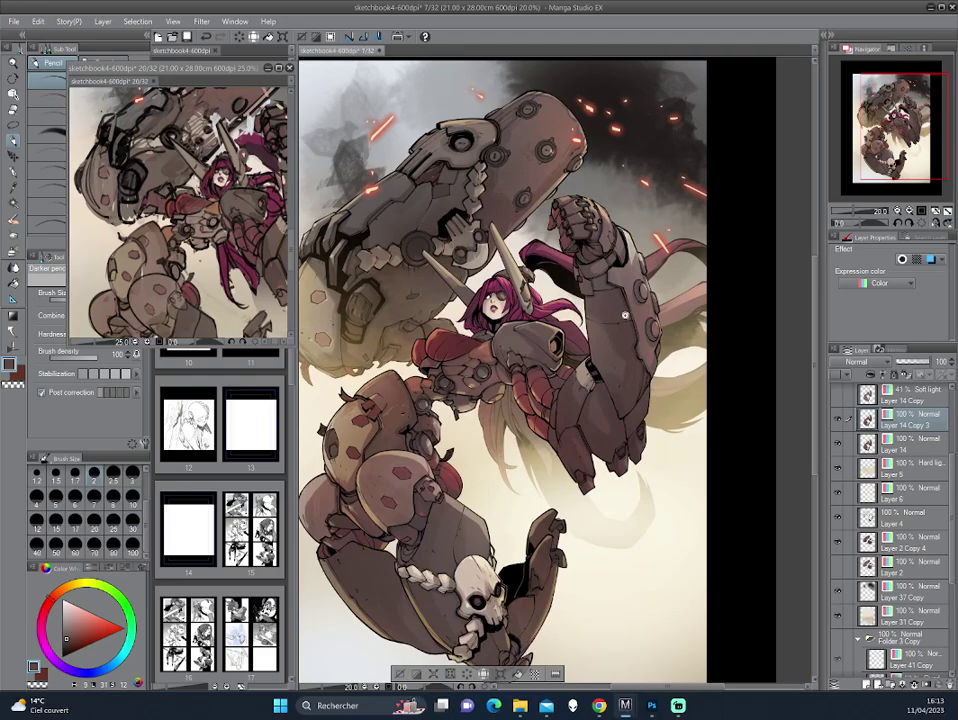
Step: Rotate and zoom the view onto the girl
scroll(641, 377, down, 1)
scroll(641, 377, up, 1)
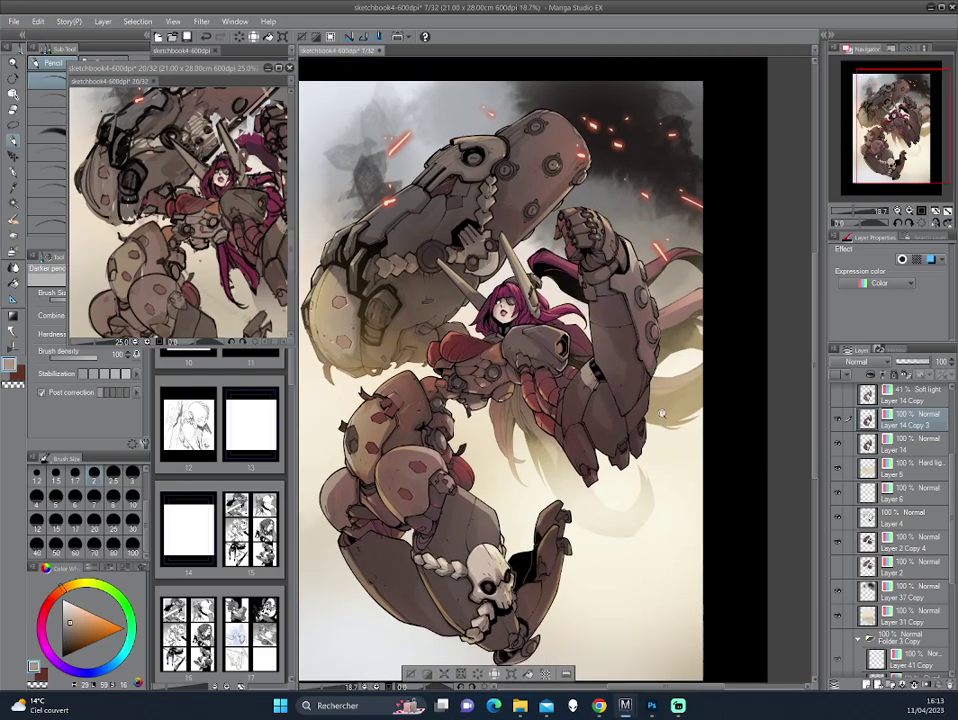
scroll(620, 370, up, 1)
scroll(590, 362, up, 1)
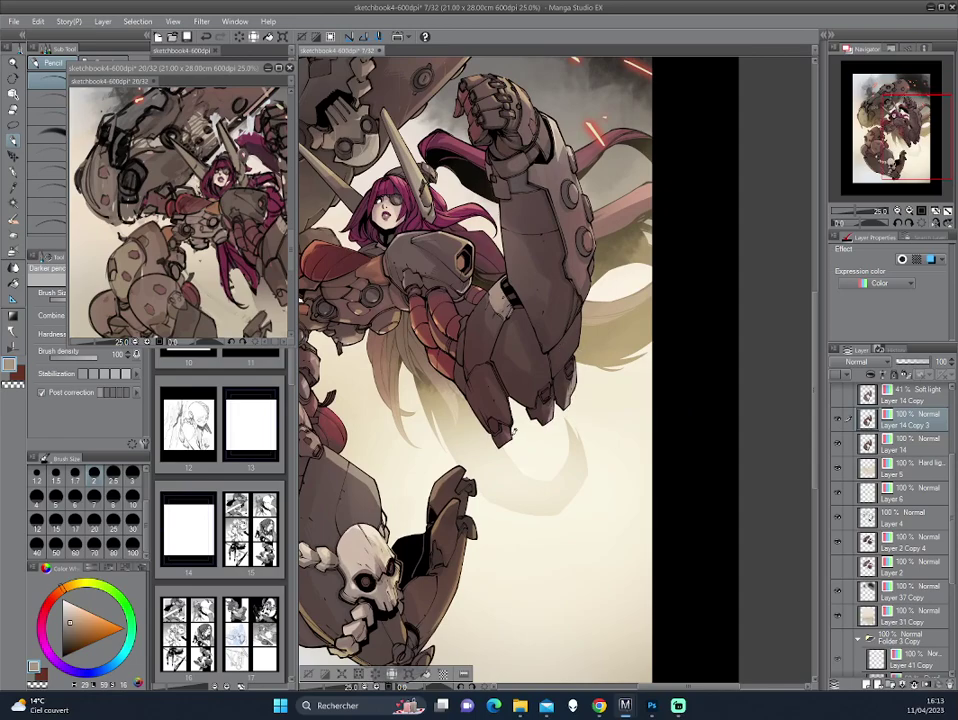
drag(515, 428, 560, 470)
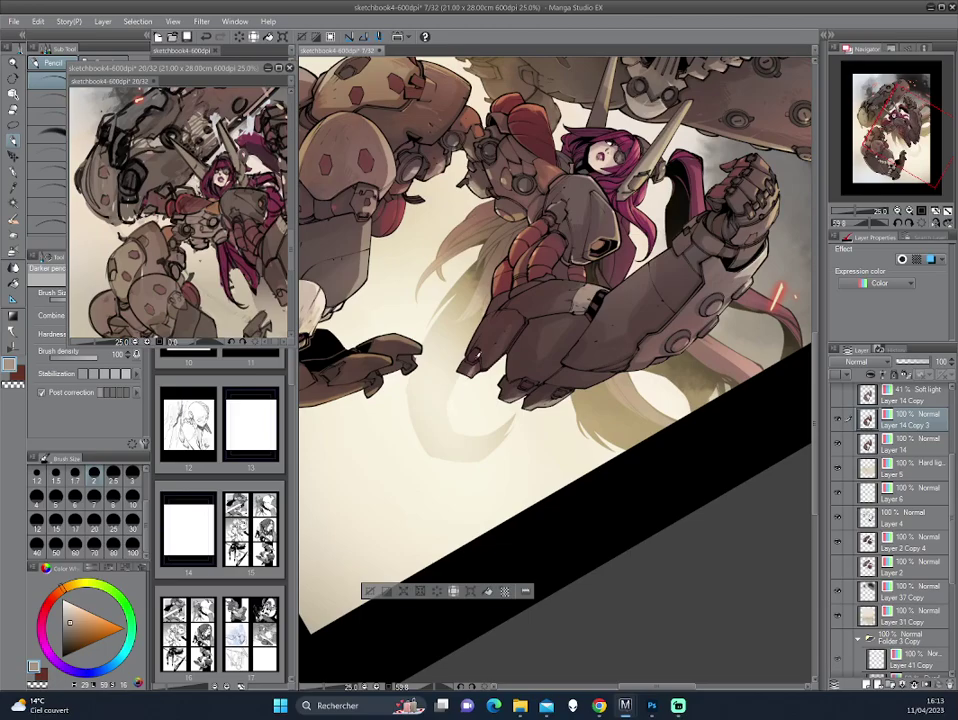
drag(355, 283, 373, 264)
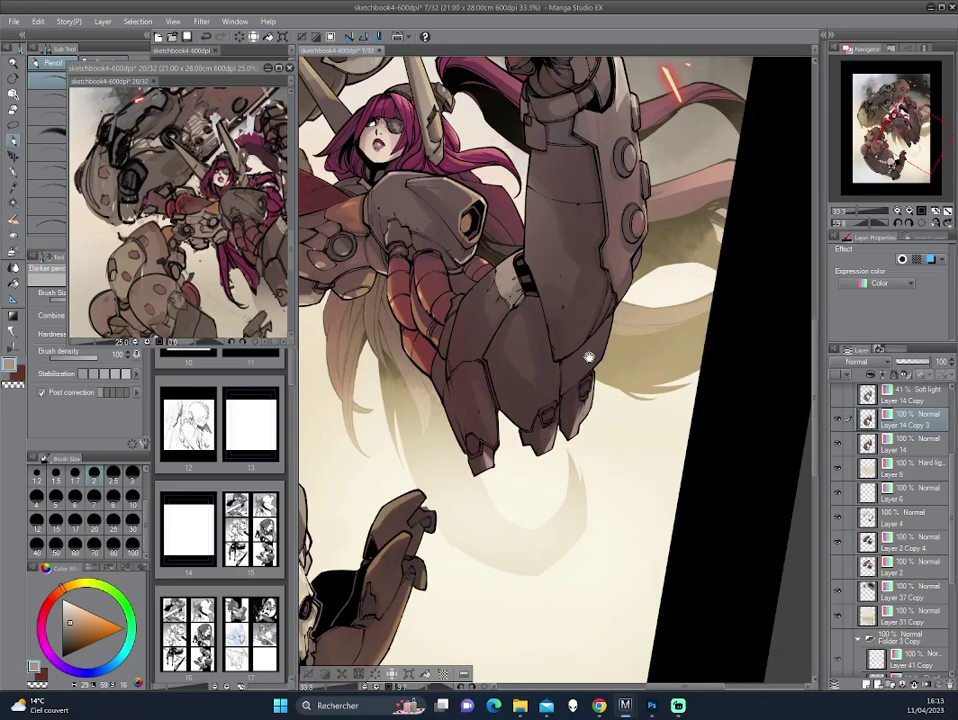
Step: Paint a light beige highlight on the mech's lower finger tip
alt+click(363, 336)
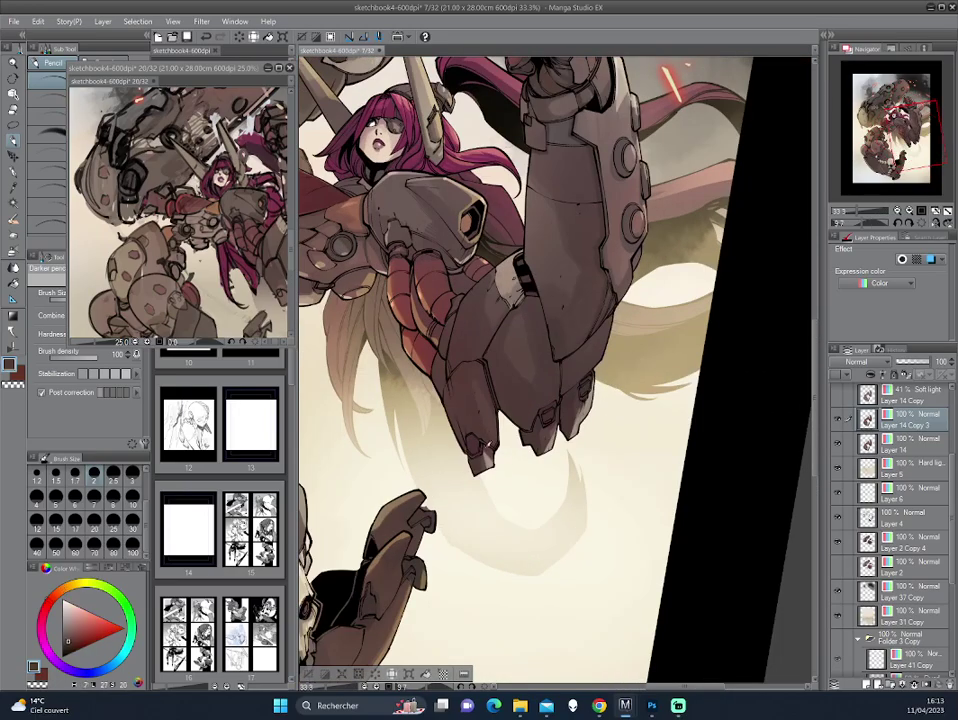
alt+click(612, 420)
drag(612, 420, 601, 323)
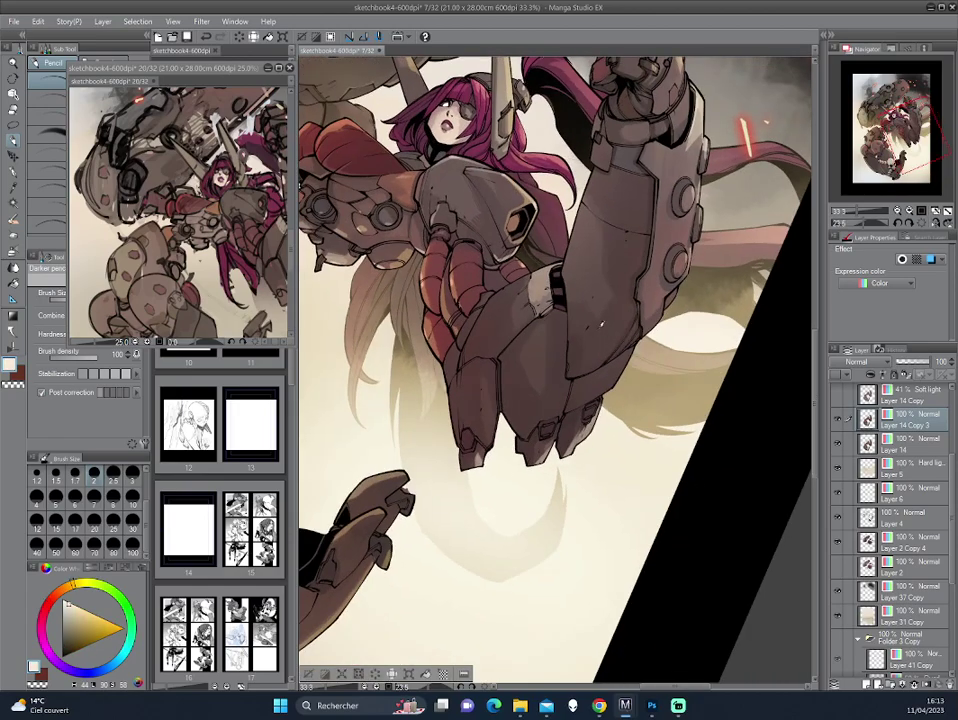
drag(477, 434, 470, 447)
drag(410, 342, 495, 309)
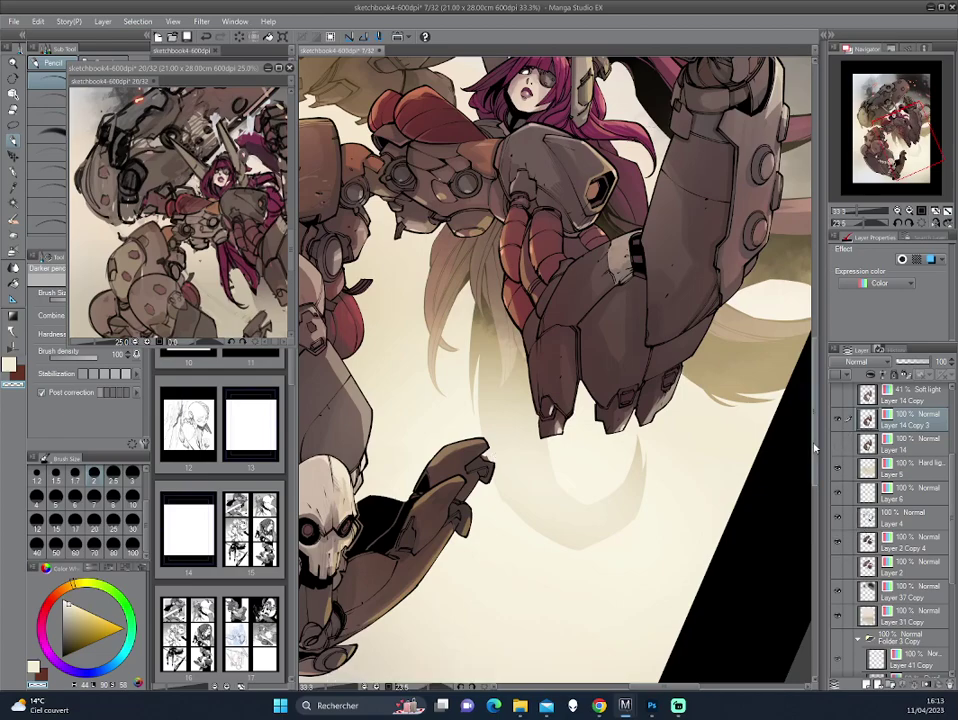
Step: Switch back to dark brown, straighten the view, and select the figure layer's contents
alt+click(484, 466)
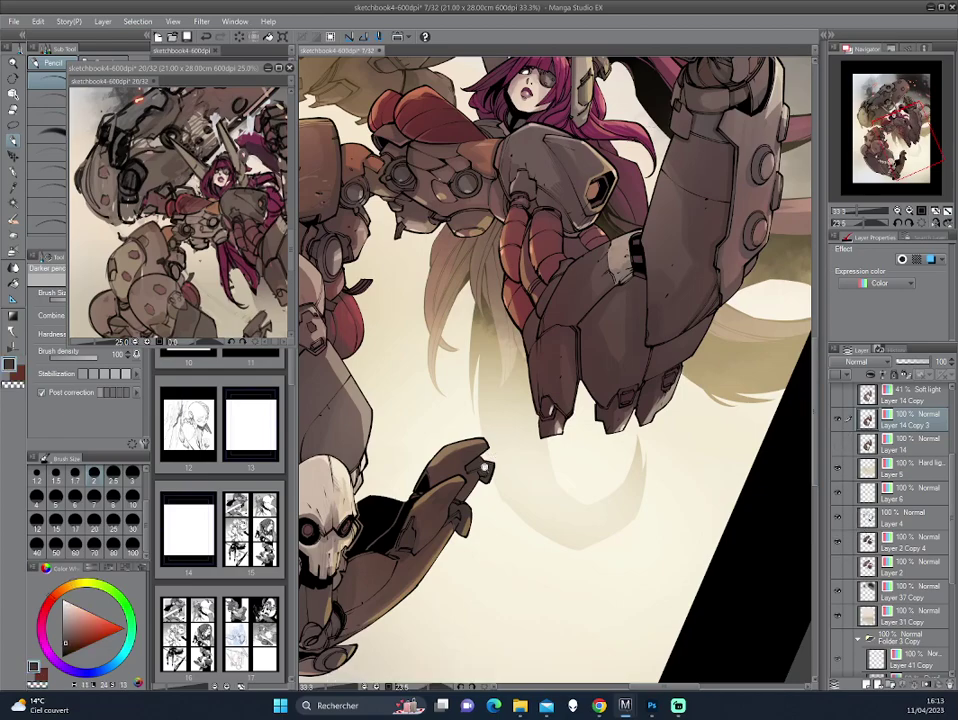
scroll(484, 466, down, 2)
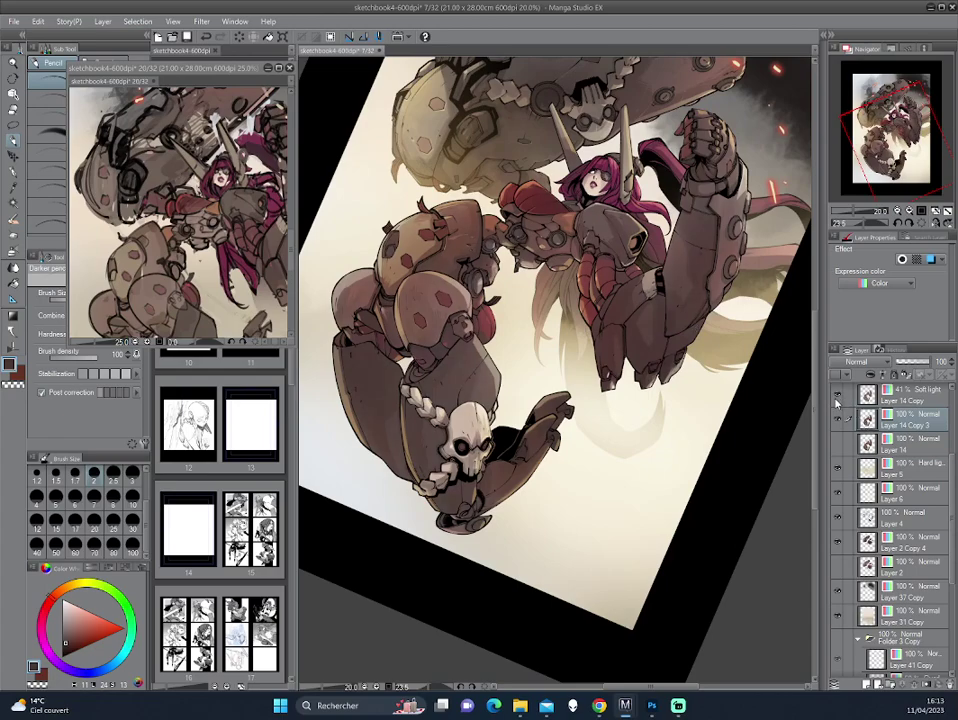
drag(641, 513, 612, 534)
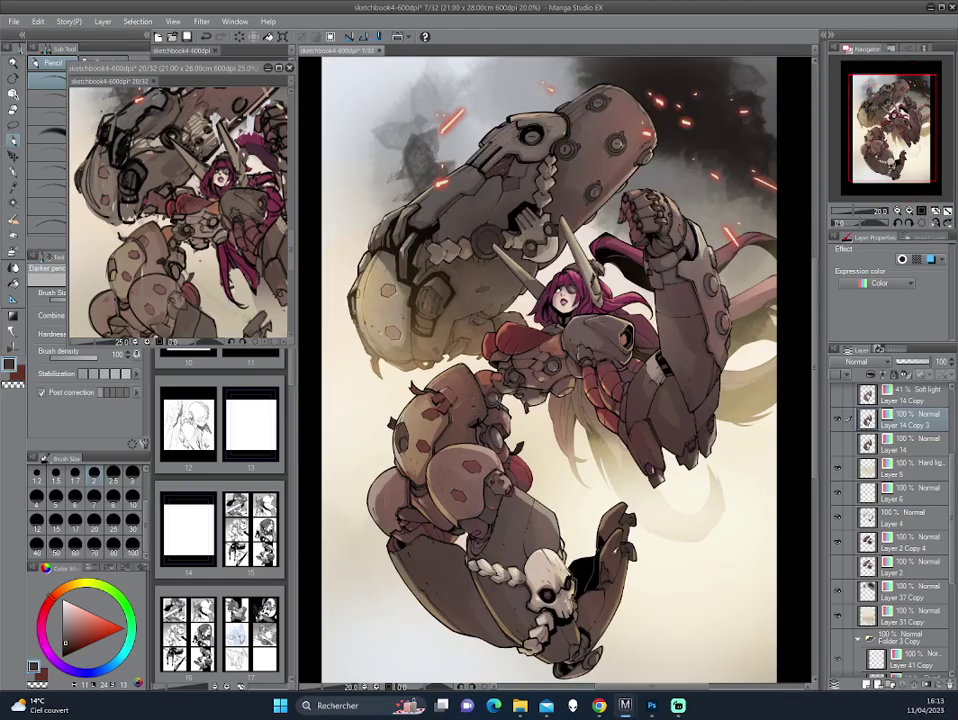
scroll(658, 388, down, 3)
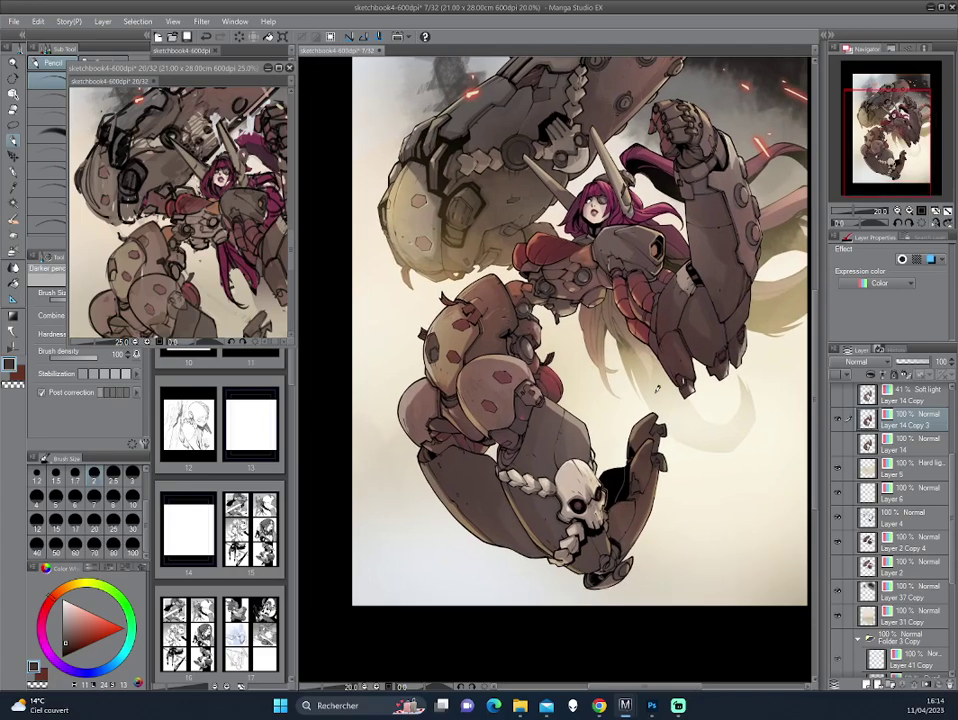
ctrl+click(866, 419)
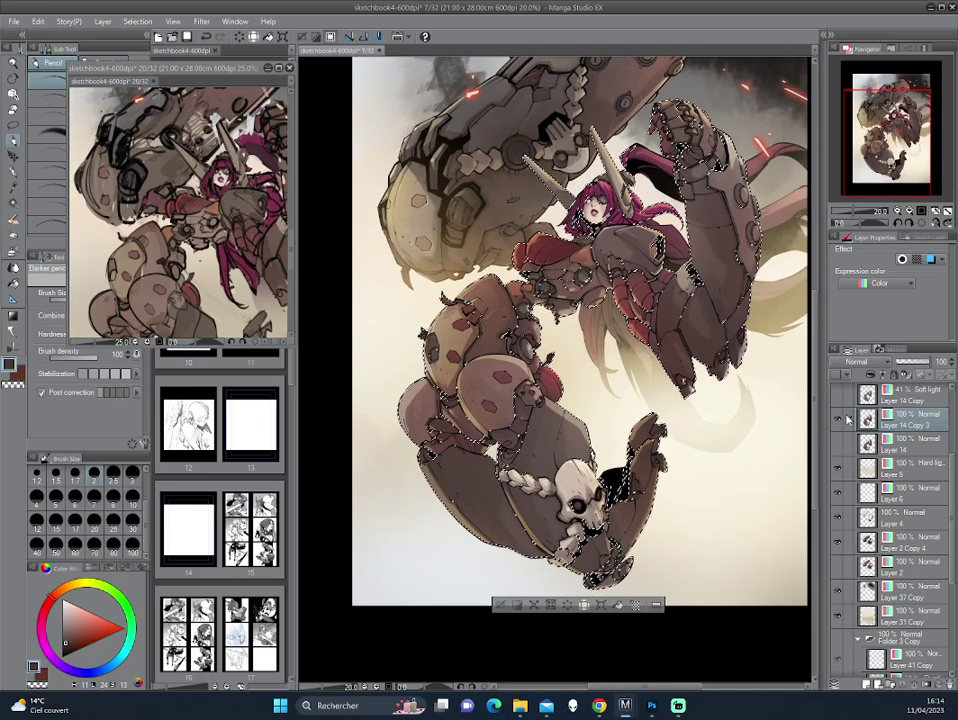
Step: Zoom into the face and sample a light pink-beige, shifting it toward orange
scroll(608, 262, up, 2)
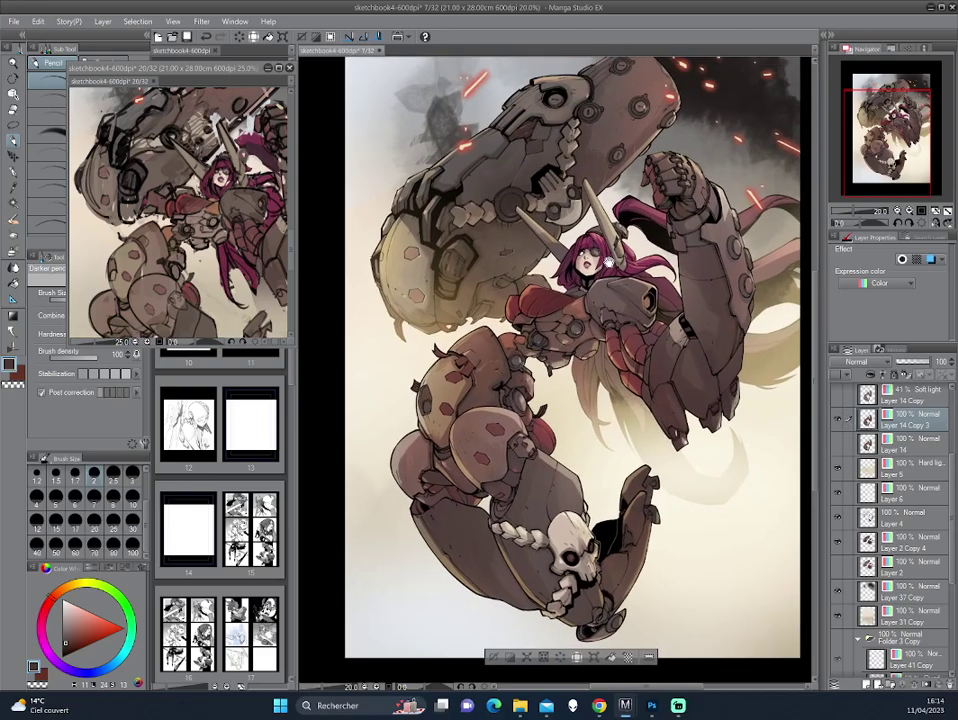
scroll(608, 262, up, 1)
scroll(600, 258, up, 2)
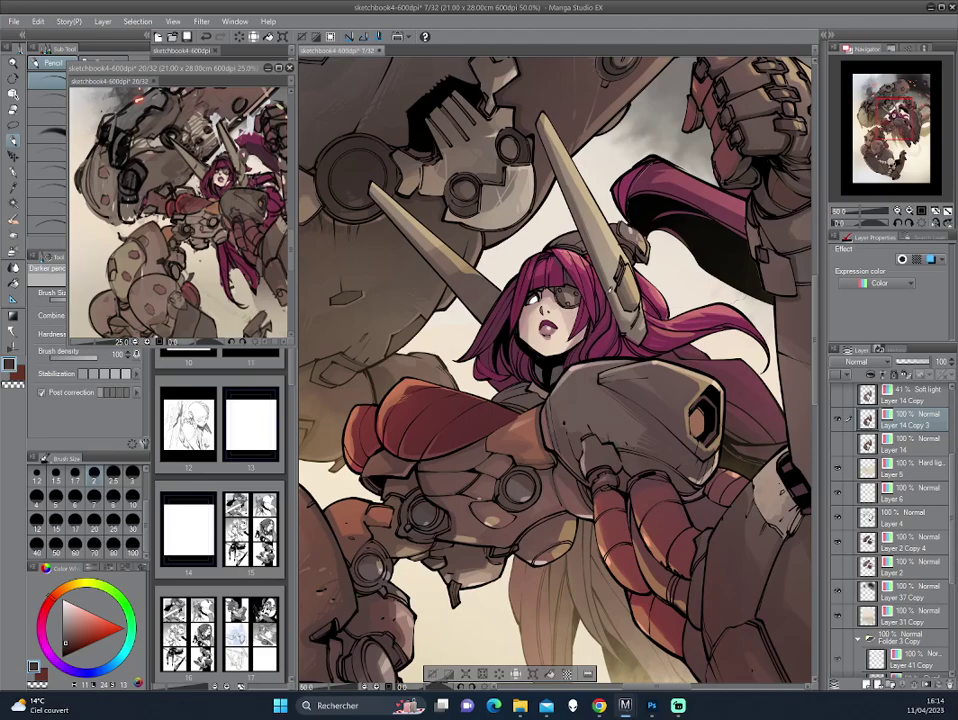
alt+click(422, 249)
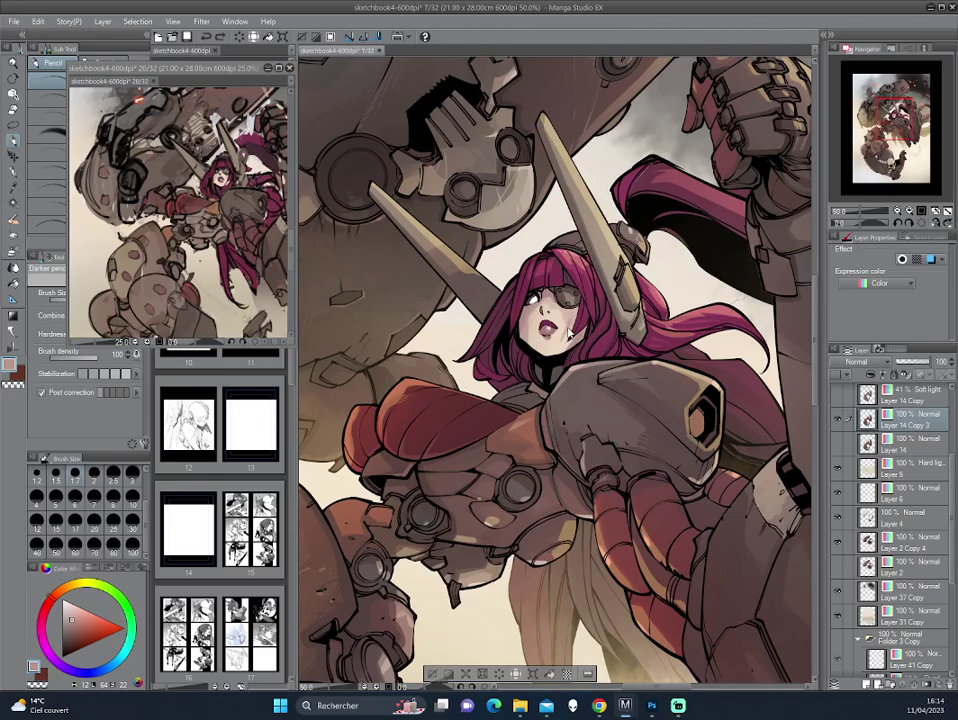
alt+click(428, 205)
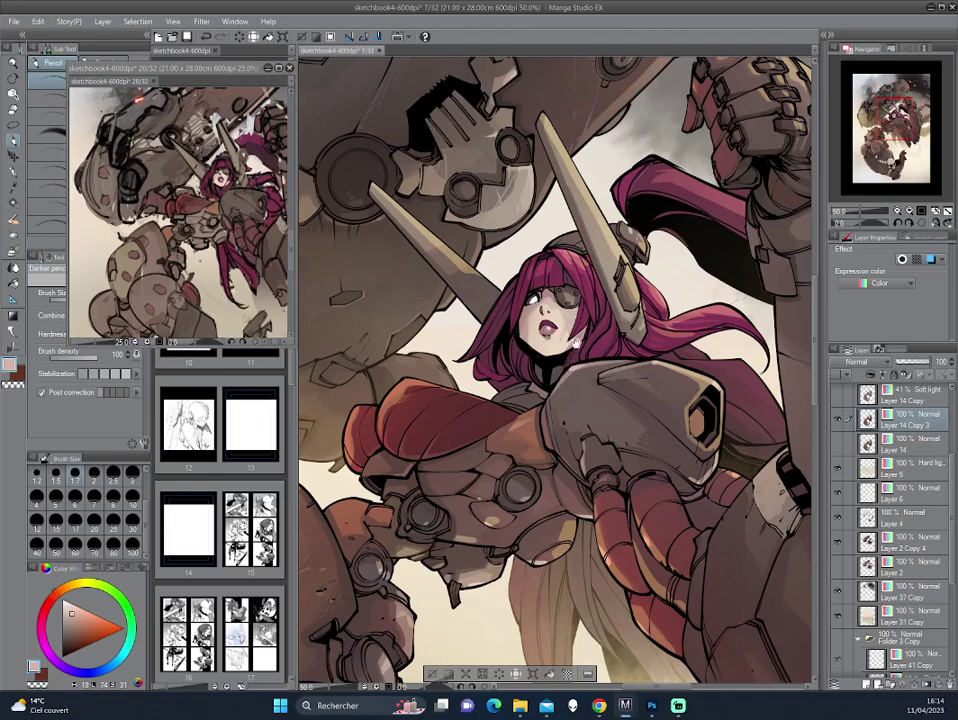
Step: Rotate the view back and forth and pick a lighter pink
scroll(428, 256, up, 3)
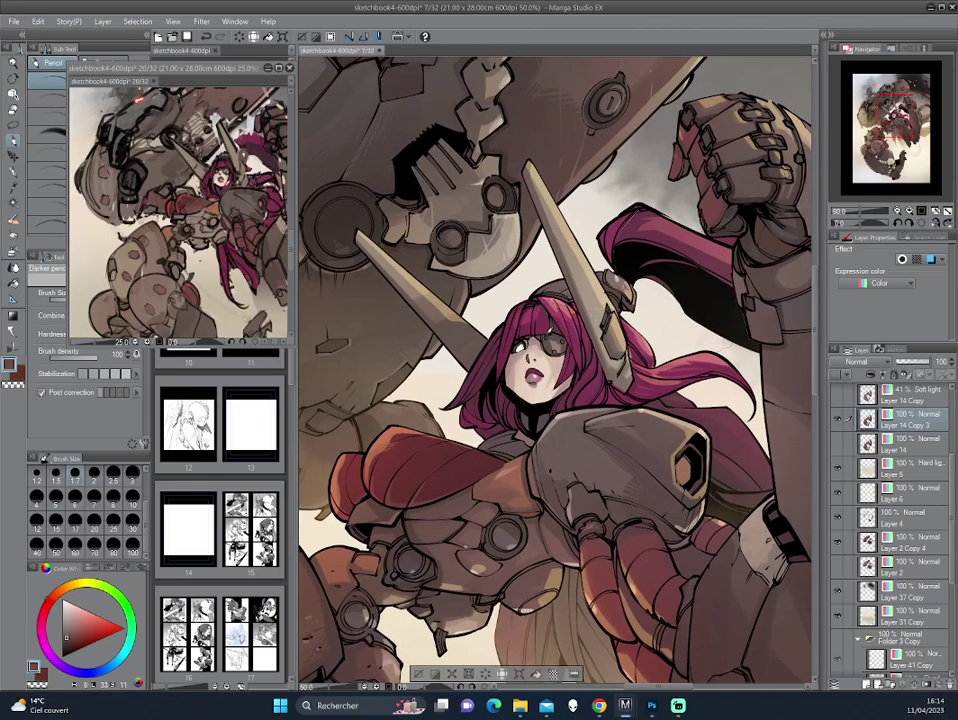
key(asciicircum)
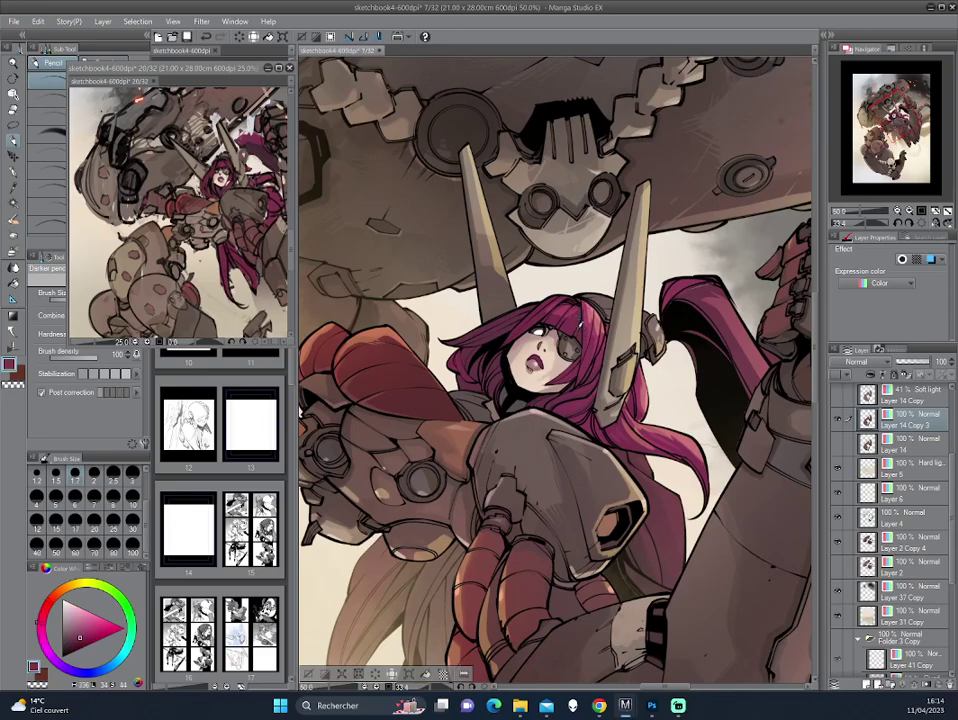
key(minus)
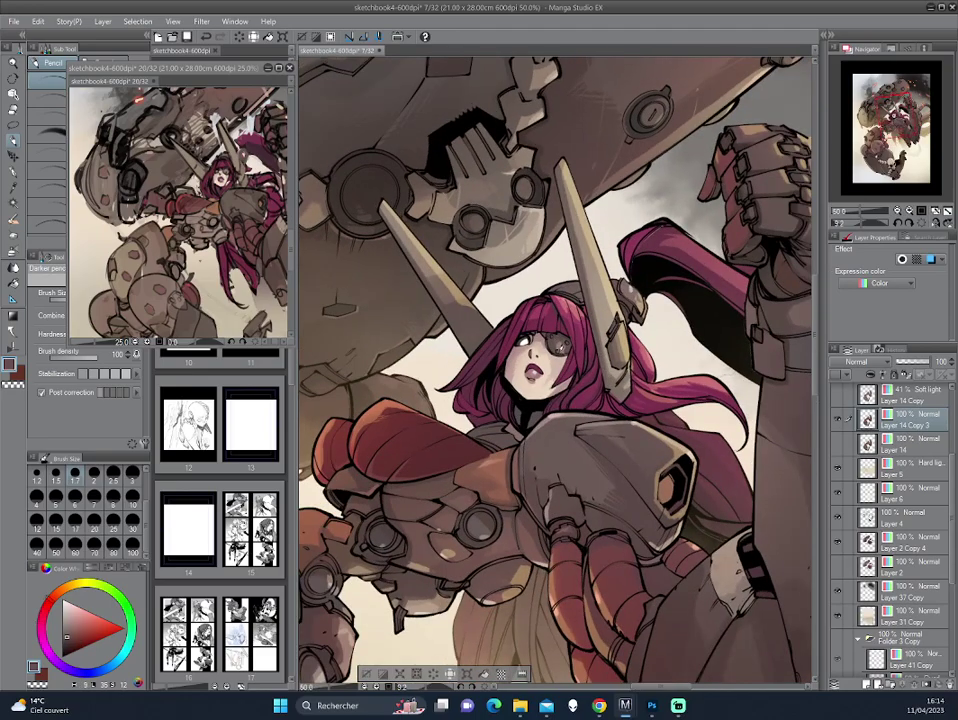
key(minus)
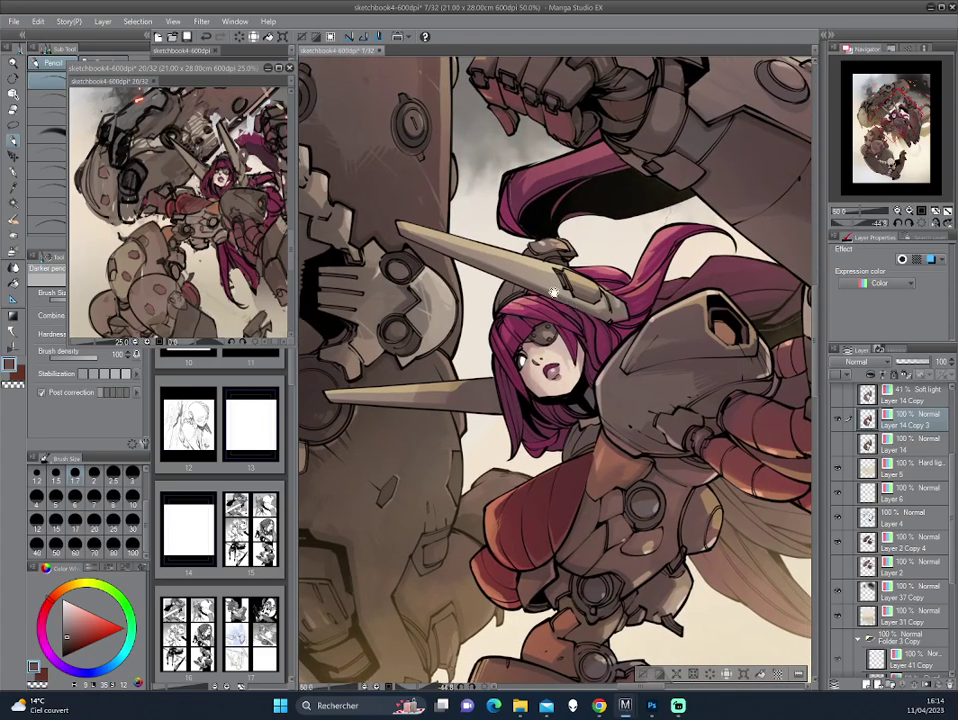
alt+click(395, 256)
Step: Zoom the Sub View reference window in on the girl's face in the rough sketch
click(150, 177)
scroll(170, 240, up, 2)
scroll(196, 300, up, 2)
scroll(160, 200, up, 2)
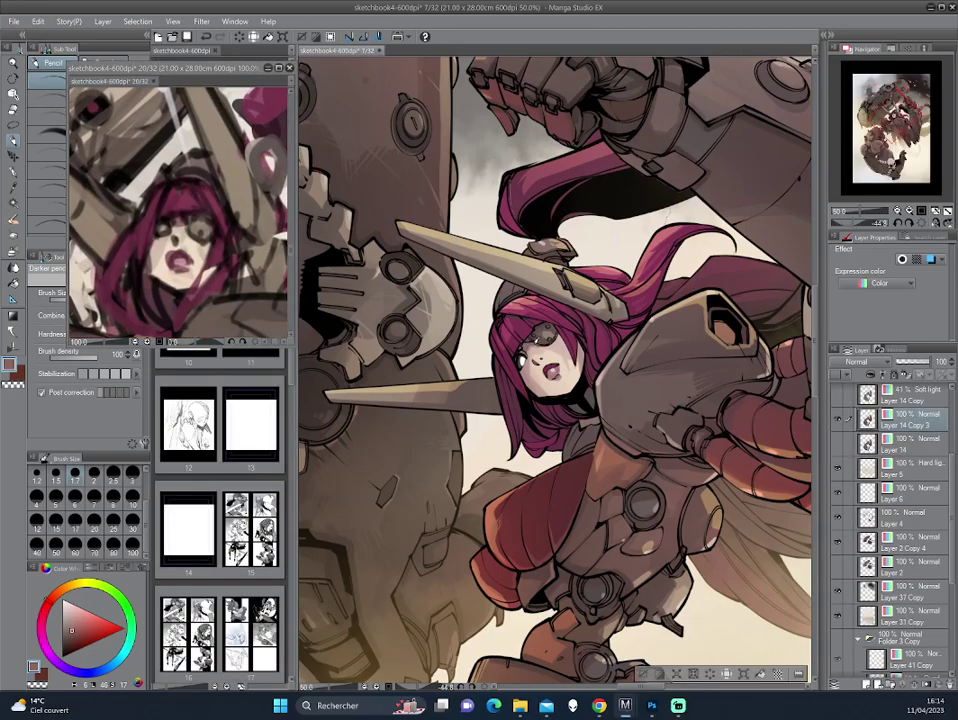
Step: Tilt the canvas and zoom from 25% to 33.3%, centring on the girl
key(asciicircum)
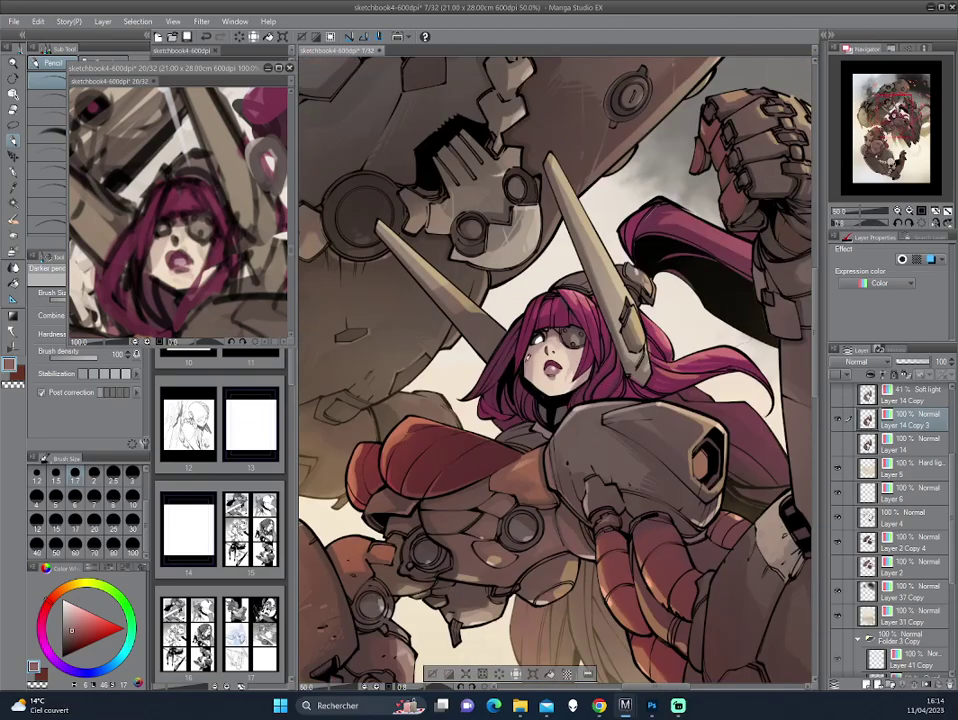
drag(400, 258, 424, 248)
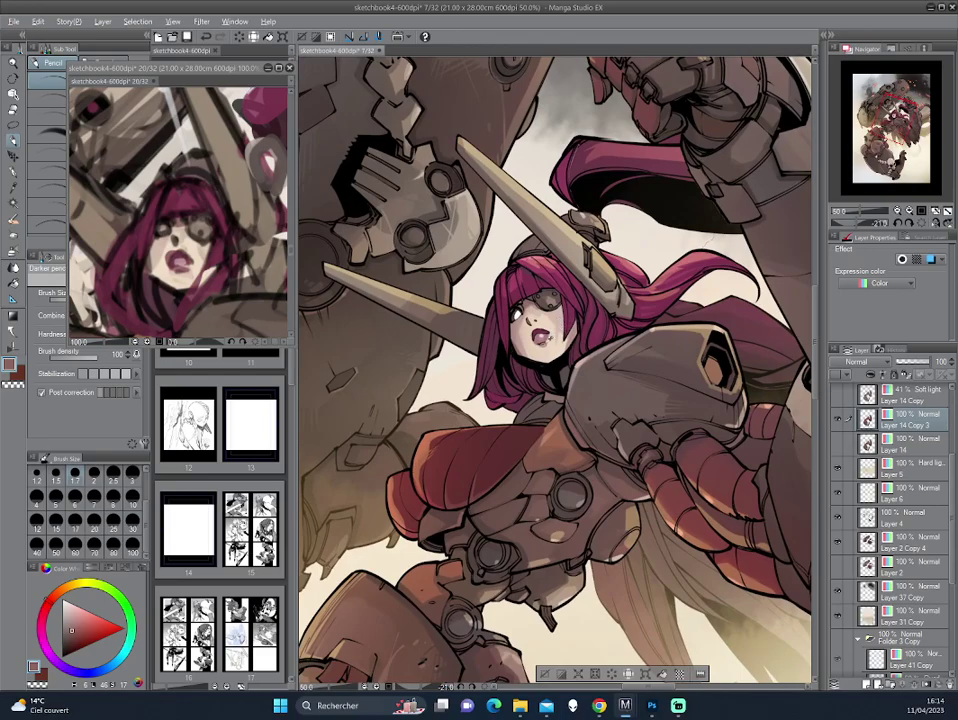
alt+click(408, 252)
scroll(403, 260, down, 1)
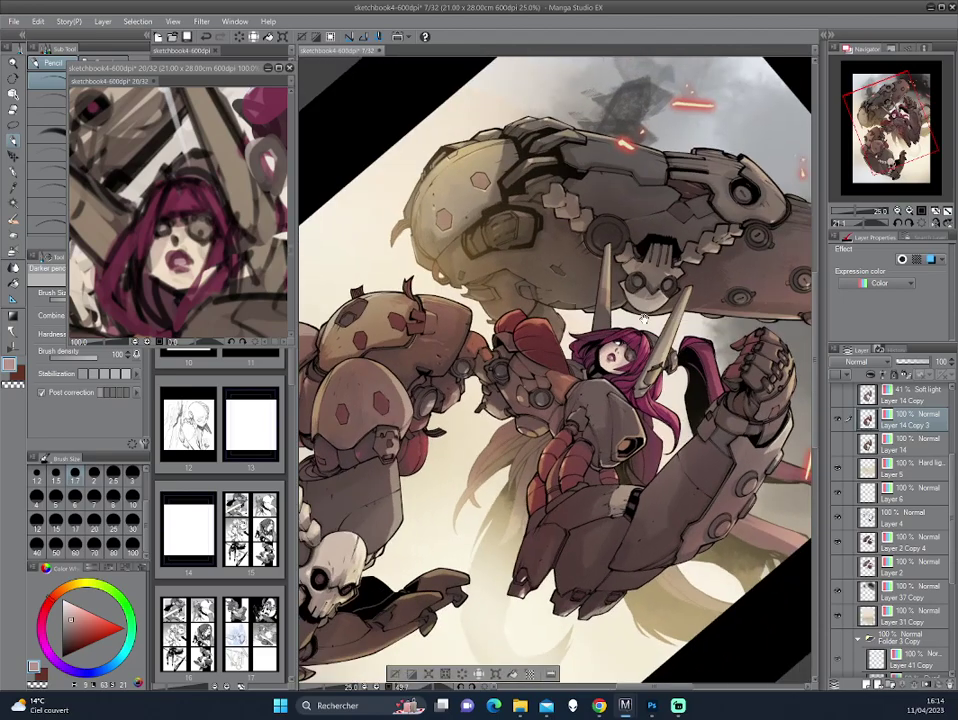
mouse_move(470, 243)
mouse_down()
mouse_move(632, 283)
mouse_move(467, 238)
mouse_up()
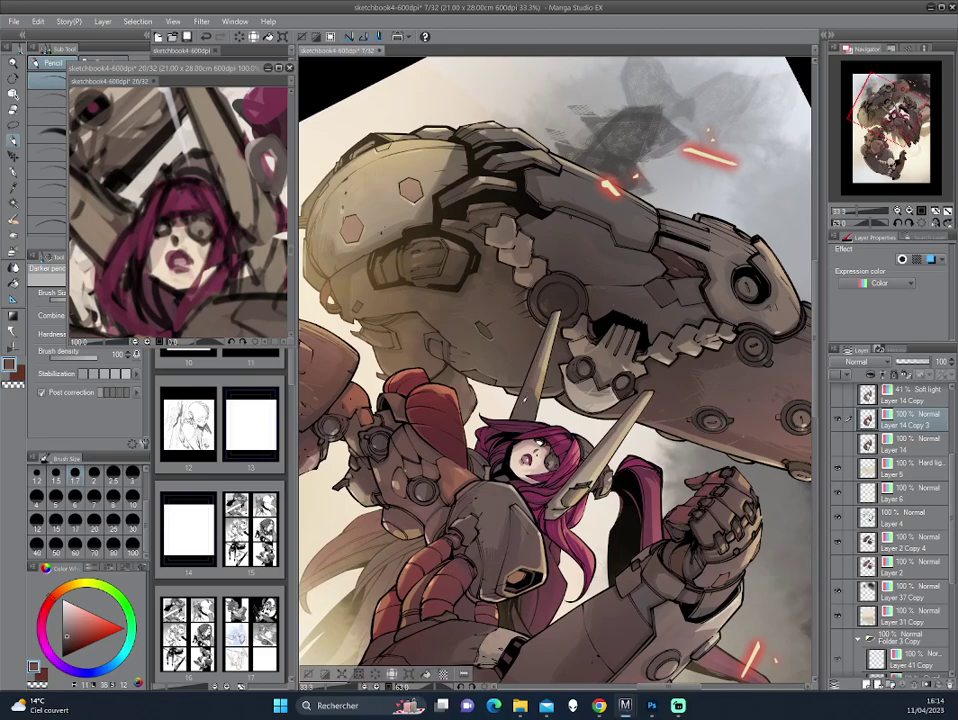
drag(400, 275, 638, 310)
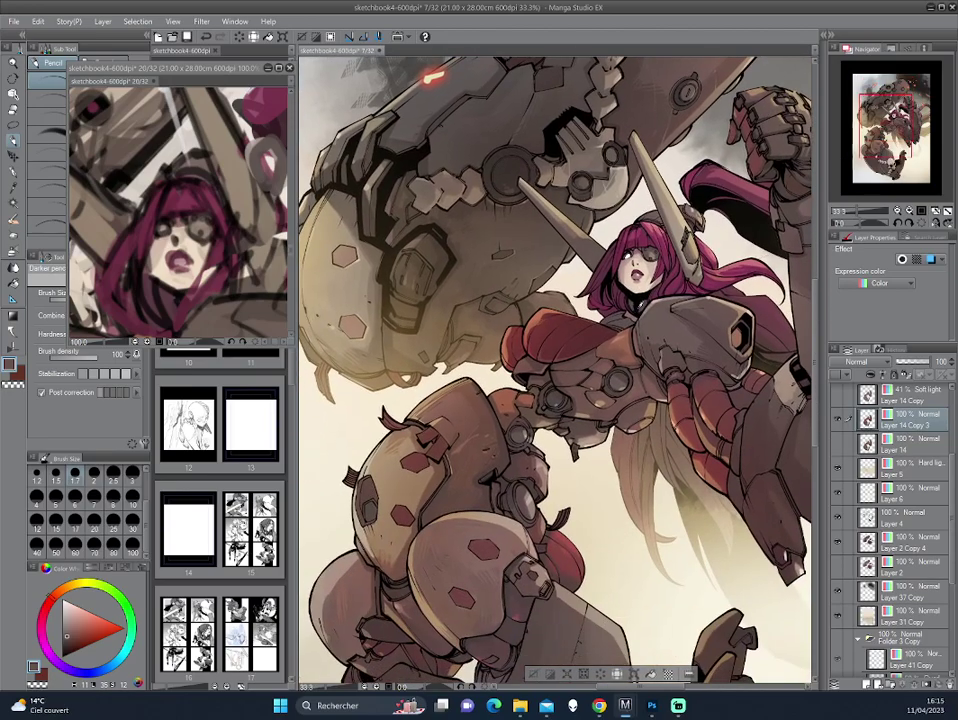
drag(555, 370, 640, 300)
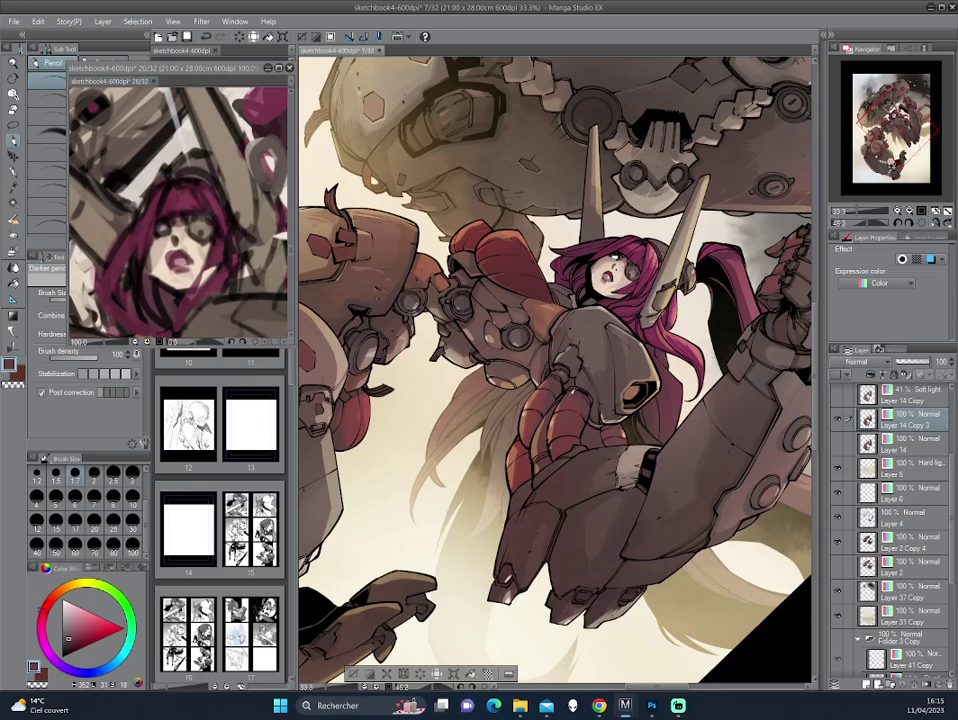
Step: Turn the figure upright and ink the strap band on her leg darker
drag(436, 302, 437, 230)
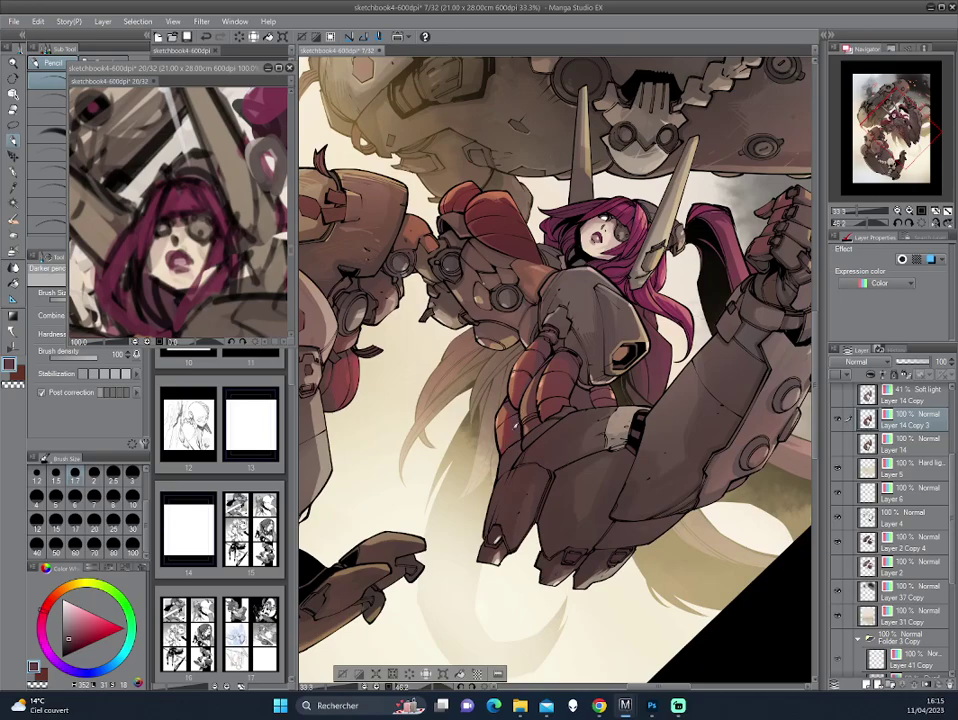
drag(406, 328, 440, 285)
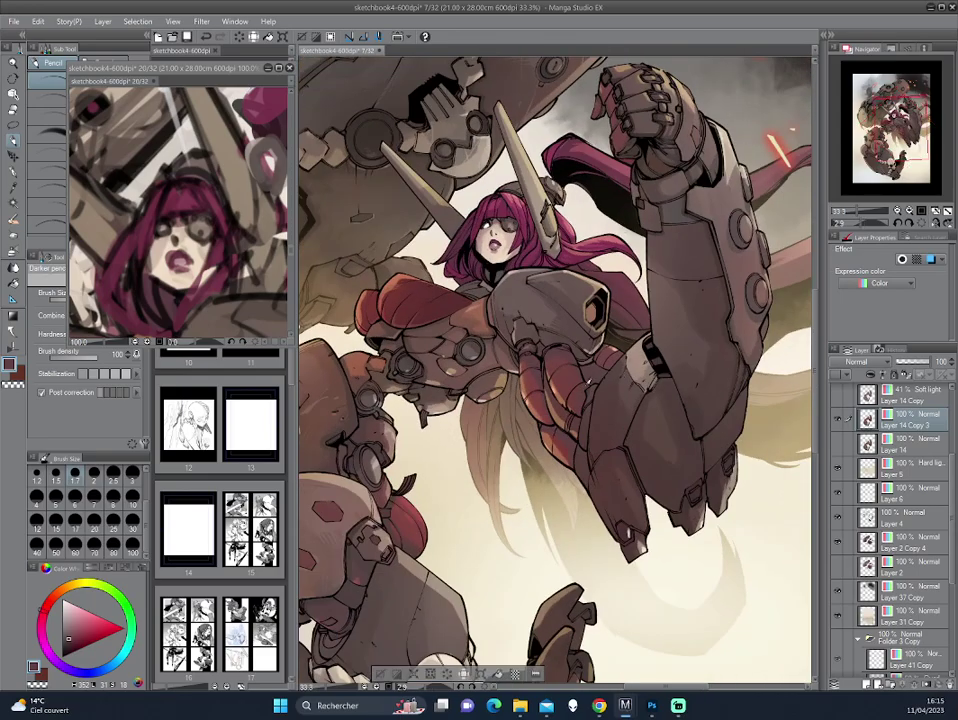
drag(440, 287, 449, 279)
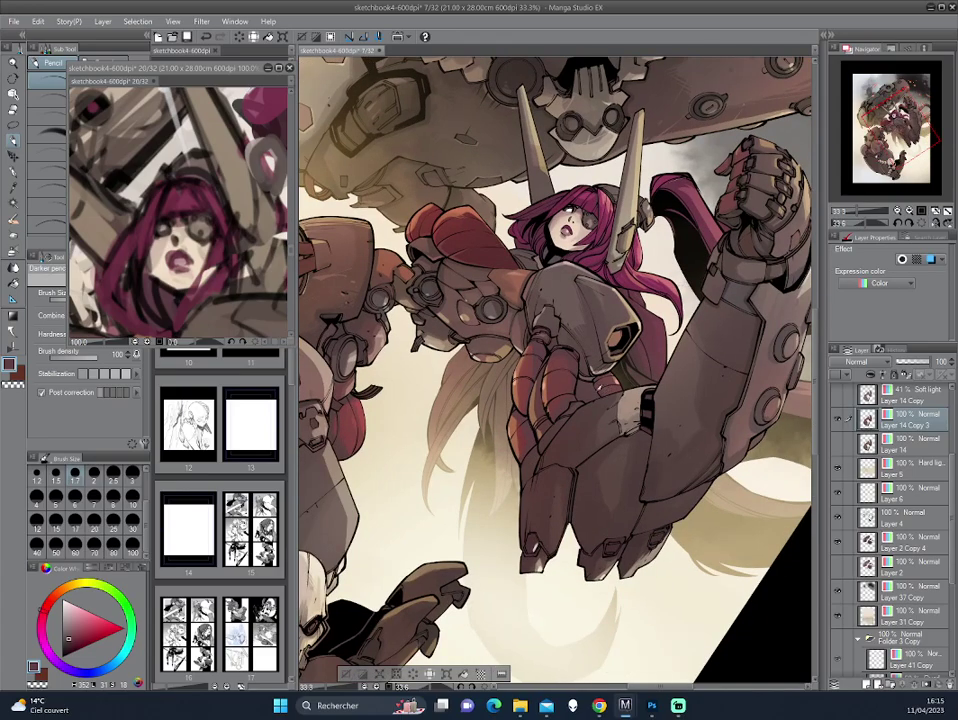
drag(447, 293, 430, 300)
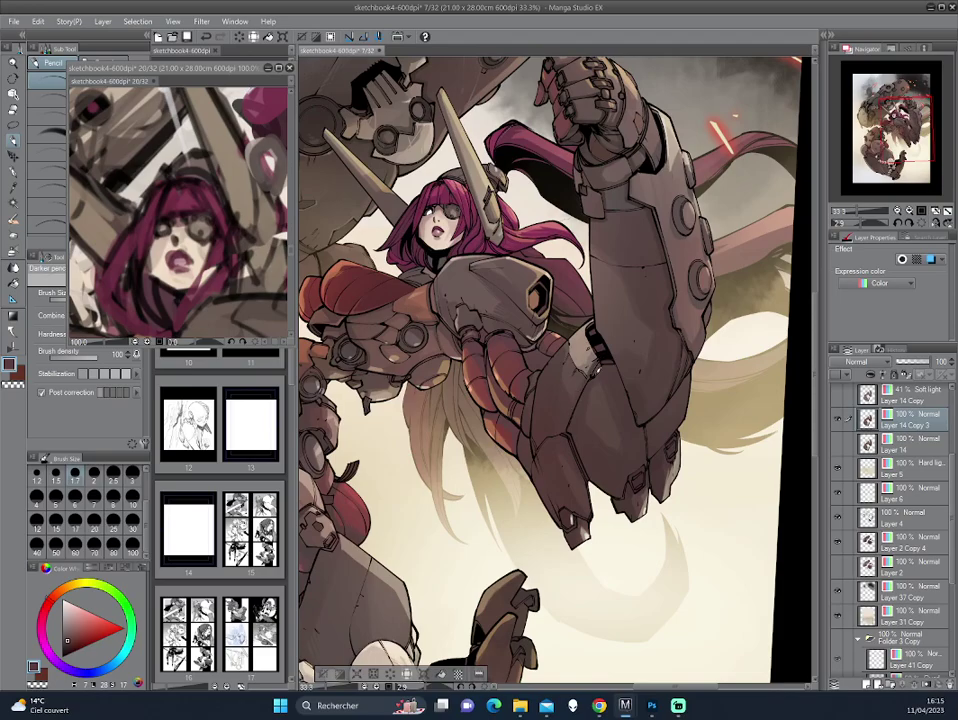
mouse_move(442, 260)
mouse_down()
mouse_move(461, 266)
mouse_move(438, 272)
mouse_up()
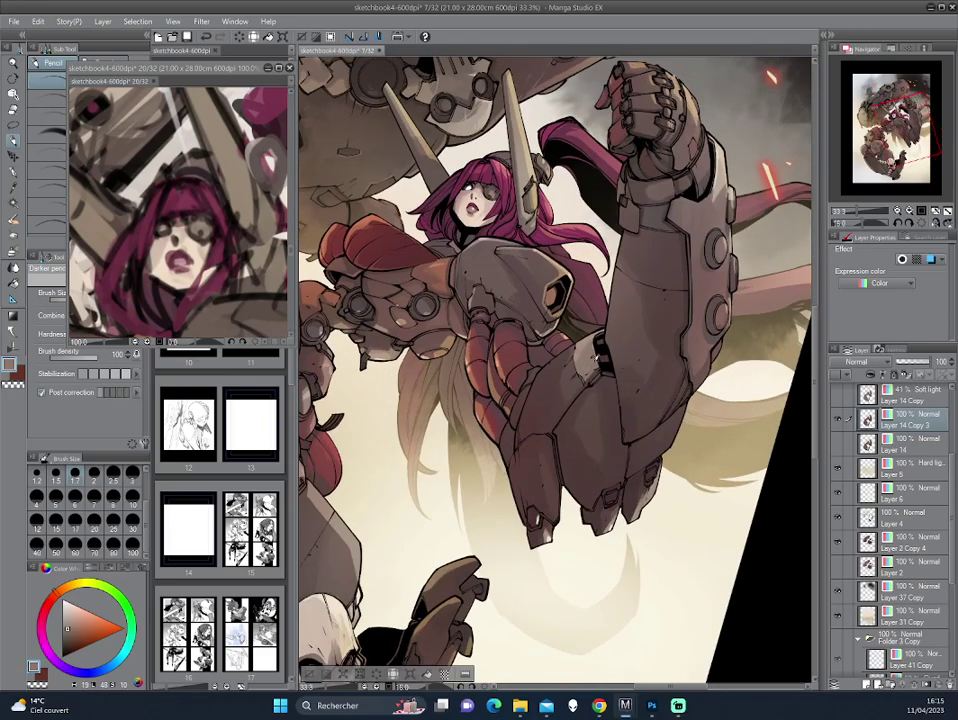
drag(595, 350, 597, 356)
Step: Switch to the pen while turning the canvas around the figure
mouse_move(589, 410)
mouse_down()
mouse_move(591, 432)
mouse_move(540, 365)
mouse_up()
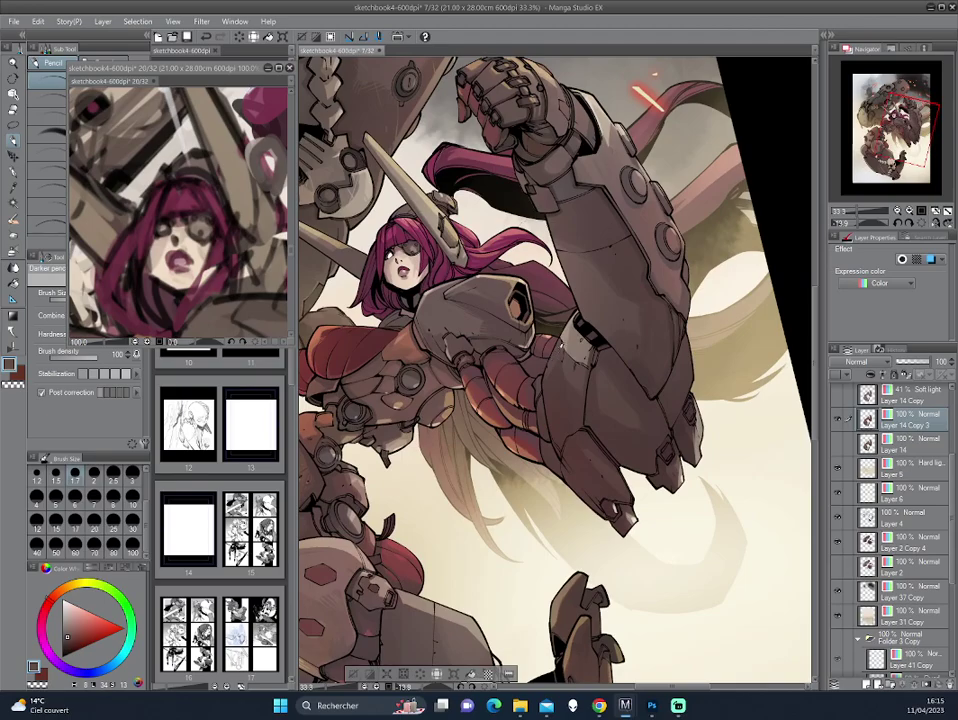
mouse_move(418, 257)
mouse_down()
mouse_move(541, 381)
mouse_move(652, 445)
mouse_up()
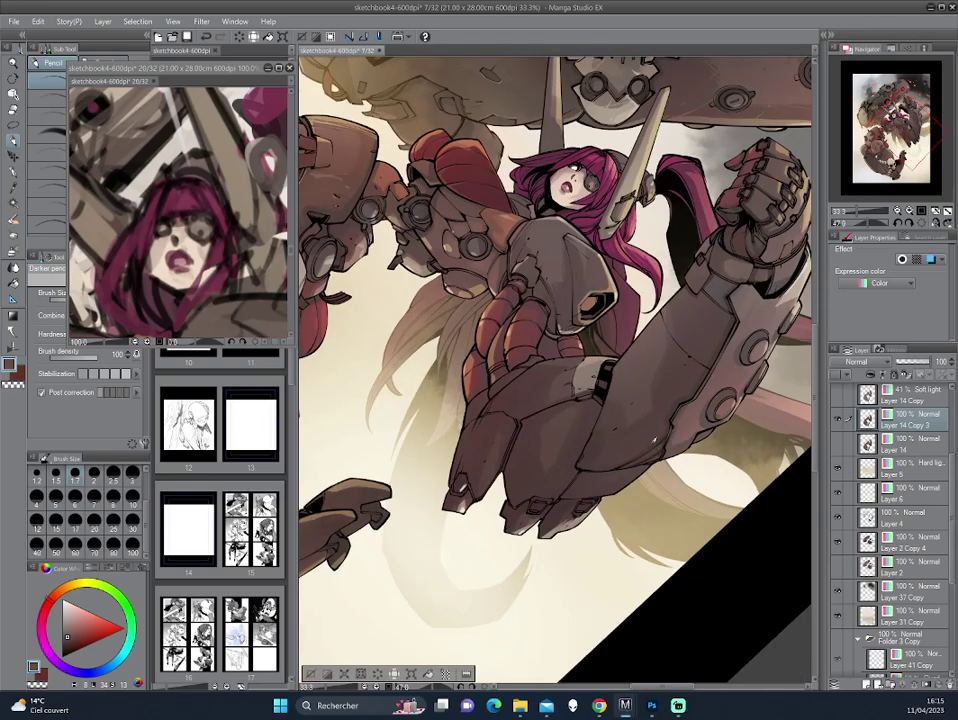
key(p)
mouse_move(450, 320)
mouse_down()
mouse_move(652, 396)
mouse_move(607, 427)
mouse_move(571, 407)
mouse_up()
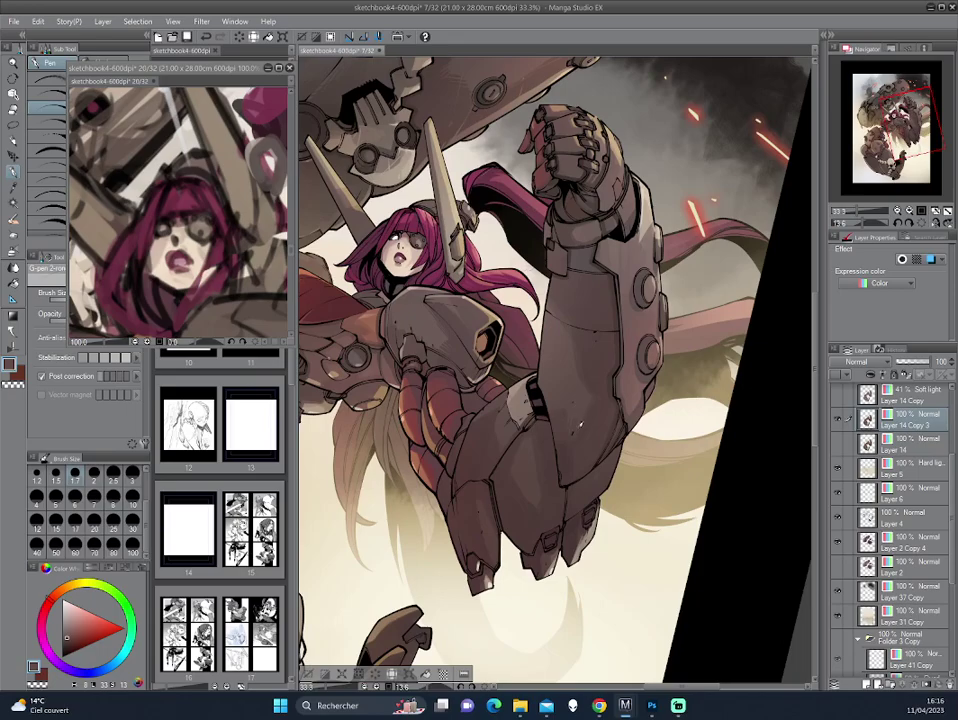
drag(616, 348, 595, 420)
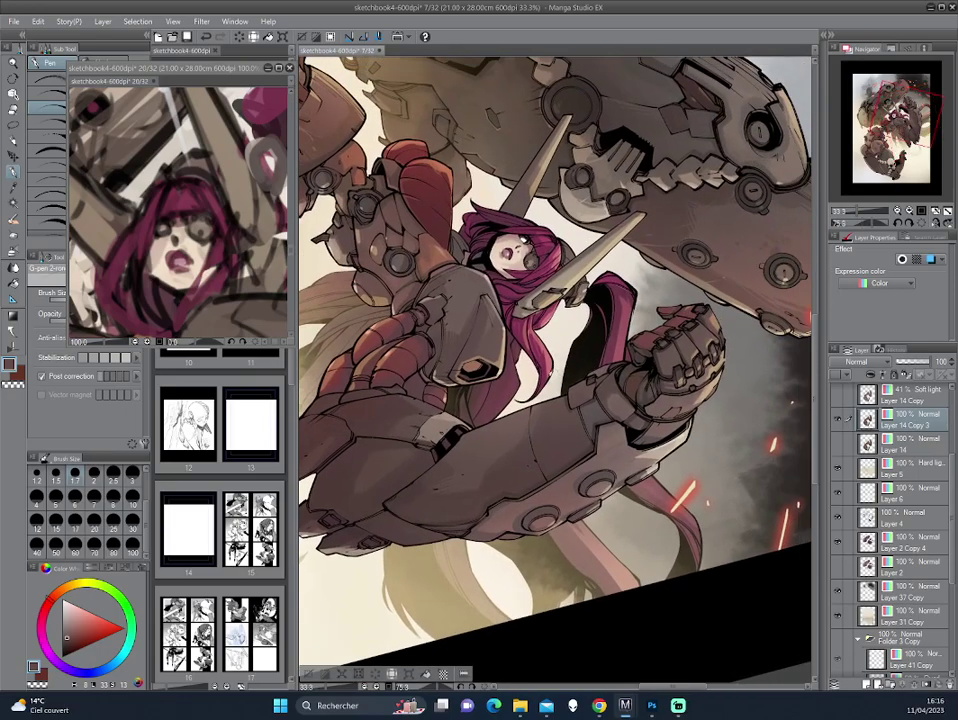
Step: Pick an orange-brown drawing colour, return to the pencil, and re-tilt the view
alt+click(396, 318)
drag(384, 389, 441, 315)
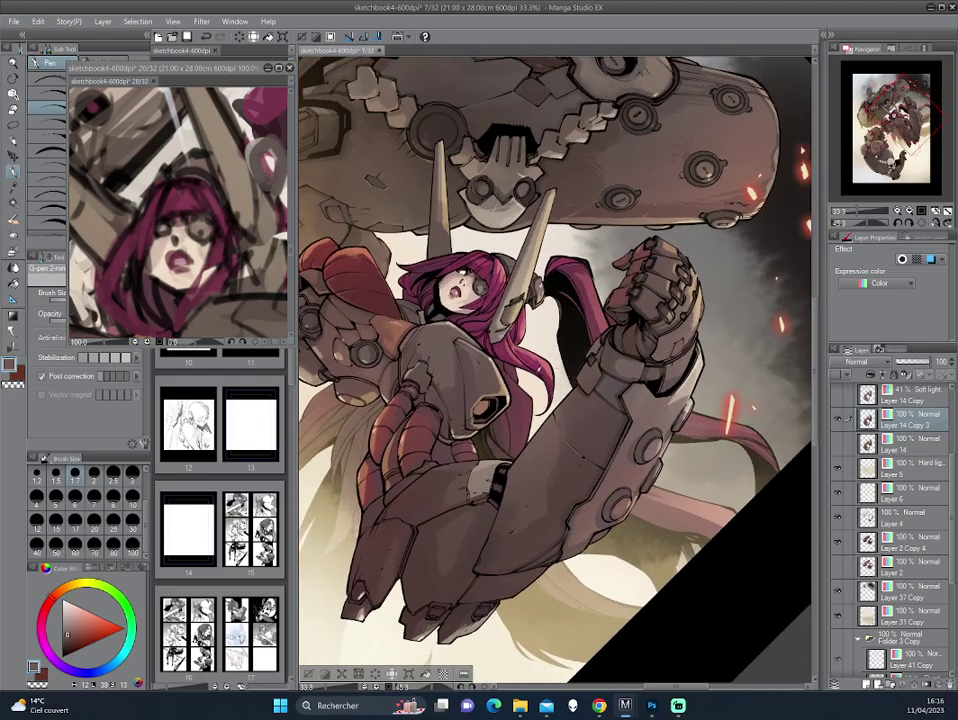
alt+click(403, 277)
drag(388, 378, 390, 330)
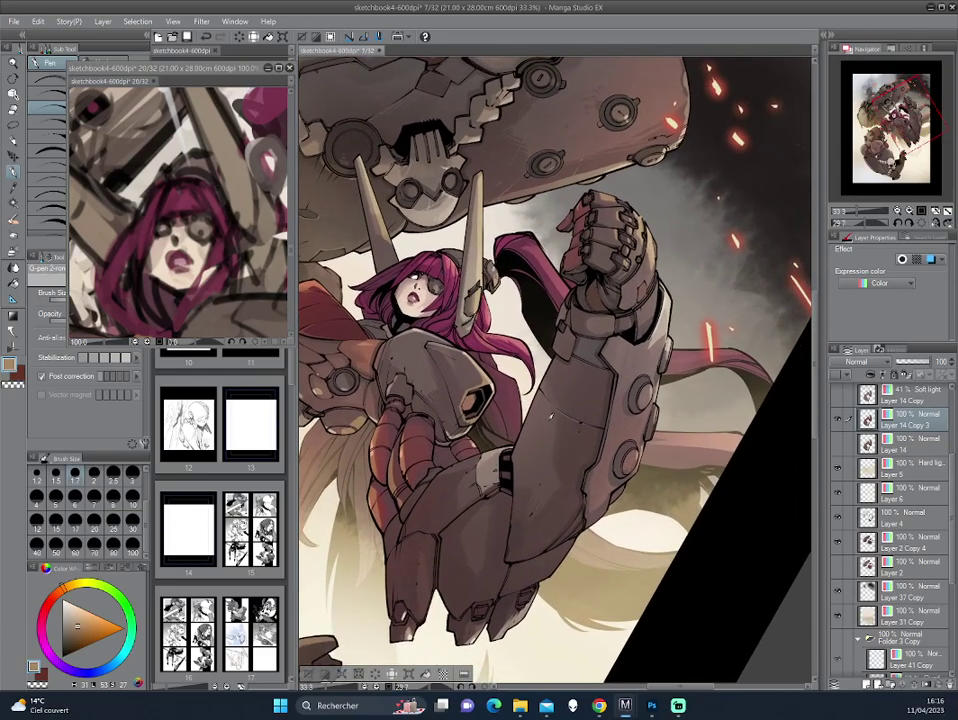
key(p)
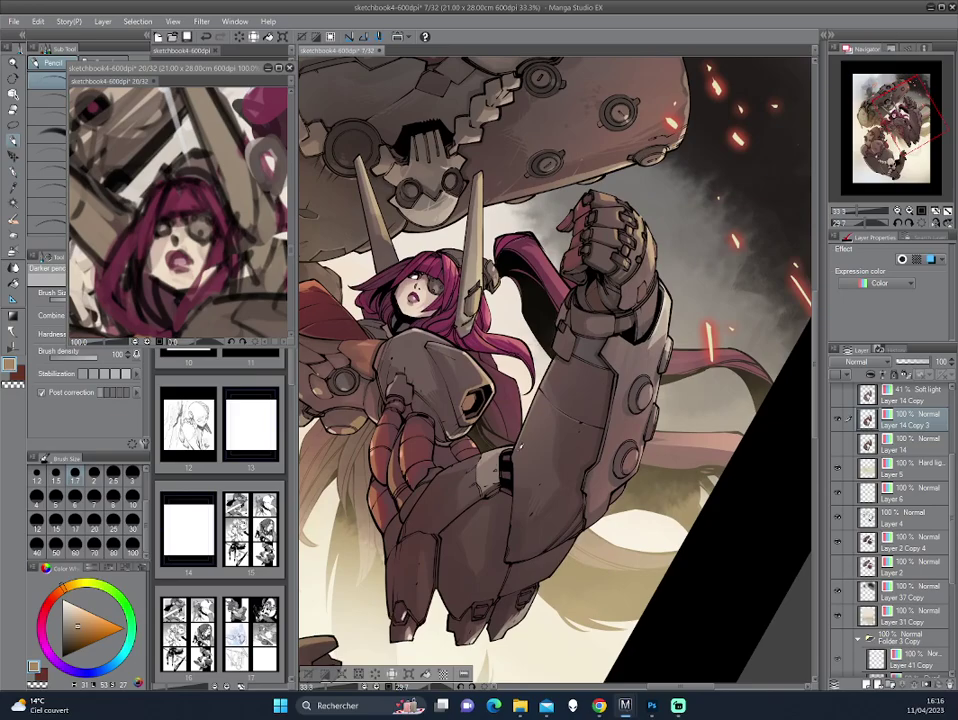
mouse_move(389, 302)
mouse_down()
mouse_move(620, 357)
mouse_move(405, 305)
mouse_up()
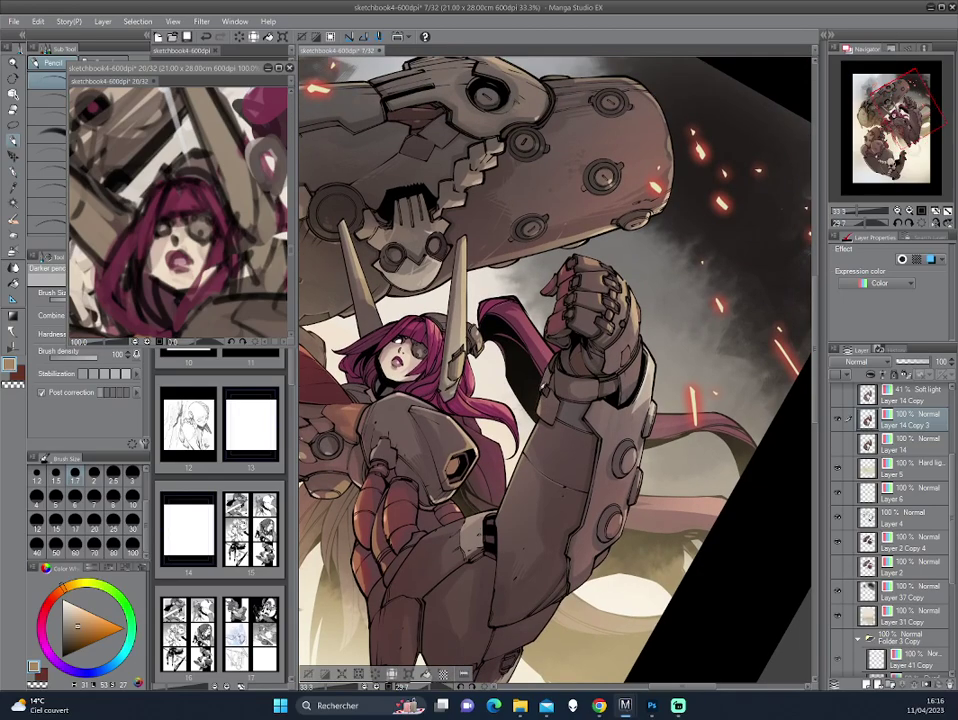
scroll(476, 258, down, 1)
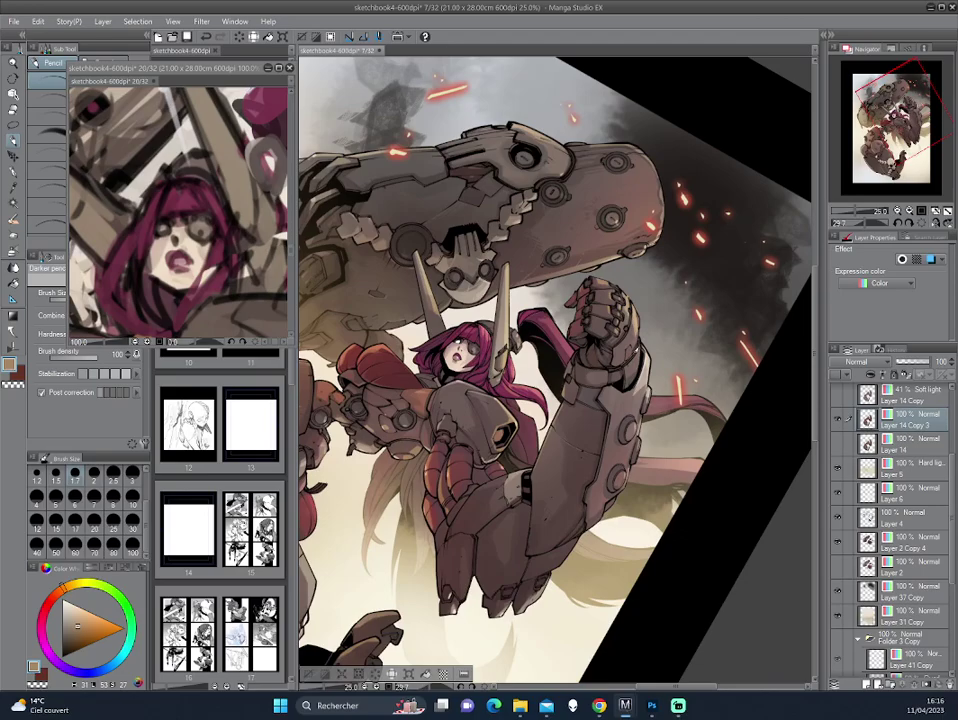
scroll(476, 263, up, 1)
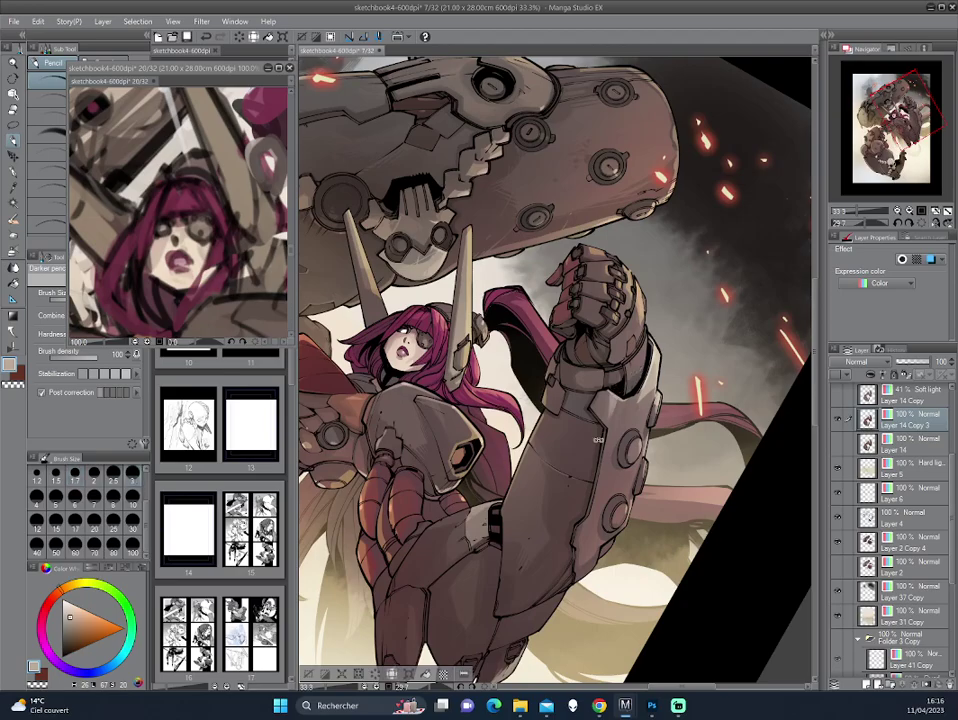
mouse_move(462, 300)
mouse_down()
mouse_move(686, 370)
mouse_move(670, 60)
mouse_up()
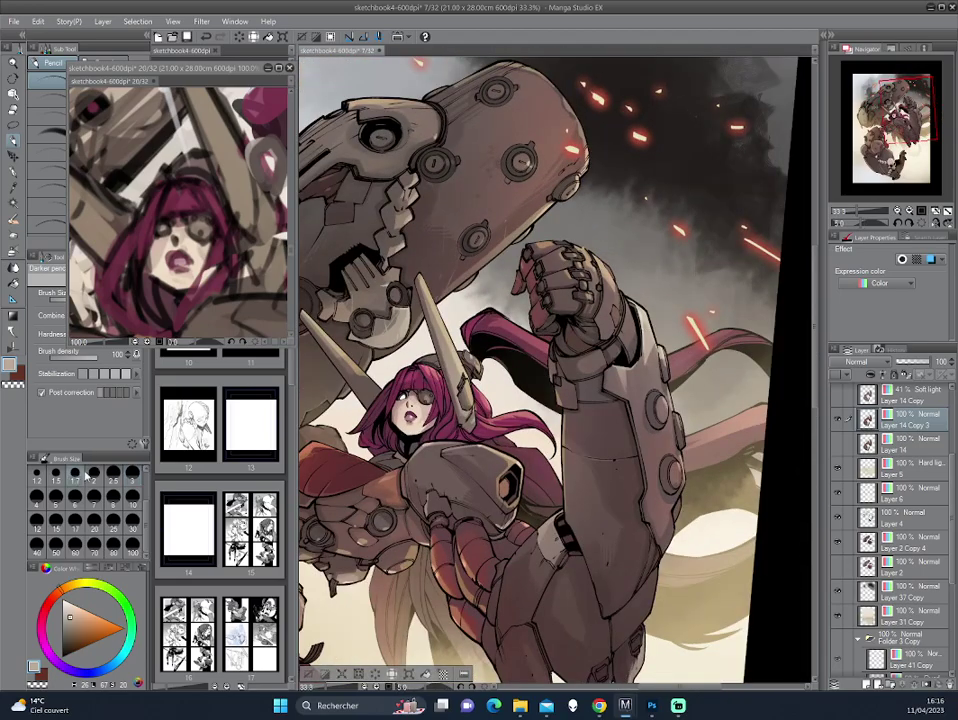
Step: Zoom in on the fist, set brush size 1.5, and pick a brownish colour
key(e)
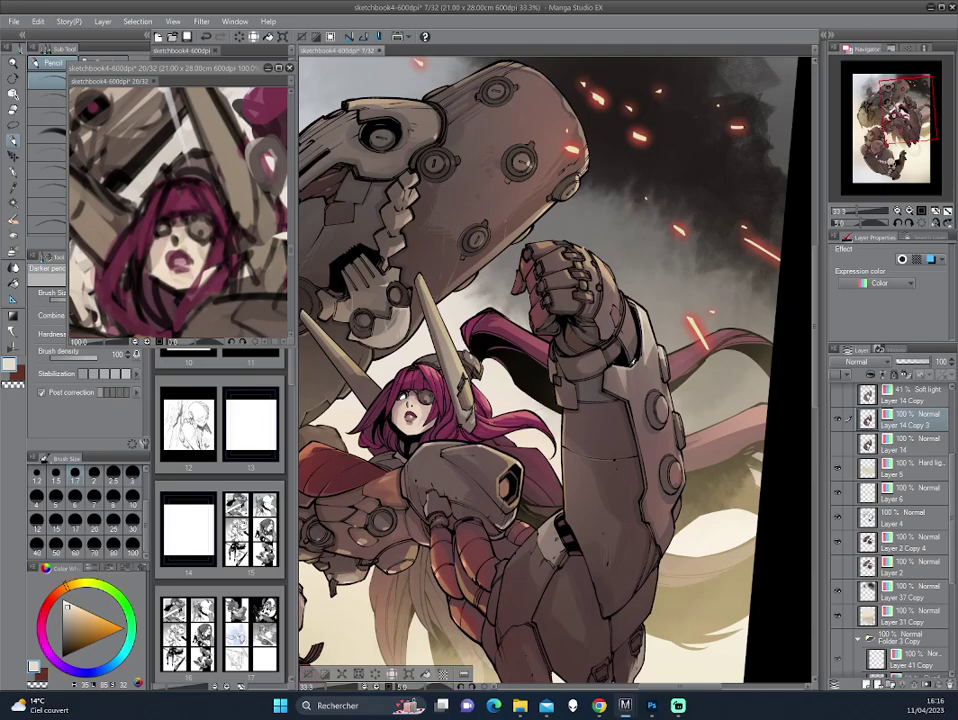
scroll(653, 358, up, 2)
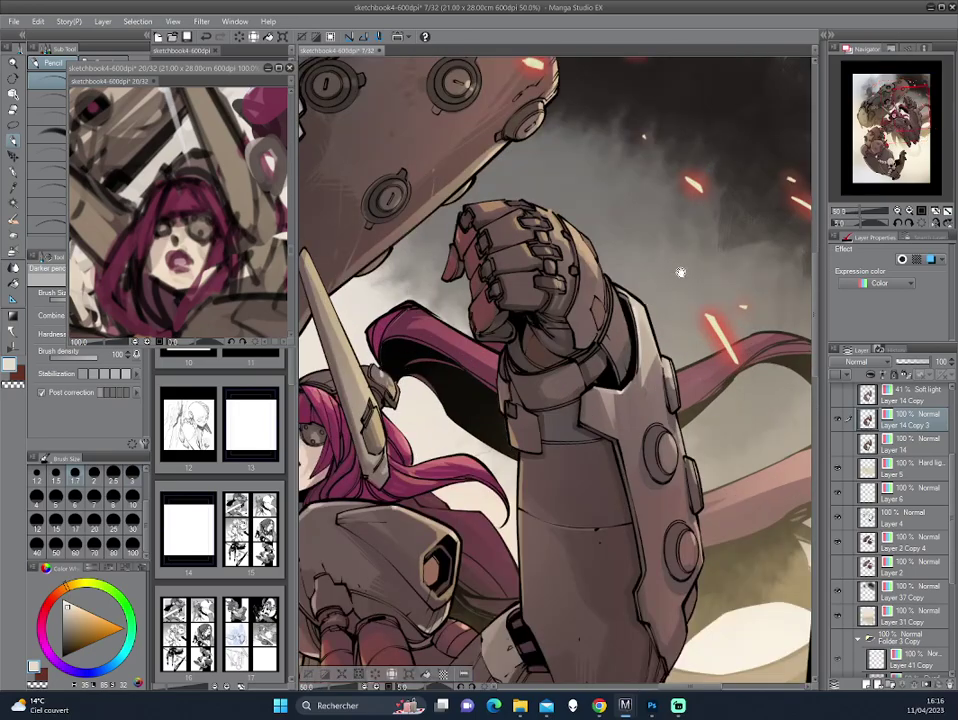
key(minus)
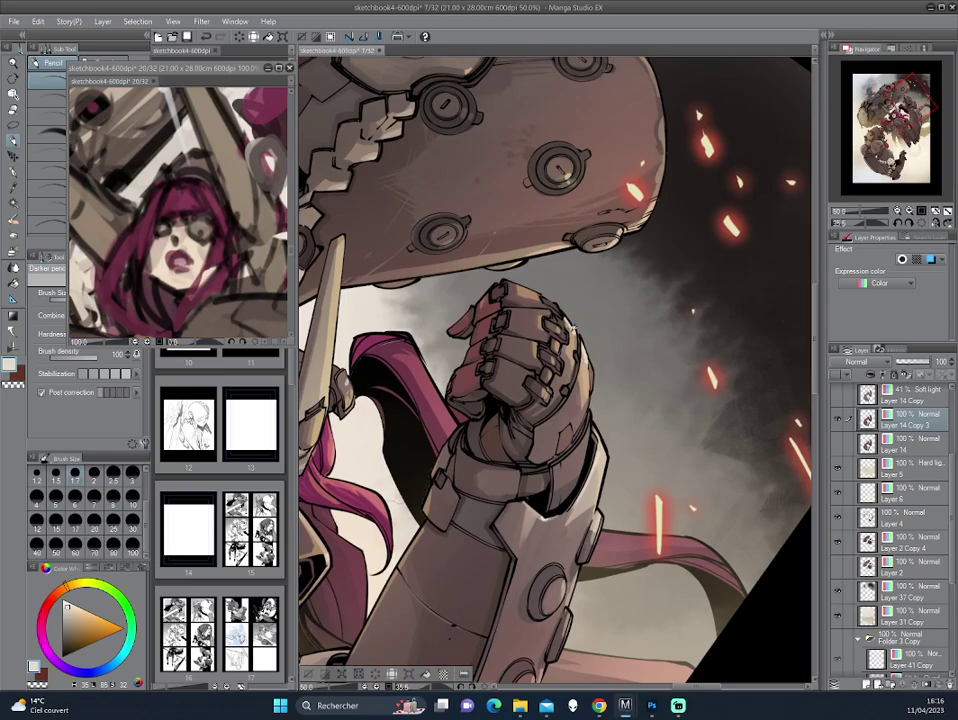
click(55, 476)
alt+click(430, 255)
Step: Switch to the transparent colour, reset the rotation, and zoom out to 20%
key(-)
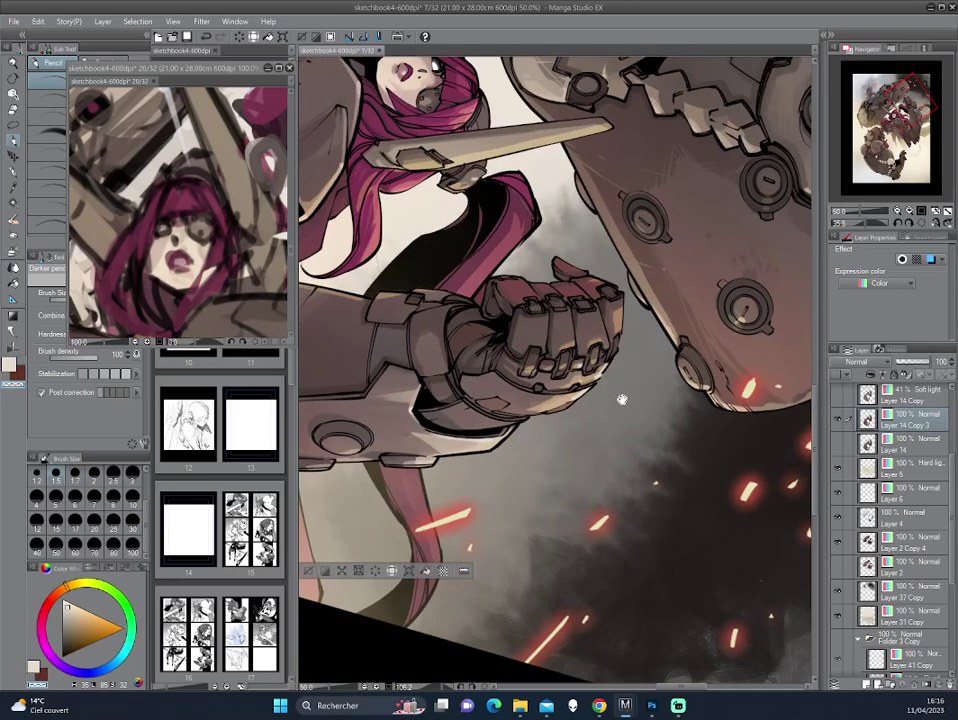
key(c)
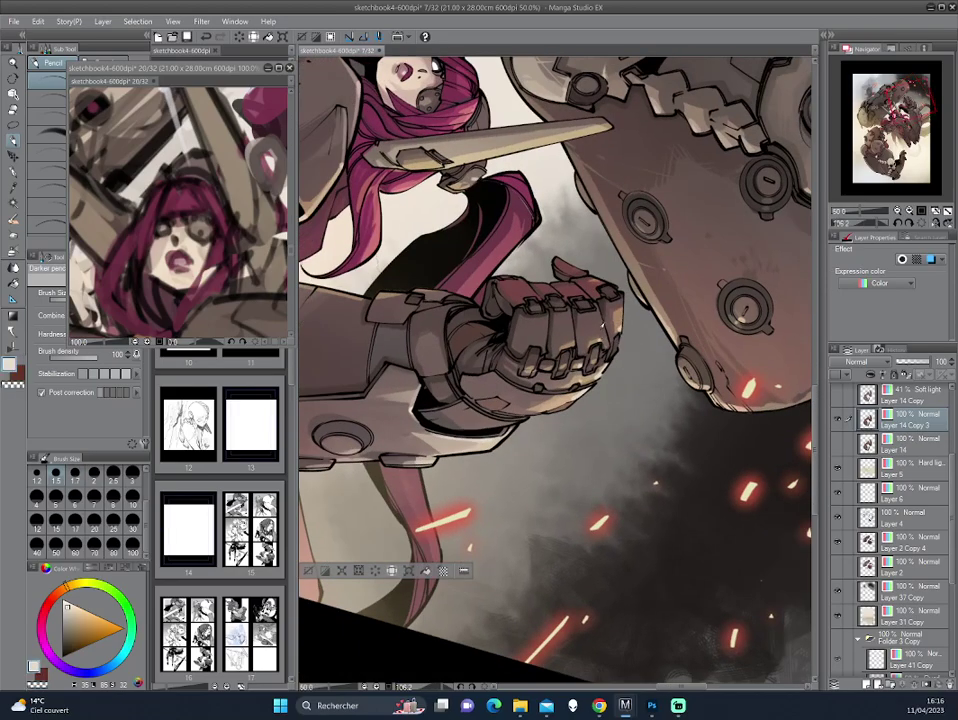
key(-)
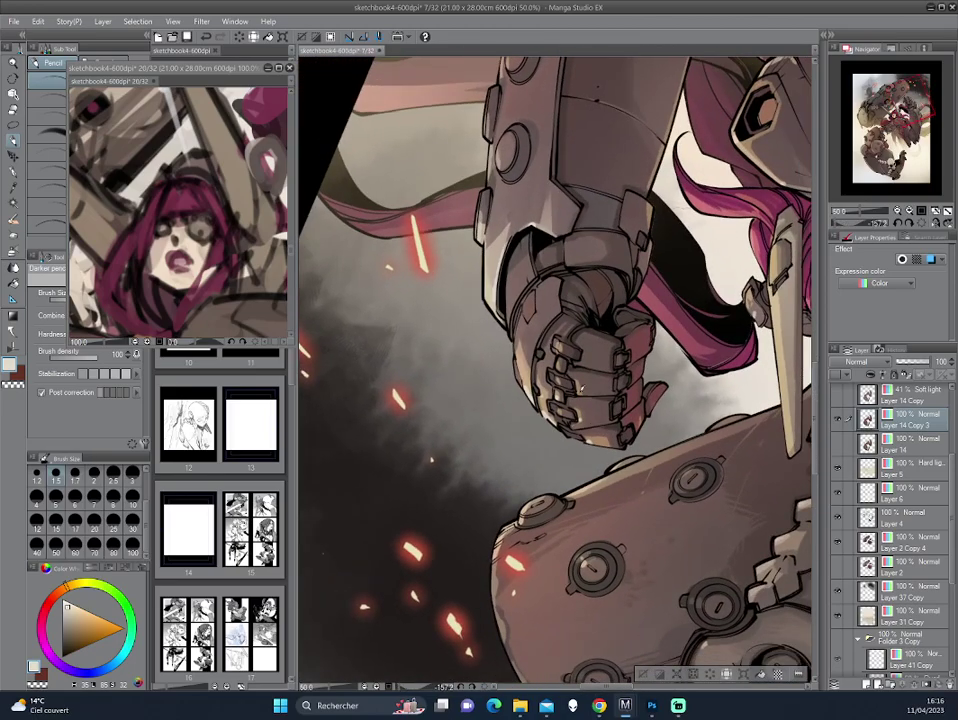
key(@)
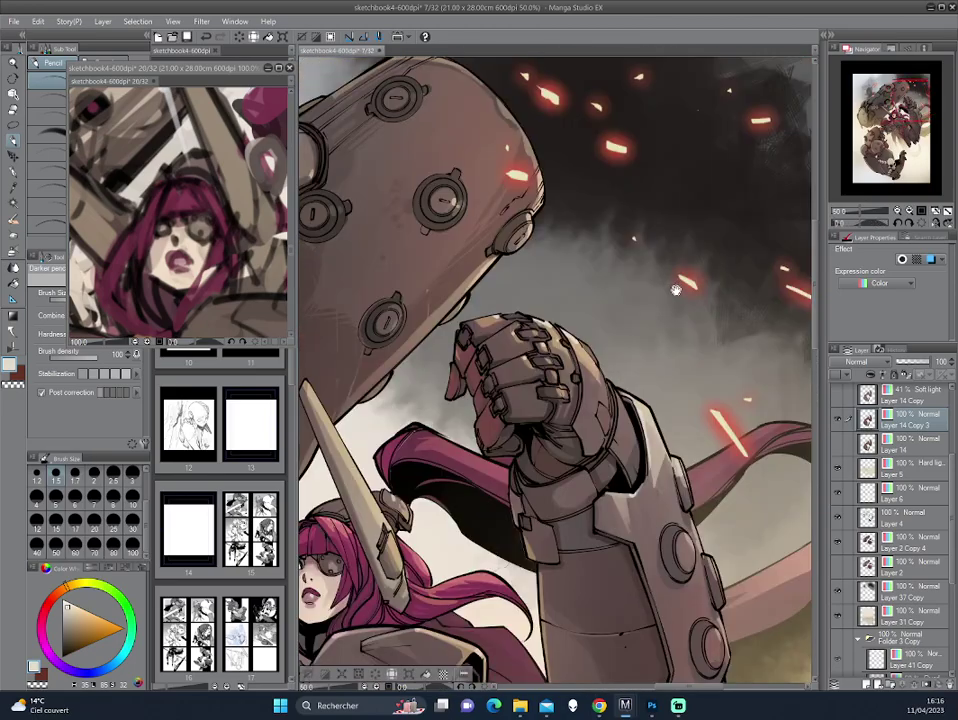
scroll(675, 308, down, 1)
scroll(675, 308, down, 2)
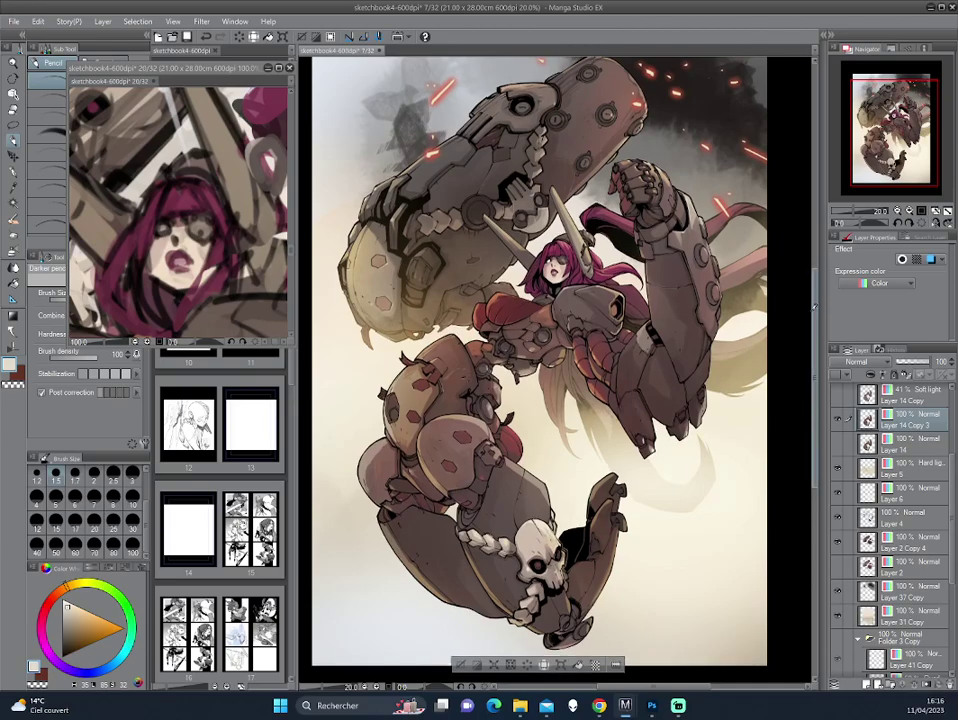
Step: Pan and zoom to 33.3% on the skull at the mech's base
scroll(675, 293, down, 1)
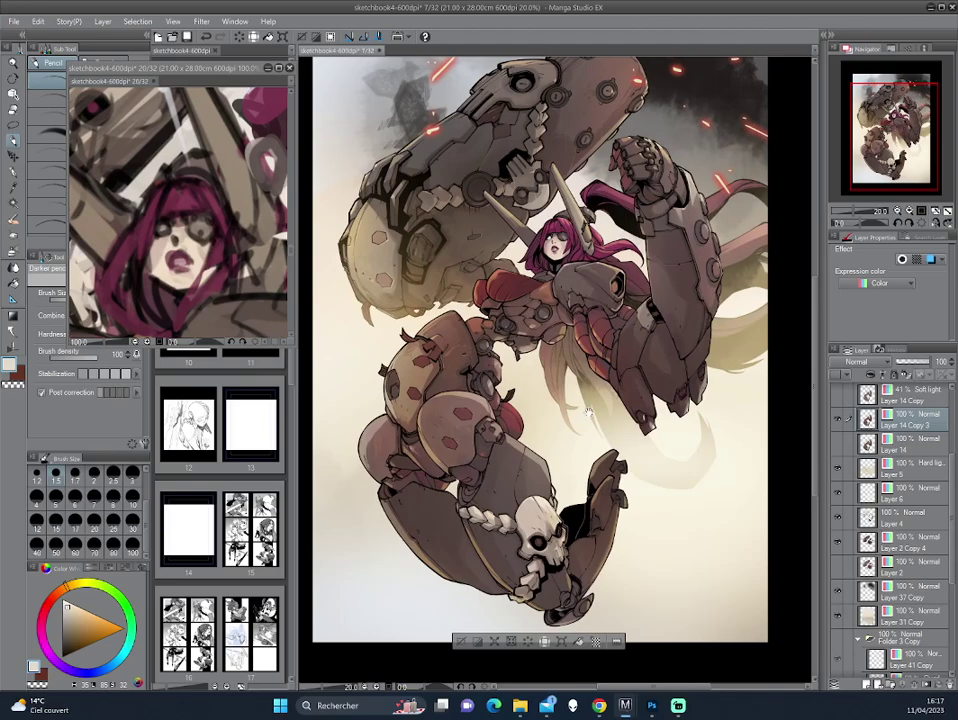
scroll(570, 620, up, 2)
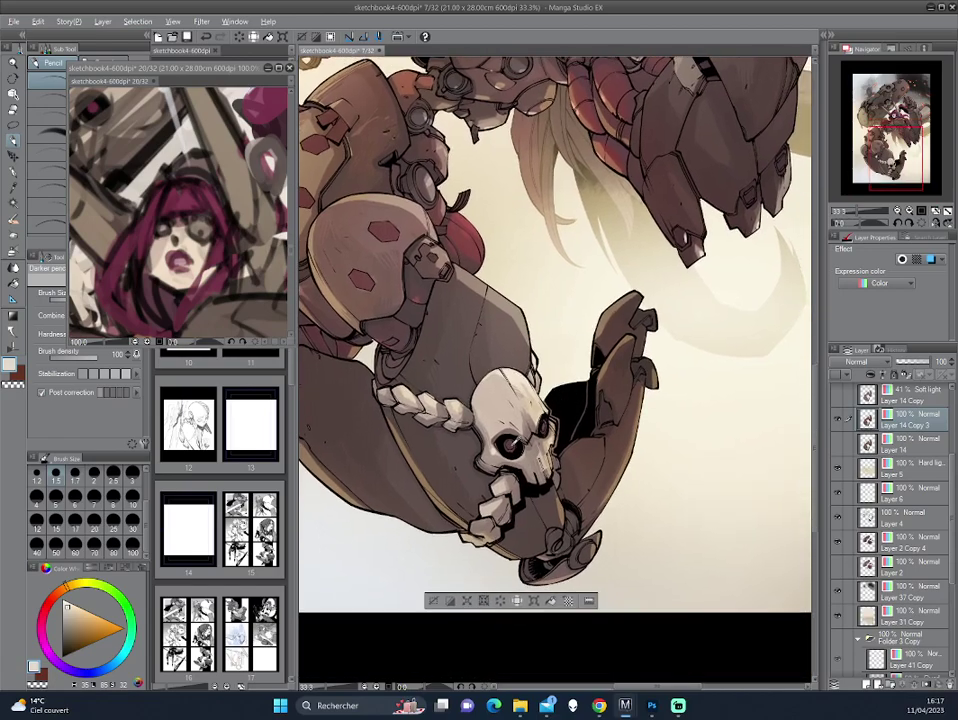
Step: Sample a brown from the armour, then zoom out and straighten the view
alt+click(386, 330)
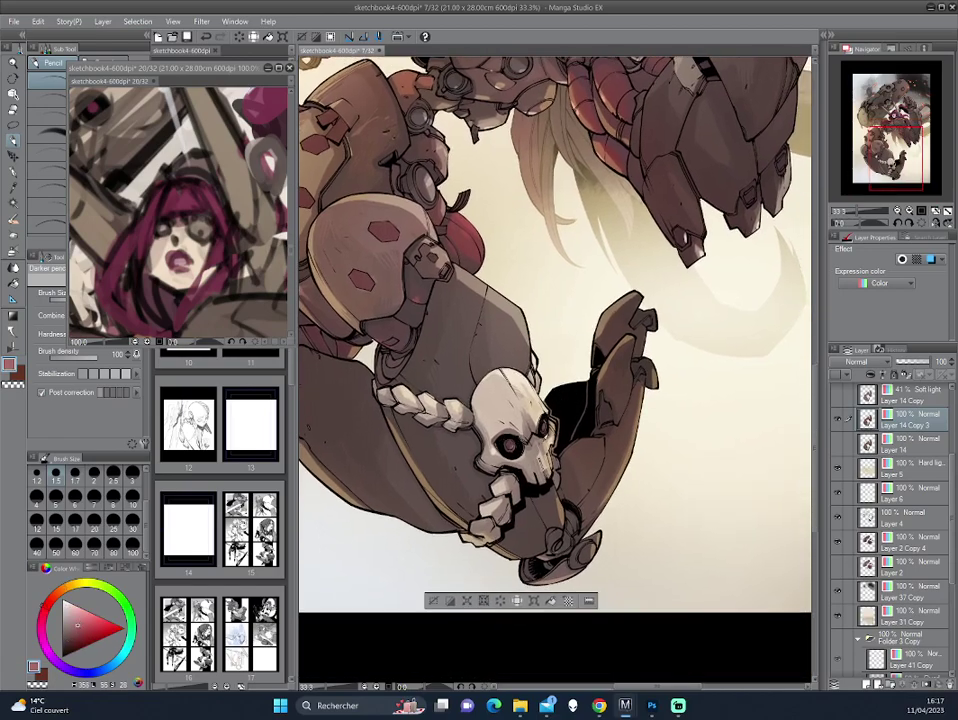
alt+click(388, 326)
alt+click(384, 320)
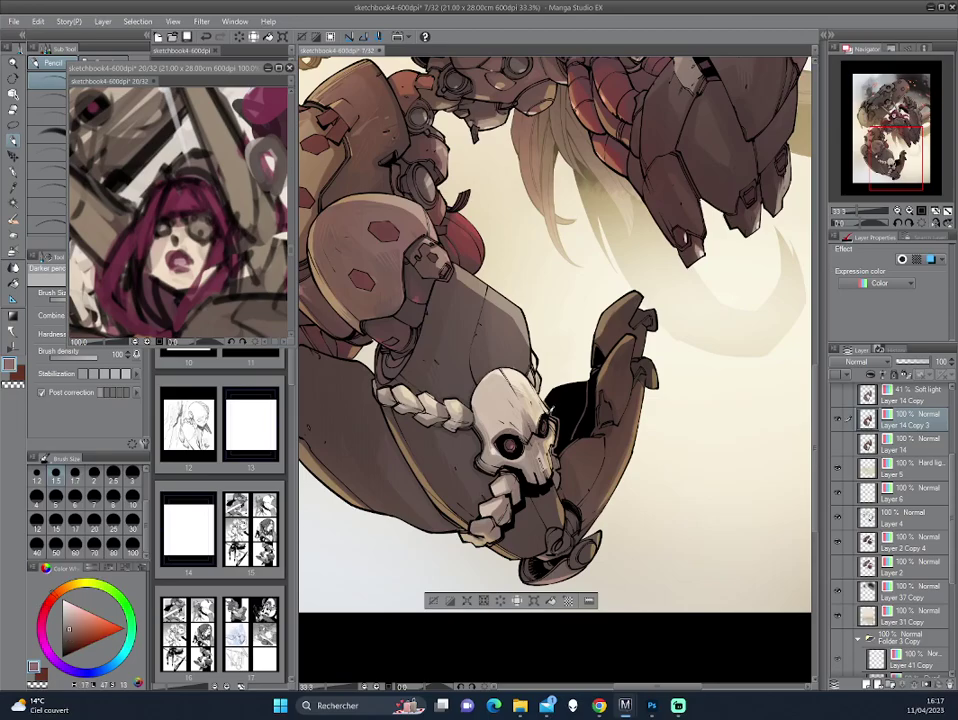
drag(412, 305, 512, 326)
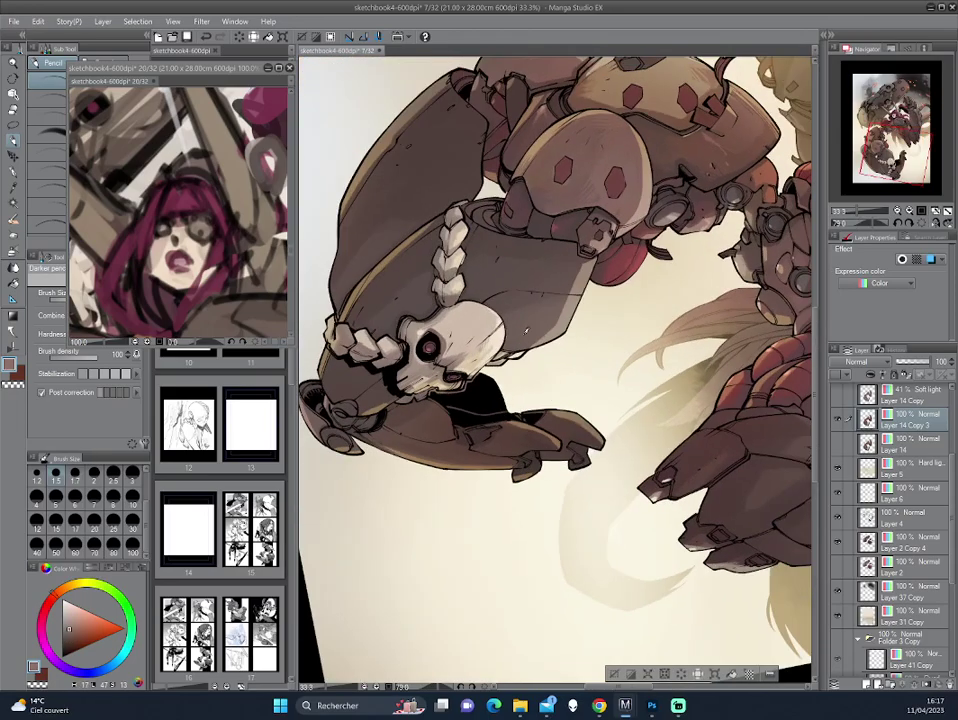
scroll(403, 314, down, 1)
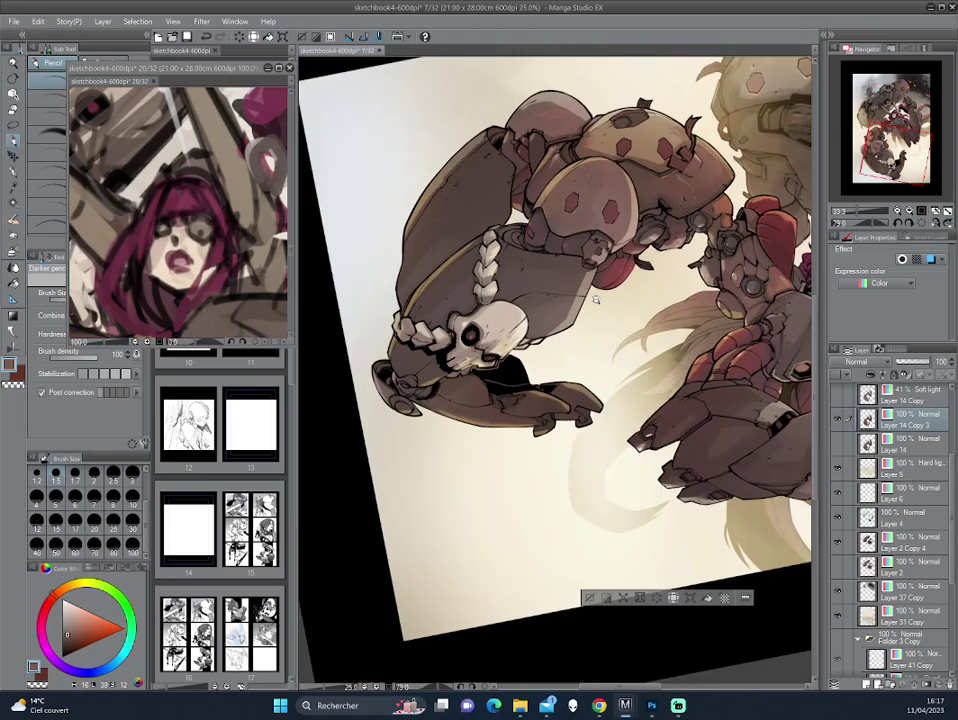
drag(403, 314, 597, 303)
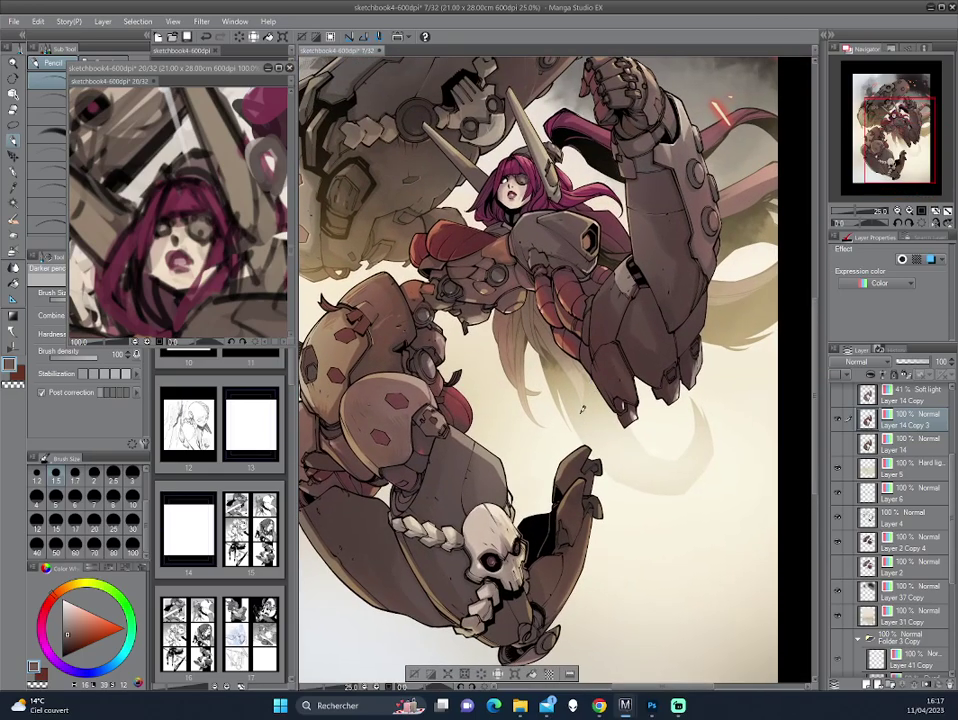
scroll(582, 406, up, 1)
Step: Zoom, tilt and pan the view to inspect the lower claw and upper figure
drag(485, 485, 530, 385)
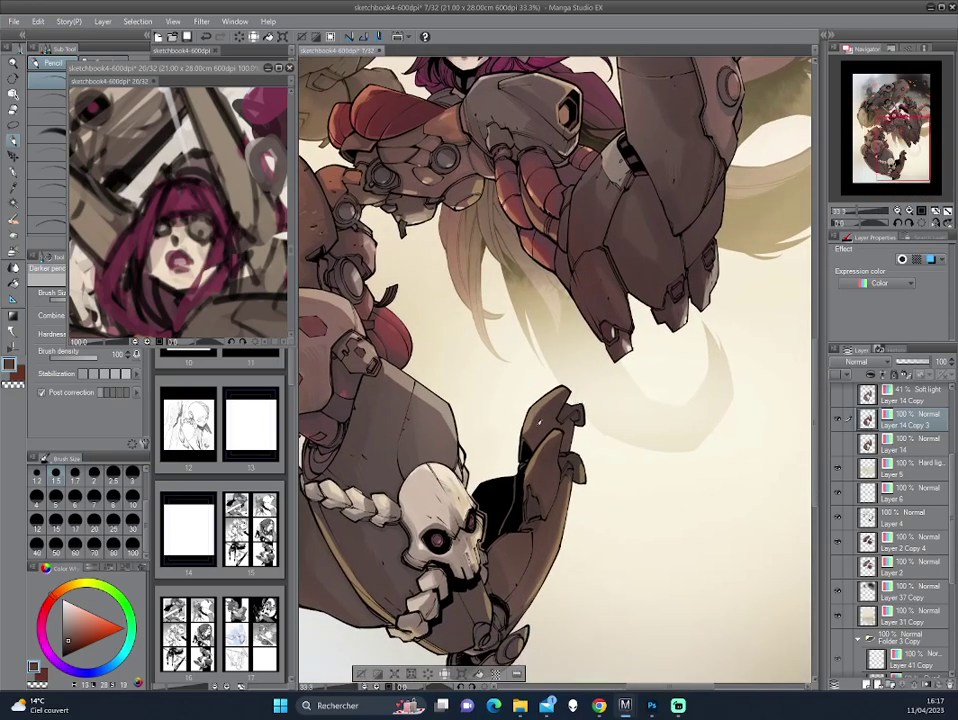
drag(590, 440, 605, 385)
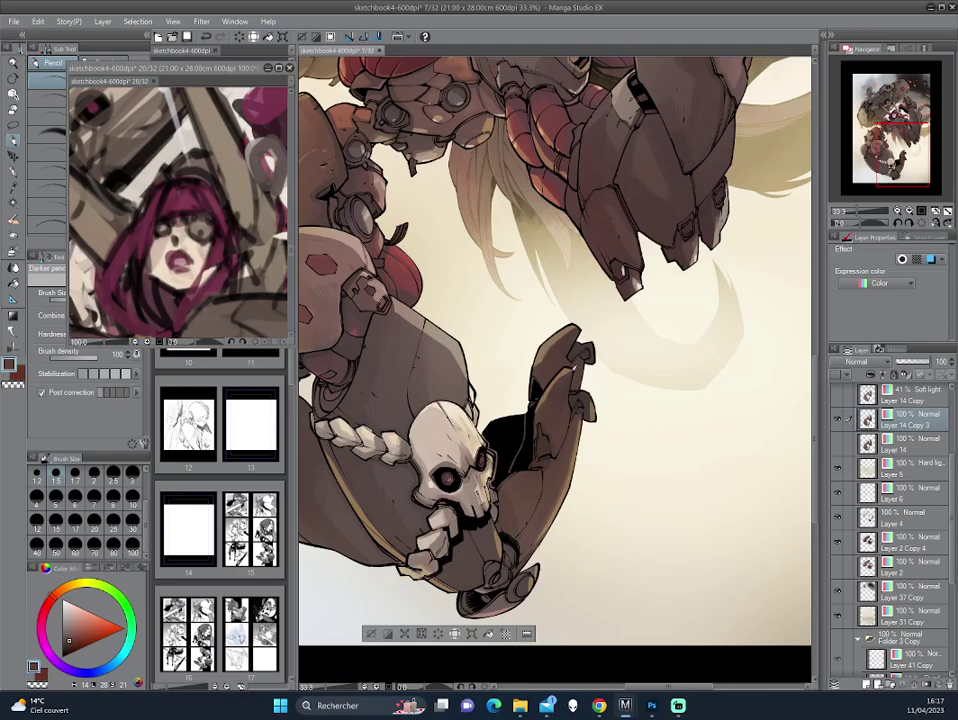
drag(423, 310, 611, 385)
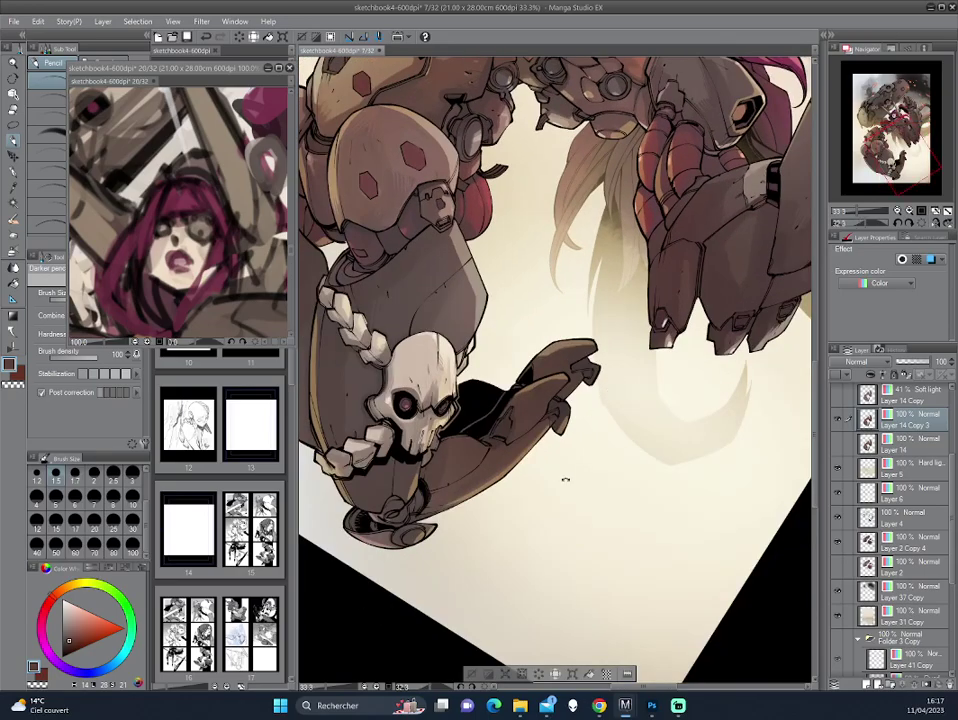
drag(565, 479, 440, 300)
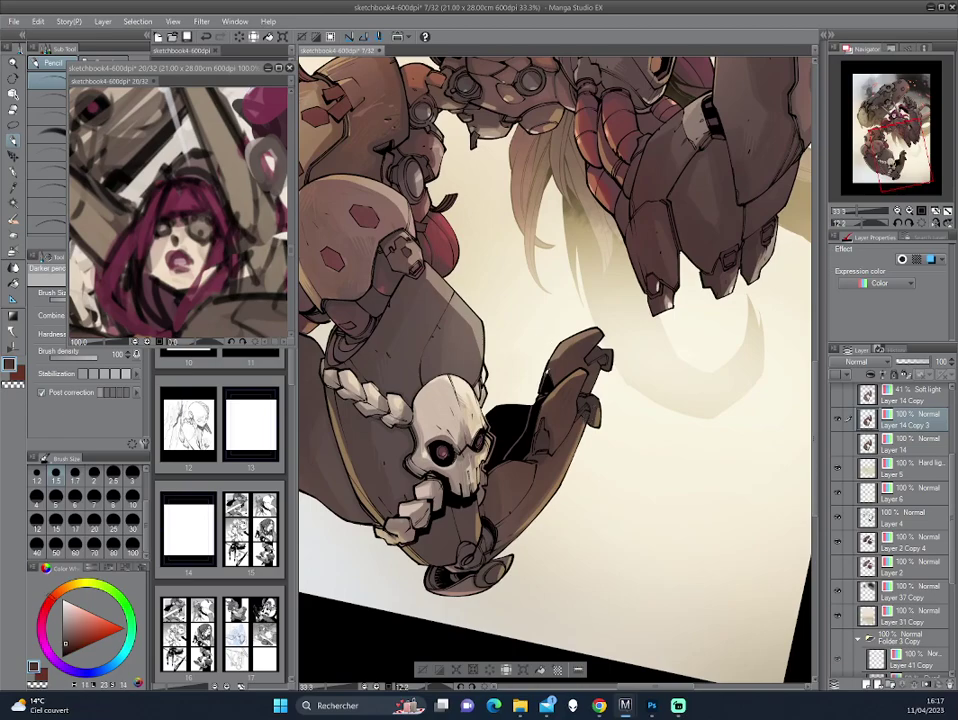
mouse_move(413, 283)
mouse_down()
mouse_move(642, 404)
mouse_move(423, 287)
mouse_up()
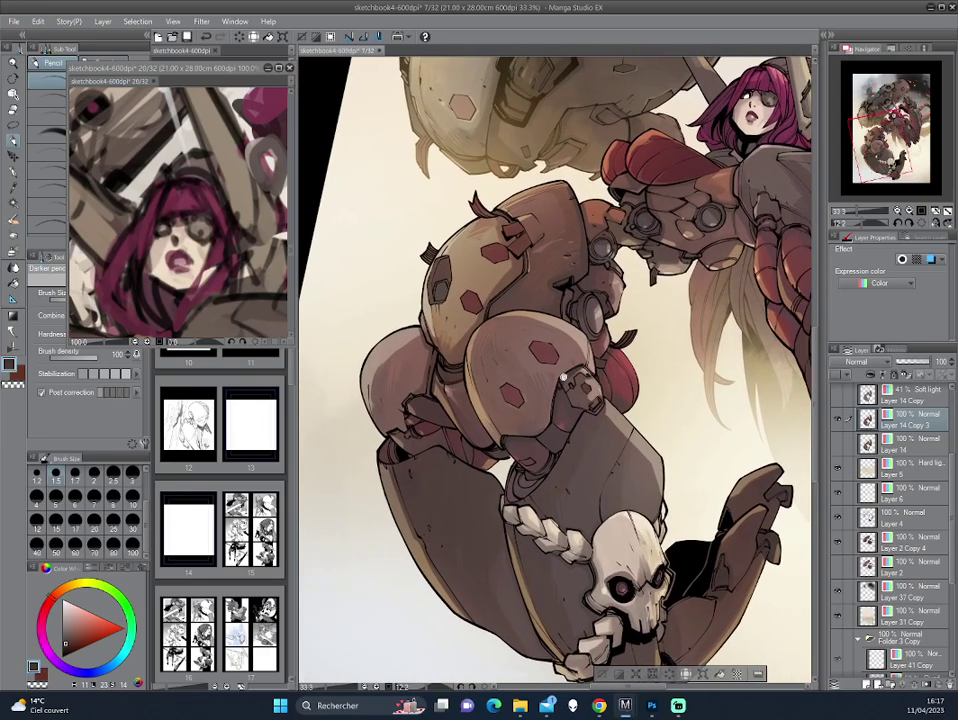
scroll(423, 287, up, 1)
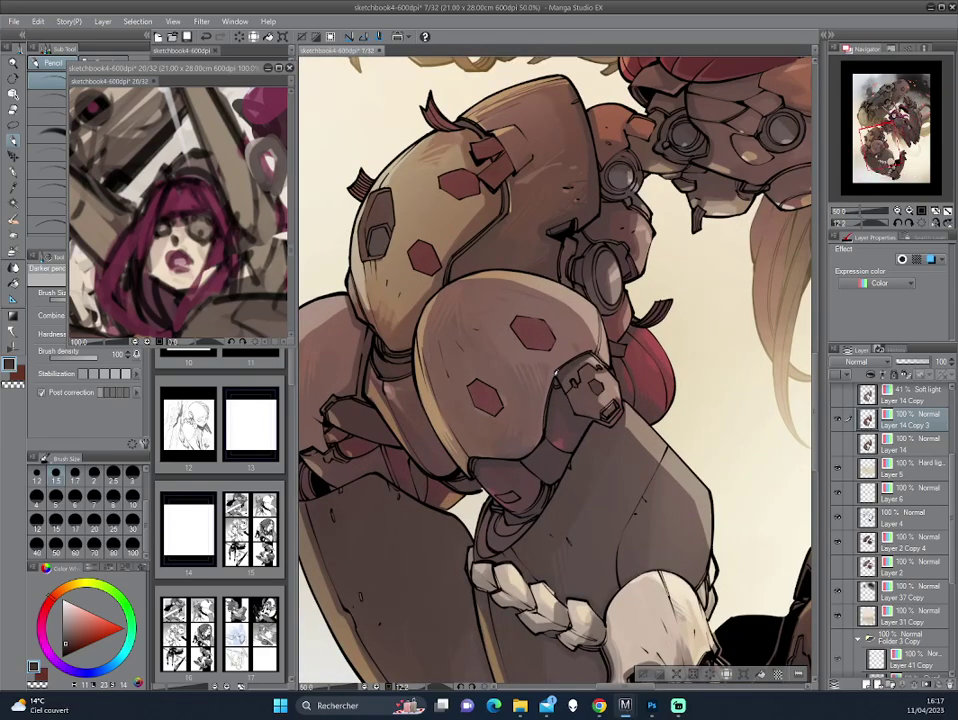
scroll(570, 351, down, 1)
scroll(570, 351, down, 1)
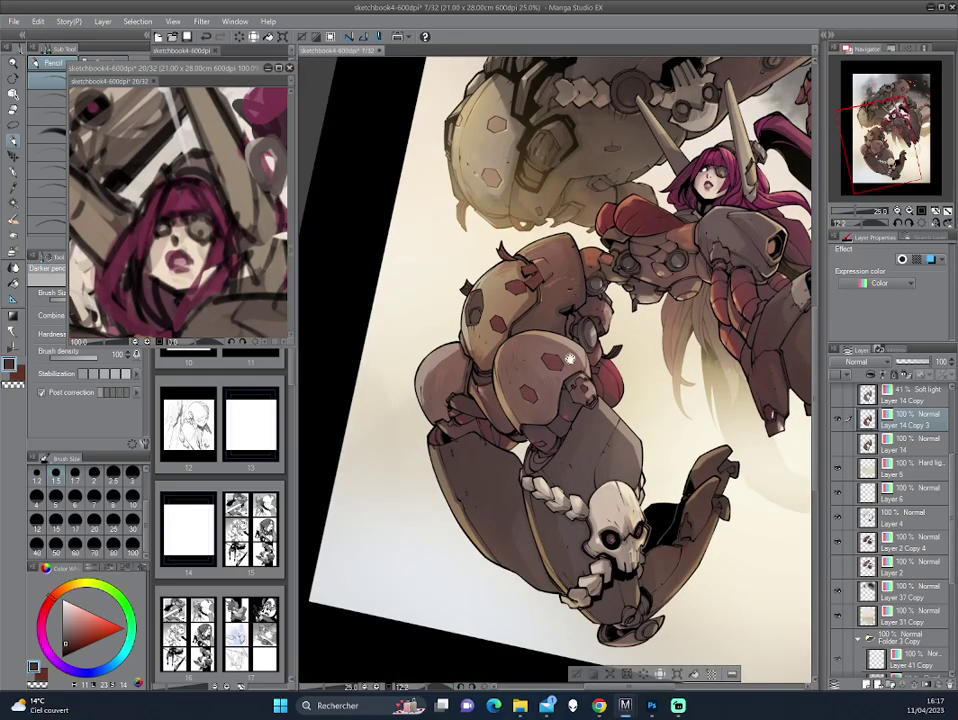
drag(549, 232, 650, 110)
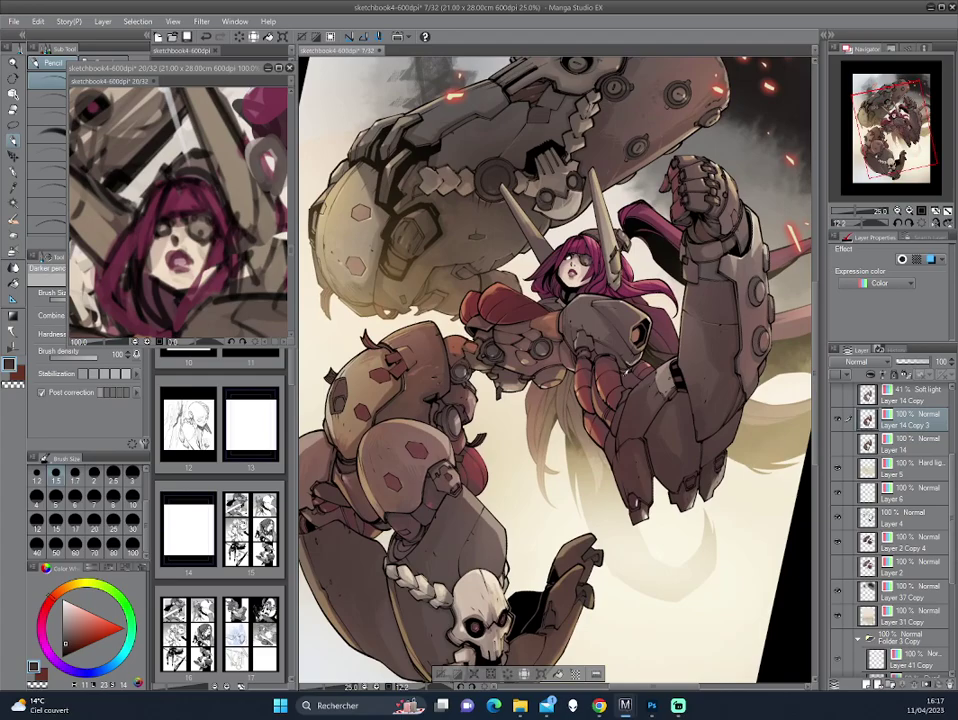
mouse_move(468, 281)
mouse_down()
mouse_move(661, 376)
mouse_move(655, 392)
mouse_up()
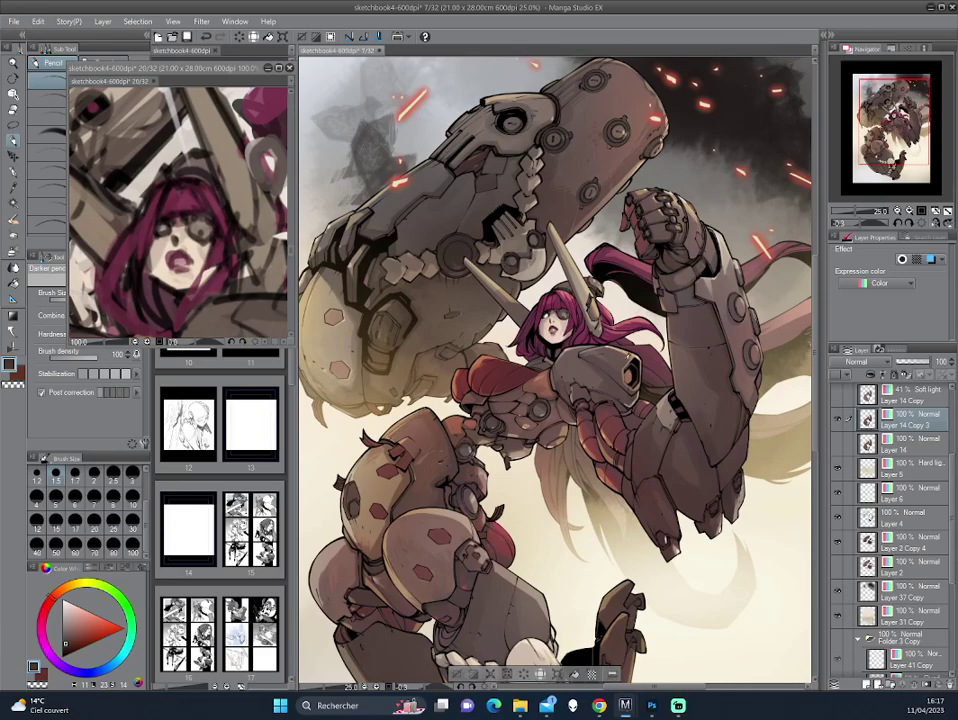
scroll(646, 383, up, 3)
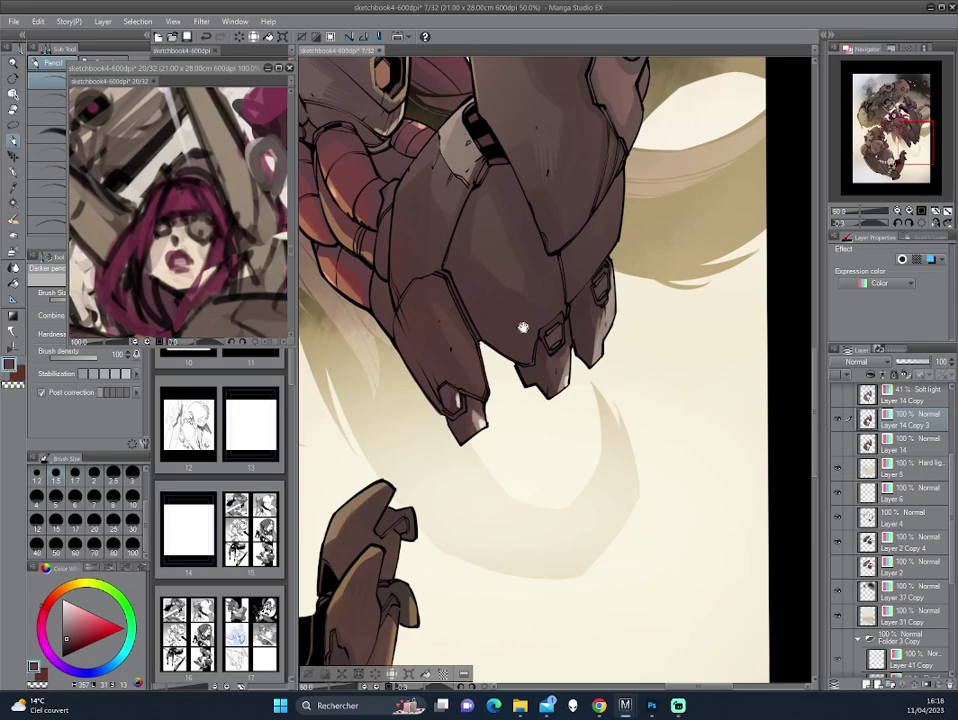
scroll(522, 327, left, 2)
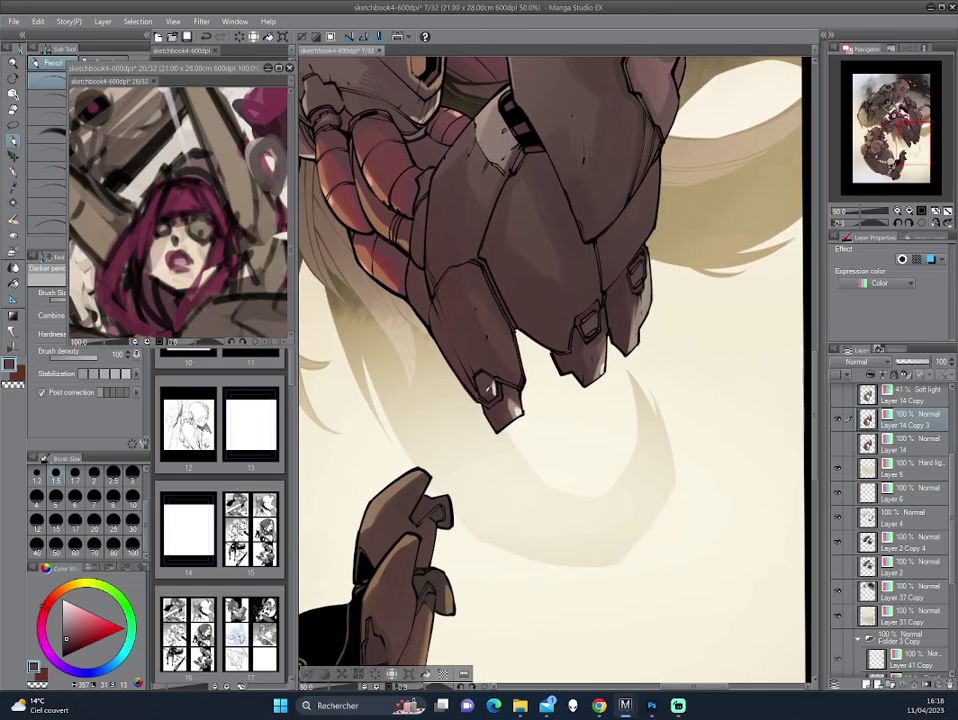
mouse_move(376, 325)
mouse_down()
mouse_move(656, 370)
mouse_move(700, 390)
mouse_up()
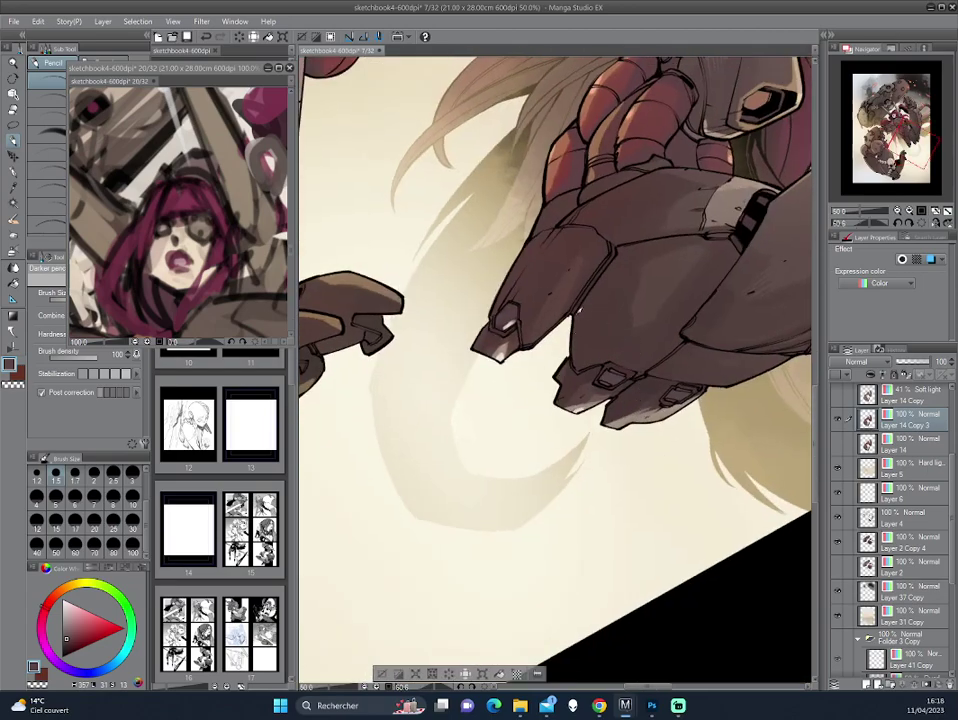
drag(632, 257, 476, 340)
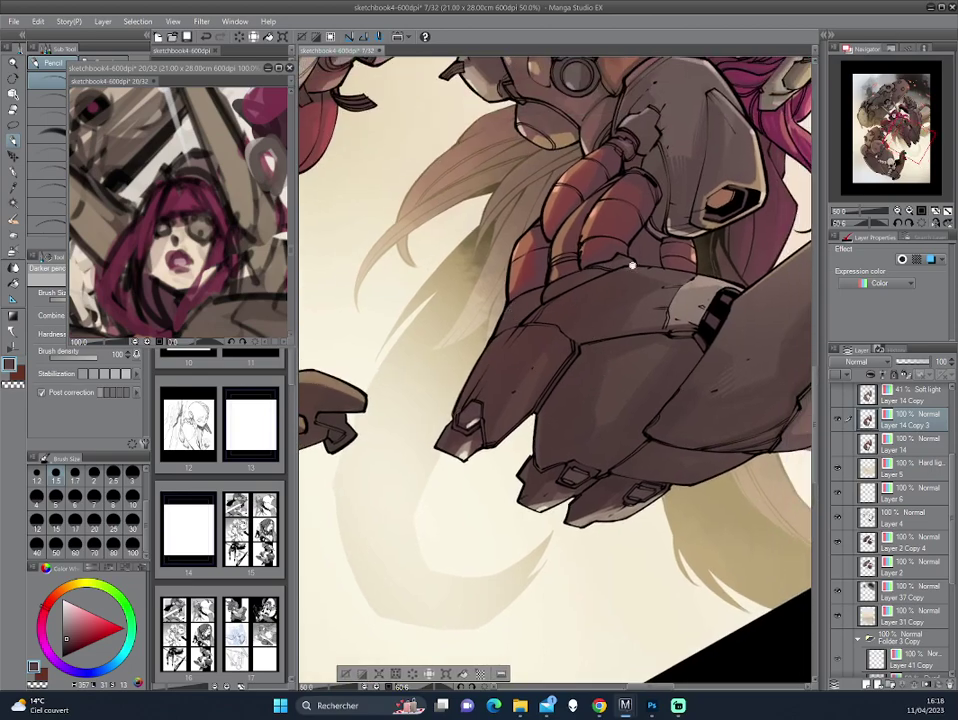
scroll(632, 265, down, 3)
key(ctrl+0)
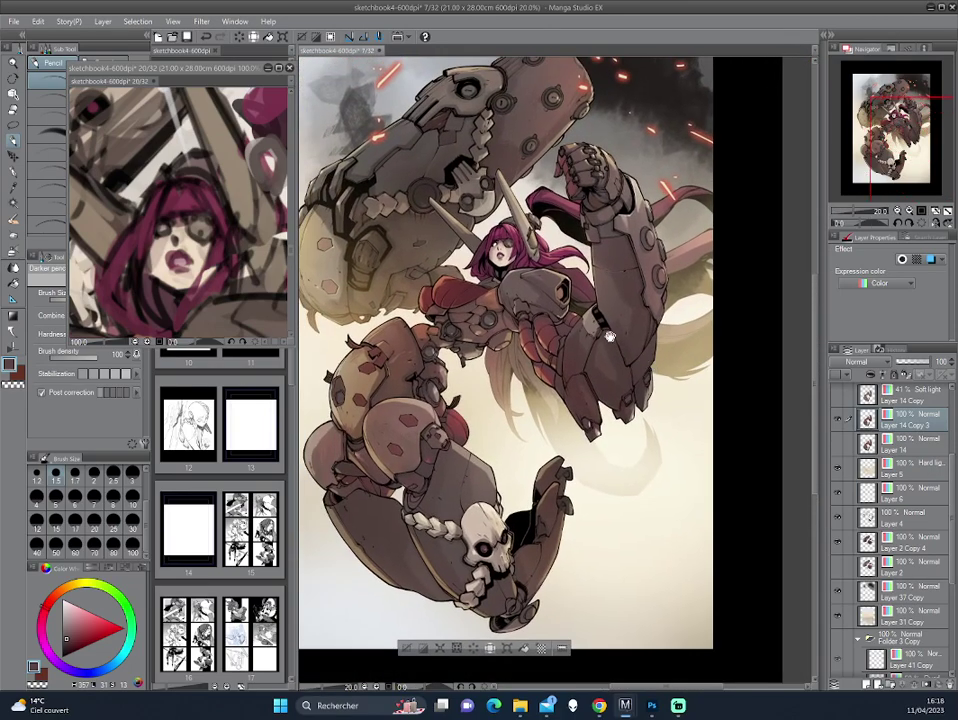
Step: Fit the page to the window, make Layer 37 Copy active, and choose Blur by fiber
key(ctrl+0)
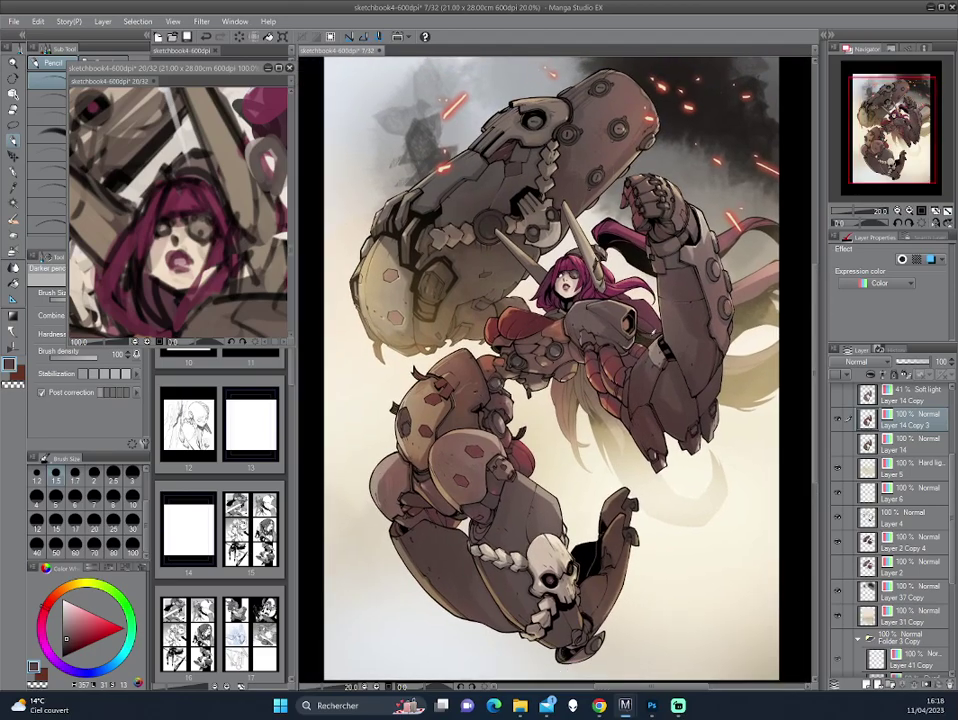
click(866, 591)
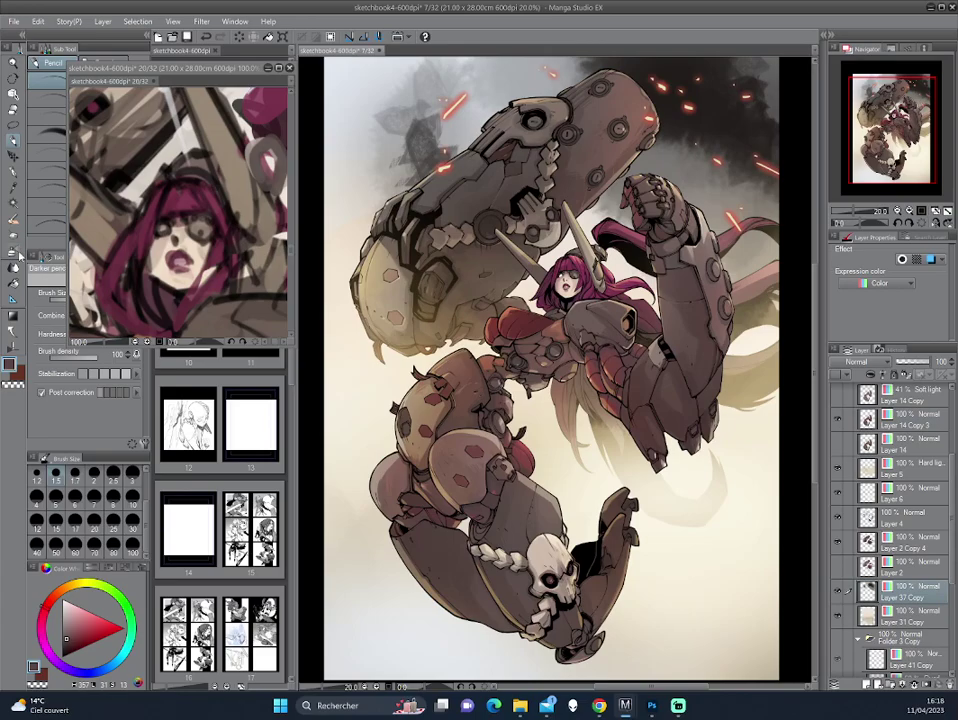
click(14, 268)
mouse_move(440, 100)
mouse_down()
mouse_move(510, 300)
mouse_move(460, 347)
mouse_move(449, 385)
mouse_move(467, 286)
mouse_move(616, 211)
mouse_up()
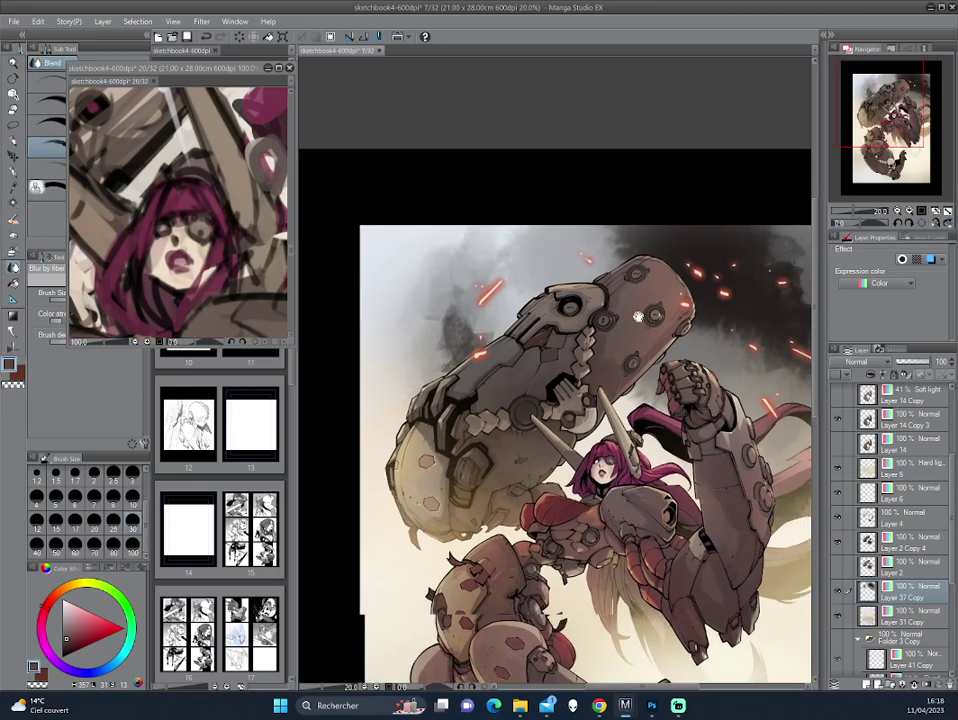
Step: Pan and rotate the canvas toward the smoke around the raised fist
drag(461, 157, 523, 209)
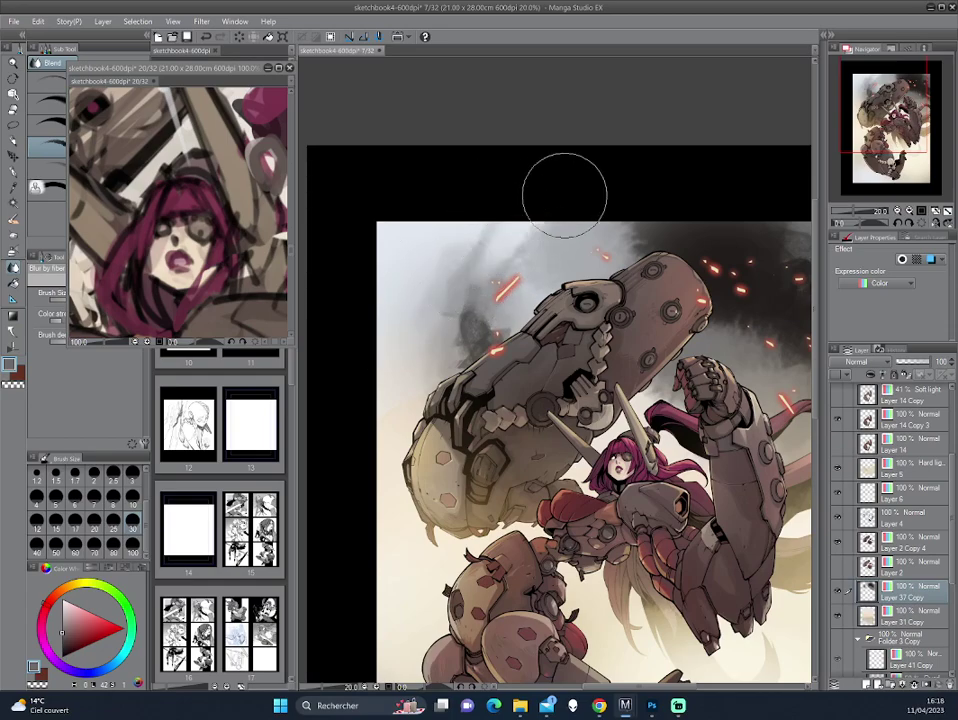
drag(530, 214, 506, 185)
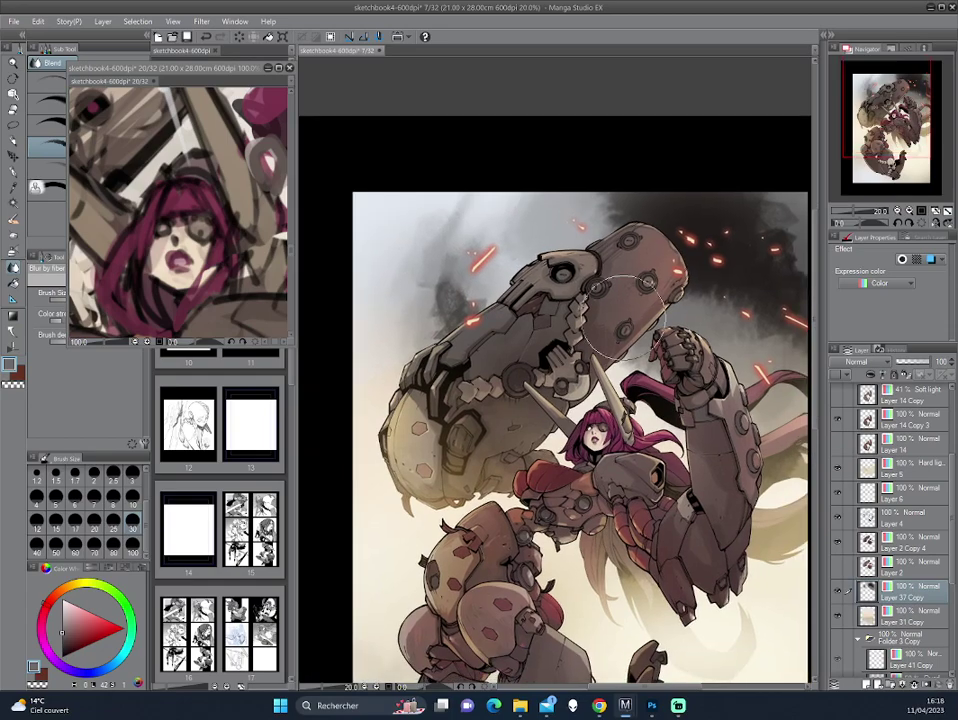
mouse_move(698, 283)
mouse_down()
mouse_move(644, 289)
mouse_move(661, 426)
mouse_up()
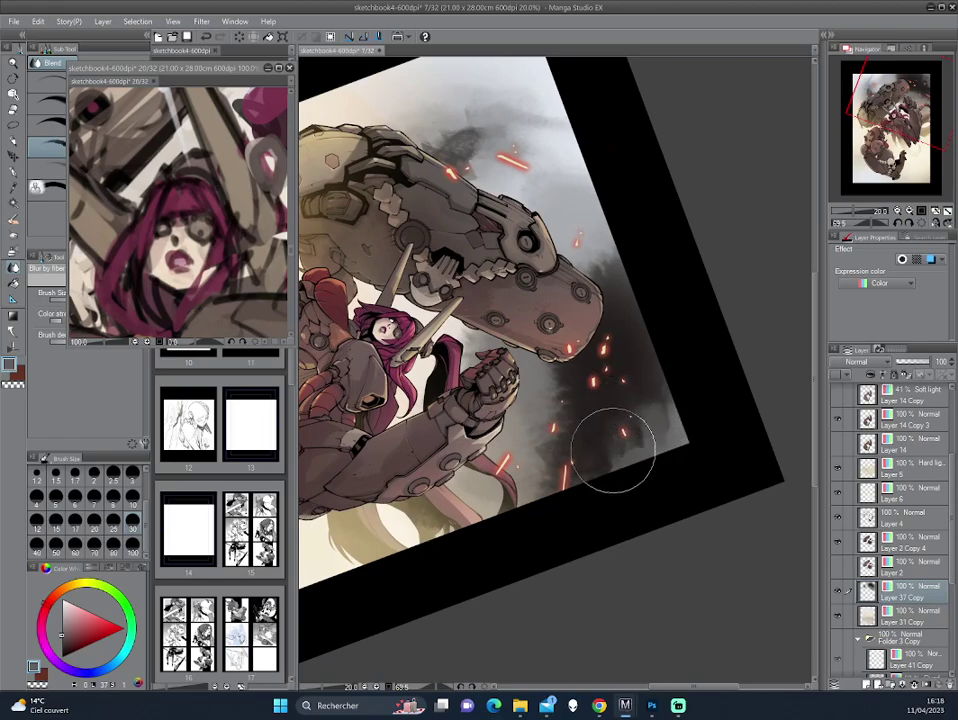
drag(628, 460, 567, 345)
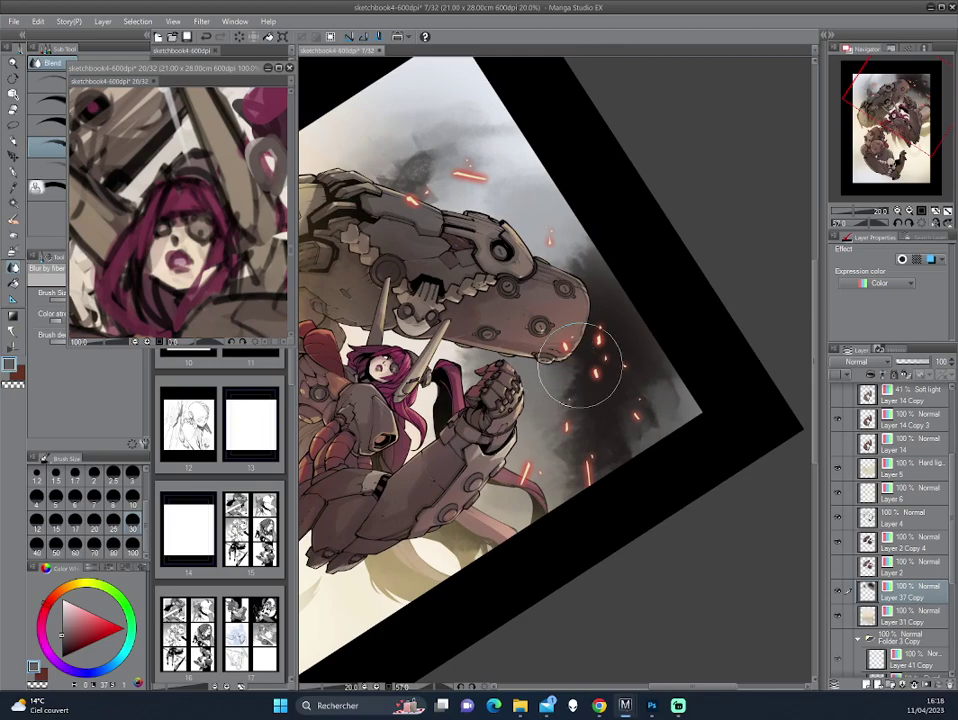
drag(543, 417, 505, 430)
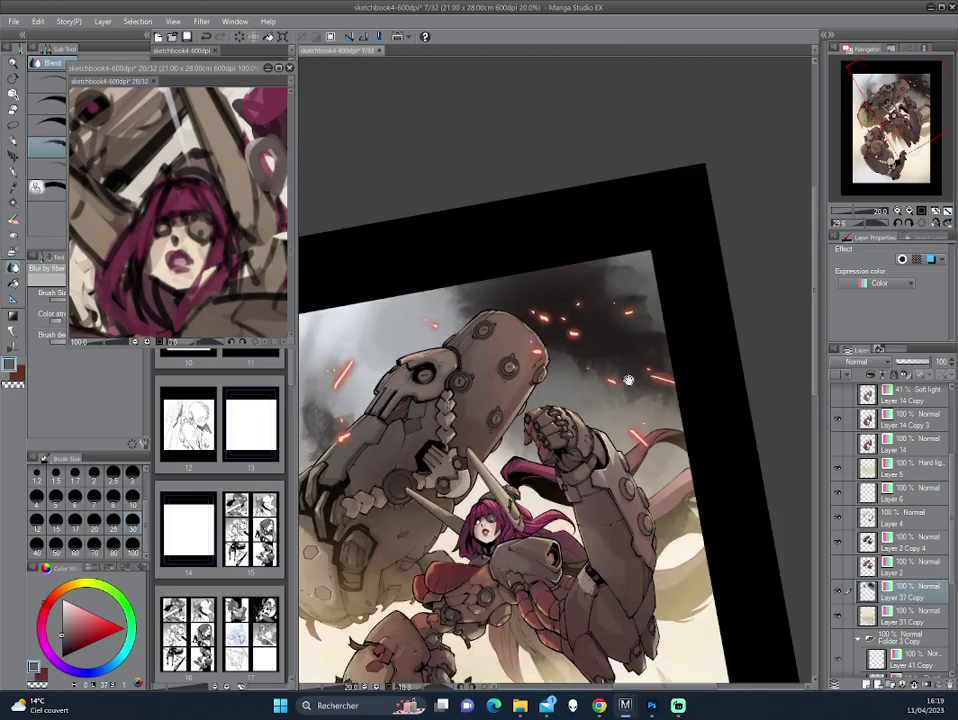
drag(503, 437, 555, 287)
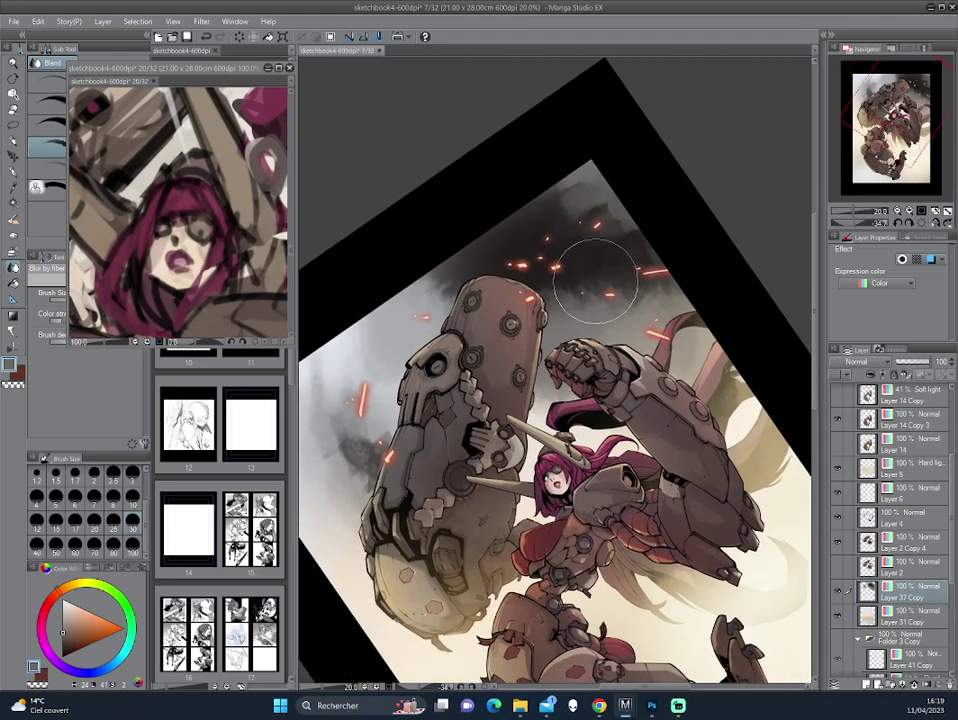
mouse_move(598, 320)
mouse_down()
mouse_move(643, 349)
mouse_move(643, 300)
mouse_move(710, 342)
mouse_up()
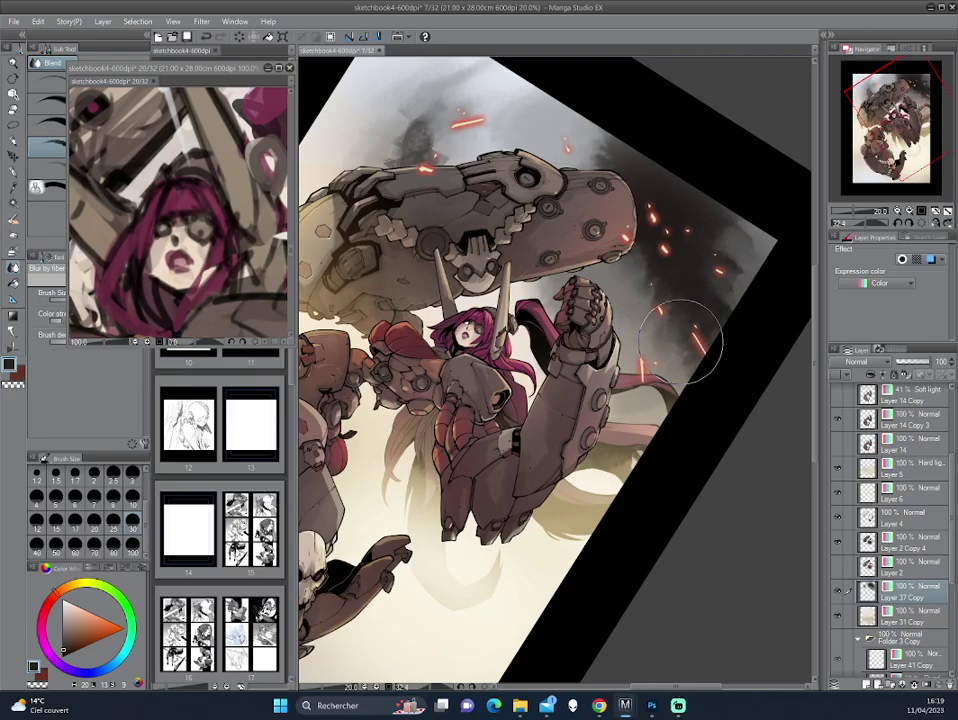
mouse_move(699, 306)
mouse_down()
mouse_move(695, 250)
mouse_move(600, 300)
mouse_up()
Step: Blend the smoke beside and left of the arm cannon, then straighten the view
scroll(463, 345, up, 2)
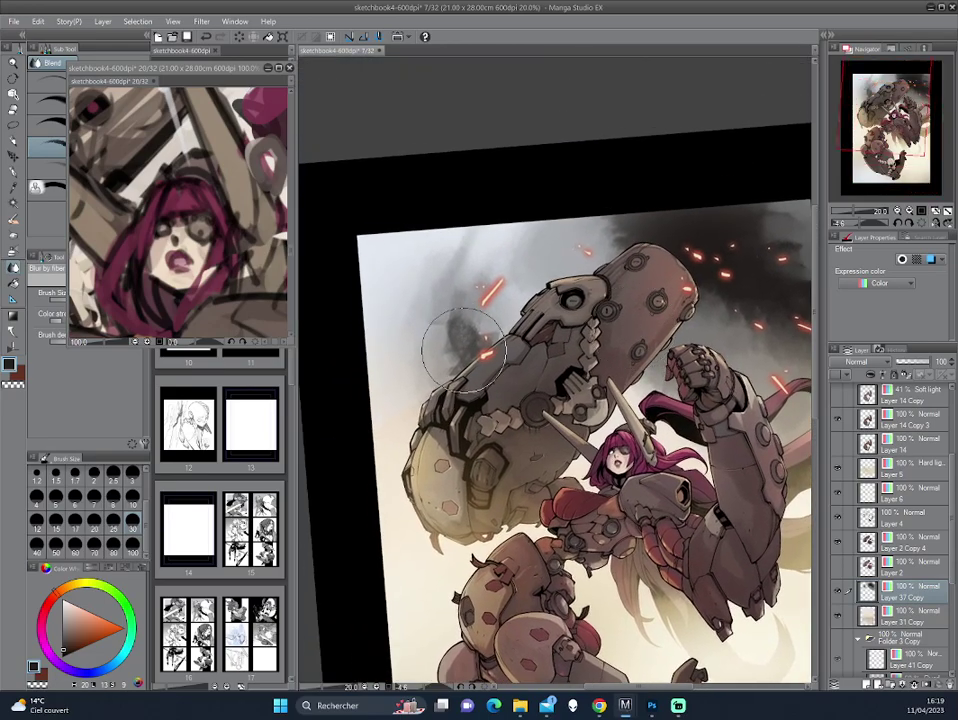
mouse_move(463, 345)
mouse_down()
mouse_move(428, 342)
mouse_move(414, 418)
mouse_up()
drag(475, 335, 505, 330)
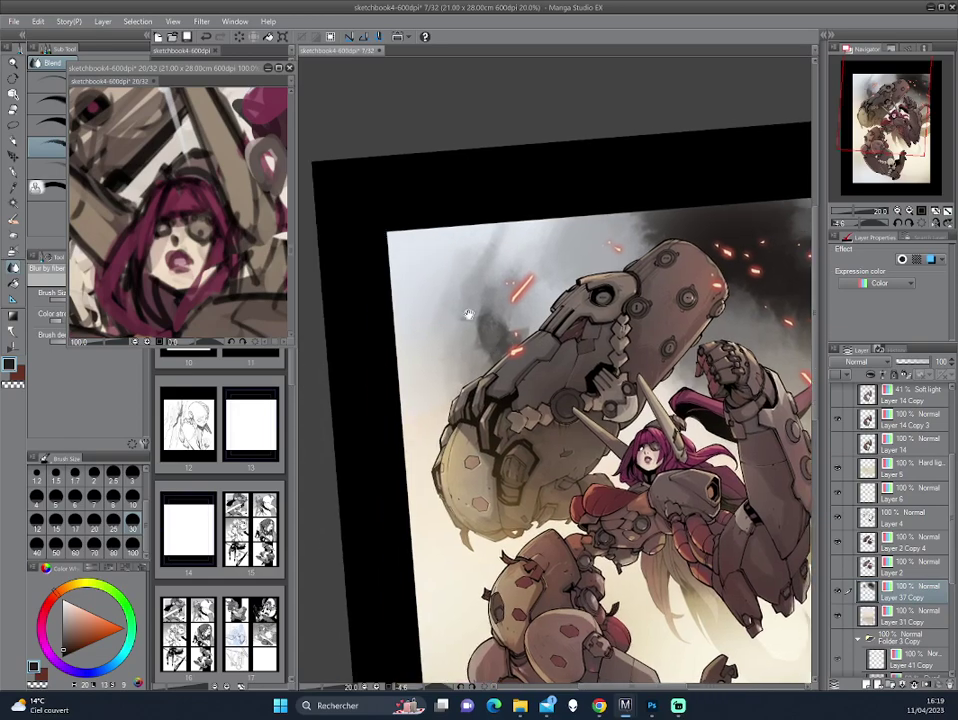
mouse_move(448, 298)
mouse_down()
mouse_move(432, 299)
mouse_move(462, 306)
mouse_move(443, 338)
mouse_move(608, 293)
mouse_move(563, 358)
mouse_up()
key(at)
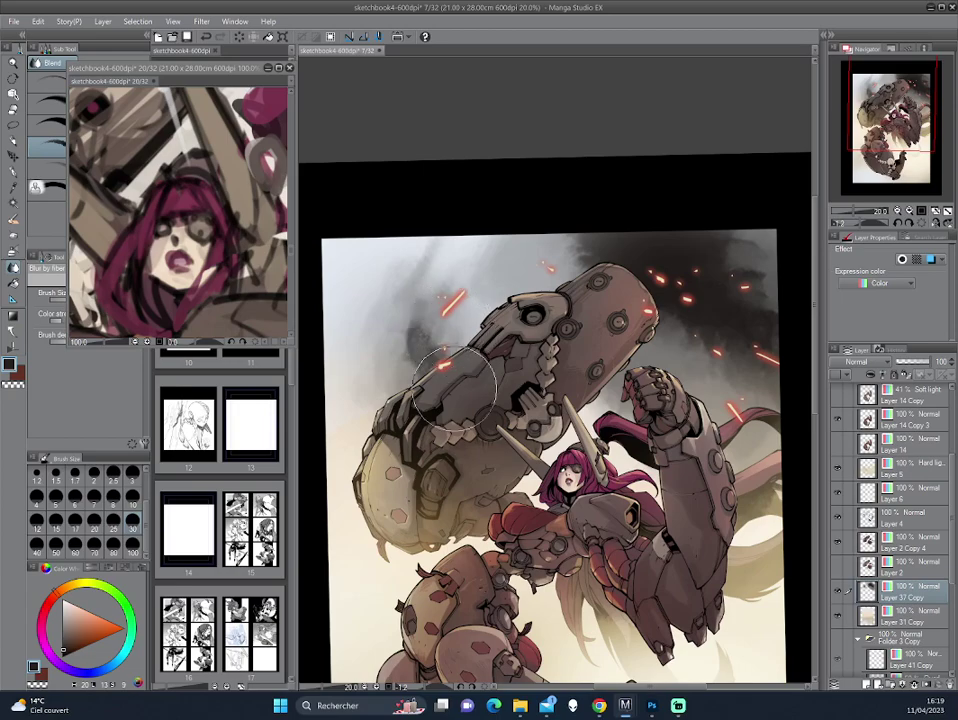
Step: Zoom the canvas, make Layer 14 Copy 3 the working layer, and bring up the Edit menu
scroll(437, 338, down, 2)
scroll(619, 288, down, 1)
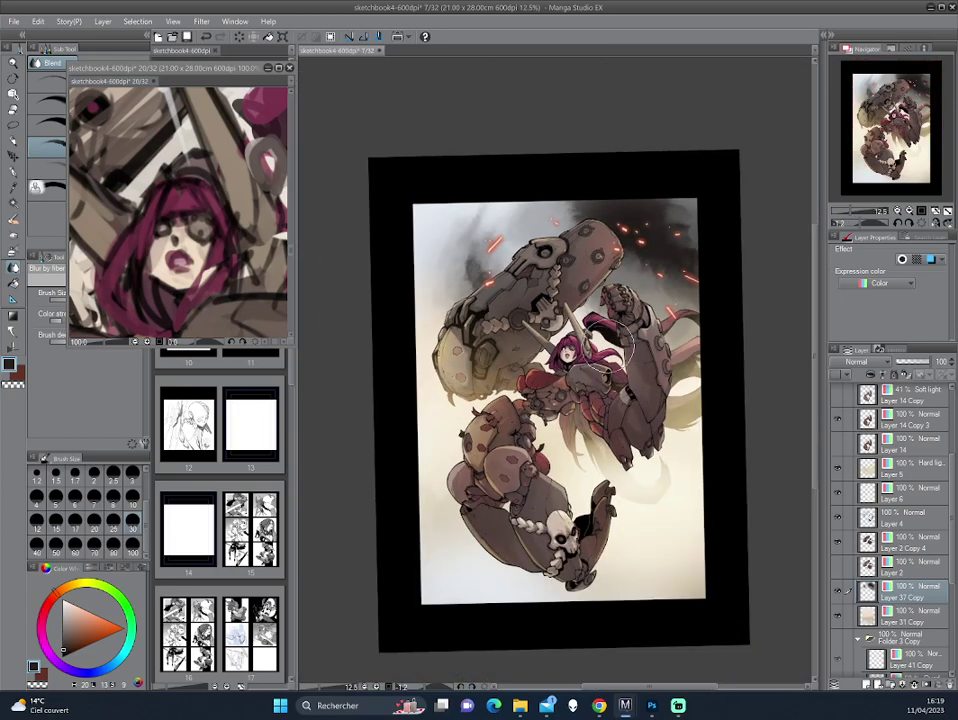
scroll(655, 353, up, 1)
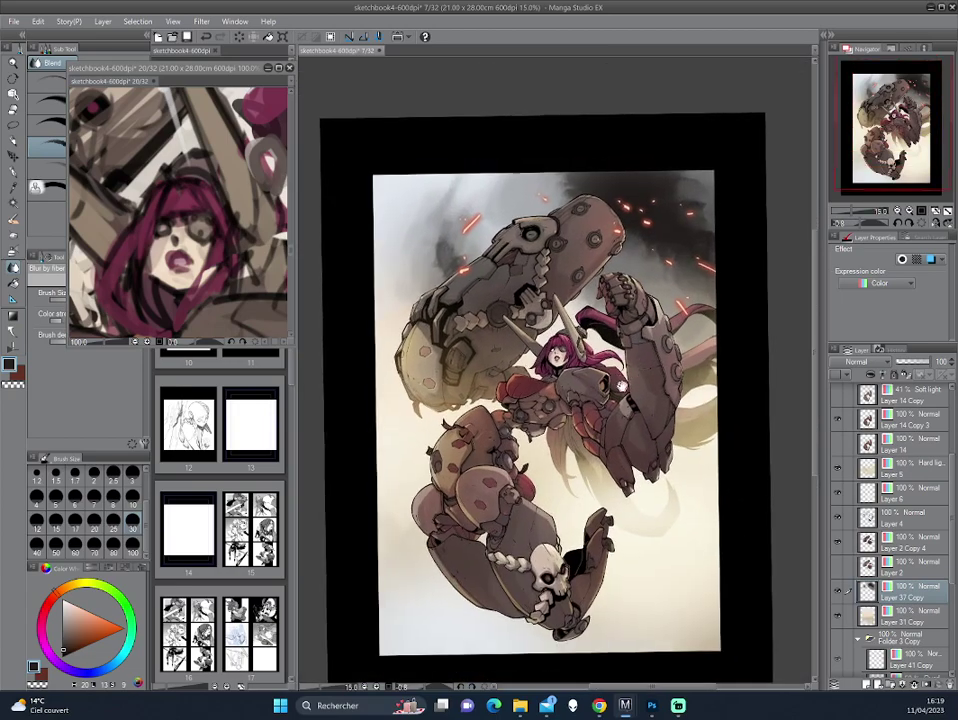
scroll(655, 353, up, 1)
scroll(655, 353, up, 1)
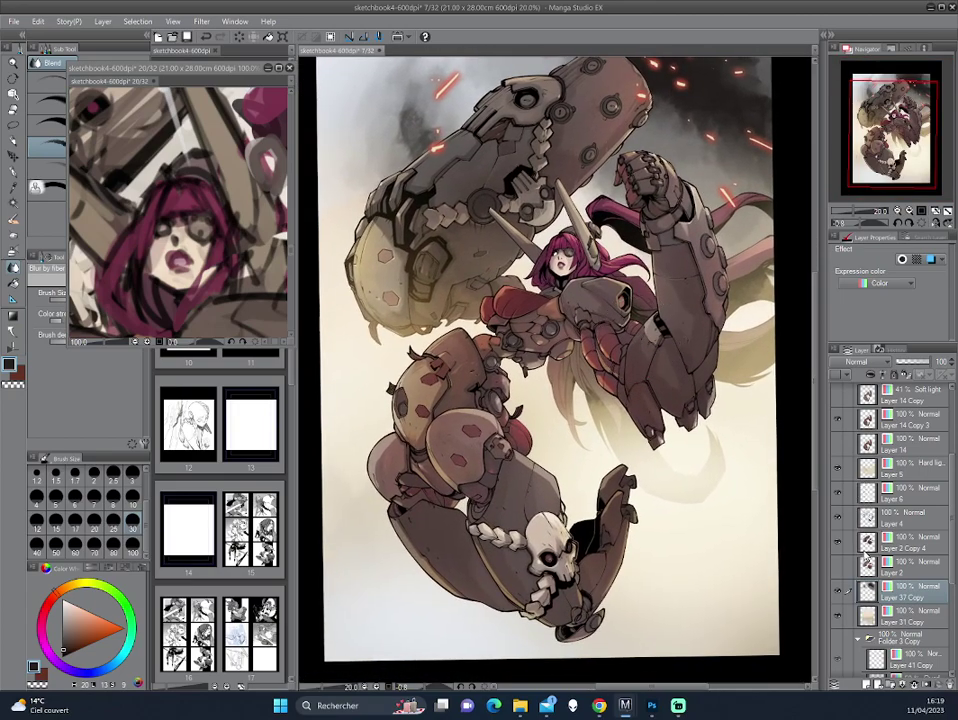
click(860, 427)
click(37, 21)
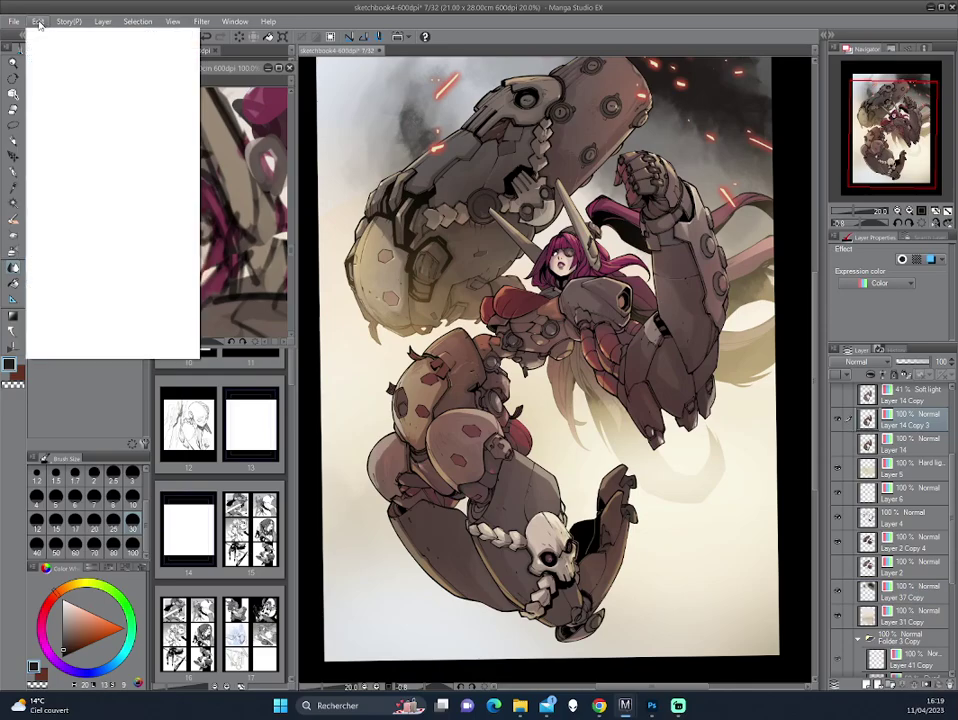
key(Escape)
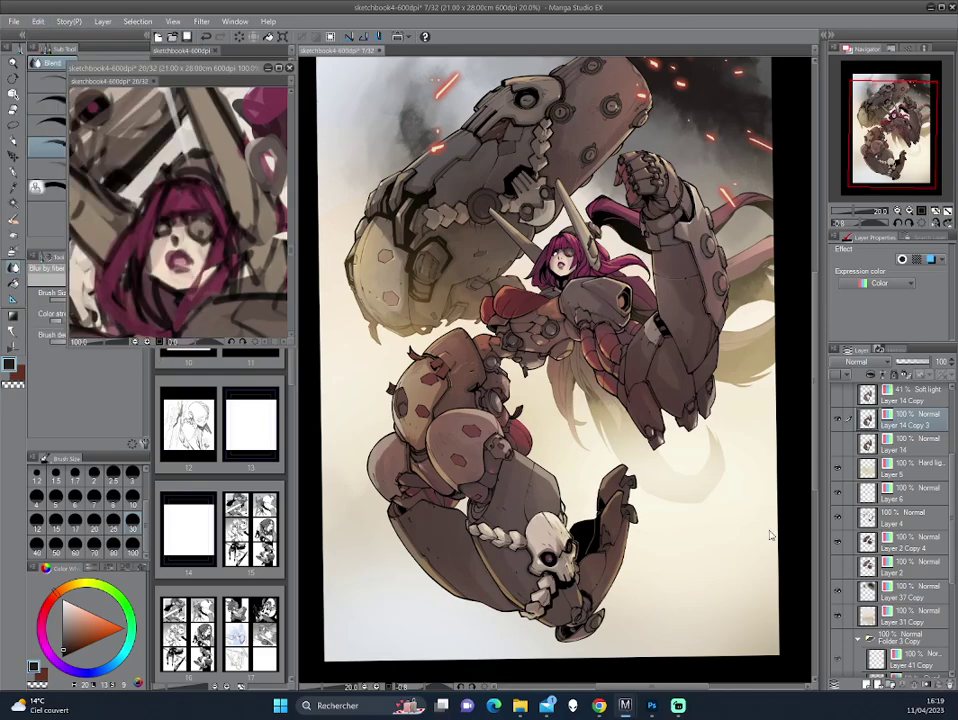
click(37, 21)
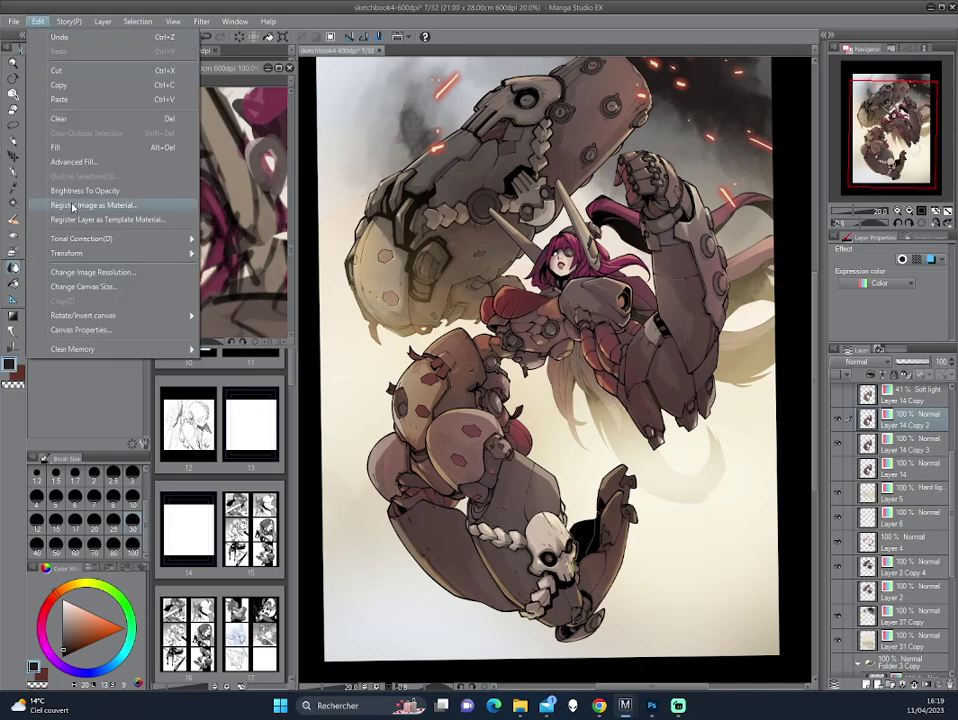
mouse_move(81, 238)
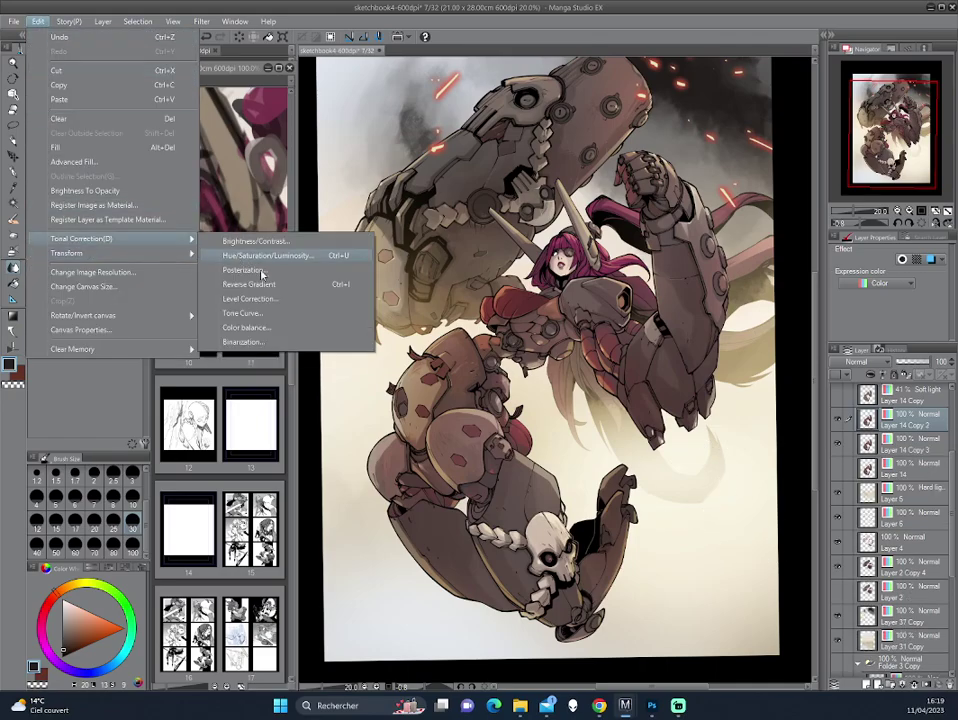
Step: Open Color Balance and shift the Shadows slightly toward cyan before moving to Highlights
click(261, 331)
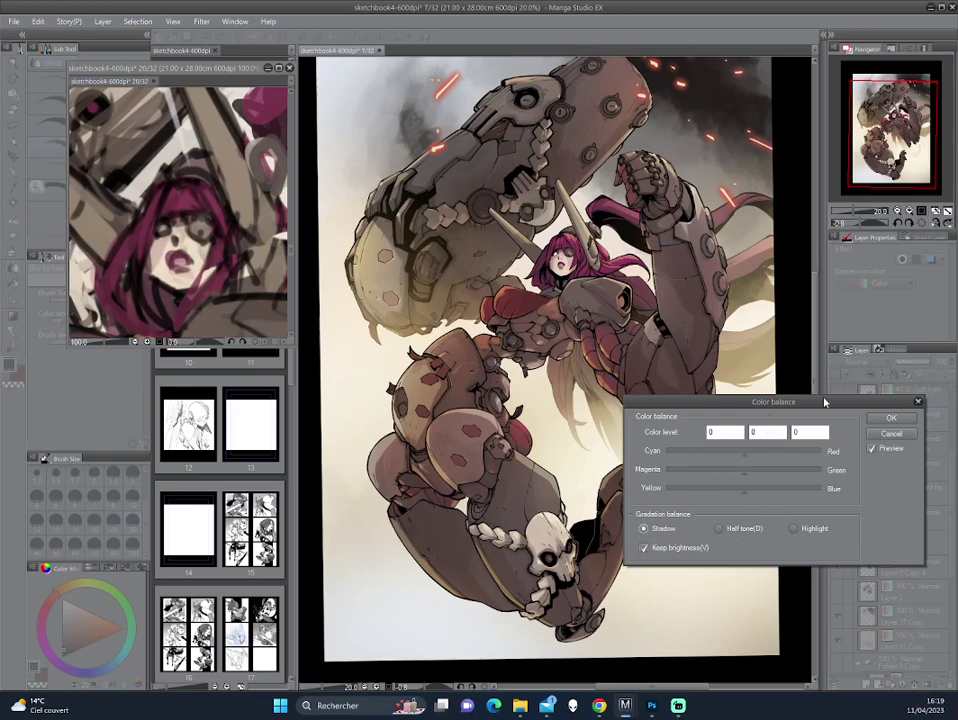
click(736, 453)
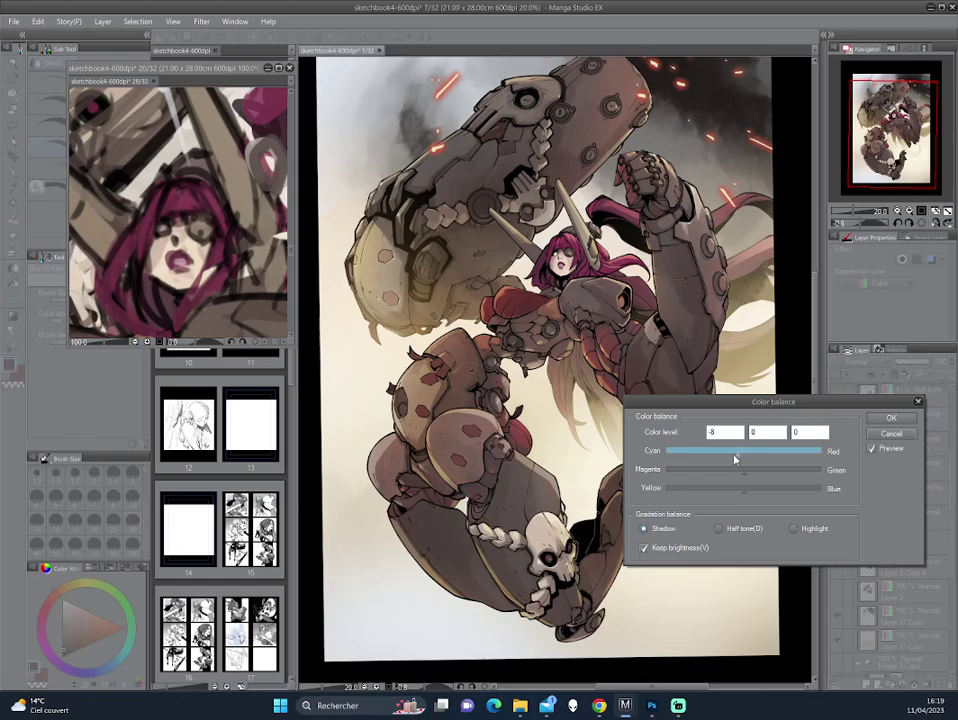
drag(735, 458, 732, 458)
click(795, 528)
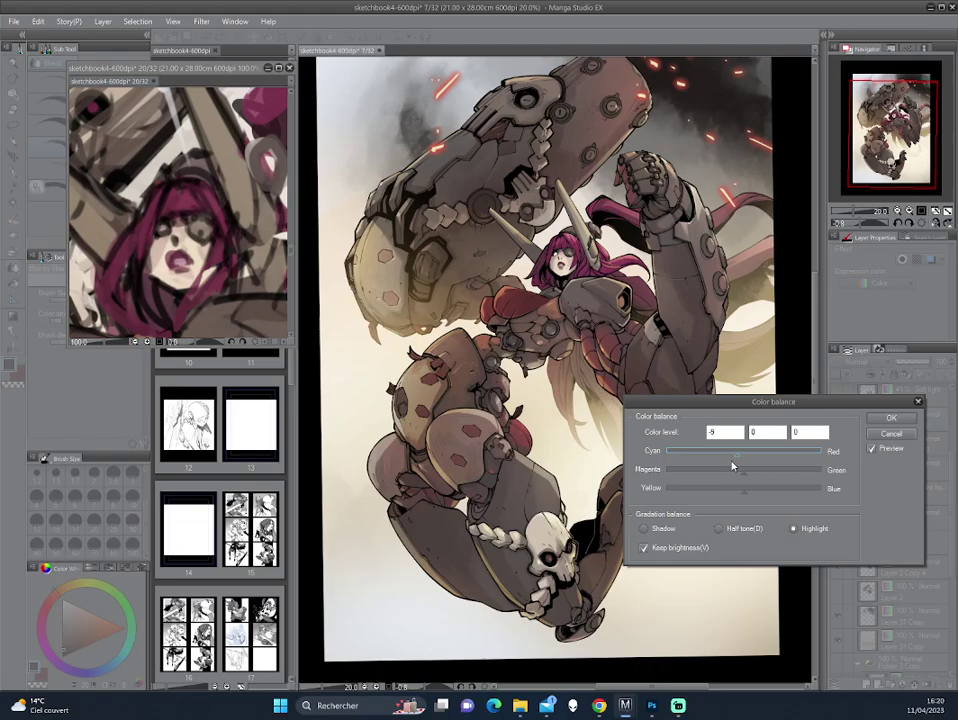
Step: Set the Highlights cyan shift to -4, compare with the preview toggled, and apply
click(871, 450)
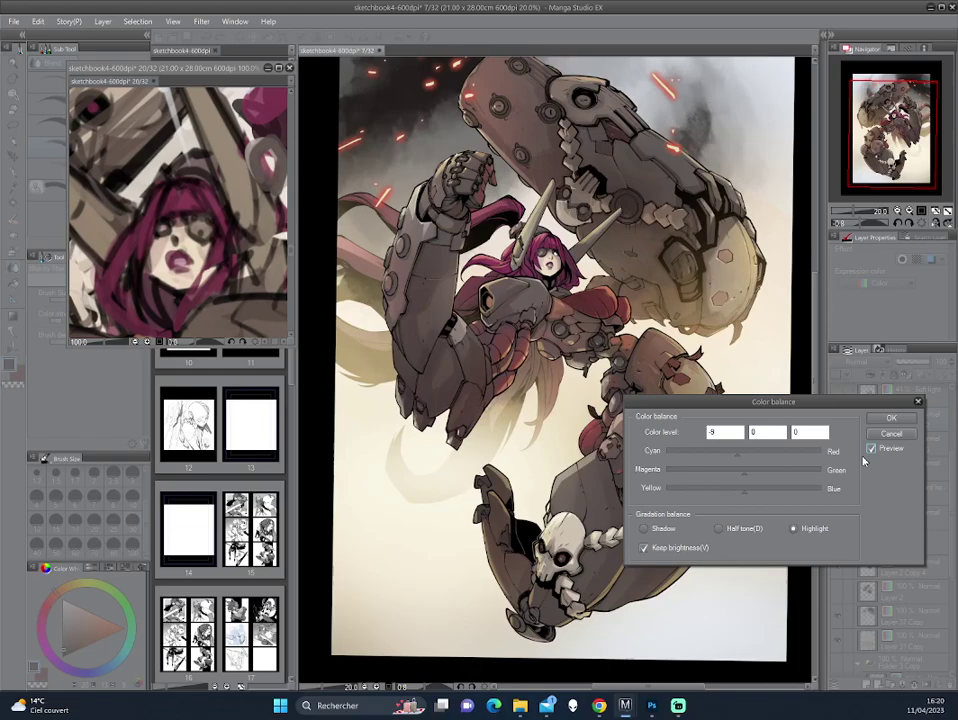
click(871, 449)
click(871, 449)
drag(812, 409, 827, 91)
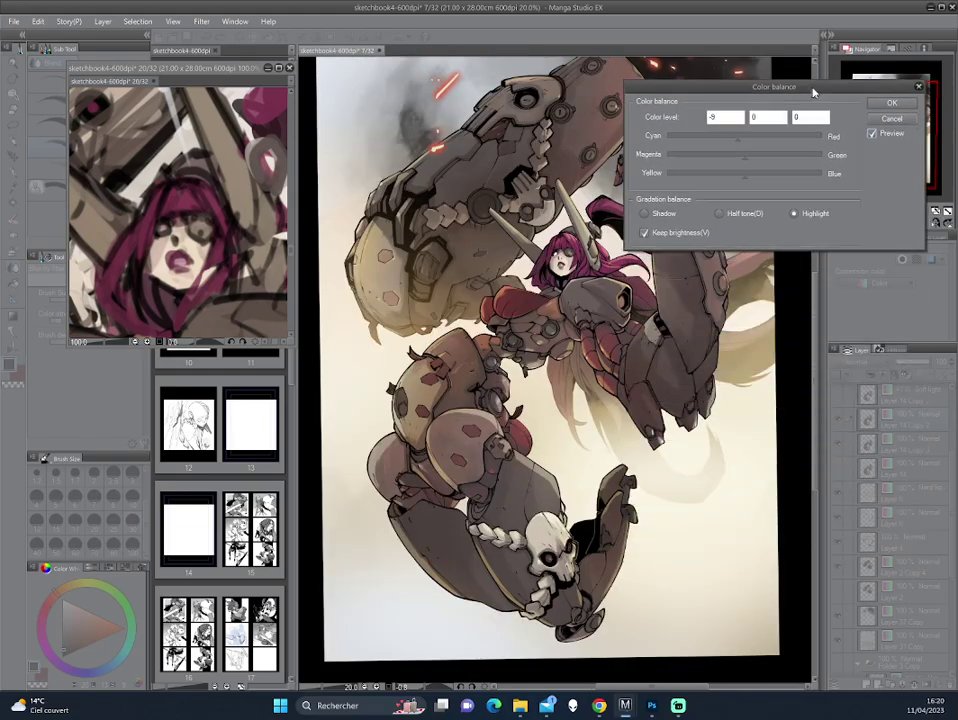
drag(761, 137, 765, 145)
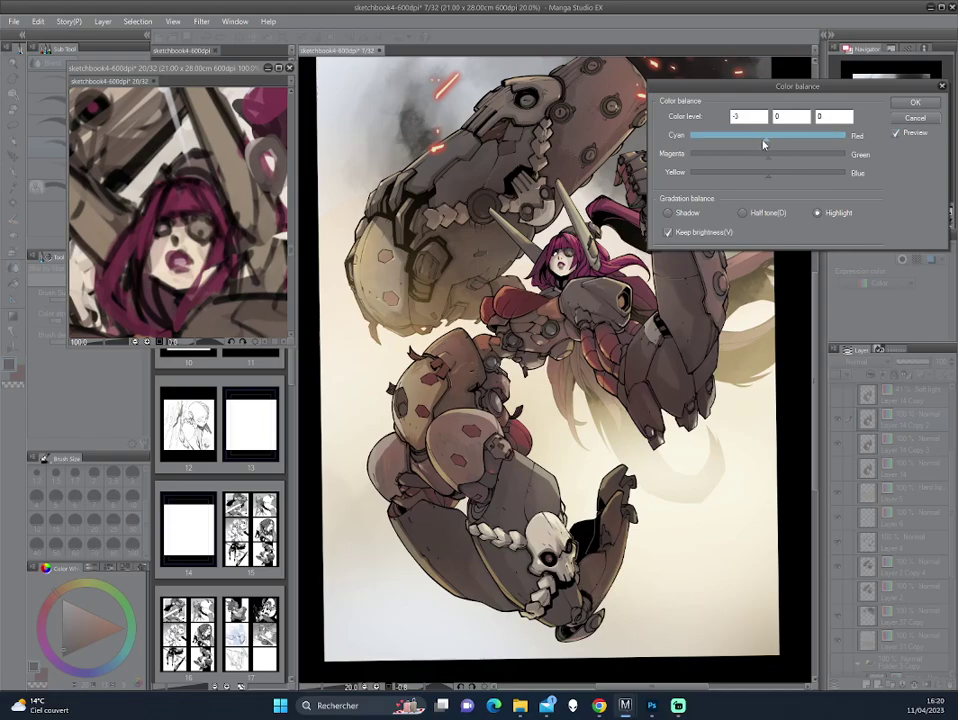
click(895, 134)
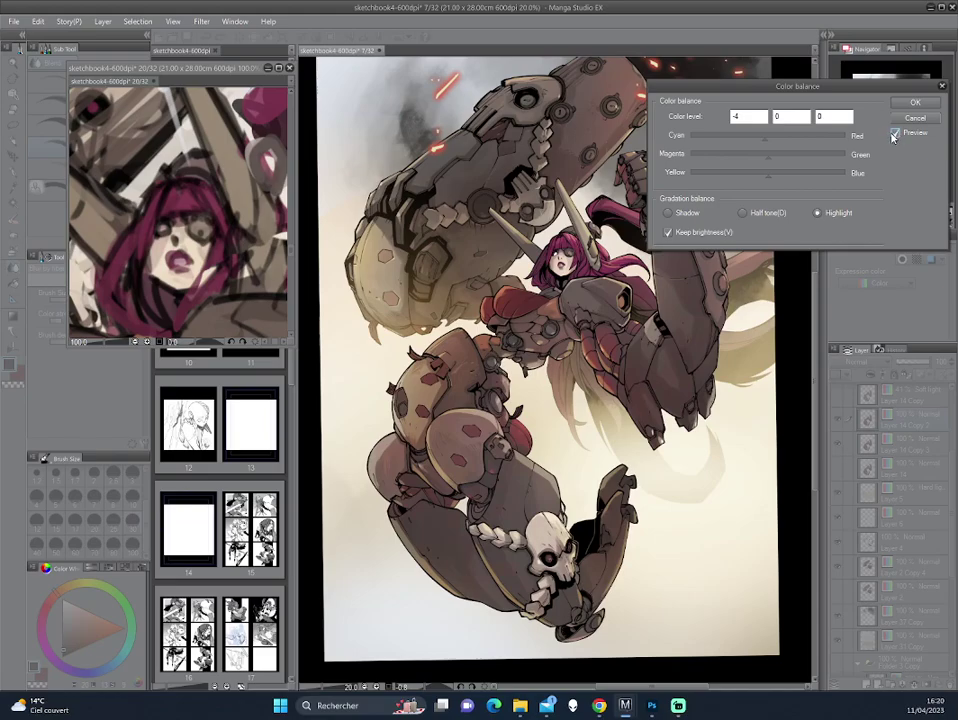
click(905, 102)
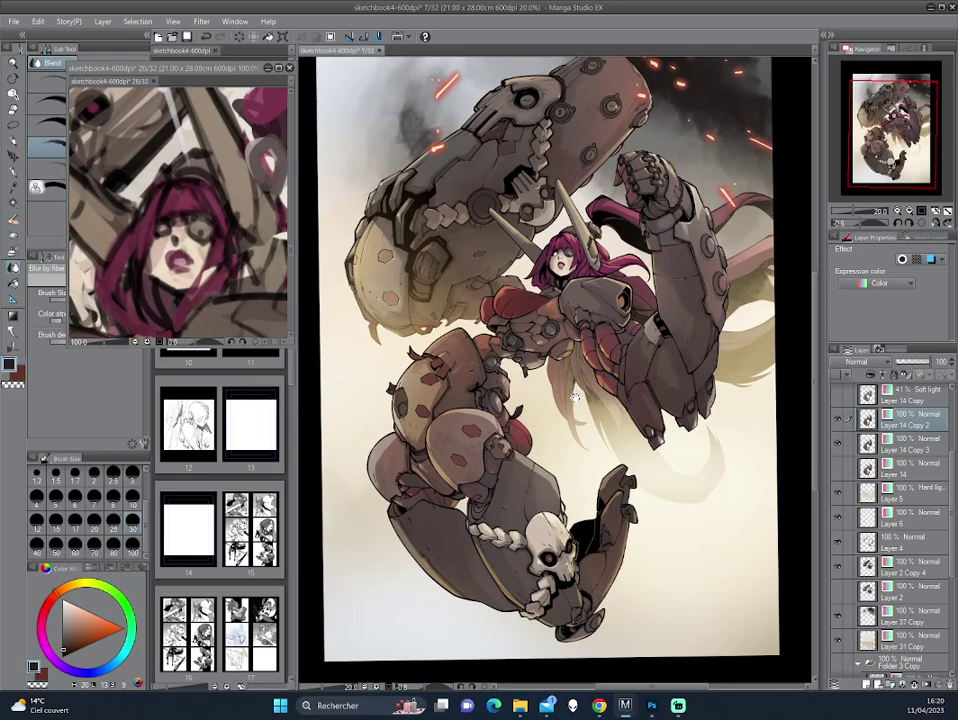
scroll(575, 398, up, 1)
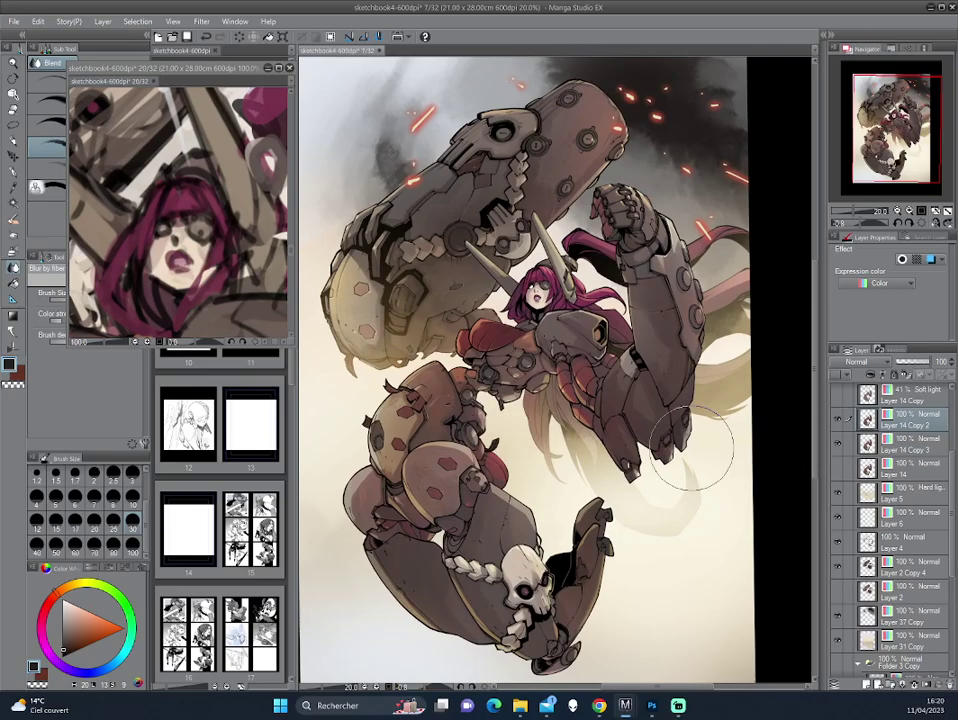
drag(554, 372, 576, 383)
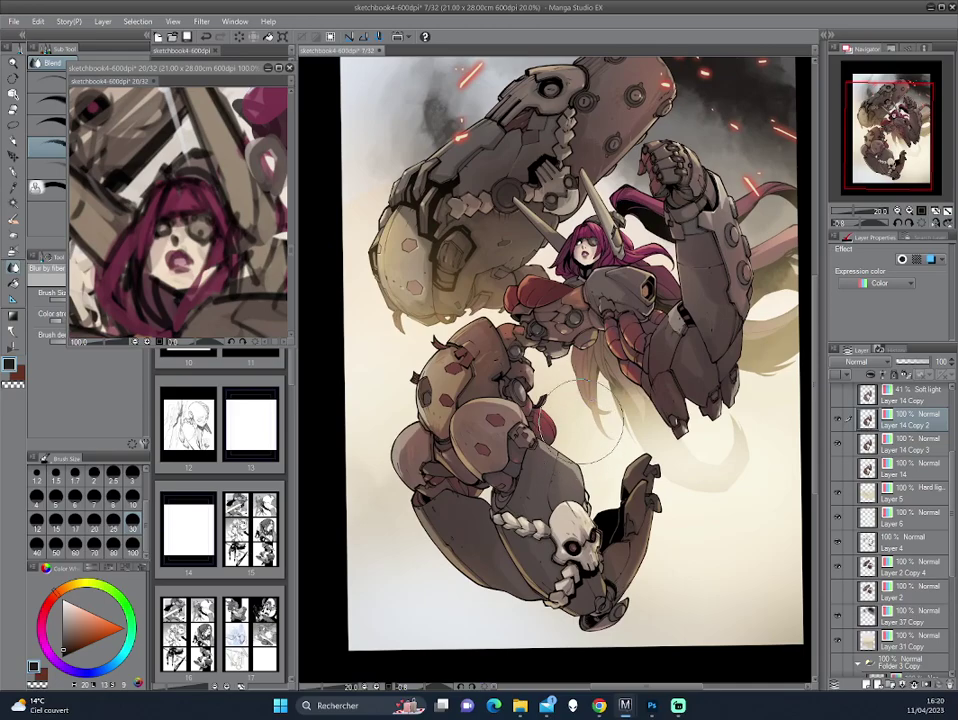
scroll(592, 417, up, 1)
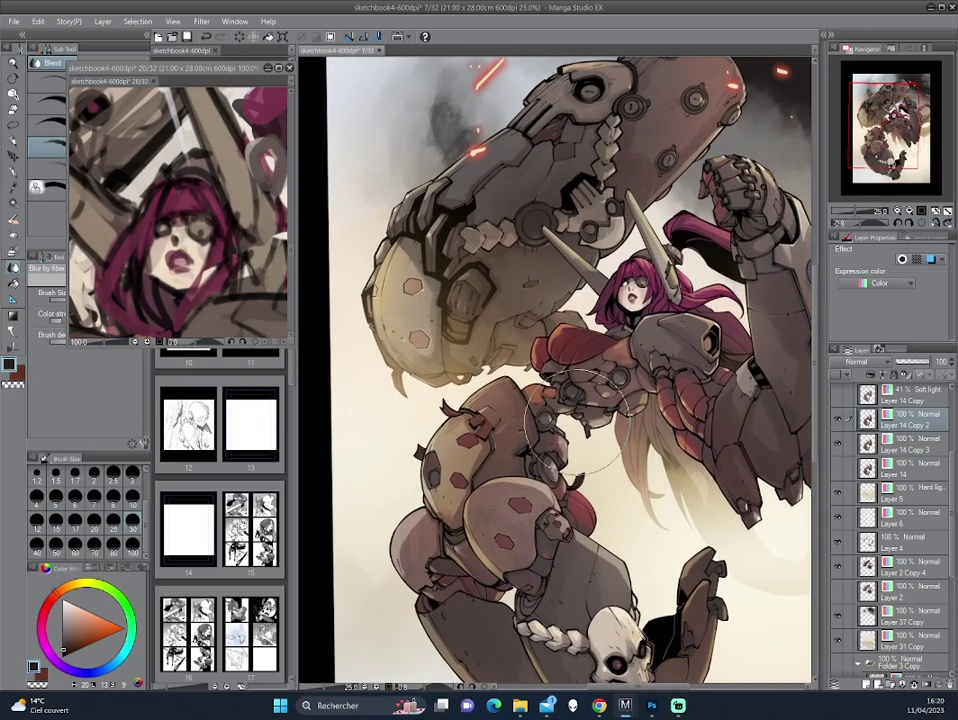
click(866, 566)
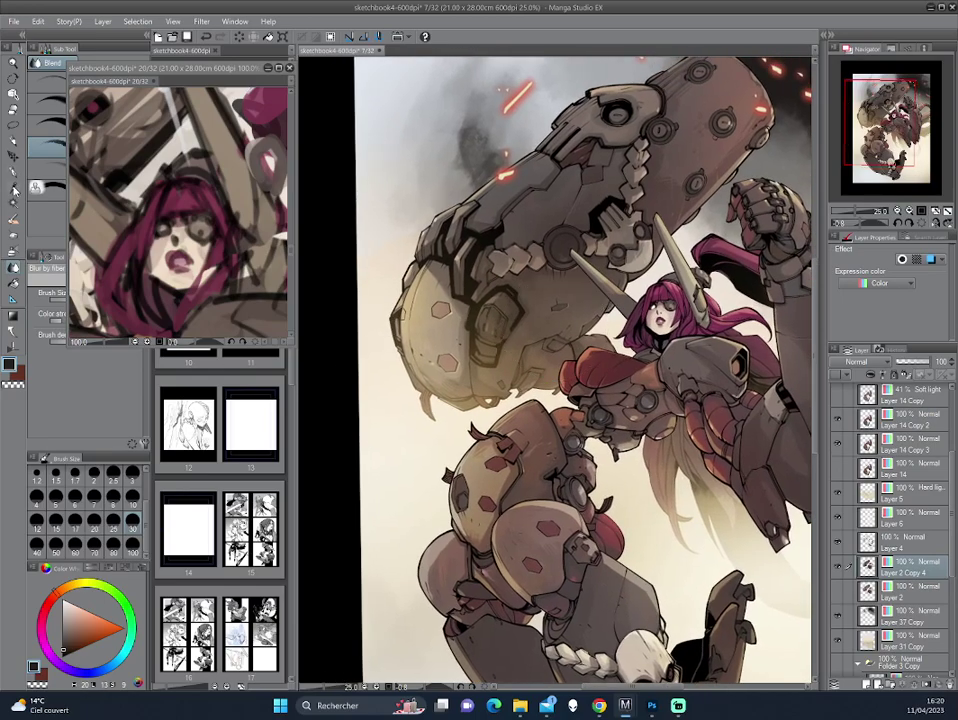
click(14, 190)
click(12, 171)
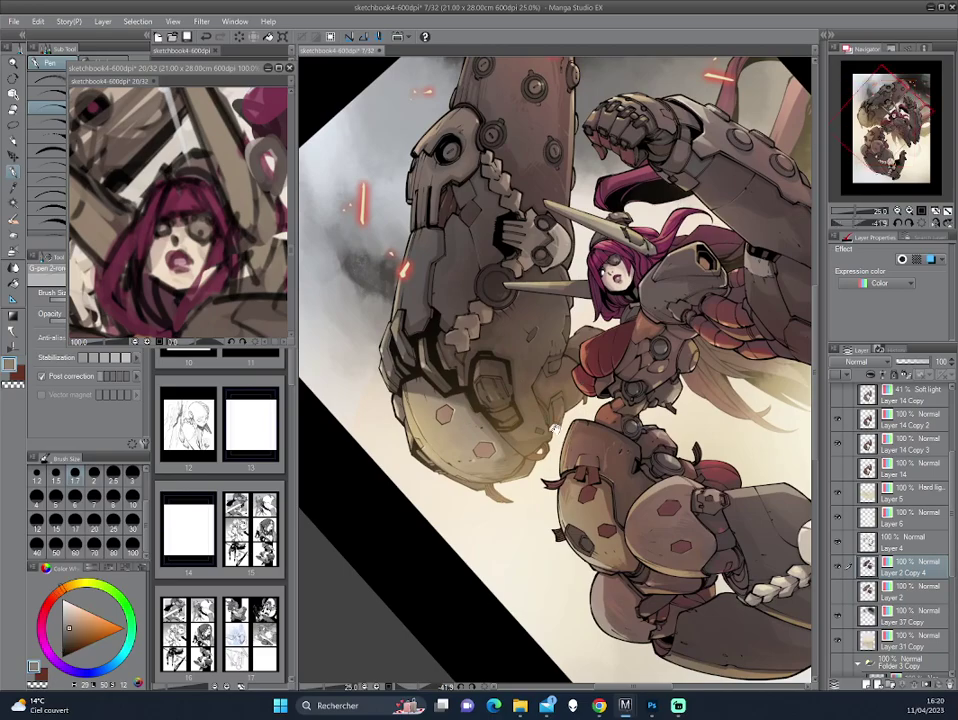
scroll(553, 428, up, 1)
drag(421, 314, 405, 322)
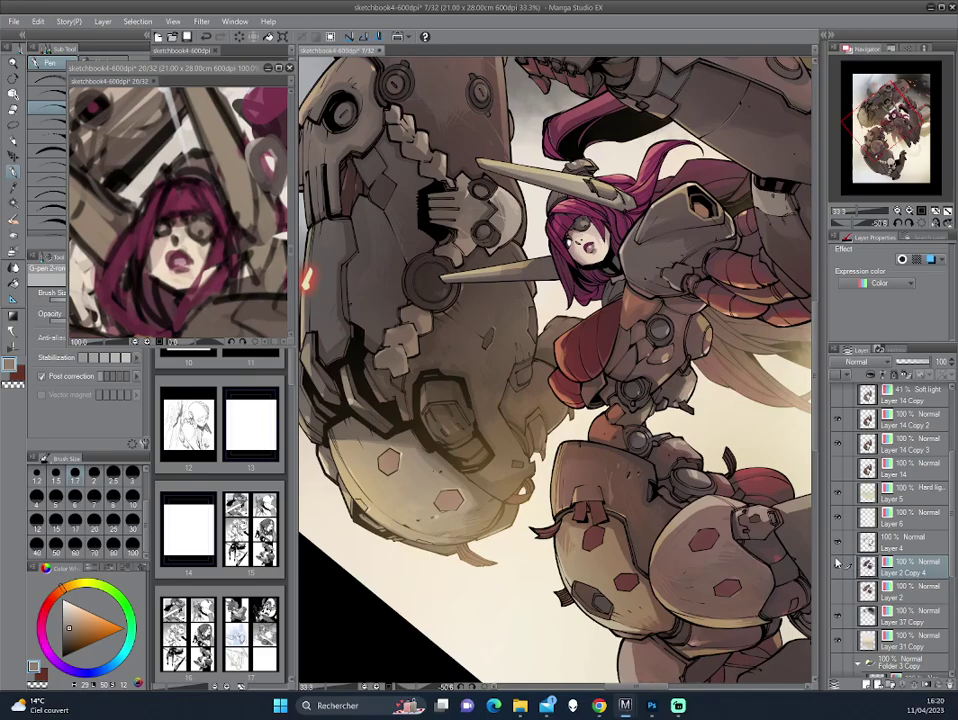
ctrl+click(866, 565)
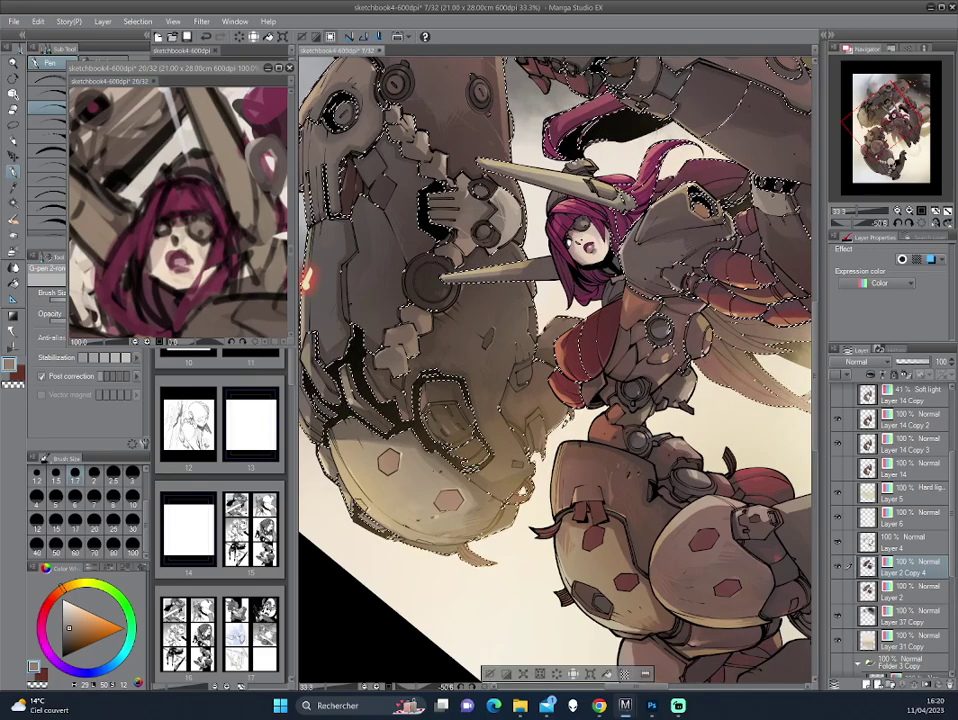
key(ctrl+d)
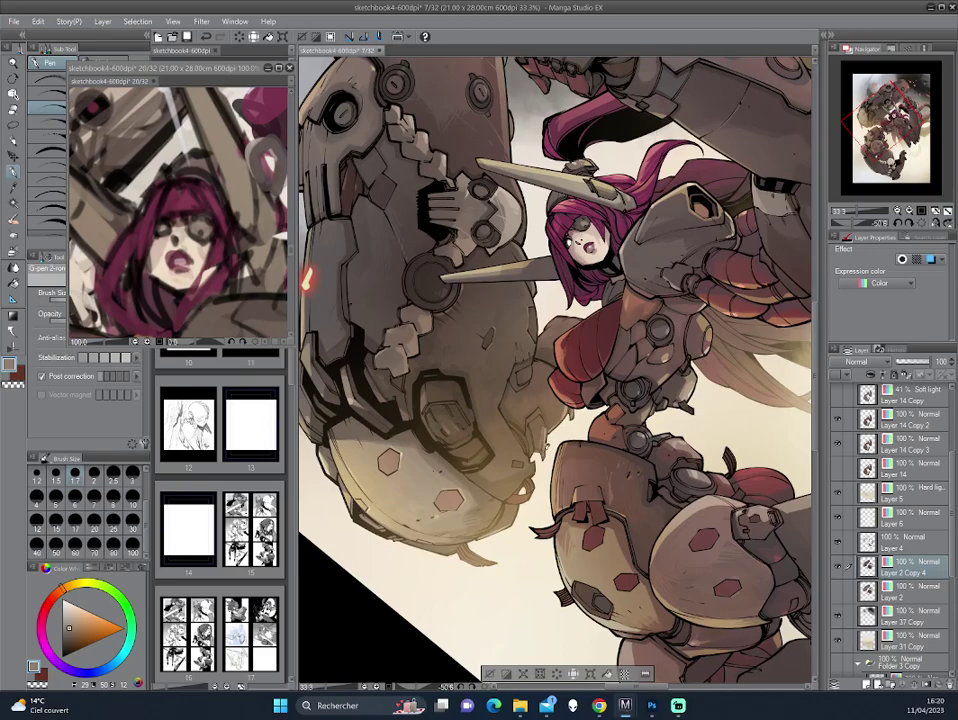
drag(560, 300, 600, 330)
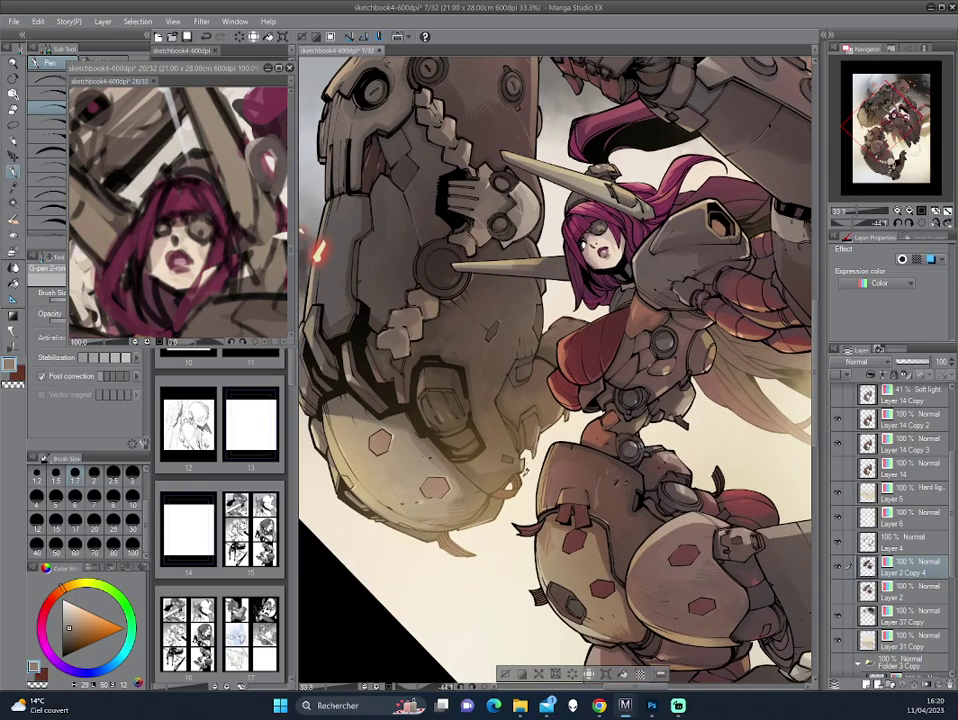
mouse_move(415, 279)
mouse_down()
mouse_move(622, 401)
mouse_move(628, 378)
mouse_up()
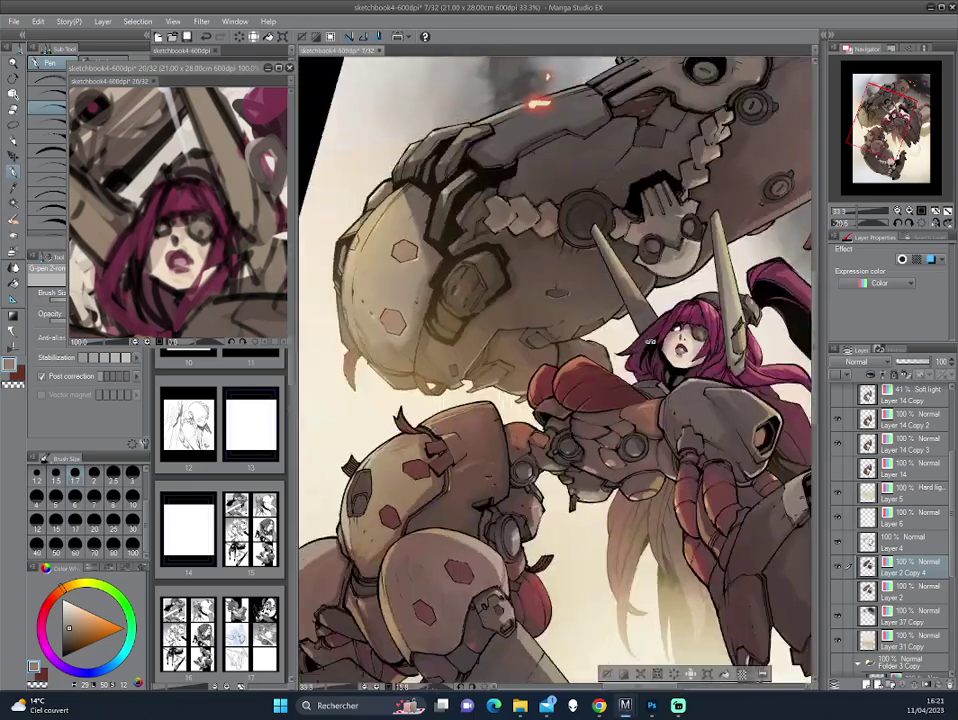
drag(537, 395, 560, 380)
key(p)
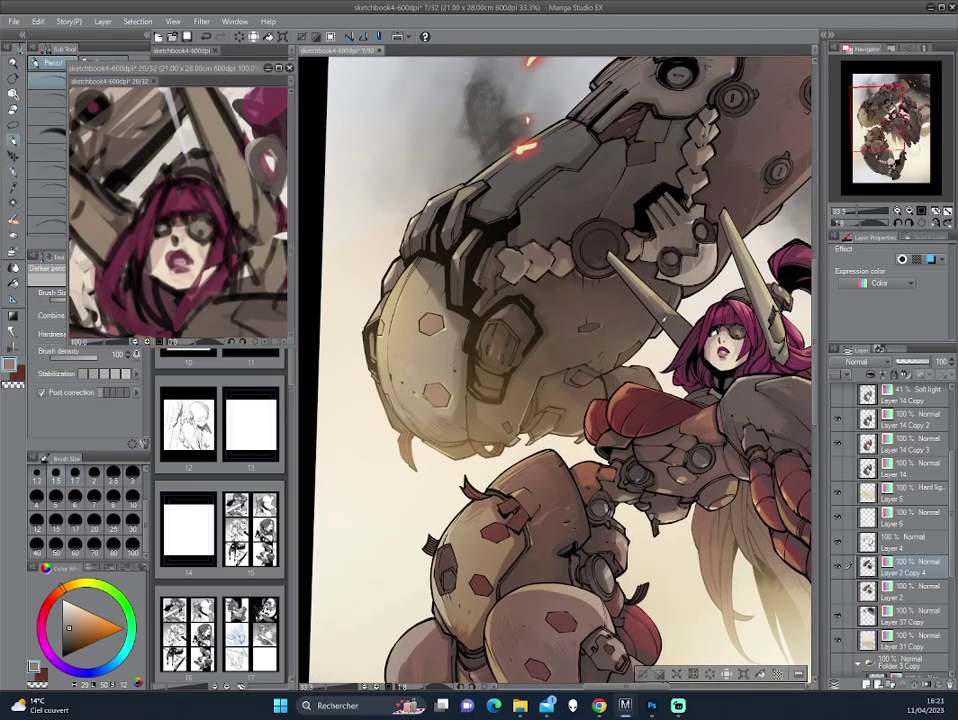
drag(392, 310, 508, 373)
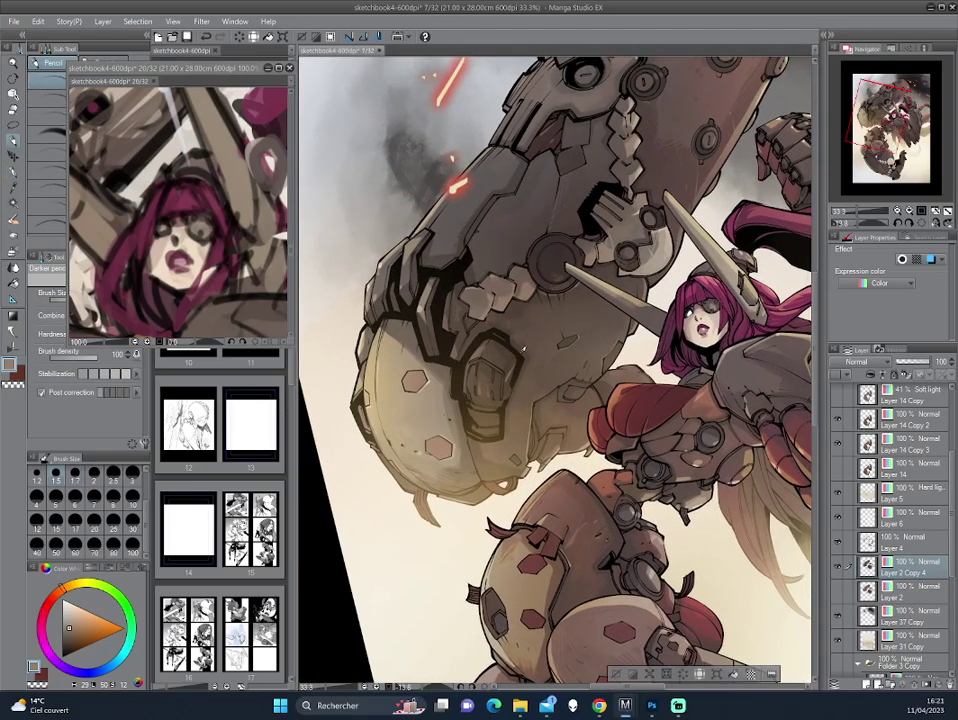
click(134, 479)
alt+click(503, 389)
alt+click(509, 370)
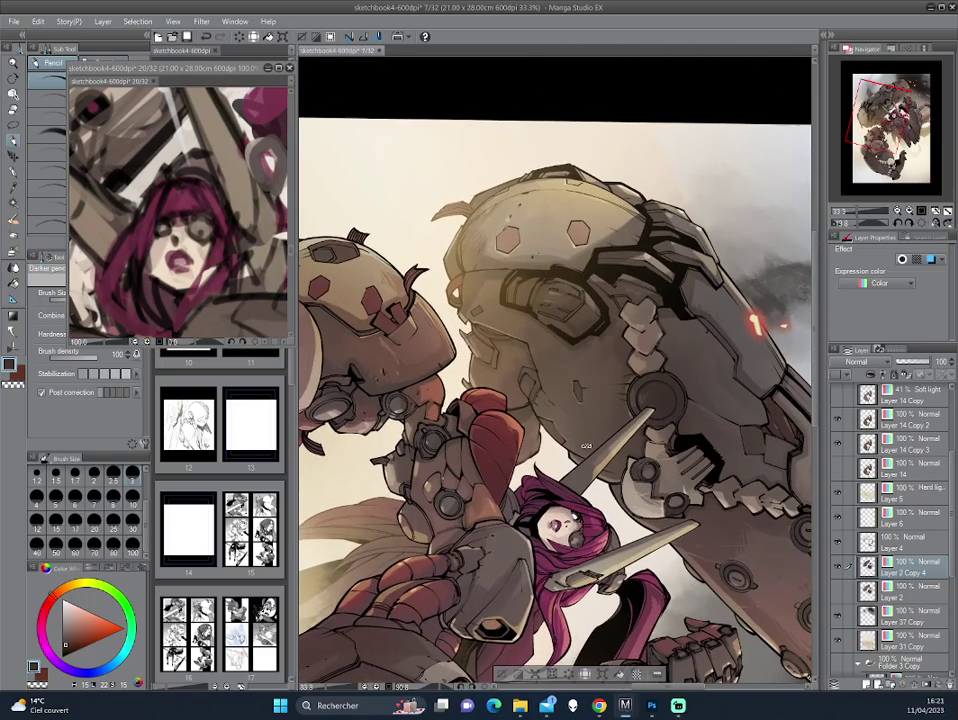
drag(679, 276, 575, 372)
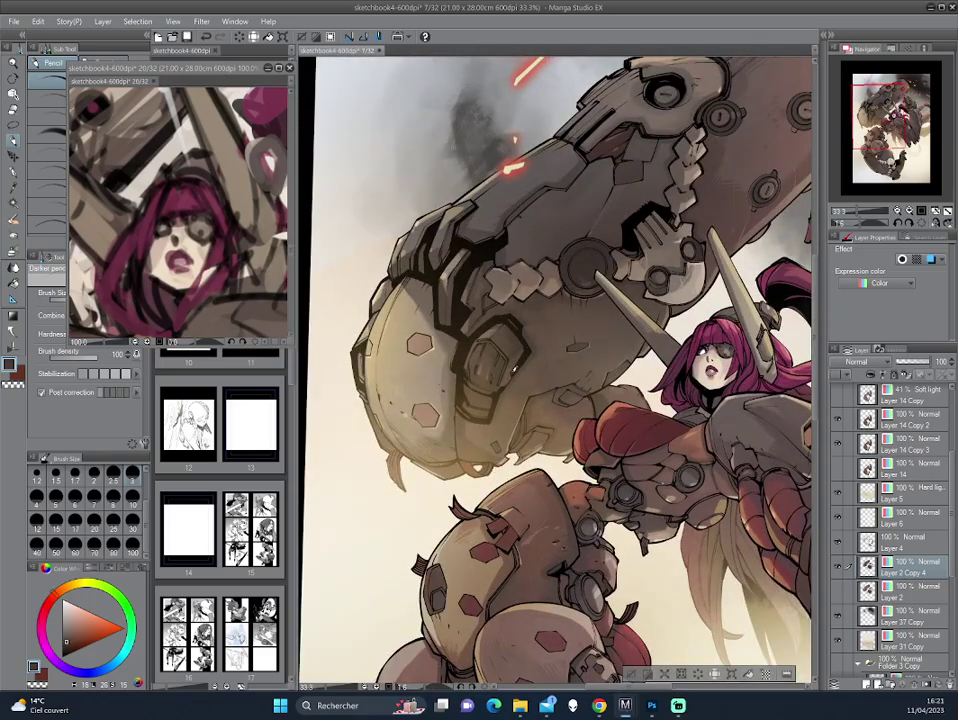
alt+click(517, 365)
key(h)
mouse_move(407, 479)
mouse_down()
mouse_move(614, 414)
mouse_move(625, 392)
mouse_up()
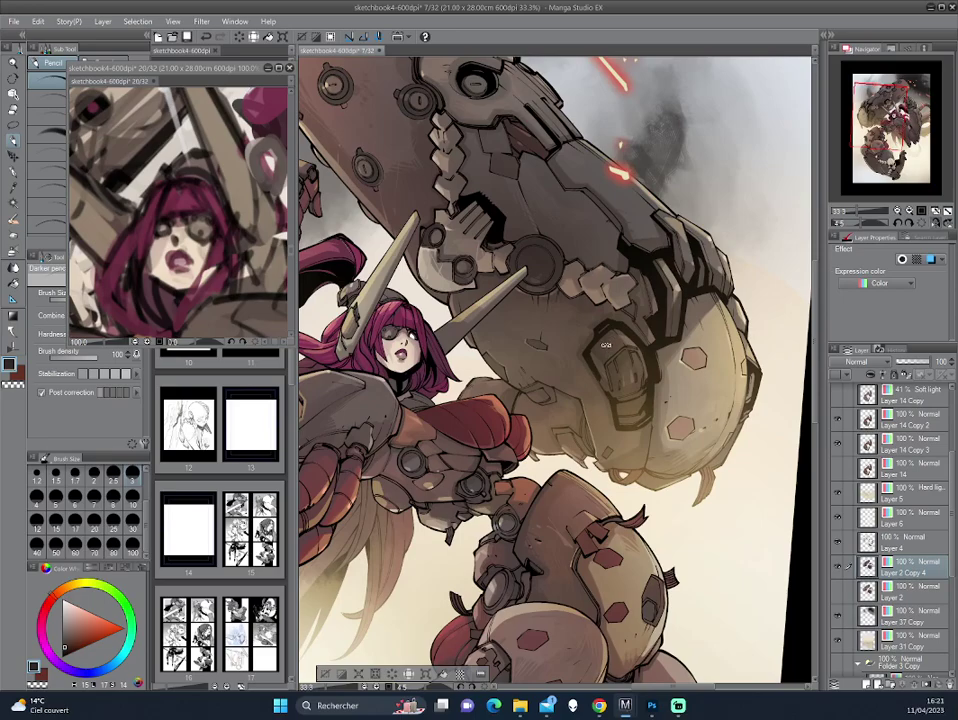
drag(605, 345, 551, 339)
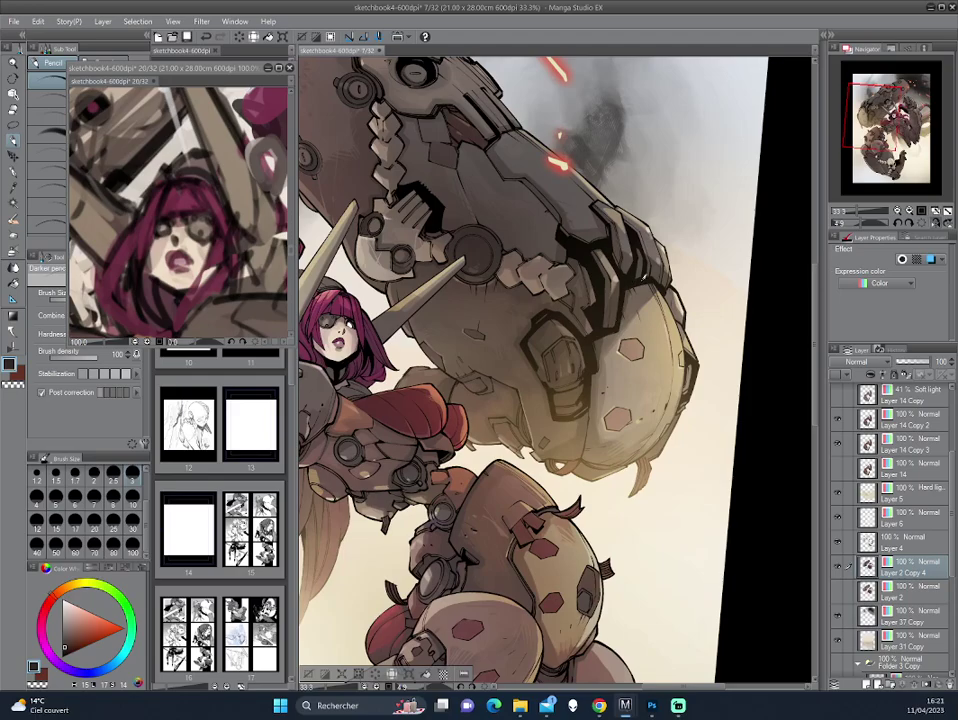
drag(483, 204, 558, 323)
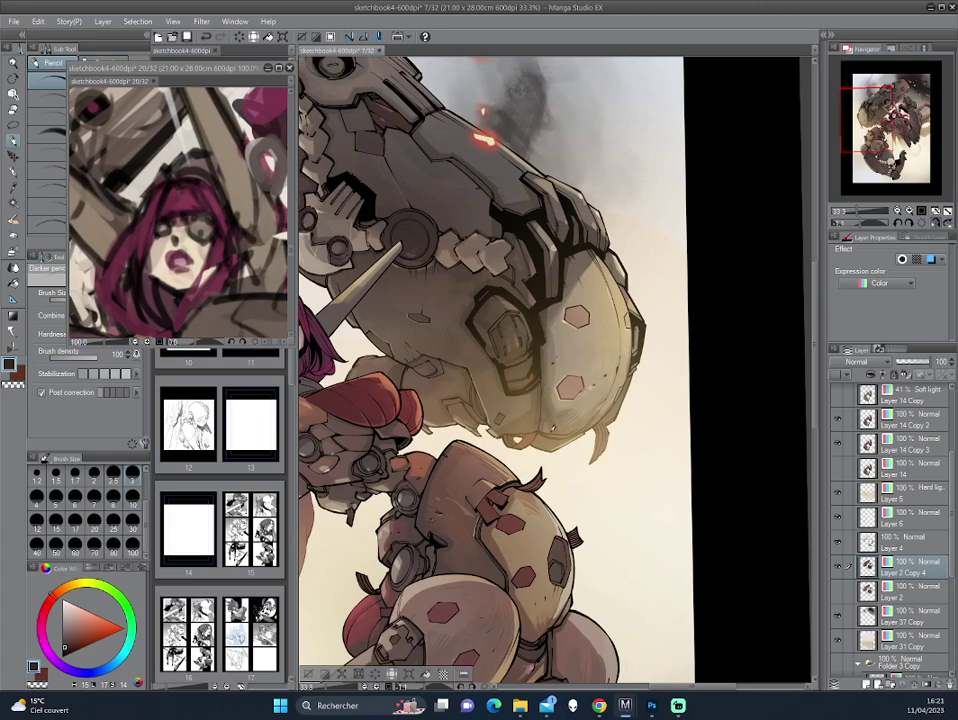
mouse_move(410, 320)
mouse_down()
mouse_move(505, 268)
mouse_move(578, 347)
mouse_up()
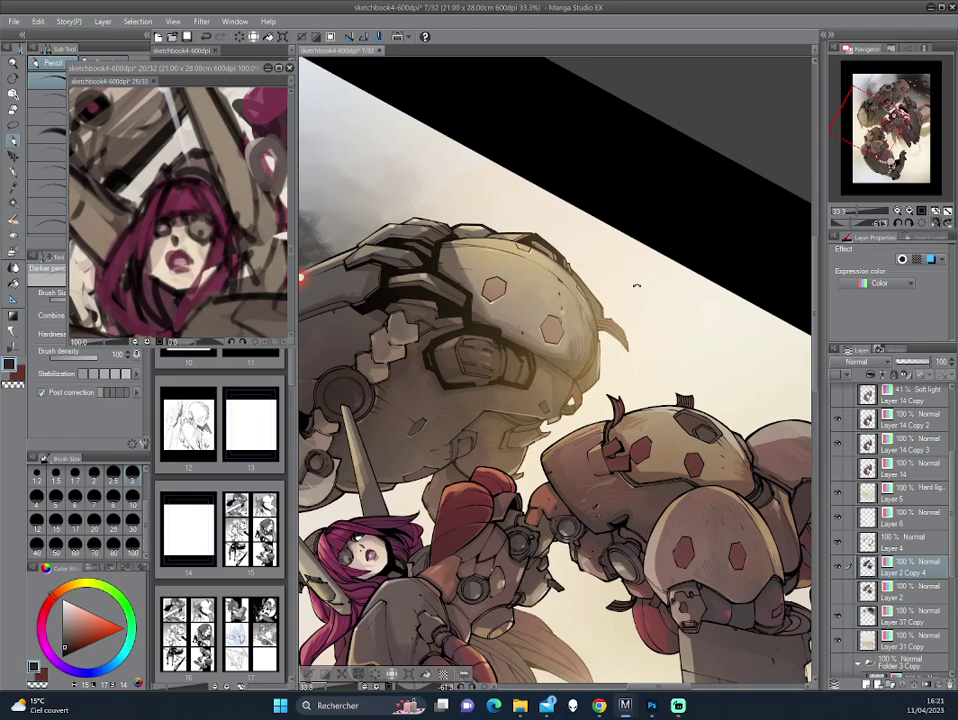
drag(636, 286, 629, 321)
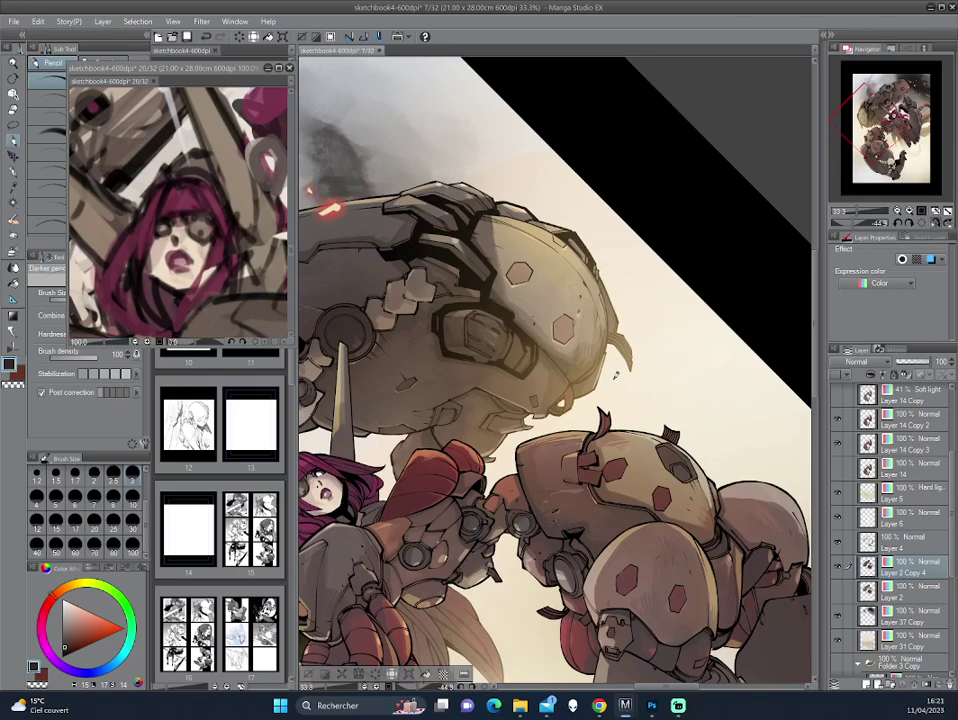
drag(614, 381, 441, 243)
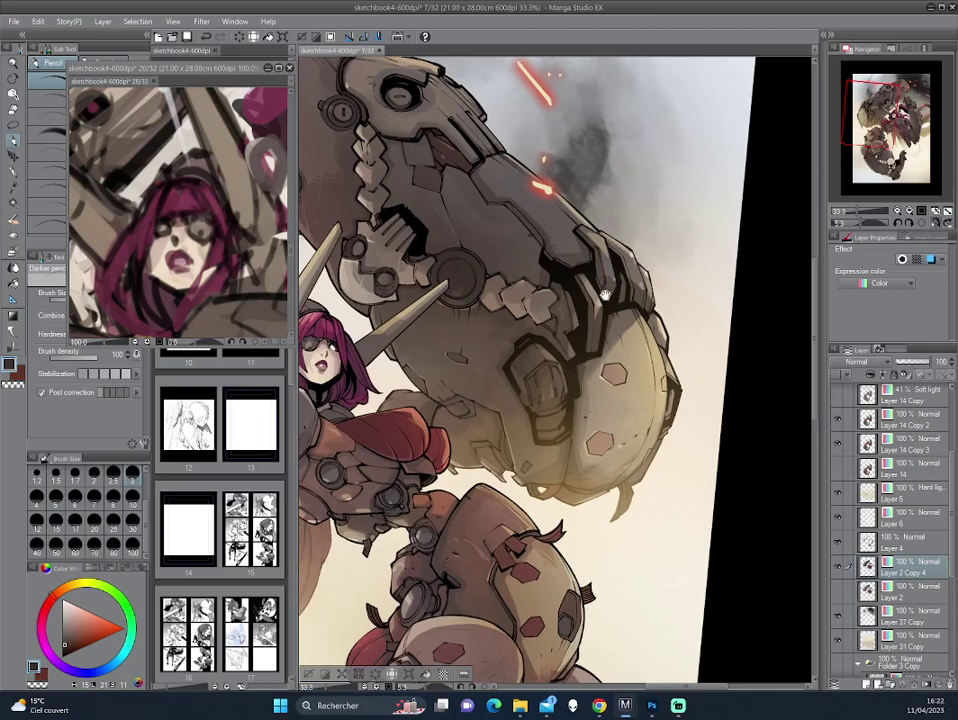
scroll(600, 296, up, 3)
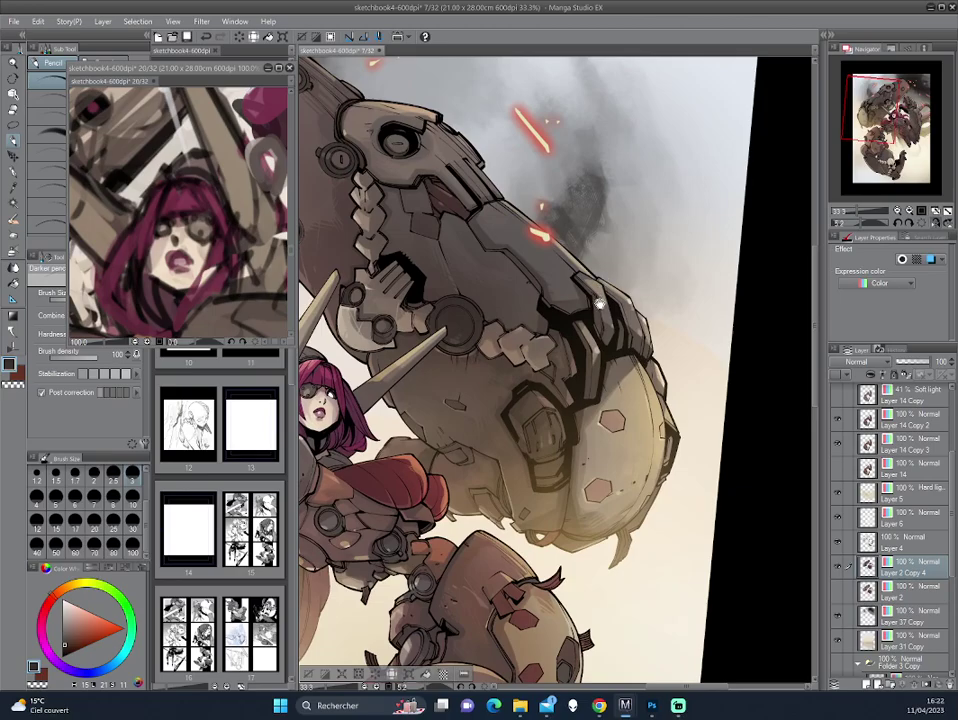
scroll(600, 296, up, 2)
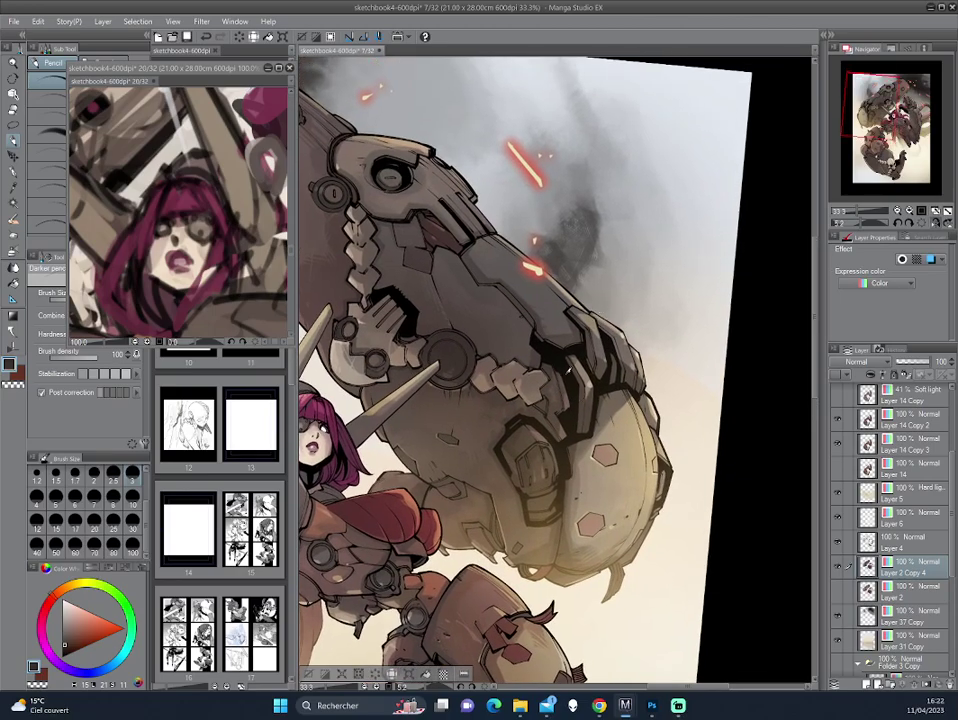
Step: Rotate the canvas view through several tilted angles to inspect the giant mech arm
drag(438, 278, 470, 330)
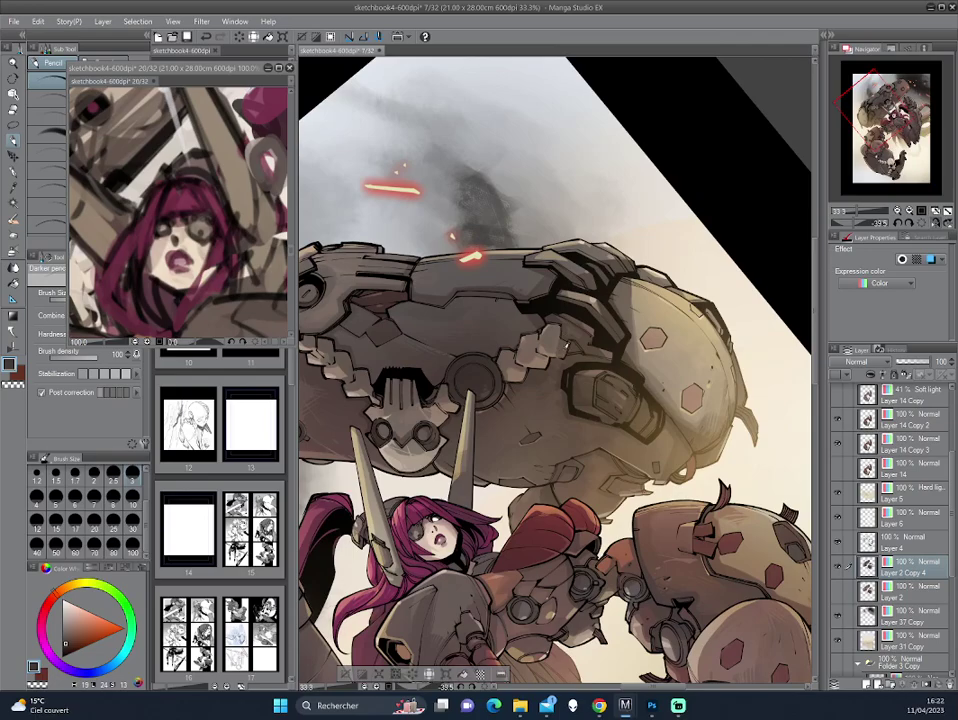
drag(490, 198, 637, 336)
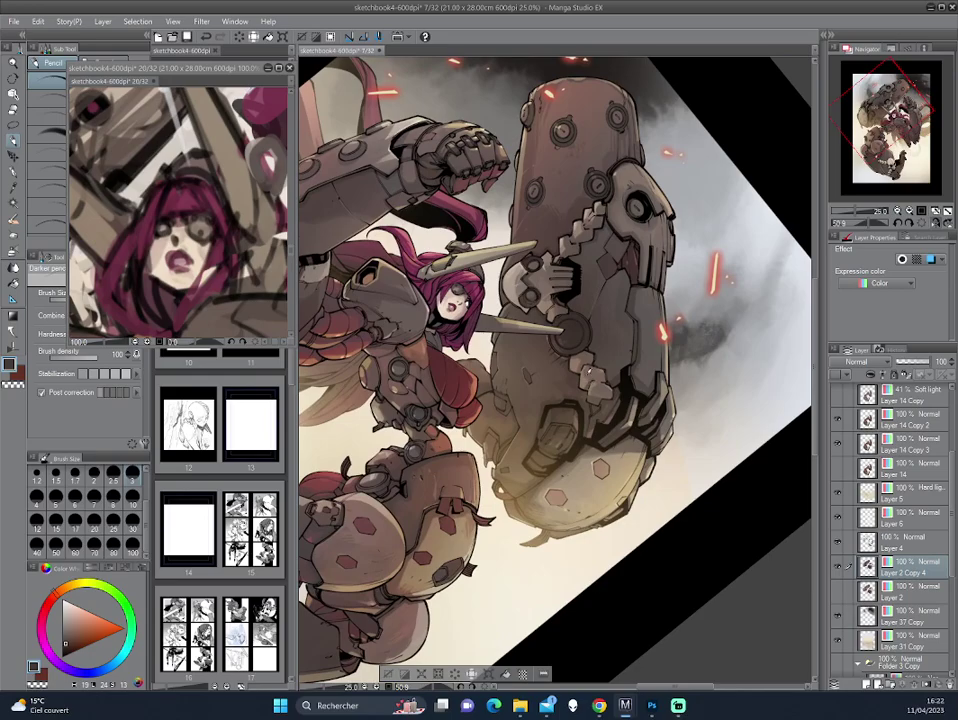
drag(619, 284, 405, 278)
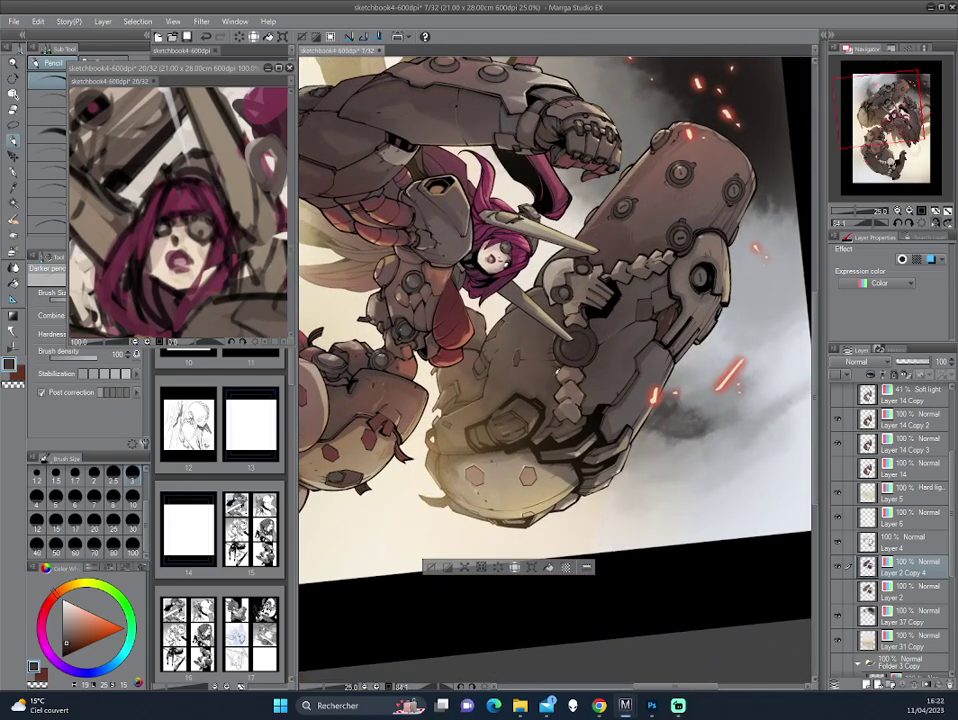
mouse_move(413, 276)
mouse_down()
mouse_move(564, 369)
mouse_move(394, 278)
mouse_up()
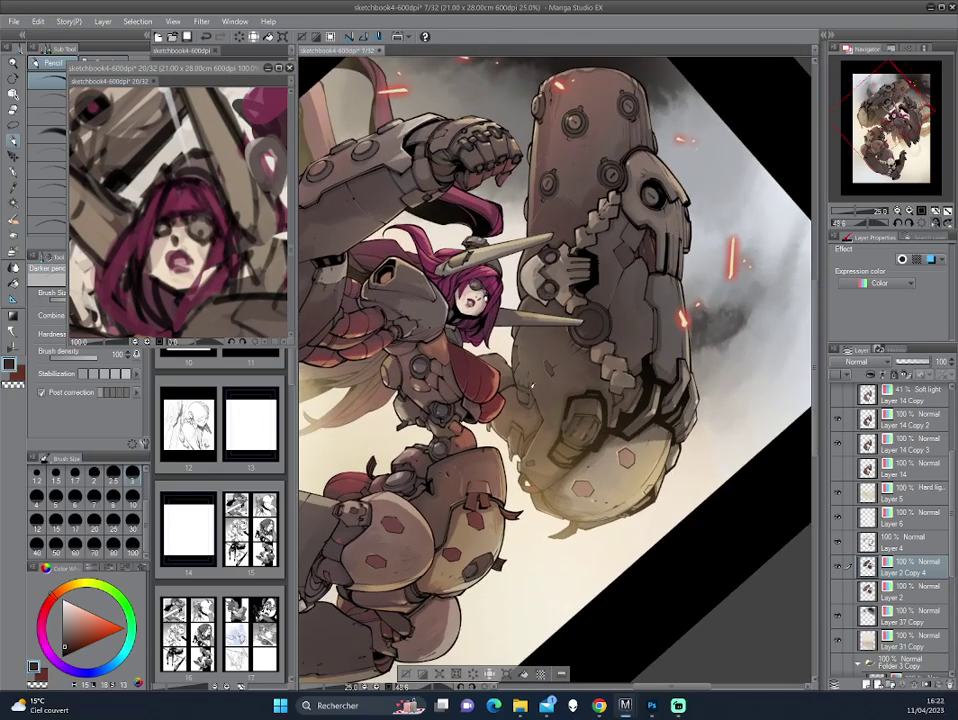
drag(557, 470, 445, 280)
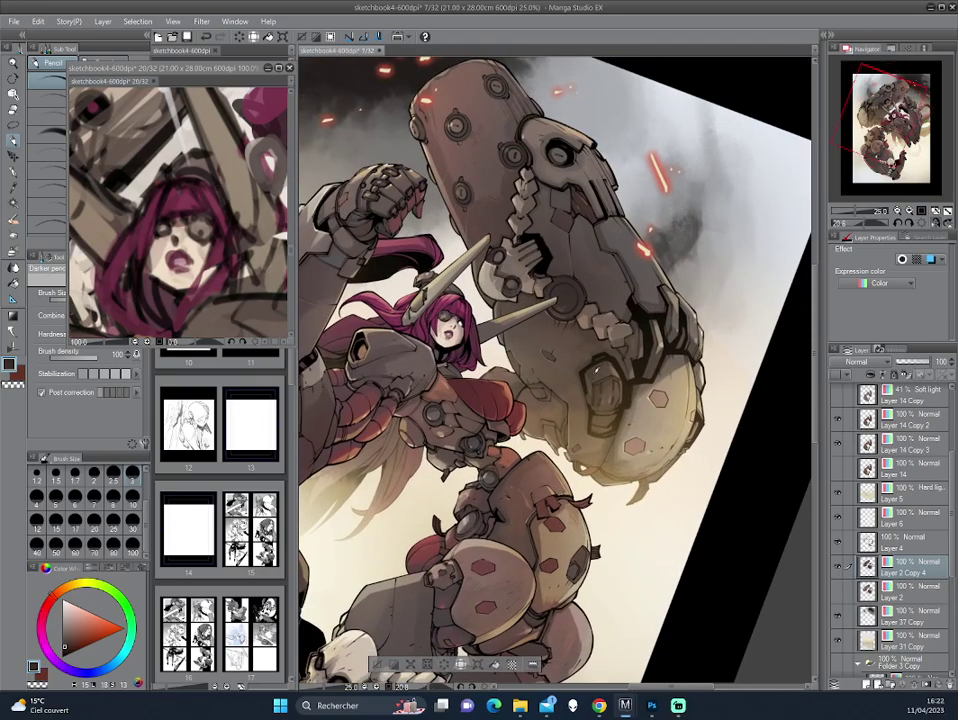
drag(441, 268, 423, 289)
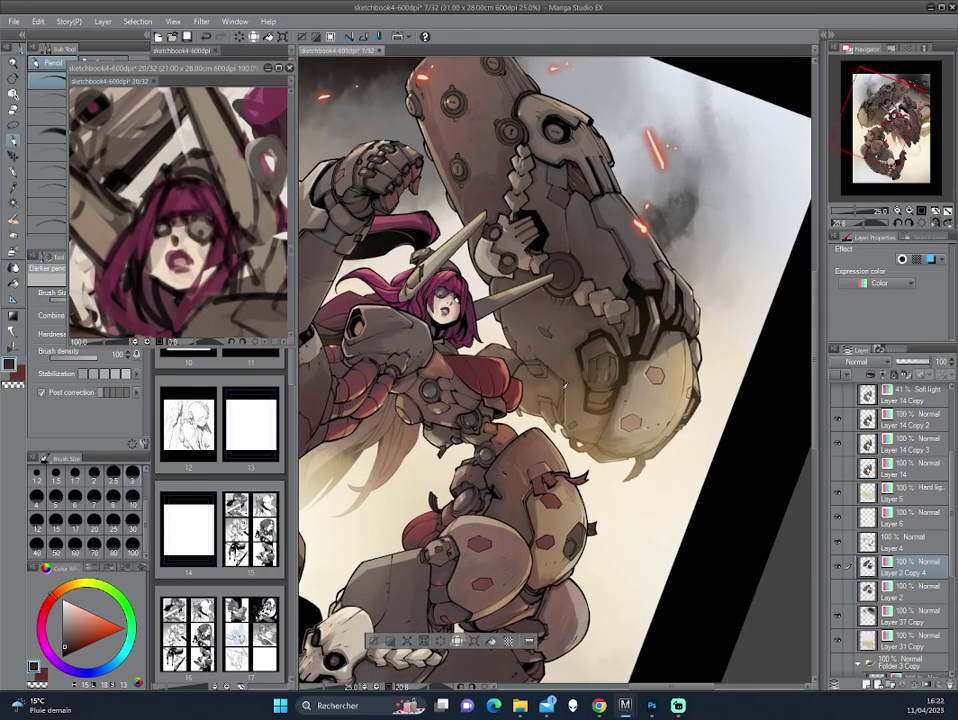
Step: Reset the view upright, fit the page, and select Layer 14 Copy
key(ctrl+0)
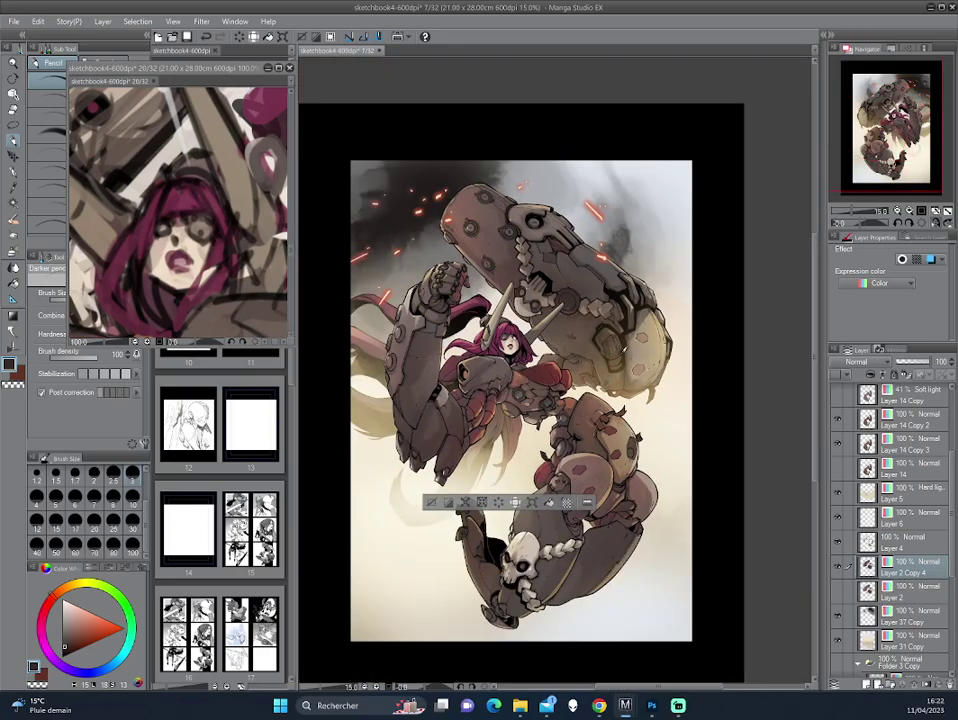
key(ctrl+minus)
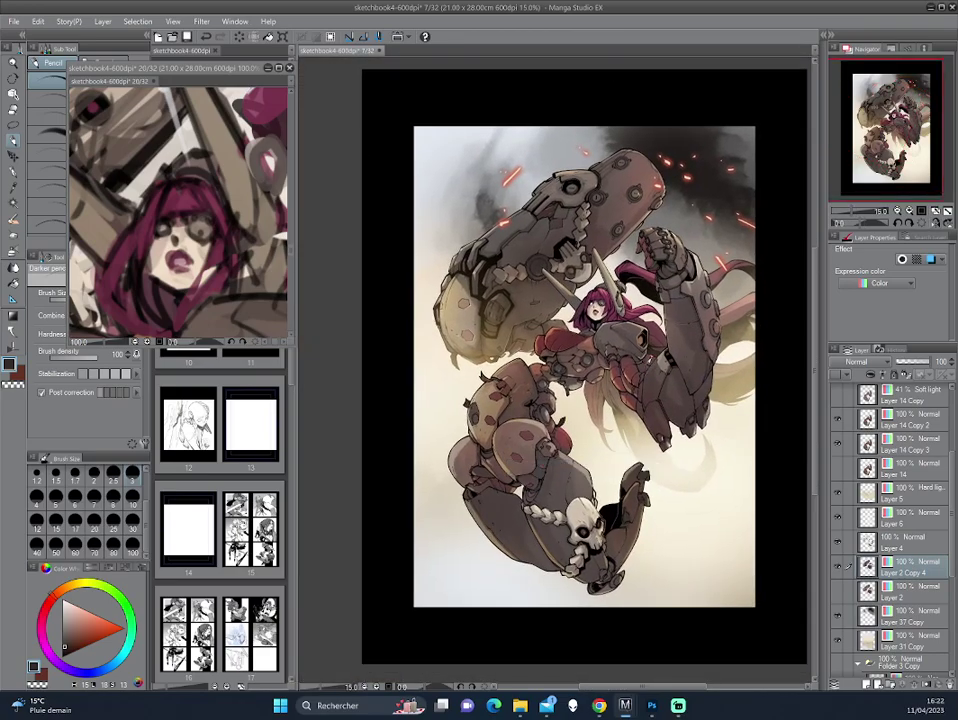
scroll(953, 397, up, 5)
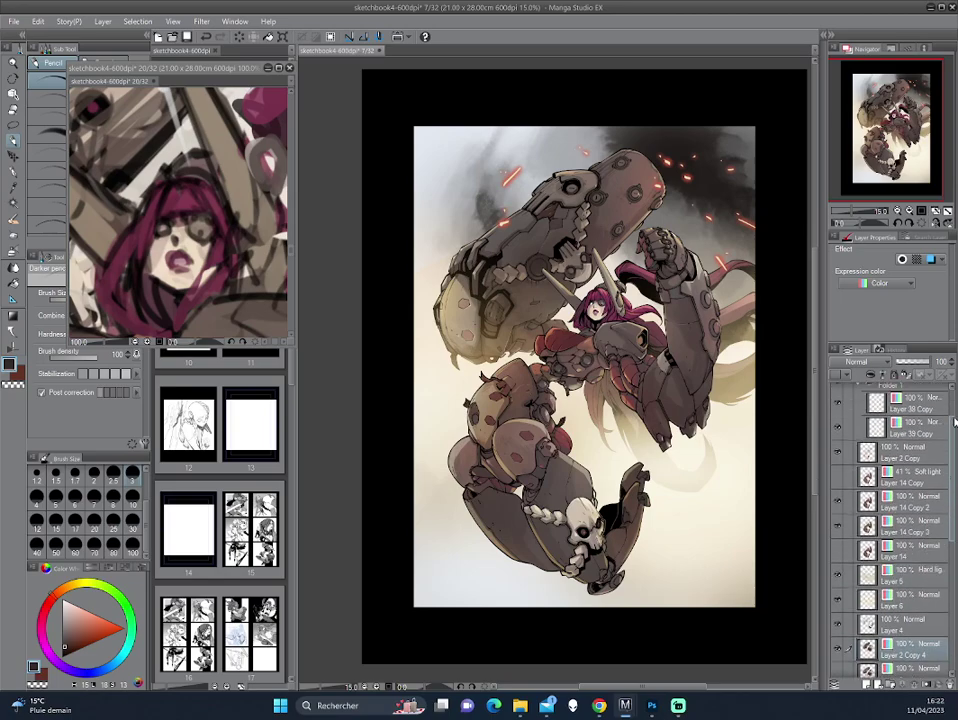
scroll(930, 430, down, 2)
scroll(914, 455, down, 1)
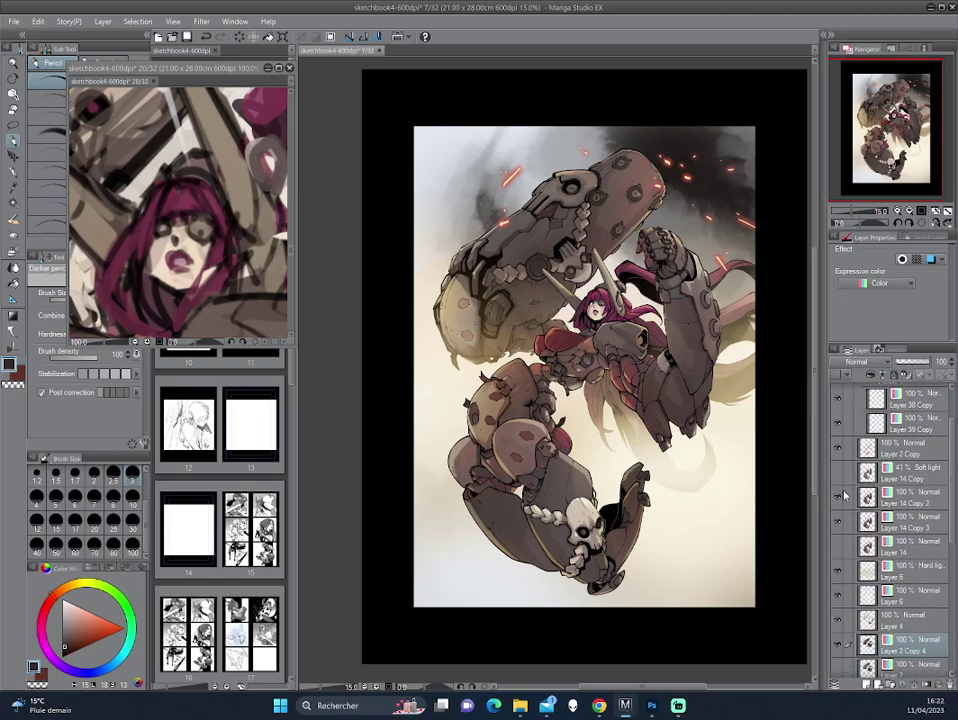
click(914, 476)
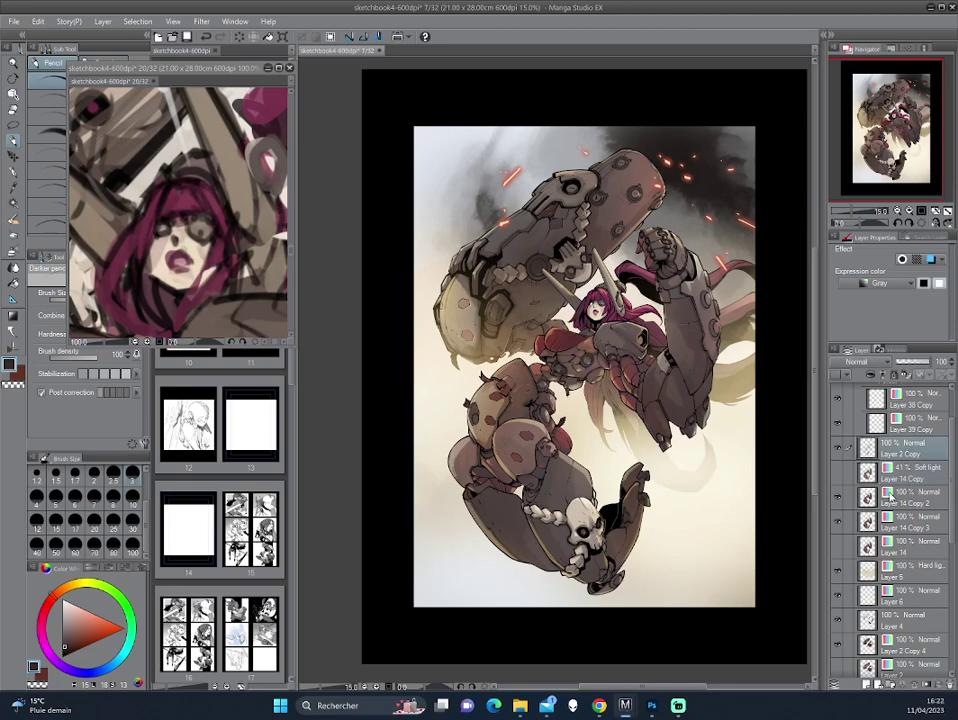
Step: Create new Layer 7 with Color expression and Overlay blending
key(ctrl+shift+n)
click(880, 283)
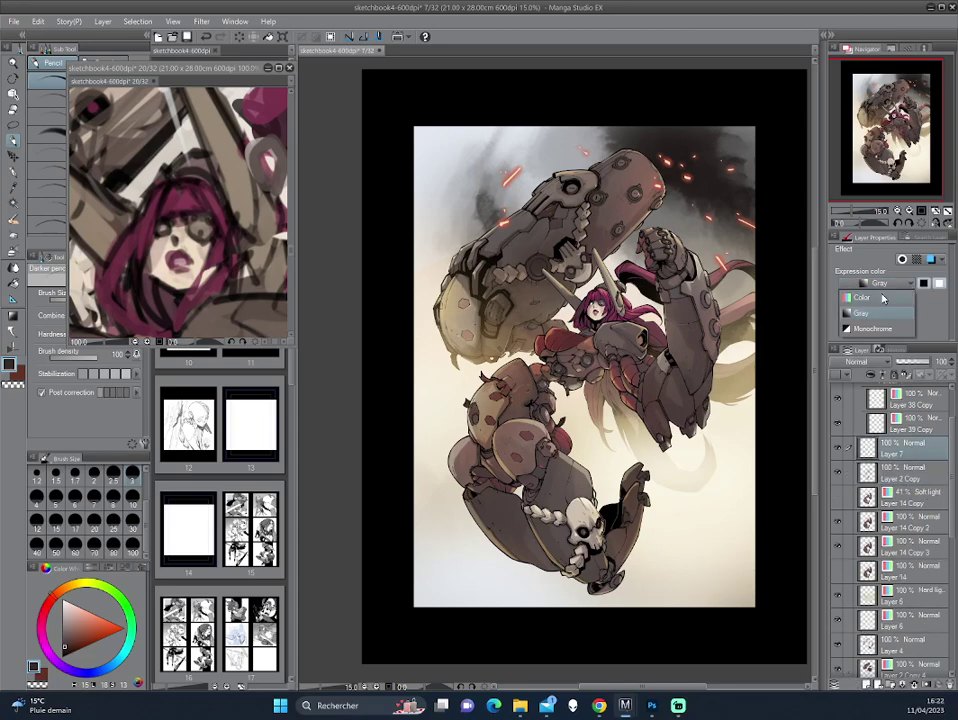
click(878, 296)
click(858, 362)
click(845, 518)
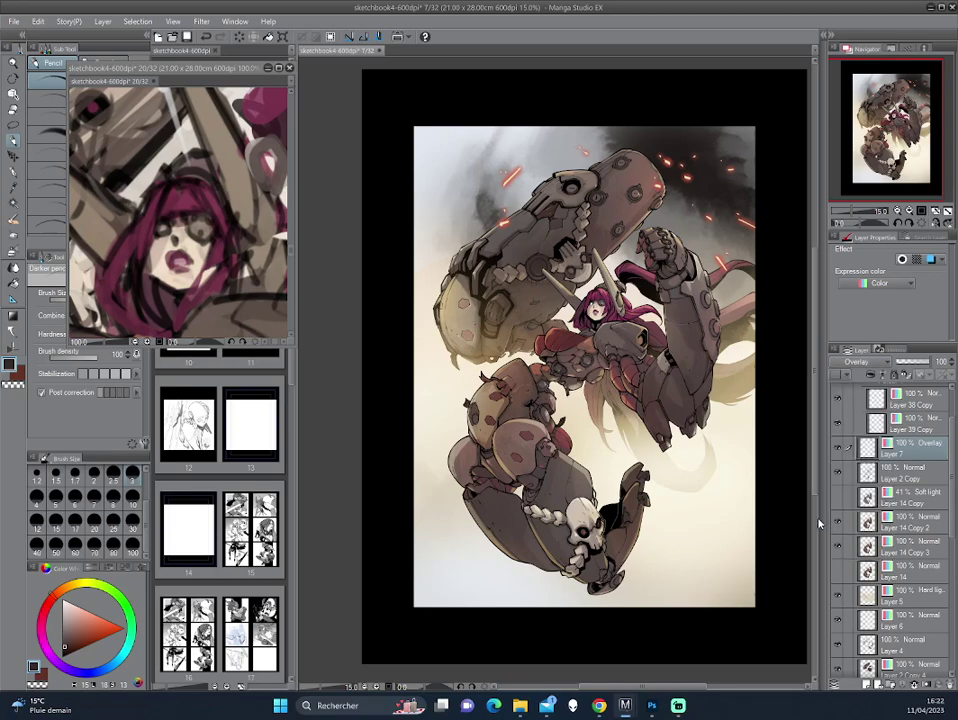
Step: Airbrush pale cyan-blue into the upper-left smoke and the left background on Layer 7
key(b)
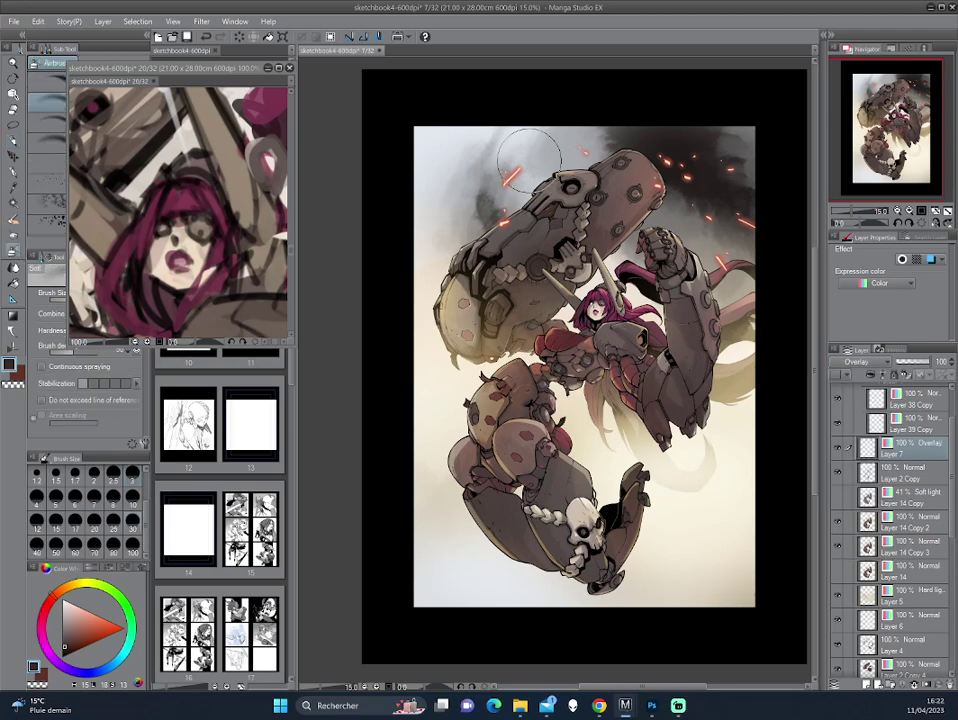
click(100, 641)
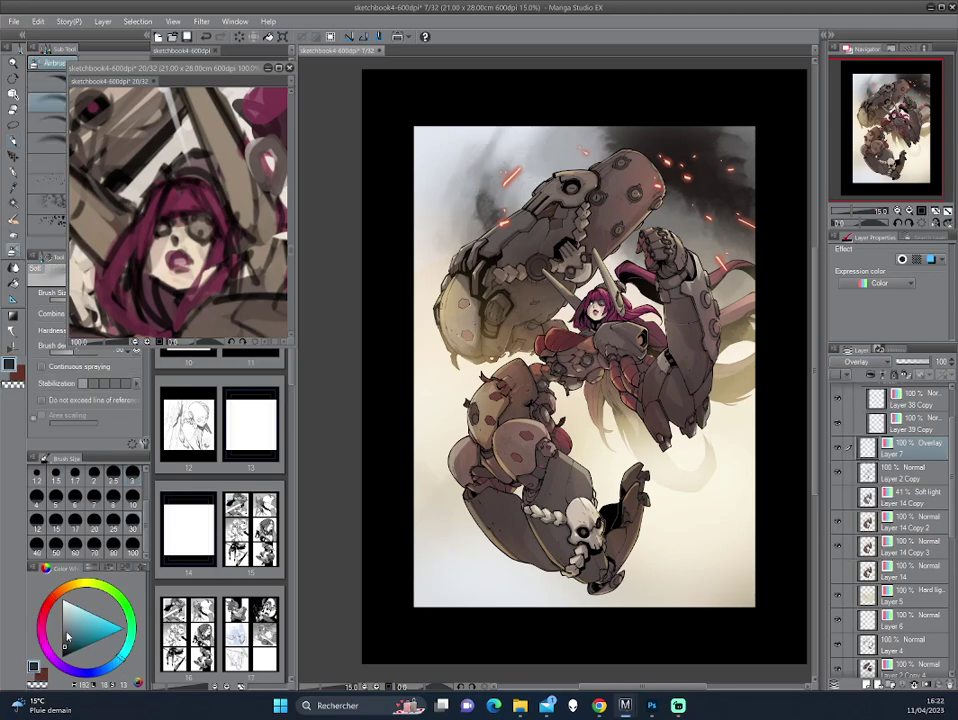
drag(68, 637, 68, 620)
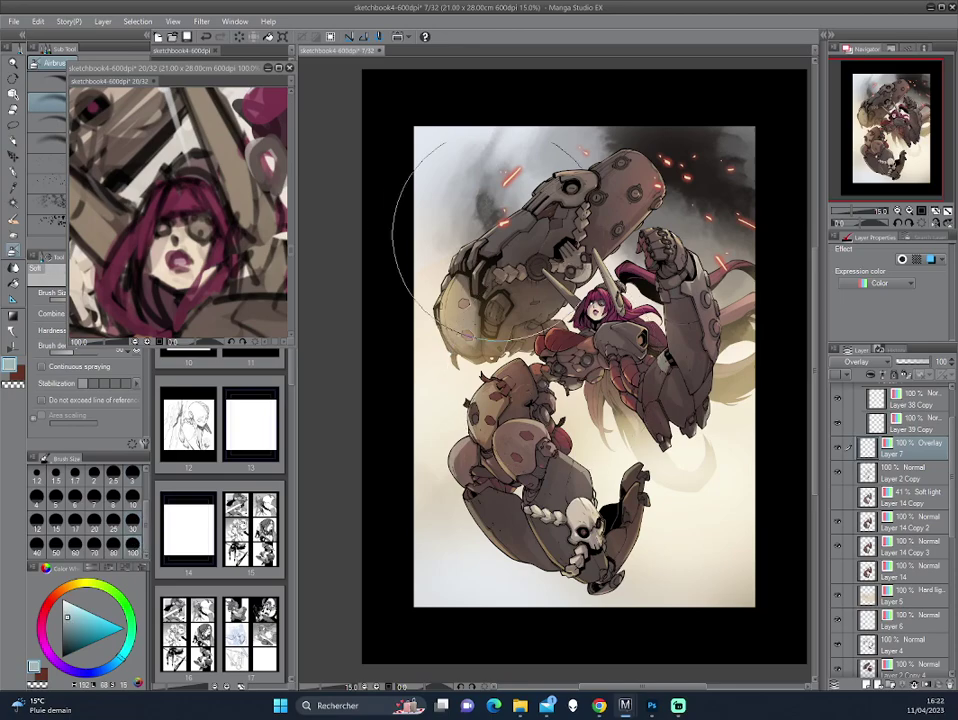
mouse_move(557, 170)
mouse_down()
mouse_move(428, 385)
mouse_move(475, 214)
mouse_move(641, 246)
mouse_move(492, 235)
mouse_up()
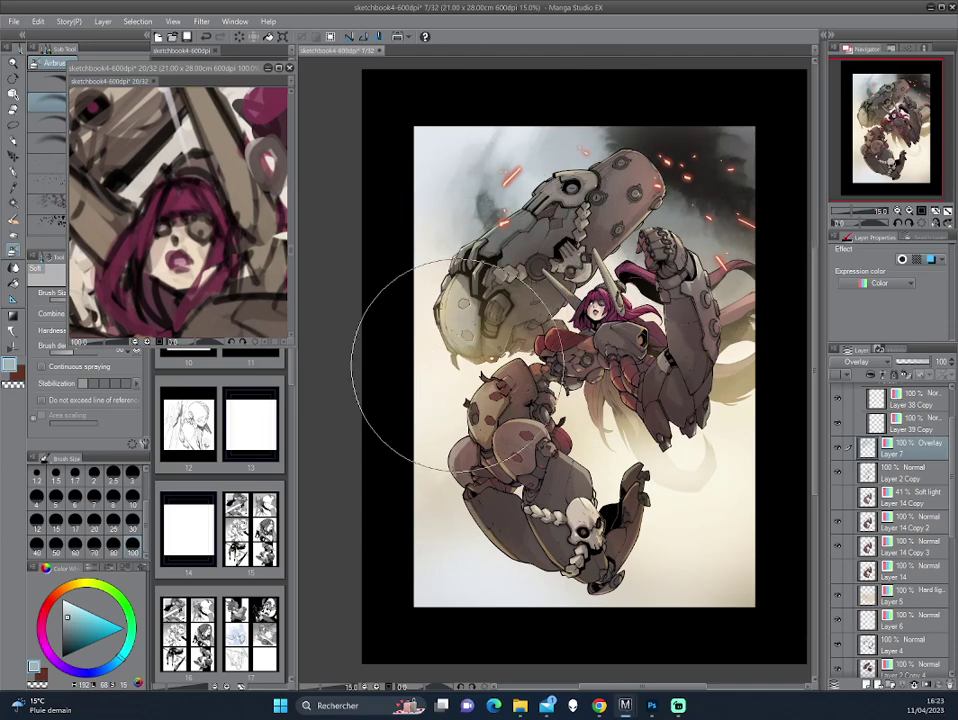
drag(455, 365, 550, 352)
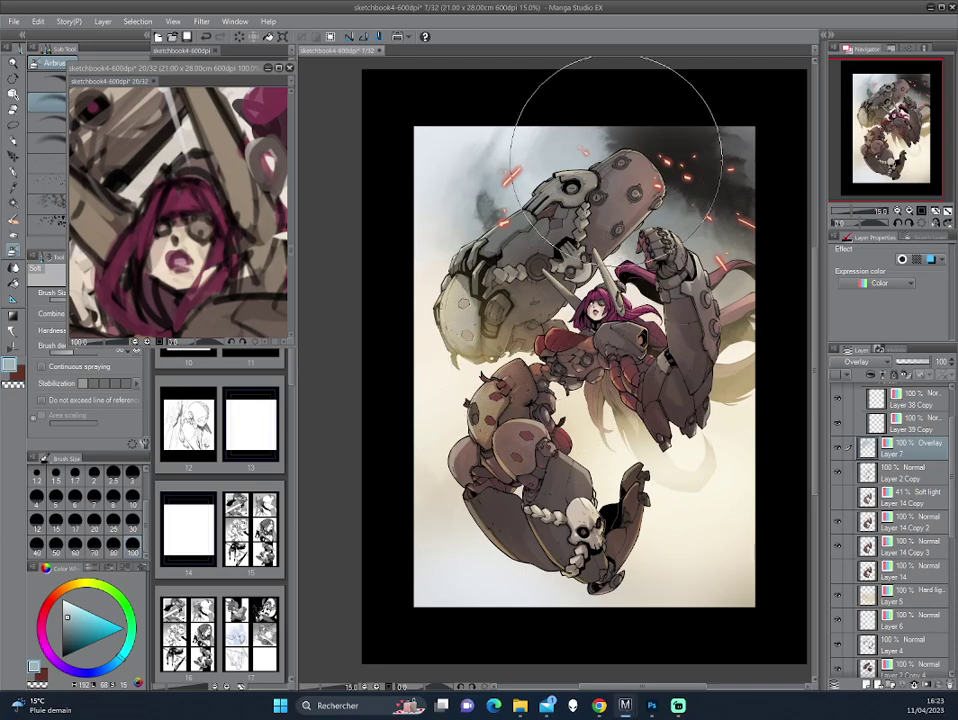
Step: Check the tint with mirrored views and visibility toggles, then move Layer 7 below Layer 4
key(h)
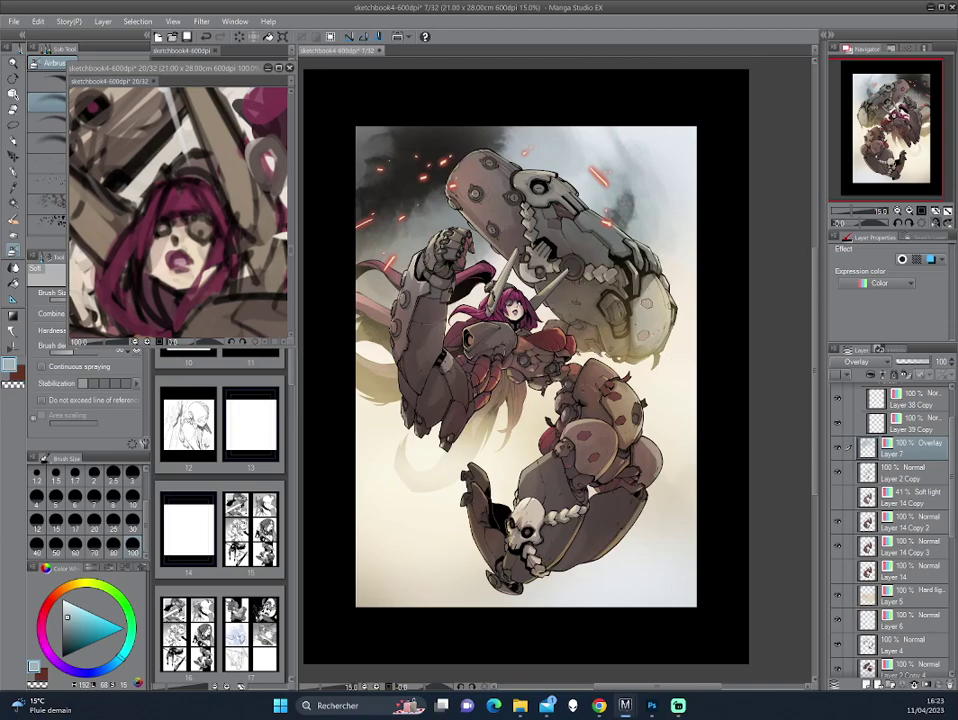
key(h)
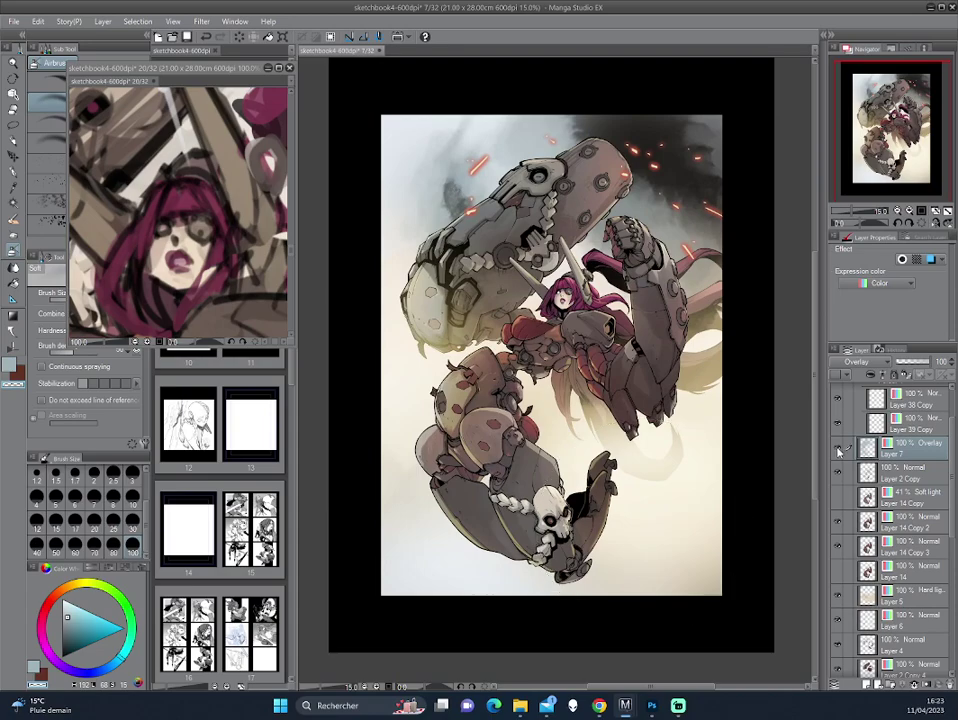
click(836, 452)
click(836, 452)
key(h)
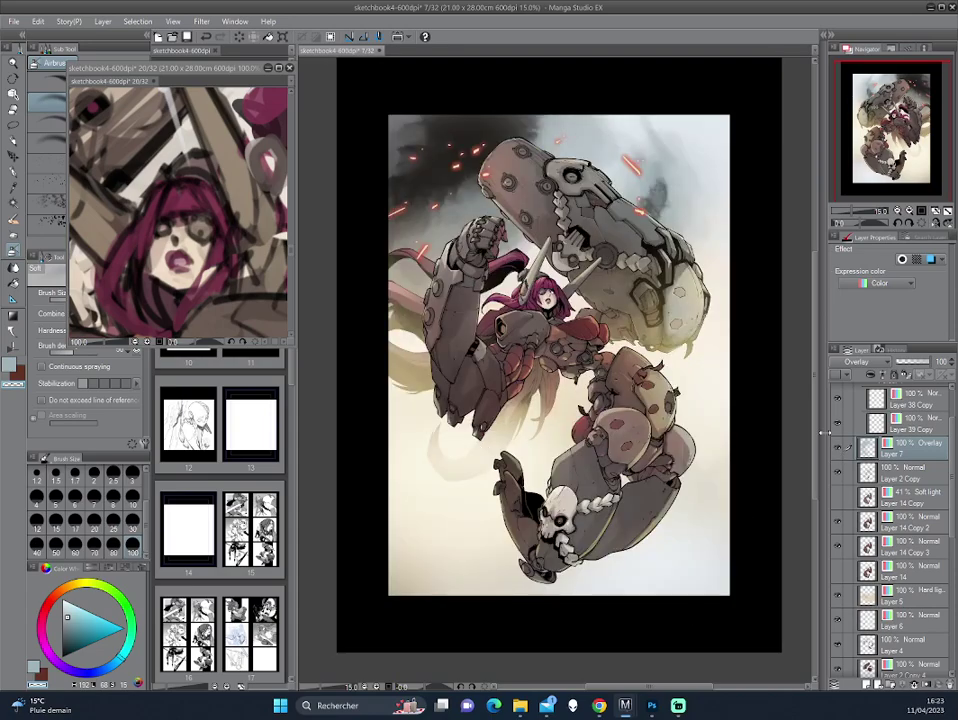
key(h)
key(h)
drag(868, 448, 866, 648)
drag(730, 505, 712, 460)
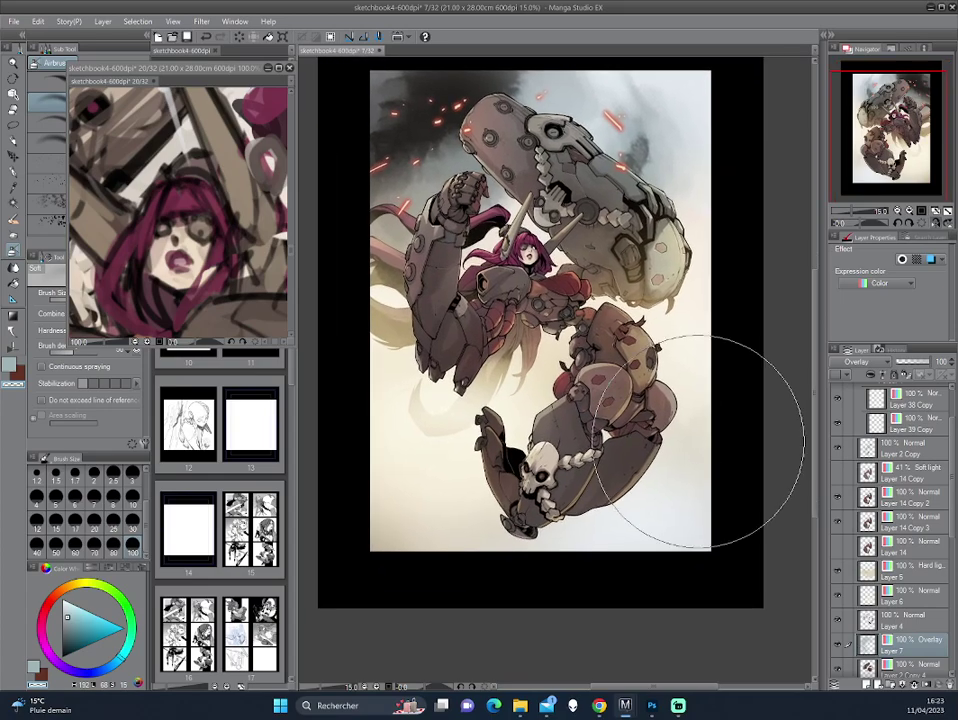
Step: Try 55% opacity then revert, and shade the robot and upper smoke darker through an inverted selection
click(918, 366)
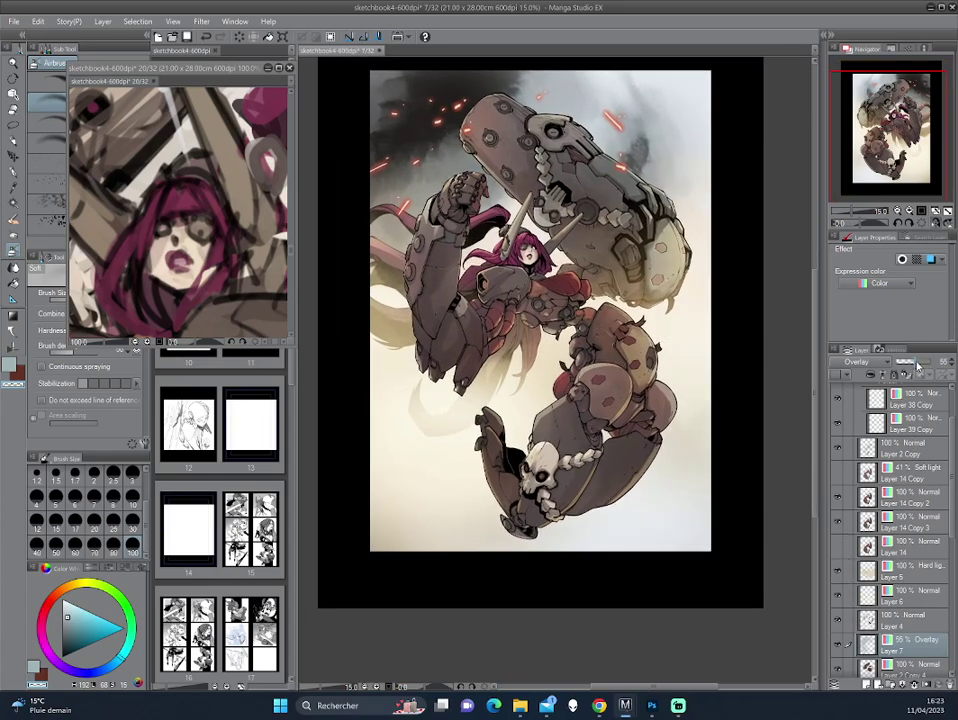
key(ctrl+z)
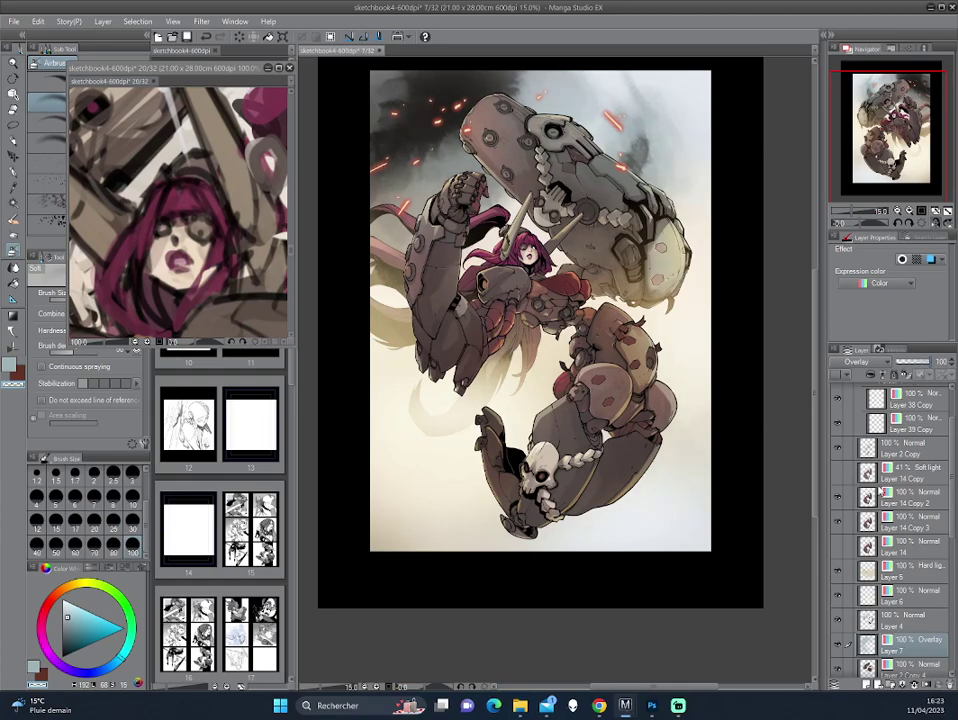
ctrl+click(860, 665)
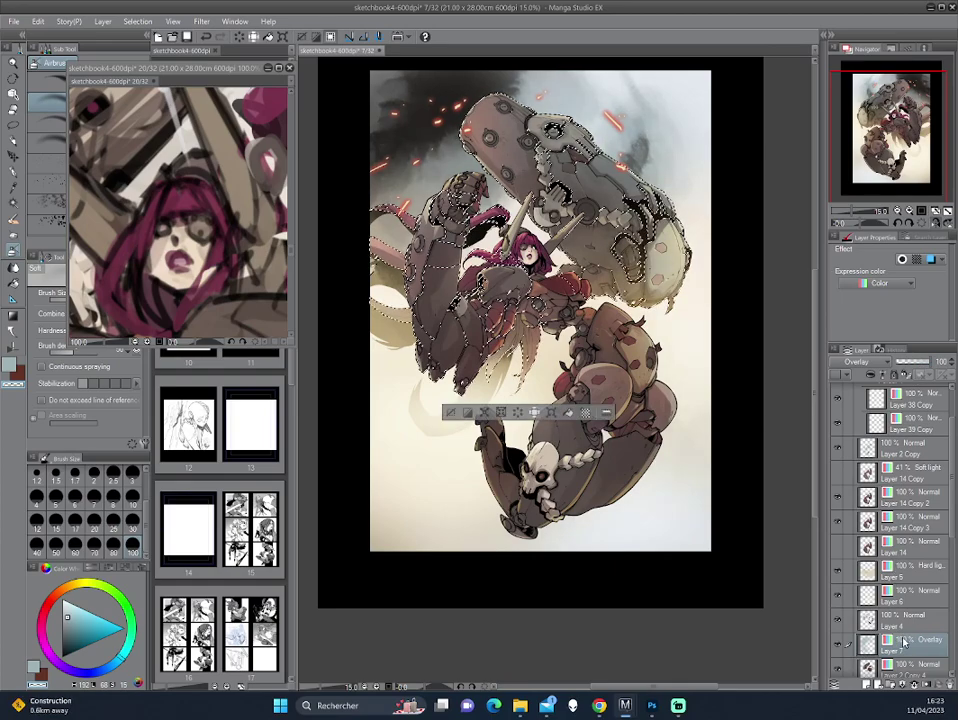
click(474, 413)
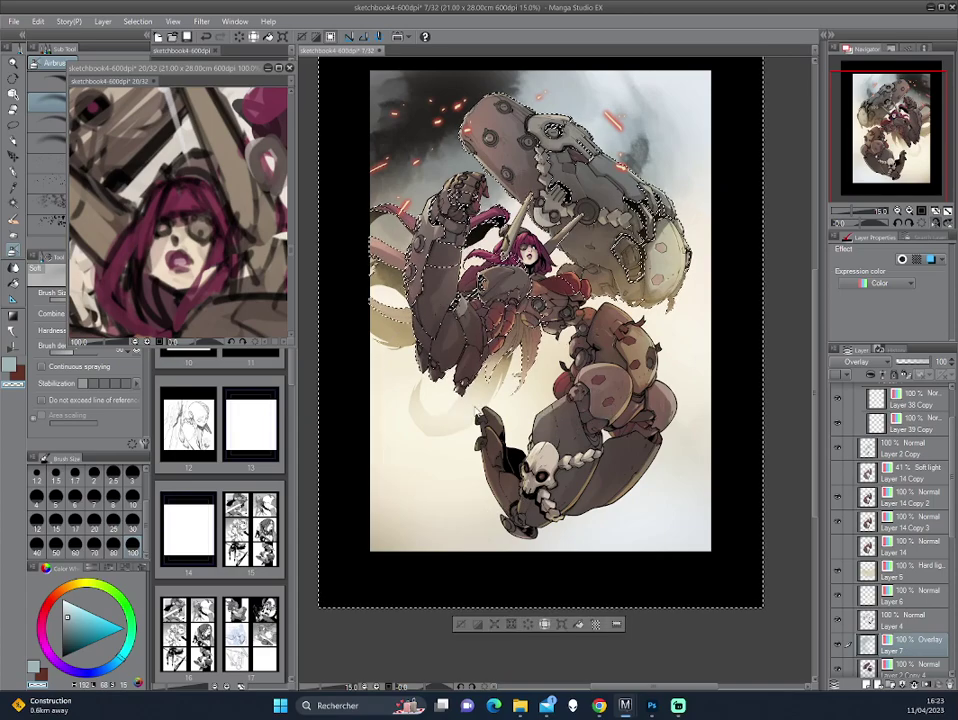
drag(510, 408, 615, 395)
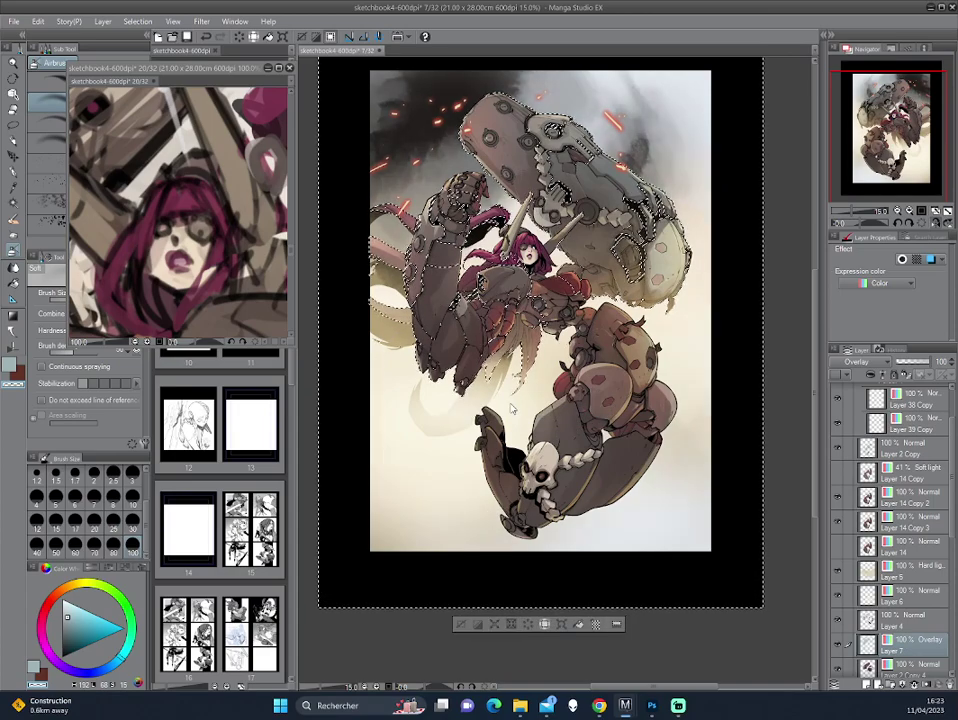
key(h)
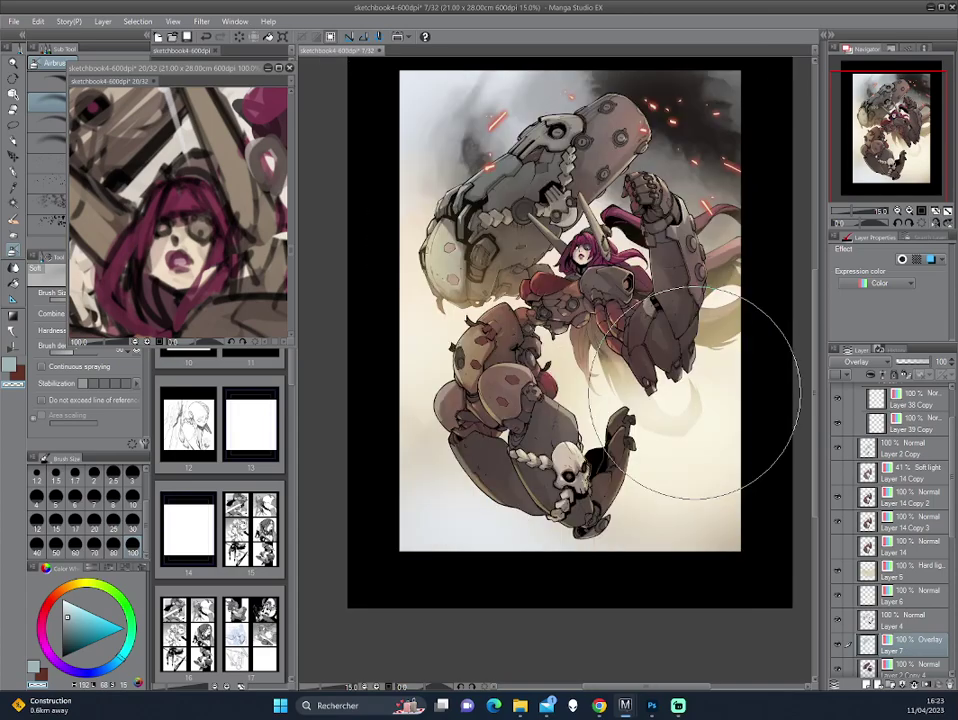
key(h)
key(h)
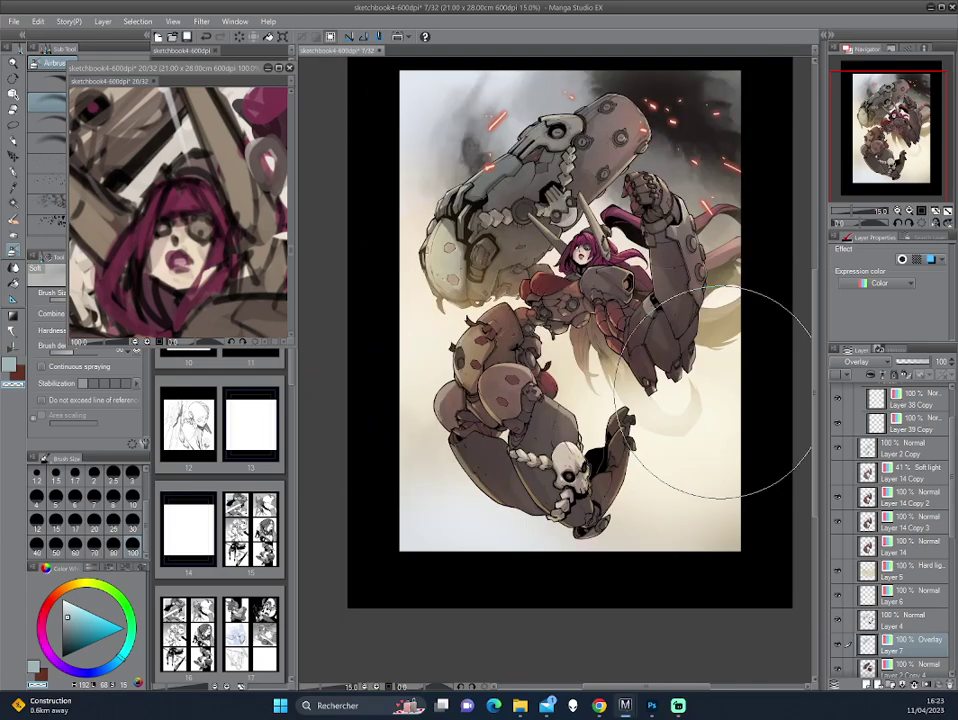
mouse_move(710, 368)
mouse_down()
mouse_move(702, 411)
mouse_move(693, 410)
mouse_up()
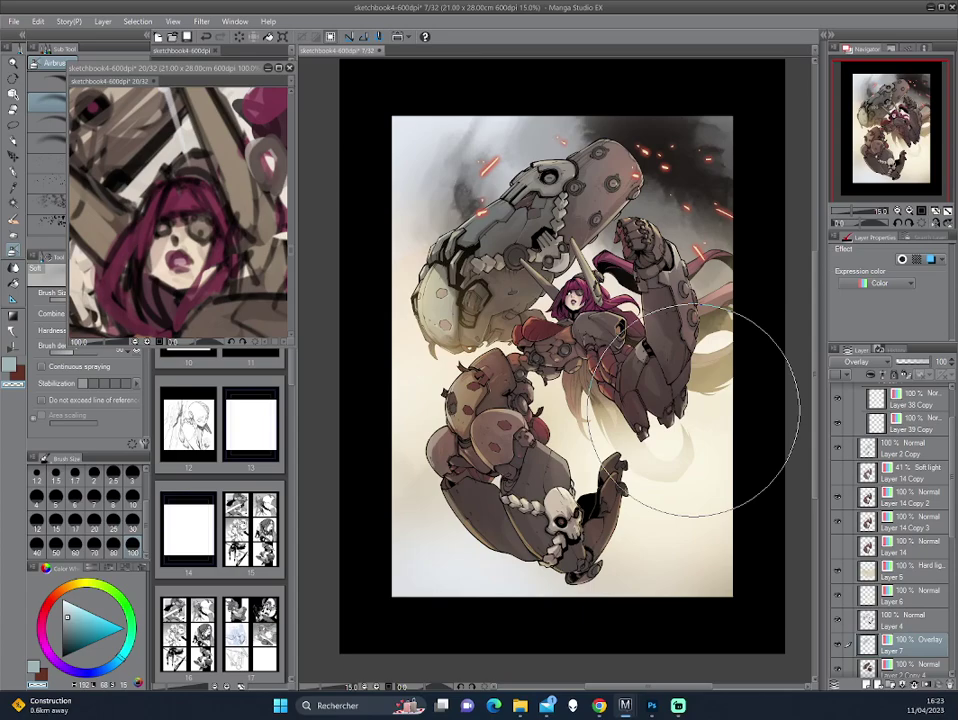
Step: Add new Layer 8 above Layer 31 Copy with Color expression
scroll(950, 549, down, 5)
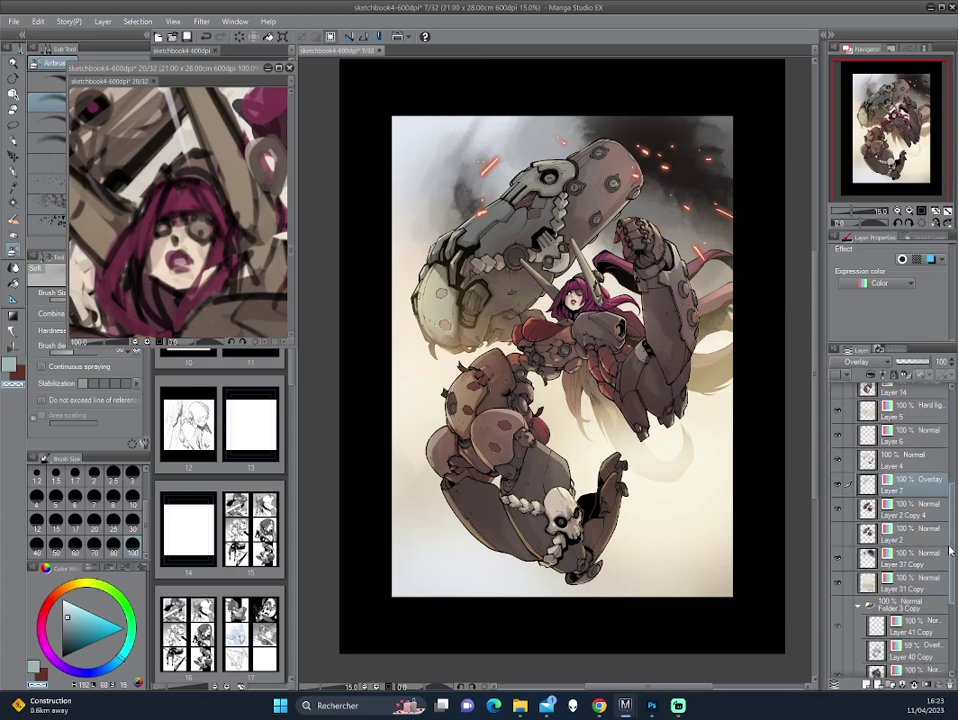
click(905, 578)
click(864, 684)
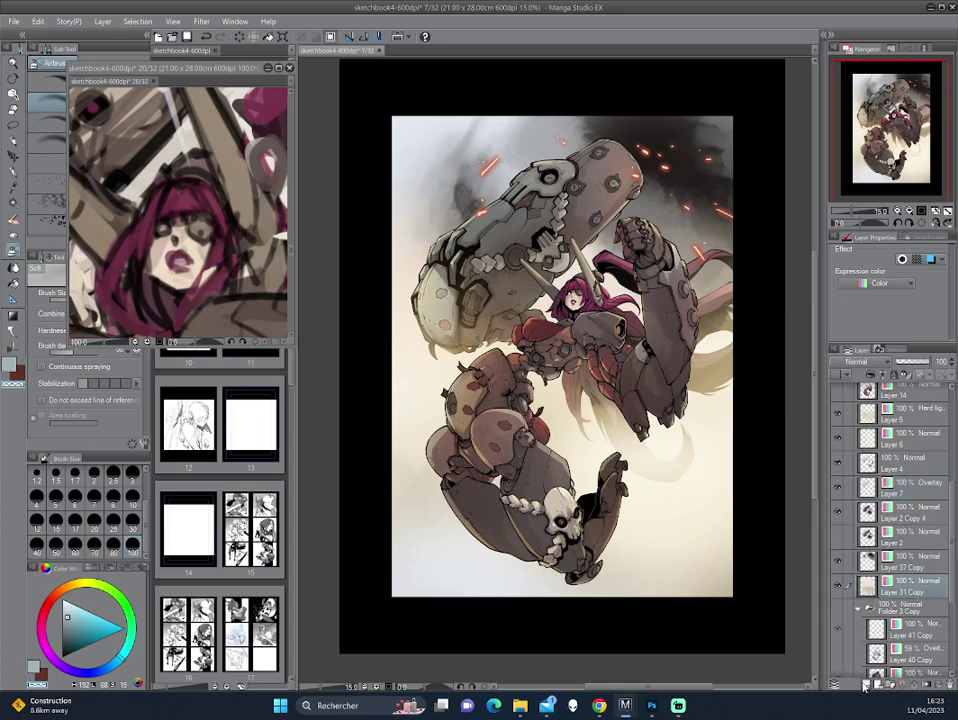
click(885, 283)
click(880, 298)
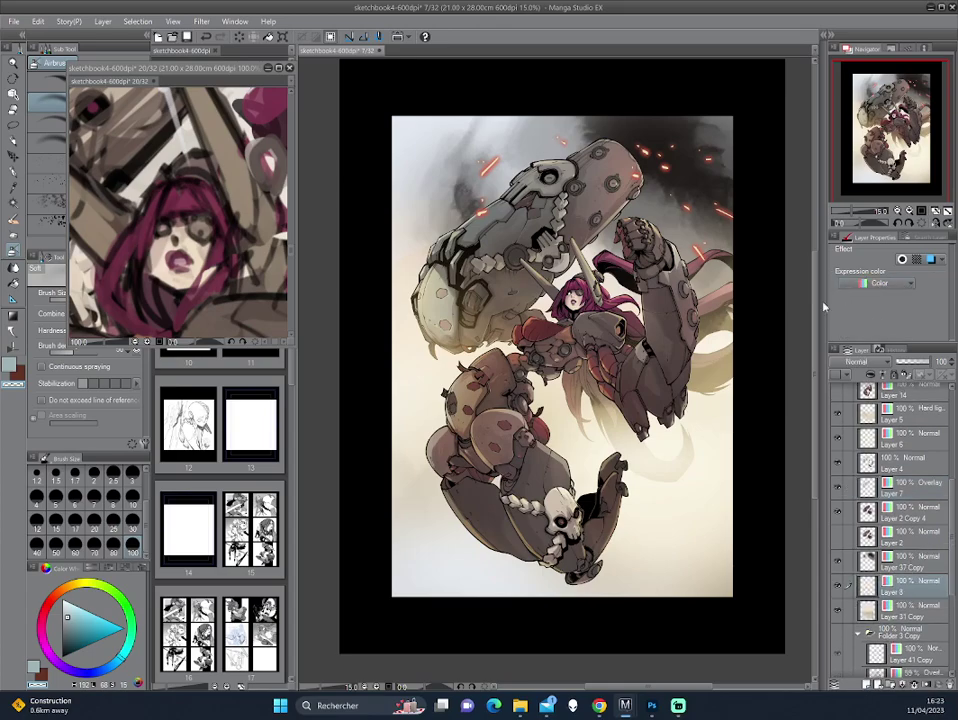
drag(479, 218, 495, 315)
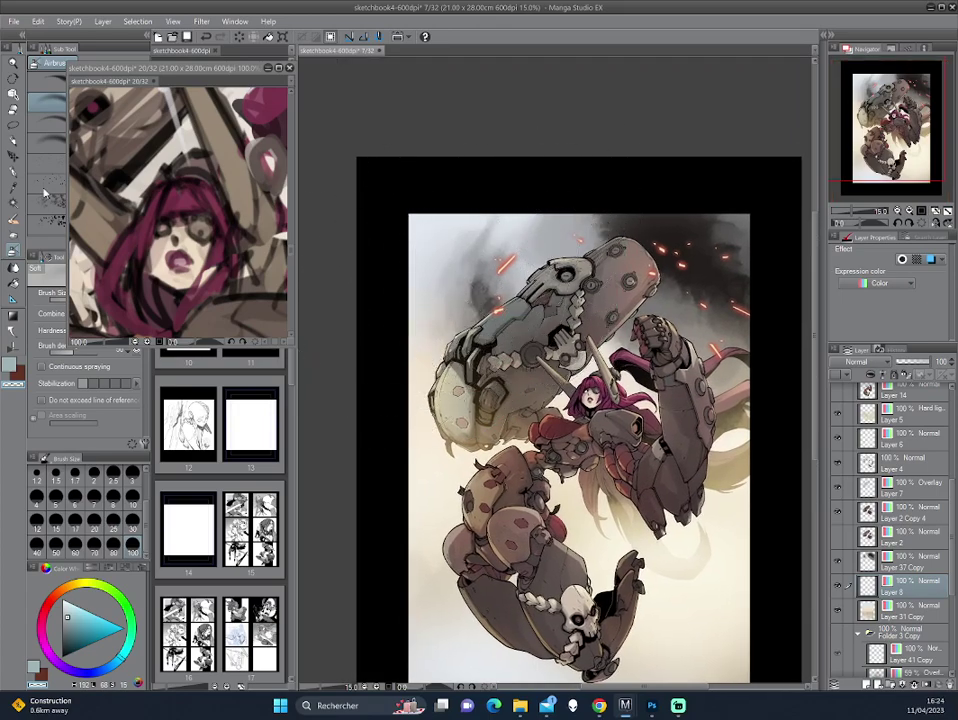
Step: Sample the grey smoke, pick a light cyan, and airbrush the left background on Layer 8
click(14, 150)
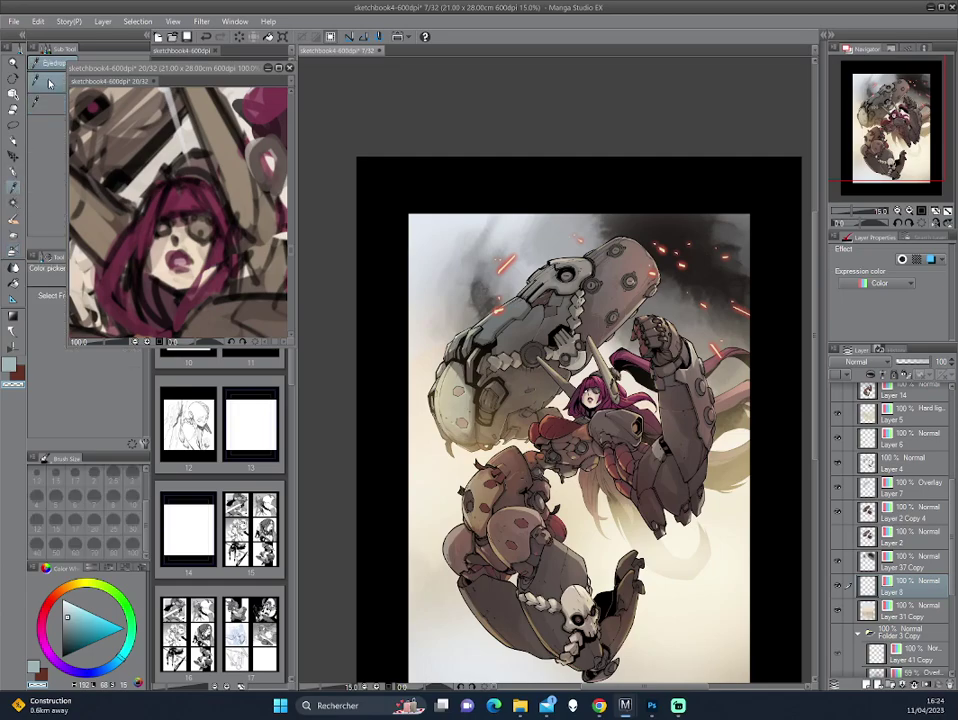
click(474, 252)
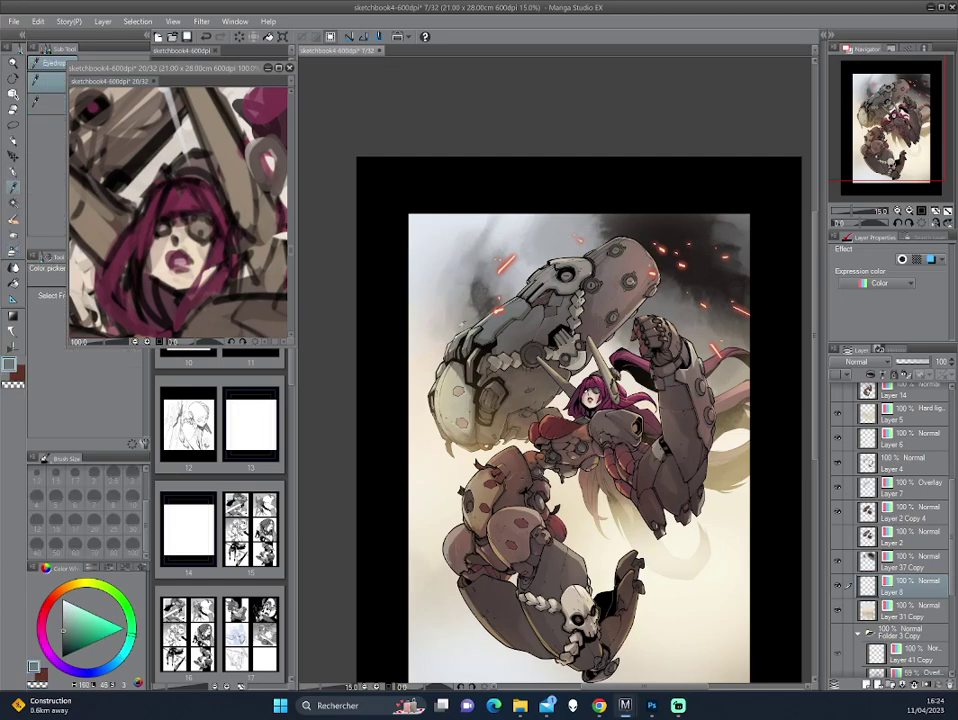
key(m)
key(b)
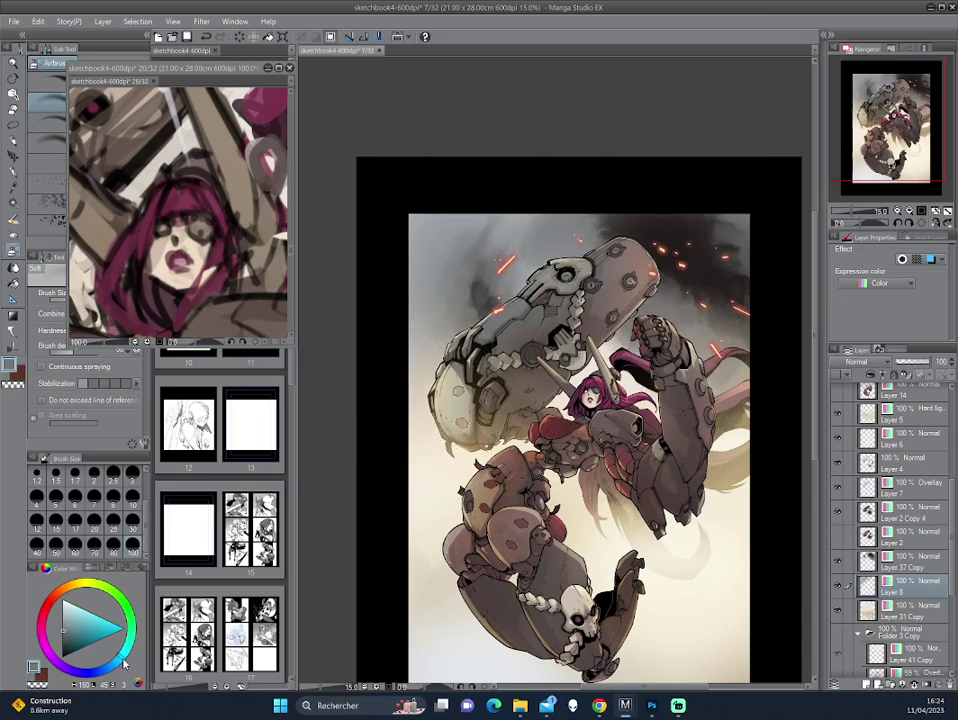
click(65, 605)
click(72, 621)
drag(460, 260, 400, 430)
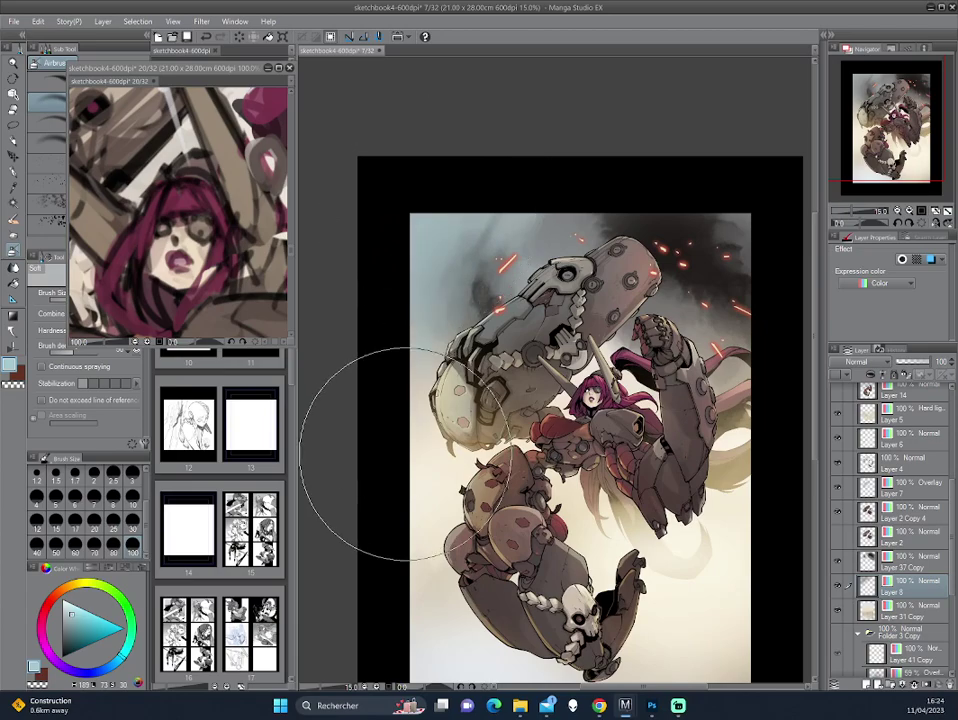
key(h)
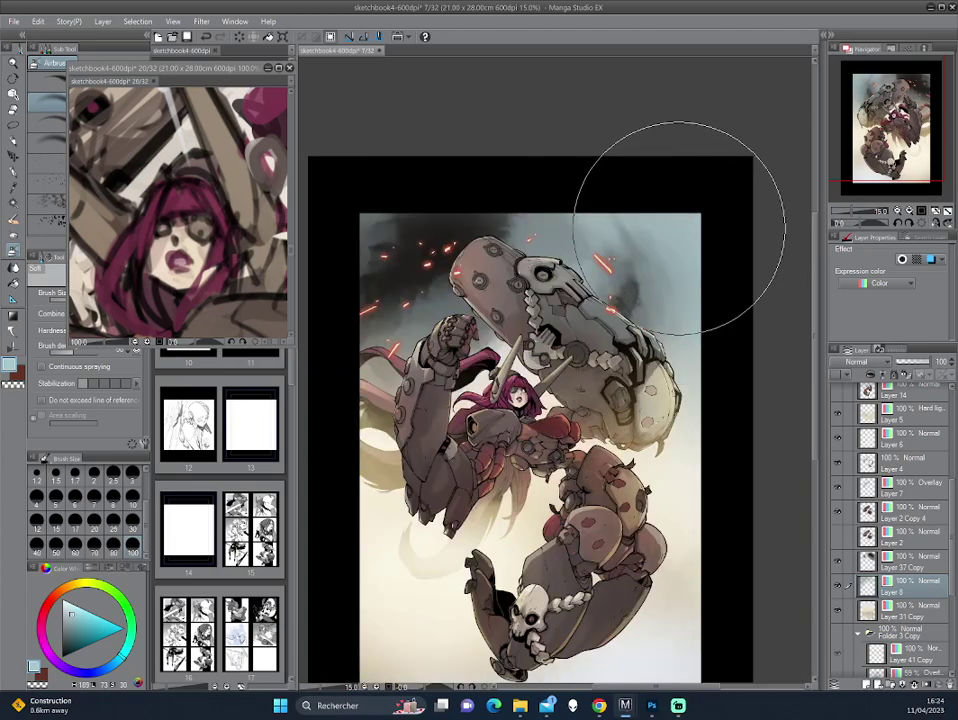
Step: Move Layer 8 above Layer 37 Copy and try Overlay, Hard light and Soft light blending
drag(890, 585, 889, 548)
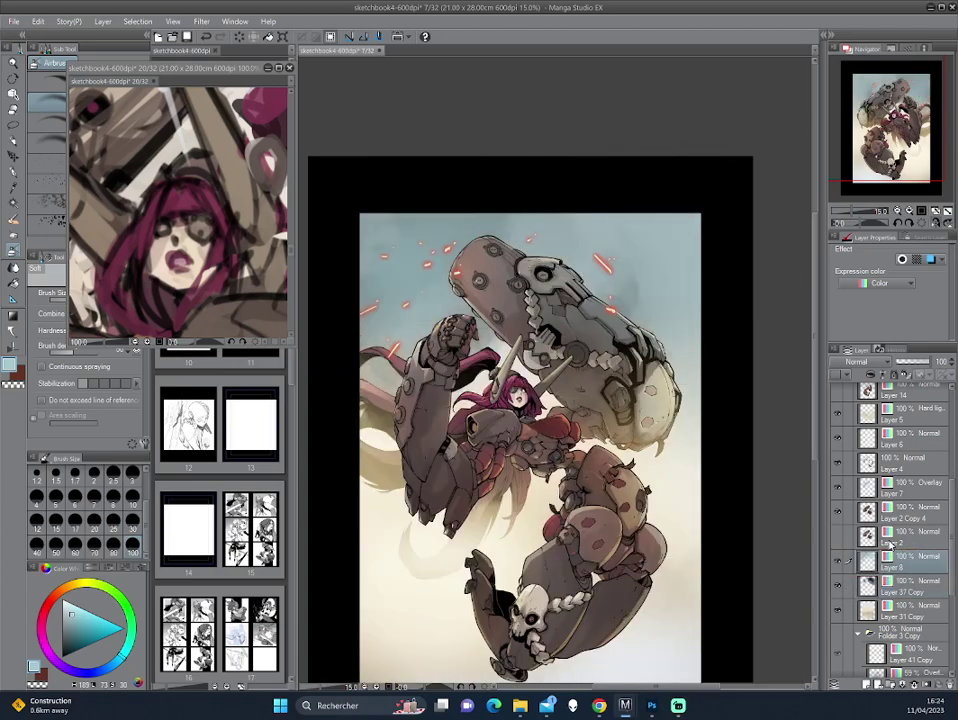
click(857, 362)
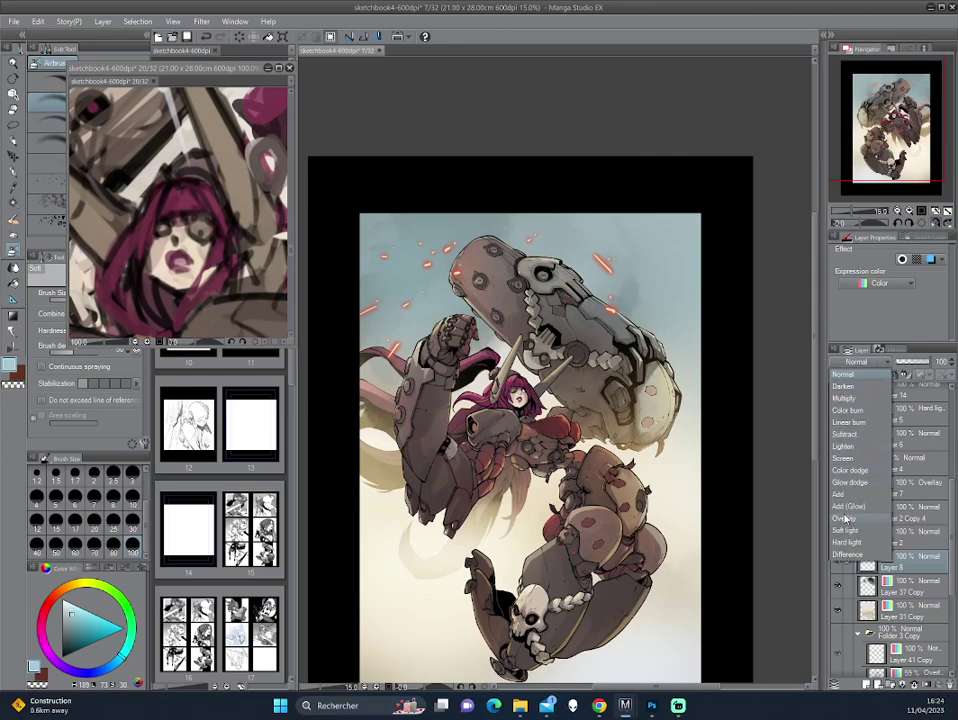
click(845, 518)
key(h)
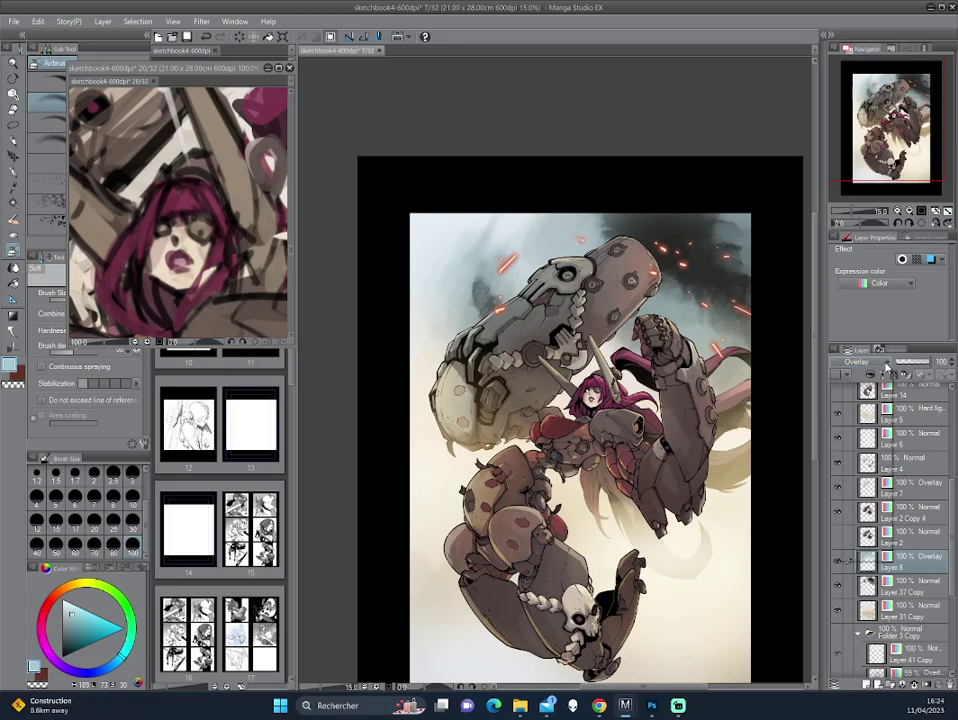
click(857, 362)
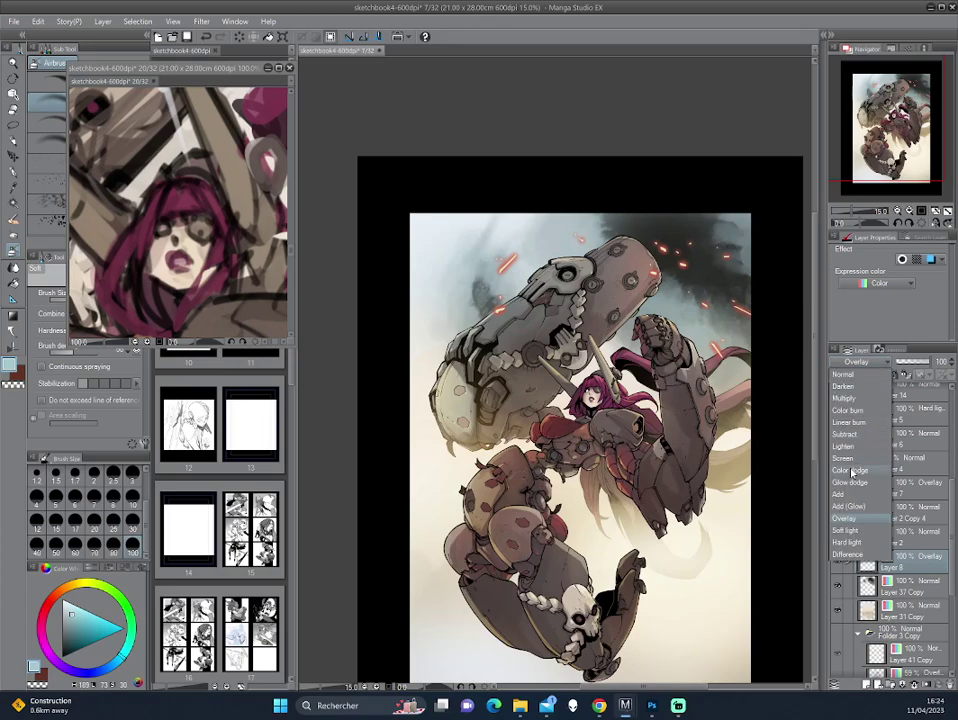
click(846, 542)
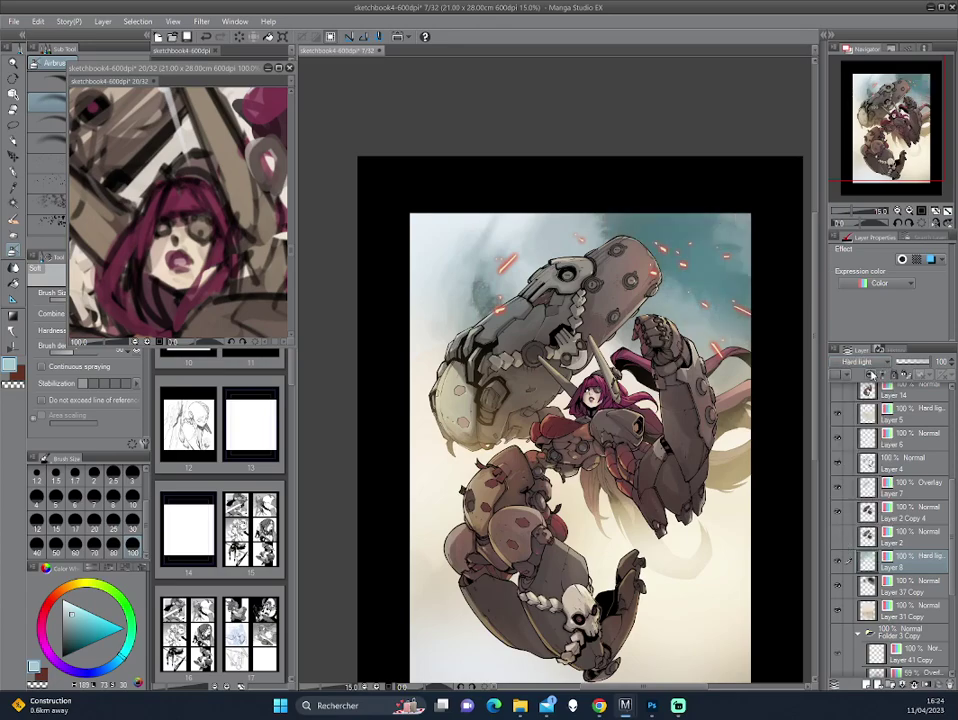
click(857, 362)
click(849, 535)
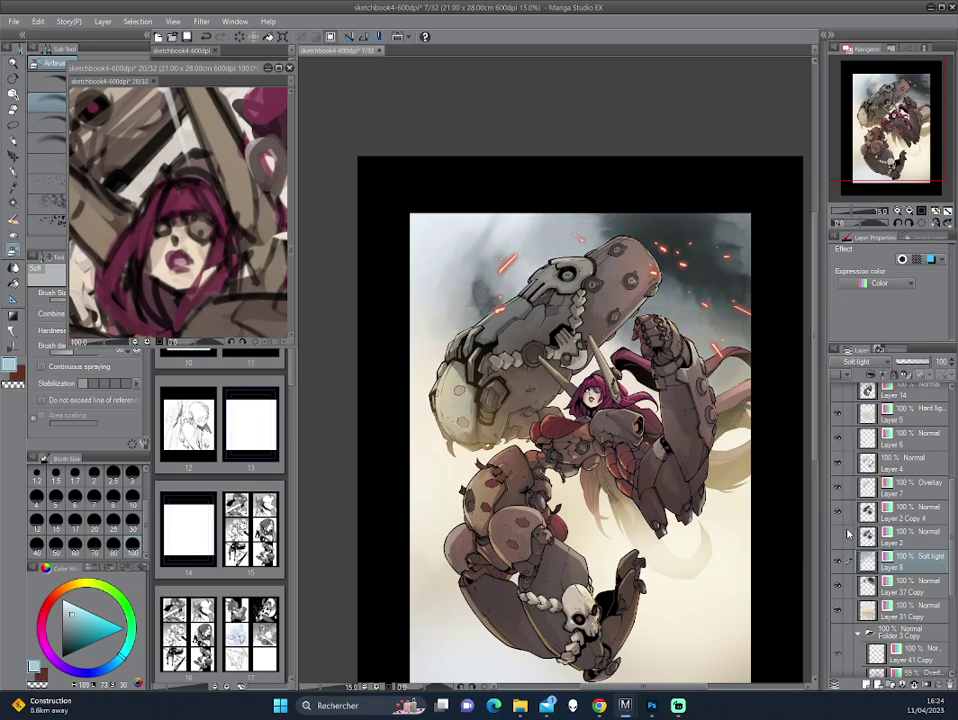
Step: Move Layer 8 back below Layer 37 Copy and settle on Multiply blending
drag(880, 560, 884, 604)
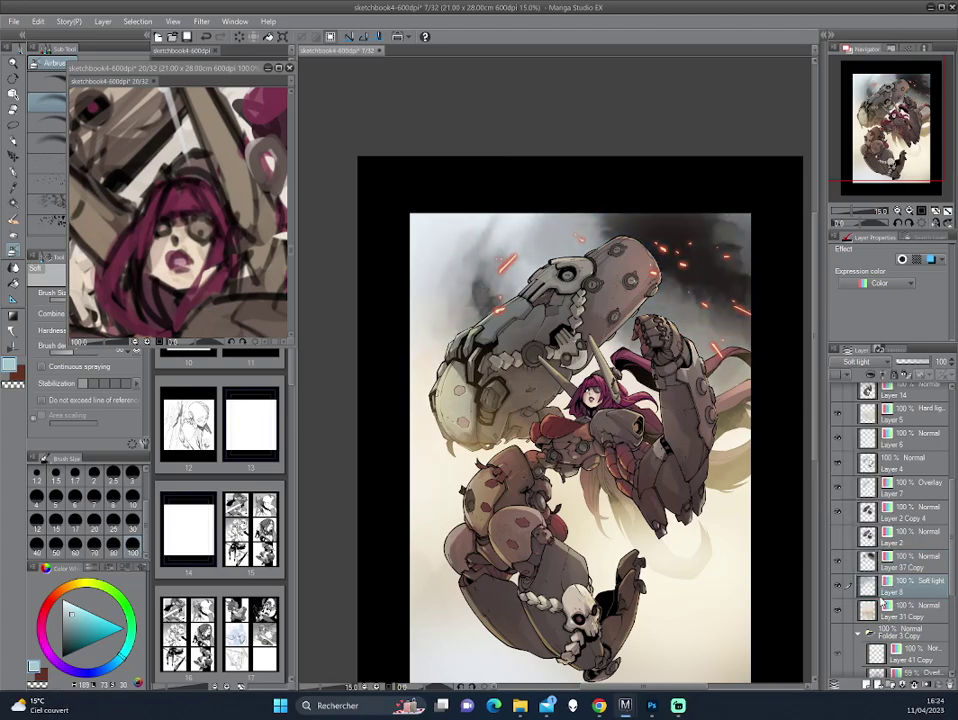
click(857, 362)
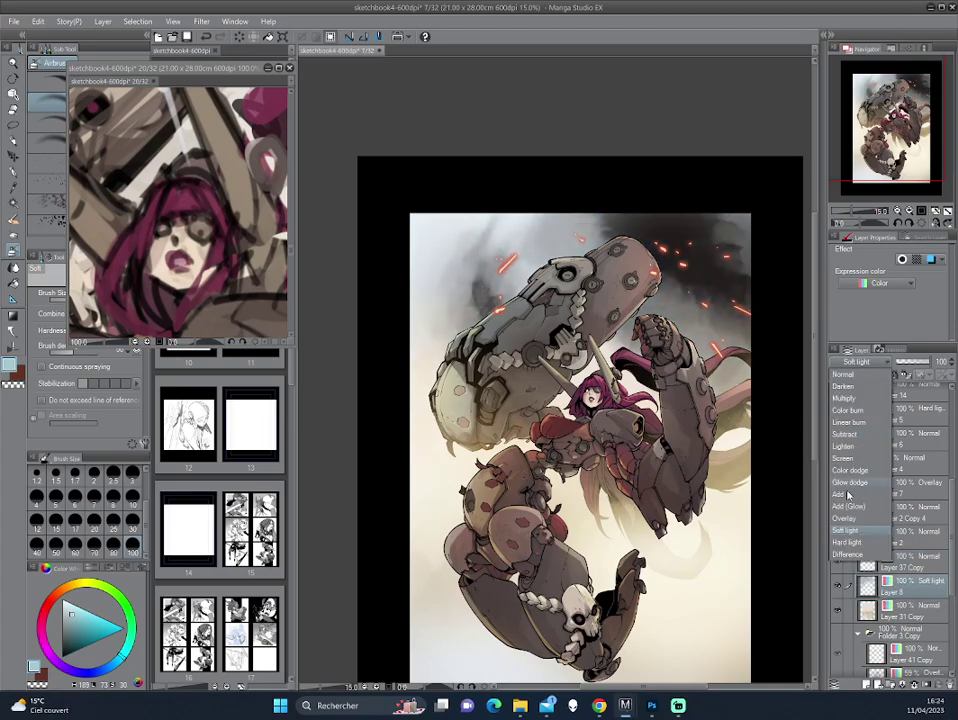
click(846, 518)
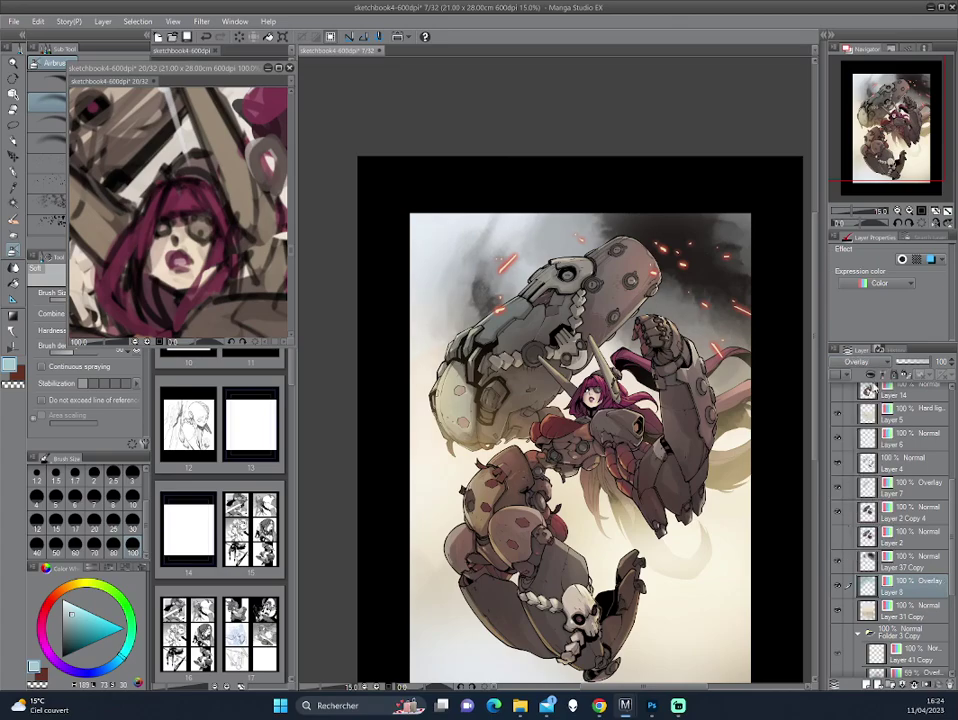
click(868, 362)
click(866, 397)
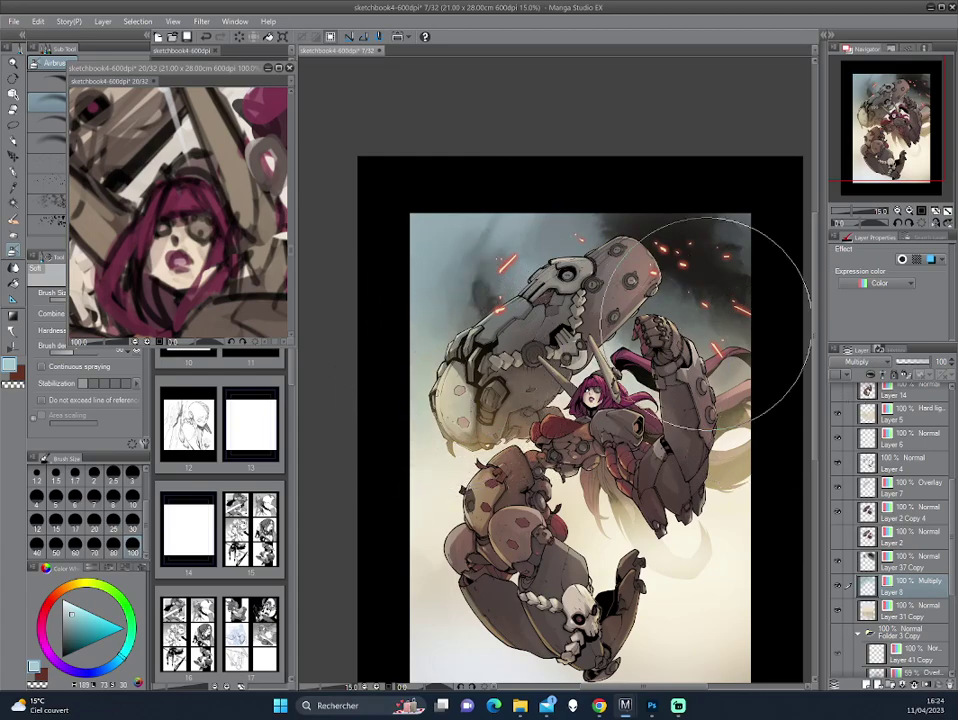
Step: Darken the lower-left, the mech and the figure with soft dark-red strokes on a rotated view
key(h)
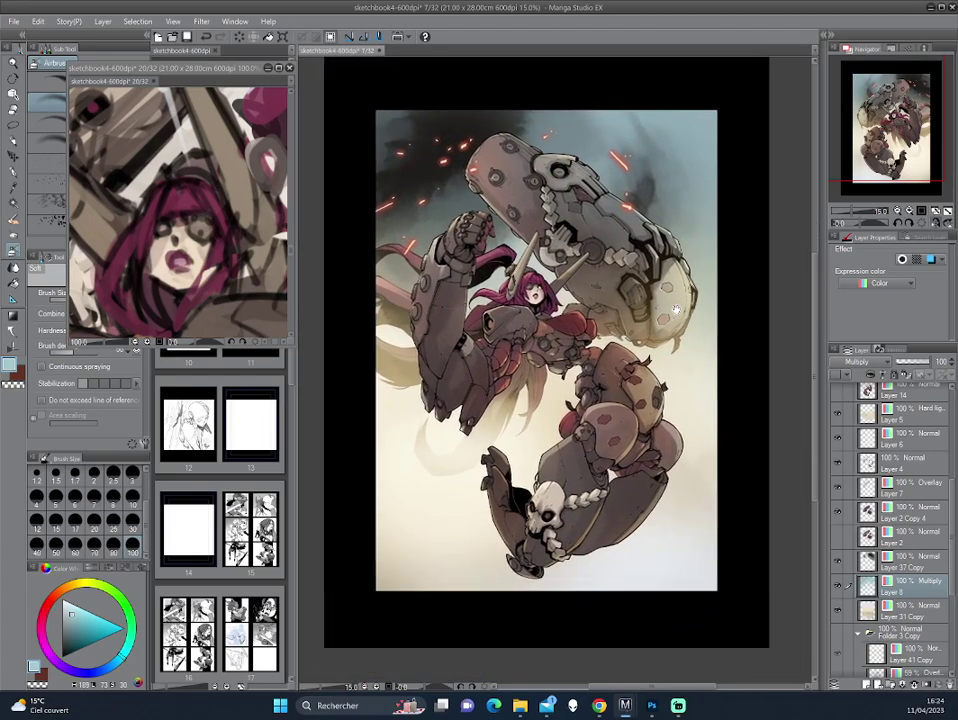
drag(495, 210, 658, 357)
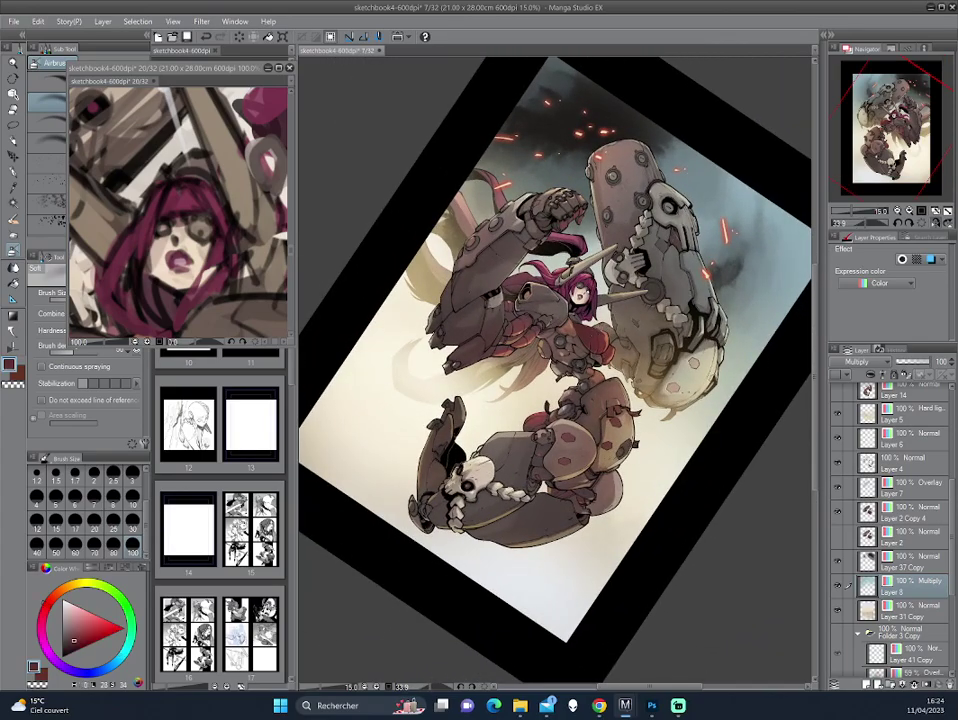
drag(330, 310, 560, 590)
key(ctrl+@)
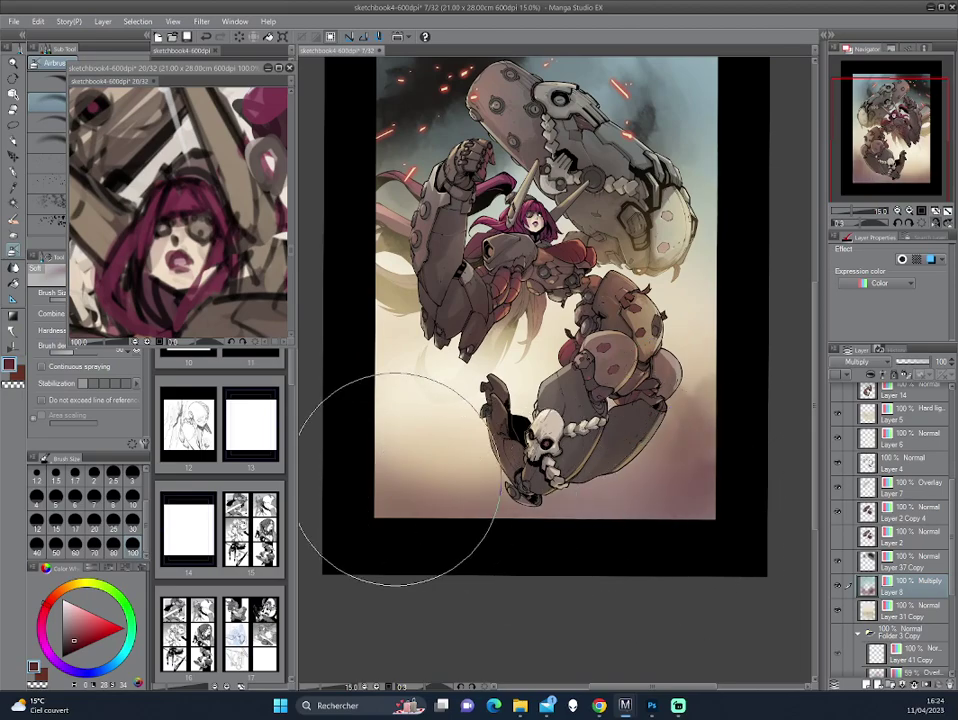
drag(395, 470, 520, 535)
Step: Return the colour to cyan, restore the upright view, and add Layer 9 above Layer 8
key(-)
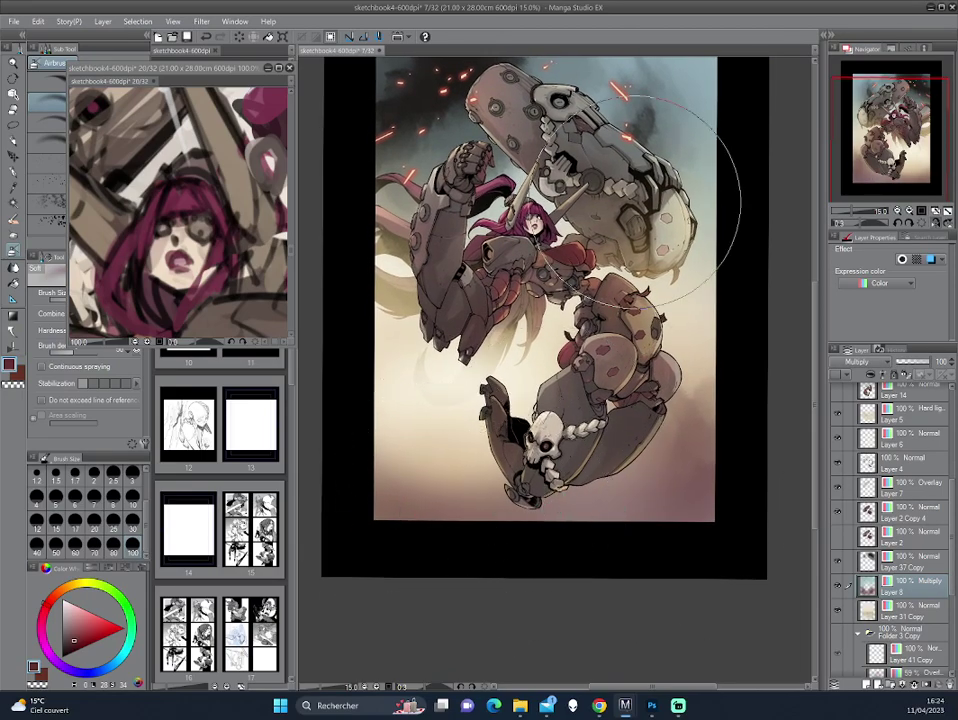
key(x)
key(ctrl+@)
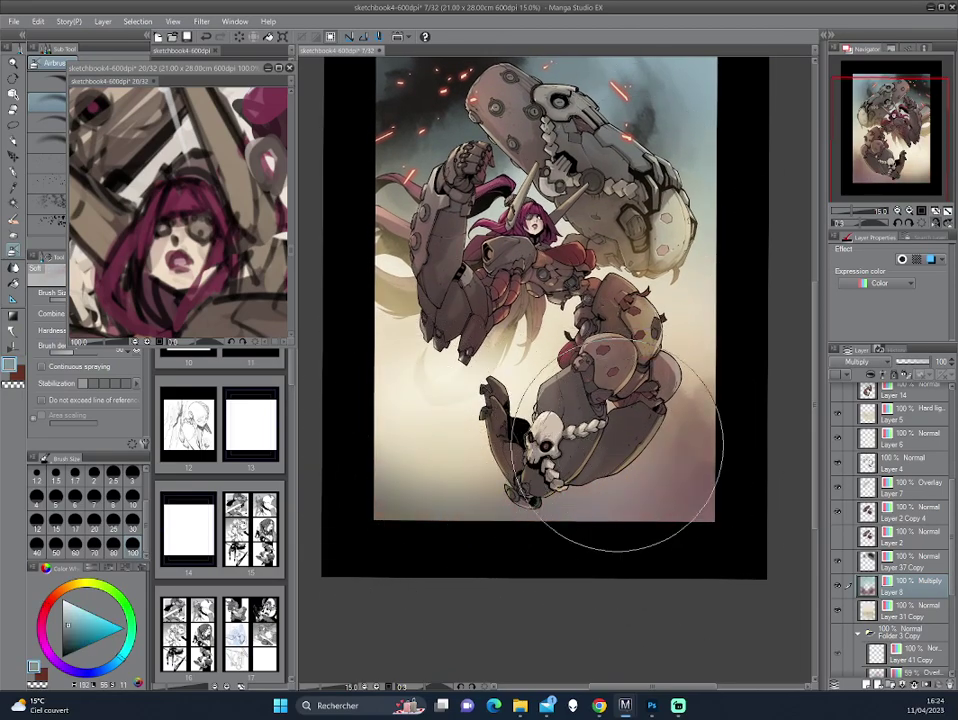
key(h)
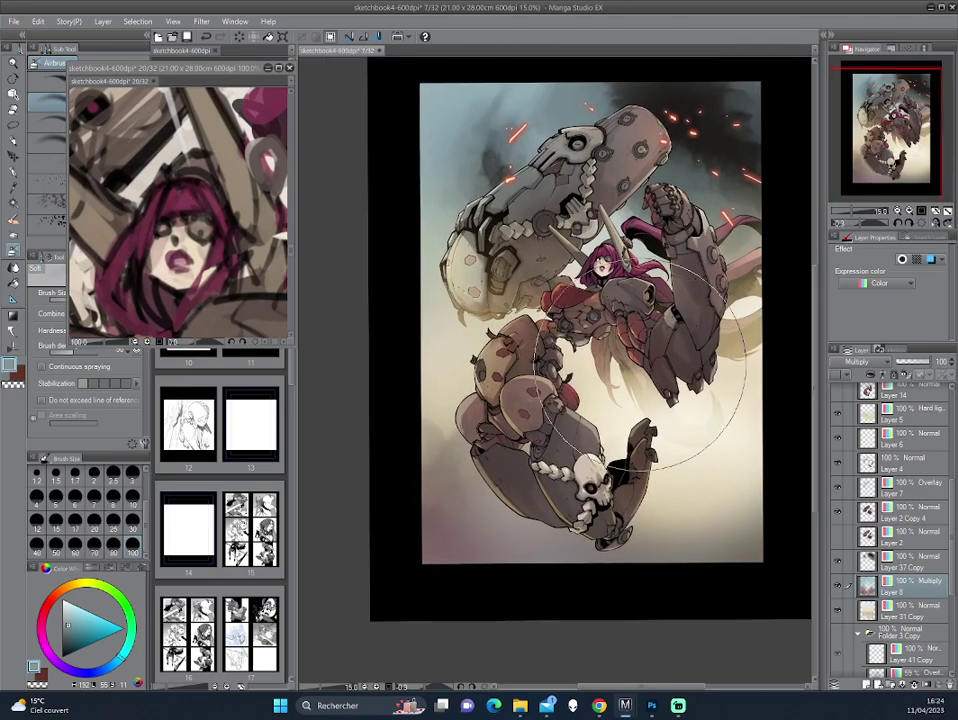
key(h)
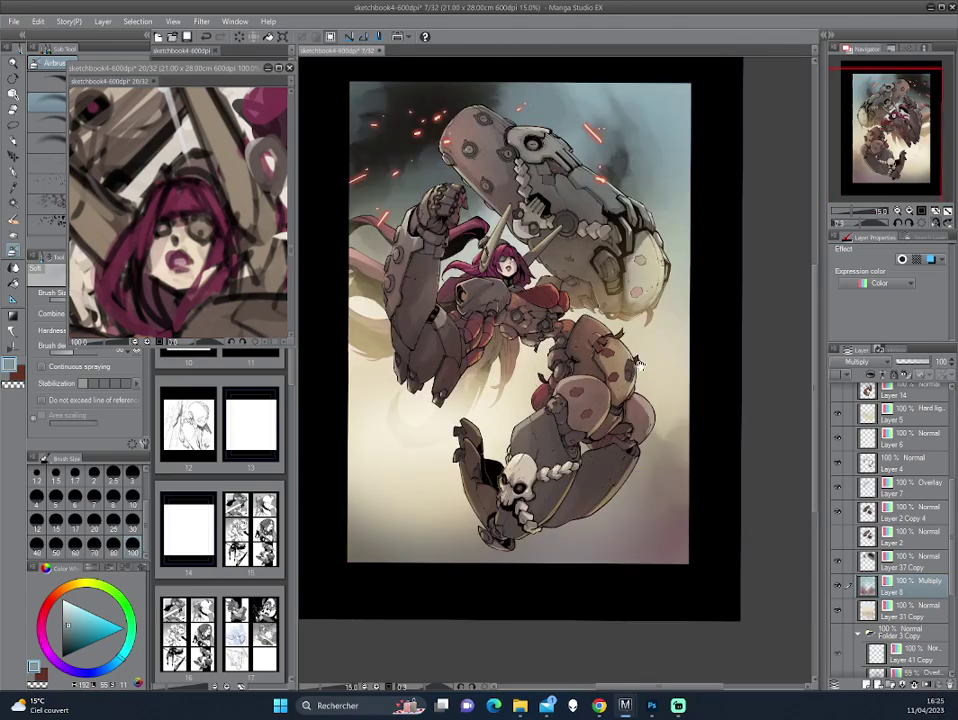
scroll(640, 320, up, 1)
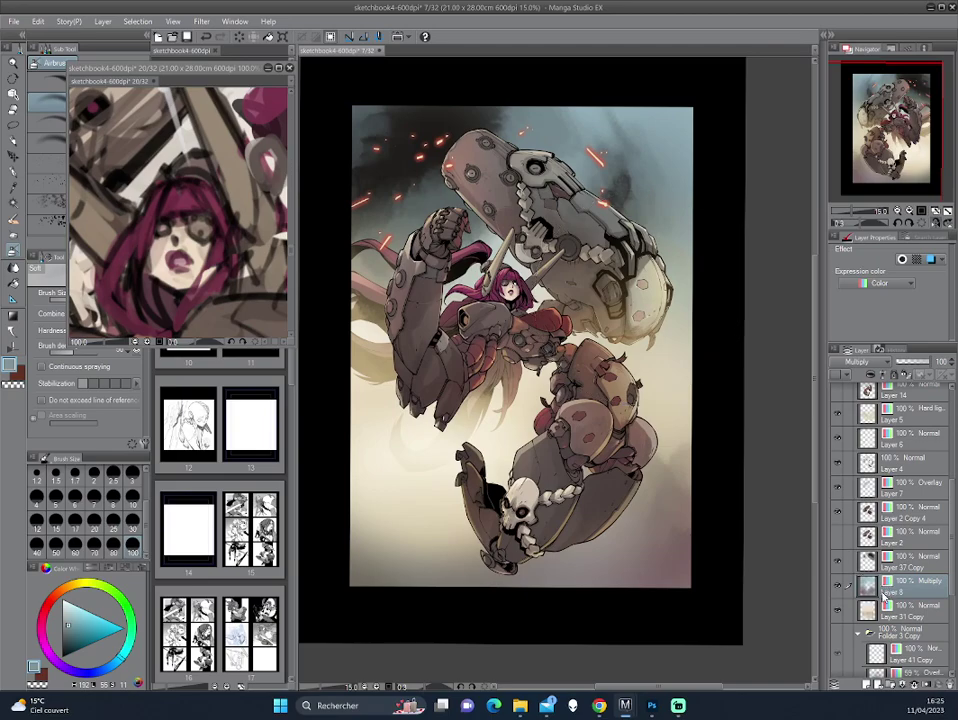
click(865, 685)
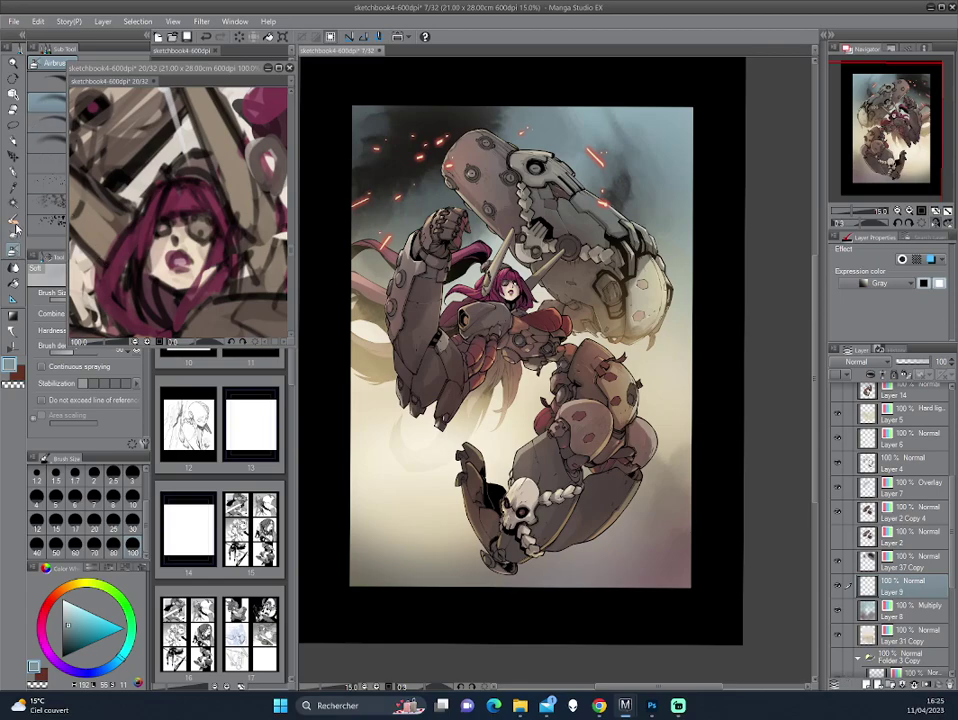
Step: Switch to the foliage classic oil-paint brush and pick a brownish orange colour
click(12, 217)
mouse_move(144, 75)
mouse_down()
mouse_move(131, 137)
mouse_move(141, 55)
mouse_up()
click(131, 79)
click(660, 422)
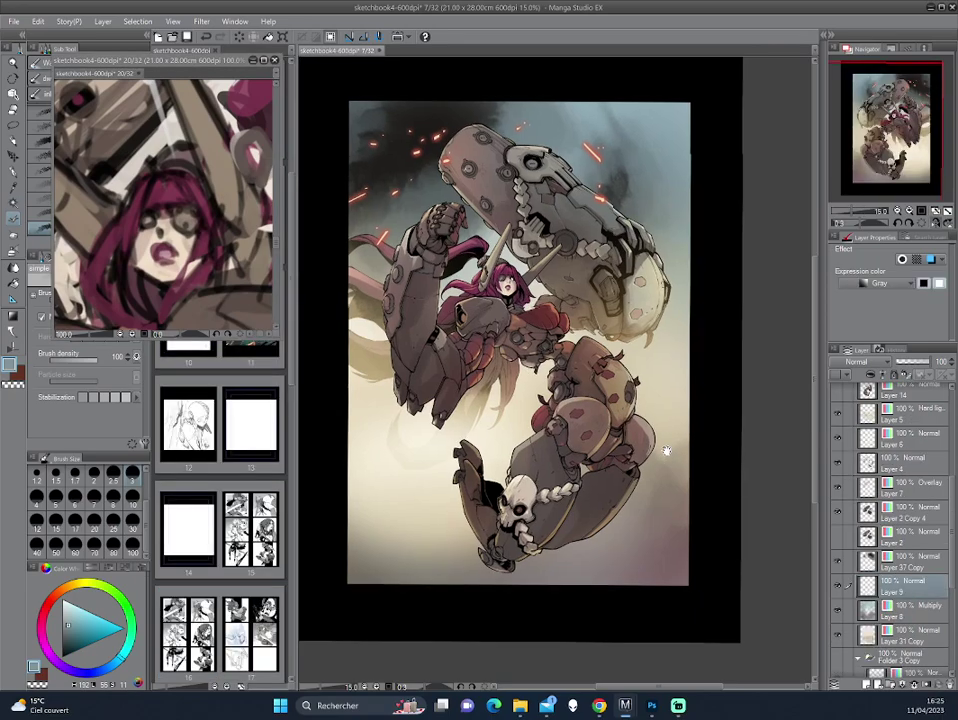
alt+click(669, 387)
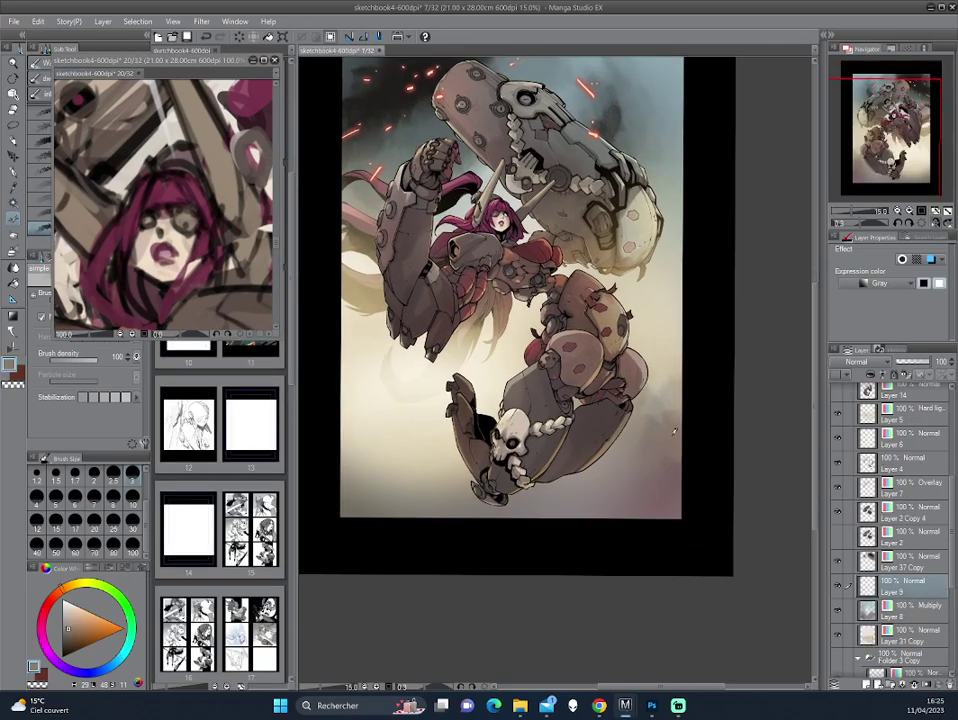
Step: Duplicate Layer 31 Copy and merge Layer 8 down into the duplicate
click(908, 613)
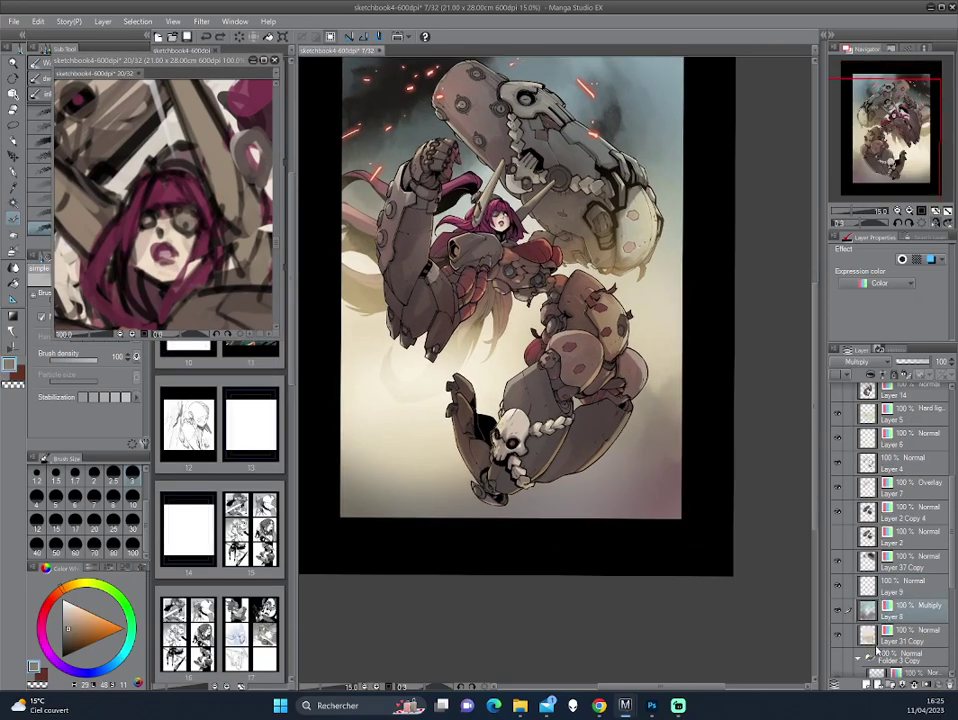
click(890, 638)
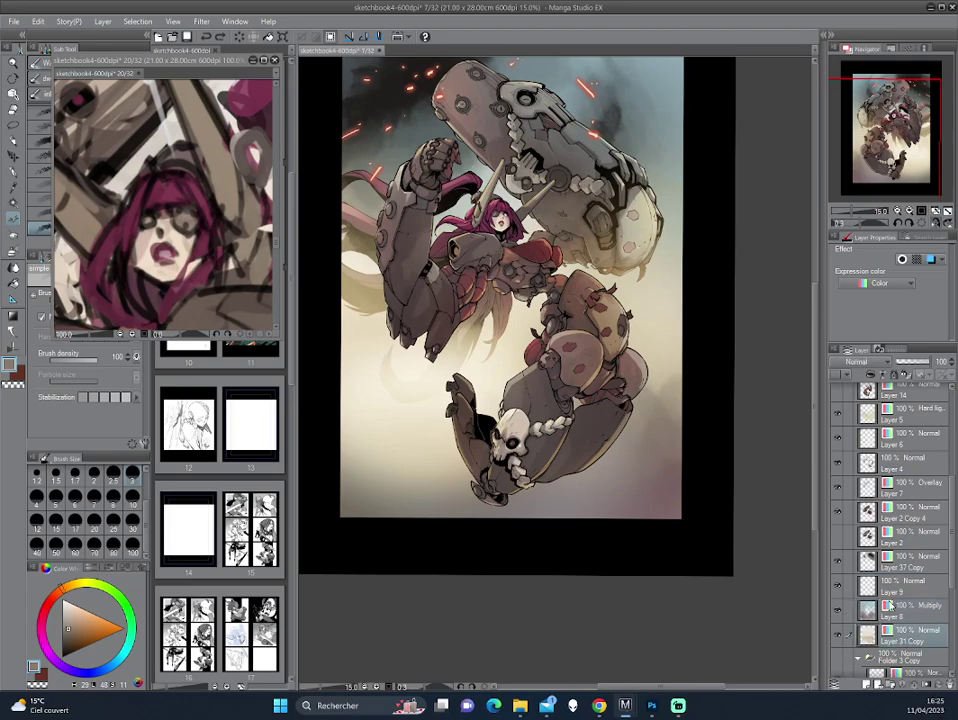
key(ctrl+j)
click(889, 616)
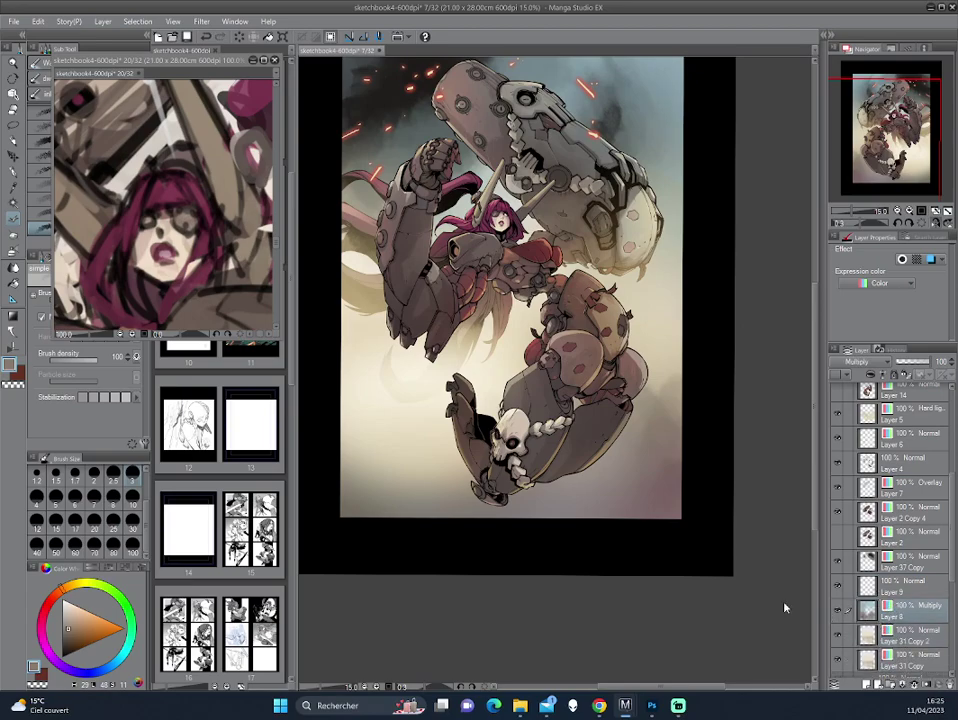
key(ctrl+e)
Step: Merge Layer 9 into Layer 31 Copy 2 and pick red, grey-green and dark-red paint colours
alt+click(662, 478)
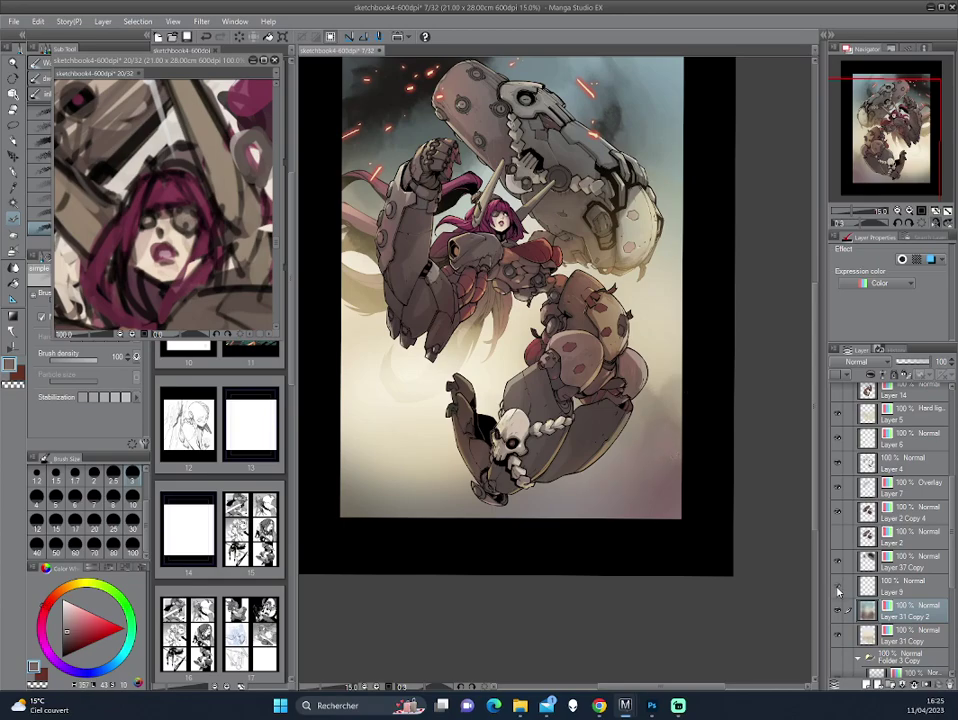
click(893, 583)
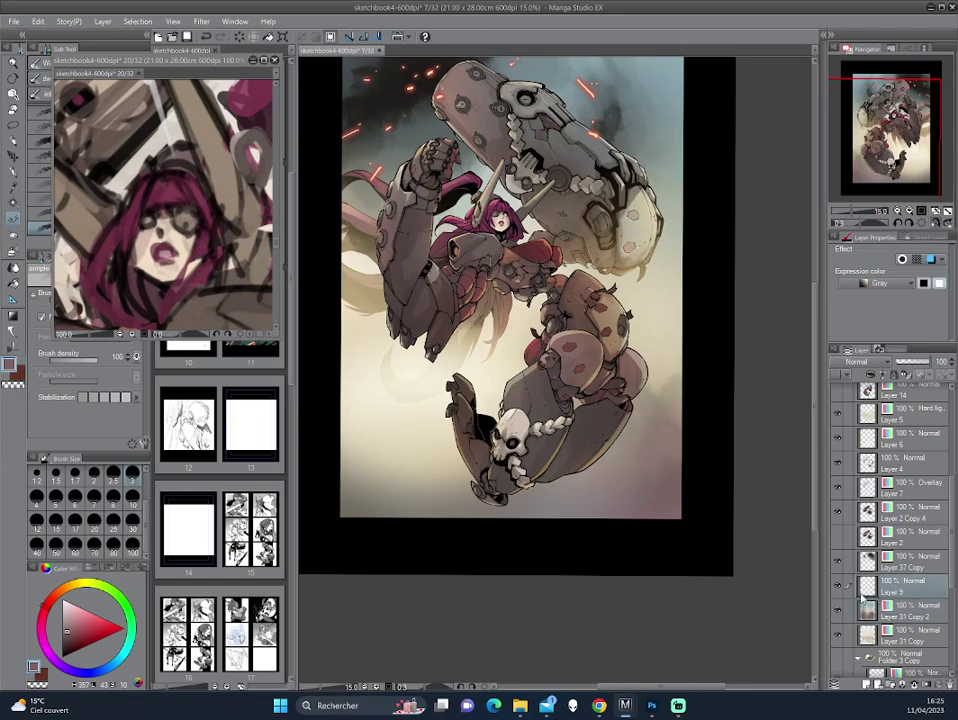
key(ctrl+e)
drag(669, 212, 663, 349)
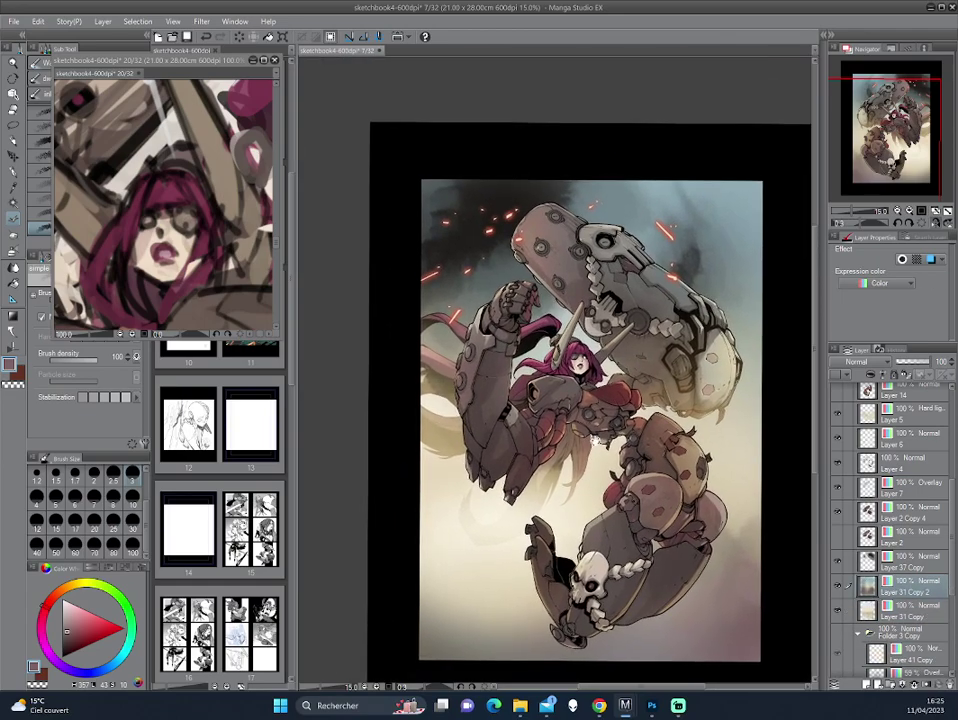
alt+click(655, 343)
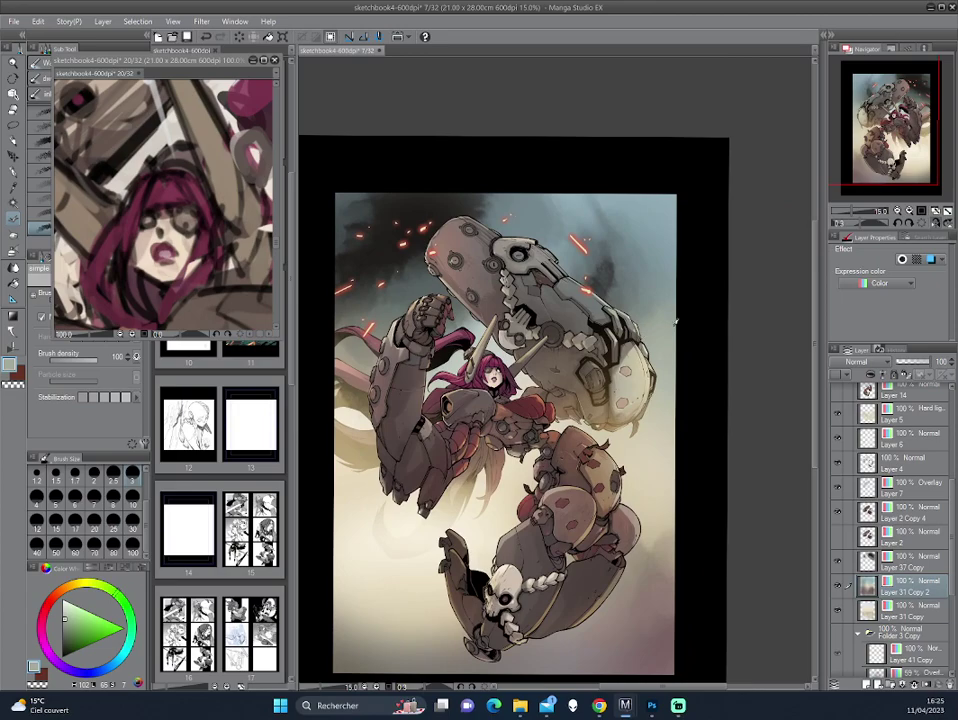
key(h)
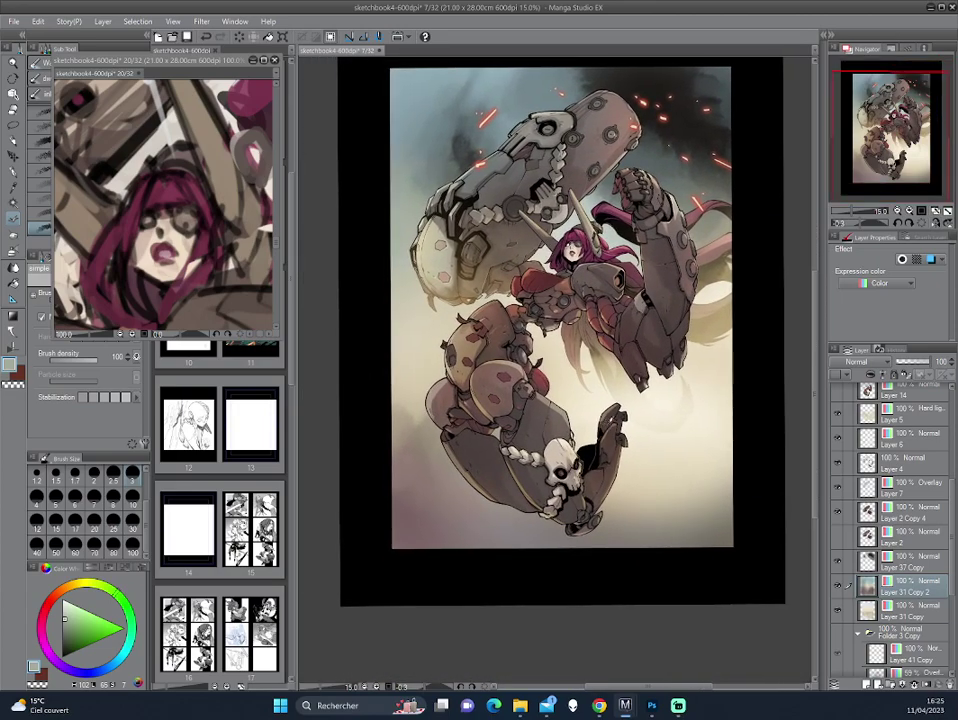
alt+click(407, 503)
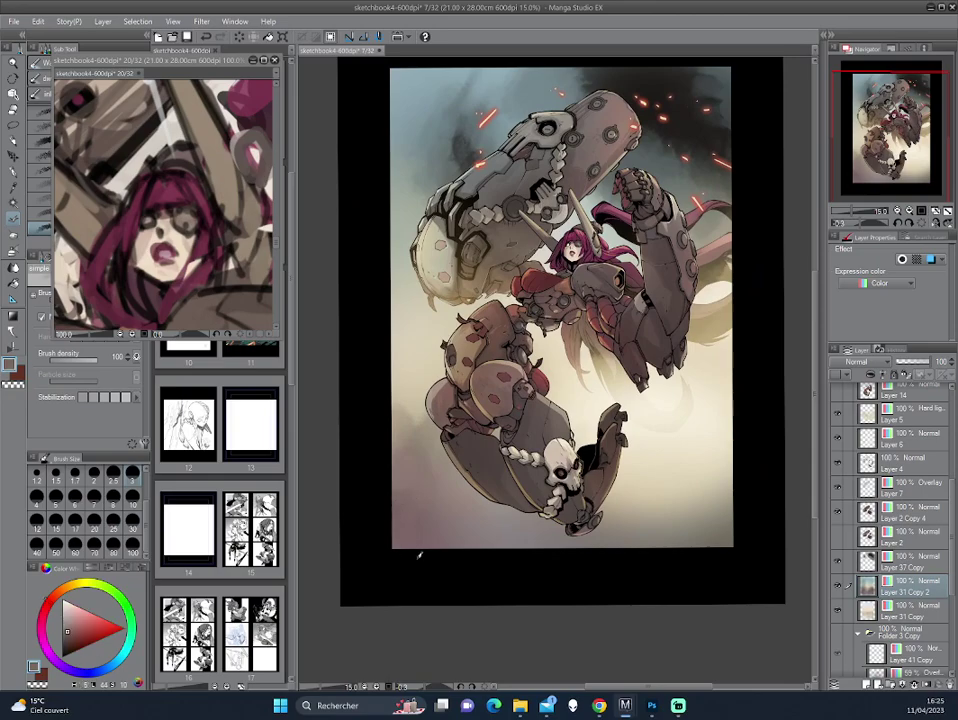
scroll(192, 153, down, 2)
Step: Unflip the view and oil-paint pale fog over the lower right and beside the robot's knee
scroll(192, 153, down, 1)
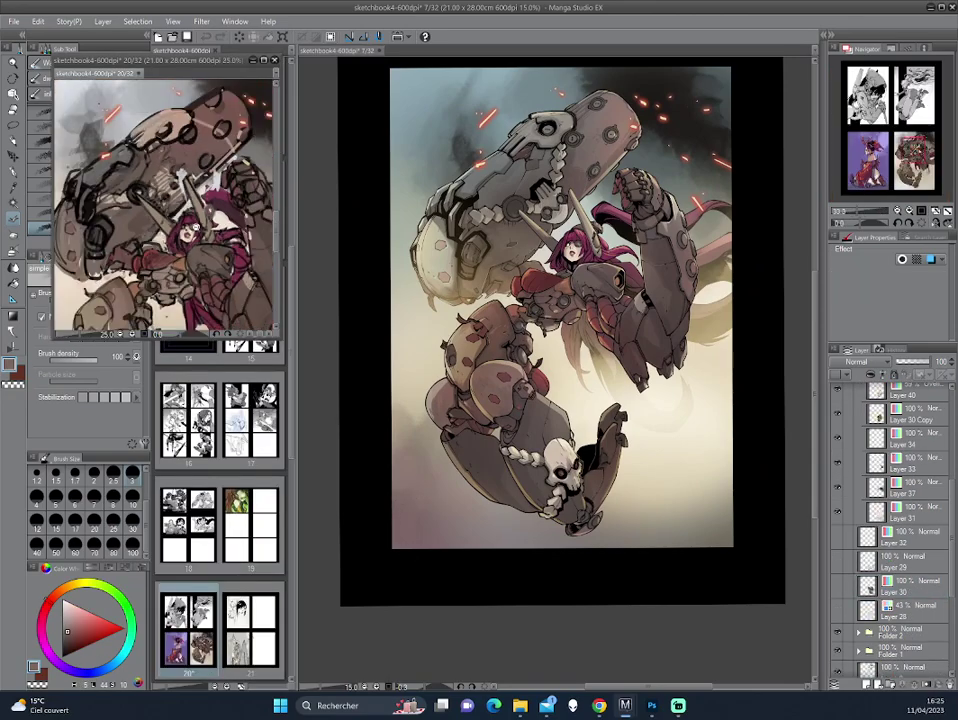
scroll(192, 153, down, 1)
scroll(192, 153, down, 1)
click(466, 292)
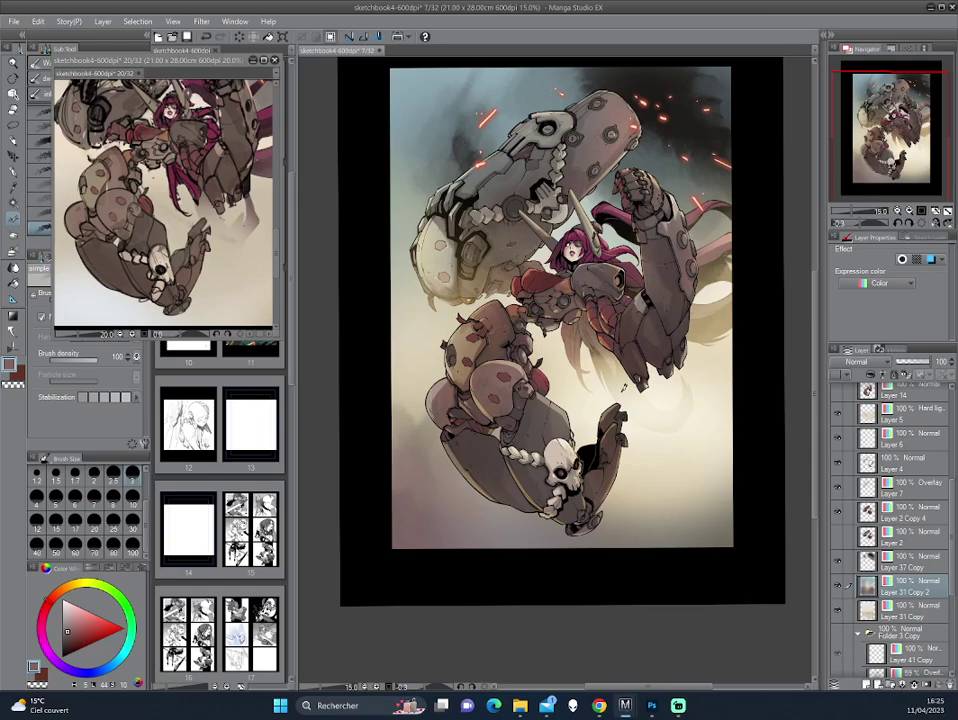
key(h)
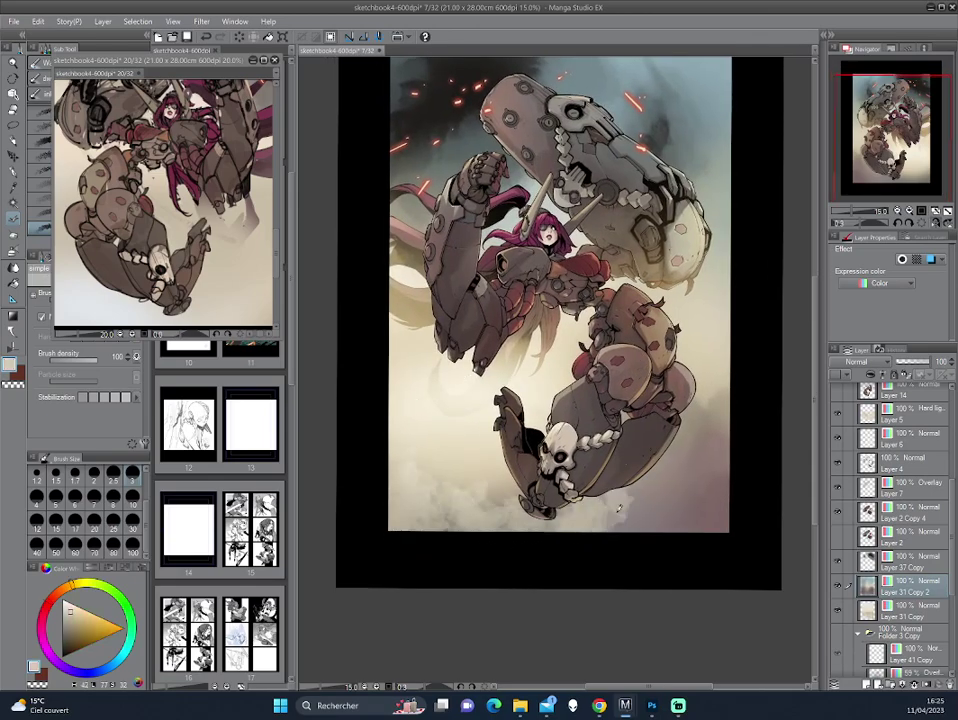
drag(487, 531, 682, 501)
drag(470, 392, 540, 340)
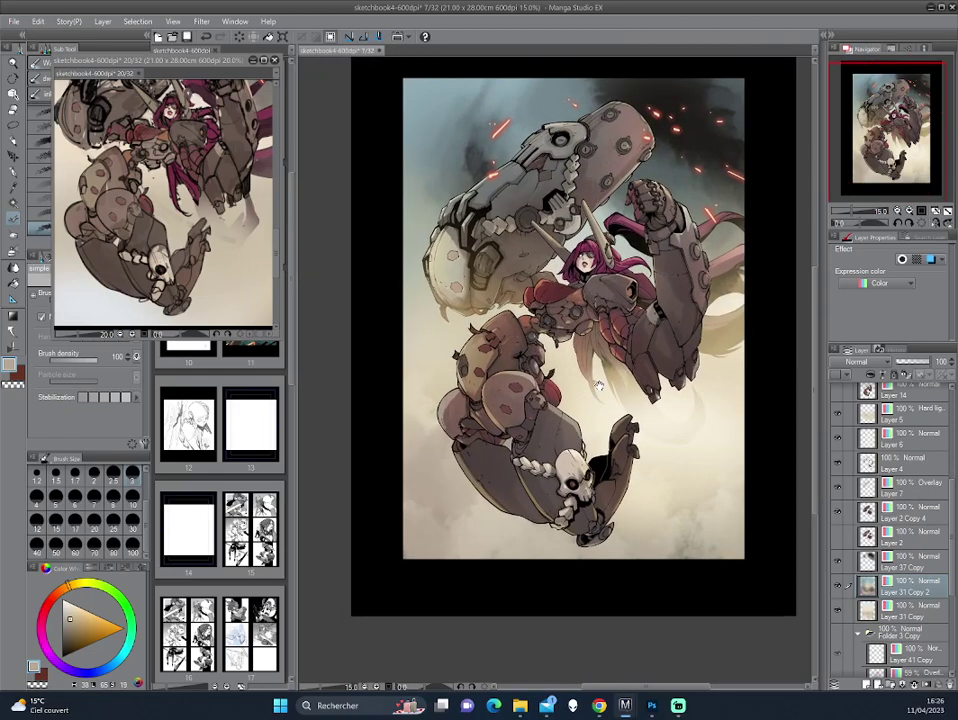
key(j)
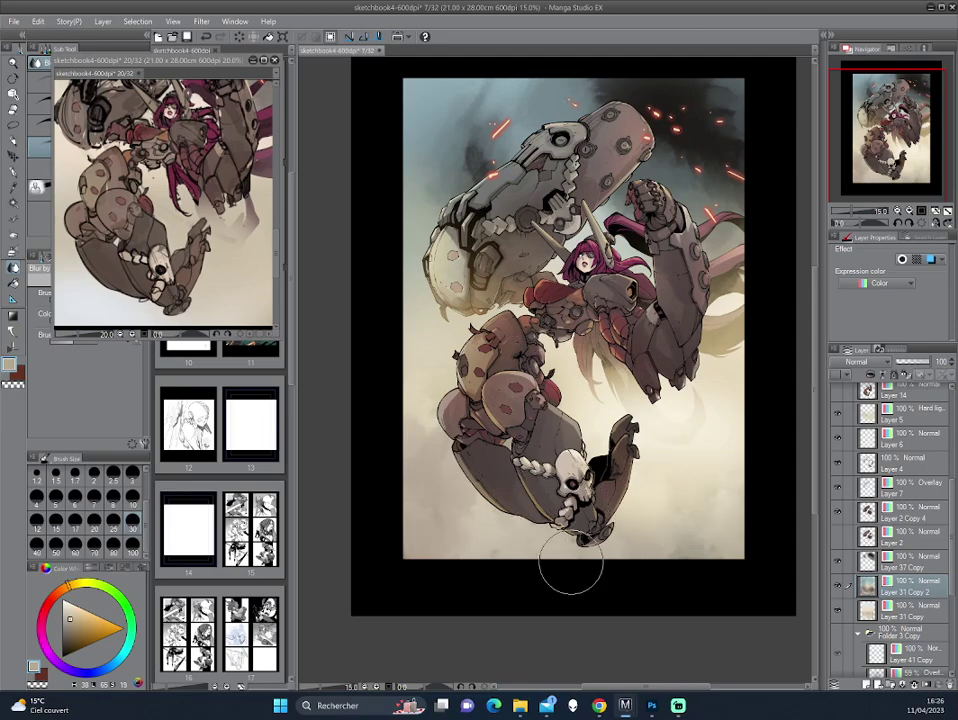
Step: Show and select Layer 6 for a lighter haze over the figure, with the soft airbrush
mouse_move(679, 315)
mouse_down()
mouse_move(628, 368)
mouse_move(620, 343)
mouse_up()
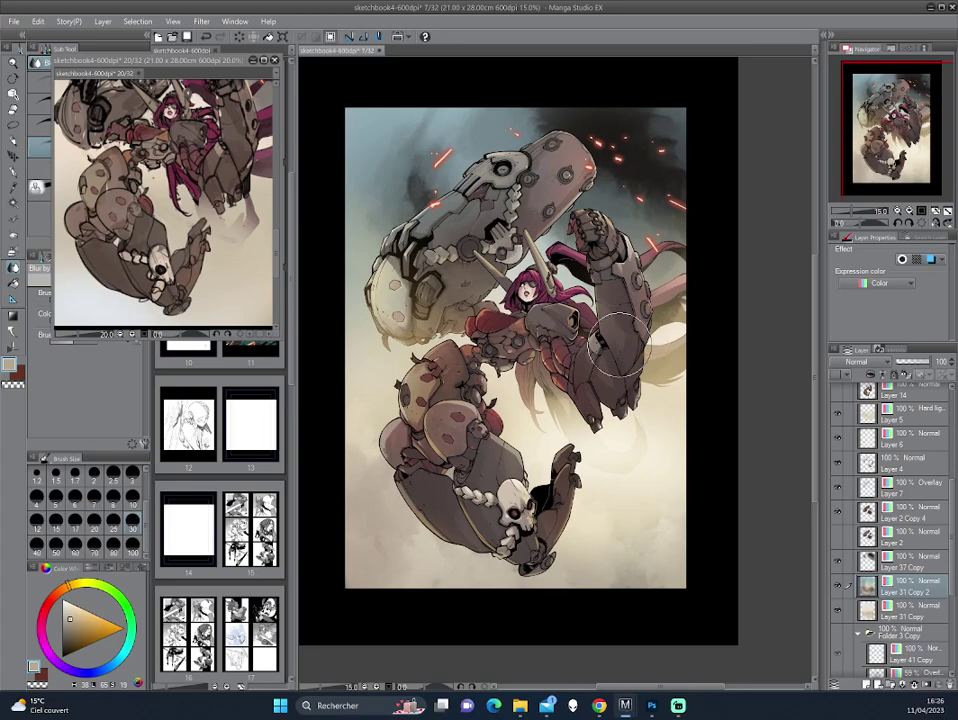
scroll(940, 456, up, 5)
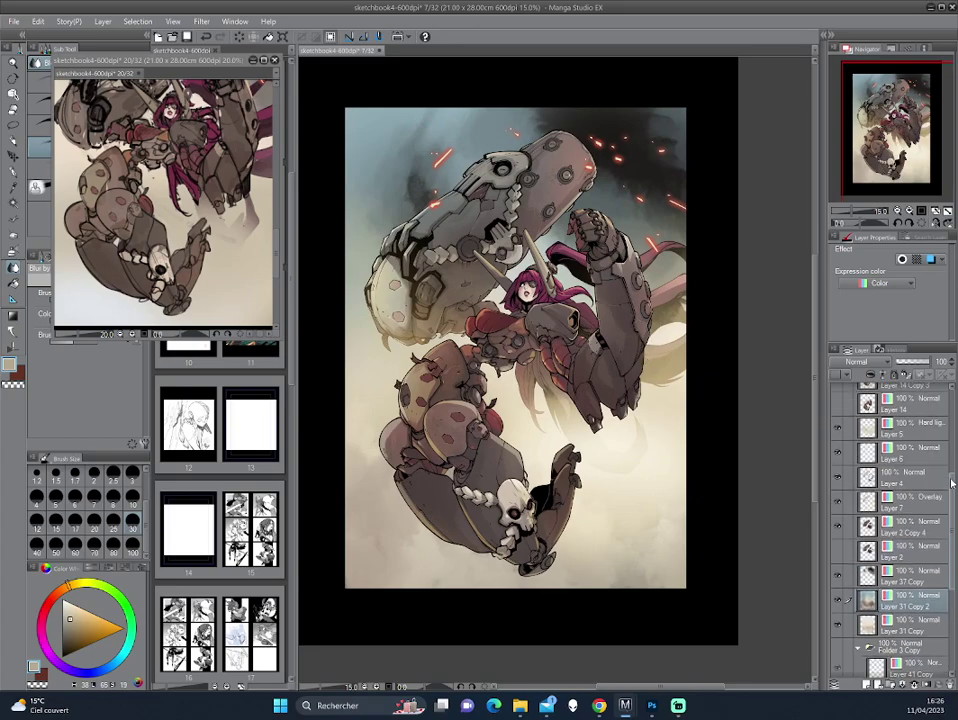
mouse_move(952, 440)
mouse_down()
mouse_move(952, 432)
mouse_move(950, 456)
mouse_up()
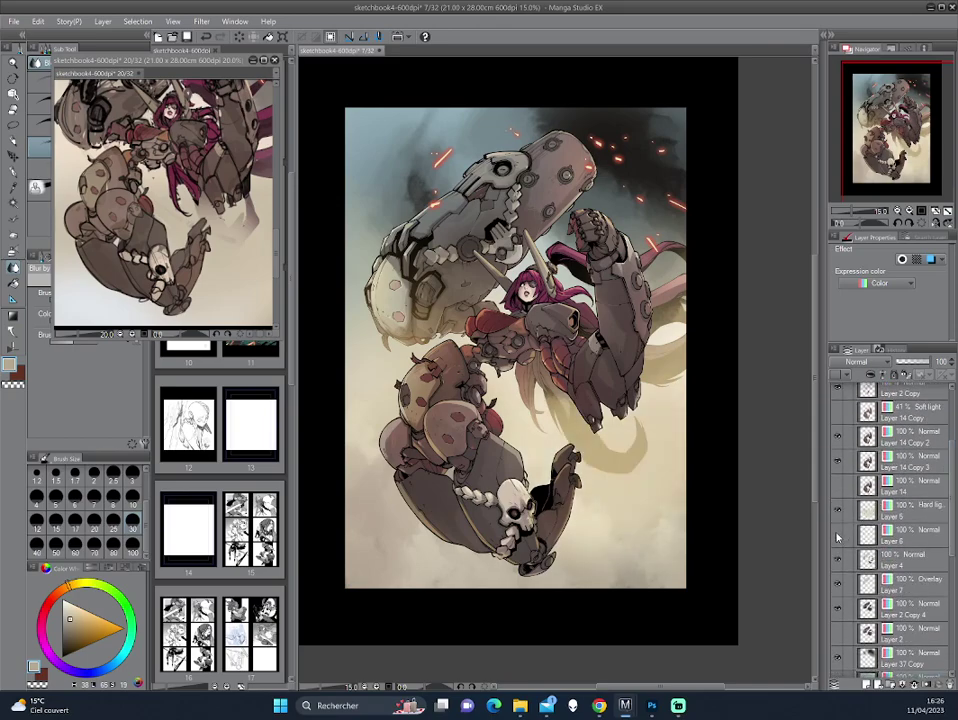
click(837, 538)
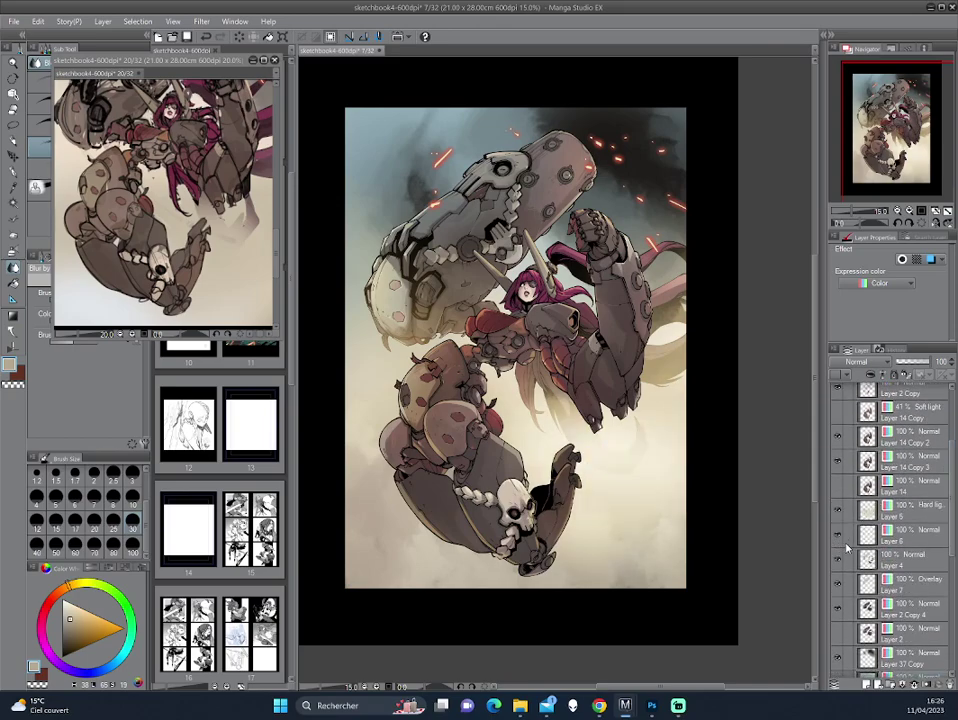
click(909, 537)
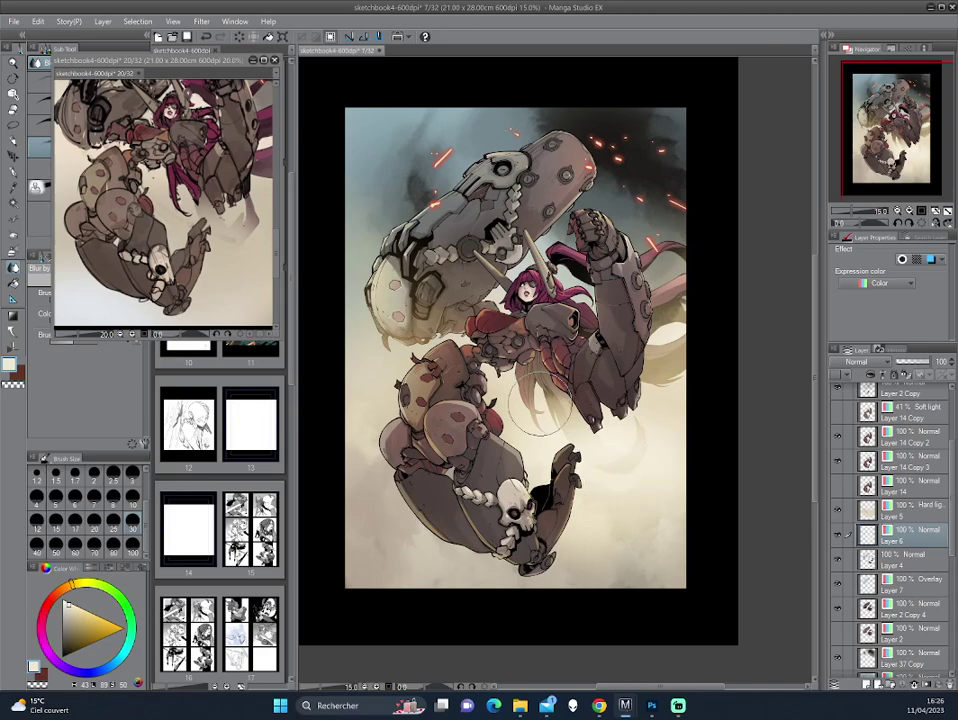
key(m)
key(b)
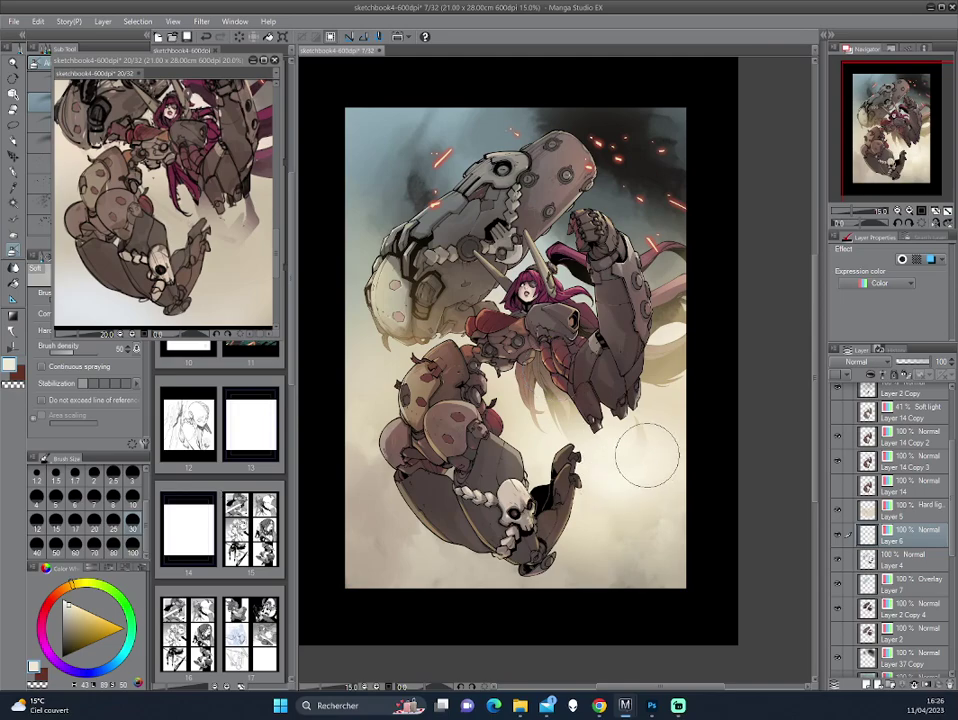
Step: Duplicate Layer 4 into Layer 4 Copy and sample a beige from the artwork
click(896, 560)
key(ctrl+j)
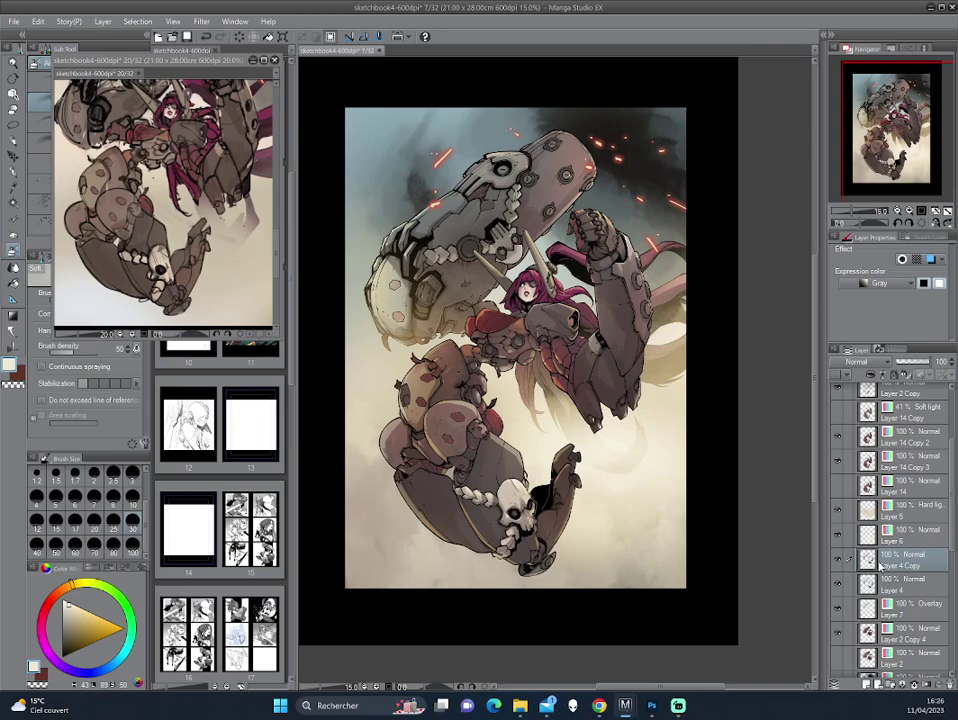
alt+click(627, 475)
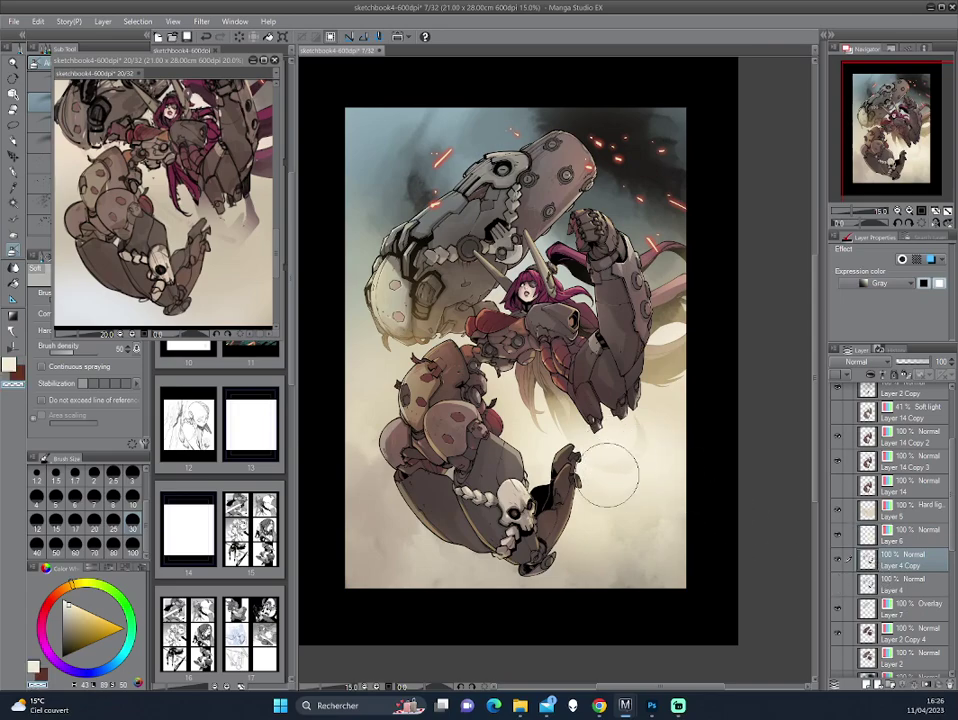
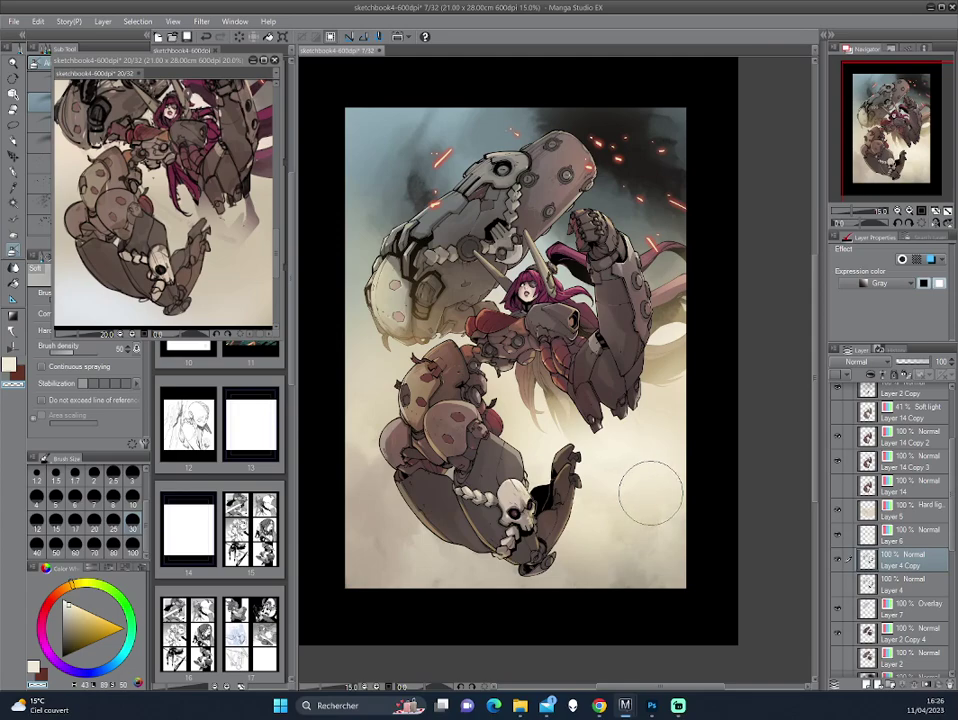
Step: Make Layer 2 Copy 4 the working layer and load its contents as a selection
scroll(655, 450, up, 1)
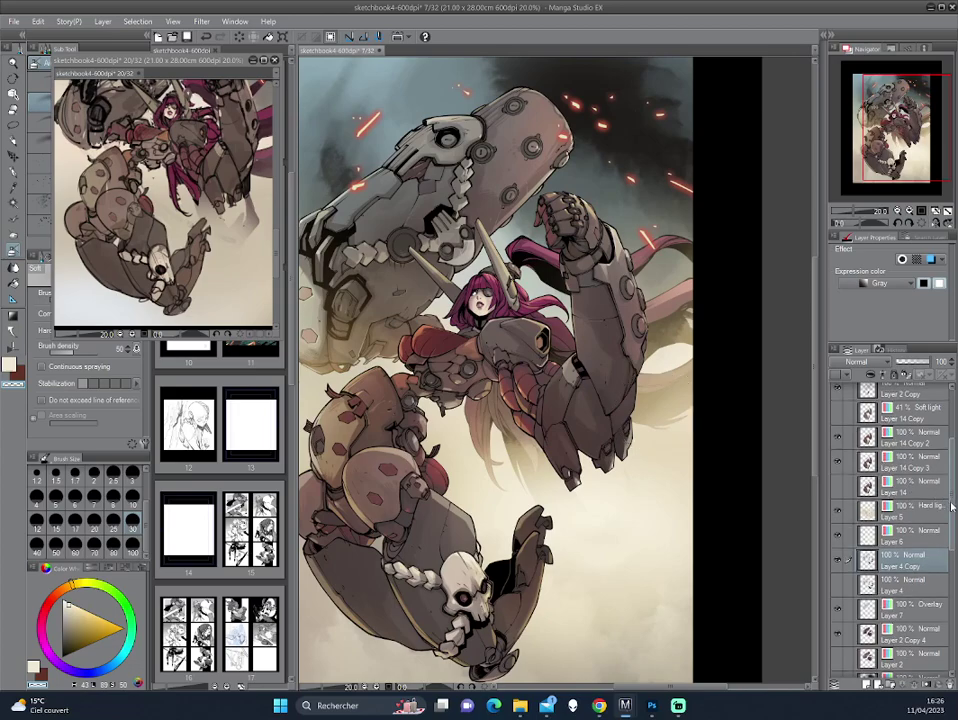
scroll(913, 596, down, 1)
click(898, 562)
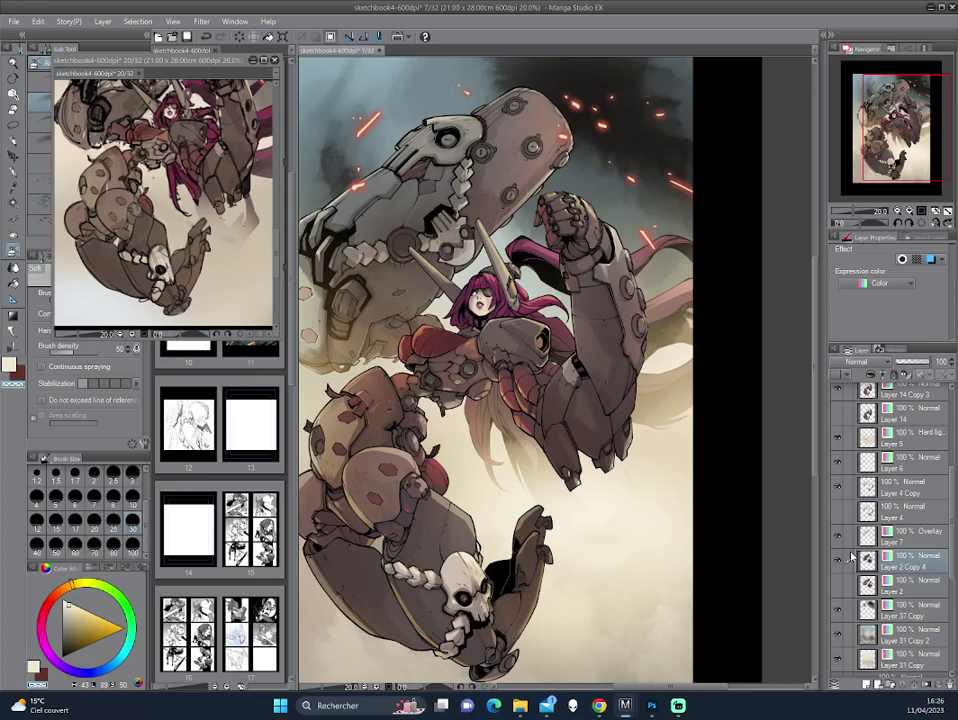
ctrl+click(851, 557)
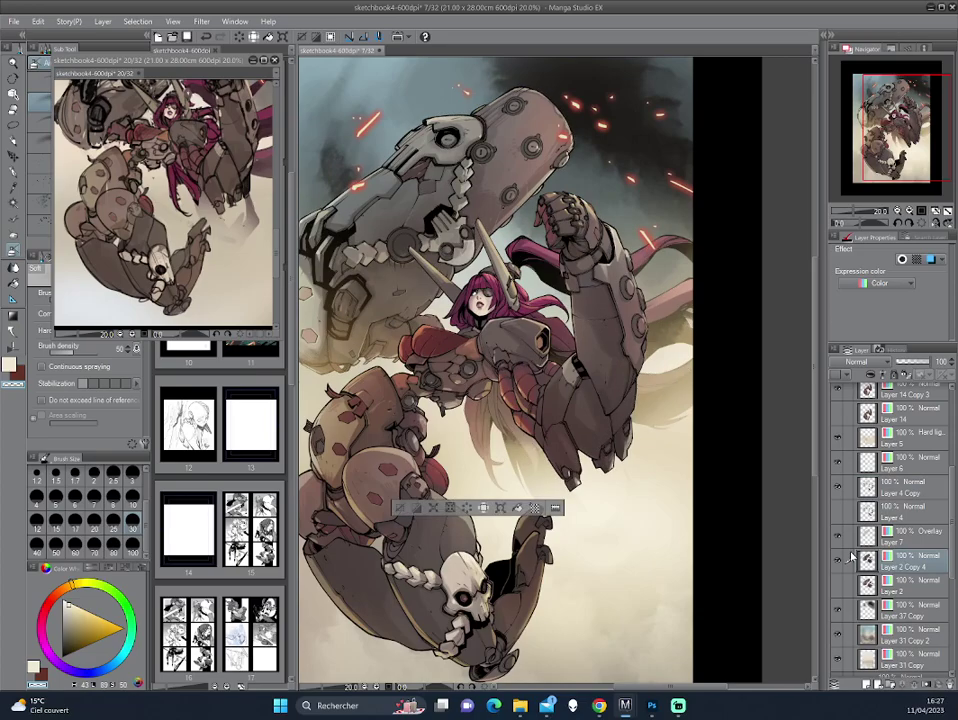
Step: Pick a dark maroon drawing colour from the artwork while zooming and rotating the view
key(i)
click(39, 103)
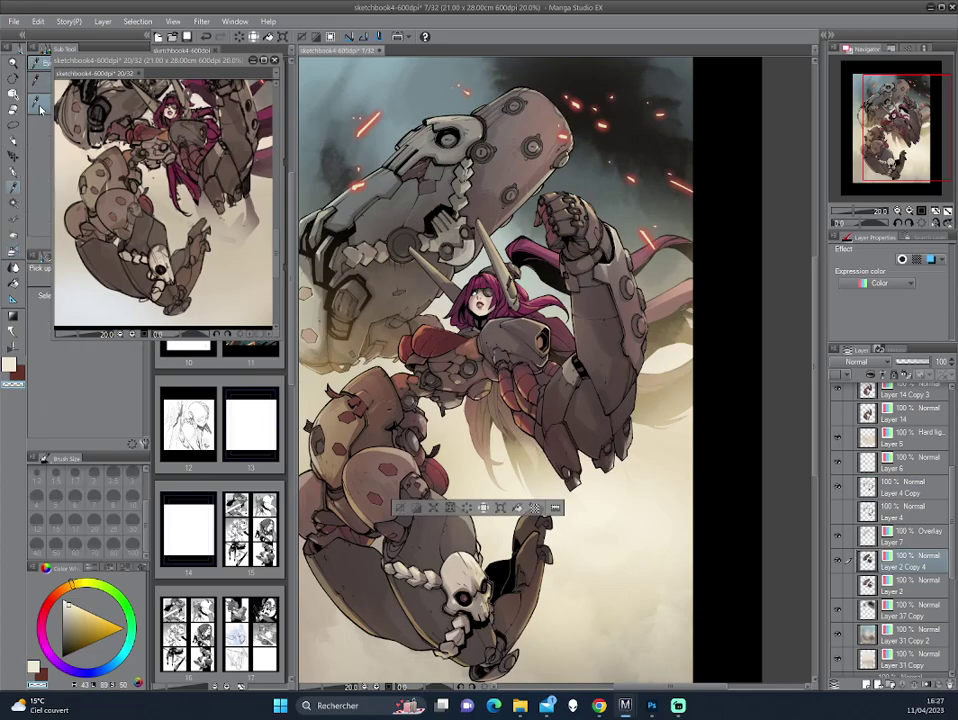
key(p)
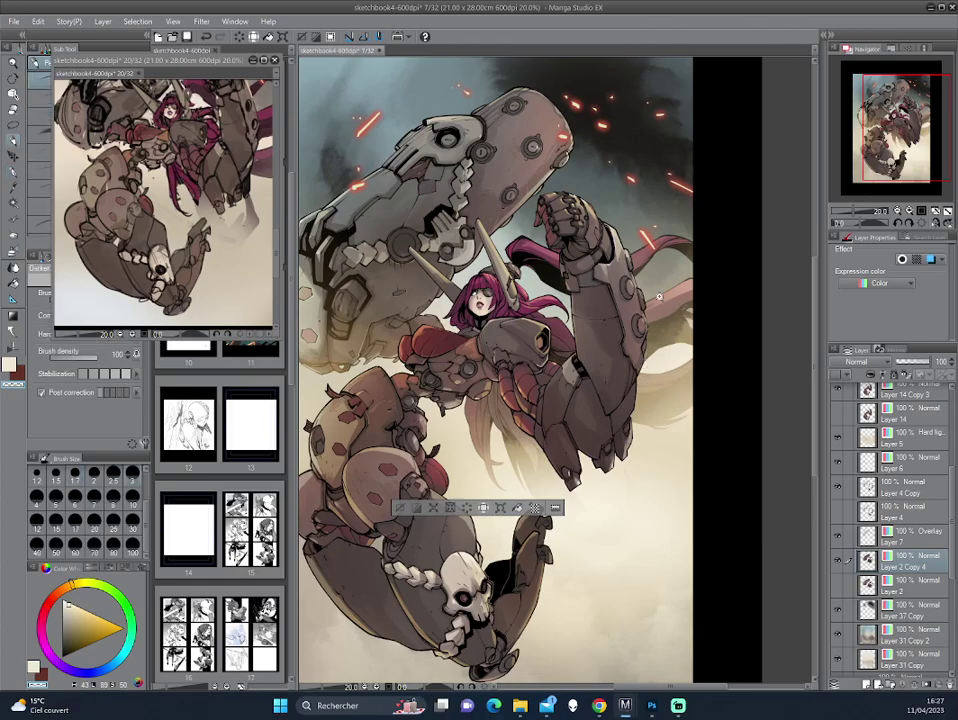
scroll(648, 380, up, 1)
drag(648, 380, 596, 329)
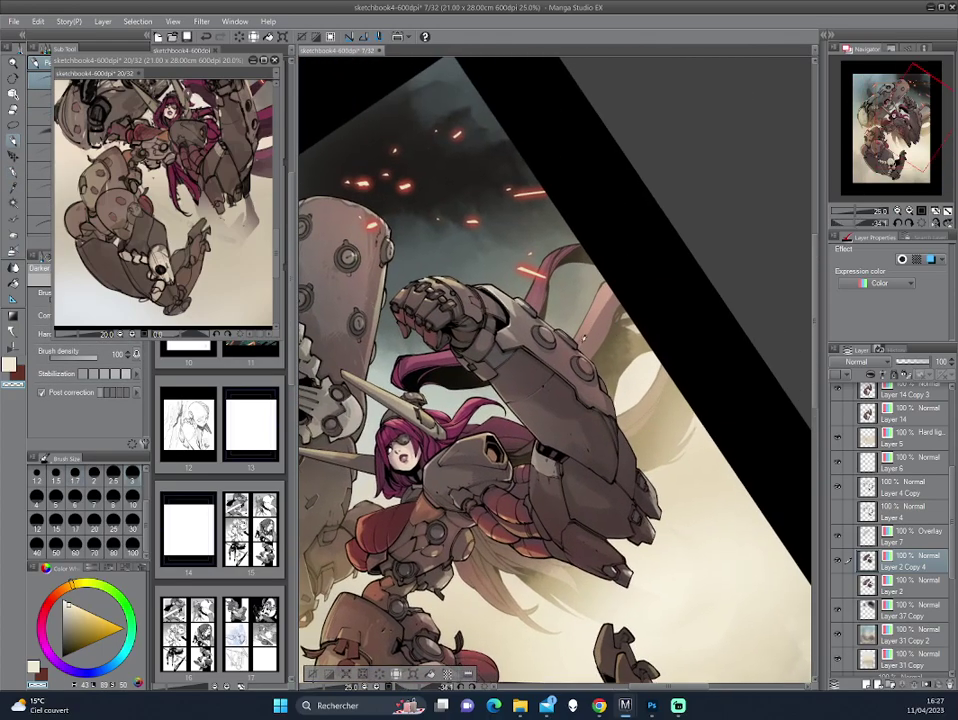
alt+click(590, 333)
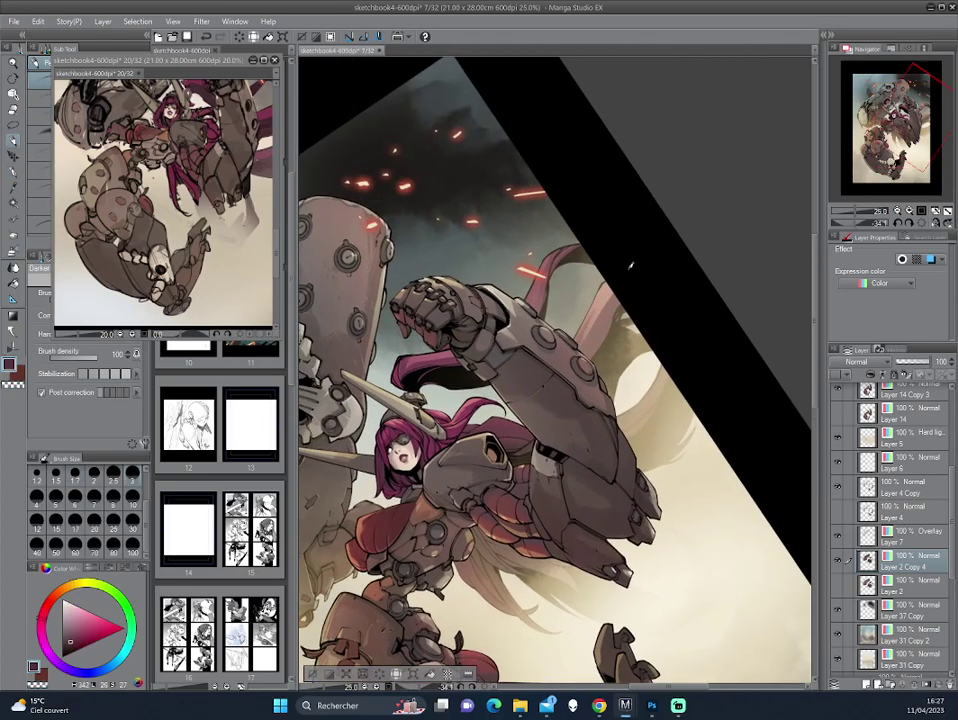
Step: Try a red, then settle on a dark magenta-maroon and fit the page back in view
drag(674, 287, 622, 400)
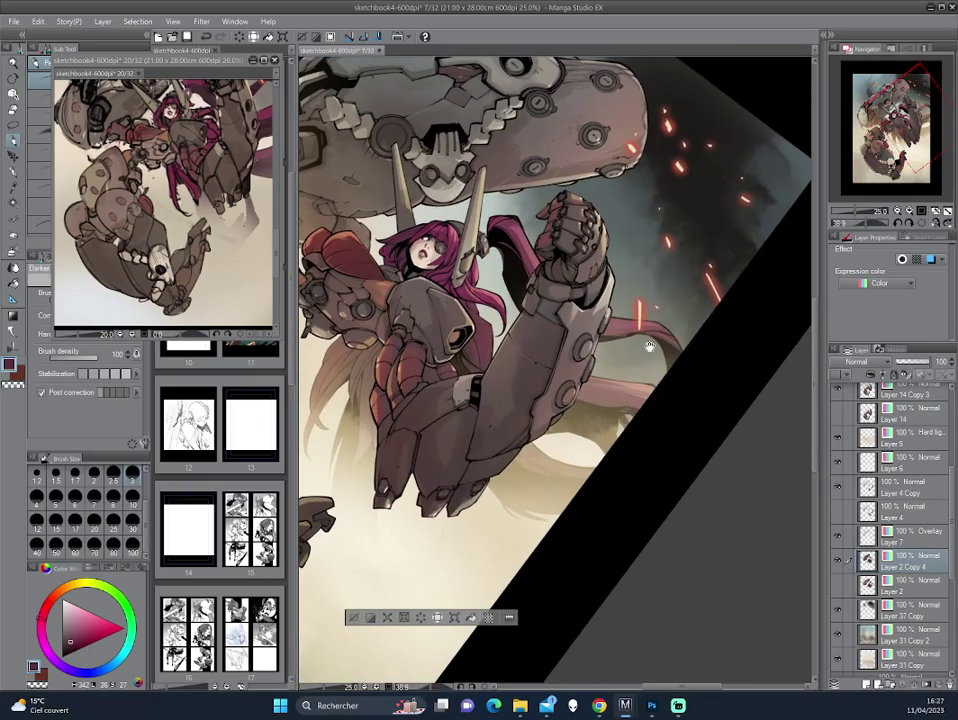
alt+click(363, 237)
drag(371, 259, 388, 243)
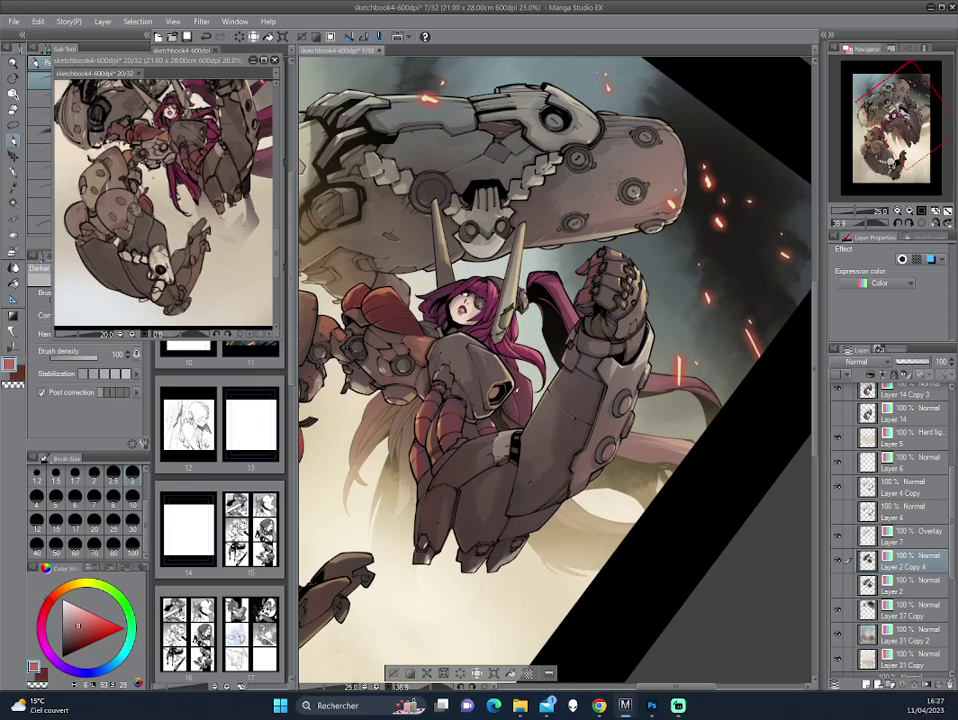
drag(632, 300, 586, 371)
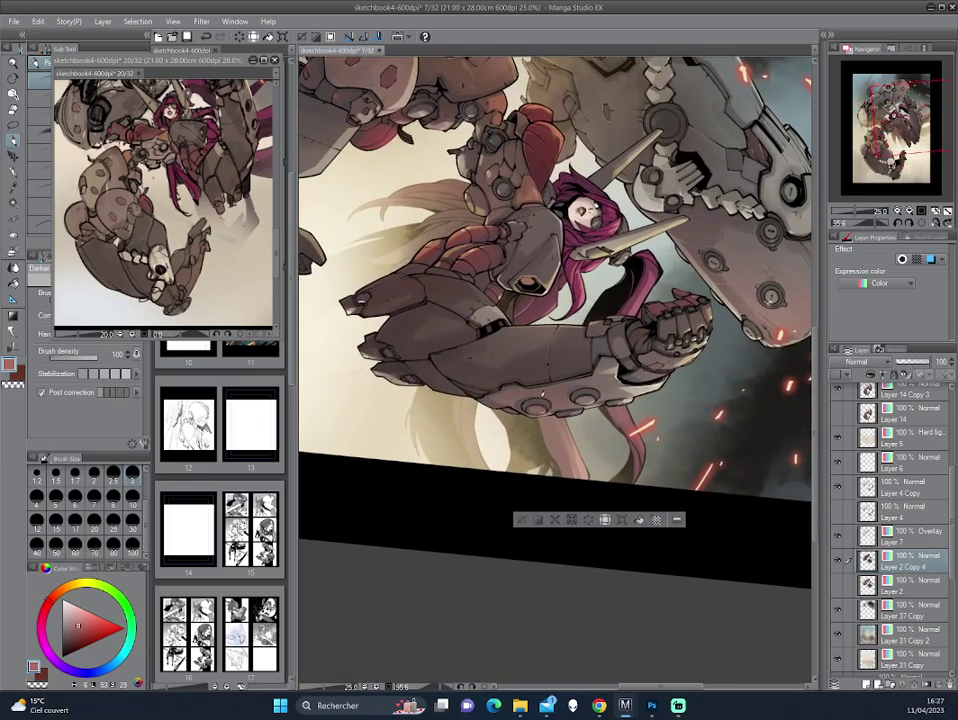
alt+click(459, 383)
mouse_move(452, 390)
mouse_down()
mouse_move(680, 342)
mouse_move(663, 365)
mouse_up()
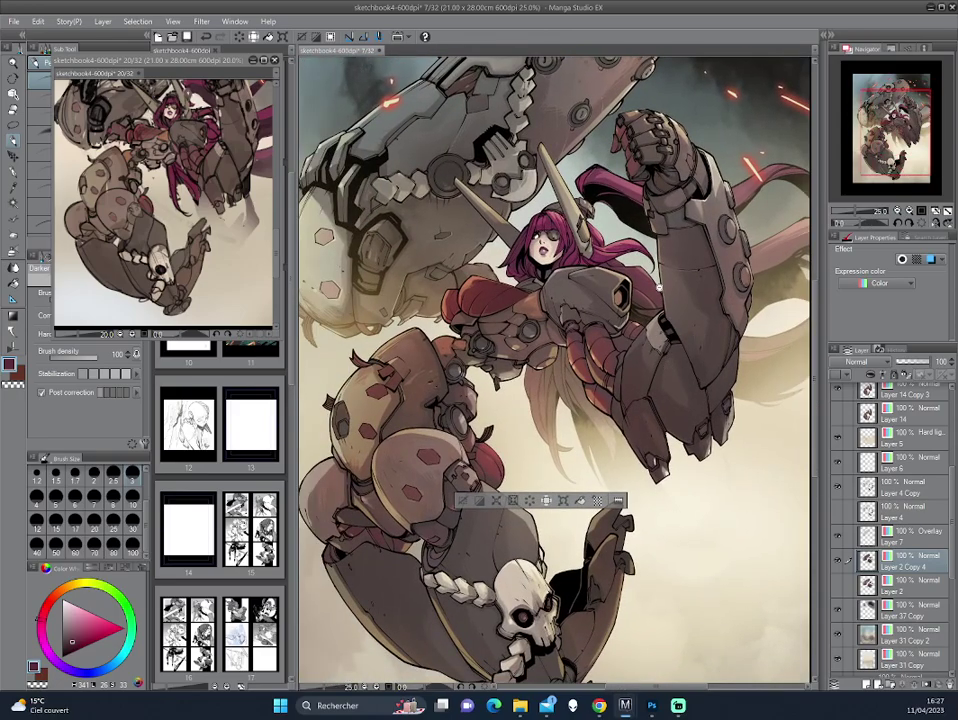
key(ctrl+0)
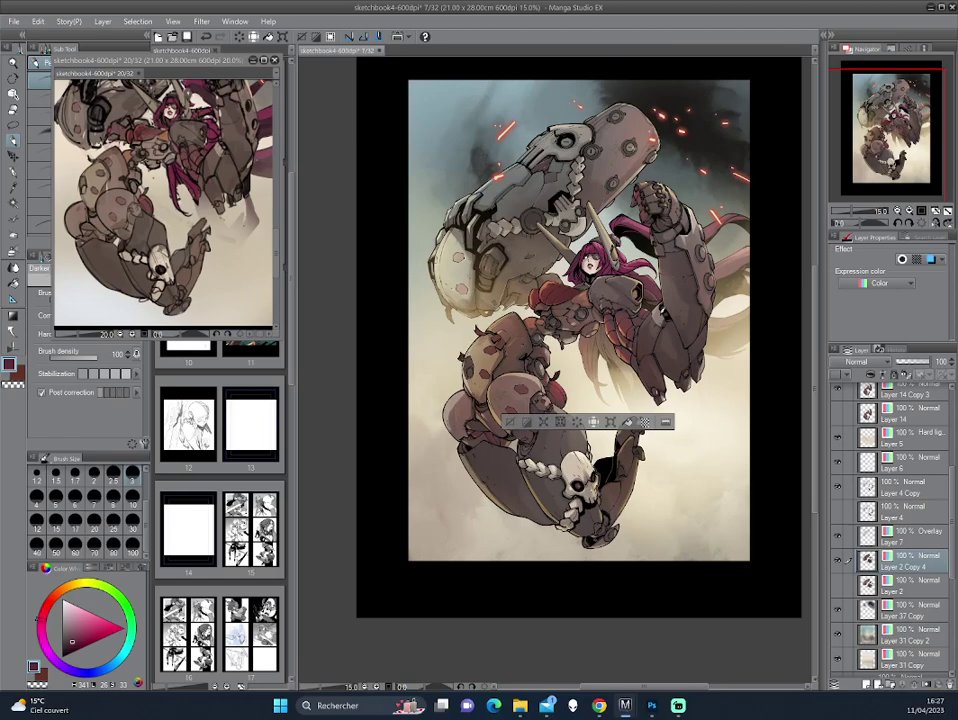
scroll(699, 297, up, 2)
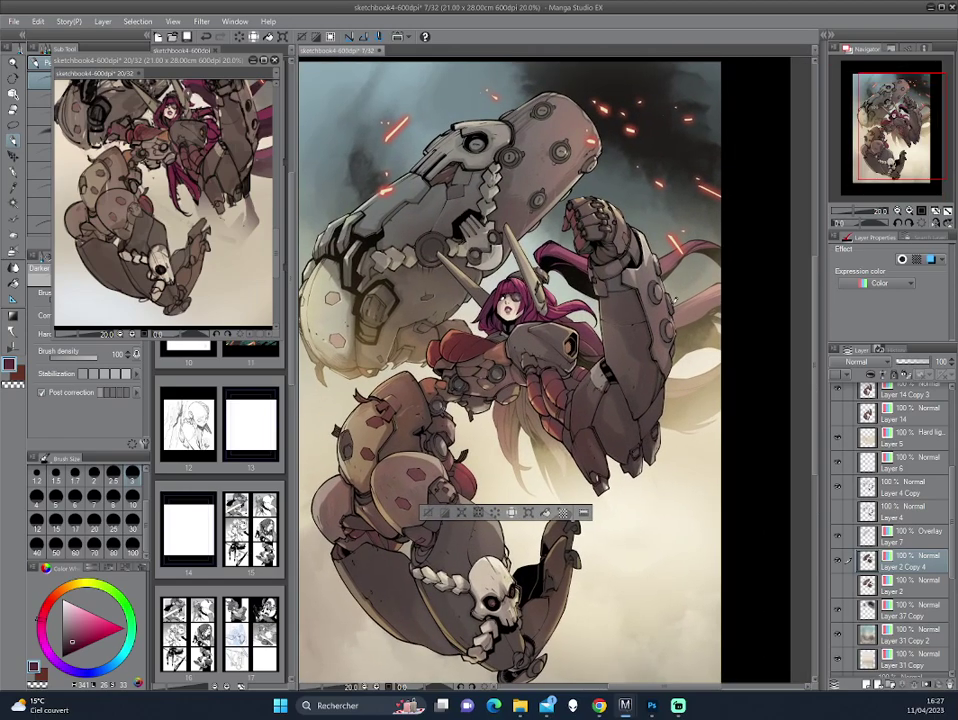
Step: On hard-light Layer 5, switch to the soft airbrush with a light cream colour
click(866, 444)
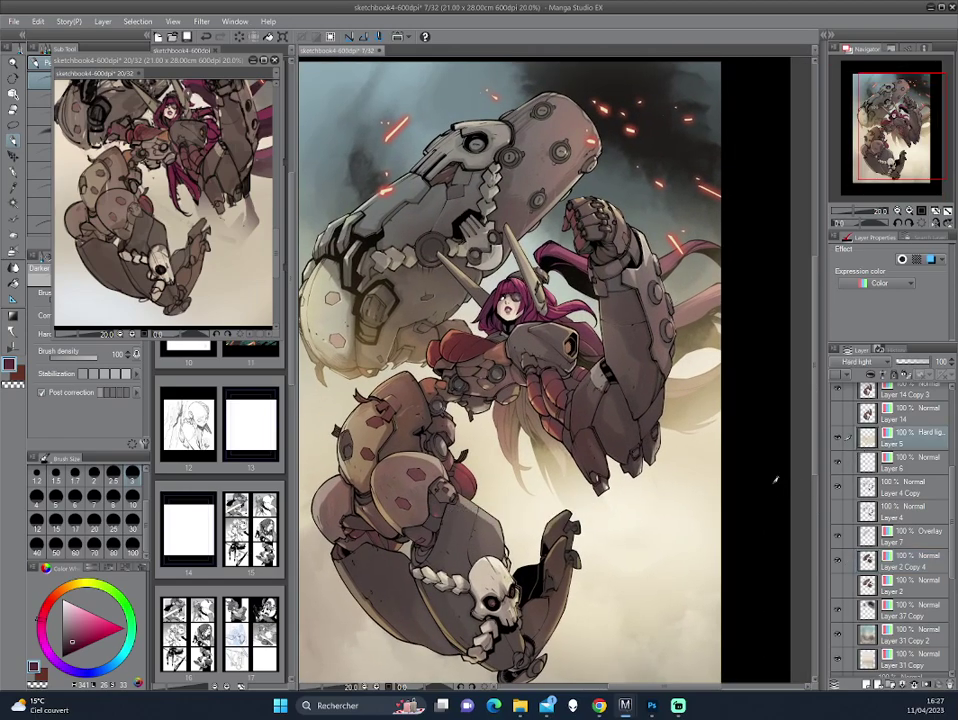
key(m)
key(b)
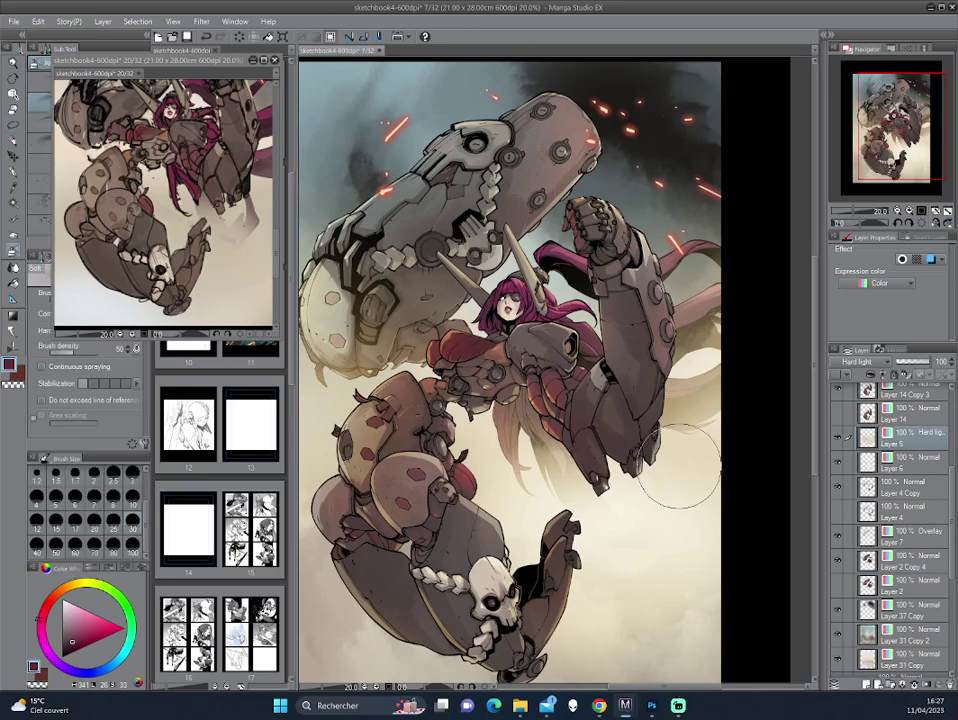
alt+click(508, 306)
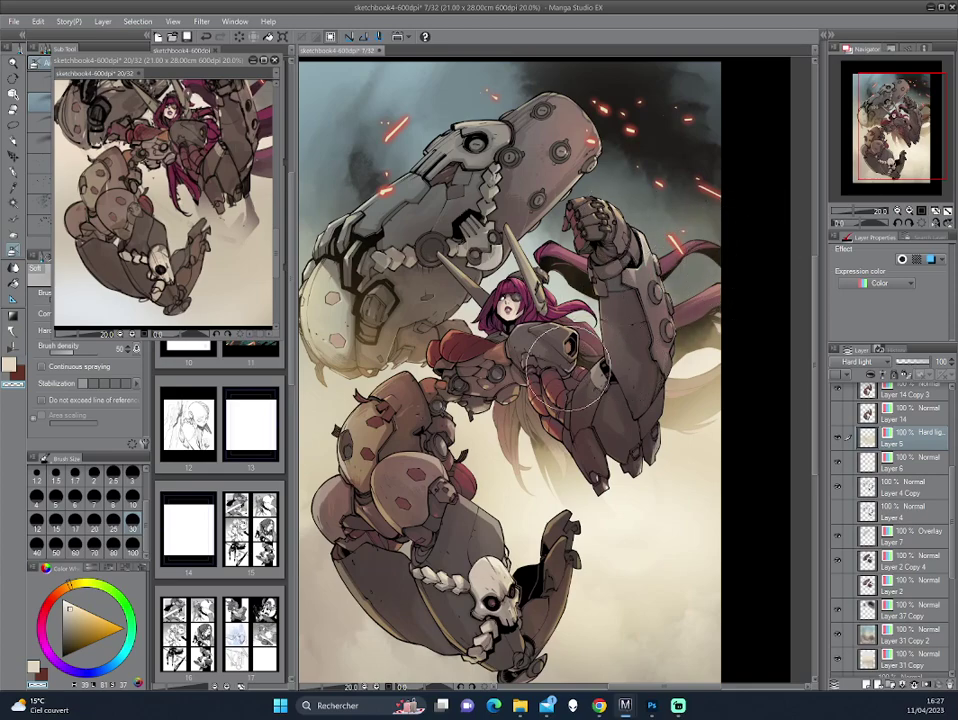
Step: Sample the light blue-grey sky colour and airbrush the ribbons, mirroring the view to check
click(16, 157)
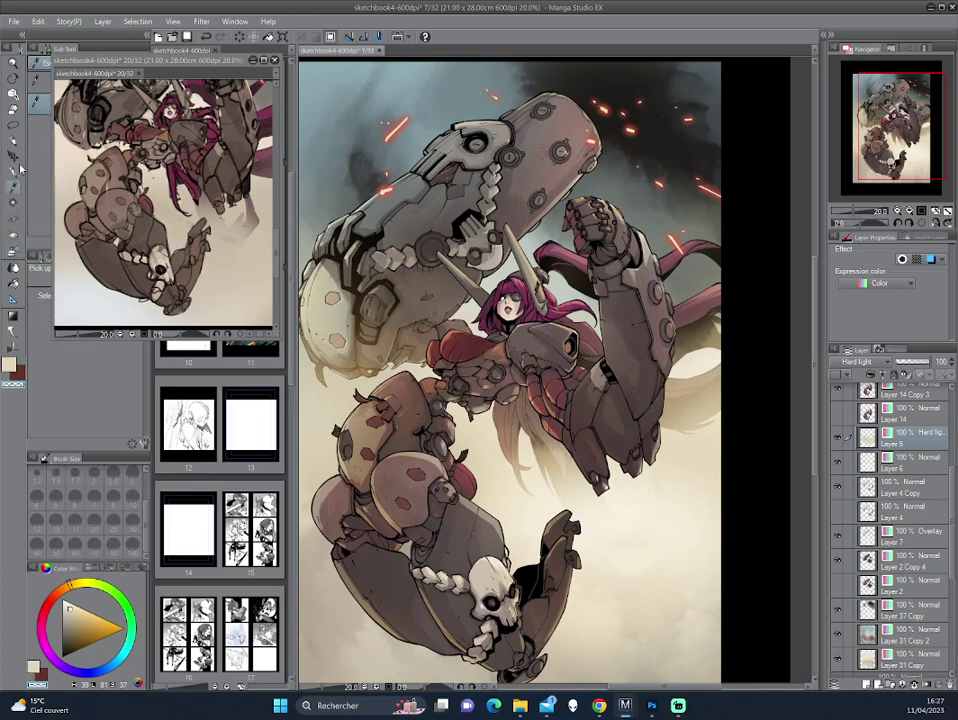
click(410, 88)
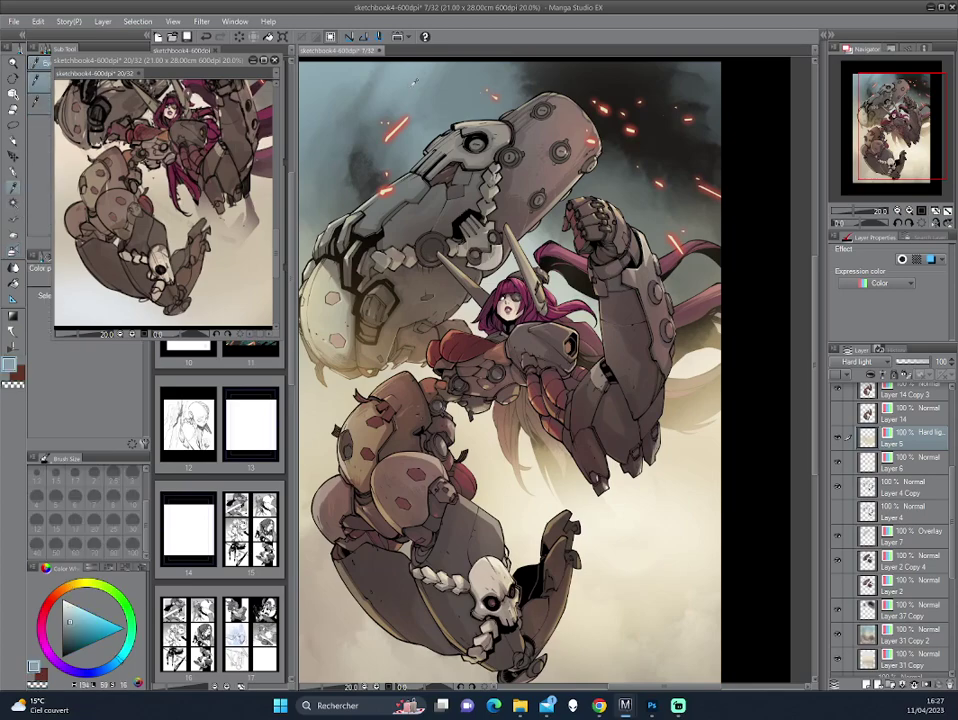
key(b)
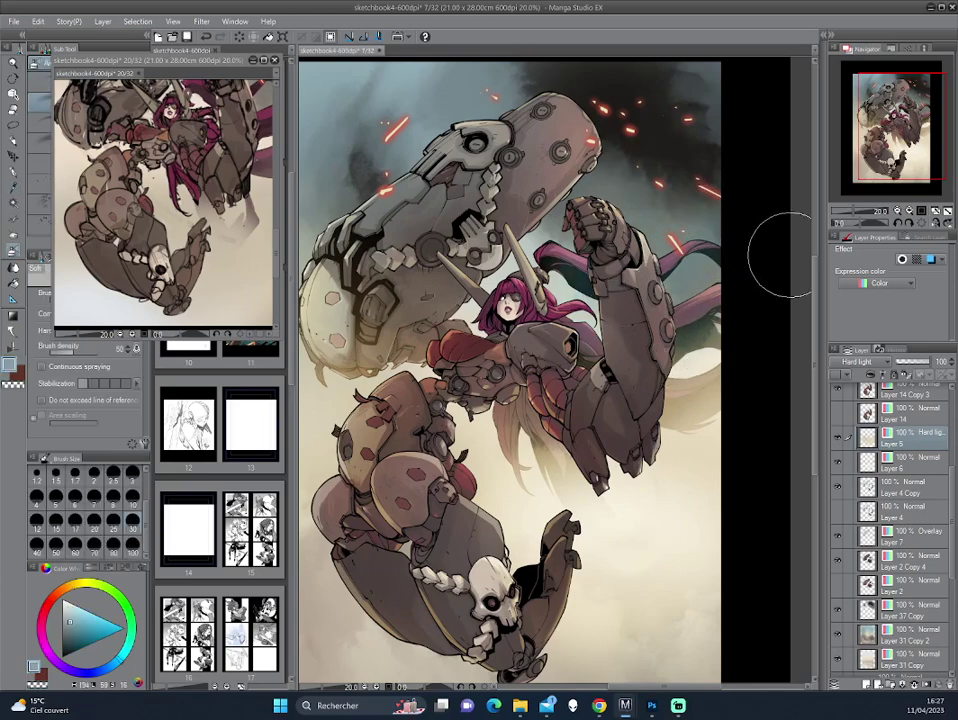
key(h)
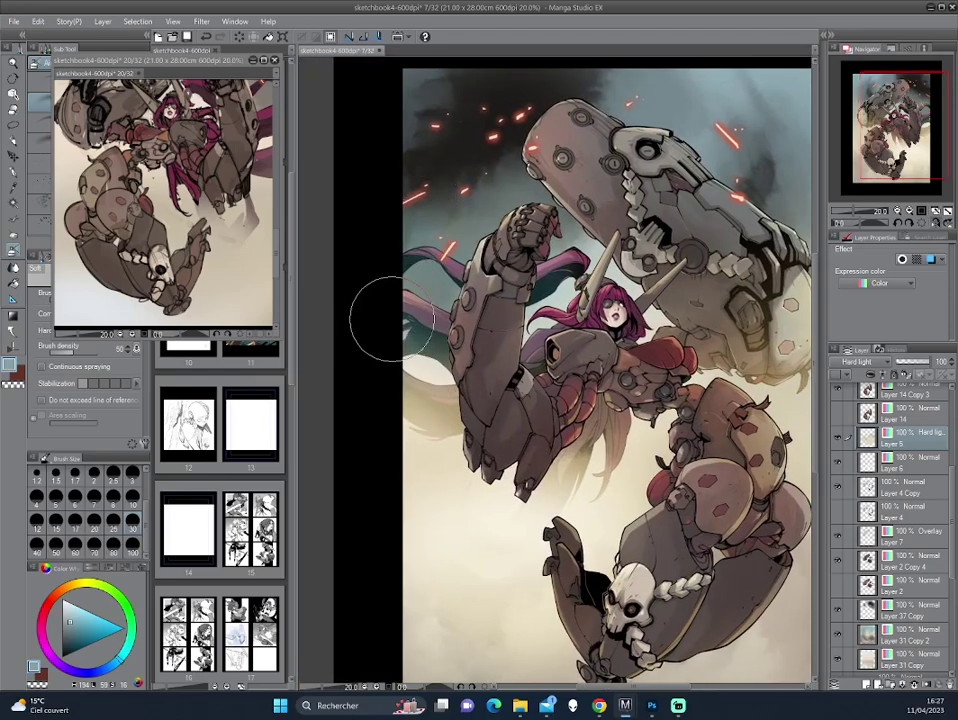
key(h)
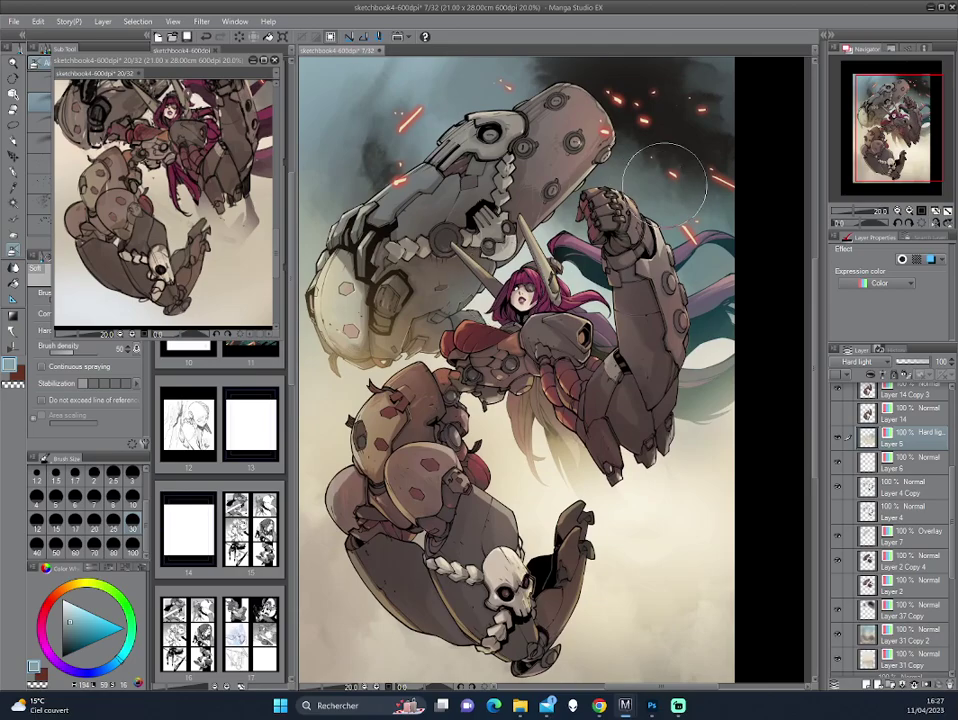
mouse_move(759, 252)
mouse_down()
mouse_move(663, 438)
mouse_move(633, 349)
mouse_up()
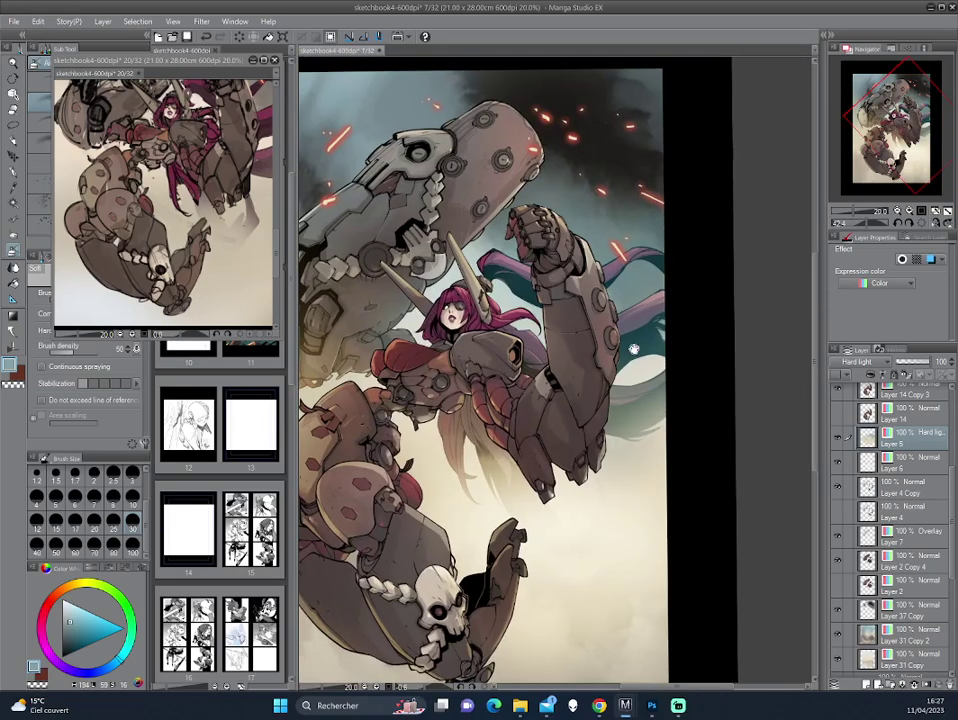
scroll(901, 527, up, 4)
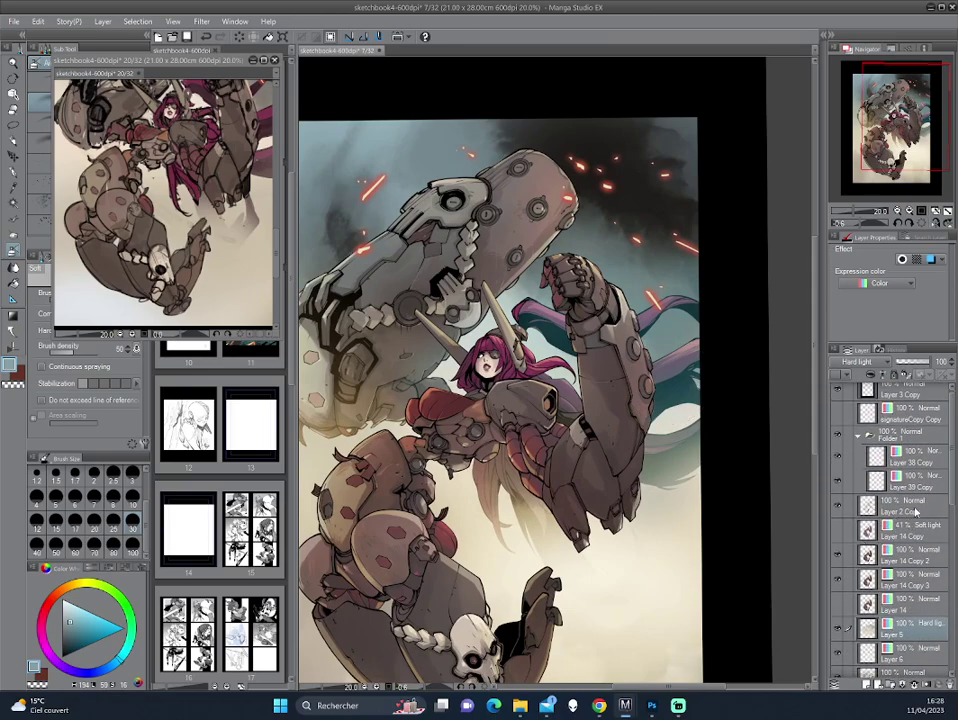
Step: Select Layer 2 Copy, check the spark embers folder, and add a new layer above it
click(915, 511)
click(838, 433)
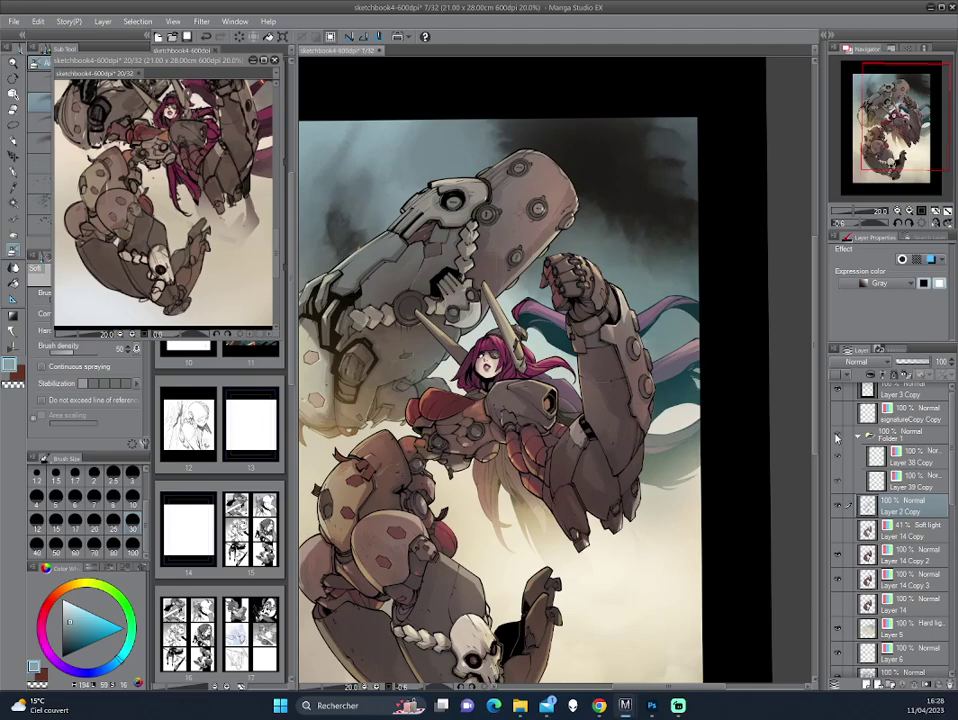
click(838, 436)
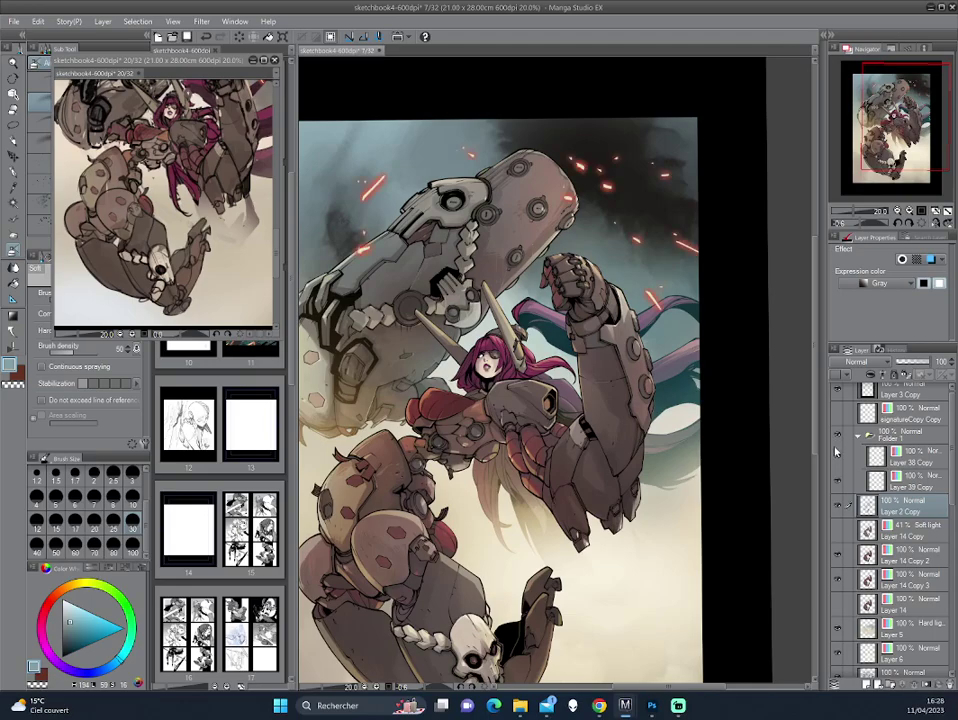
click(867, 684)
Step: Rotate the view around the mech arm while trying a darker red-brown and other pen colours
scroll(548, 330, up, 3)
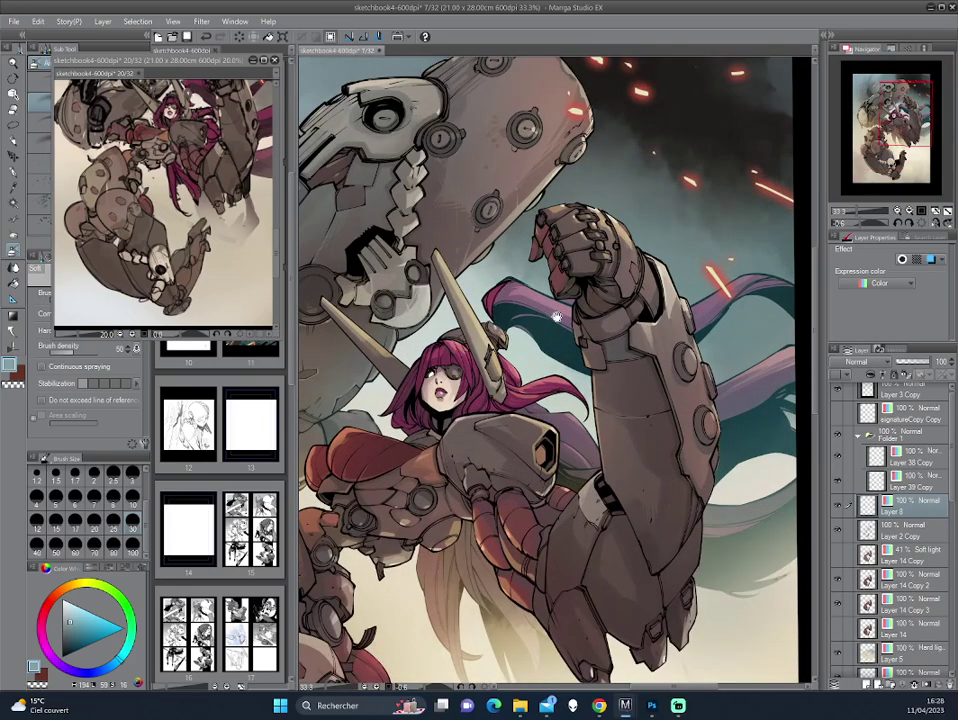
mouse_move(548, 330)
mouse_down()
mouse_move(617, 388)
mouse_move(560, 420)
mouse_up()
key(p)
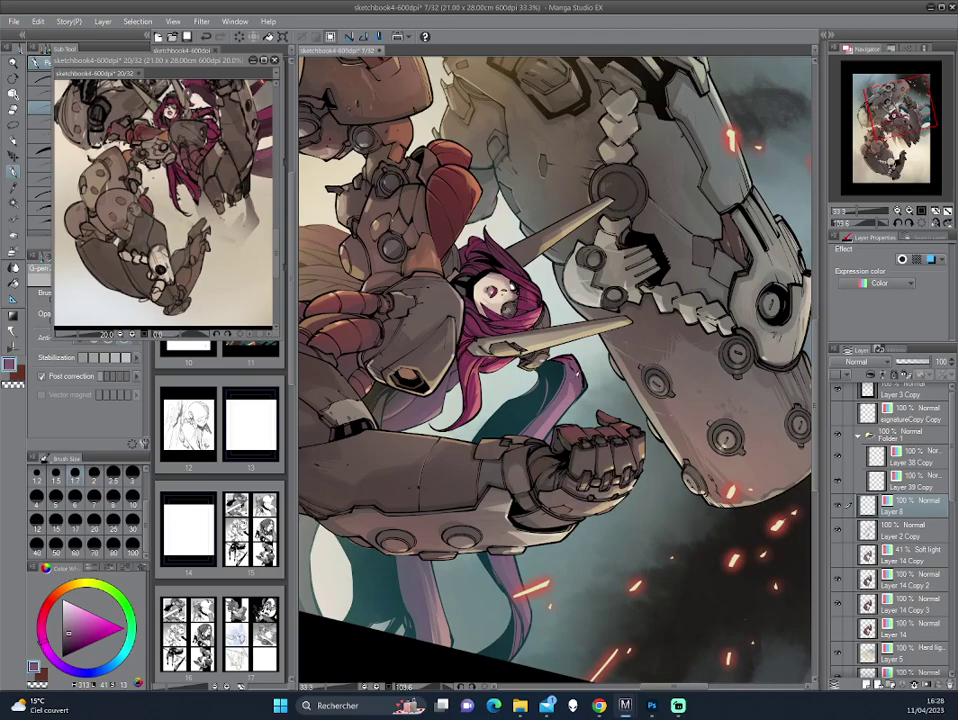
drag(433, 278, 412, 240)
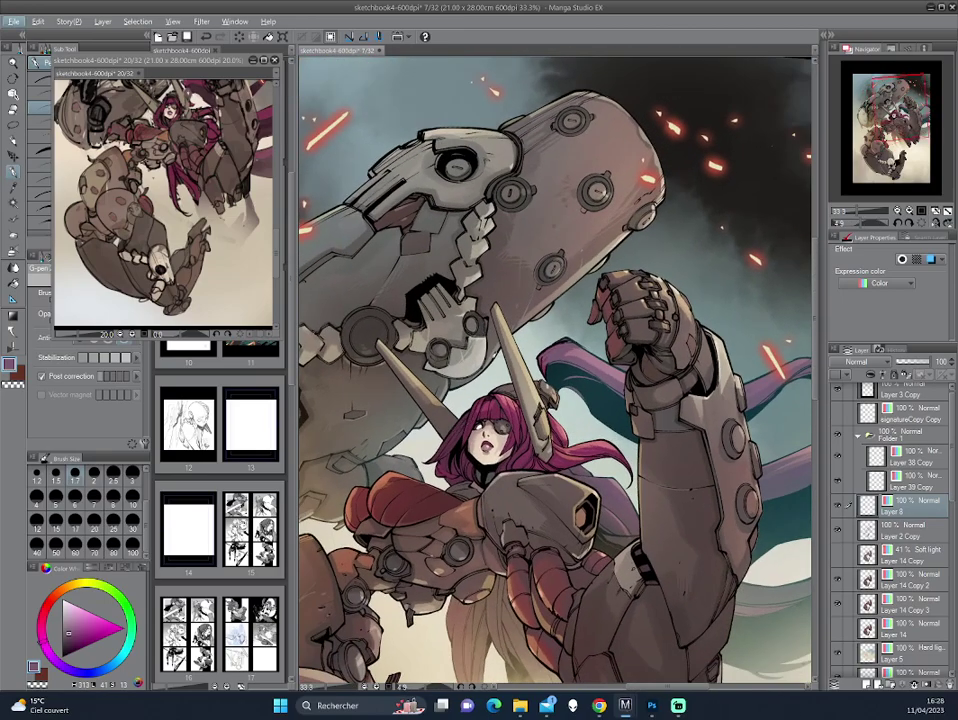
alt+click(354, 315)
drag(565, 353, 453, 273)
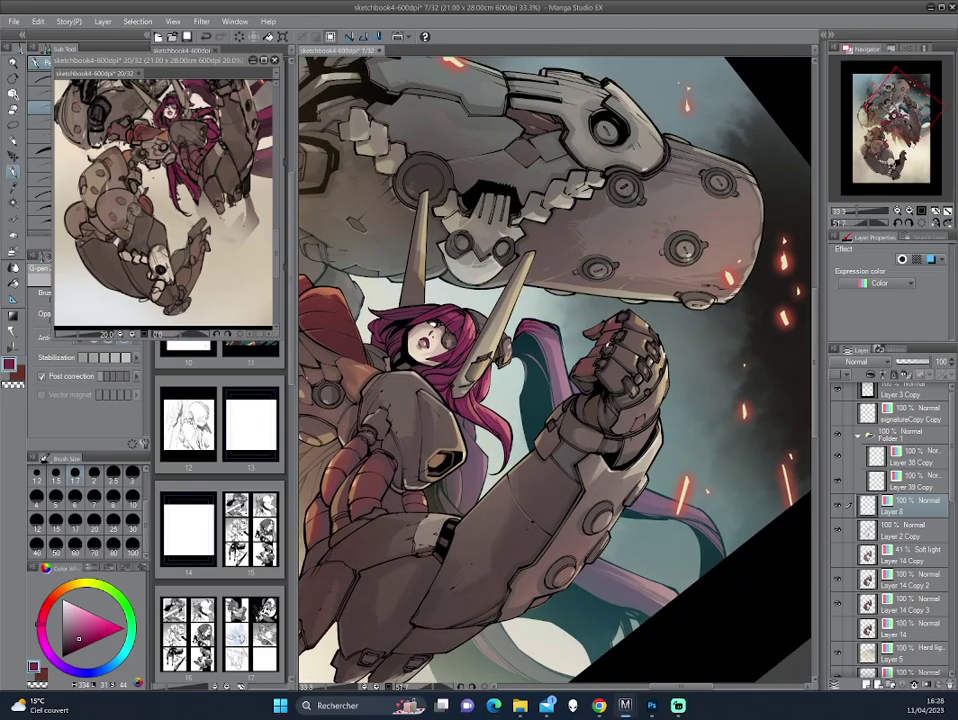
alt+click(454, 257)
drag(410, 303, 505, 350)
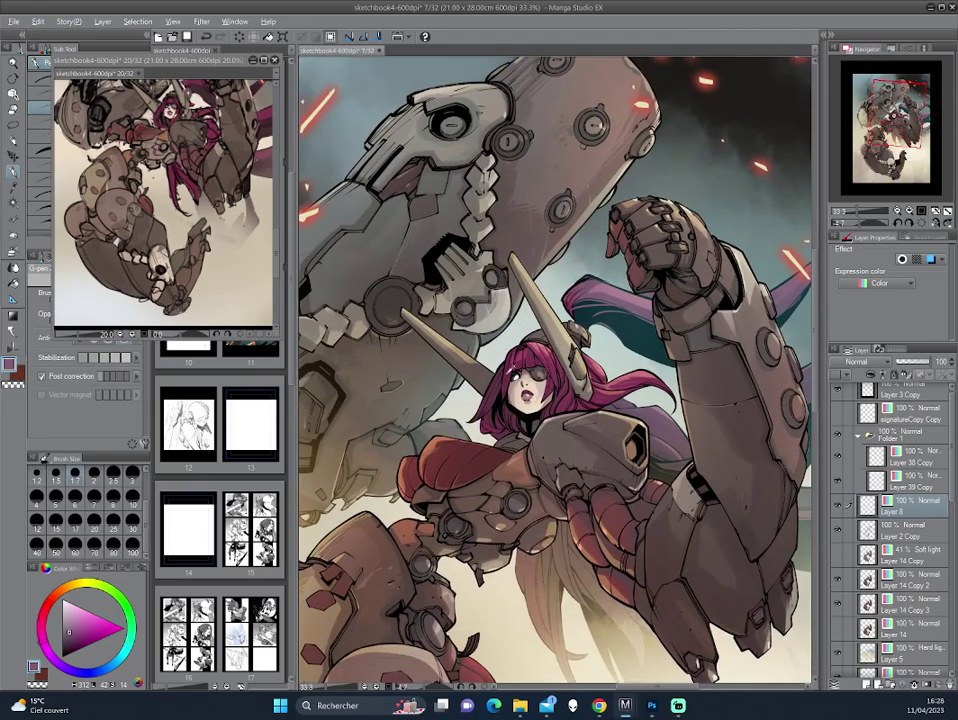
alt+click(382, 278)
Step: Zoom in on the girl, sample the magenta from her hair, and reset the view
drag(398, 430, 623, 344)
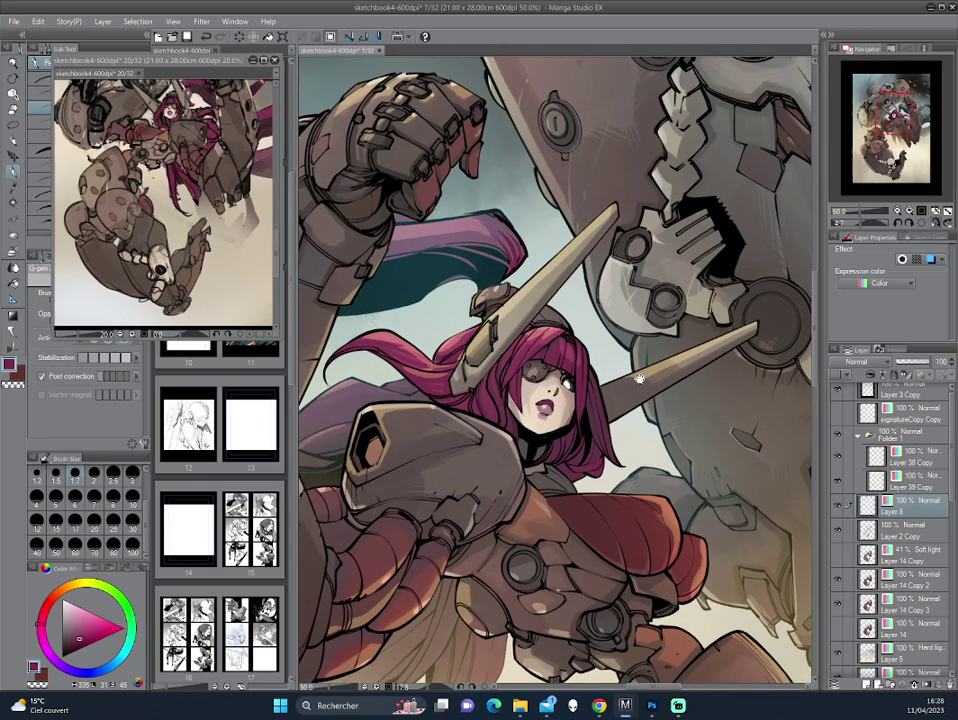
drag(454, 273, 423, 277)
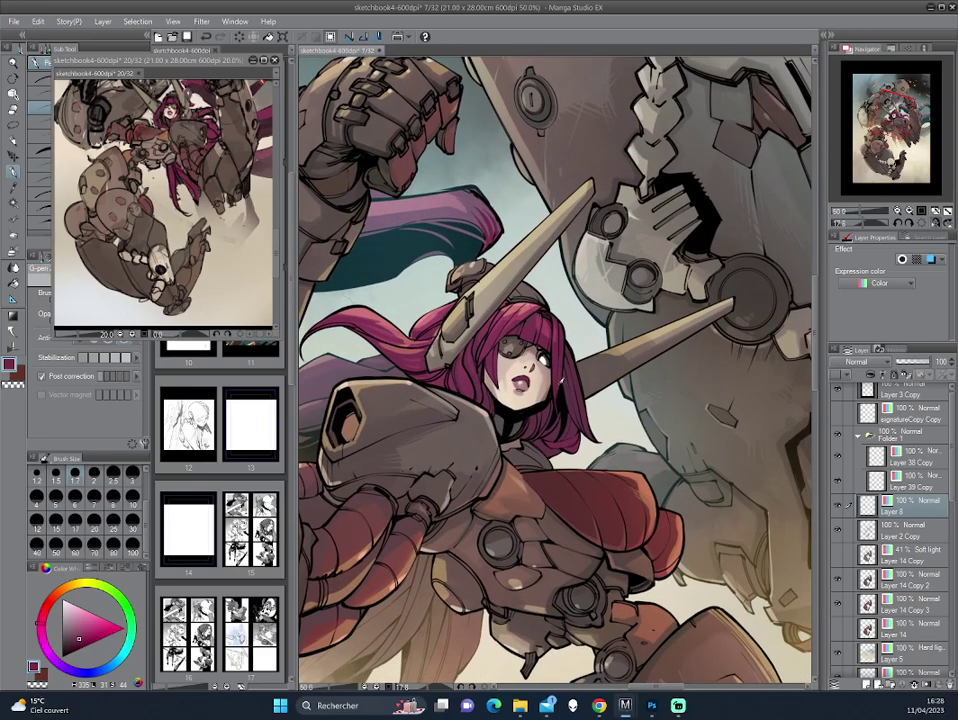
drag(571, 400, 665, 354)
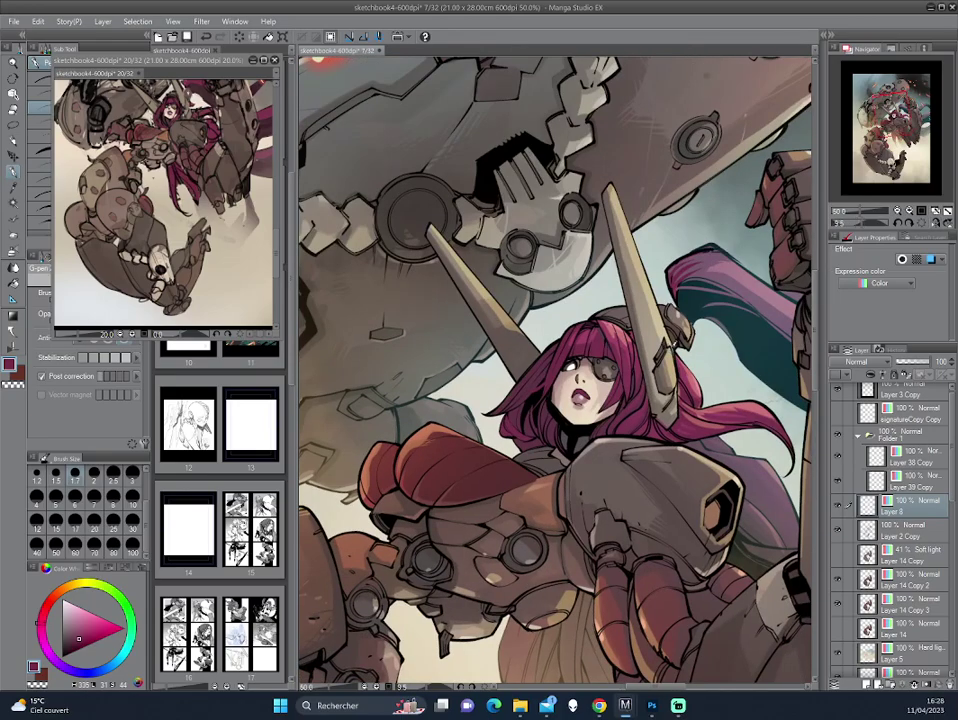
drag(490, 246, 464, 296)
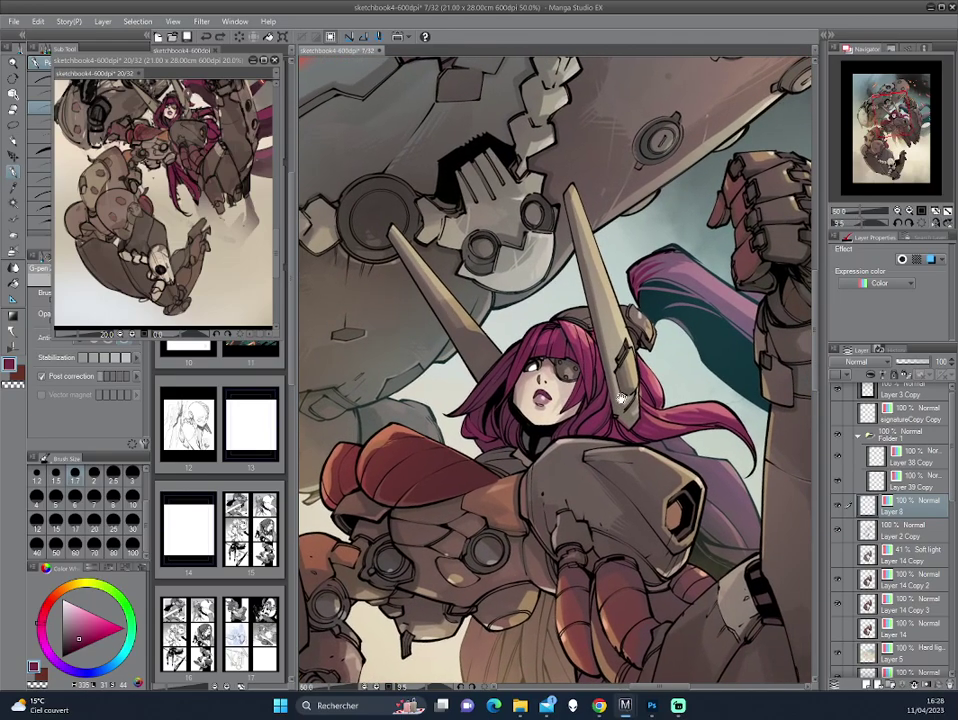
scroll(466, 295, down, 1)
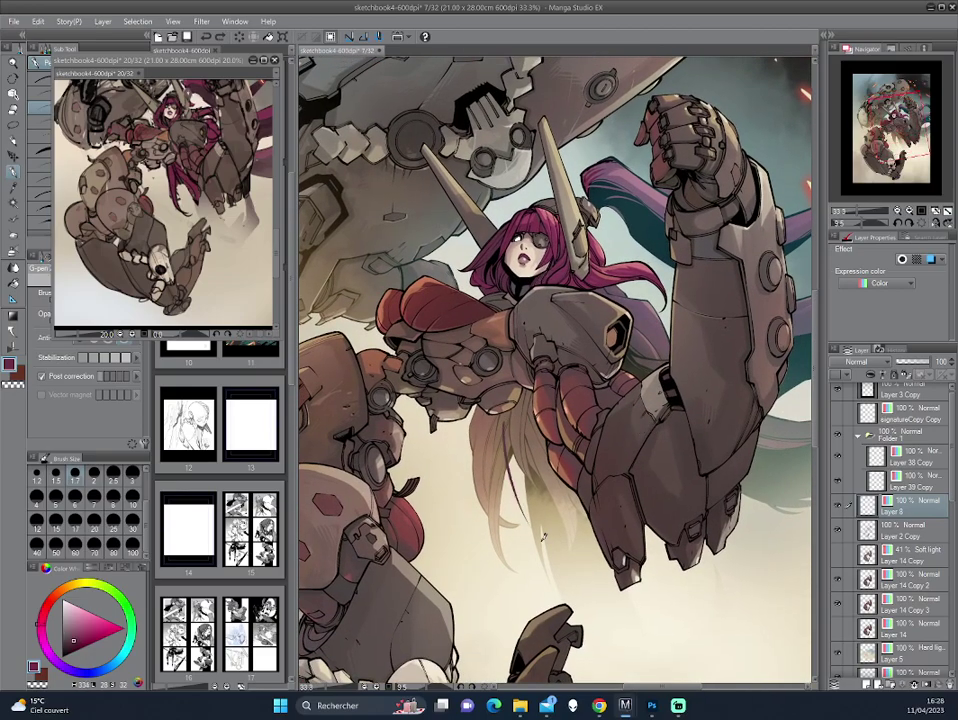
drag(549, 557, 470, 420)
scroll(470, 420, up, 1)
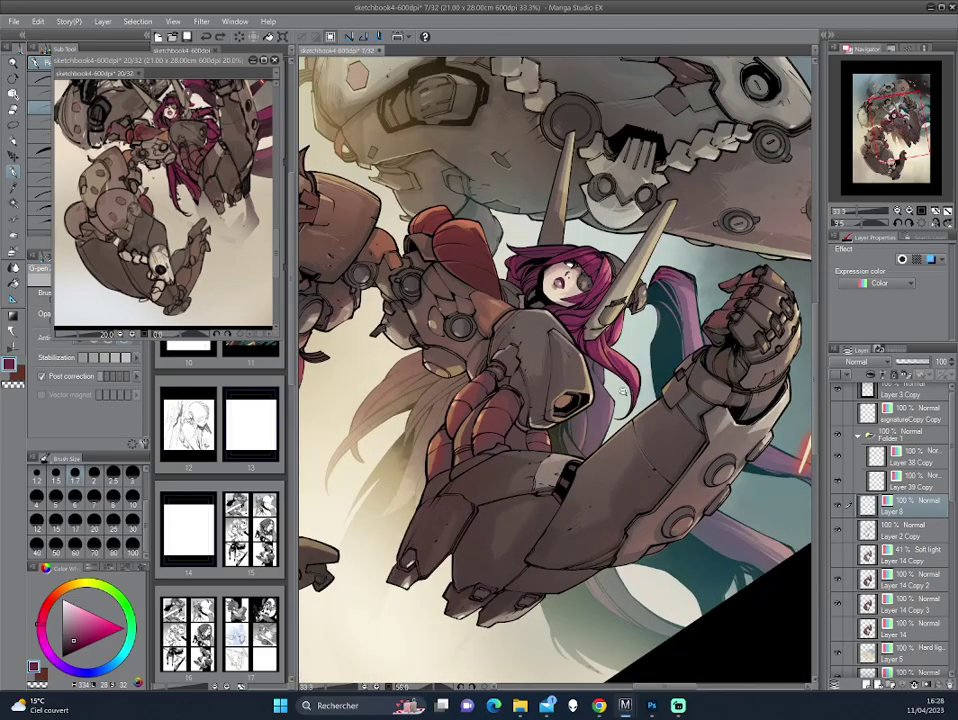
alt+click(578, 340)
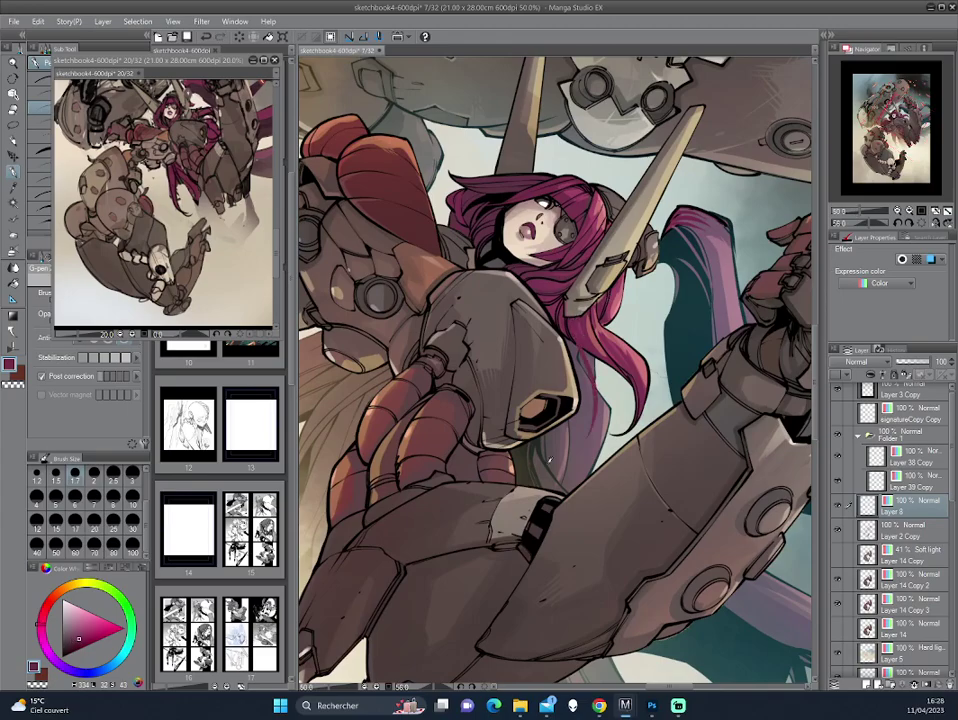
key(ctrl+asciicircum)
scroll(483, 260, down, 2)
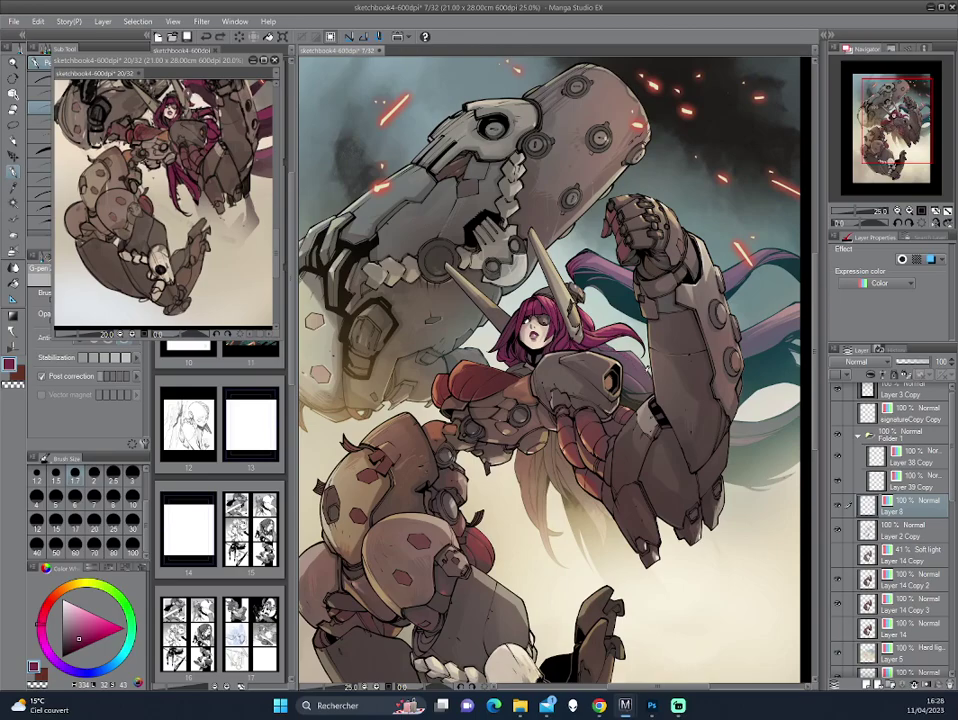
Step: On the Hard light layer, switch to the soft airbrush and mirror the view to check
click(842, 648)
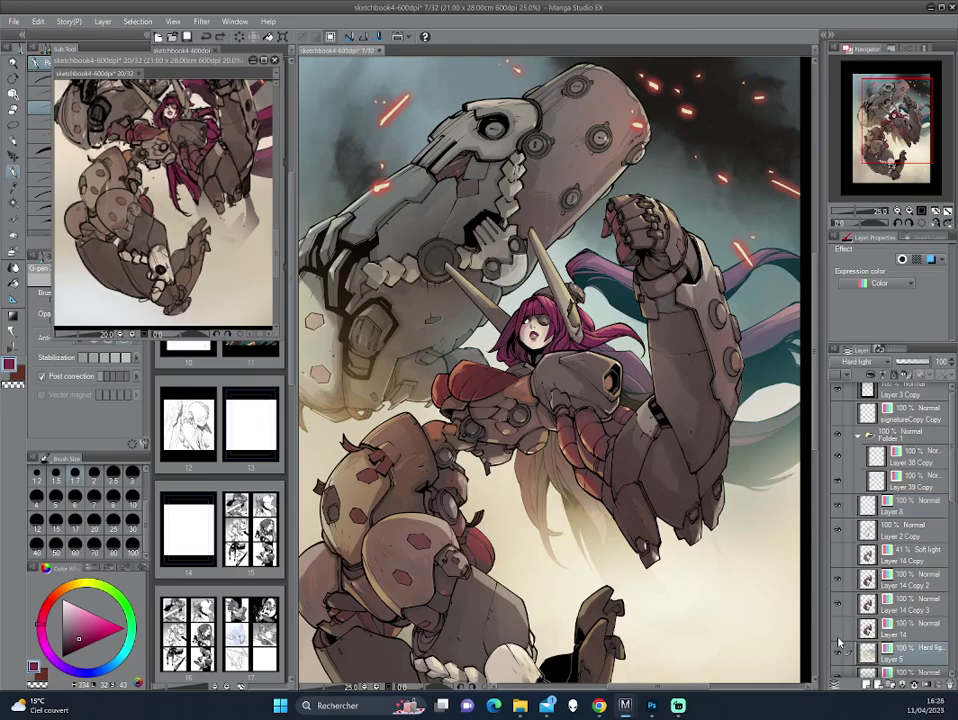
key(b)
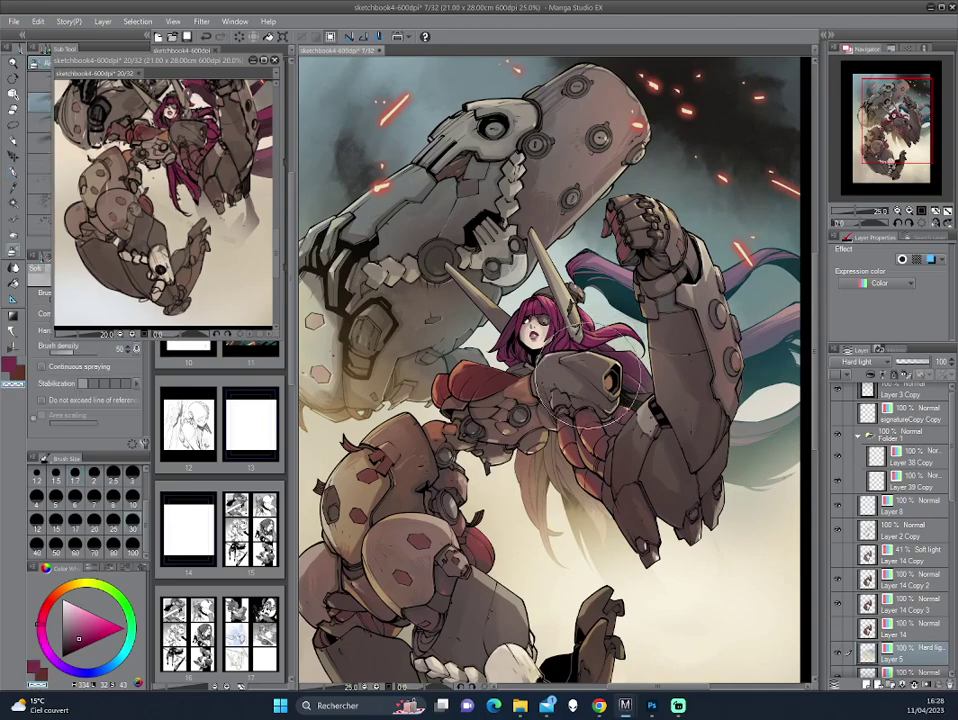
key(ctrl+0)
key(h)
key(ctrl+plus)
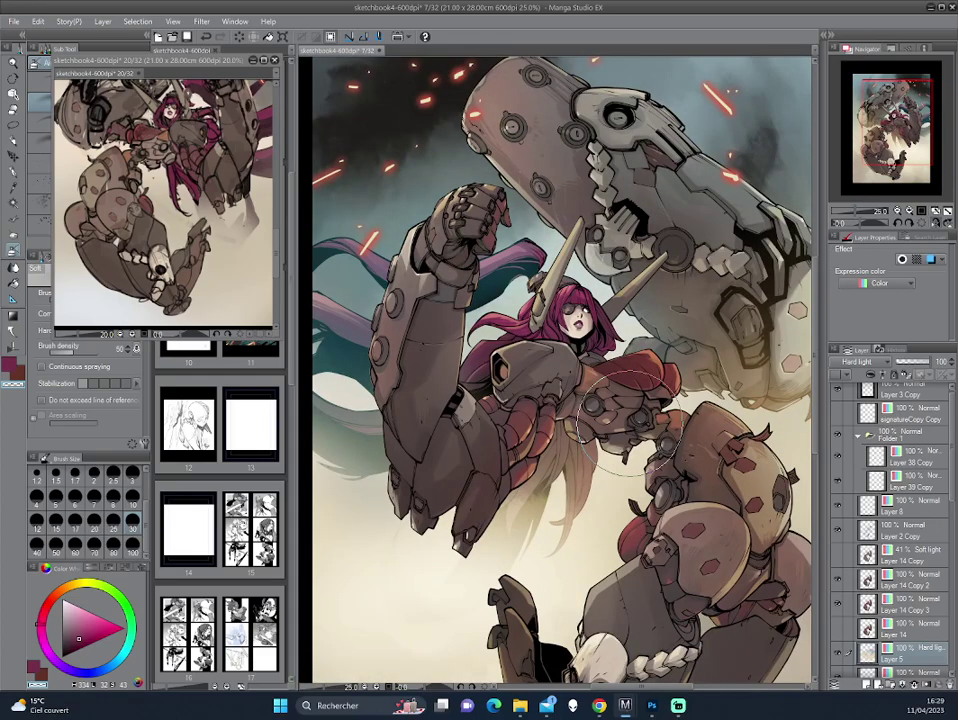
key(h)
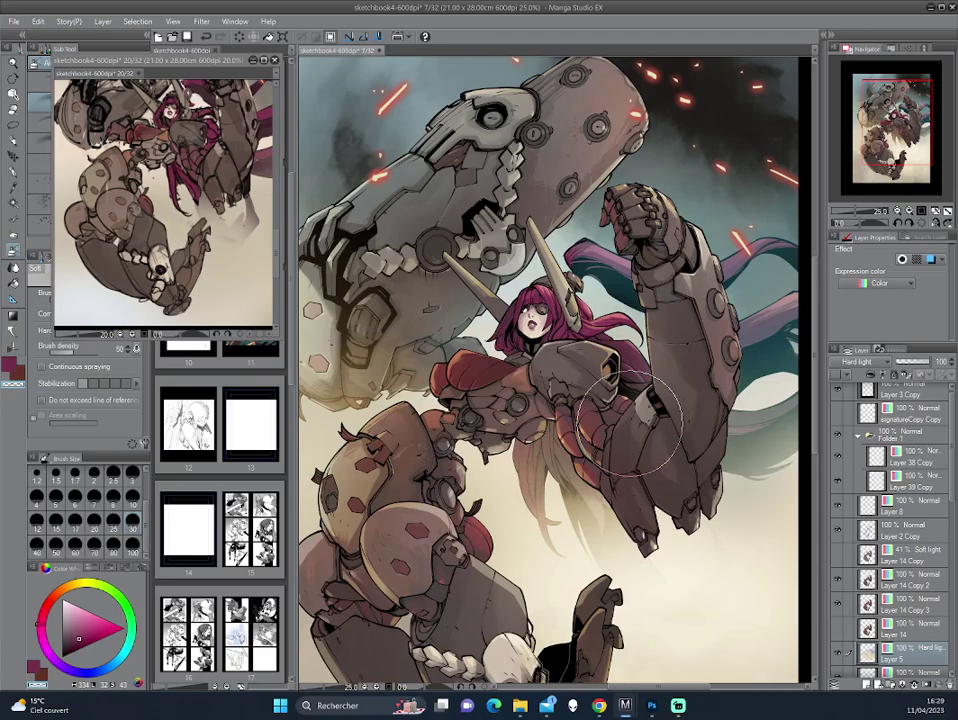
Step: Select Layer 14 Copy 2 and touch up with the G-pen in light peach
click(845, 579)
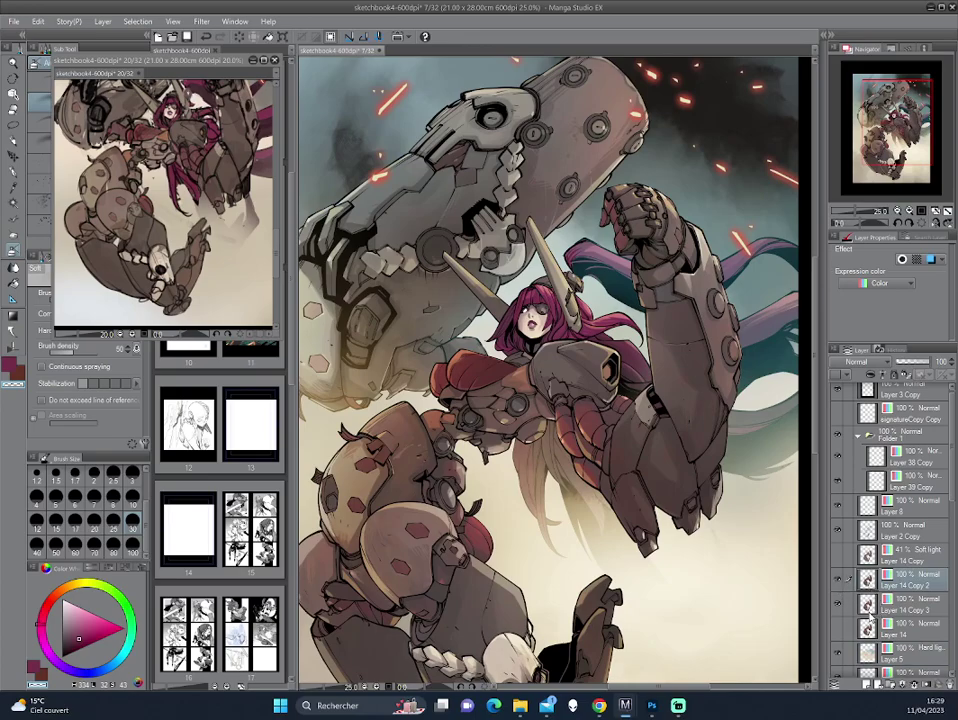
scroll(537, 355, up, 2)
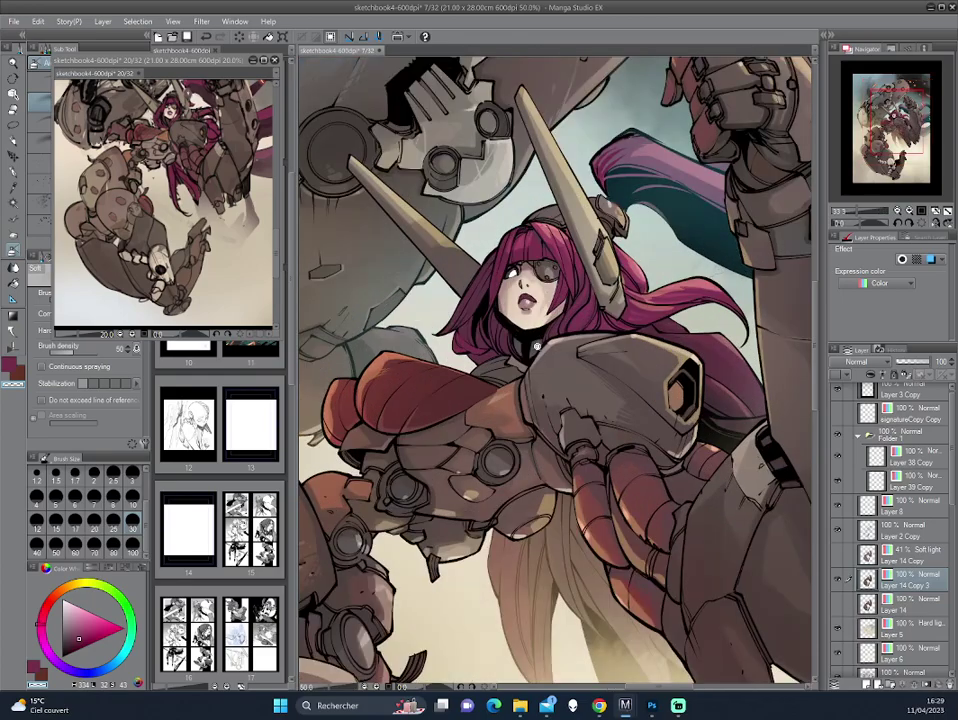
key(p)
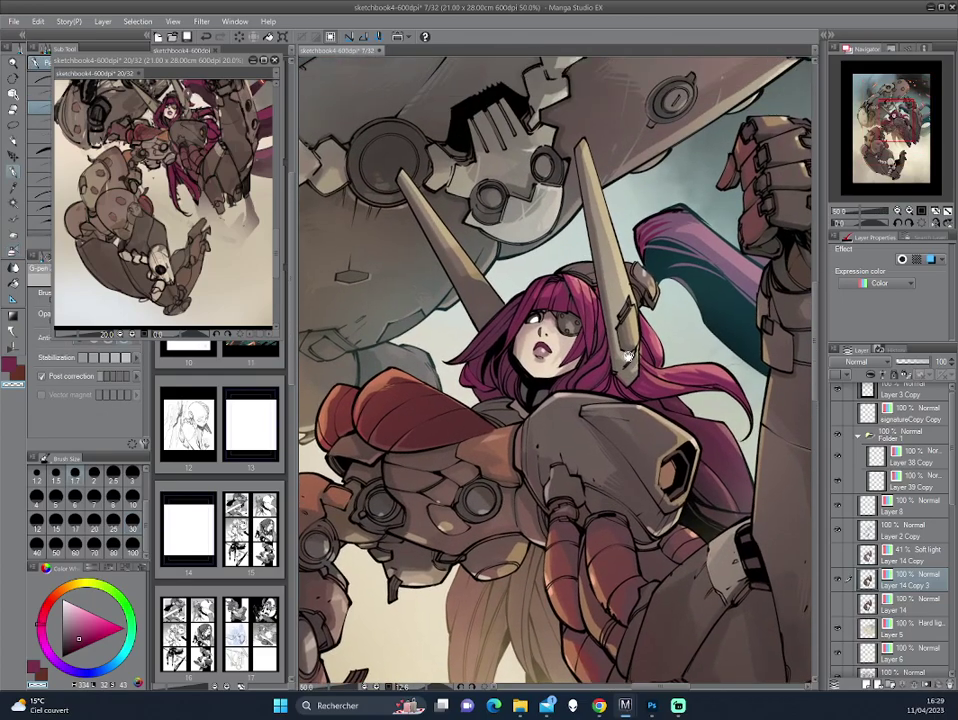
drag(425, 197, 400, 236)
alt+click(389, 255)
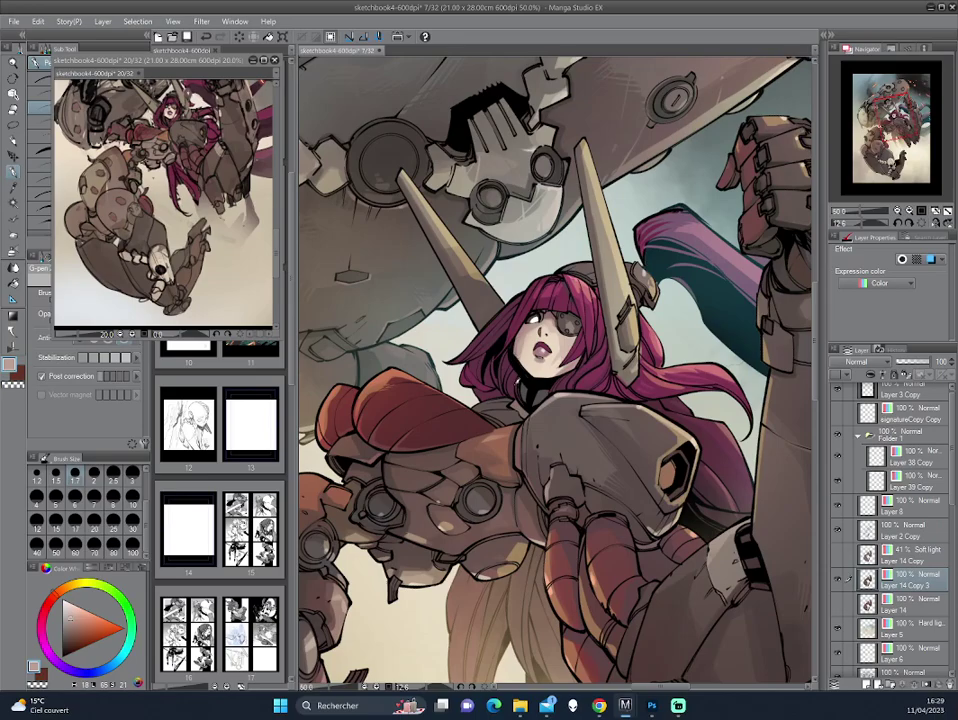
Step: Touch up with the darker brush in dark red and dark mauve, then zoom out
key(b)
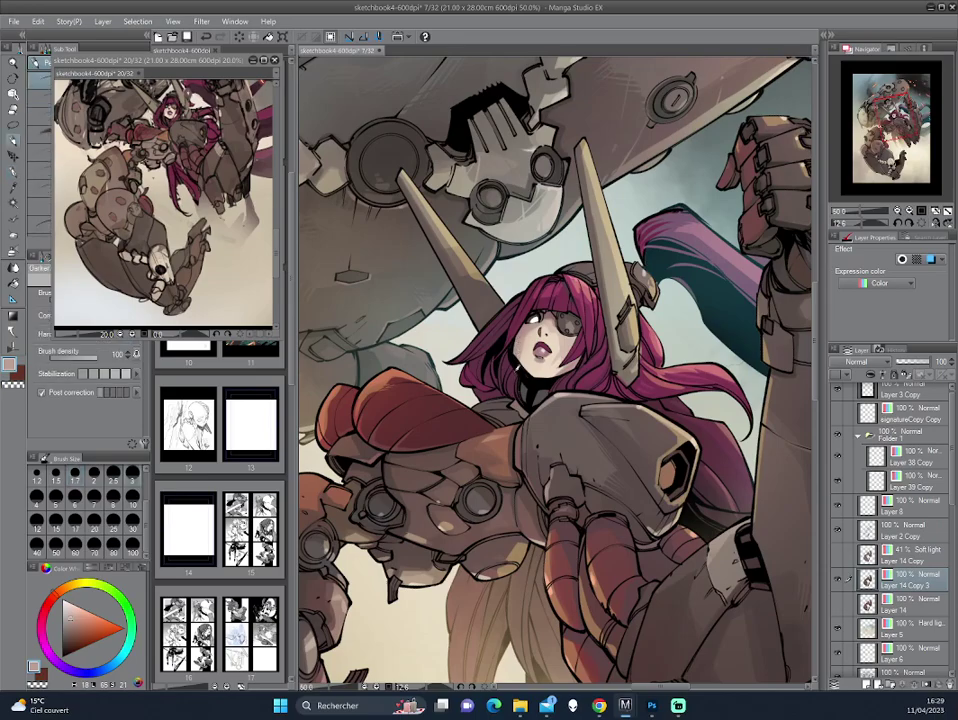
alt+click(552, 310)
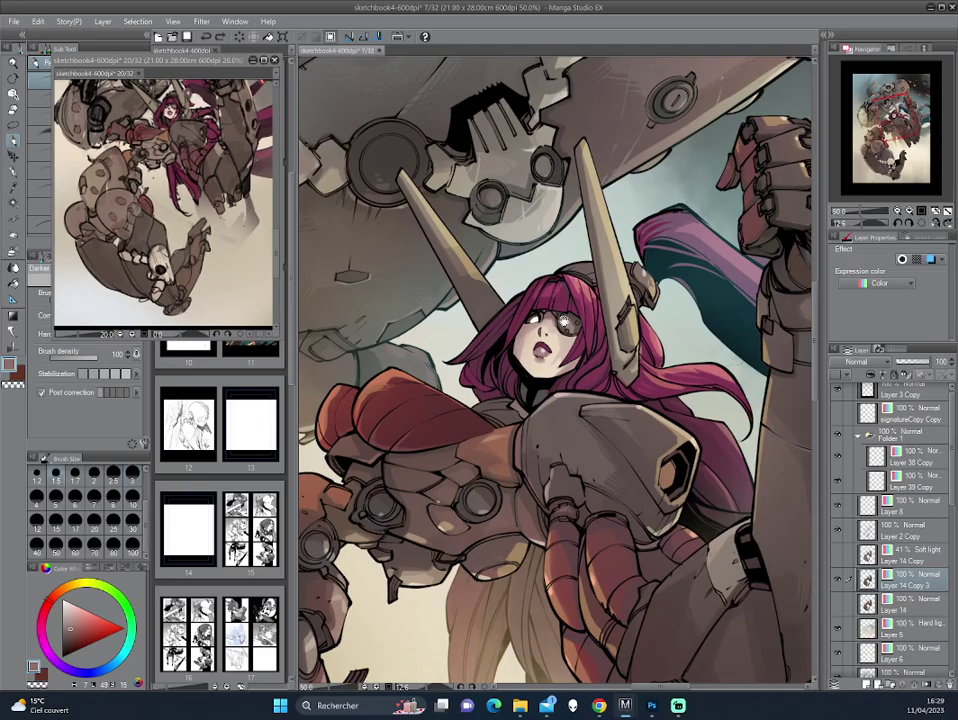
drag(552, 300, 575, 368)
drag(410, 306, 416, 252)
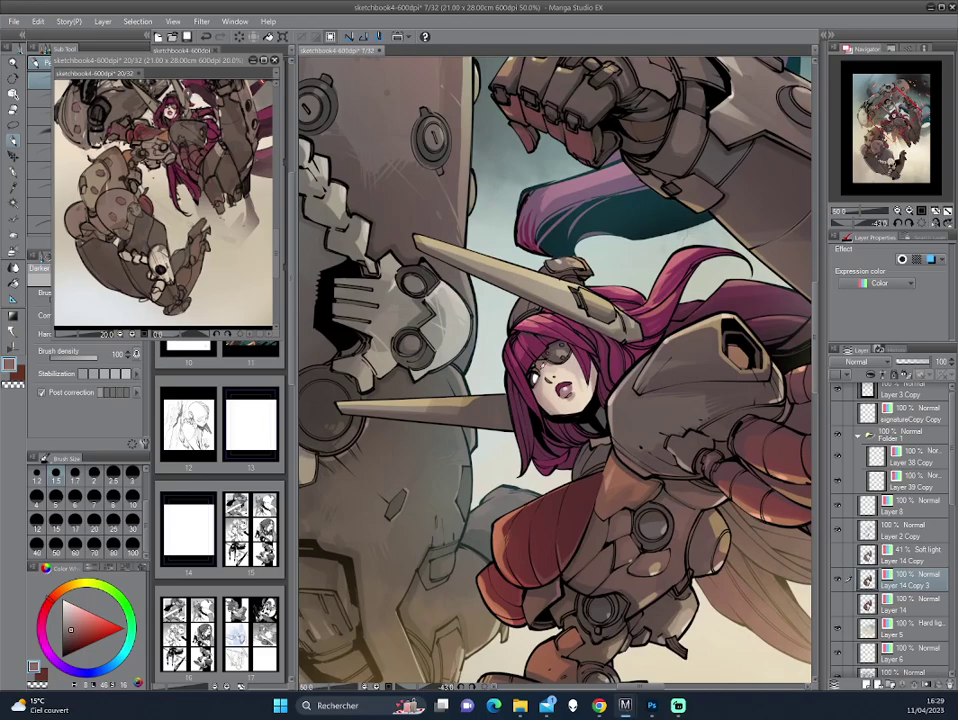
alt+click(400, 268)
key(ctrl+minus)
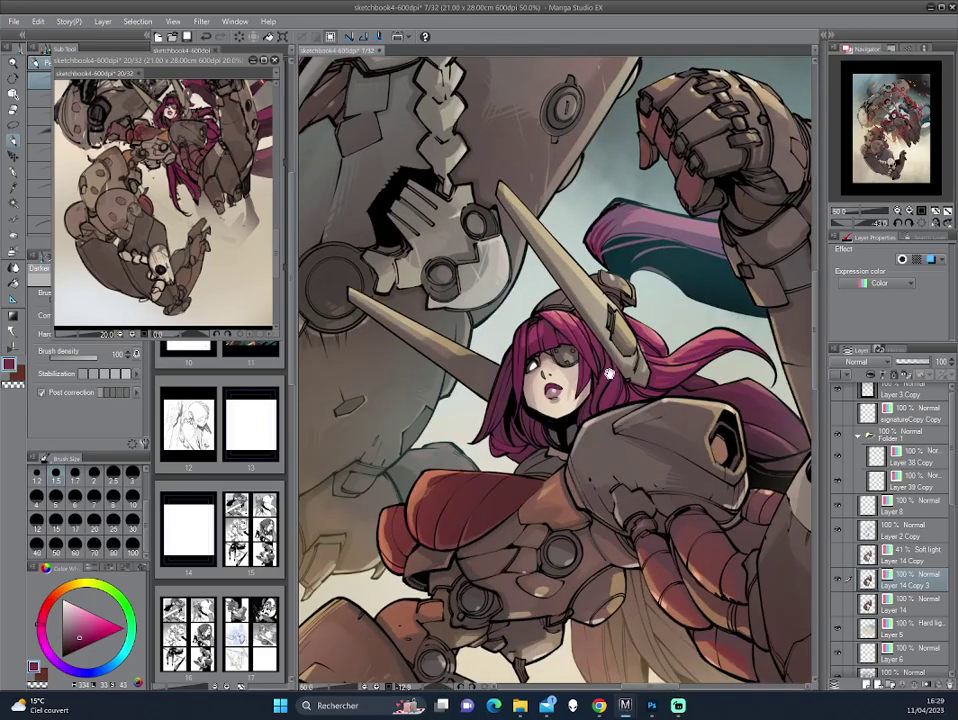
key(ctrl+minus)
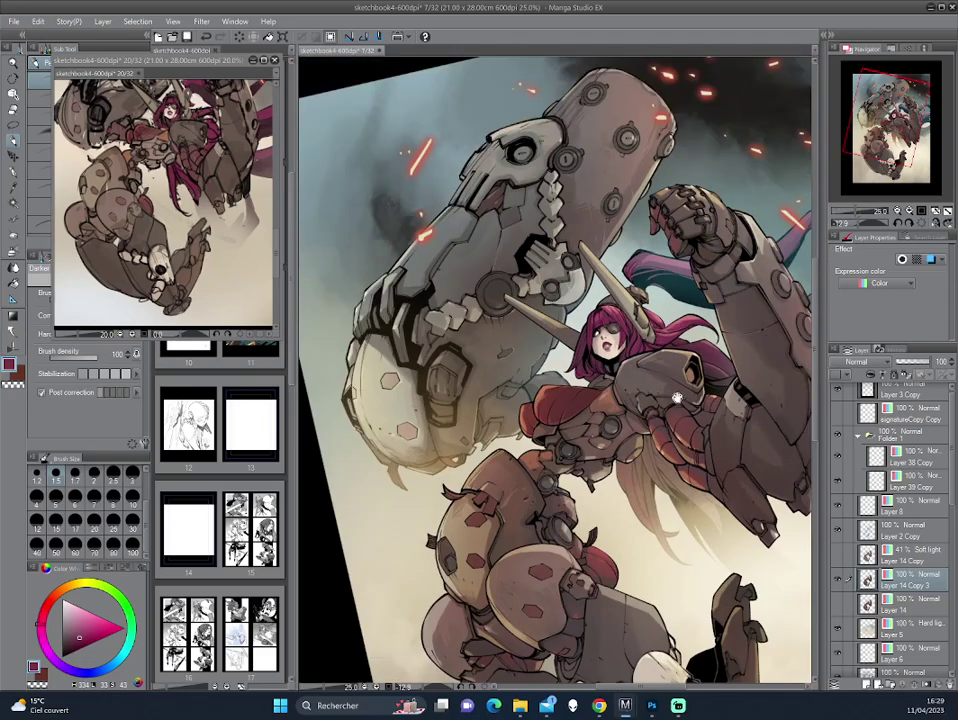
Step: Straighten and centre the whole page, select all, and make signatureCopy Copy the working layer
key(asciicircum)
key(asciicircum)
key(ctrl+minus)
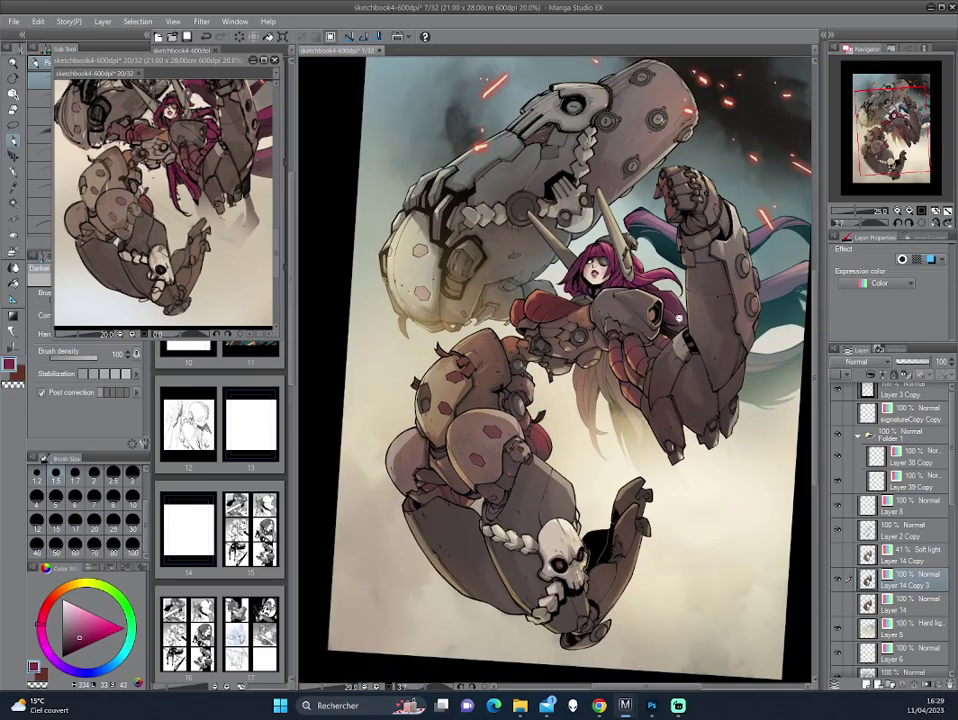
key(ctrl+minus)
key(asciicircum)
key(ctrl+at)
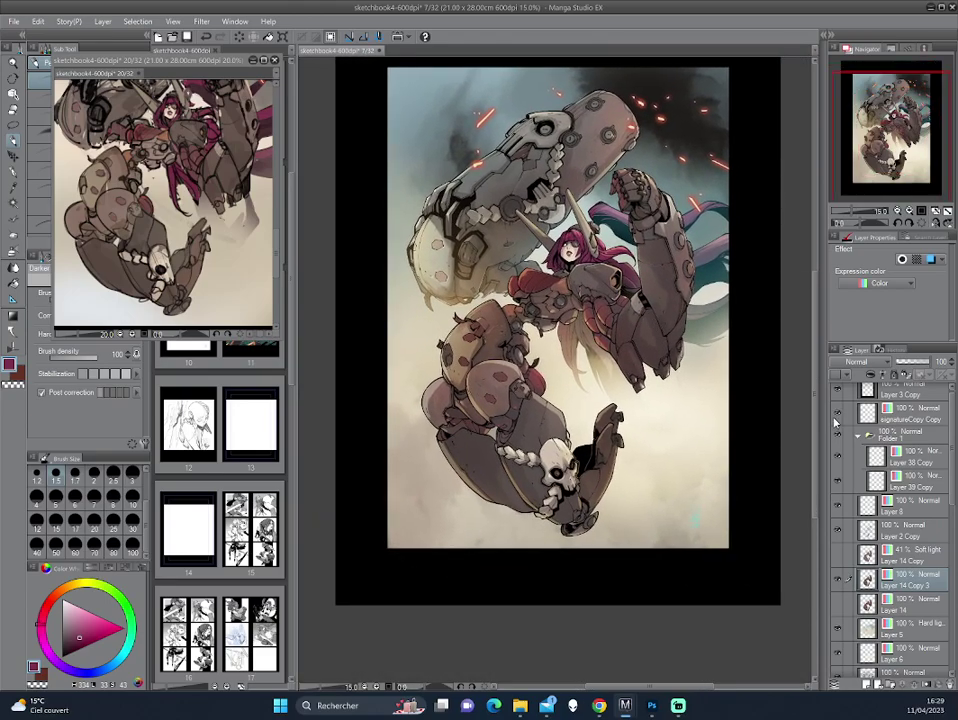
key(ctrl+a)
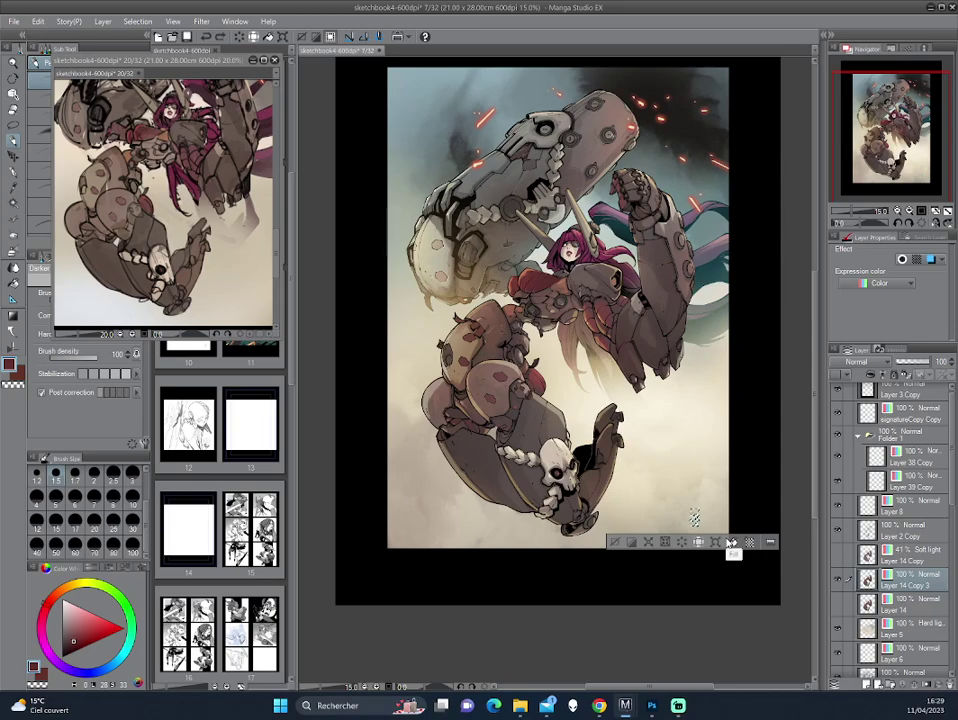
key(ctrl+d)
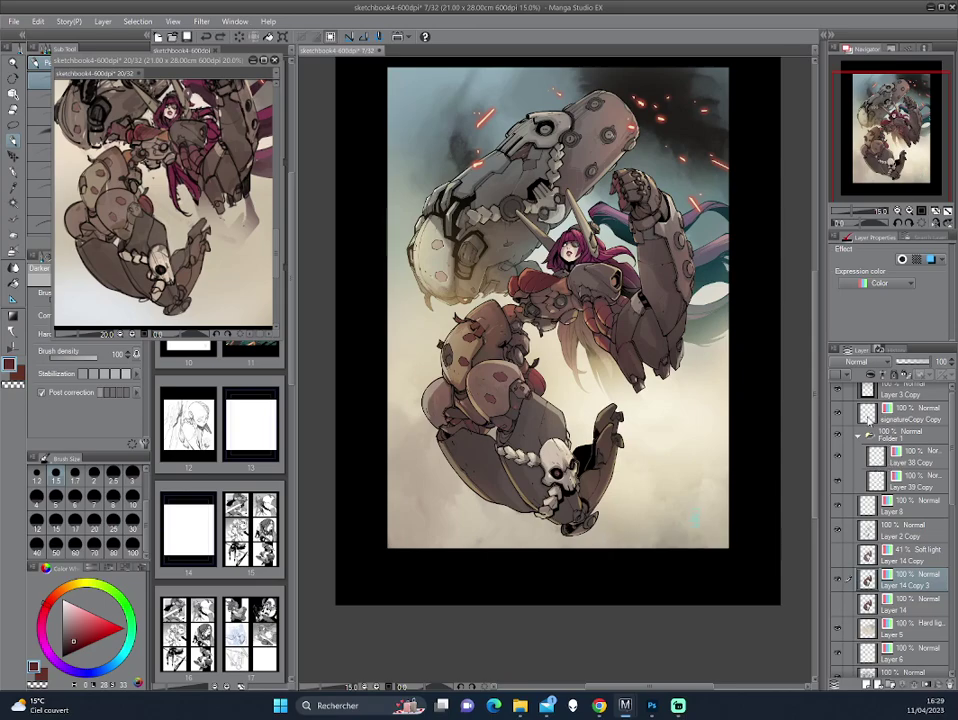
key(ctrl+z)
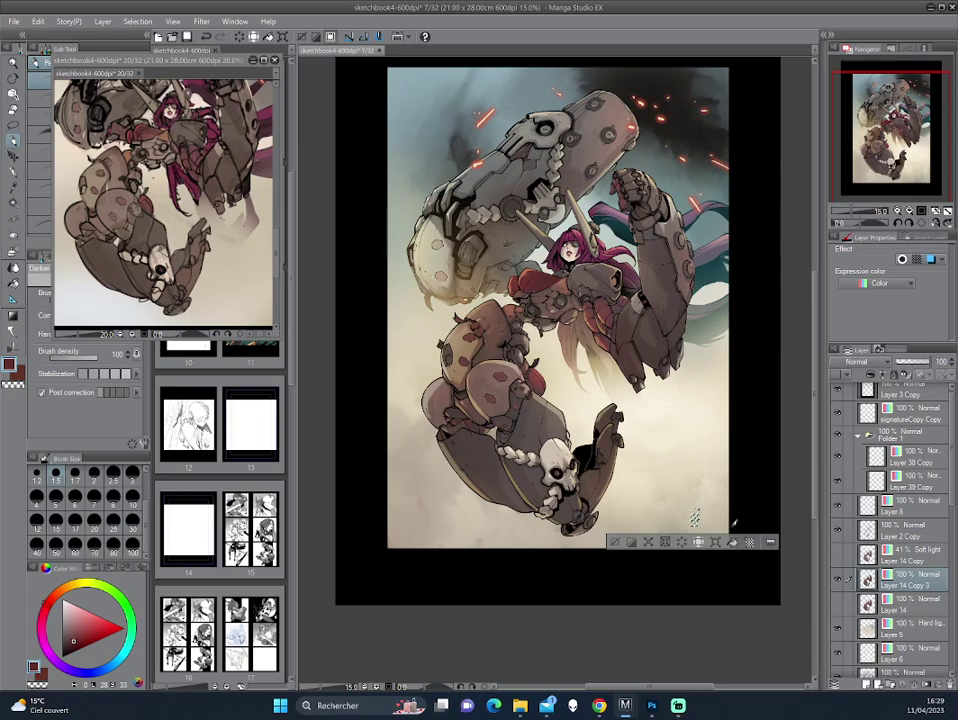
key(ctrl+z)
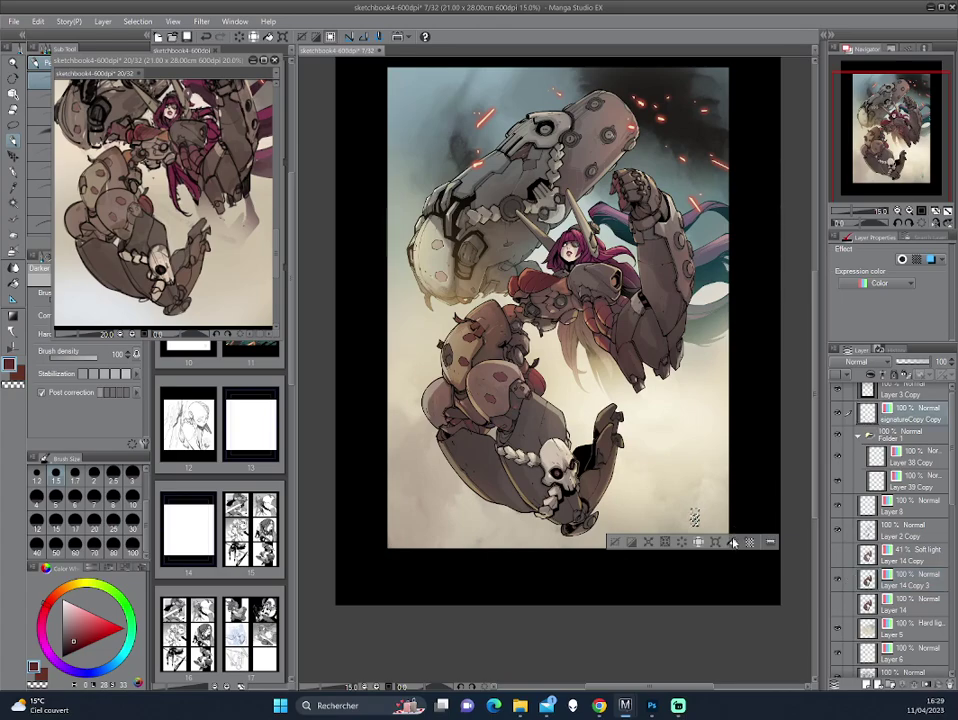
Step: Transform the signature from the lower right to beside the skull limb's claw and apply it
click(732, 542)
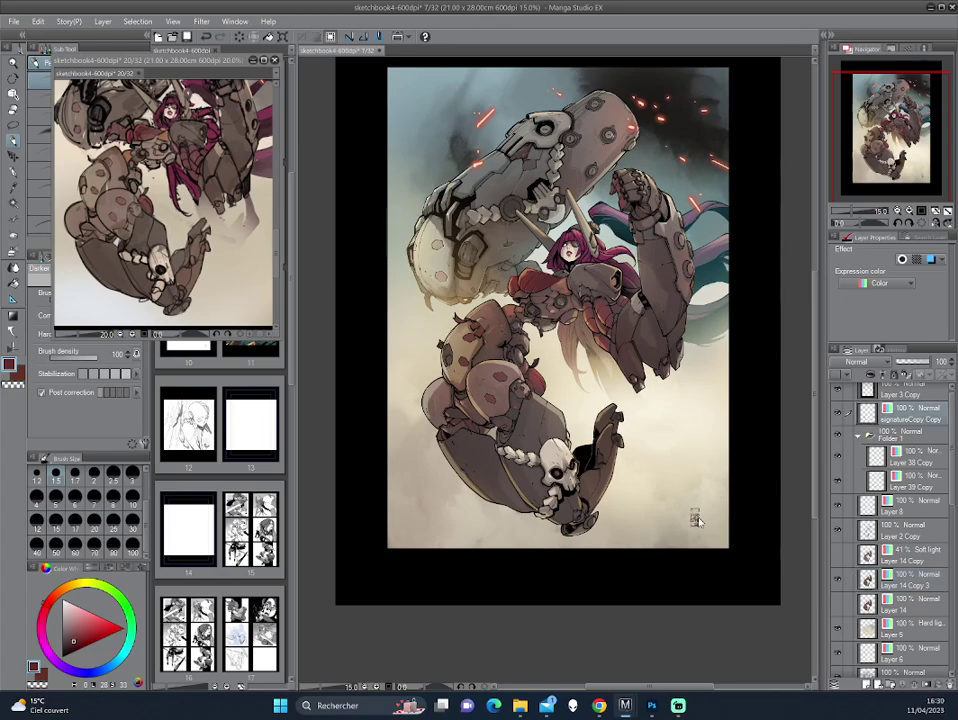
key(ctrl+t)
scroll(700, 490, up, 3)
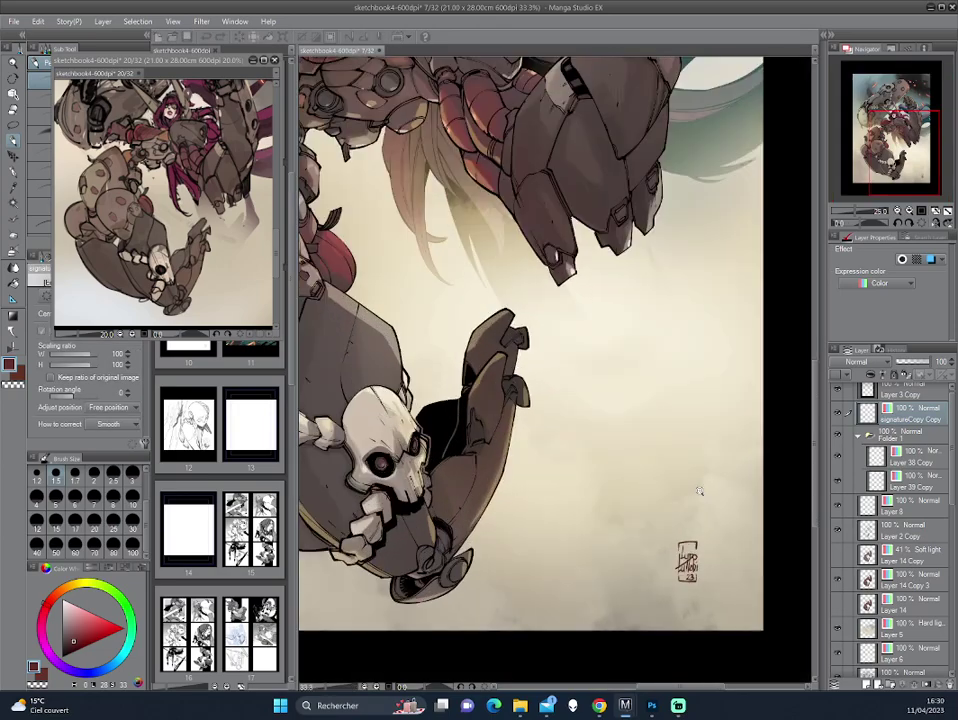
drag(686, 560, 500, 533)
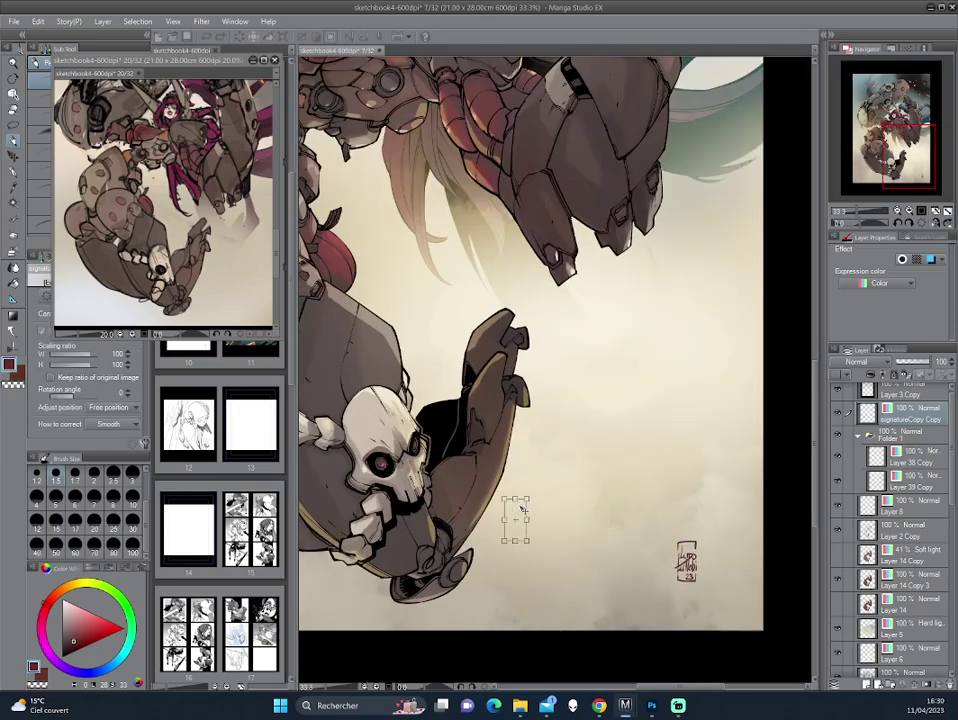
scroll(584, 440, down, 1)
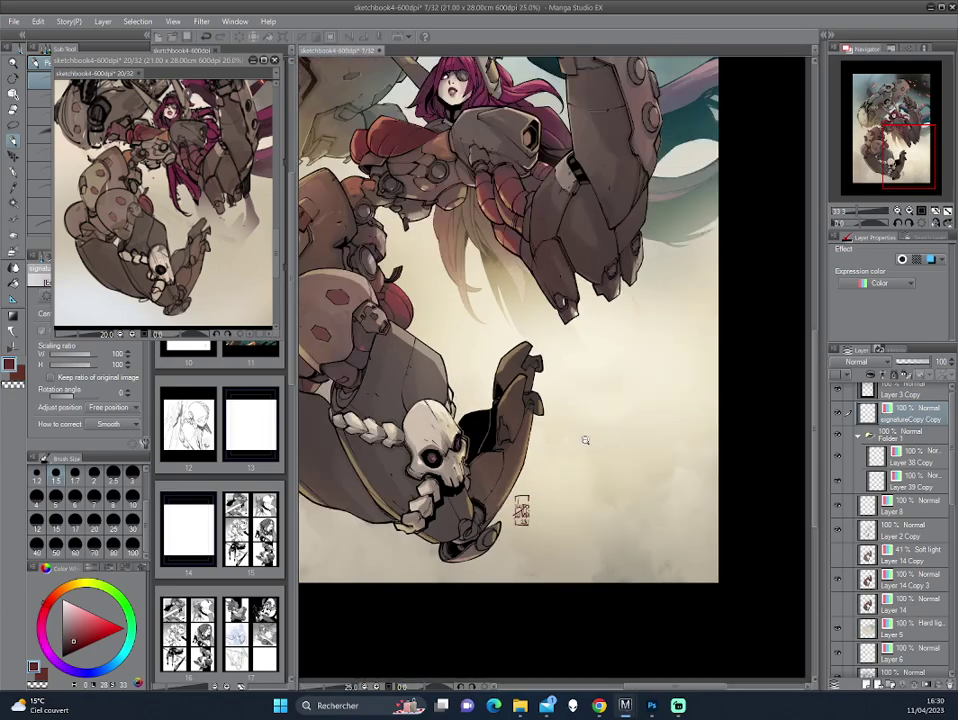
scroll(597, 404, down, 1)
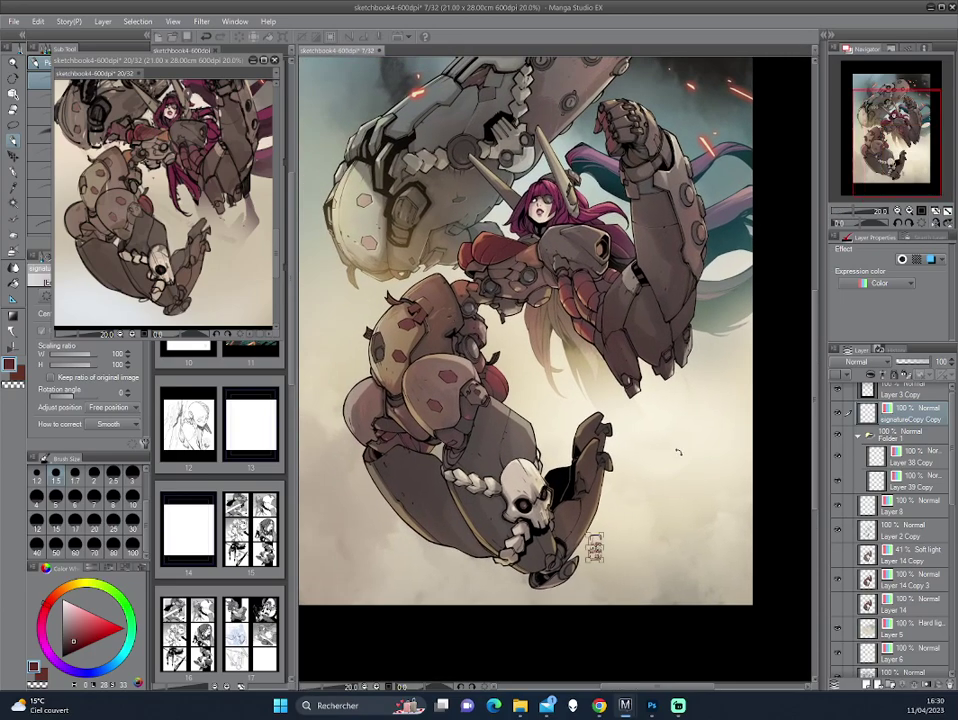
key(p)
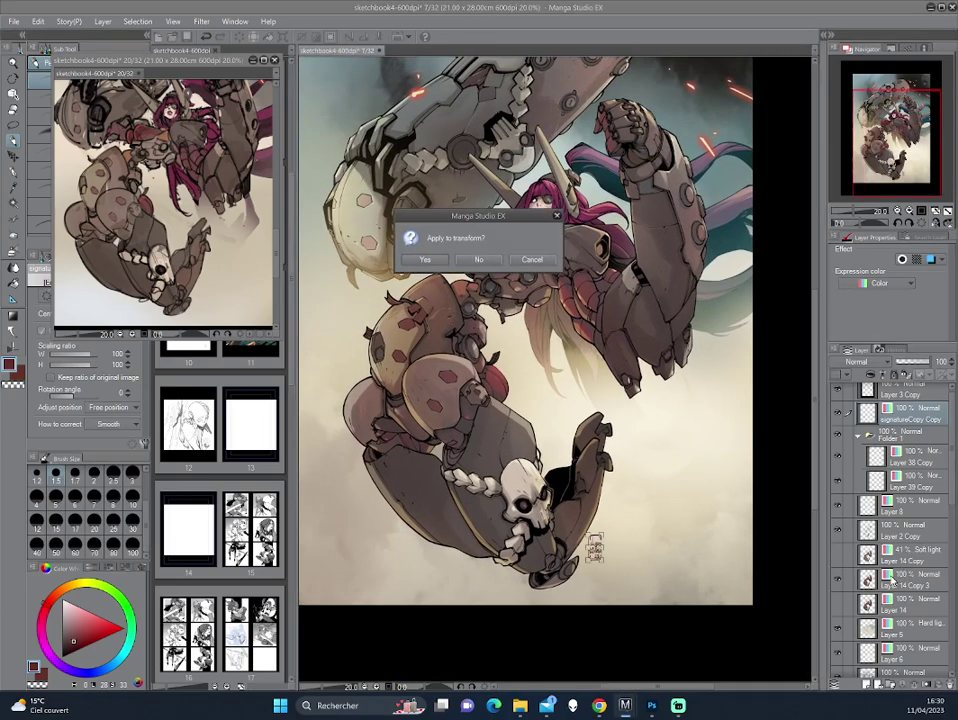
key(Return)
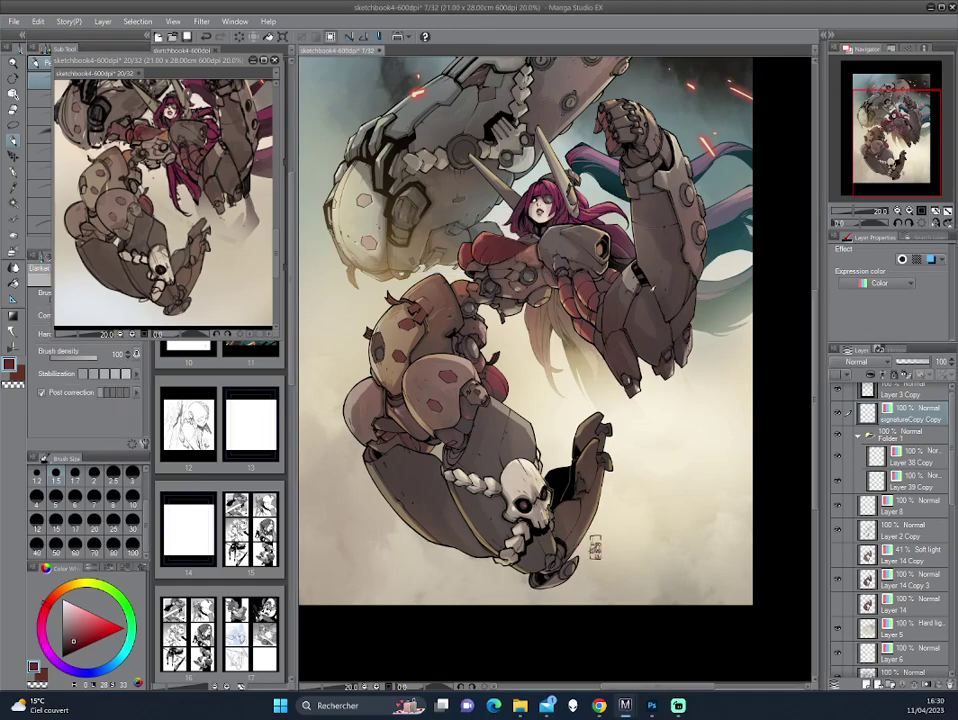
scroll(653, 330, down, 1)
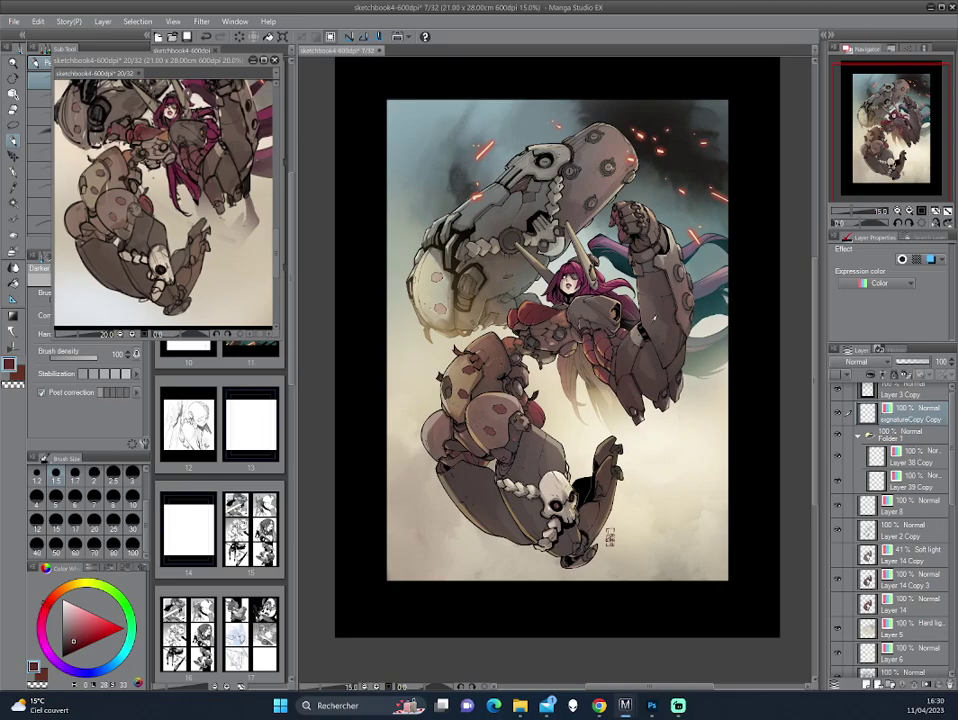
scroll(651, 322, up, 1)
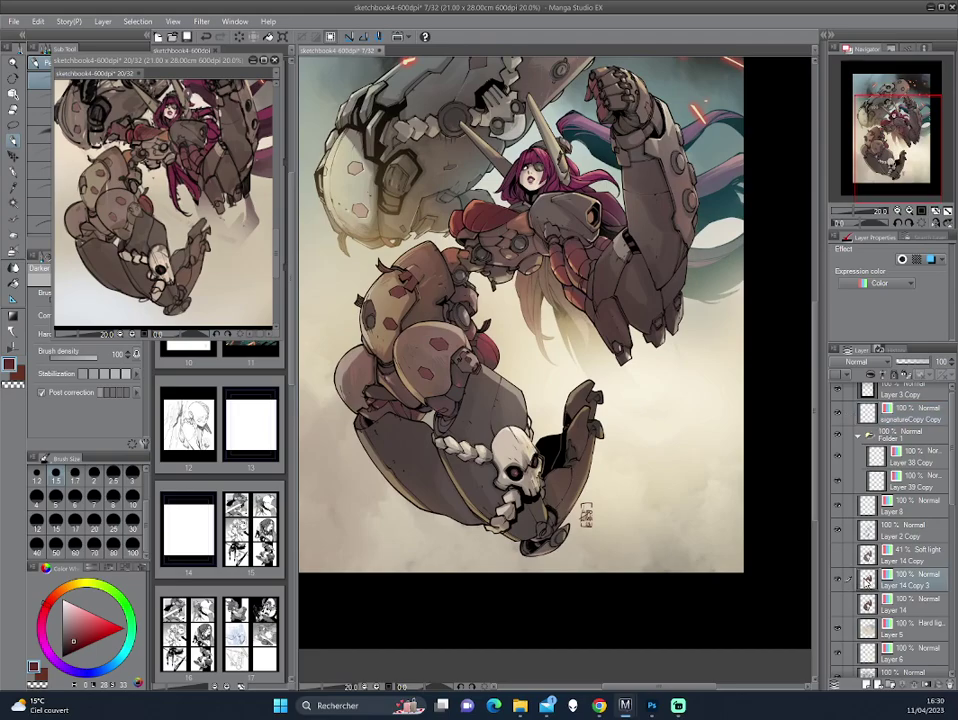
ctrl+click(866, 579)
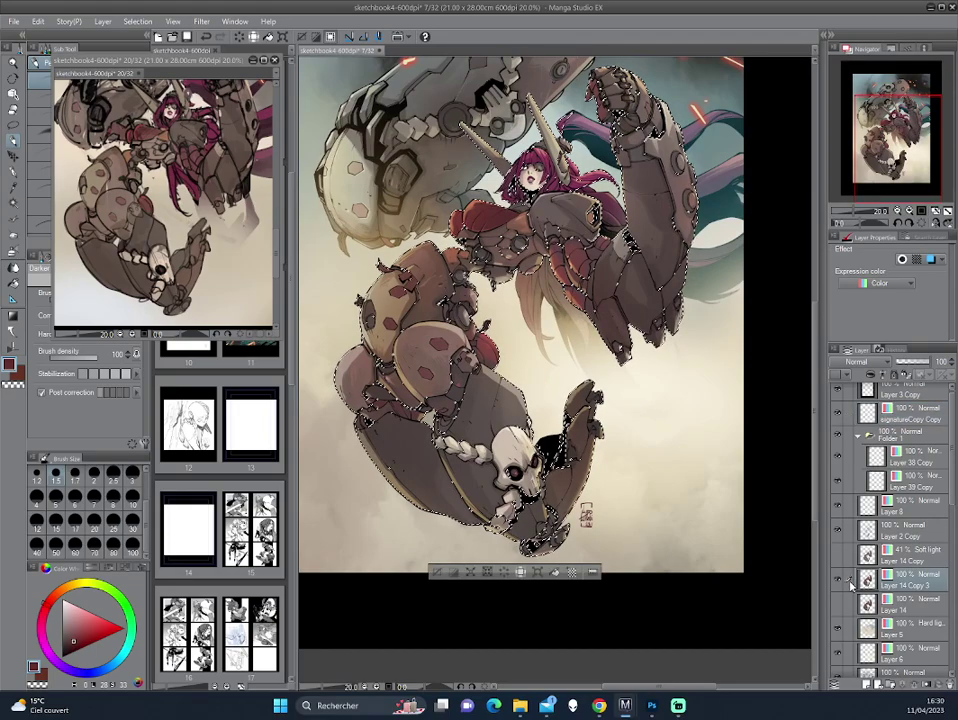
key(ctrl+h)
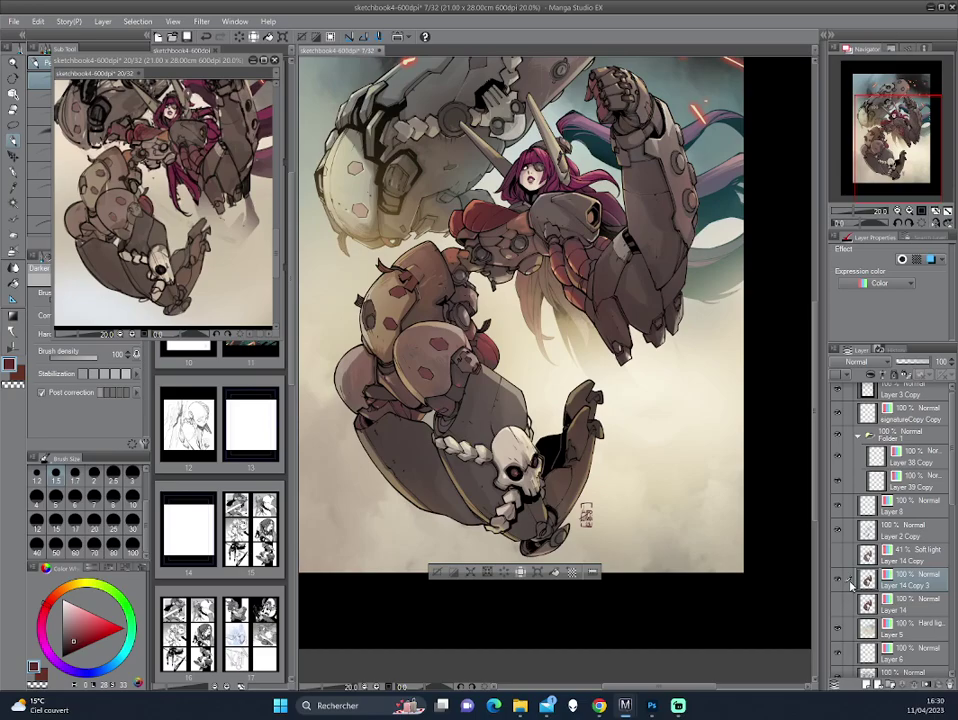
key(p)
scroll(538, 393, up, 3)
mouse_move(404, 345)
mouse_down()
mouse_move(408, 302)
mouse_move(426, 469)
mouse_move(468, 387)
mouse_up()
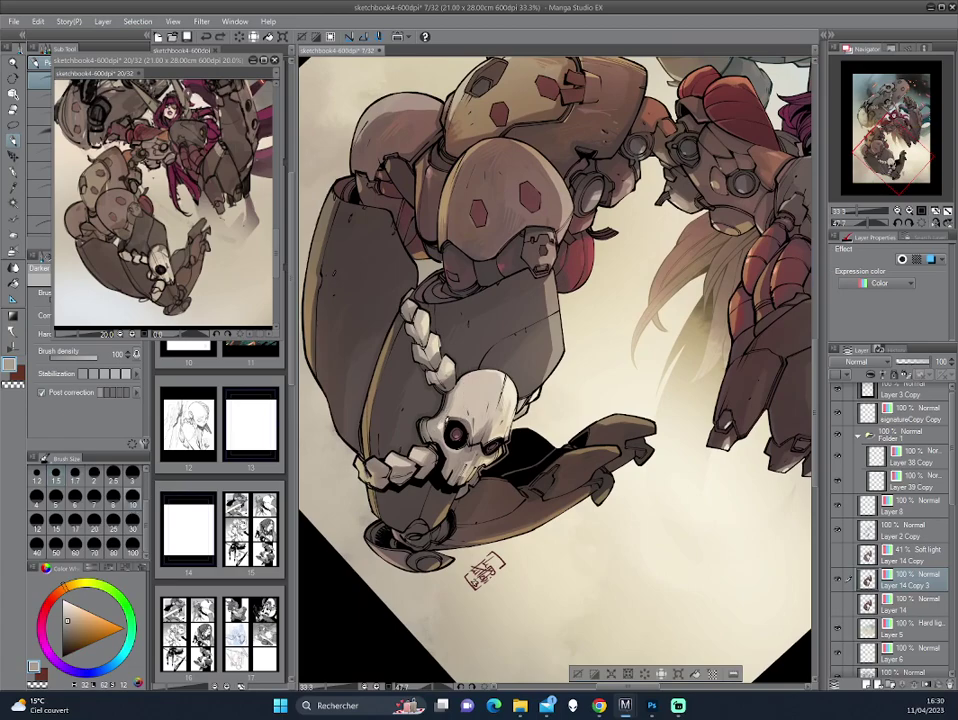
Step: Add dark shading inside the skull limb's left edge, mirroring and rotating the view
mouse_move(330, 320)
mouse_down()
mouse_move(355, 279)
mouse_move(352, 322)
mouse_up()
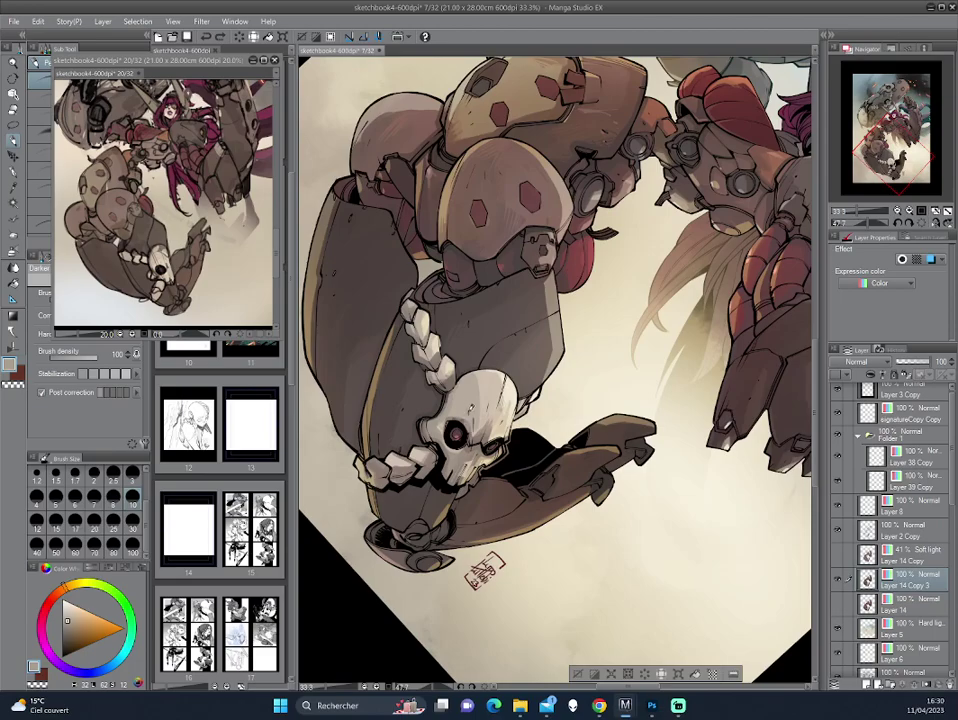
key(h)
drag(450, 260, 576, 297)
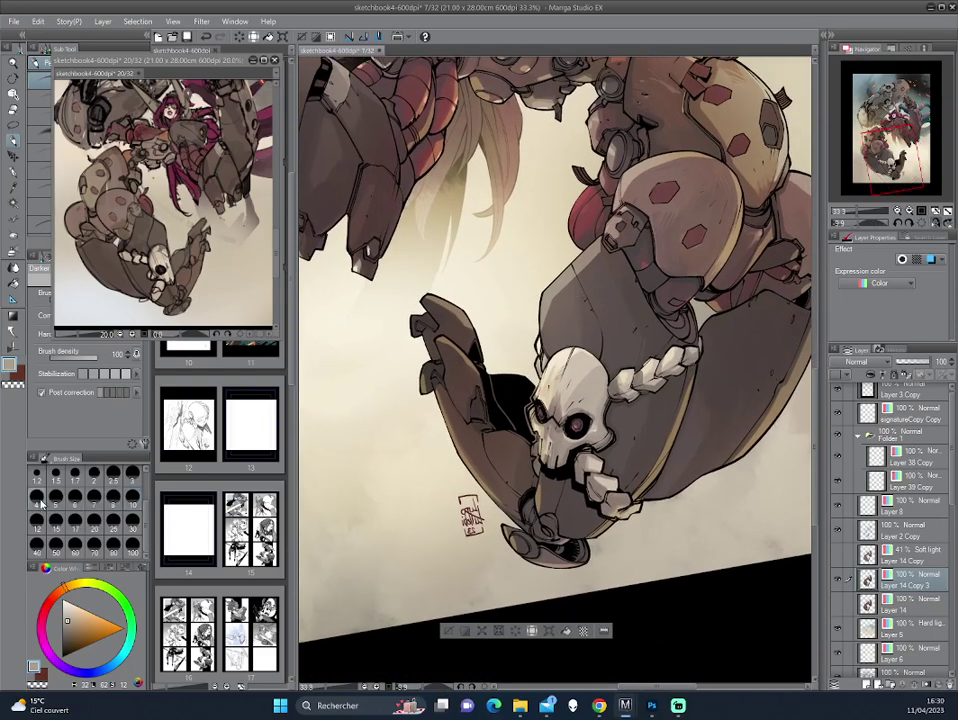
drag(550, 300, 580, 340)
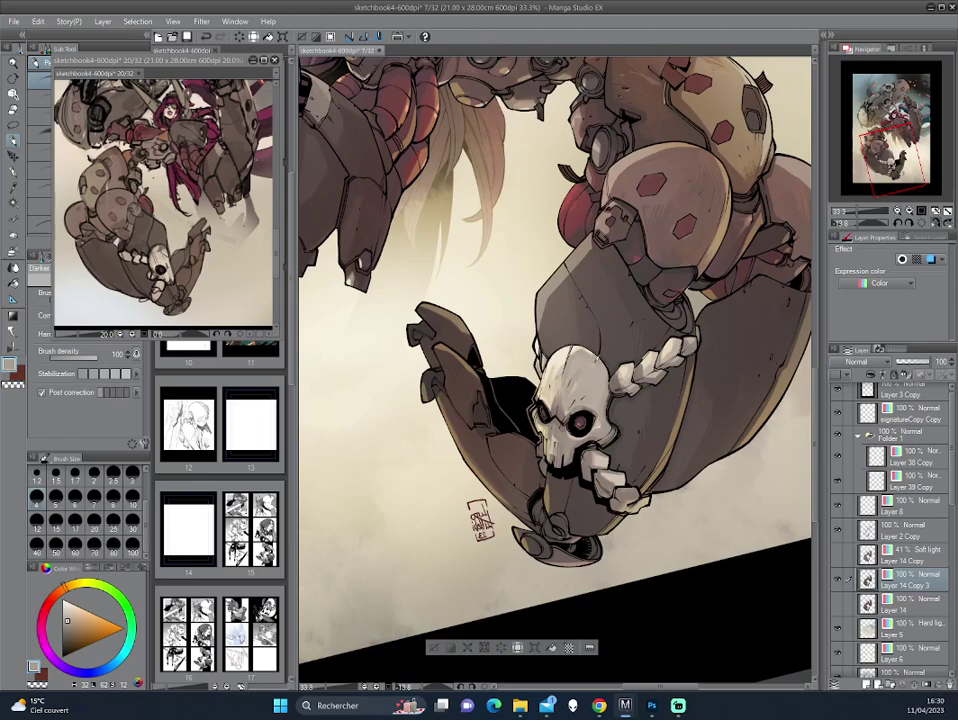
drag(433, 290, 598, 358)
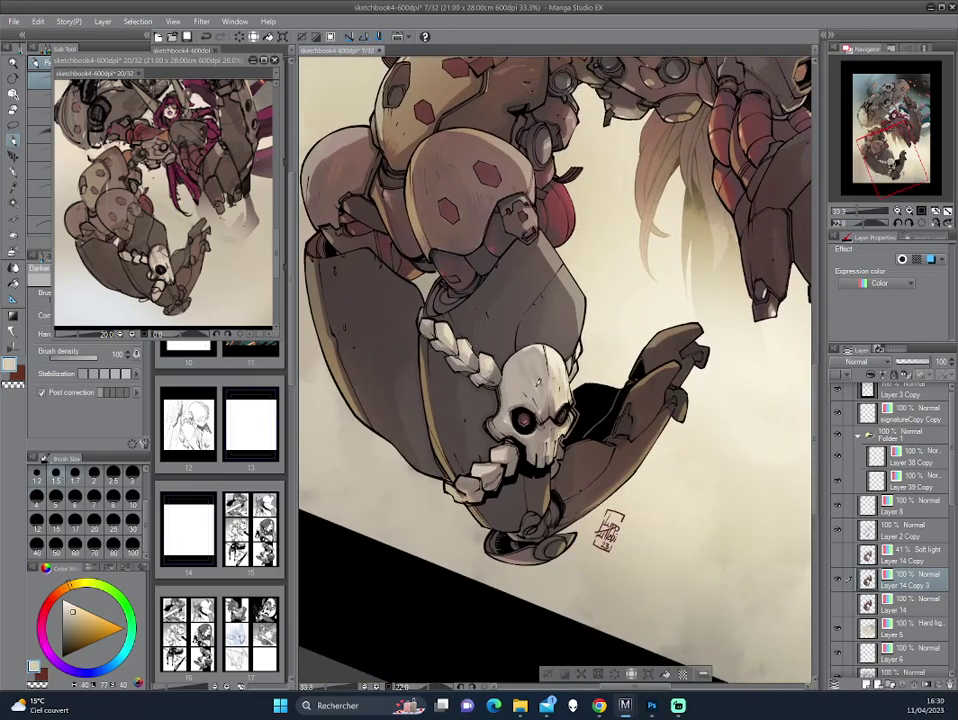
drag(404, 289, 606, 345)
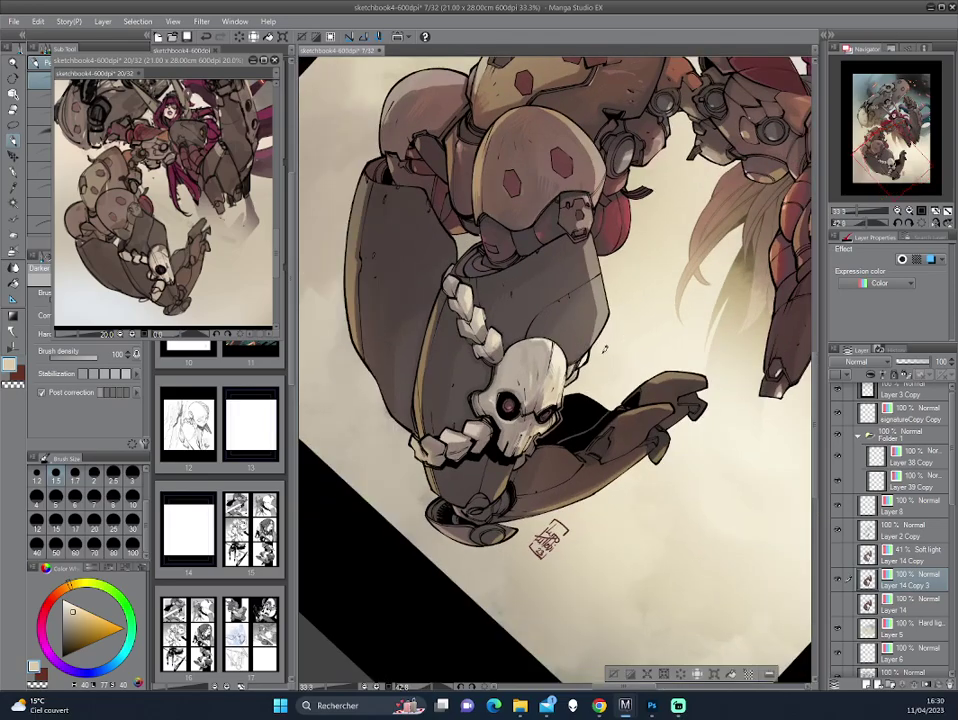
scroll(430, 347, up, 1)
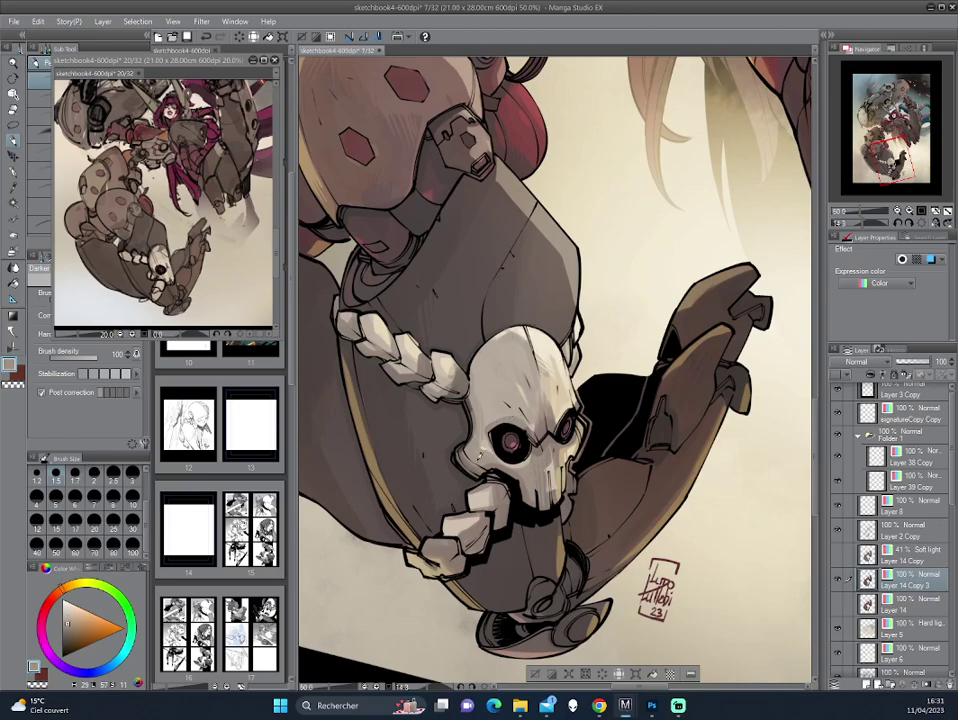
Step: Sample darker tones and shade the limb's upper armour, then zoom out upright
alt+click(470, 396)
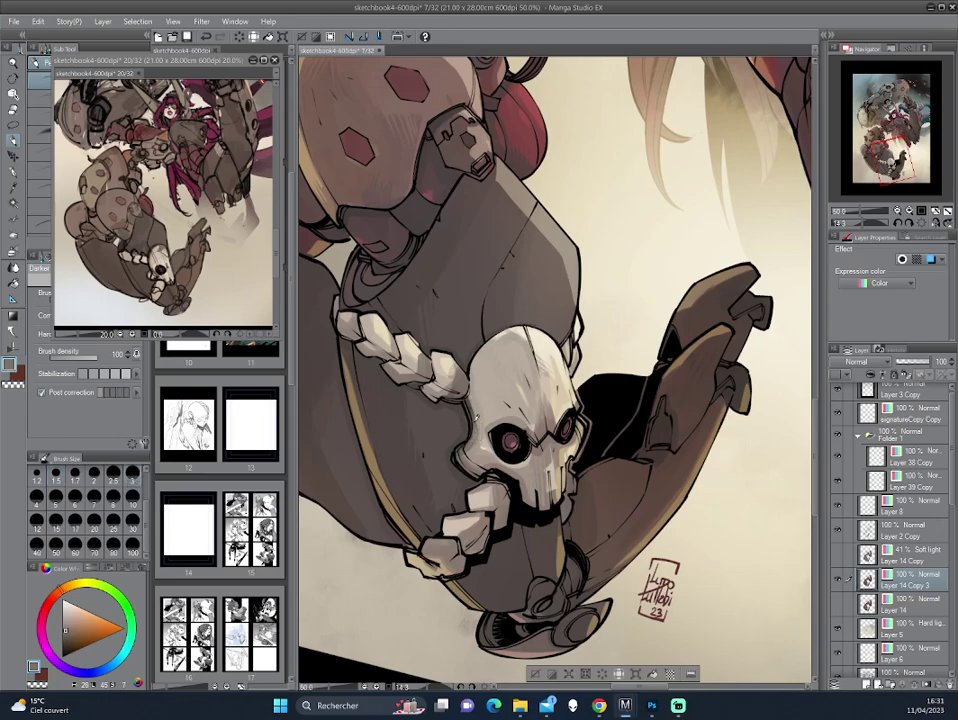
alt+click(471, 393)
key(asciicircum)
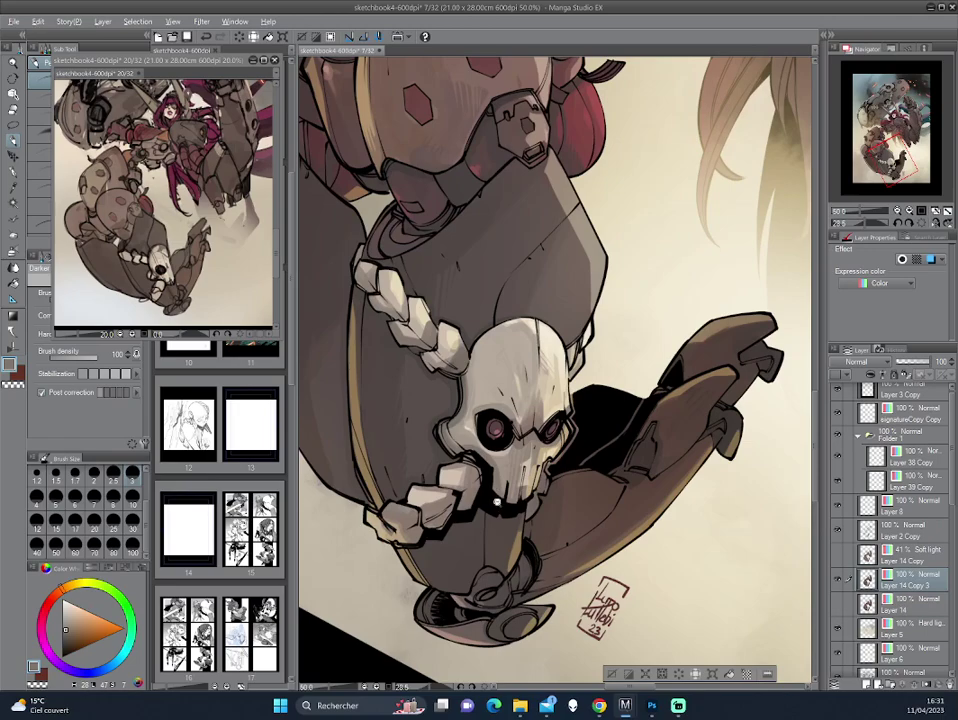
scroll(372, 376, down, 1)
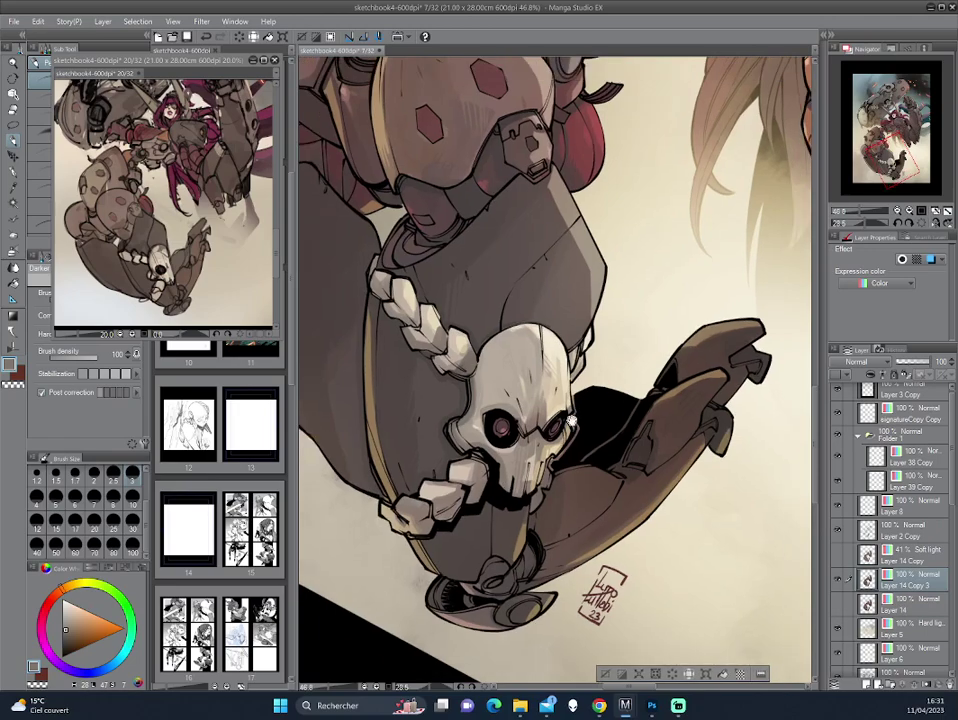
key(asciicircum)
alt+click(543, 435)
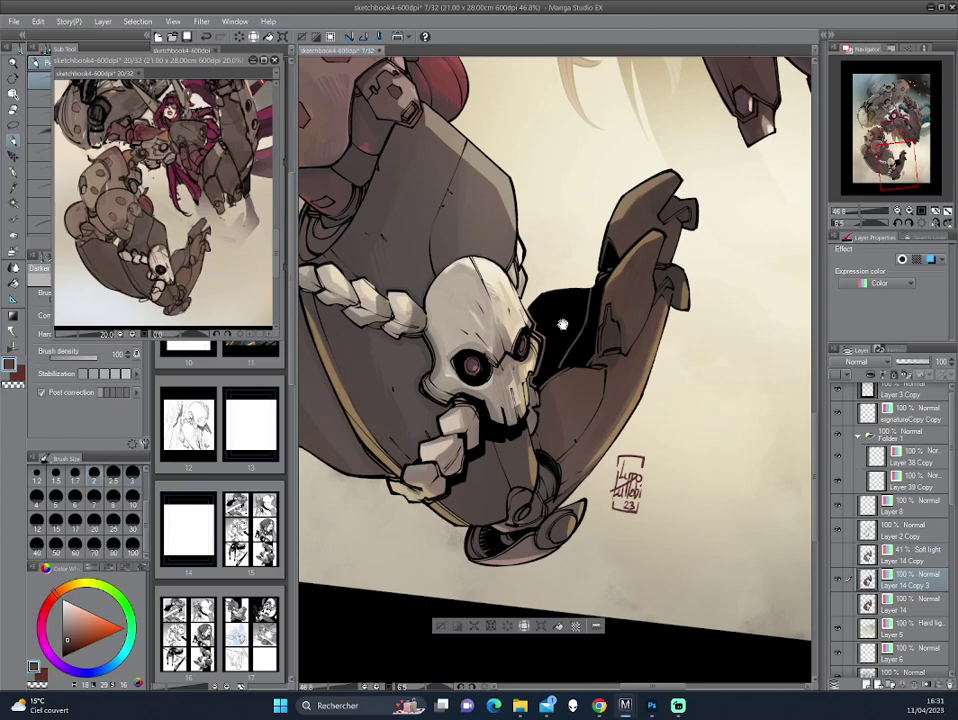
mouse_move(568, 293)
mouse_down()
mouse_move(576, 383)
mouse_move(565, 405)
mouse_up()
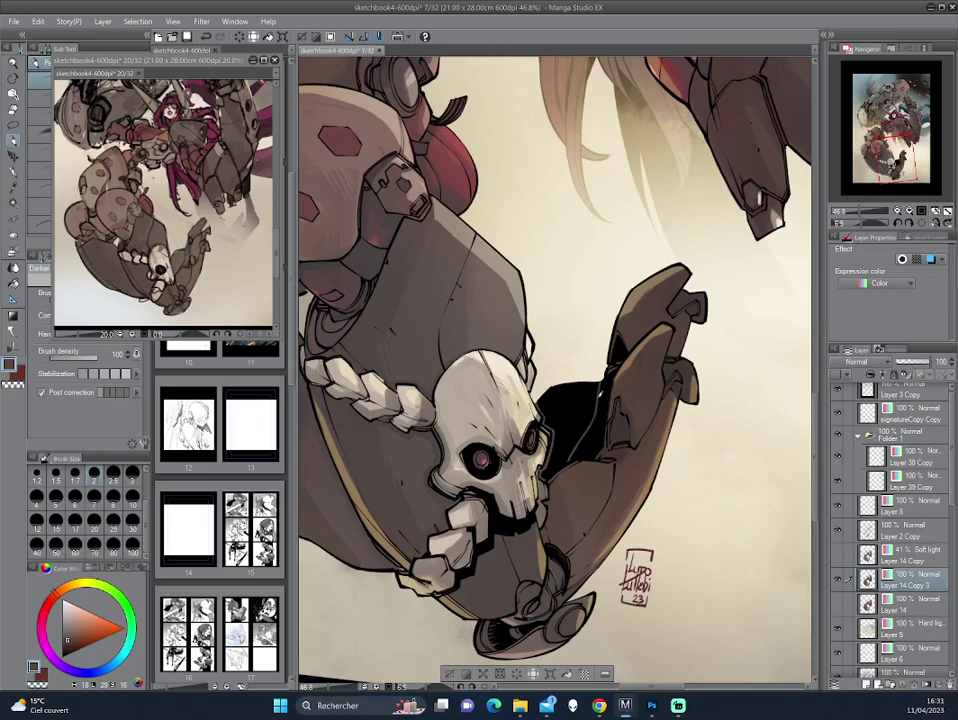
drag(445, 293, 470, 383)
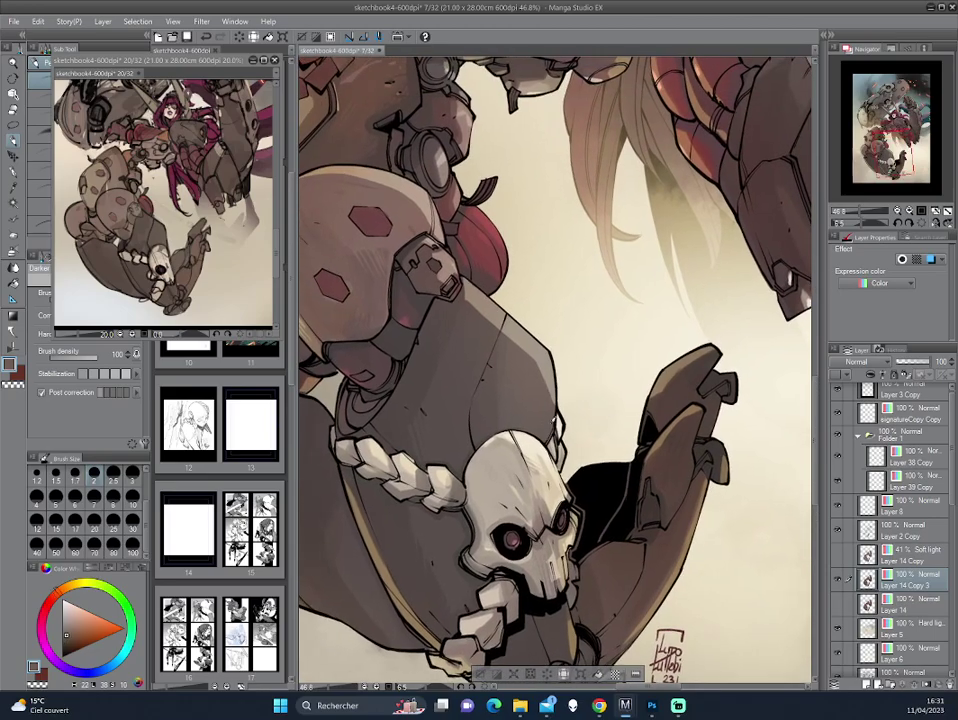
drag(392, 360, 375, 307)
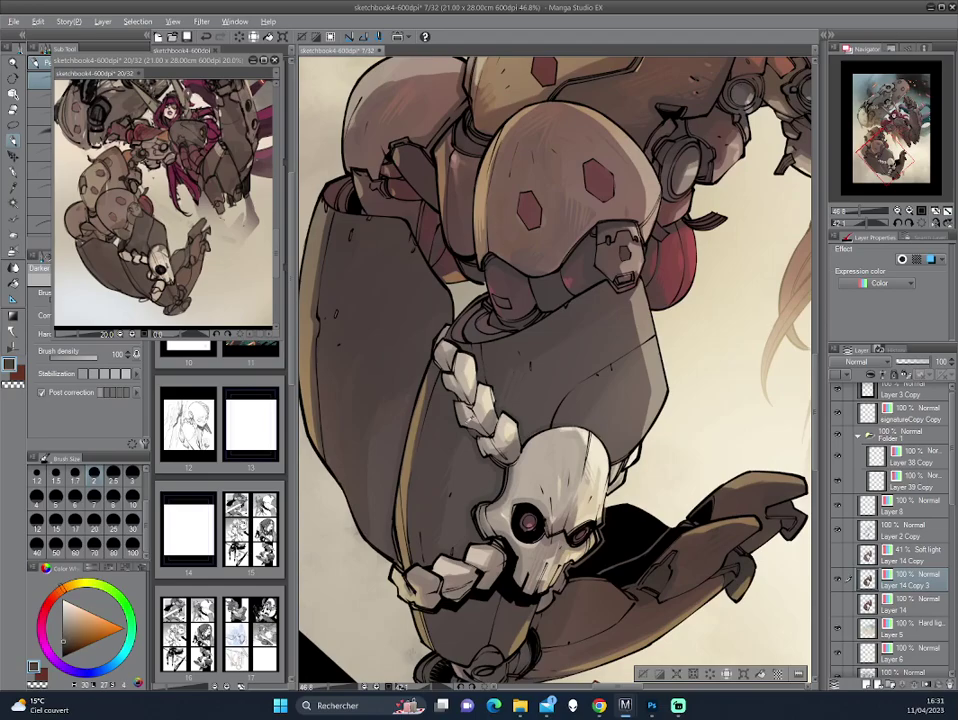
alt+click(370, 309)
mouse_move(367, 322)
mouse_down()
mouse_move(637, 268)
mouse_move(622, 318)
mouse_up()
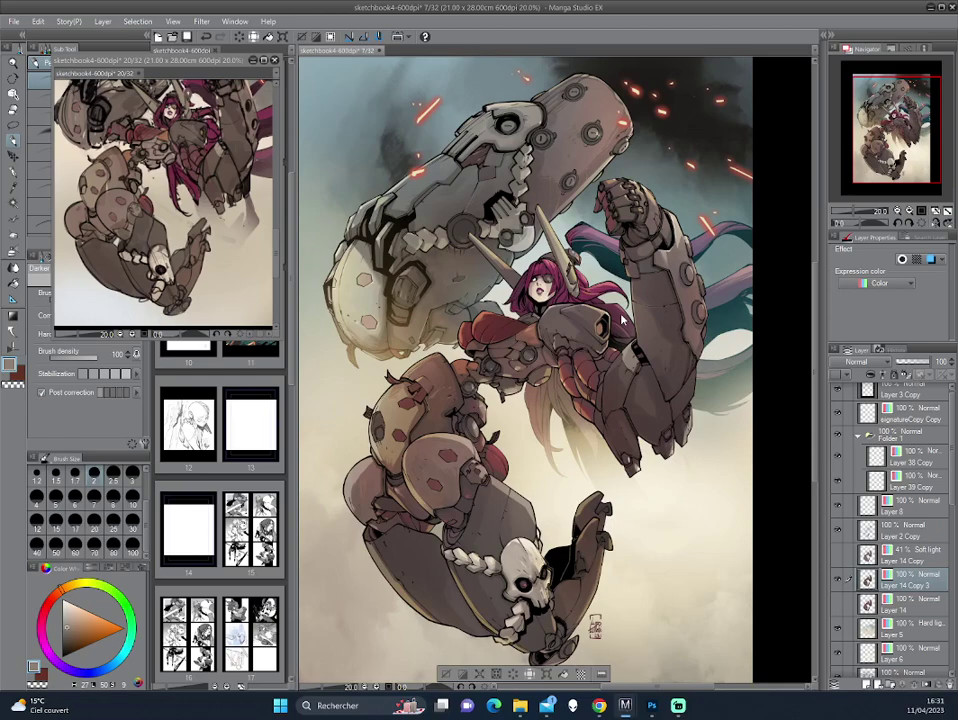
Step: Straighten the view and toggle the smoke layer's visibility to compare
drag(623, 320, 623, 320)
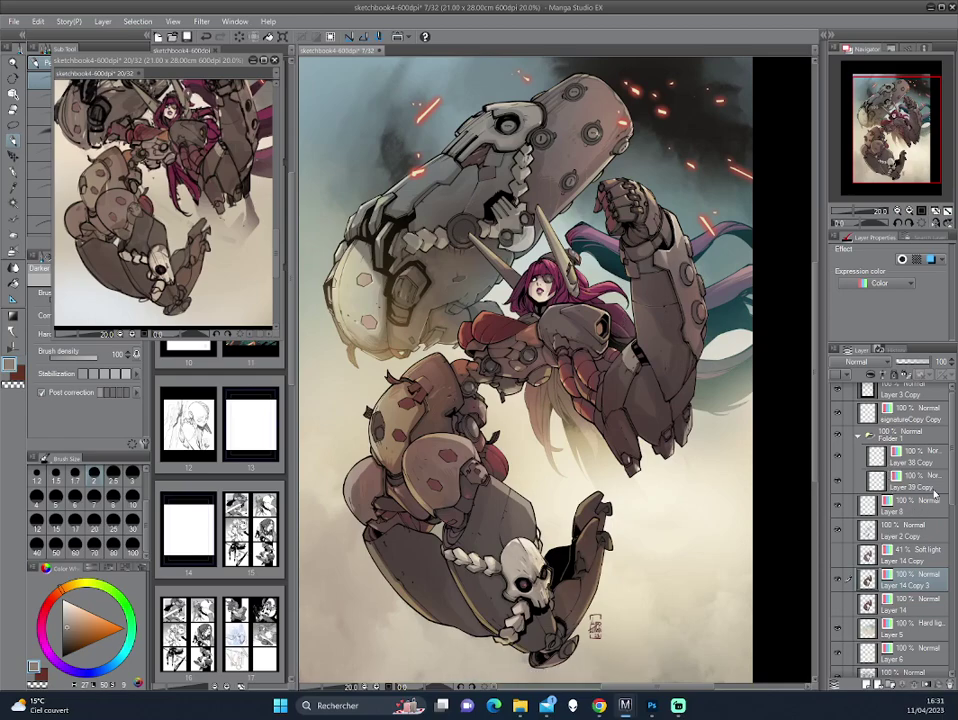
scroll(940, 522, down, 3)
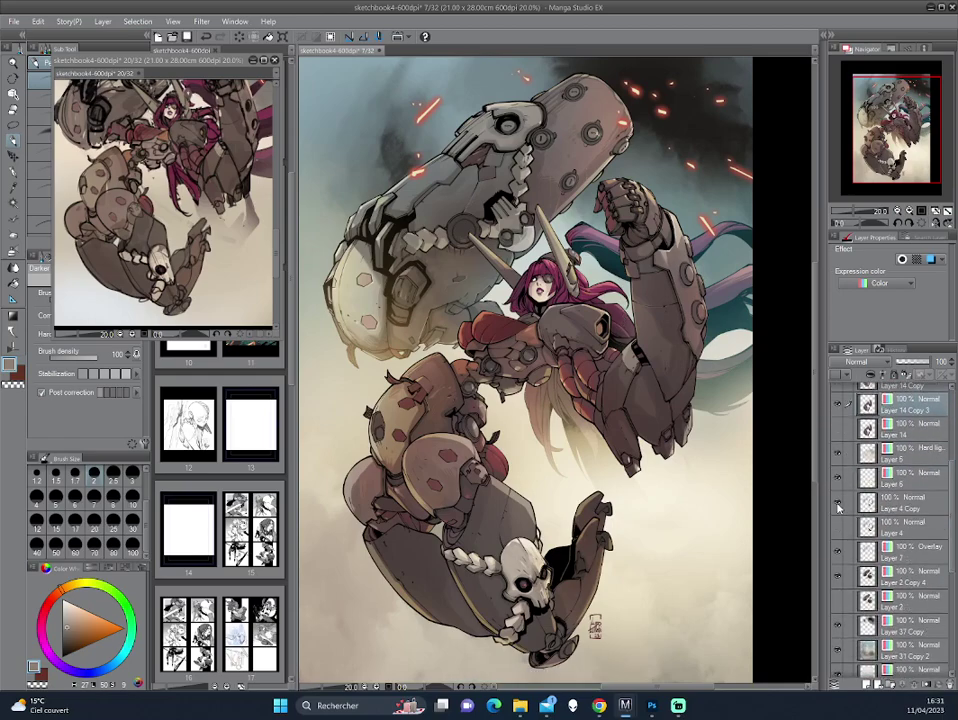
click(838, 508)
click(838, 508)
click(838, 508)
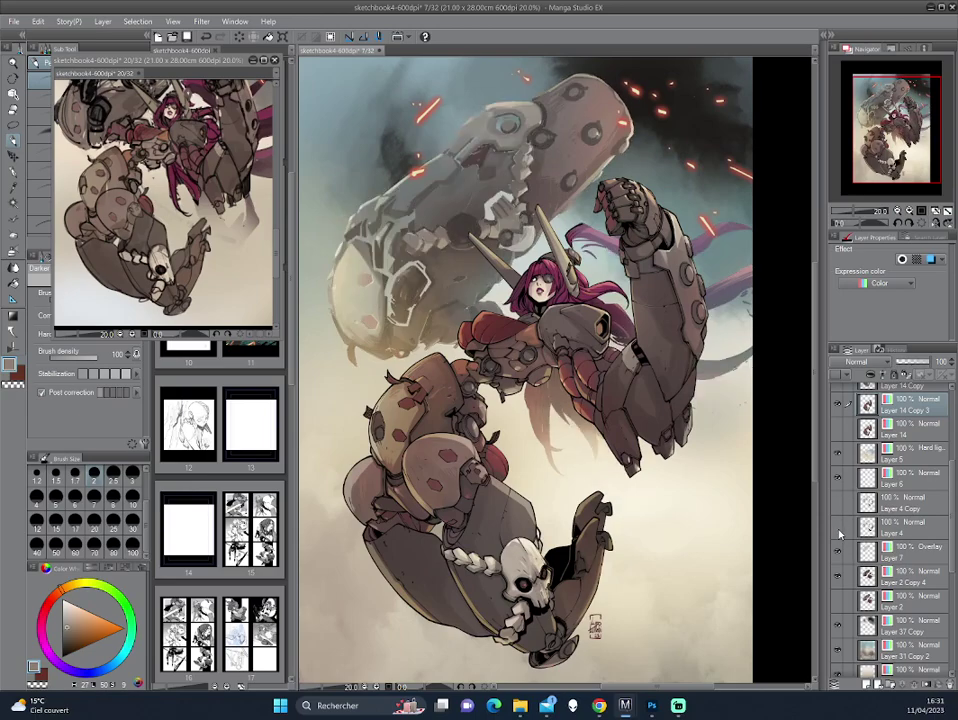
click(838, 508)
Step: Delete Layer 4 and duplicate Layer 4 Copy into Layer 4 Copy 2
click(895, 527)
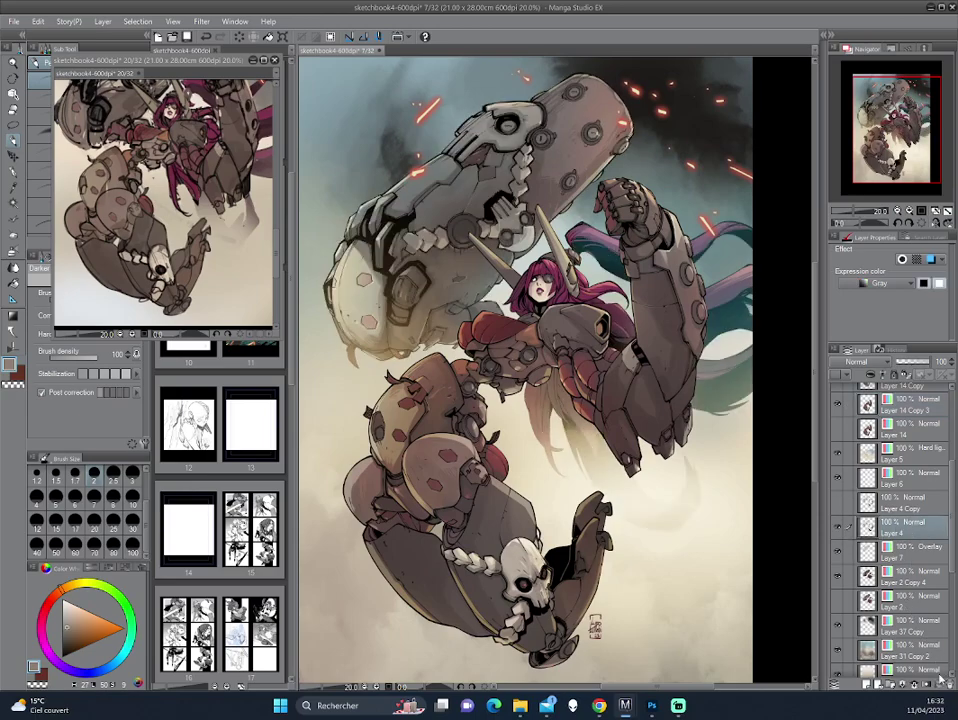
click(930, 680)
key(Return)
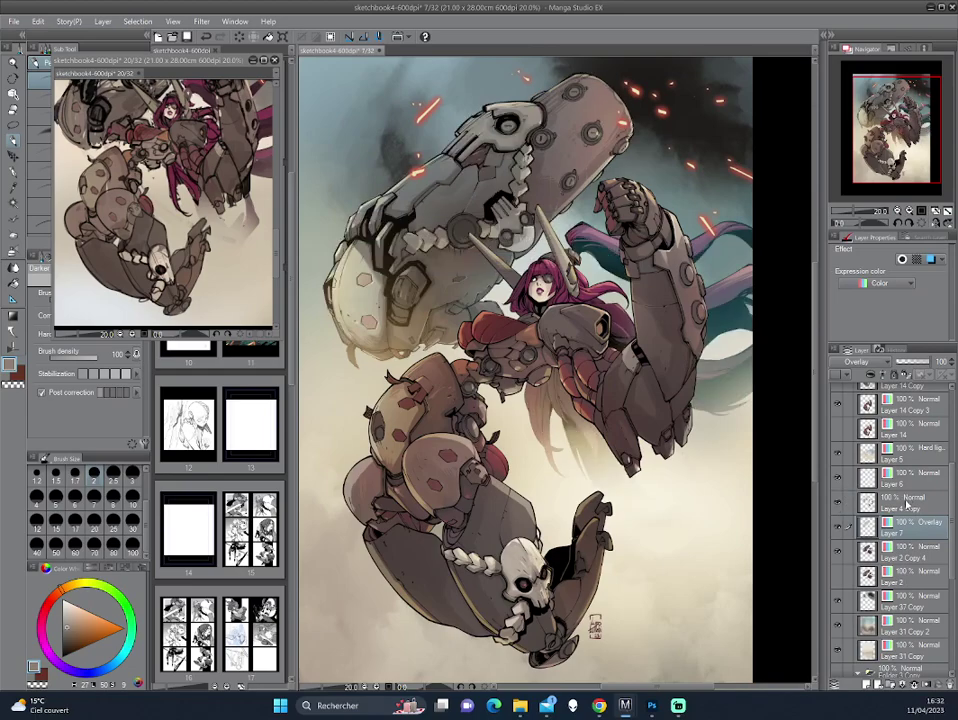
click(878, 503)
key(ctrl+j)
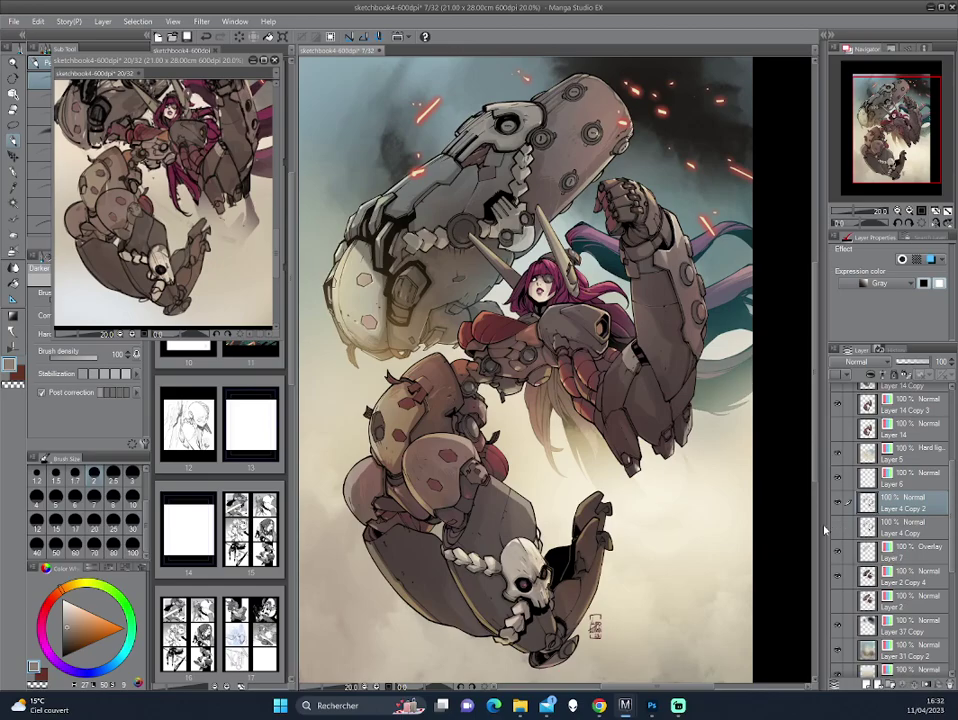
Step: Zoom in on the robot head, undo and redo the duplication, and select Overlay Layer 7
key(ctrl+plus)
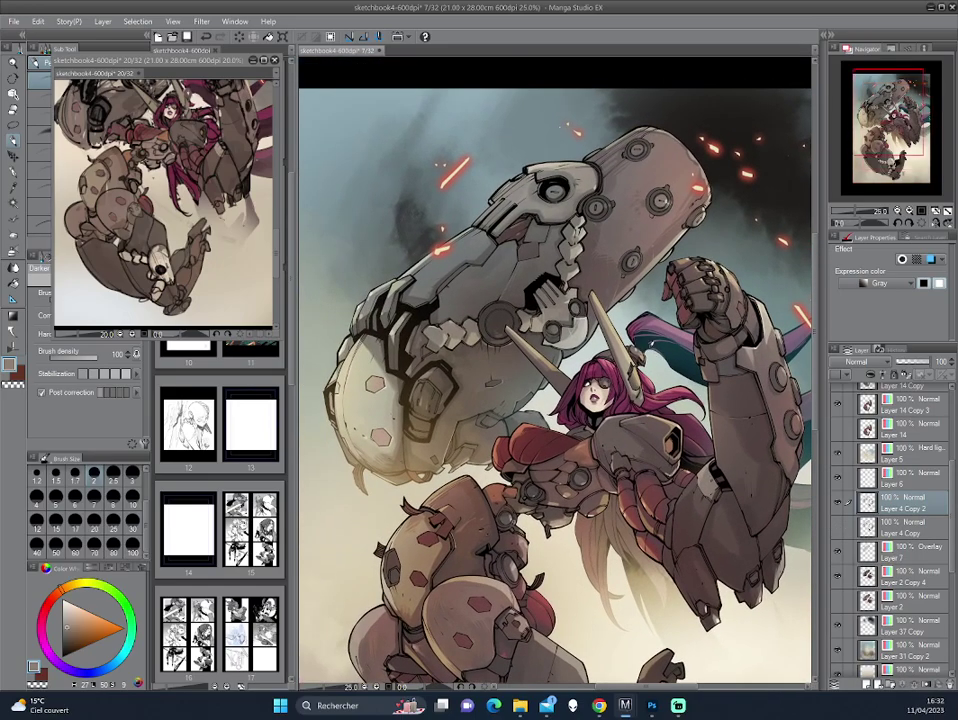
key(y)
key(ctrl+plus)
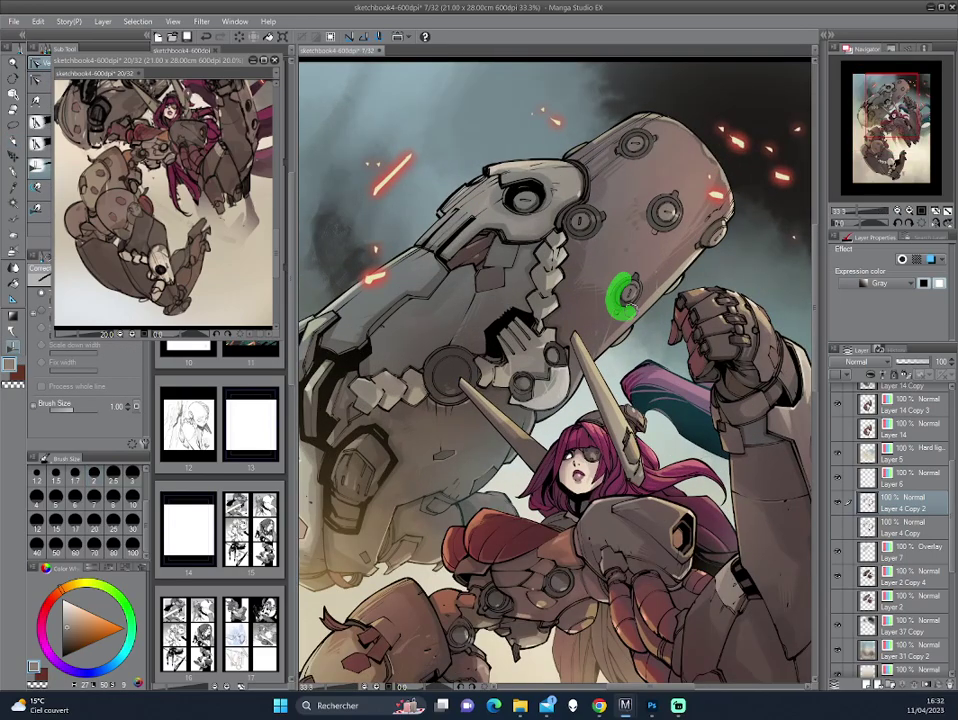
drag(662, 264, 641, 341)
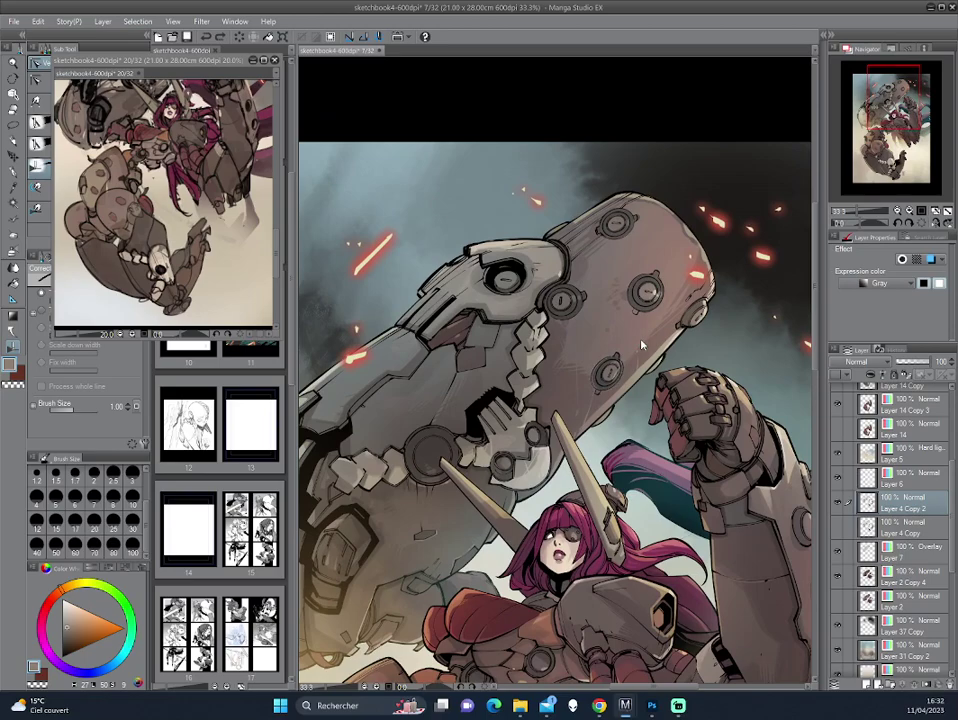
key(ctrl+z)
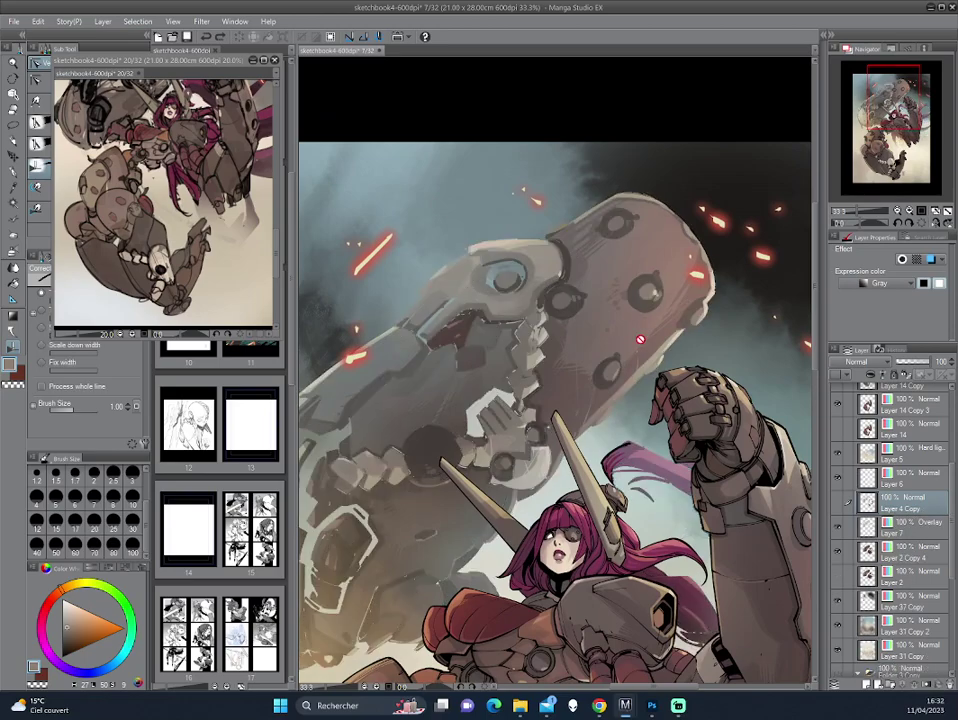
click(222, 37)
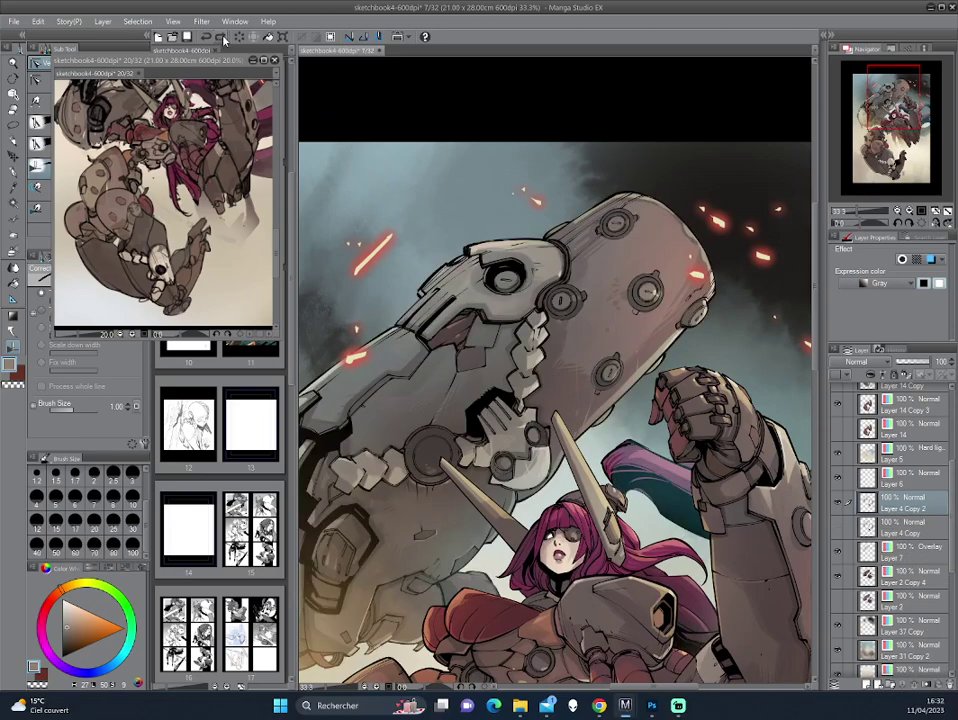
ctrl+shift+click(648, 440)
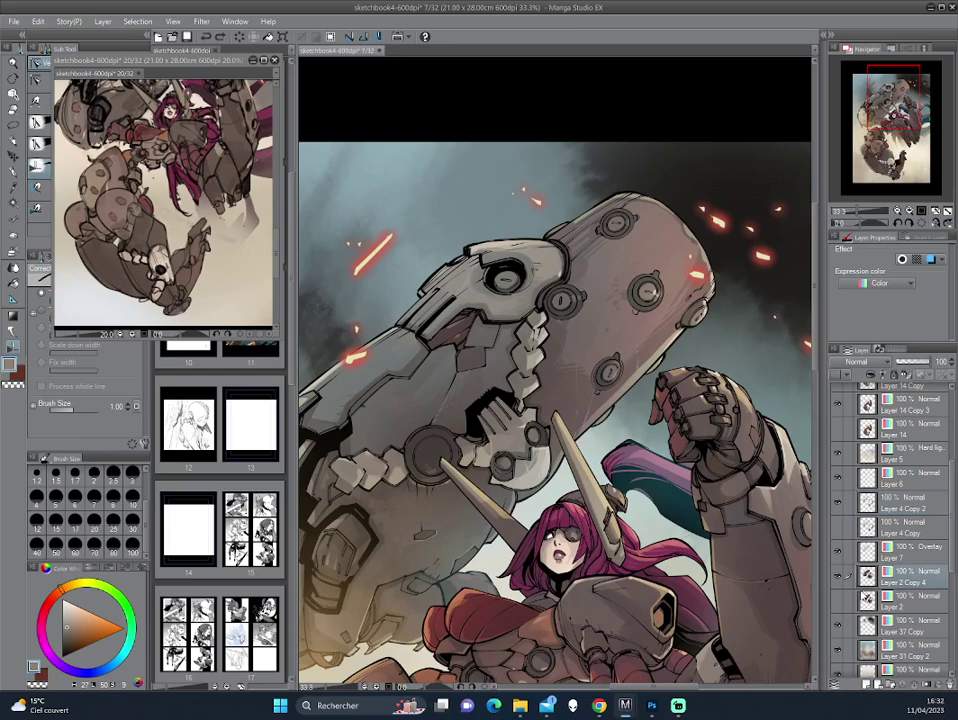
click(843, 551)
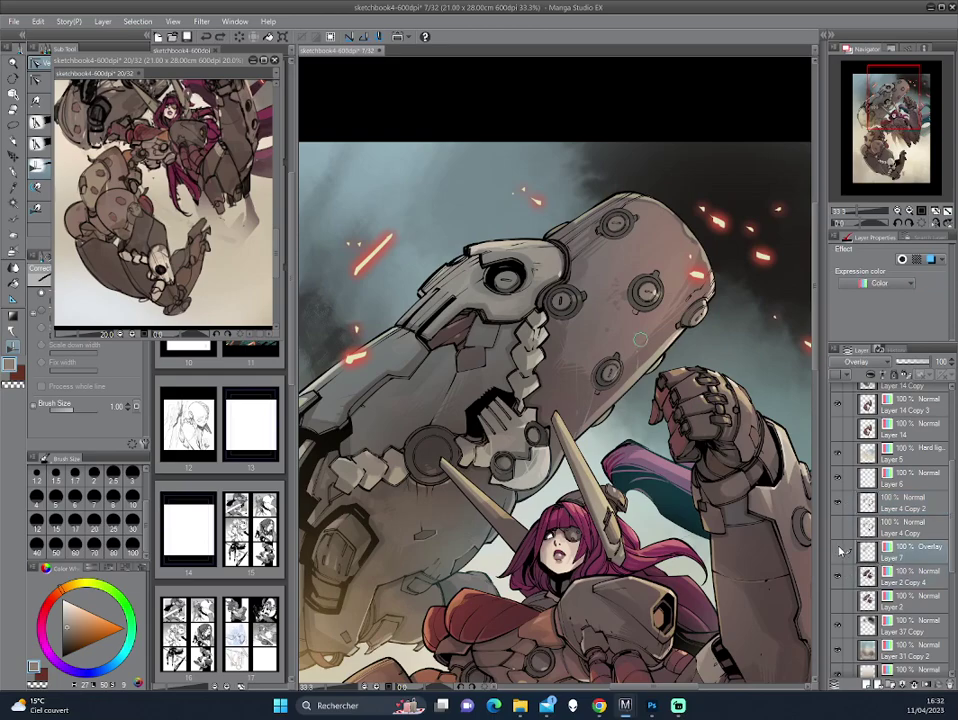
key(ctrl+minus)
key(ctrl+minus)
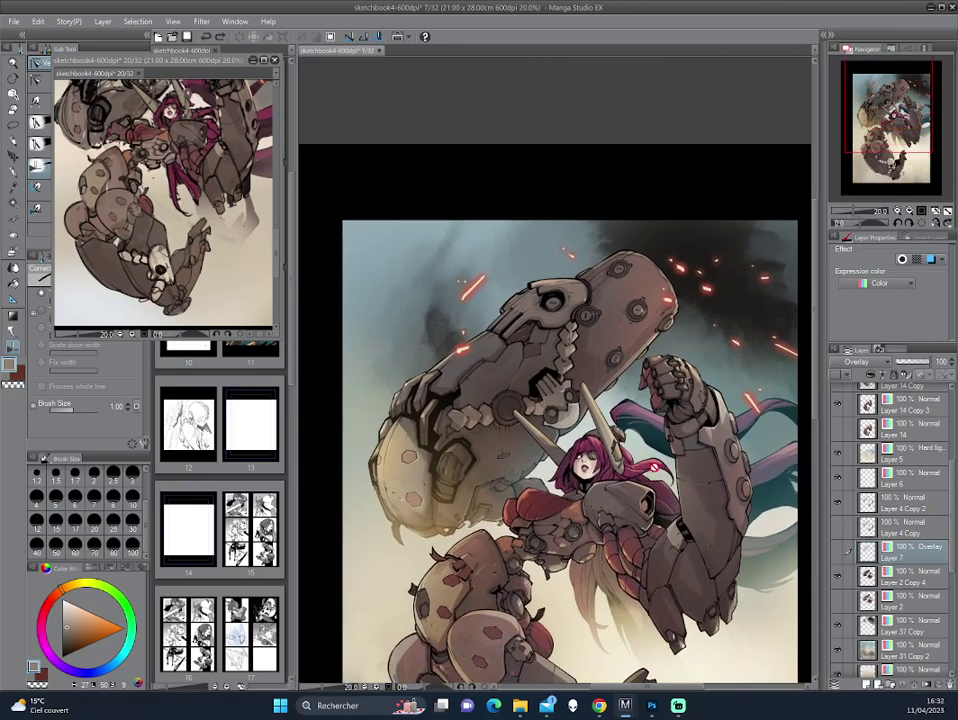
Step: Try Darken and Normal on Layer 7, revert to 71% Overlay, and merge it into Layer 2 Copy 4
click(837, 556)
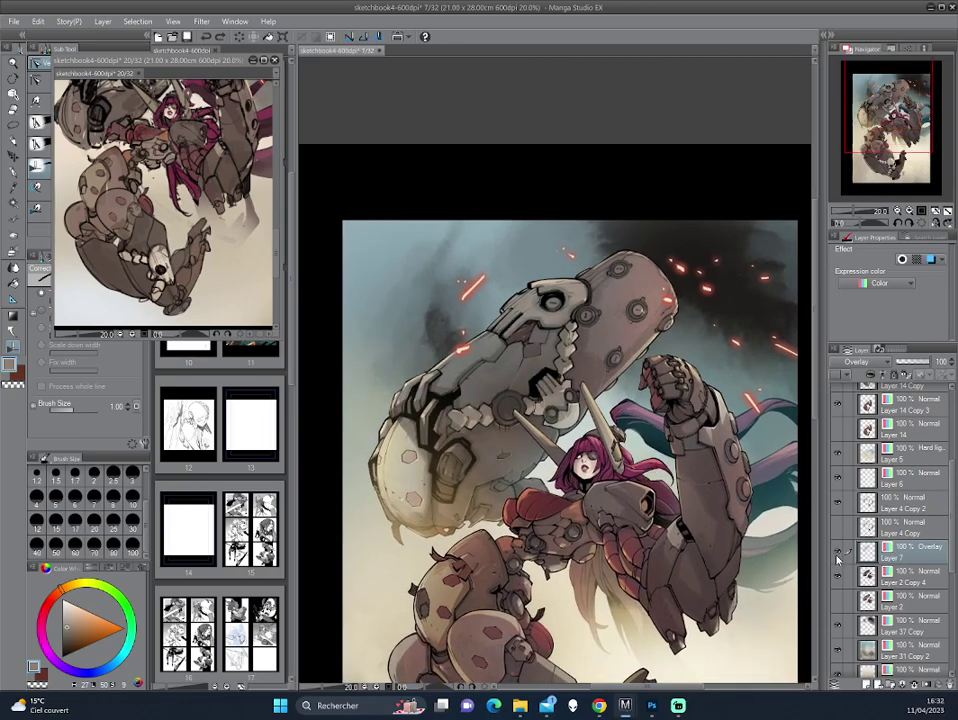
click(886, 363)
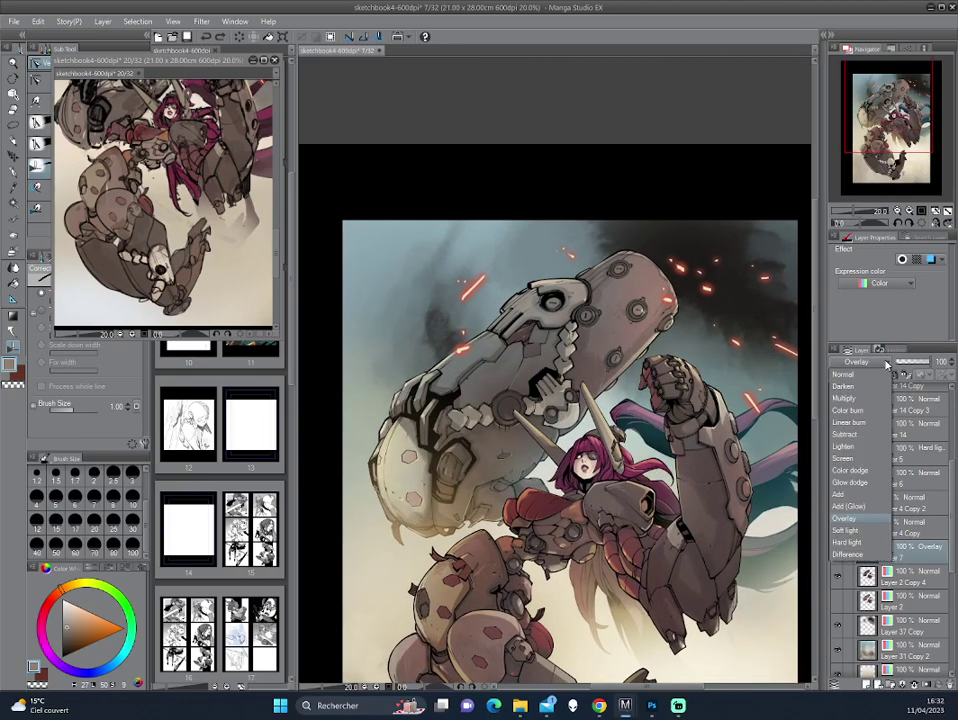
click(843, 386)
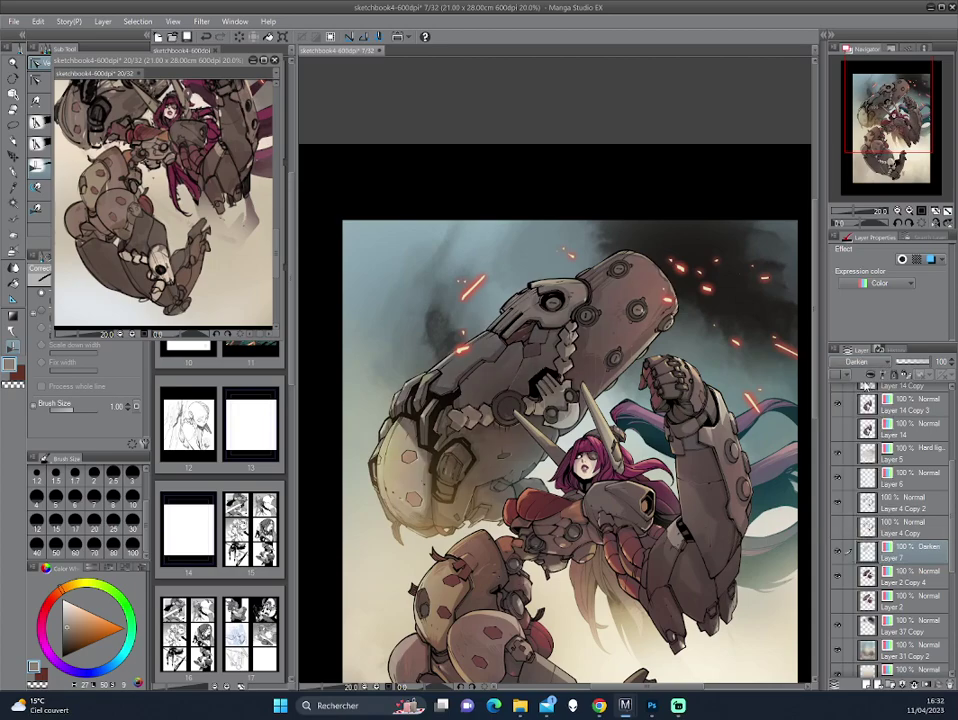
click(870, 362)
click(858, 375)
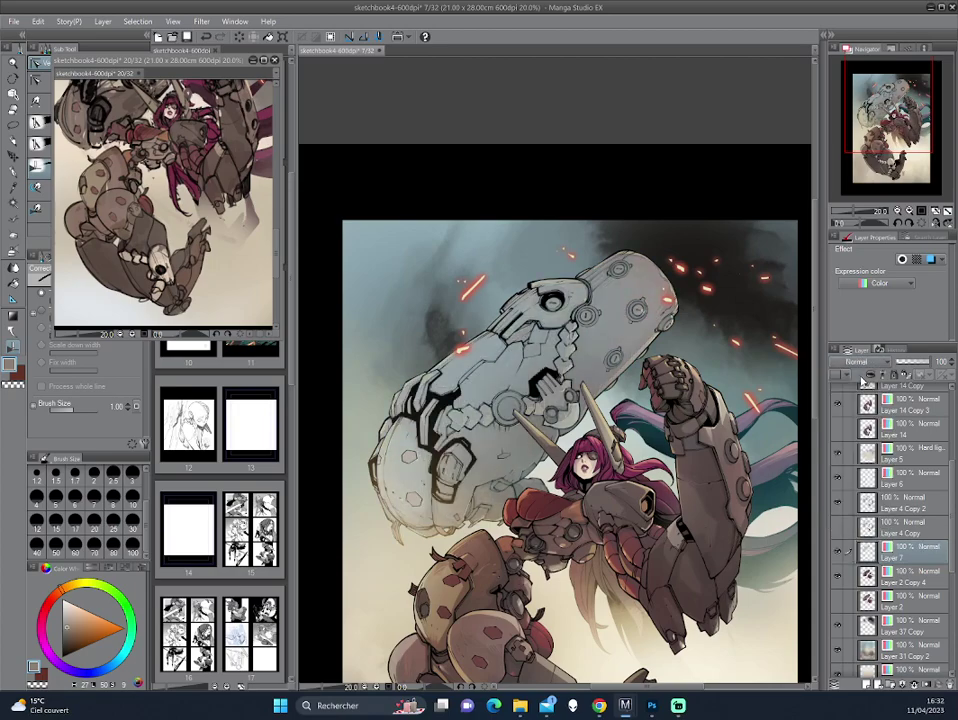
click(870, 362)
click(858, 375)
key(ctrl+z)
key(ctrl+z)
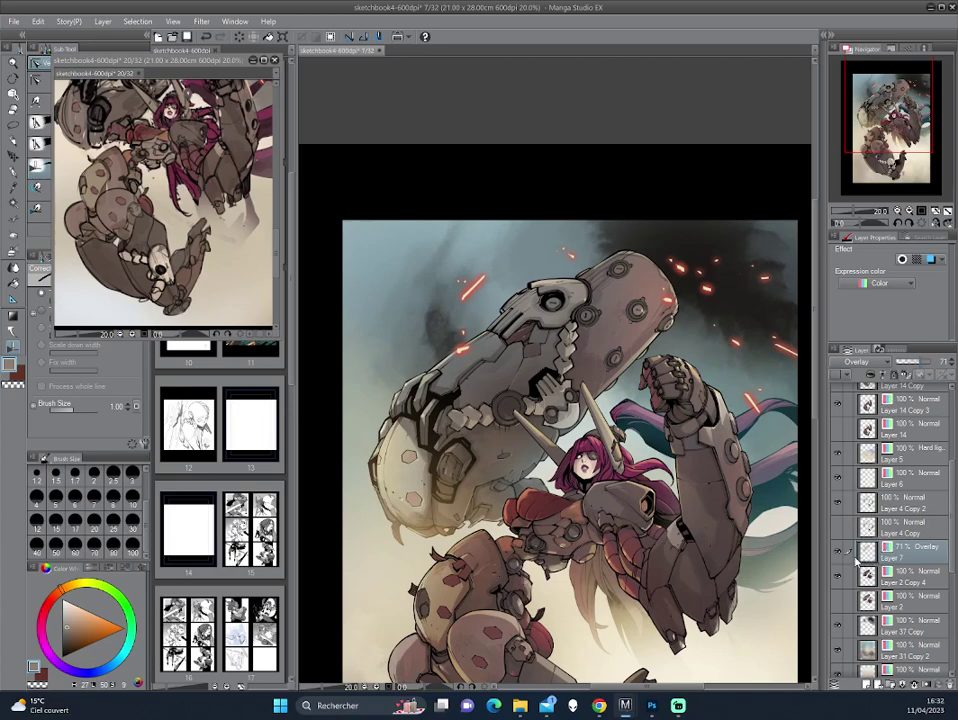
key(ctrl+e)
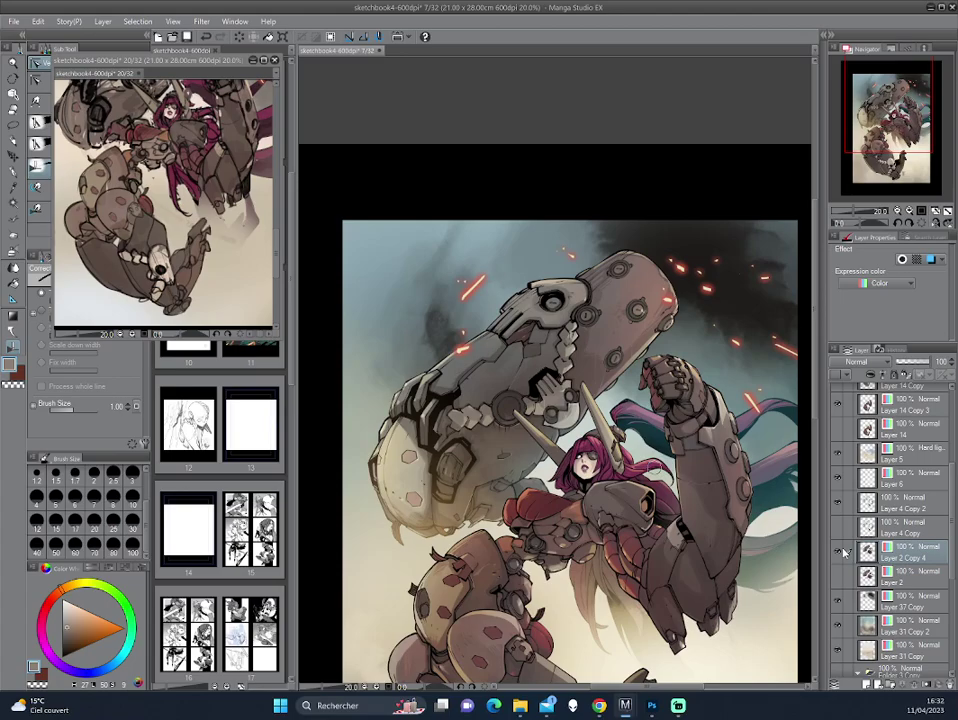
Step: Zoom to 50% and rotate the canvas so the robot head stands upright
key(p)
scroll(640, 355, up, 1)
scroll(640, 355, up, 1)
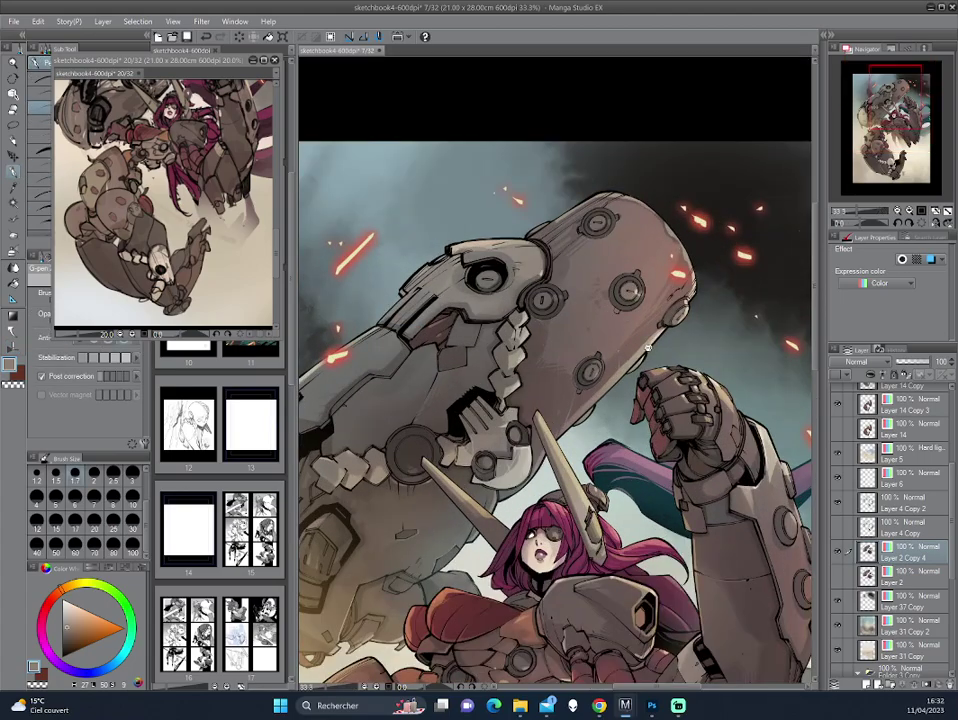
scroll(647, 348, up, 1)
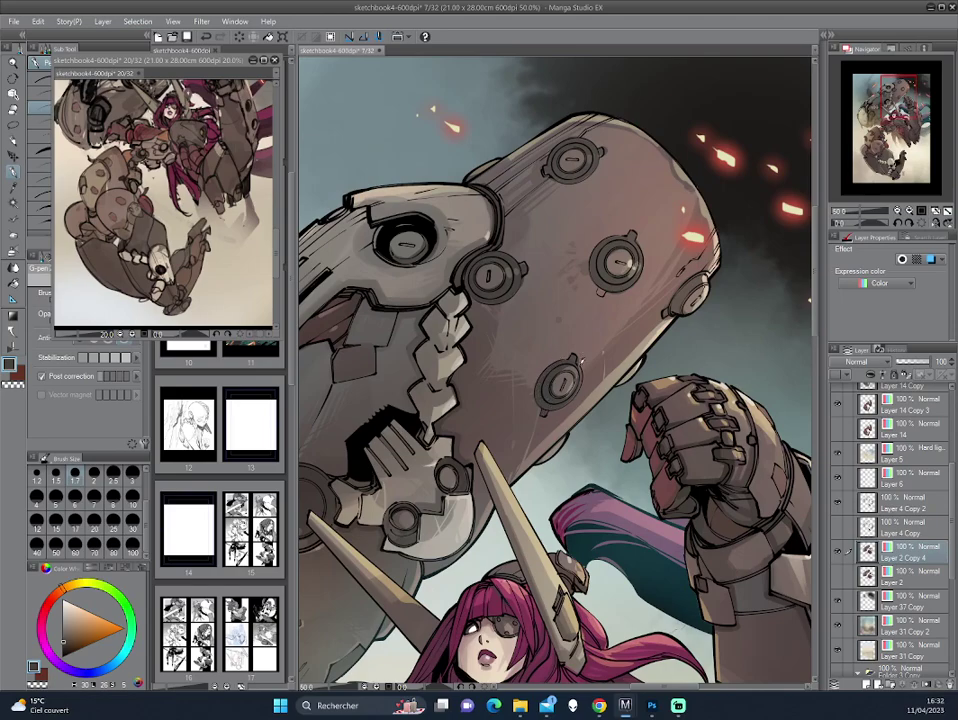
scroll(430, 298, up, 3)
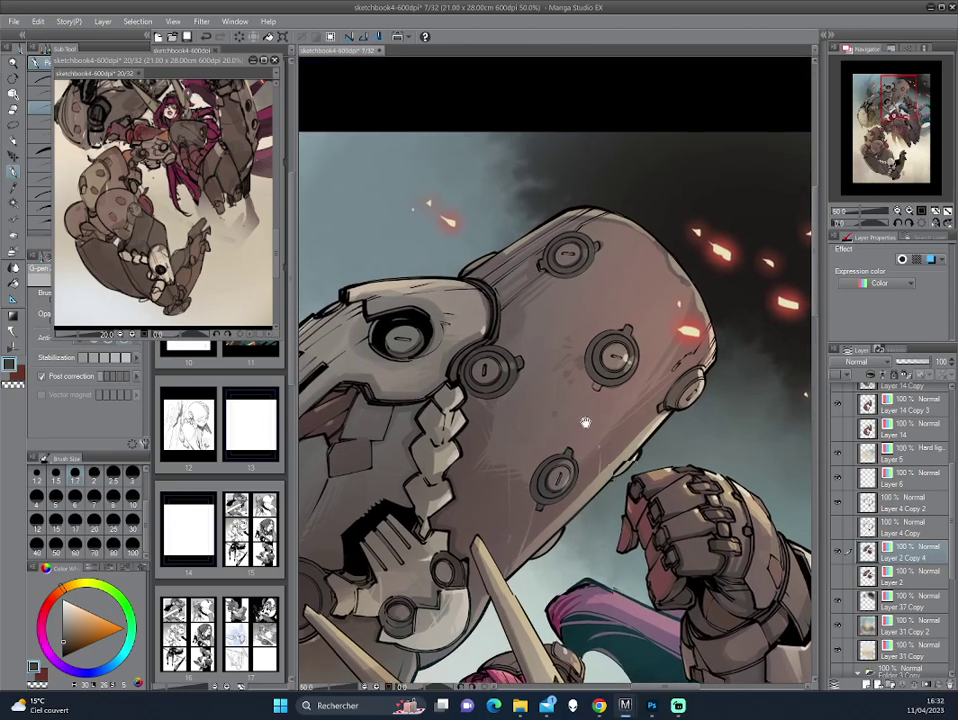
mouse_move(465, 415)
mouse_down()
mouse_move(644, 278)
mouse_move(573, 356)
mouse_up()
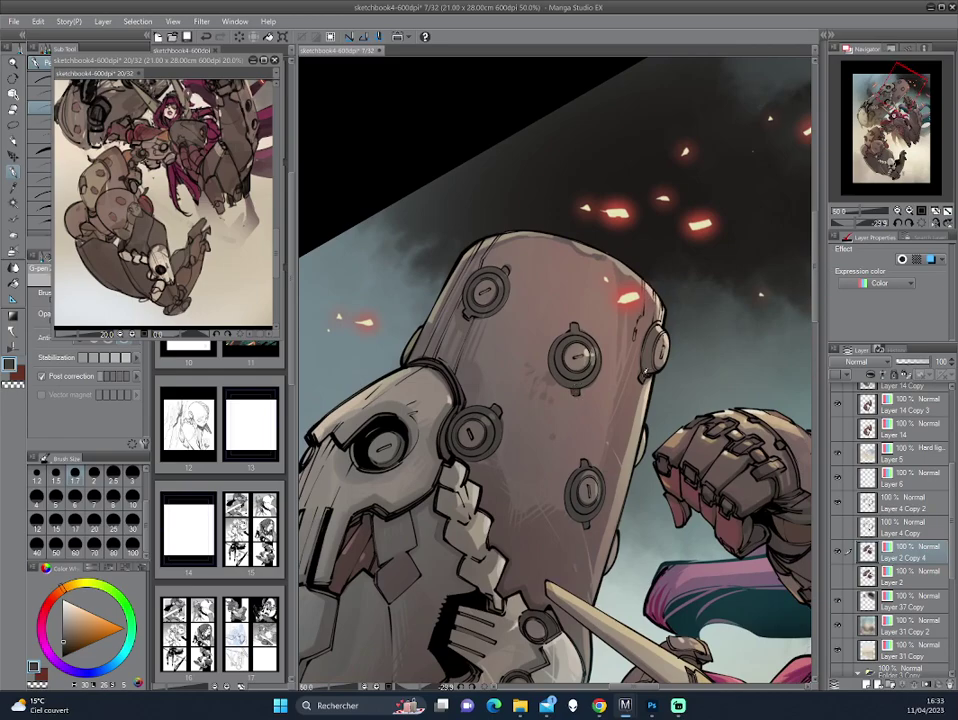
drag(578, 414, 553, 374)
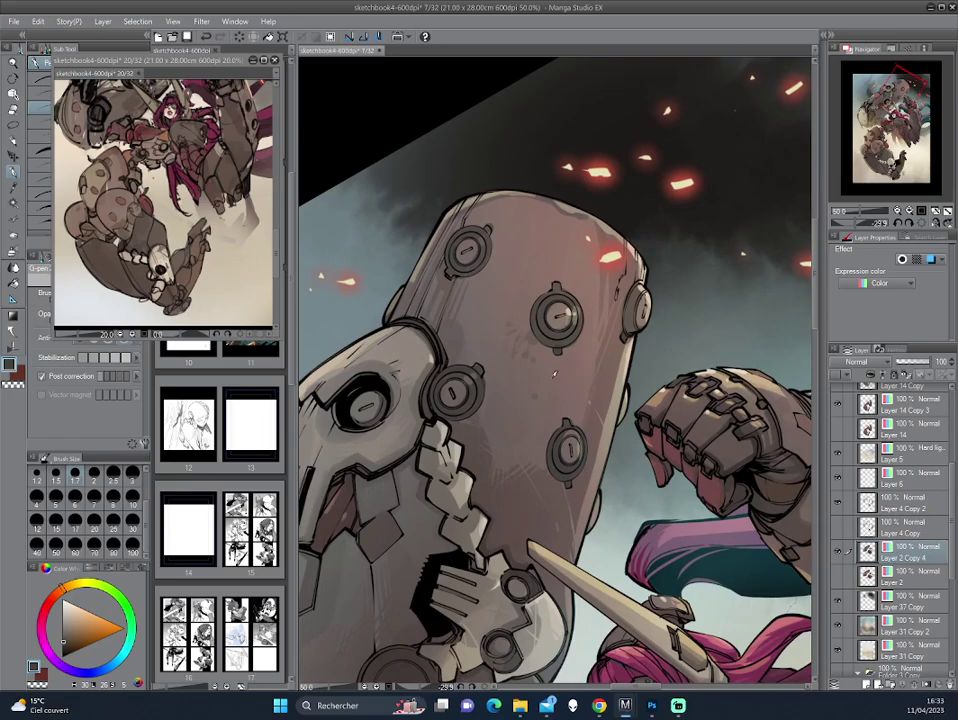
Step: Eyedropper a dark red from the robot's cylindrical head and select Layer 4 Copy 2
alt+click(553, 374)
drag(504, 184, 562, 303)
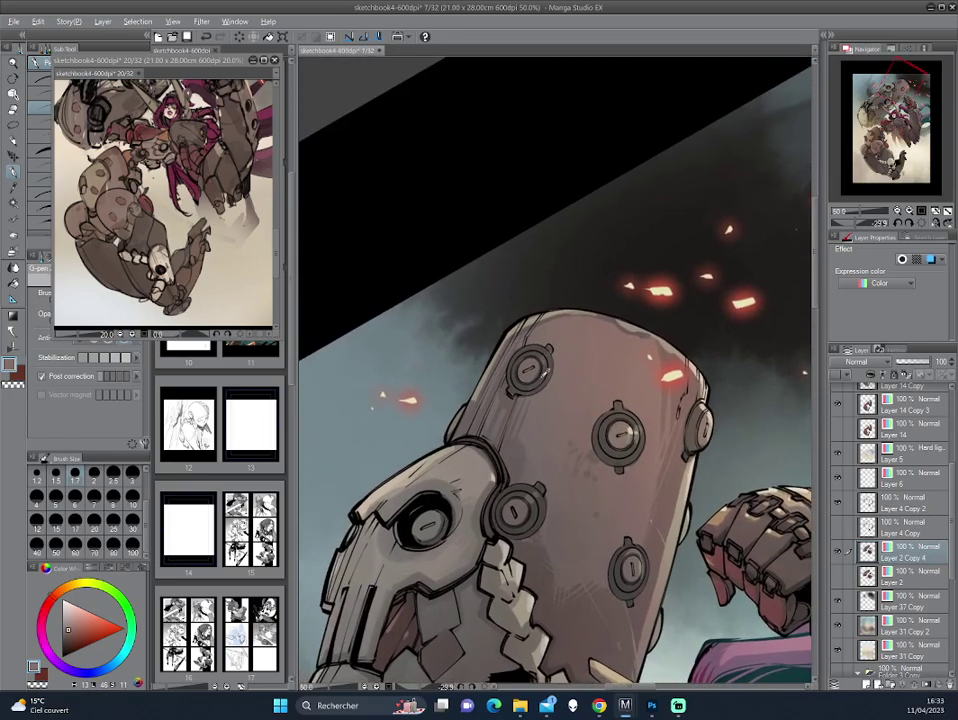
alt+click(546, 371)
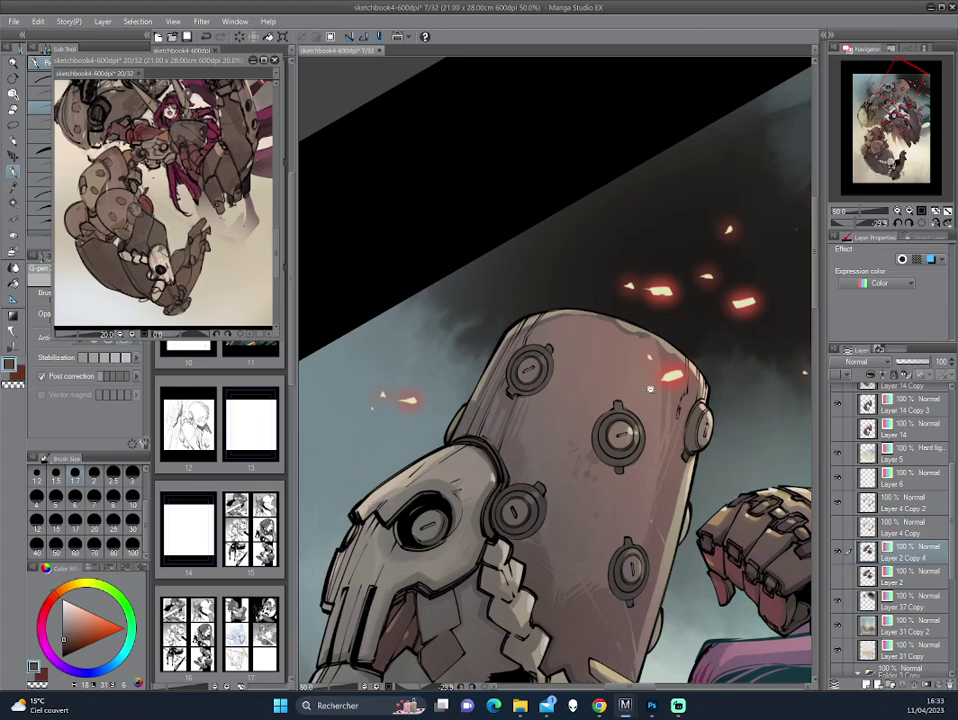
scroll(487, 309, down, 2)
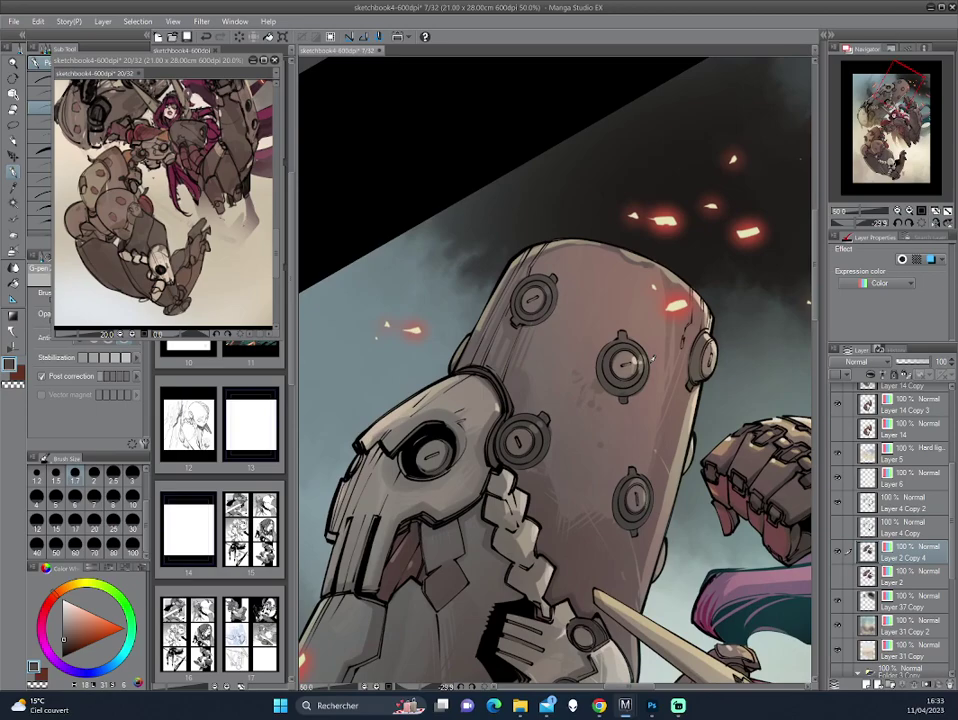
alt+click(558, 420)
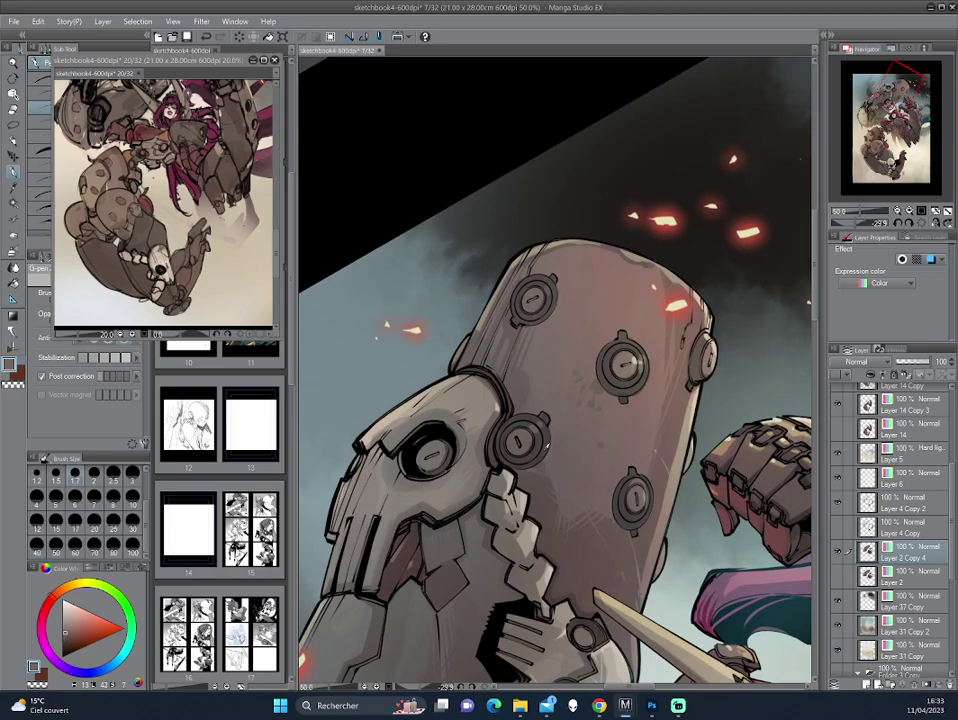
click(849, 505)
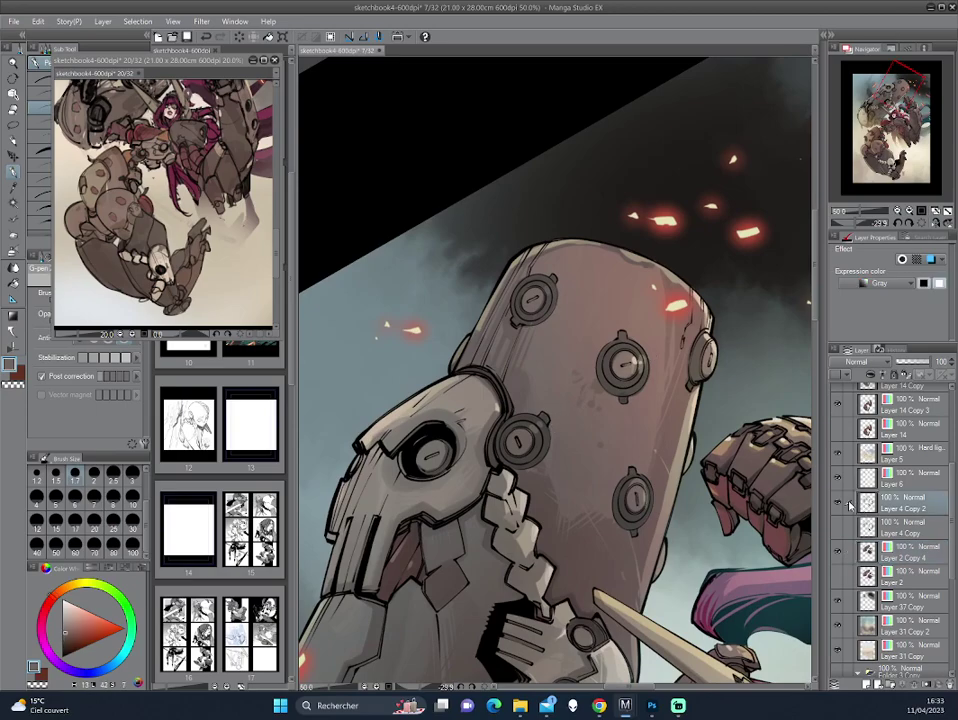
key(minus)
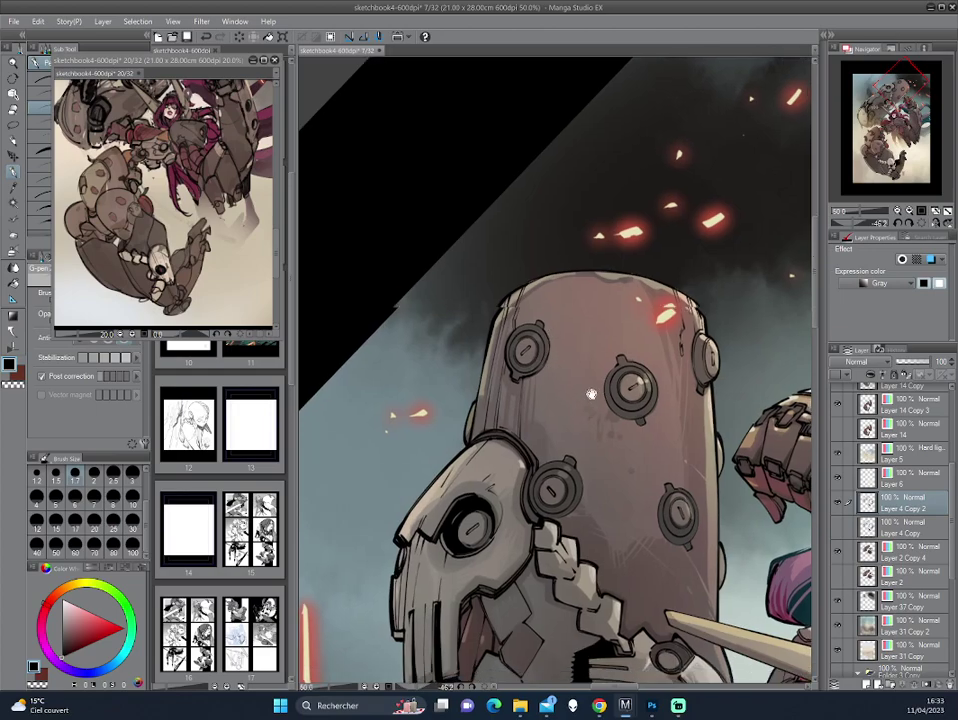
drag(548, 376, 584, 333)
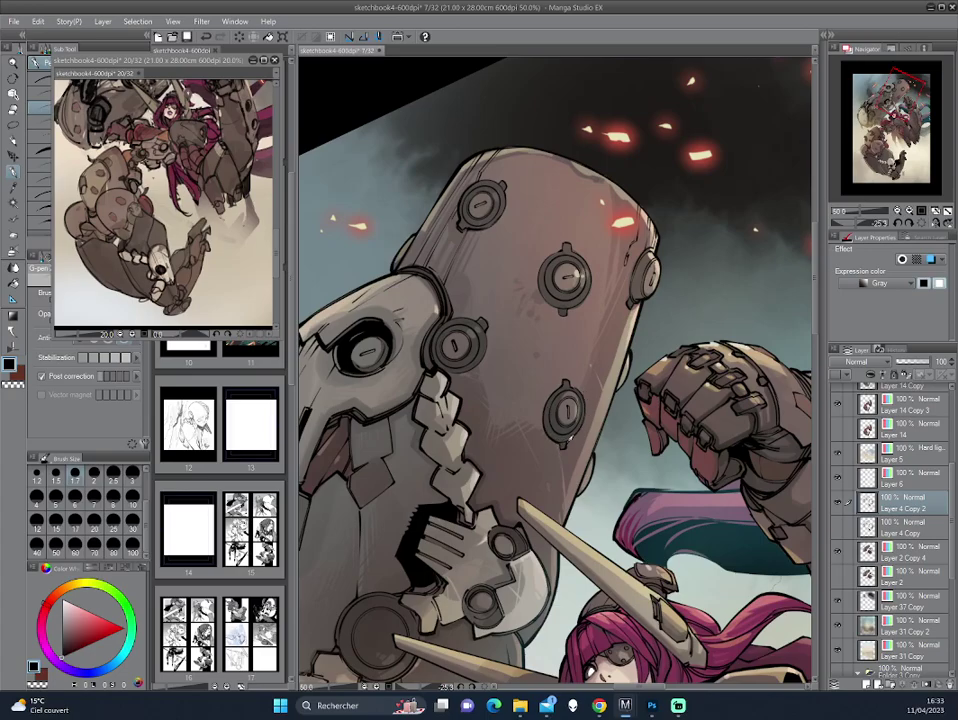
drag(587, 400, 552, 396)
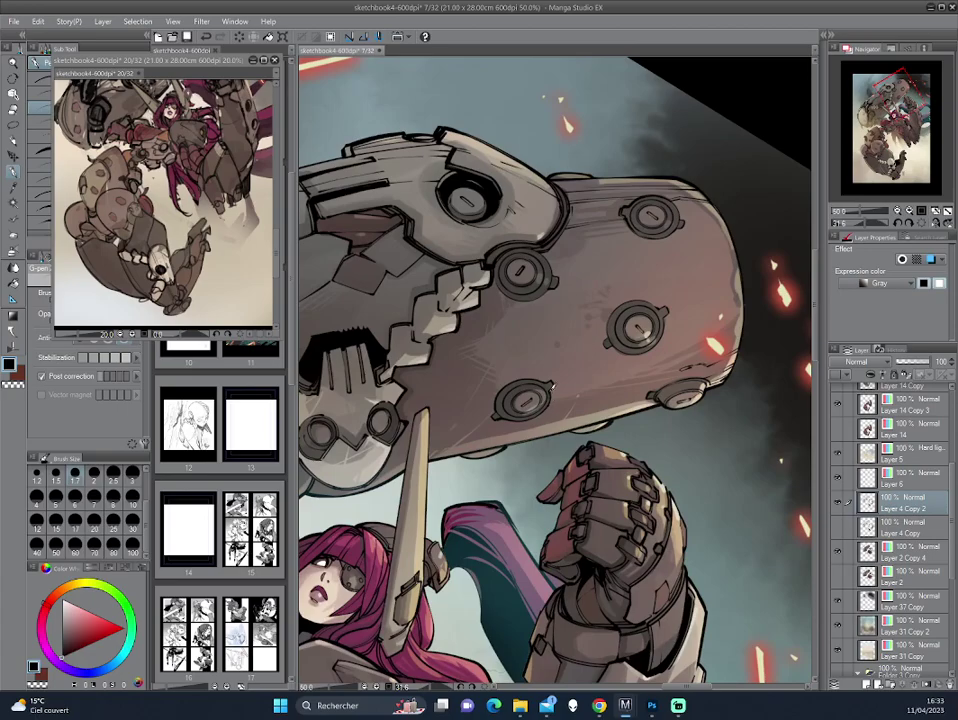
mouse_move(414, 292)
mouse_down()
mouse_move(635, 436)
mouse_move(532, 397)
mouse_up()
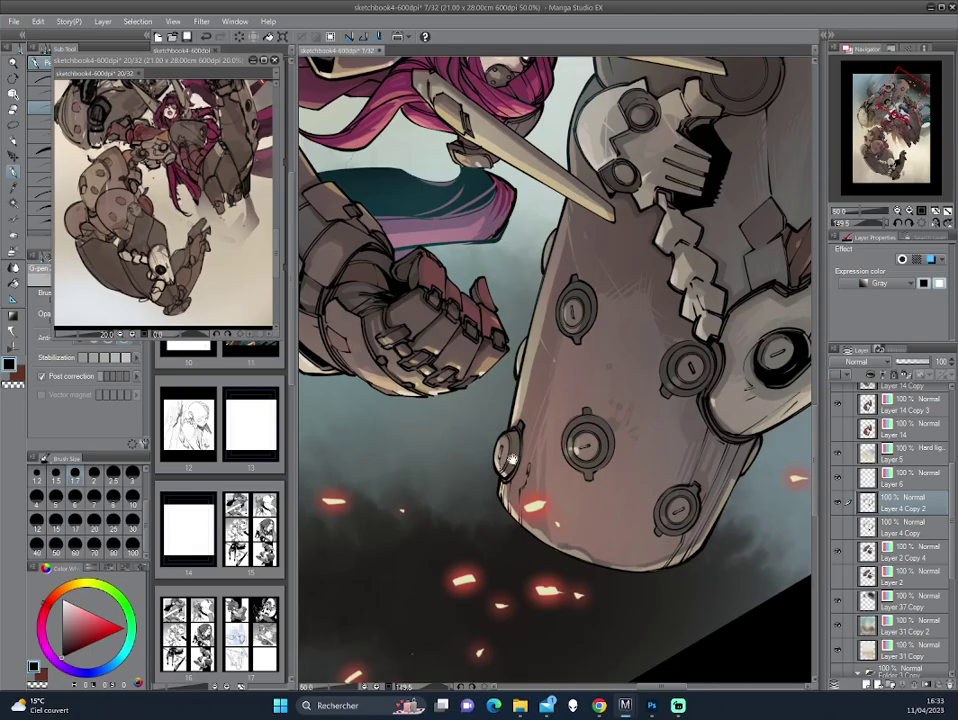
mouse_move(383, 345)
mouse_down()
mouse_move(508, 482)
mouse_move(556, 440)
mouse_up()
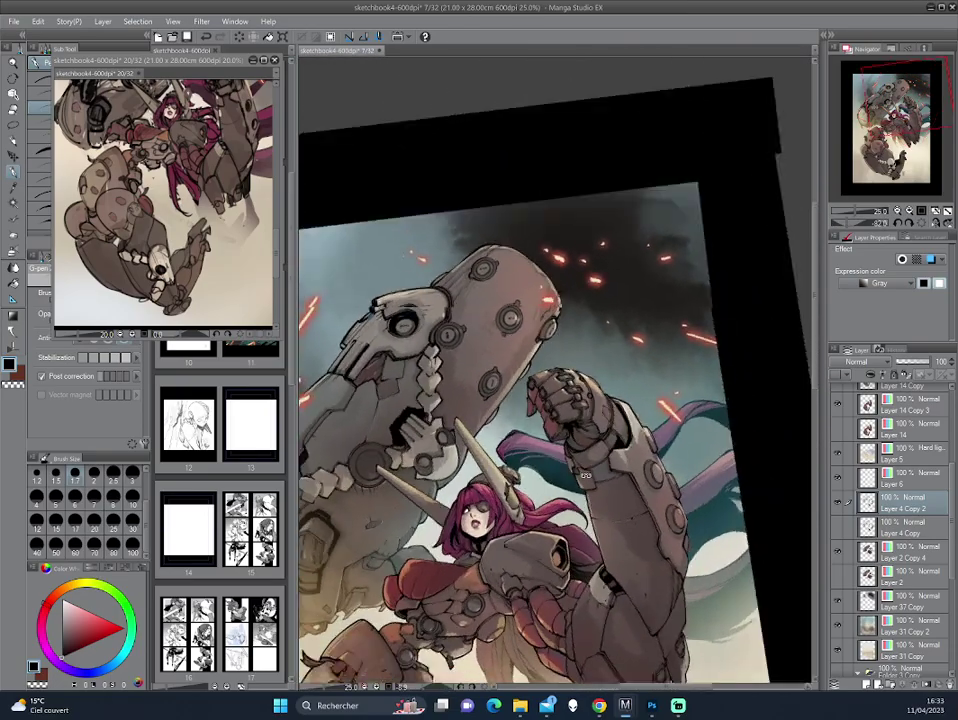
scroll(556, 440, up, 2)
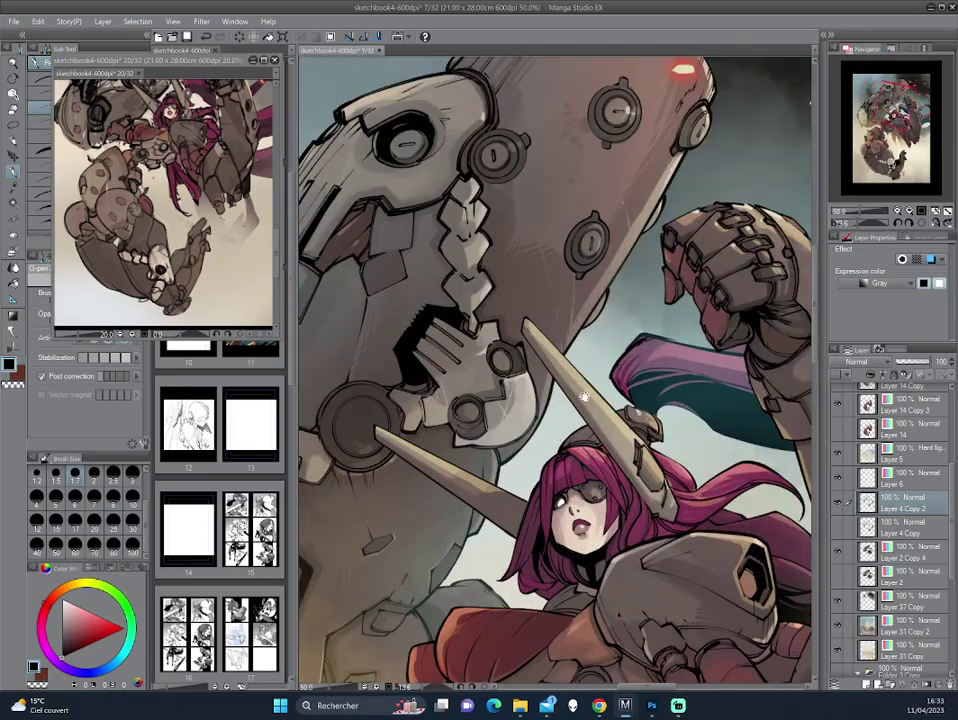
scroll(500, 360, up, 2)
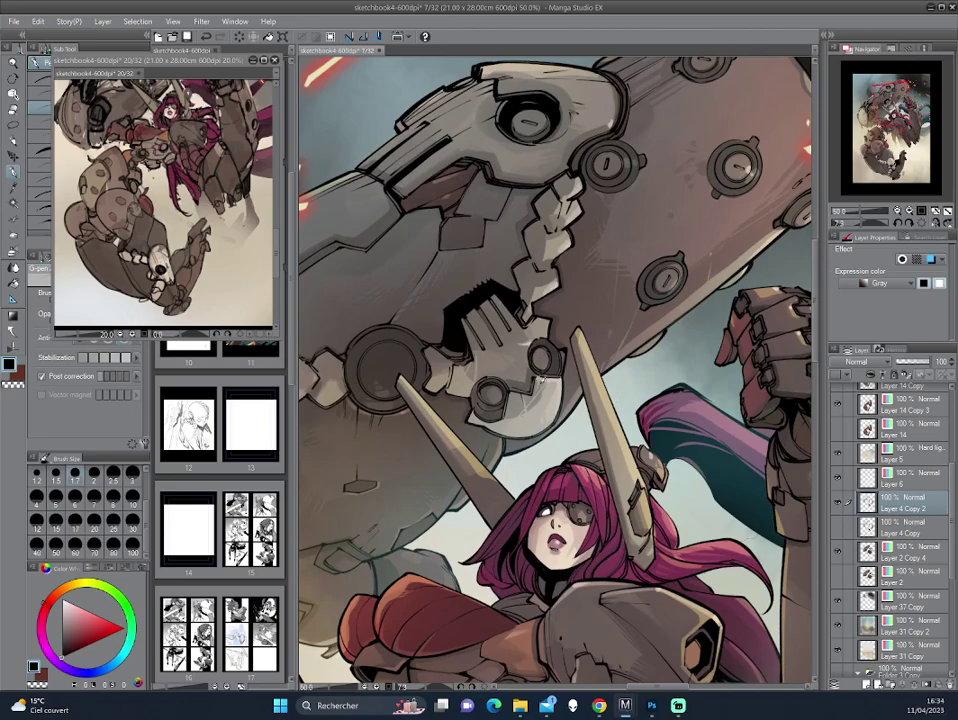
mouse_move(540, 375)
mouse_down()
mouse_move(560, 330)
mouse_move(588, 390)
mouse_move(436, 289)
mouse_move(364, 278)
mouse_up()
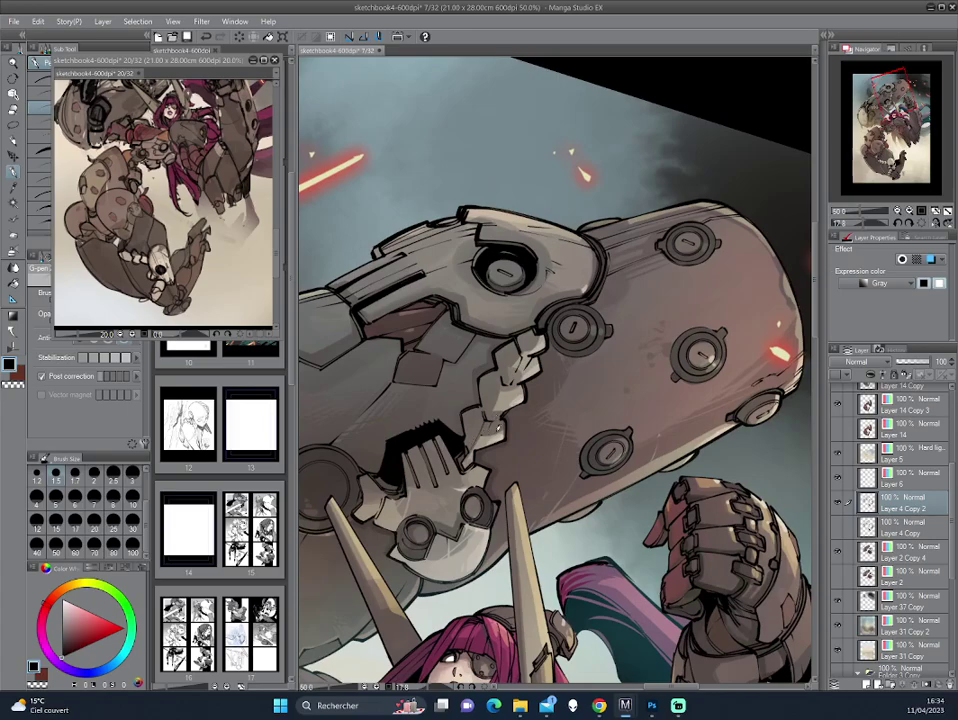
drag(497, 427, 536, 421)
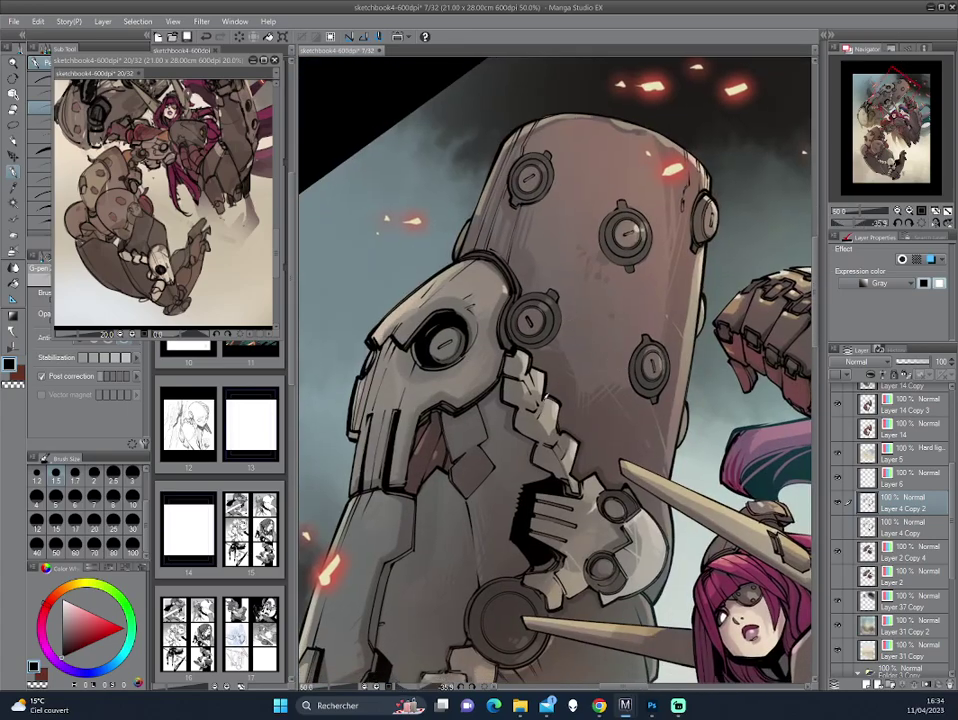
drag(409, 303, 481, 286)
mouse_move(513, 249)
mouse_down()
mouse_move(600, 438)
mouse_move(614, 425)
mouse_up()
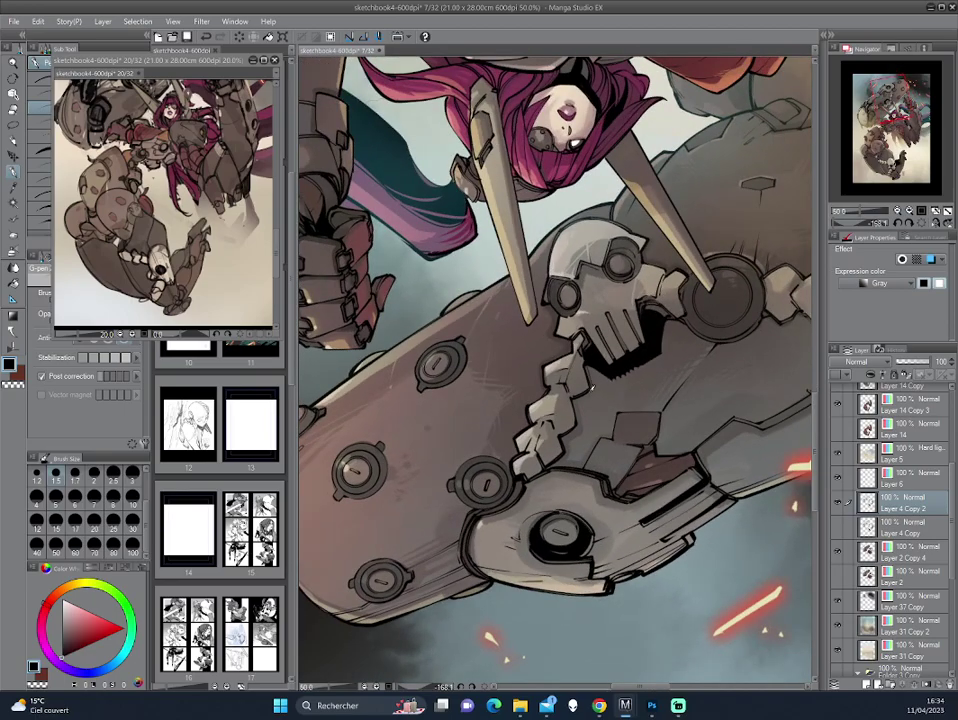
drag(581, 423, 580, 378)
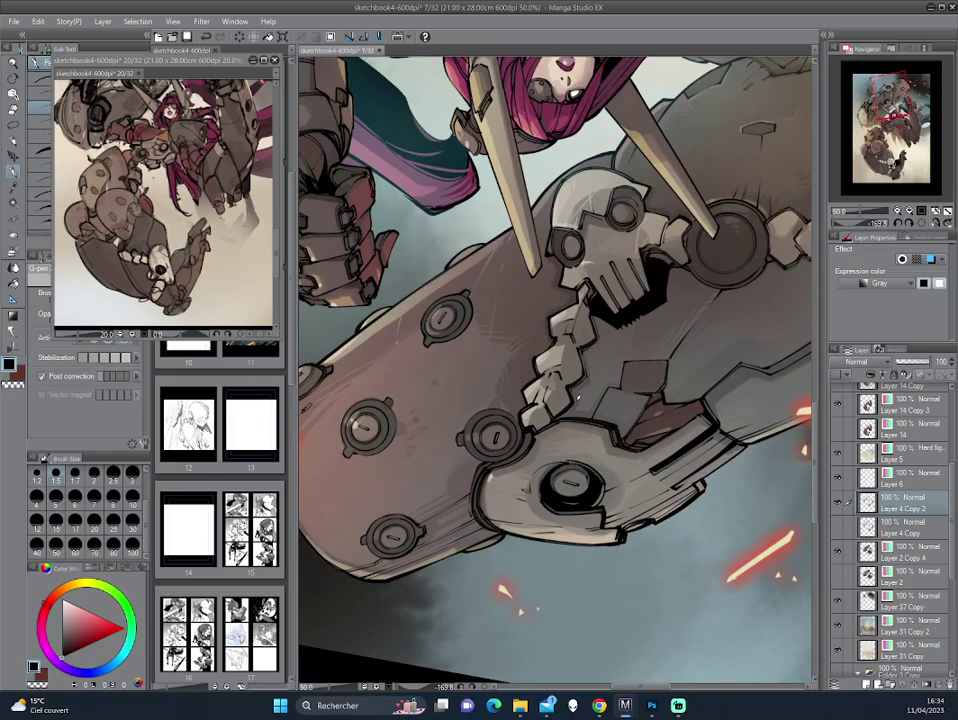
drag(574, 414, 663, 309)
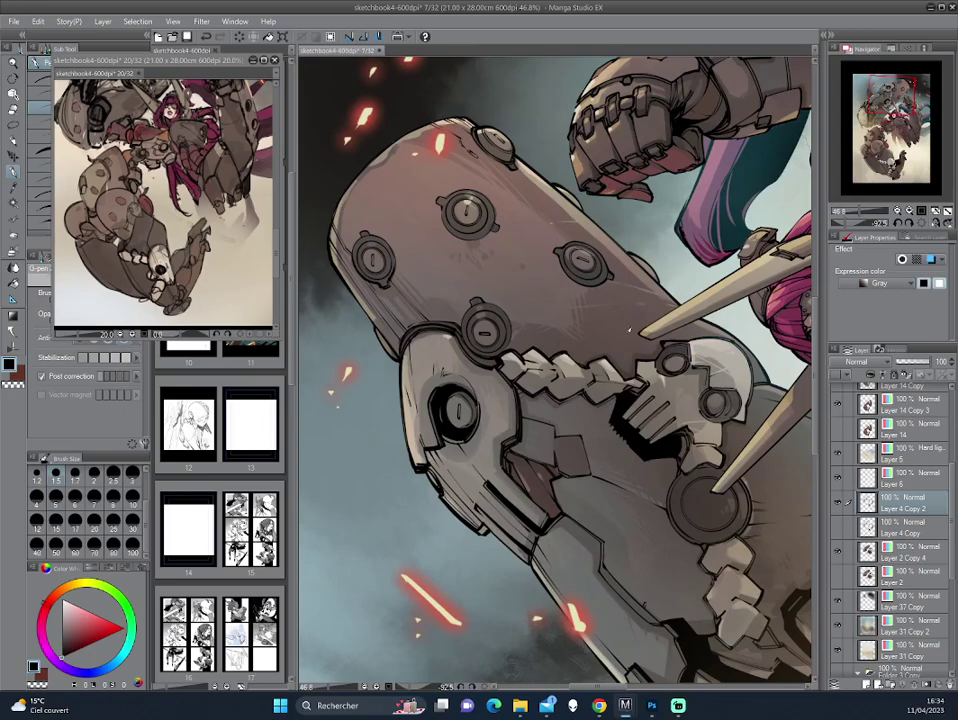
mouse_move(450, 248)
mouse_down()
mouse_move(400, 295)
mouse_move(572, 406)
mouse_move(405, 300)
mouse_move(555, 400)
mouse_move(573, 380)
mouse_up()
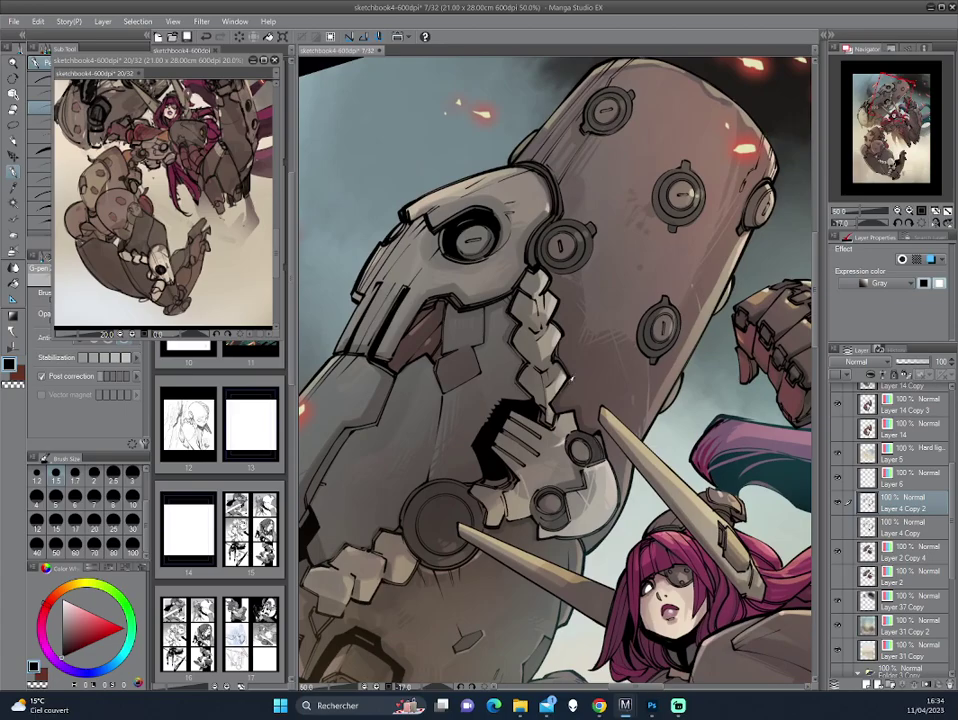
mouse_move(418, 302)
mouse_down()
mouse_move(448, 280)
mouse_move(393, 305)
mouse_up()
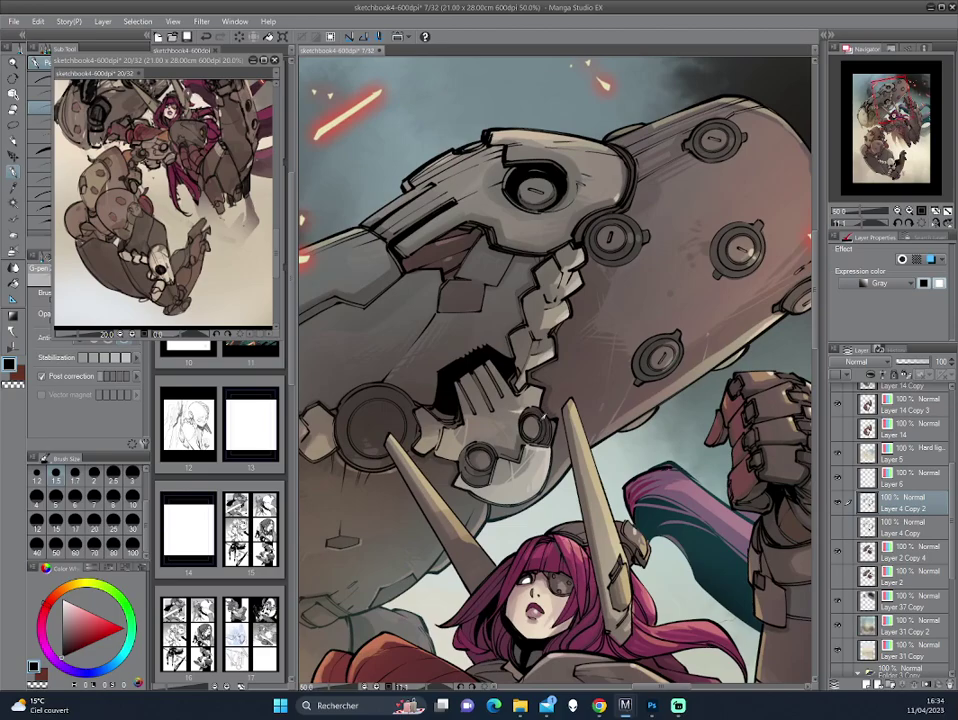
drag(408, 313, 360, 261)
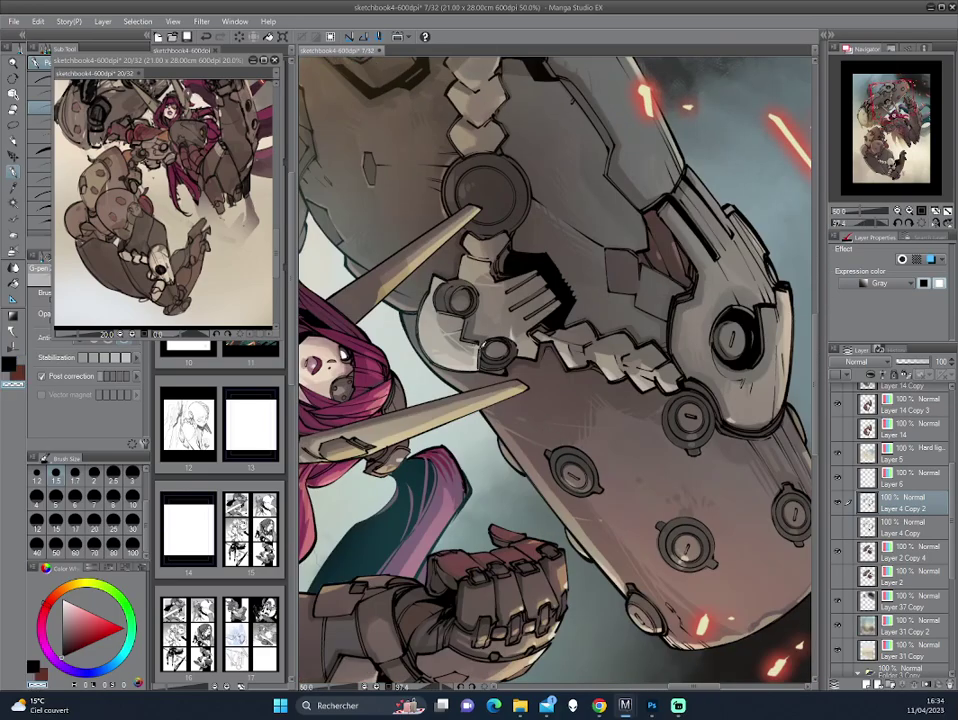
key(x)
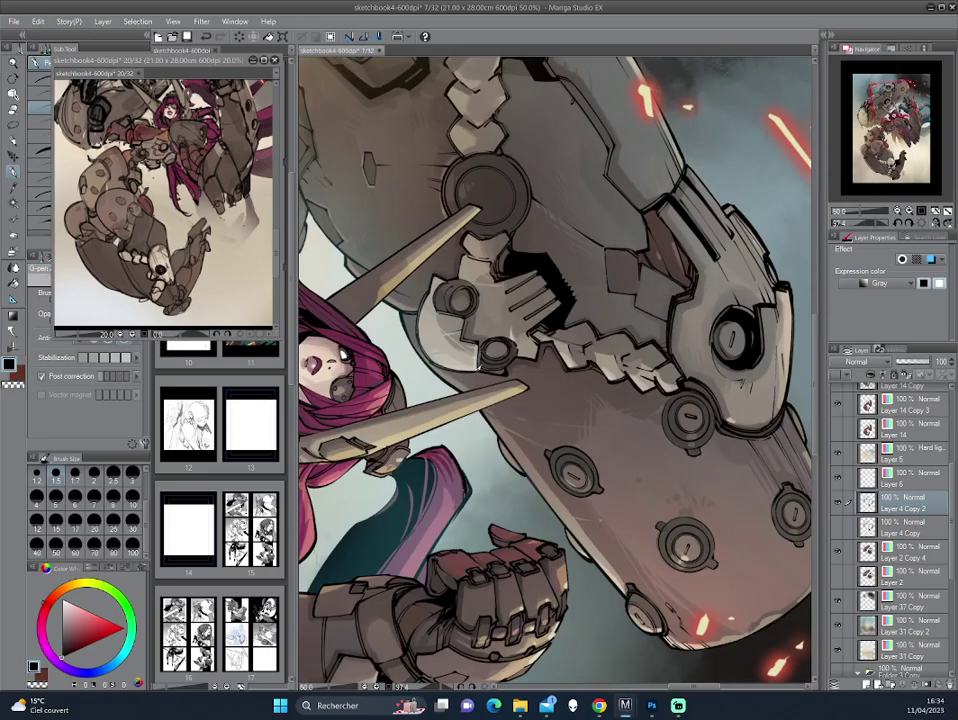
drag(357, 273, 468, 241)
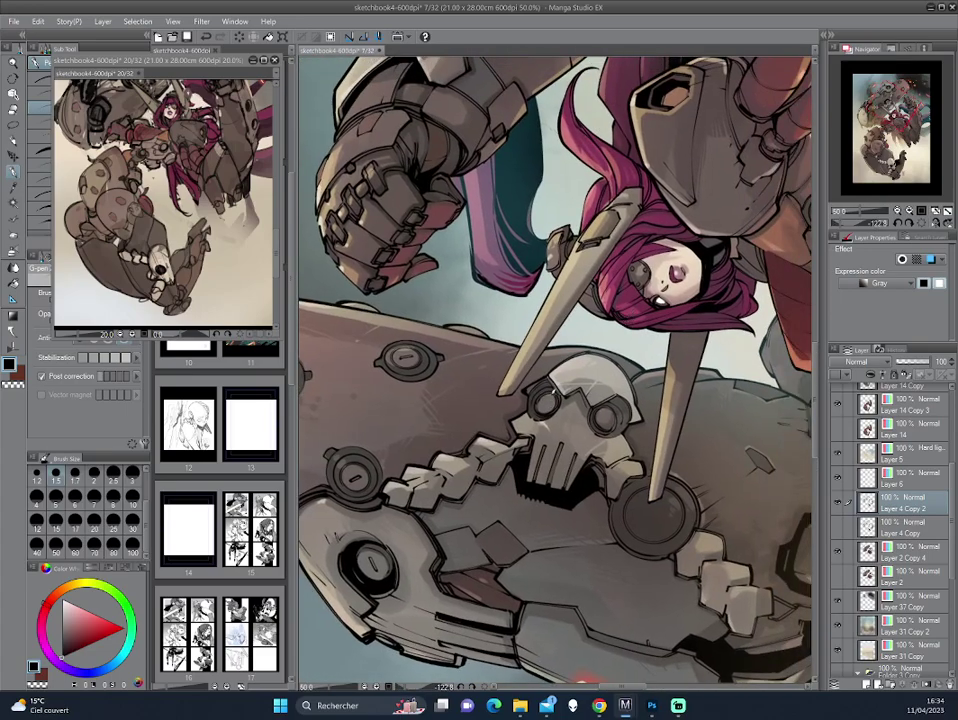
mouse_move(611, 477)
mouse_down()
mouse_move(580, 398)
mouse_move(424, 275)
mouse_up()
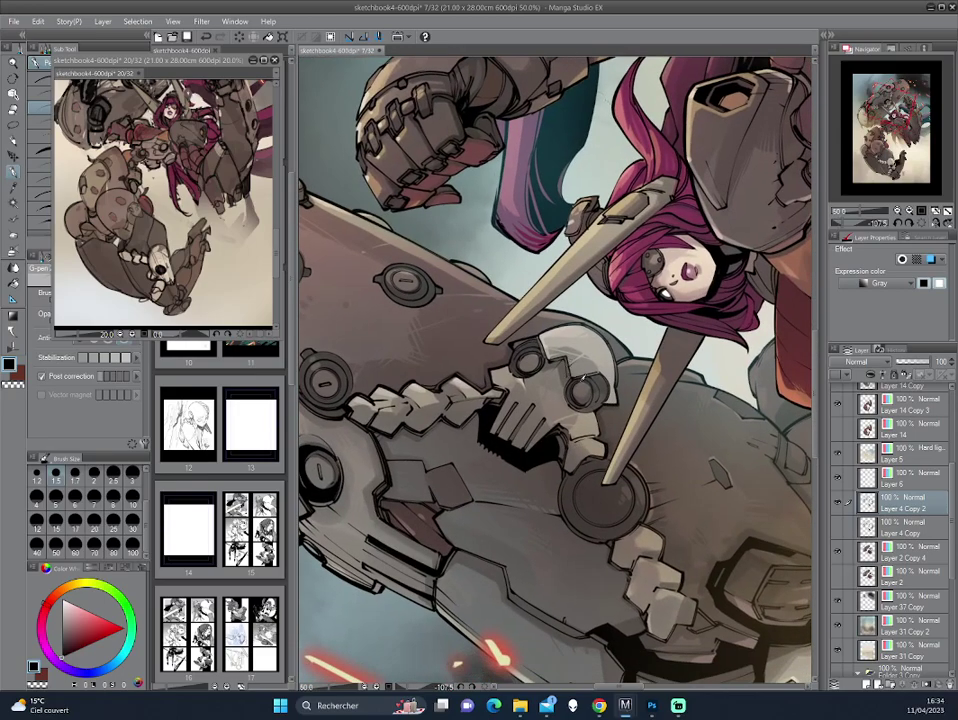
mouse_move(448, 273)
mouse_down()
mouse_move(400, 278)
mouse_move(466, 284)
mouse_up()
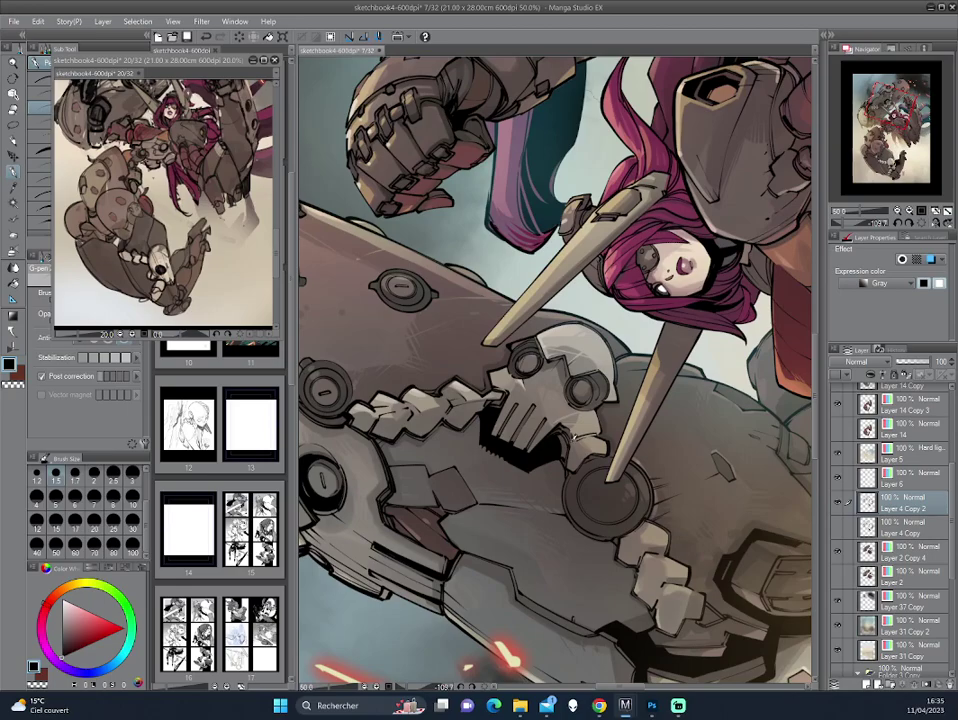
drag(430, 277, 398, 298)
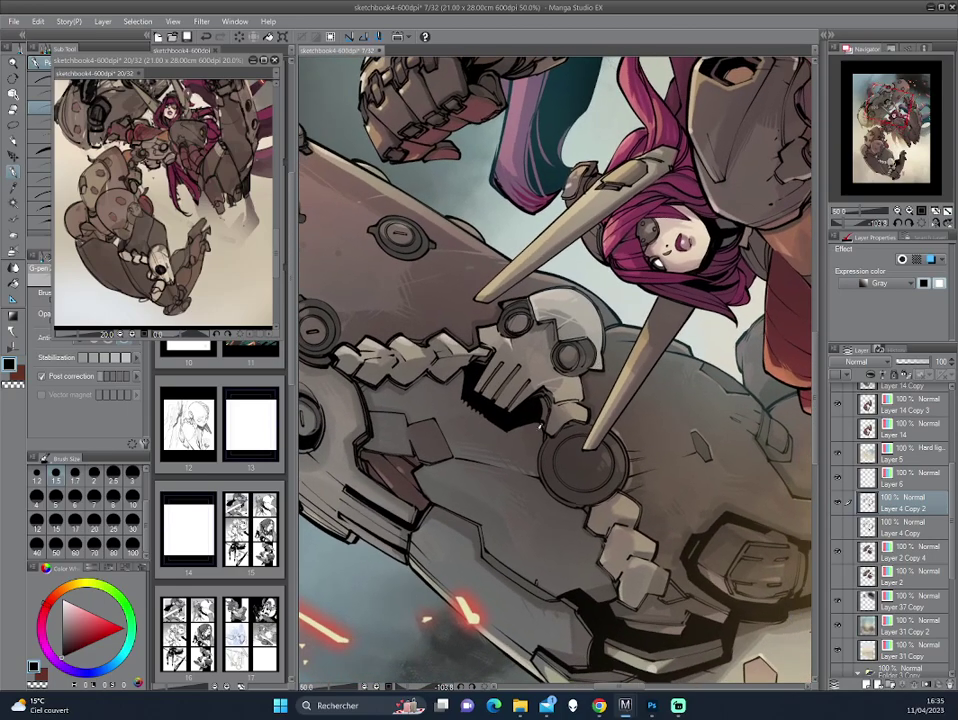
drag(407, 350, 468, 298)
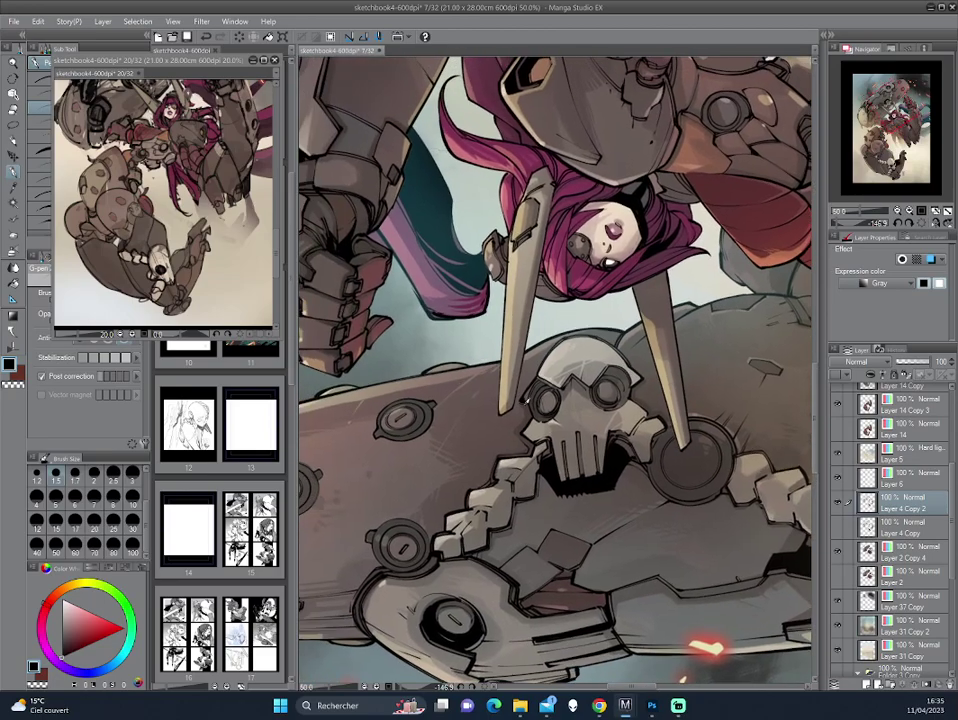
drag(396, 306, 480, 270)
scroll(430, 305, down, 2)
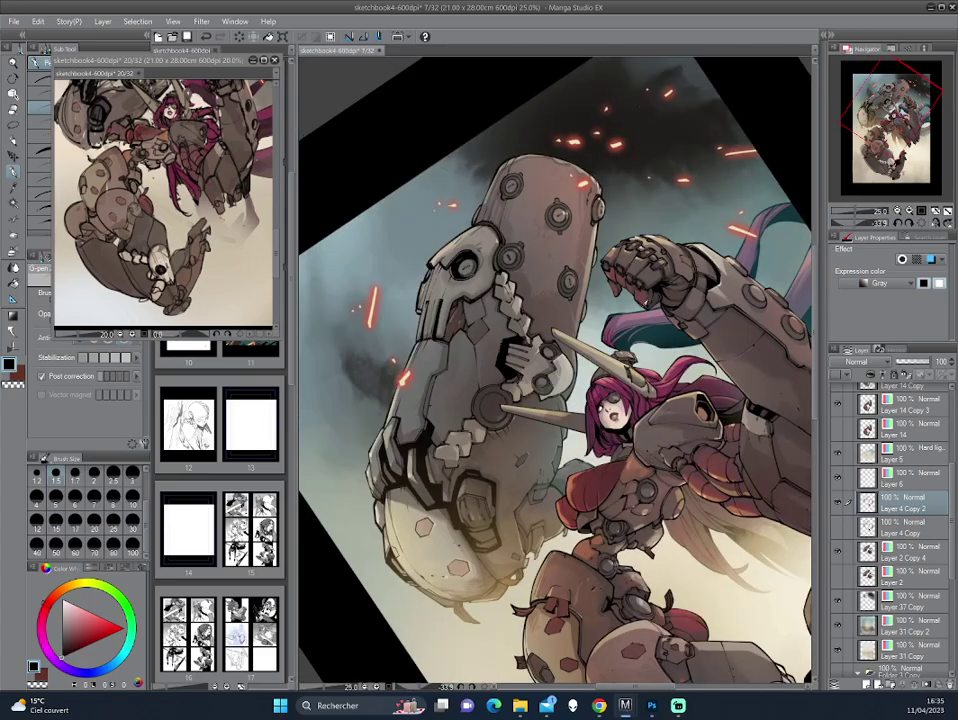
Step: Zoom back to 50% and rotate the view across the girl's face and armored body
scroll(438, 325, up, 1)
scroll(390, 344, up, 1)
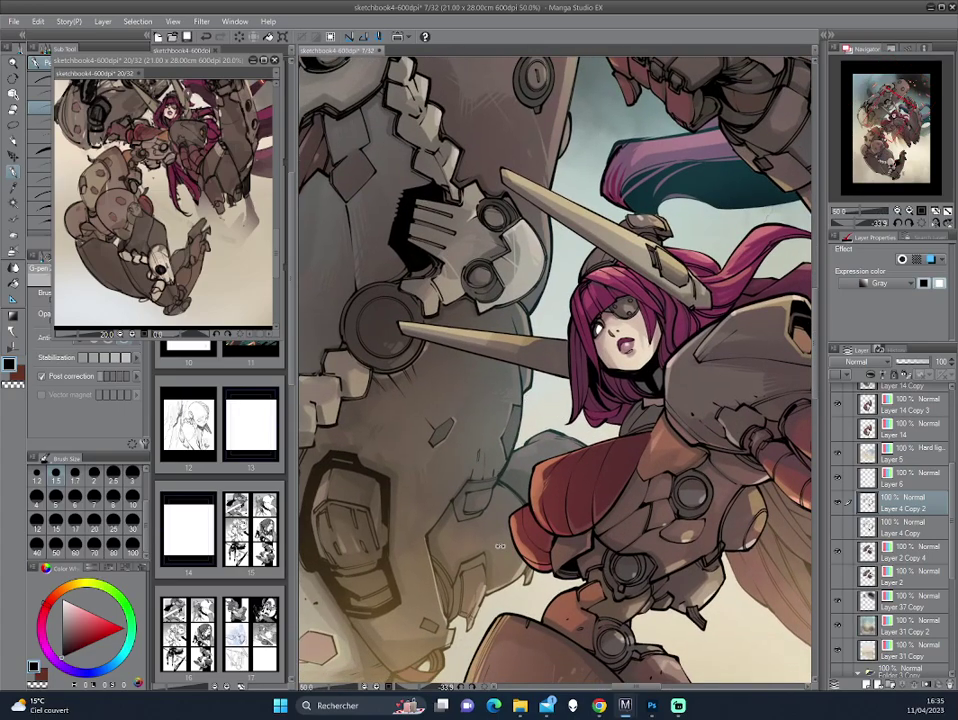
drag(375, 356, 455, 288)
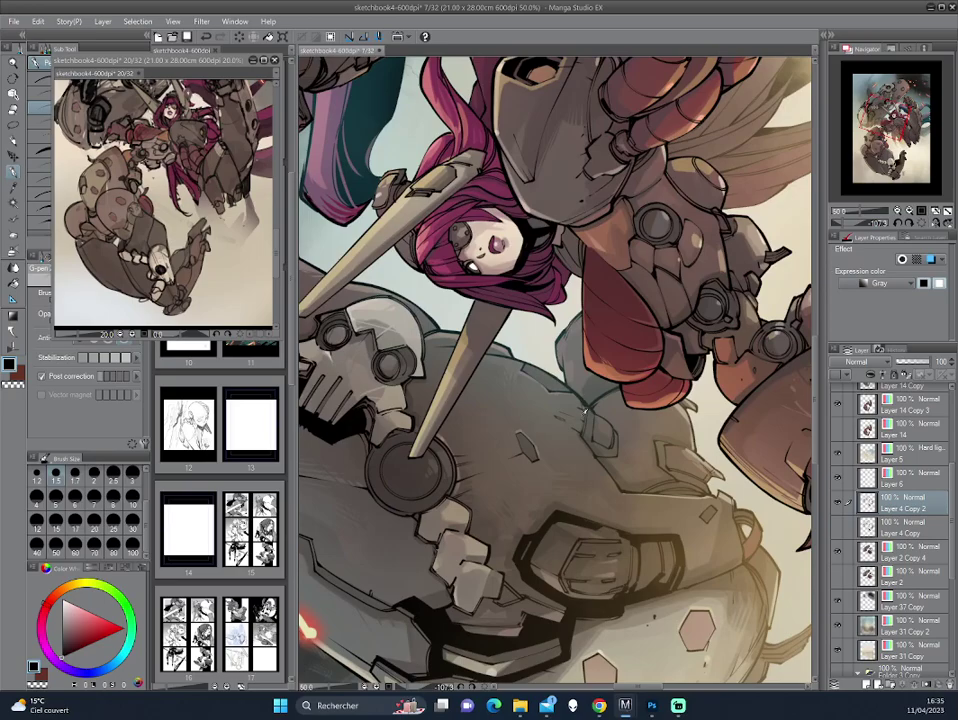
mouse_move(440, 305)
mouse_down()
mouse_move(370, 320)
mouse_move(443, 249)
mouse_up()
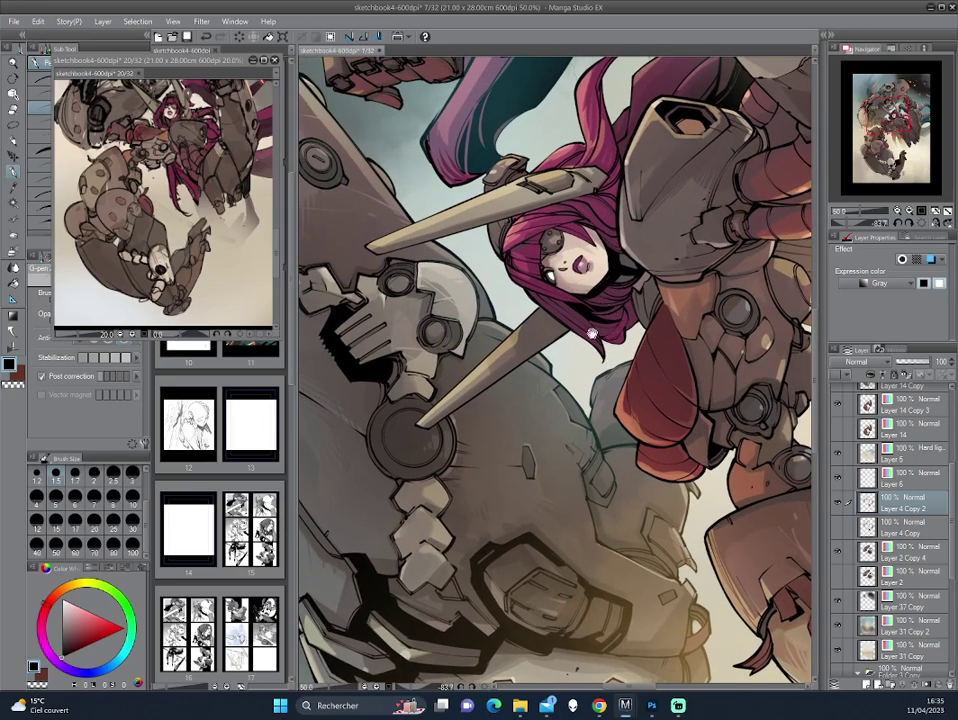
mouse_move(484, 397)
mouse_down()
mouse_move(618, 386)
mouse_move(522, 429)
mouse_up()
Step: Rotate around the shoulder plating and shell, then set the drawing colour to transparent
mouse_move(430, 290)
mouse_down()
mouse_move(609, 353)
mouse_move(565, 391)
mouse_move(605, 390)
mouse_move(585, 405)
mouse_up()
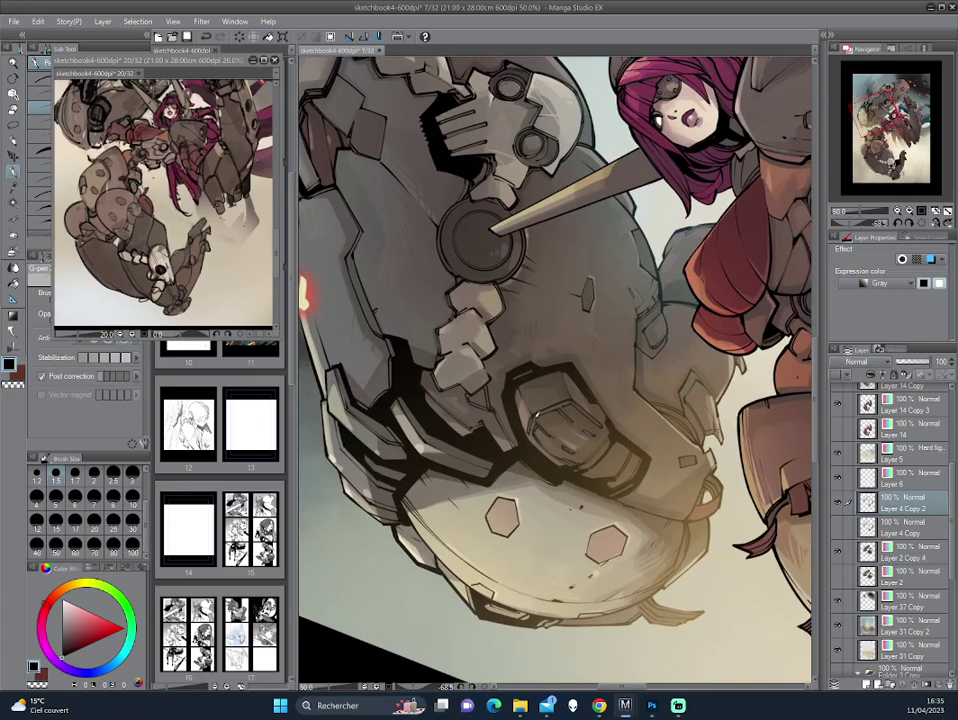
drag(401, 316, 645, 95)
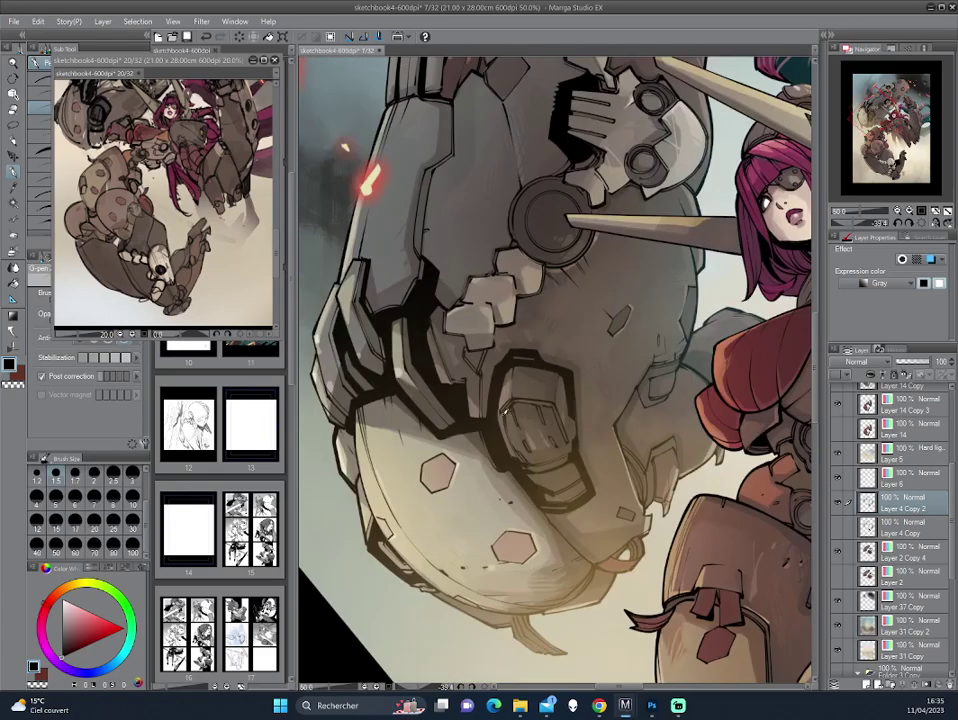
drag(387, 338, 450, 306)
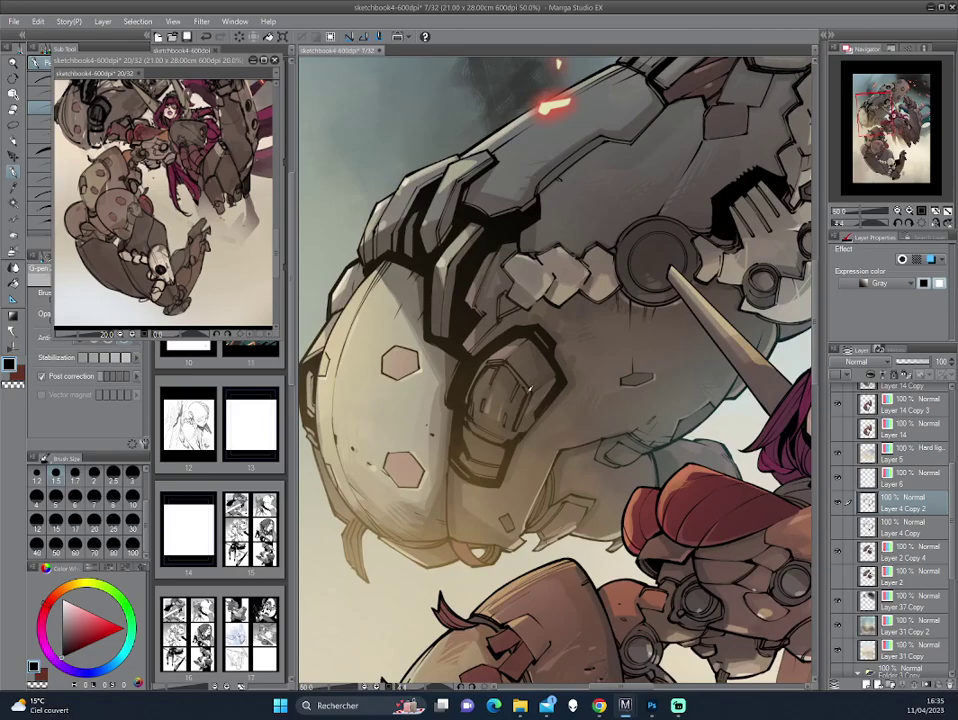
mouse_move(530, 390)
mouse_down()
mouse_move(524, 430)
mouse_move(623, 387)
mouse_move(551, 346)
mouse_up()
key(c)
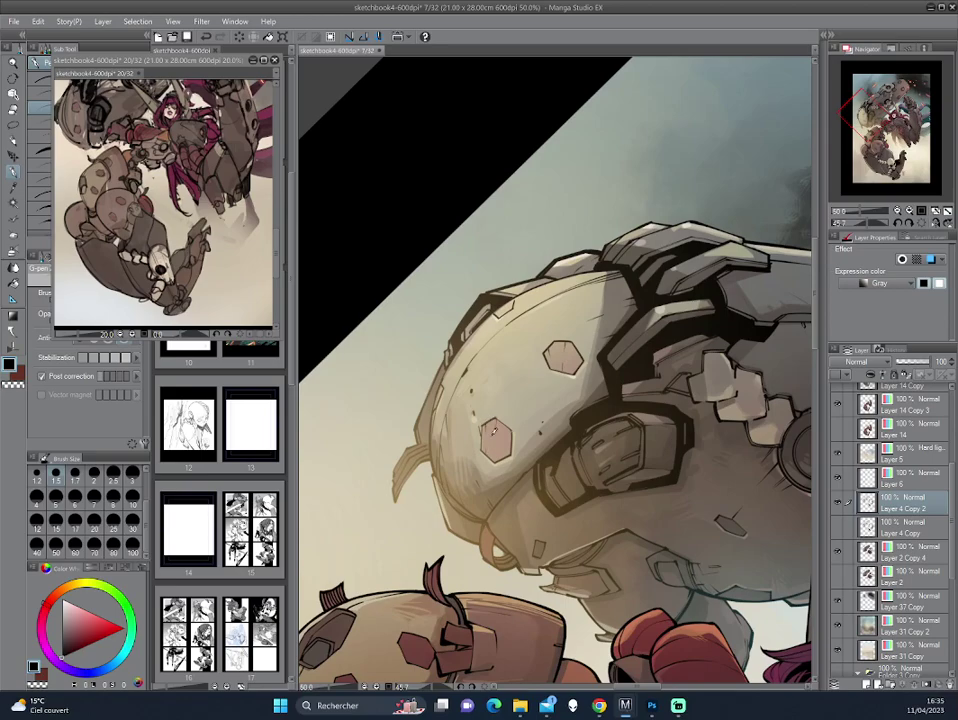
key(minus)
key(minus)
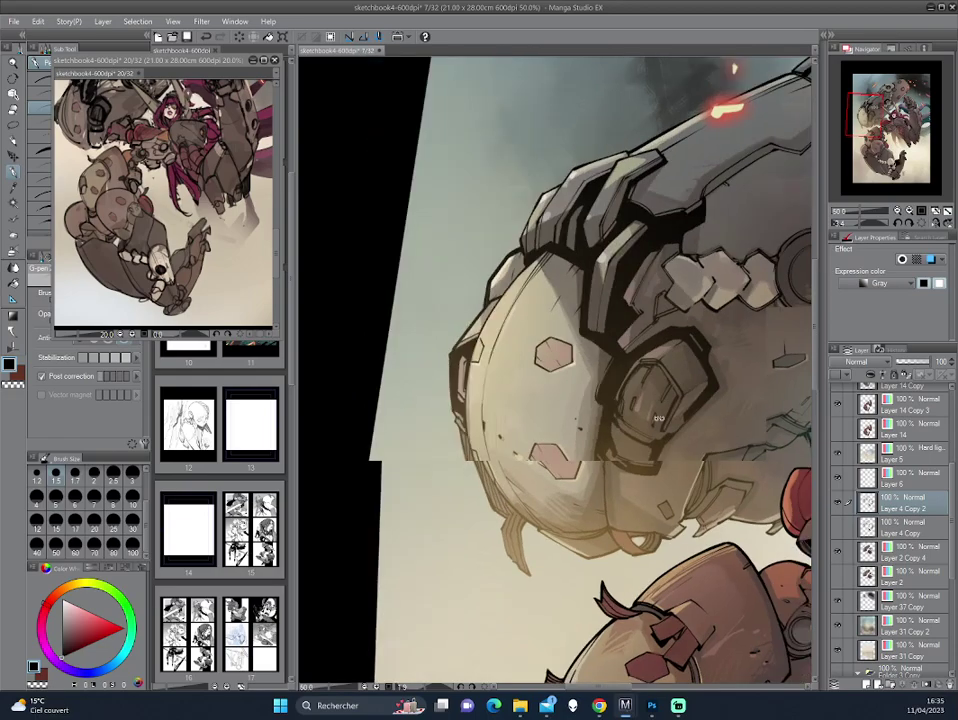
drag(521, 503, 459, 427)
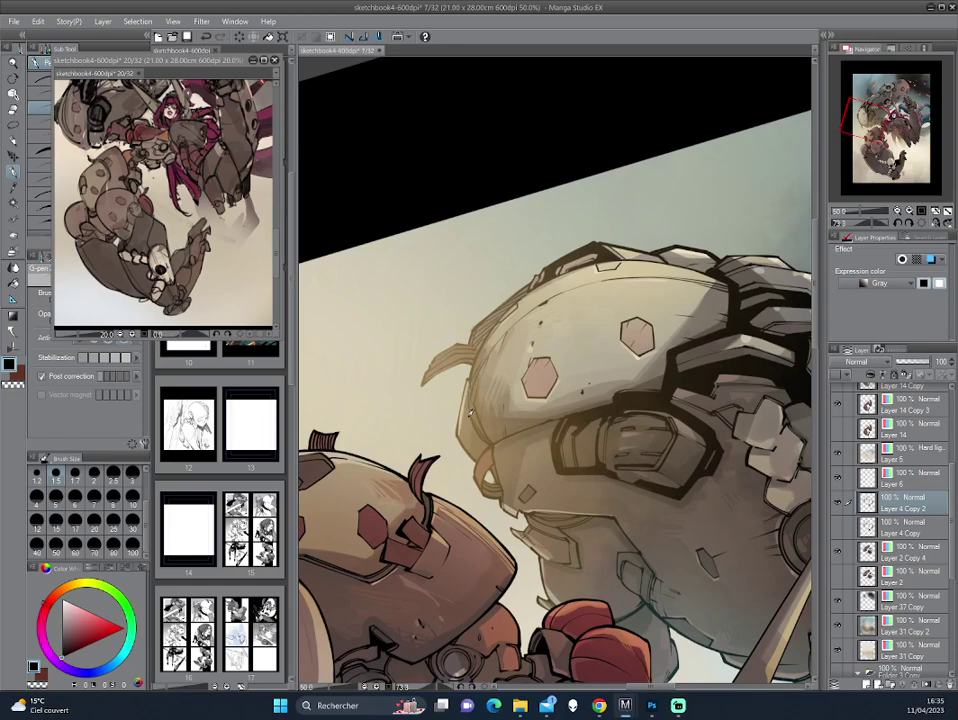
drag(380, 390, 368, 286)
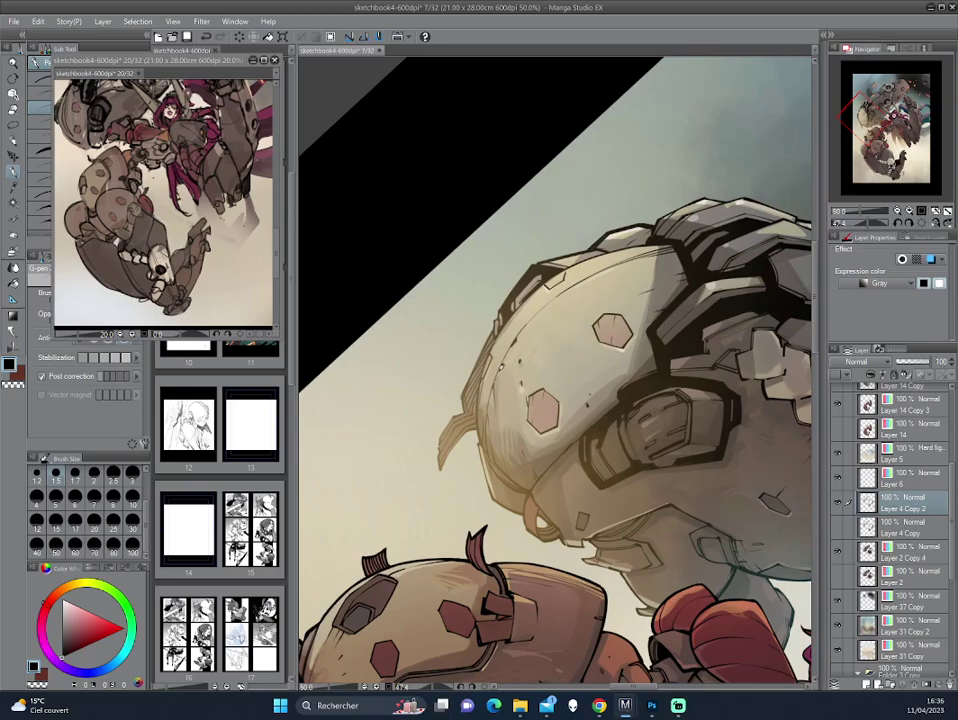
drag(502, 438, 644, 359)
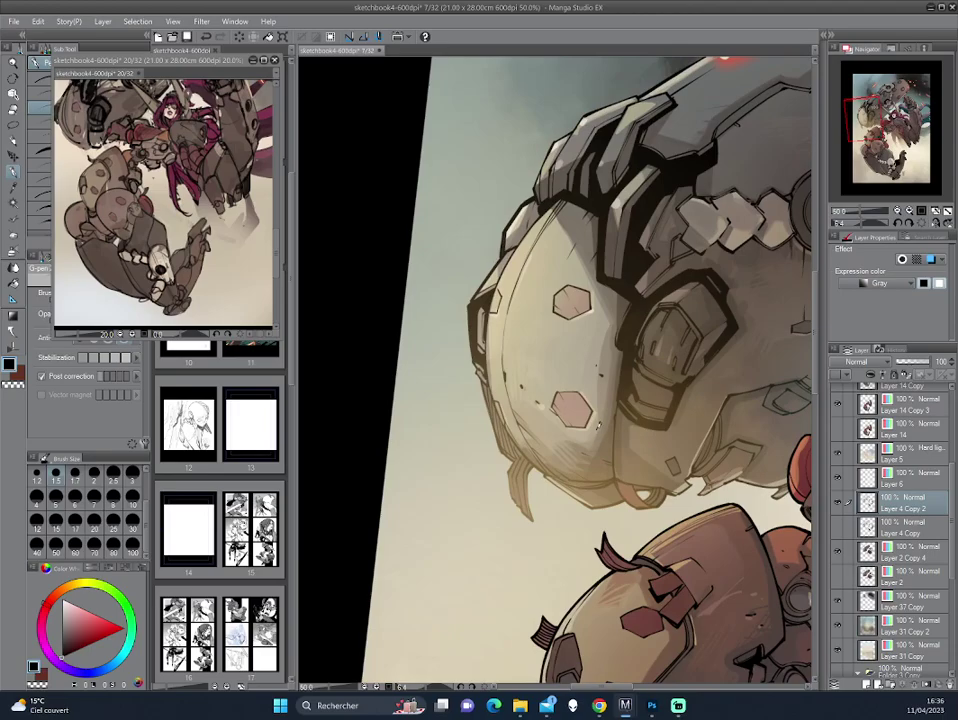
mouse_move(449, 317)
mouse_down()
mouse_move(648, 333)
mouse_move(600, 373)
mouse_move(571, 347)
mouse_up()
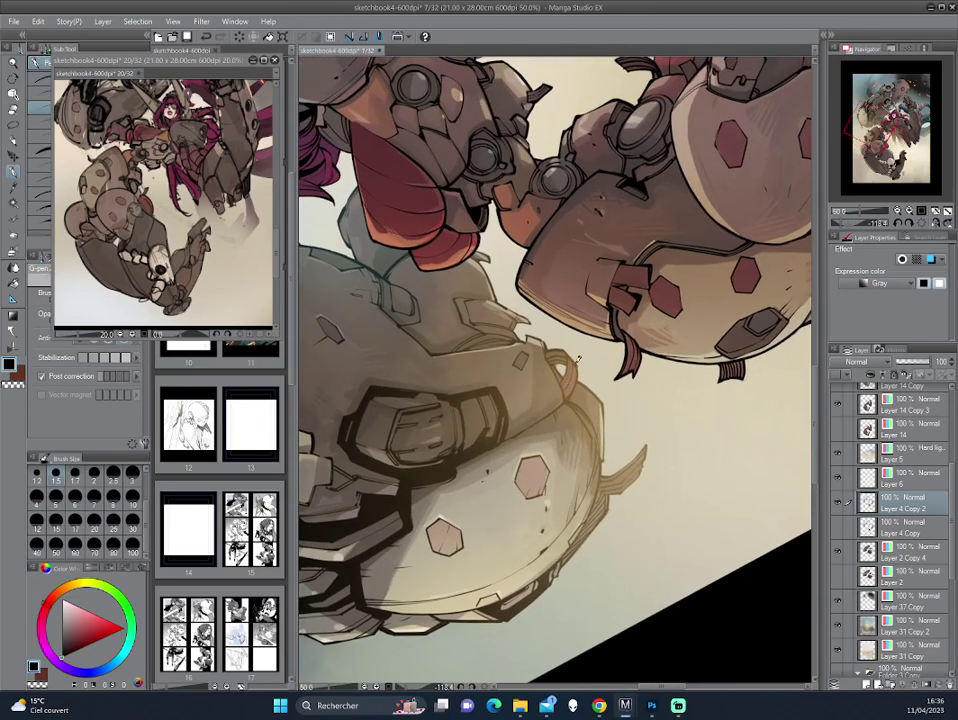
mouse_move(578, 357)
mouse_down()
mouse_move(677, 354)
mouse_move(706, 326)
mouse_move(583, 440)
mouse_up()
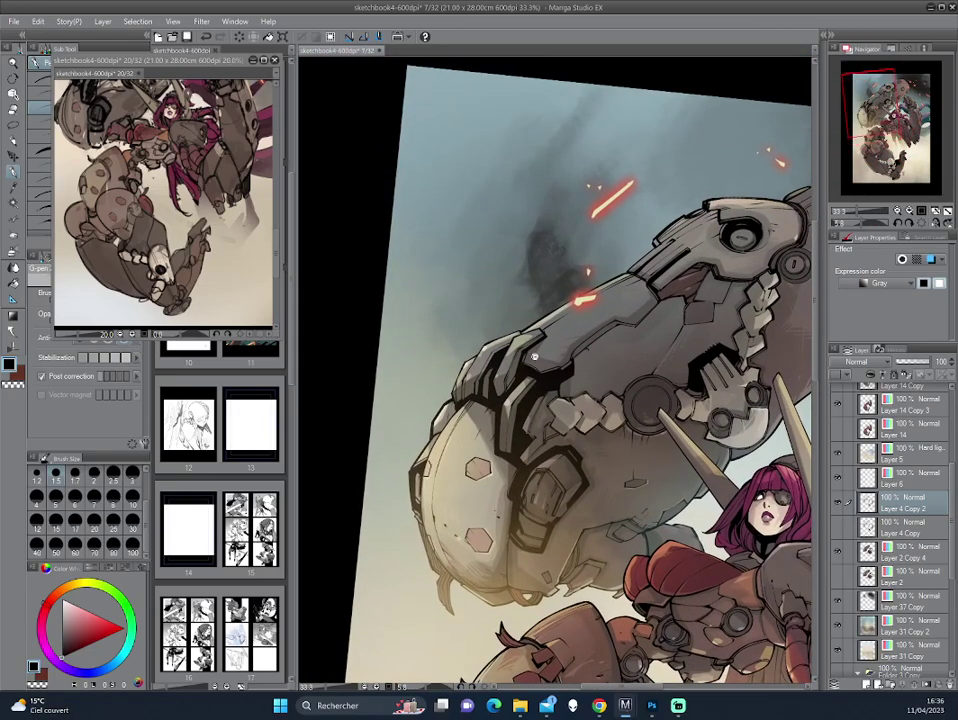
Step: Rotate the view upright around the robot arm and set the drawing colour to transparent
scroll(516, 432, up, 1)
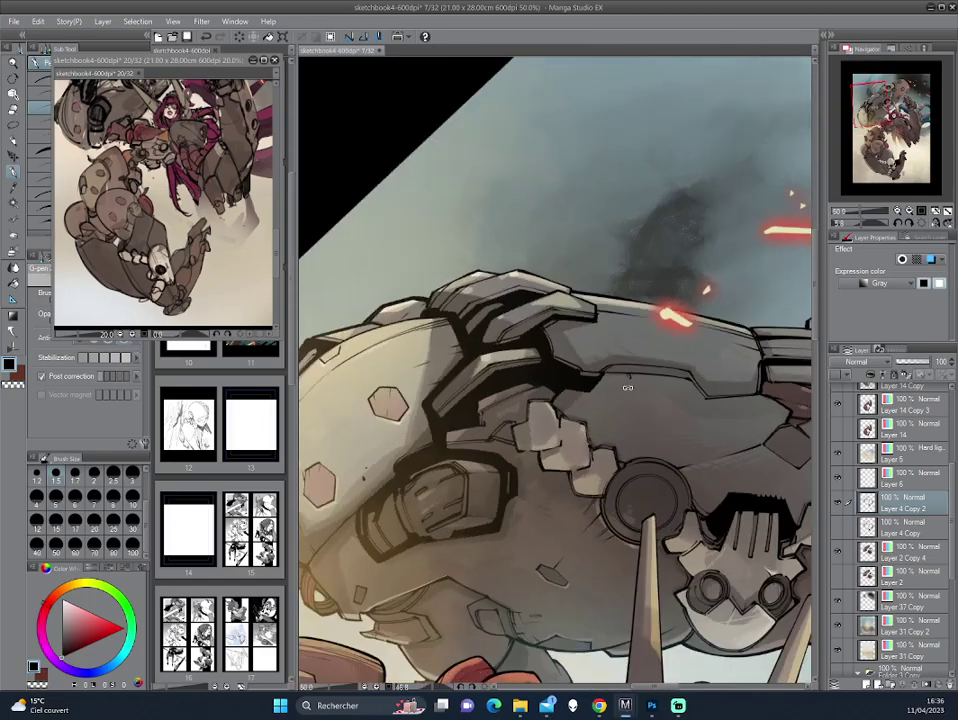
drag(406, 274, 561, 326)
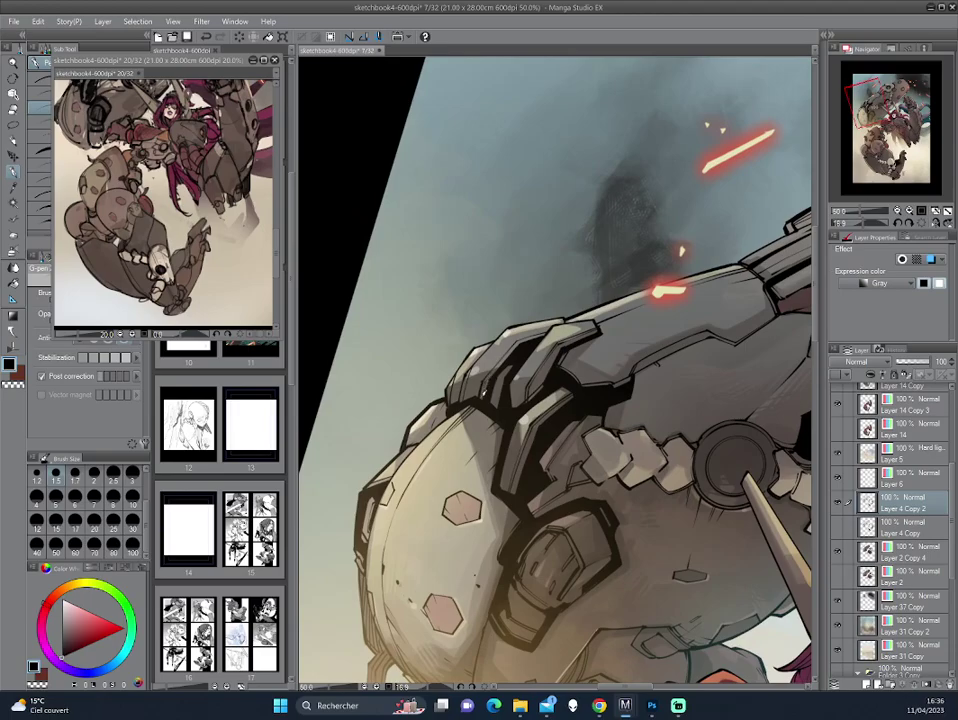
drag(390, 255, 450, 298)
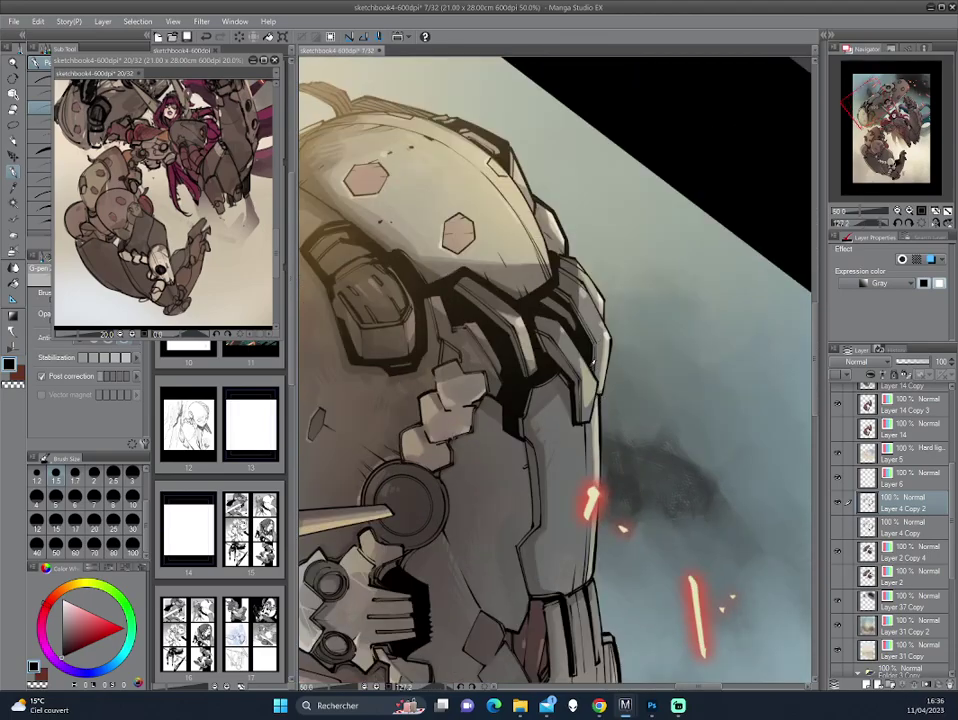
drag(440, 286, 546, 342)
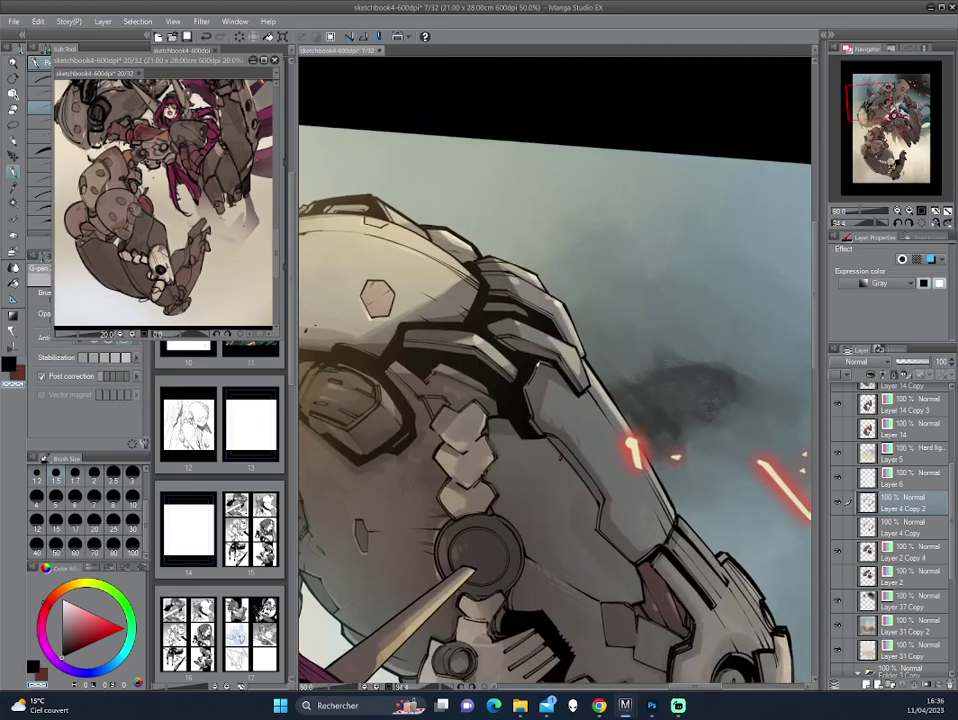
key(c)
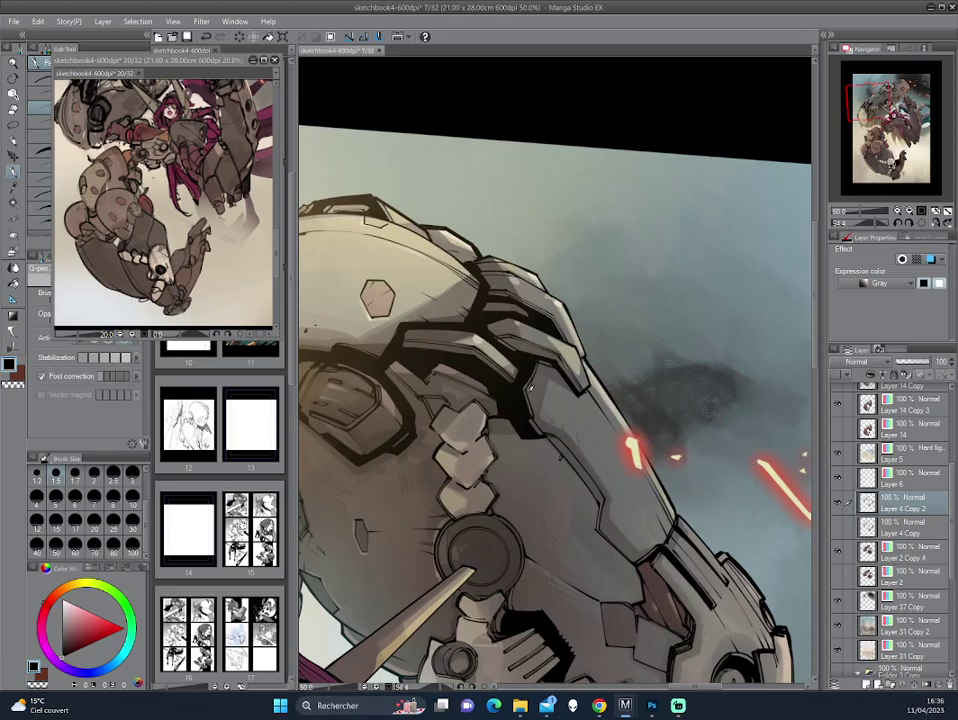
scroll(525, 505, down, 1)
scroll(546, 461, down, 2)
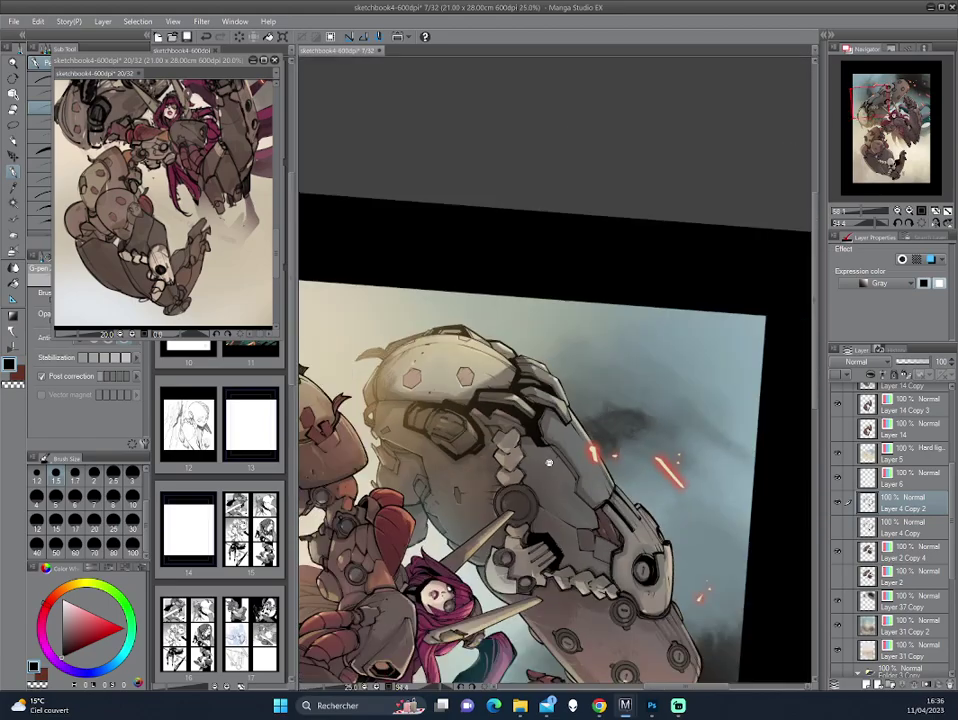
drag(548, 462, 666, 336)
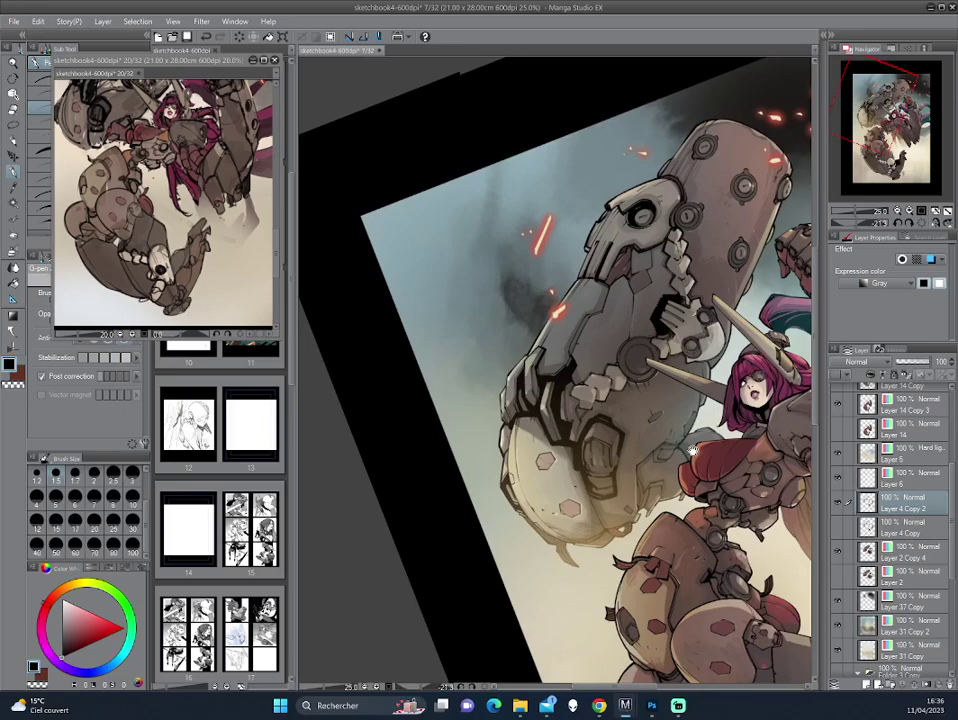
drag(658, 327, 667, 367)
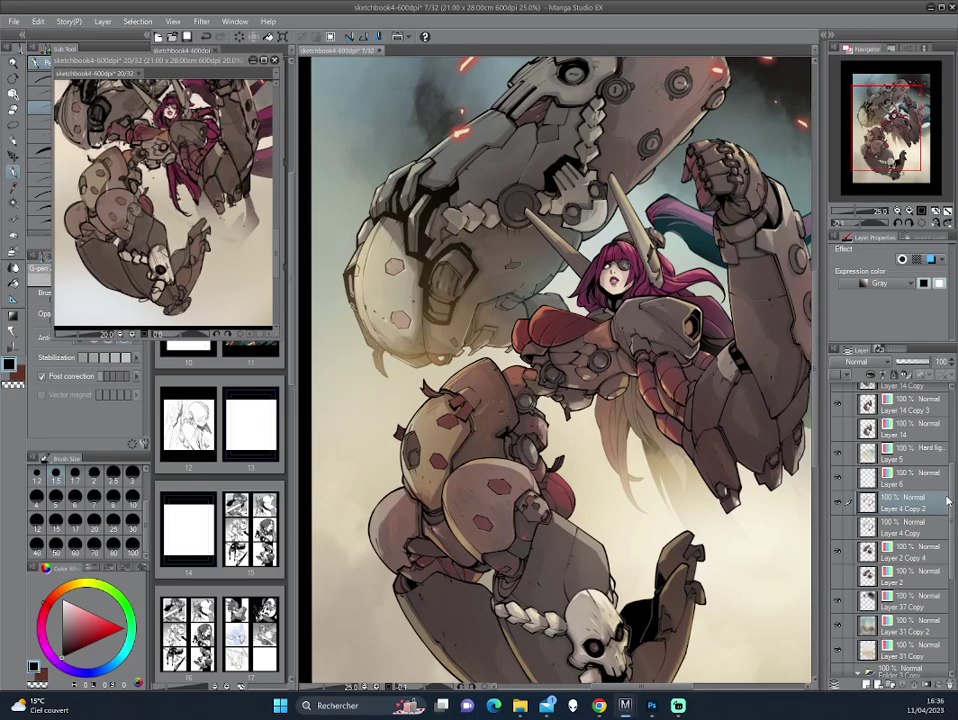
Step: Duplicate Layer 2 Copy into Layer 2 Copy 2 with Ctrl+J
scroll(951, 441, up, 3)
scroll(951, 441, down, 1)
click(865, 482)
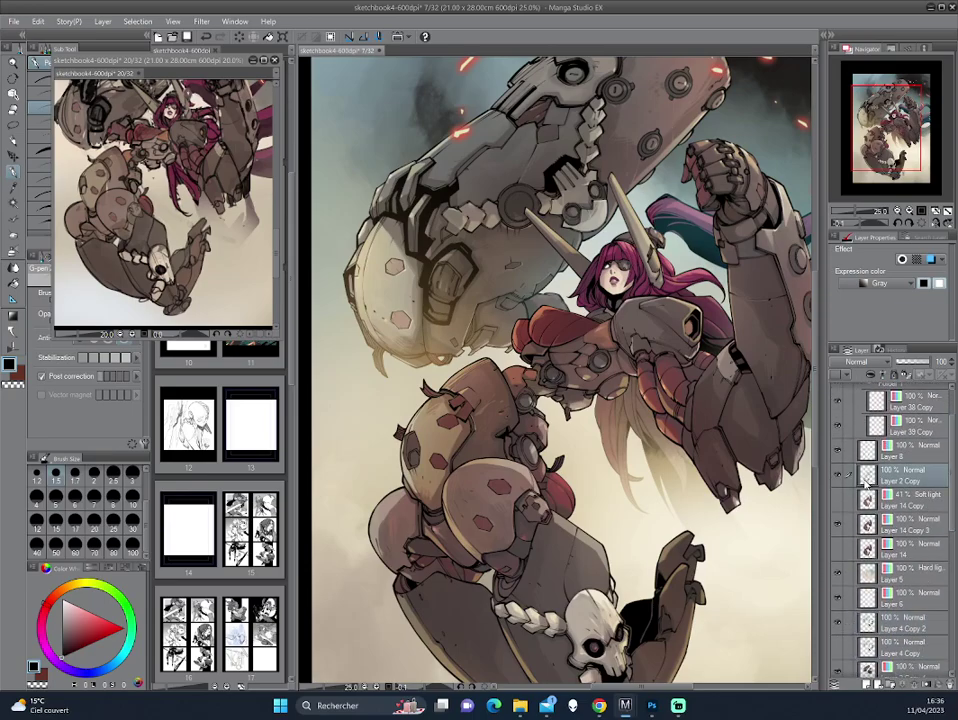
key(ctrl+j)
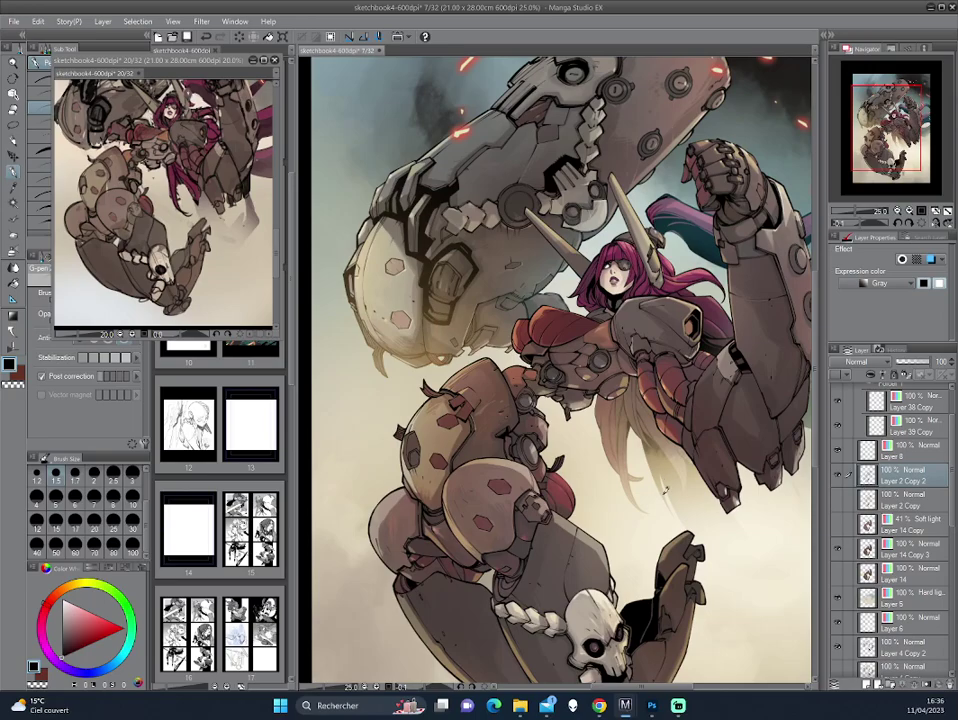
scroll(671, 459, down, 2)
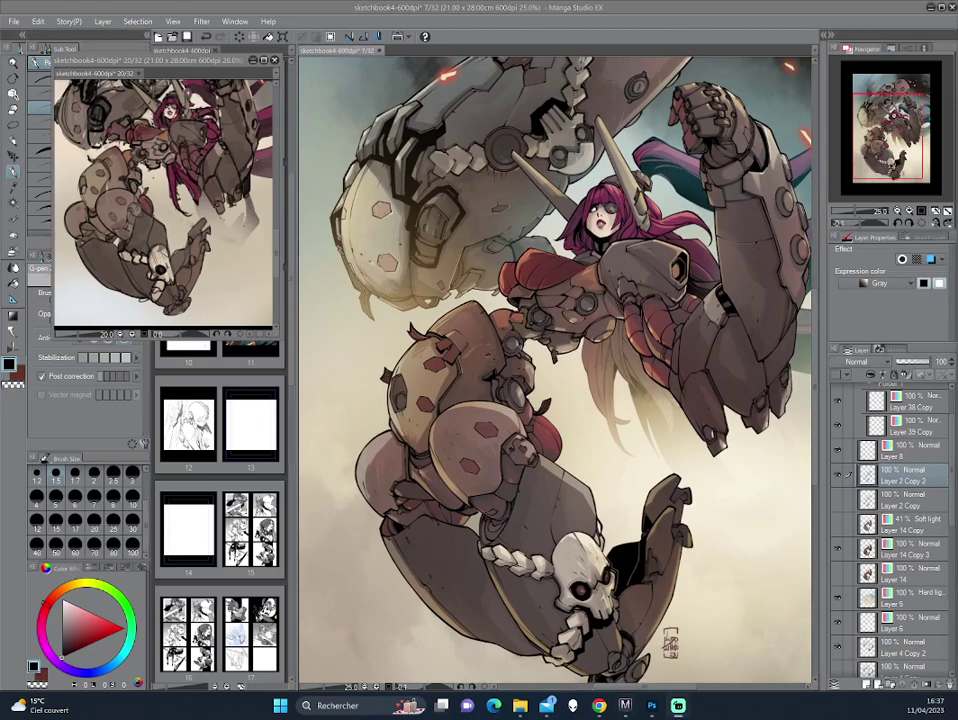
key(ctrl+plus)
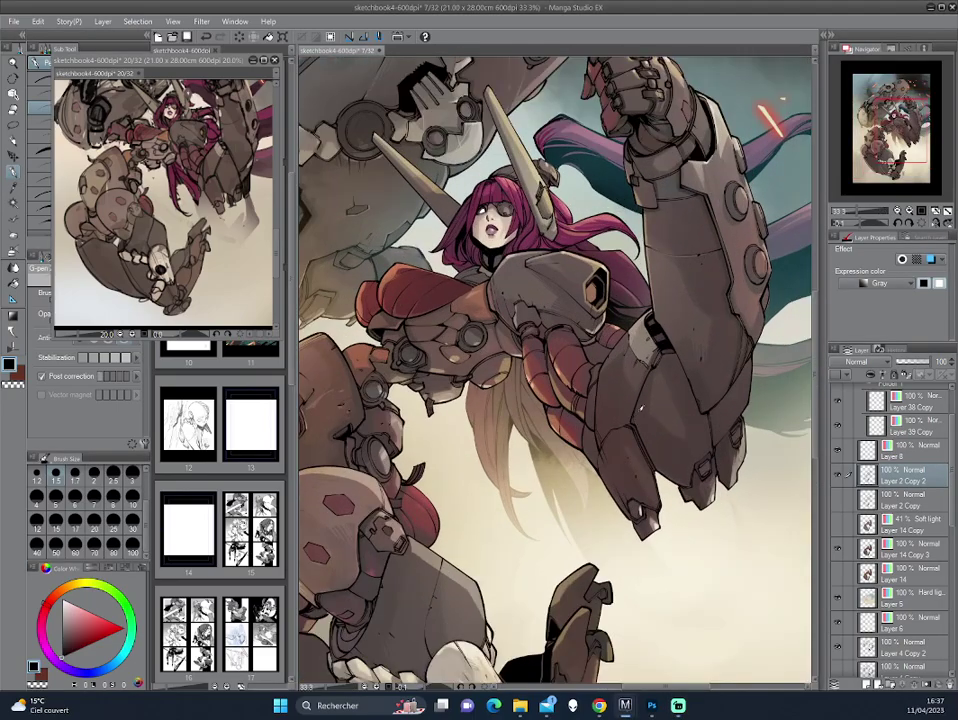
mouse_move(538, 255)
mouse_down()
mouse_move(425, 323)
mouse_move(487, 258)
mouse_move(482, 250)
mouse_up()
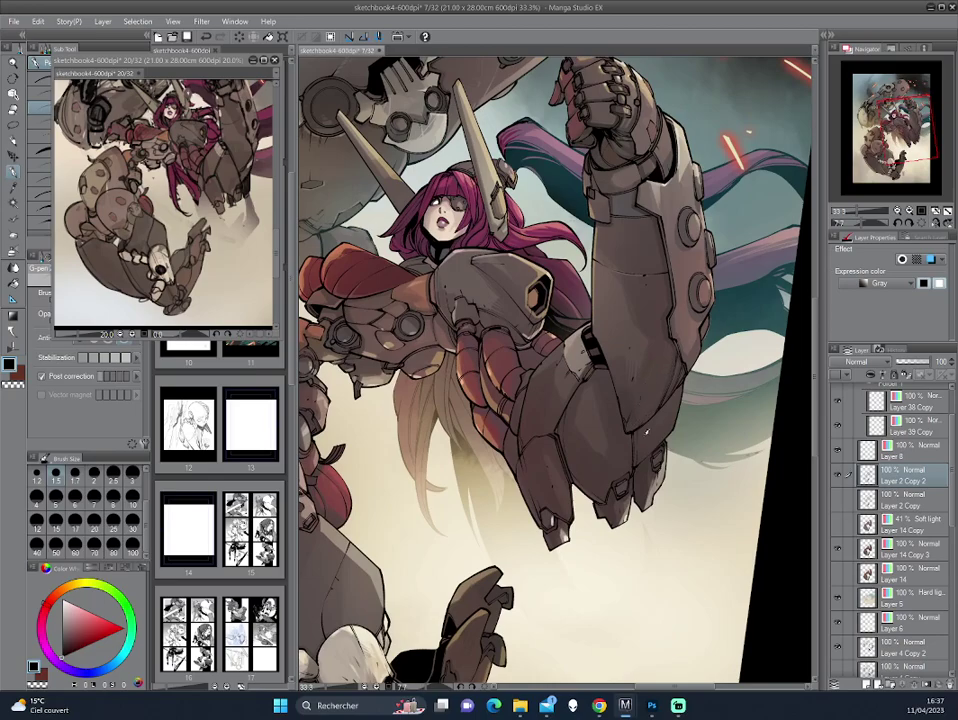
drag(480, 283, 600, 290)
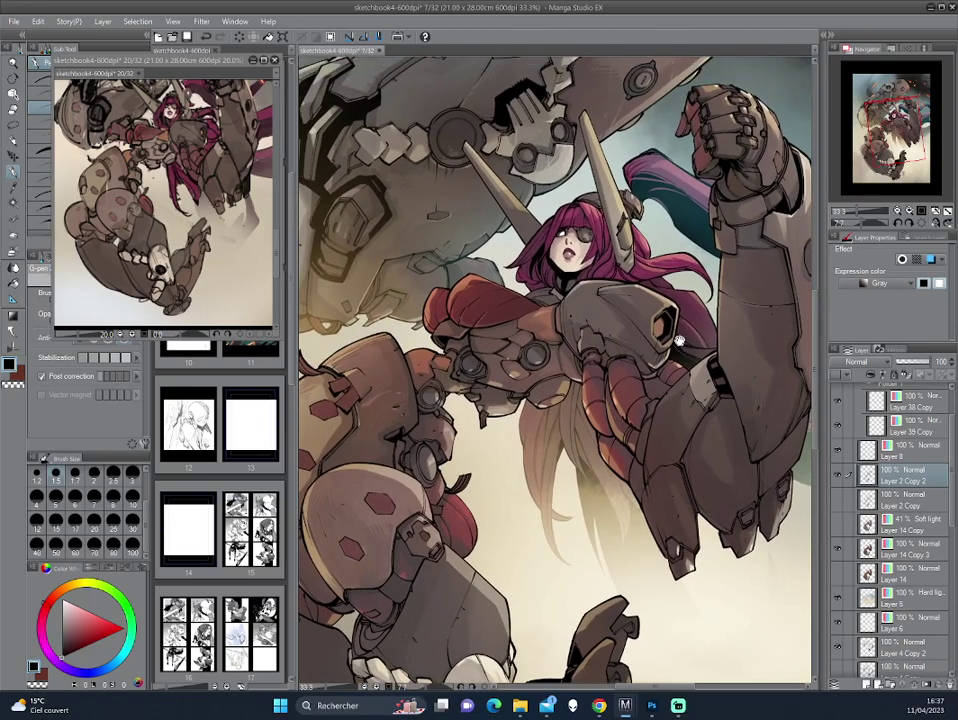
mouse_move(690, 295)
mouse_down()
mouse_move(587, 385)
mouse_move(582, 462)
mouse_move(657, 316)
mouse_move(675, 355)
mouse_up()
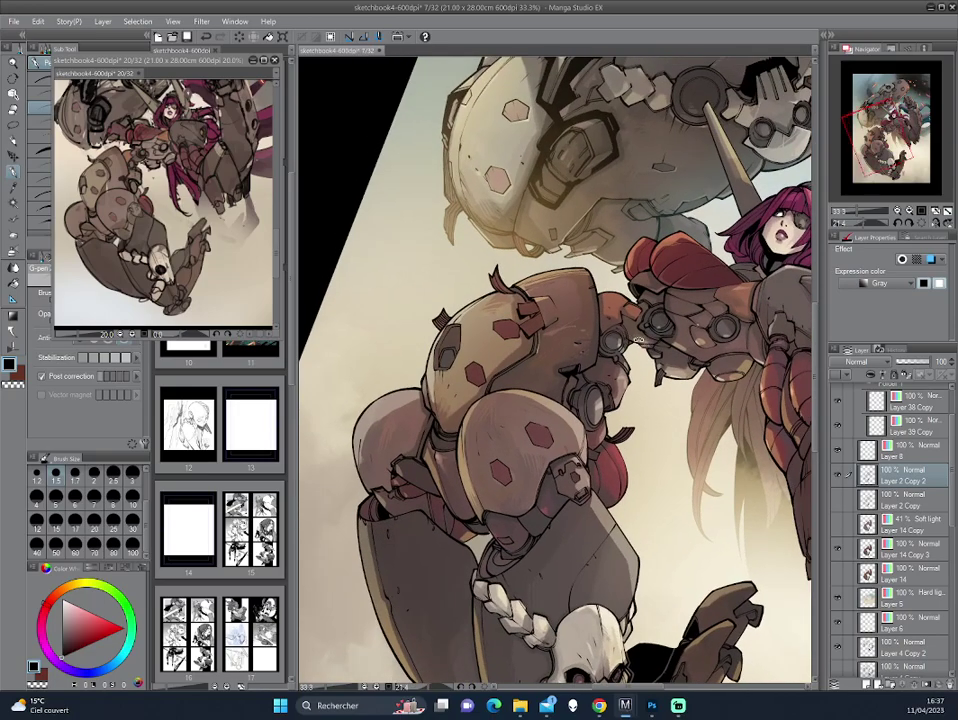
scroll(453, 300, up, 1)
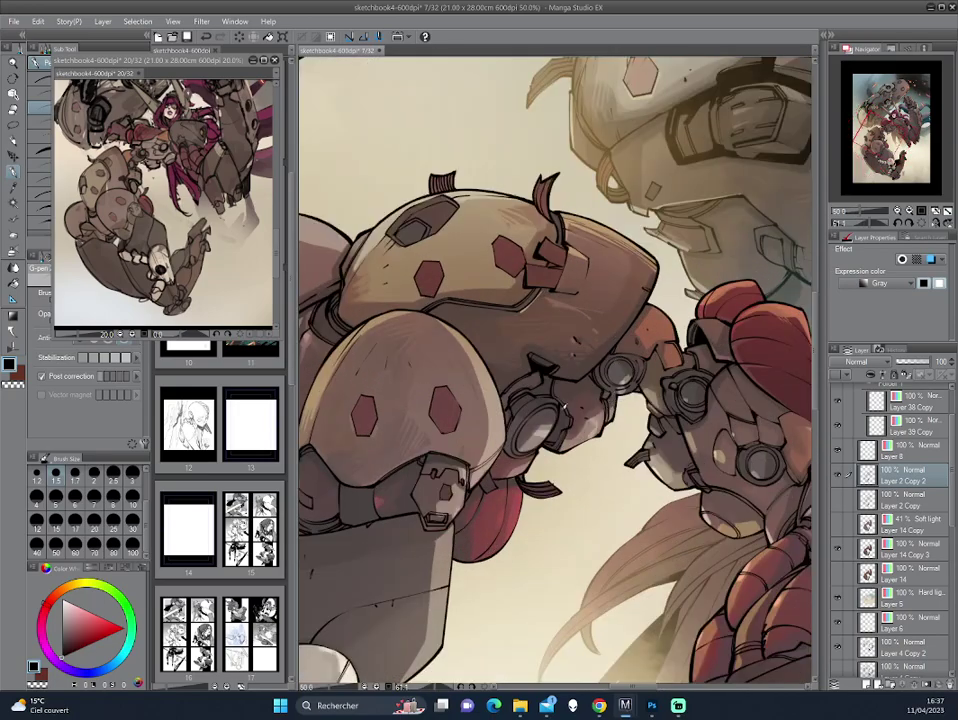
mouse_move(425, 315)
mouse_down()
mouse_move(447, 272)
mouse_move(683, 343)
mouse_move(460, 246)
mouse_up()
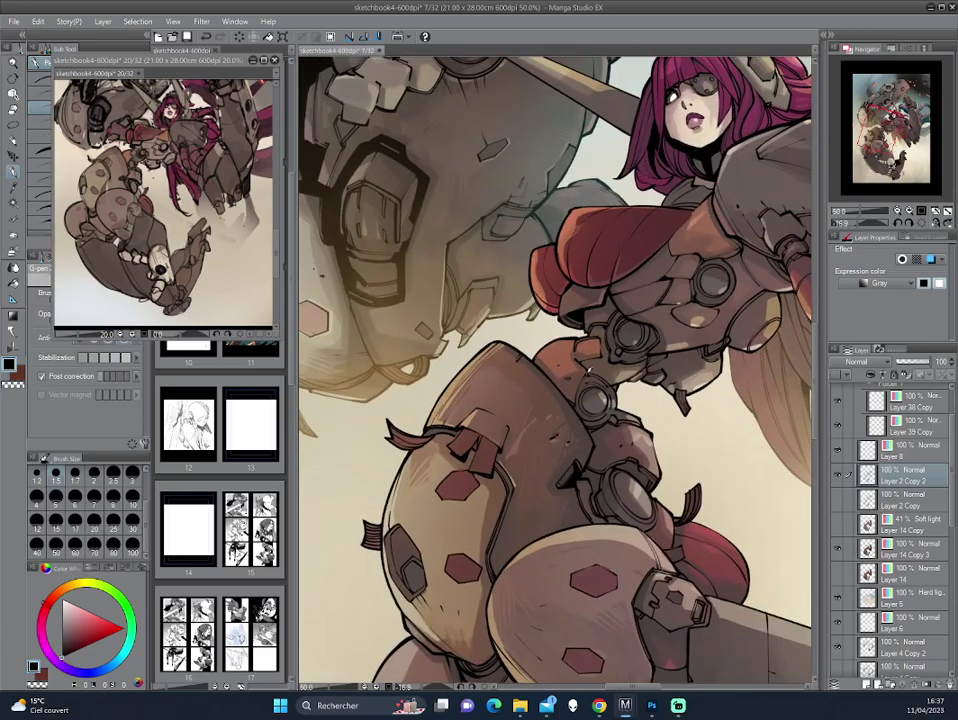
mouse_move(430, 301)
mouse_down()
mouse_move(637, 372)
mouse_move(683, 322)
mouse_up()
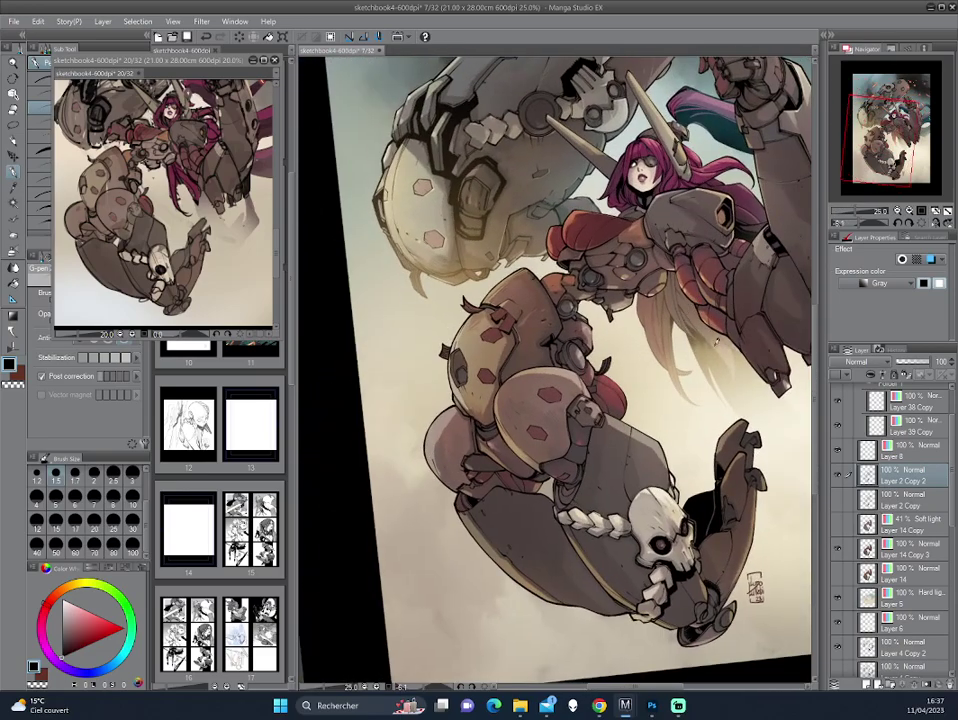
Step: Straighten and centre the page view, then save the illustration as sketchbook4-600dpi
mouse_move(716, 341)
mouse_down()
mouse_move(695, 299)
mouse_move(692, 367)
mouse_move(700, 371)
mouse_up()
scroll(695, 299, down, 1)
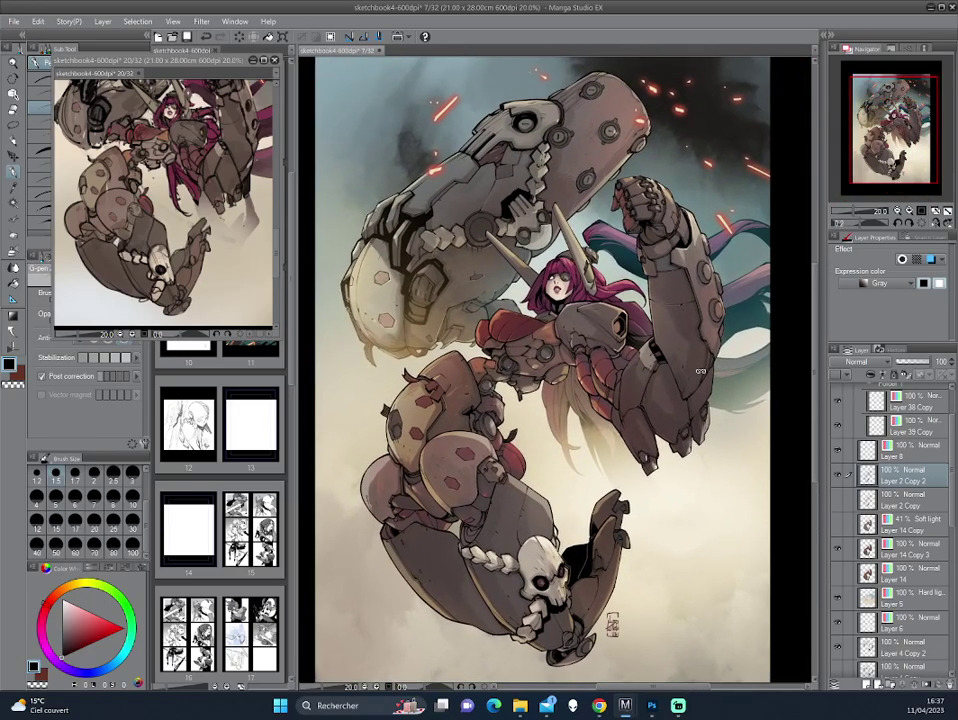
drag(700, 371, 699, 401)
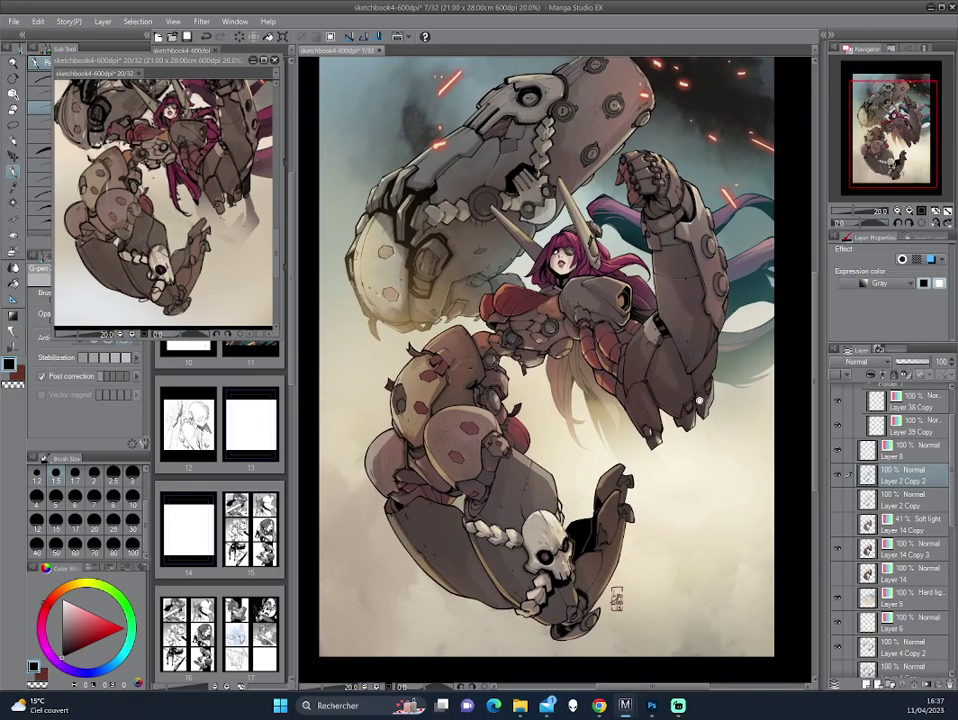
scroll(699, 401, down, 1)
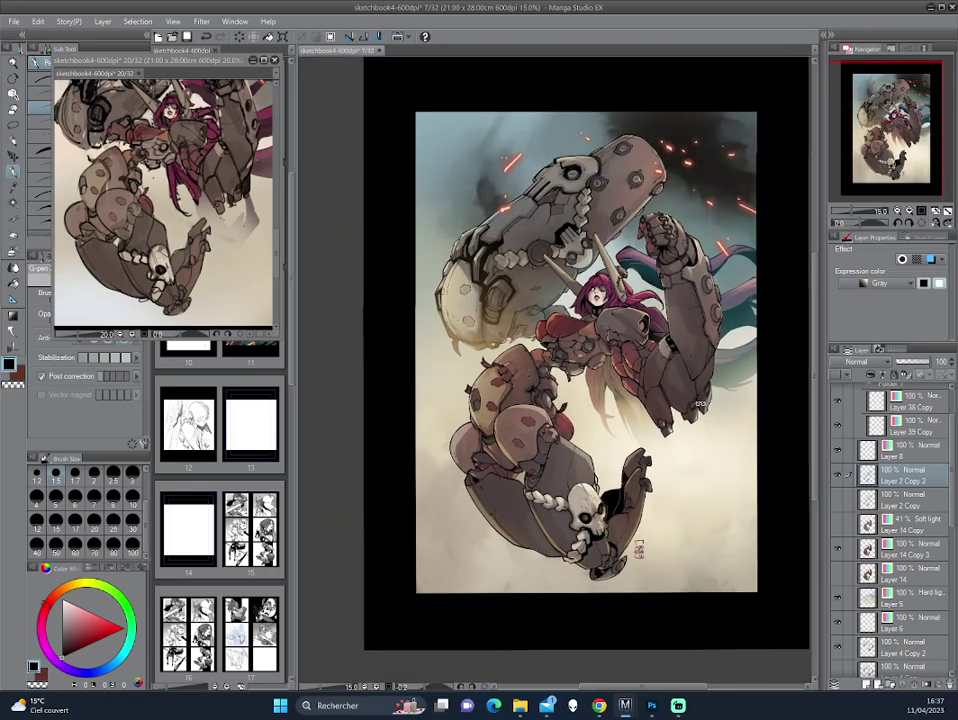
scroll(699, 401, up, 1)
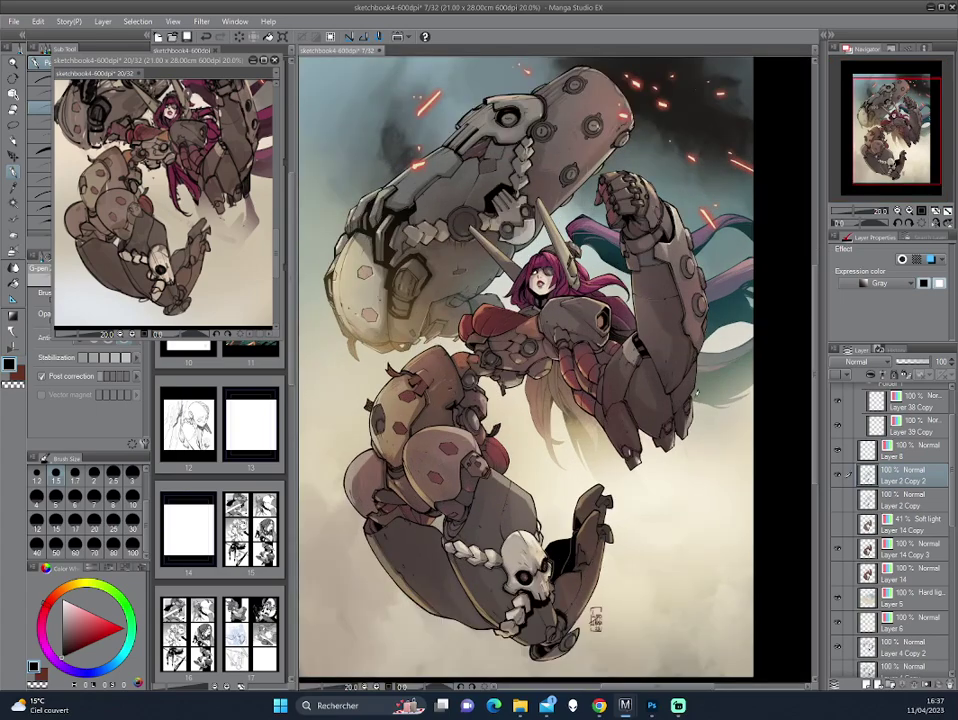
drag(515, 297, 529, 296)
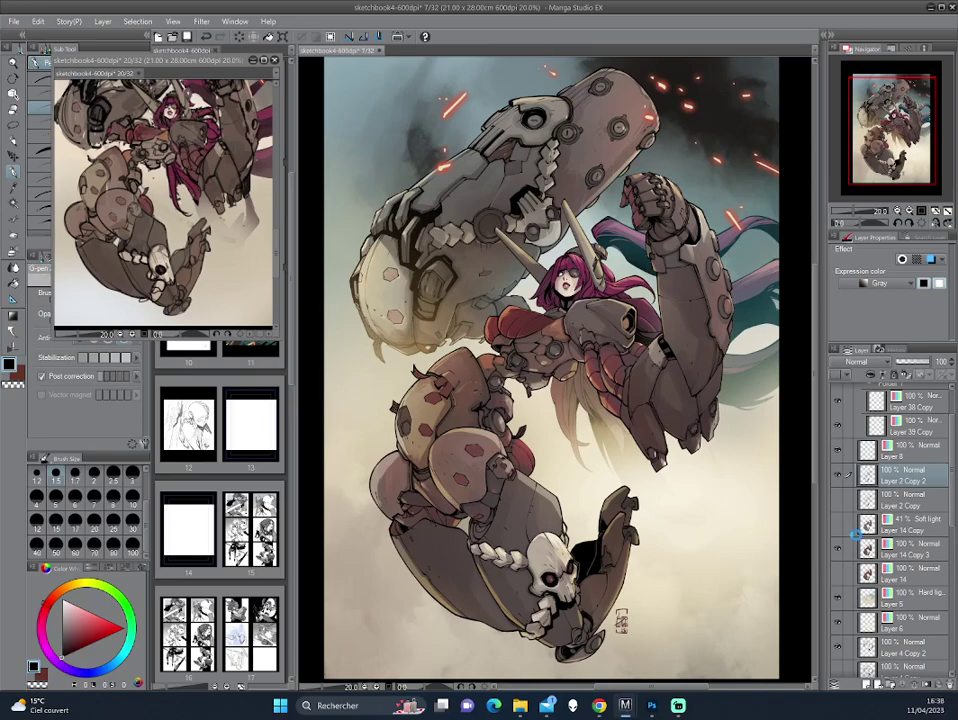
key(ctrl+s)
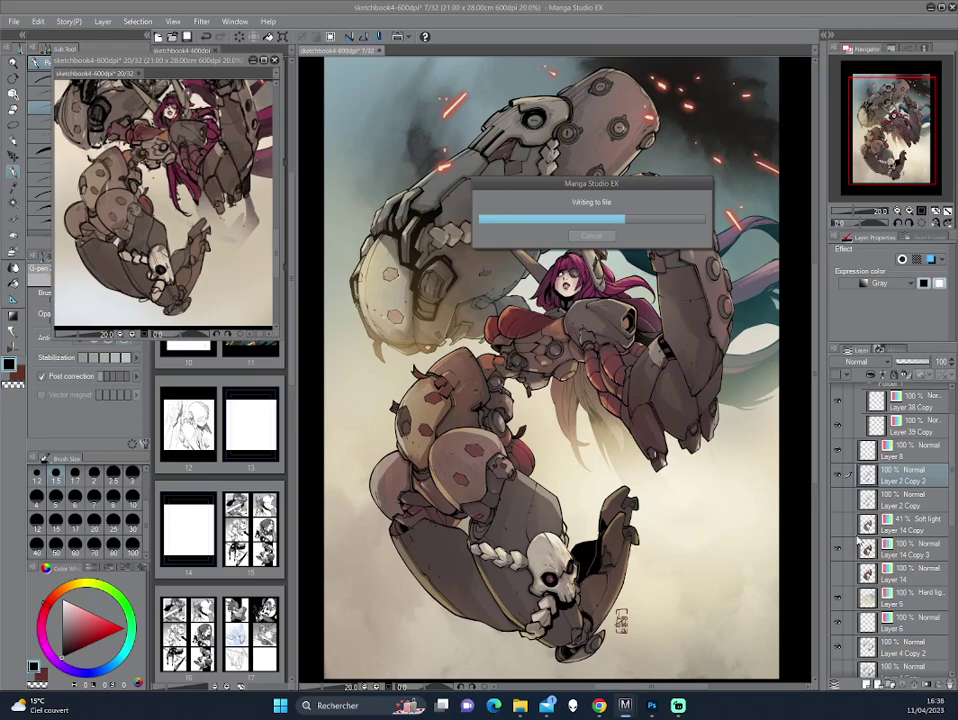